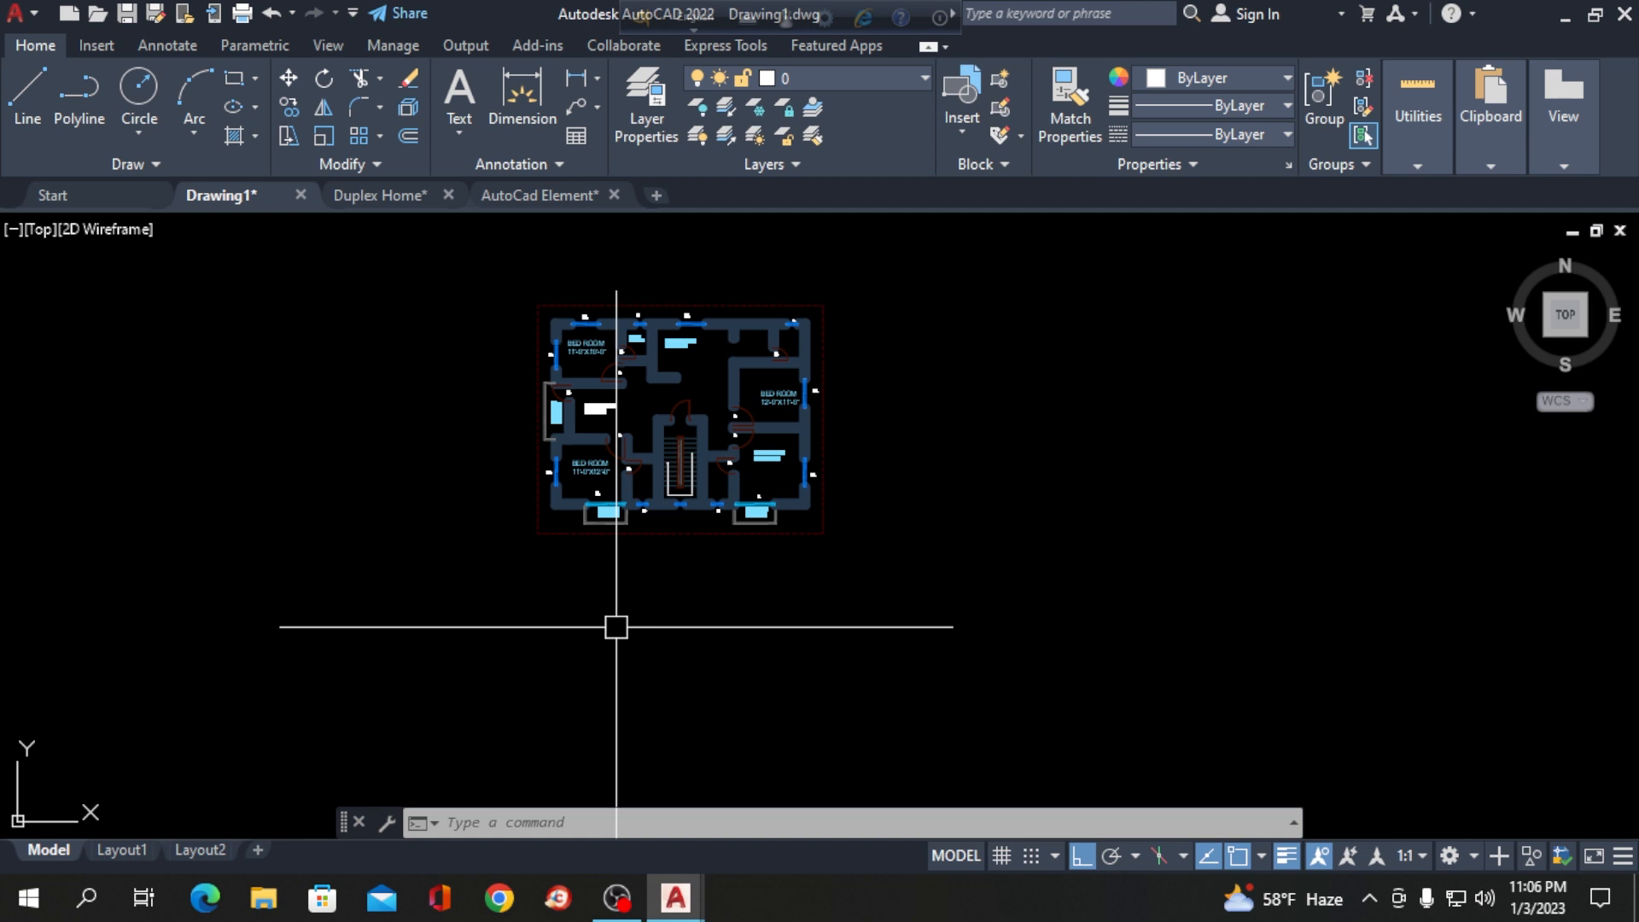
# Examine the overall floor plan and the front side with its bedrooms, staircase and two balconies.
pyautogui.scroll(-2, 555, 602)
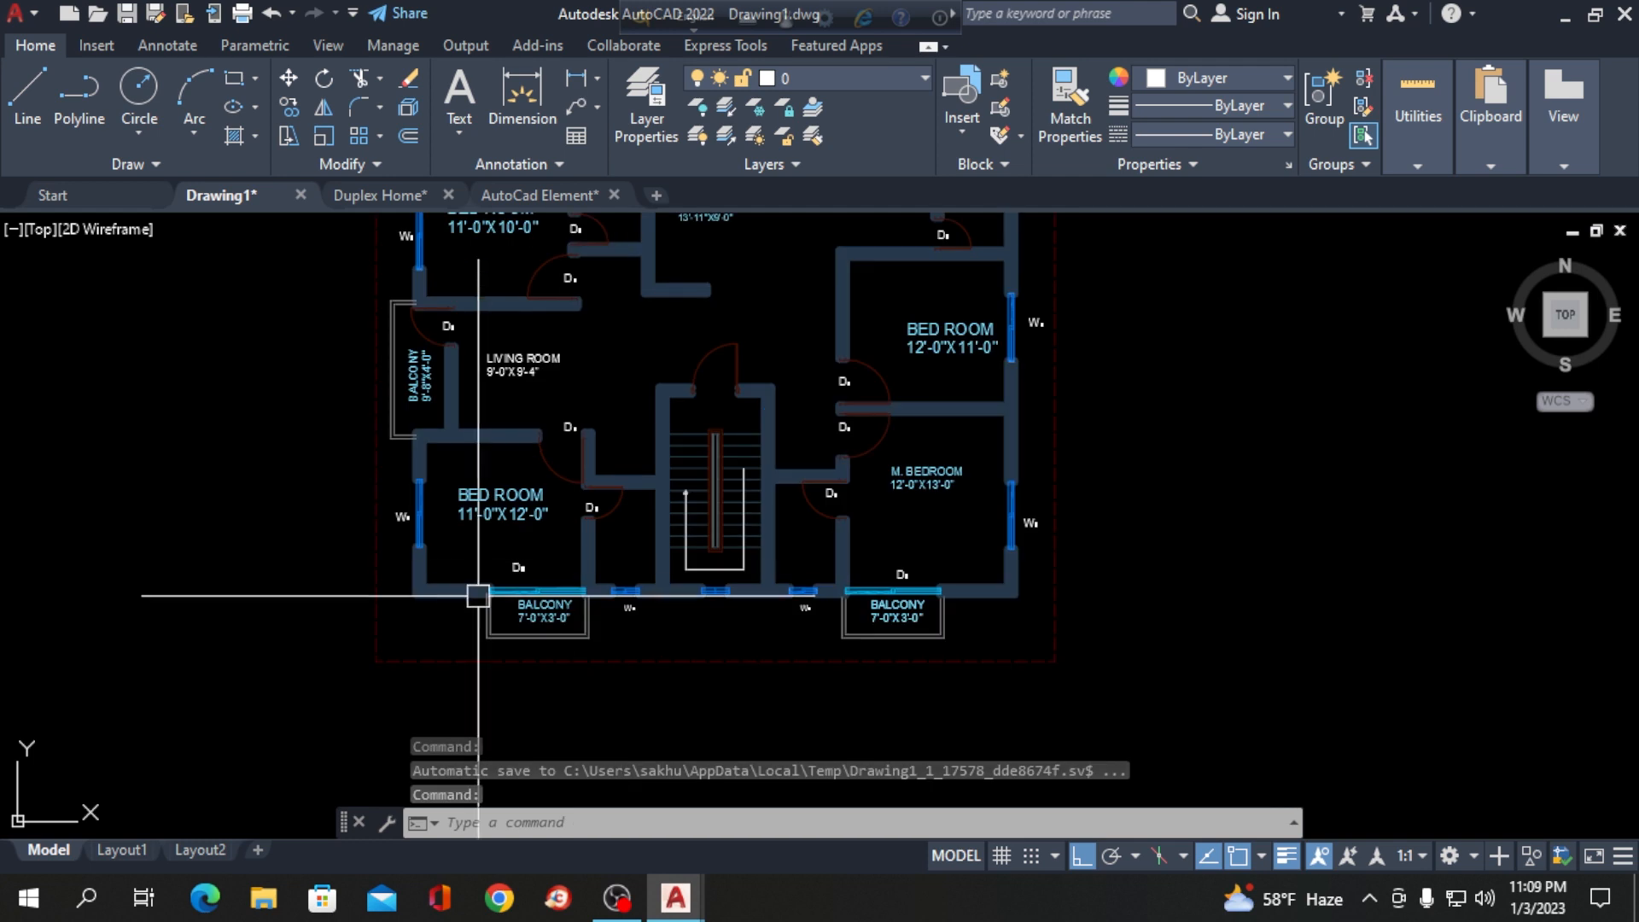
pyautogui.scroll(-5, 475, 586)
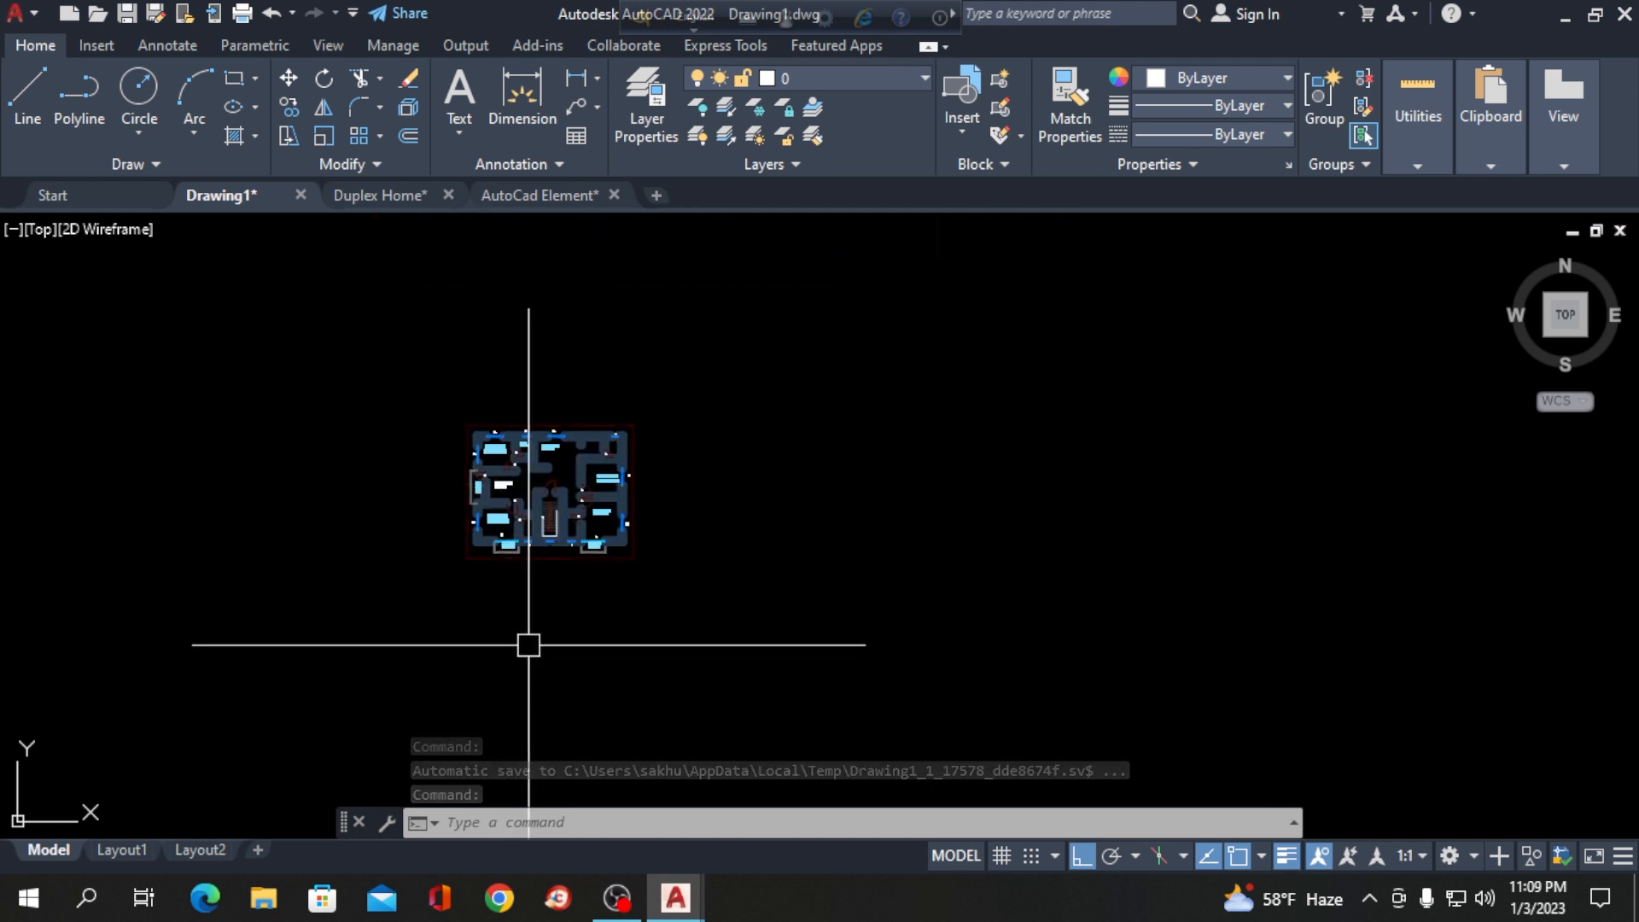
pyautogui.scroll(3, 496, 596)
pyautogui.scroll(2, 495, 570)
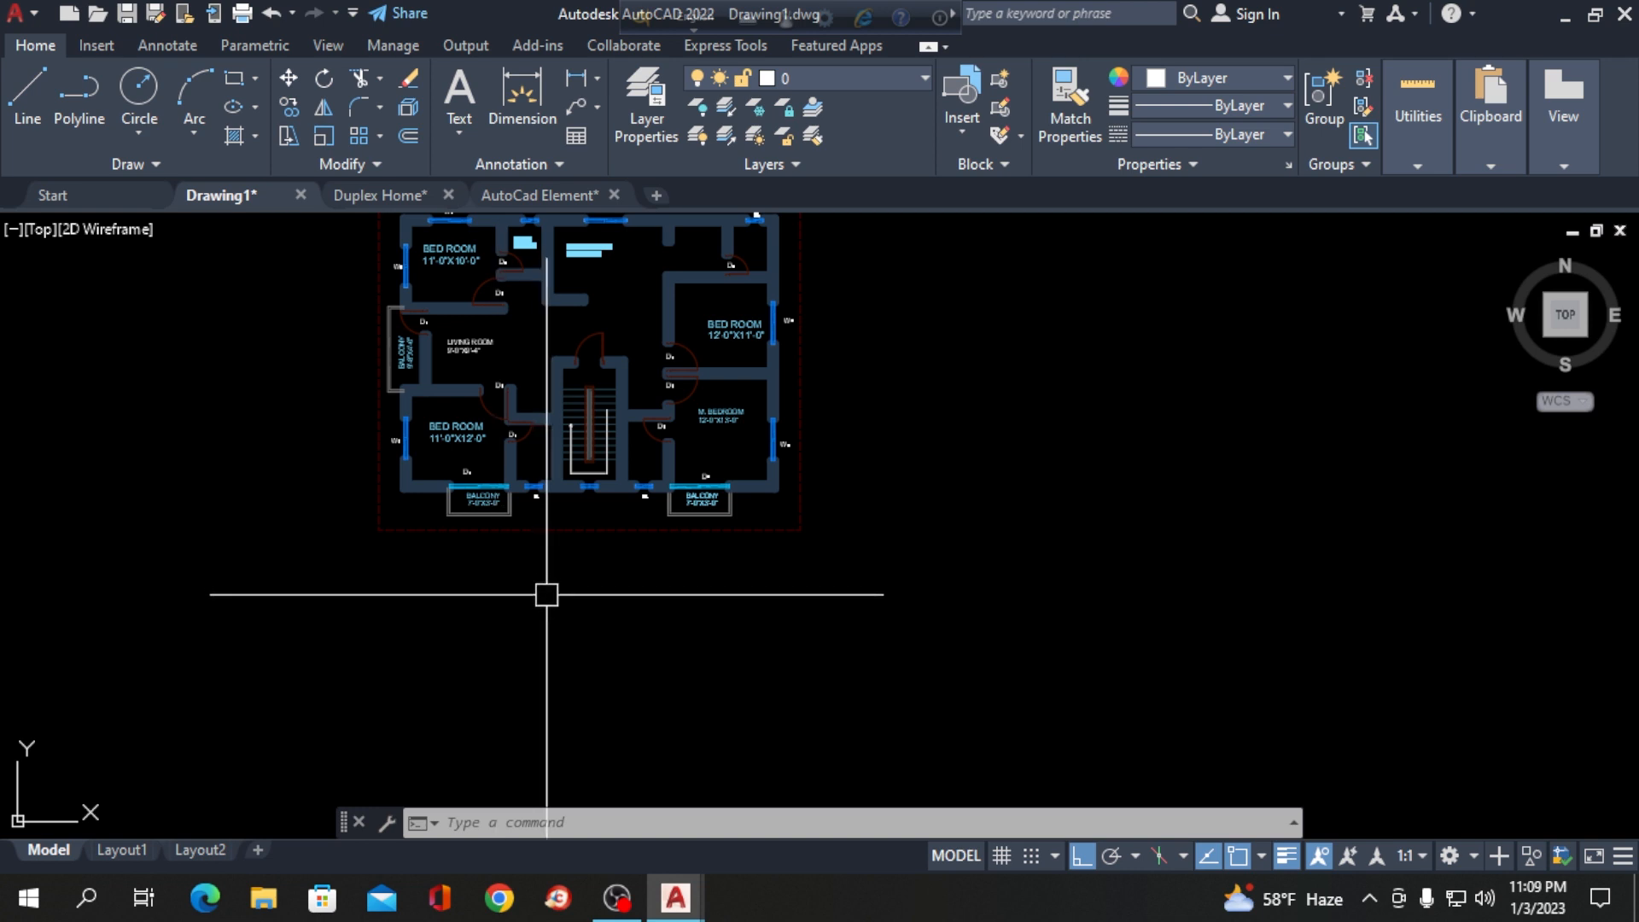
pyautogui.scroll(-2, 521, 619)
pyautogui.scroll(2, 514, 602)
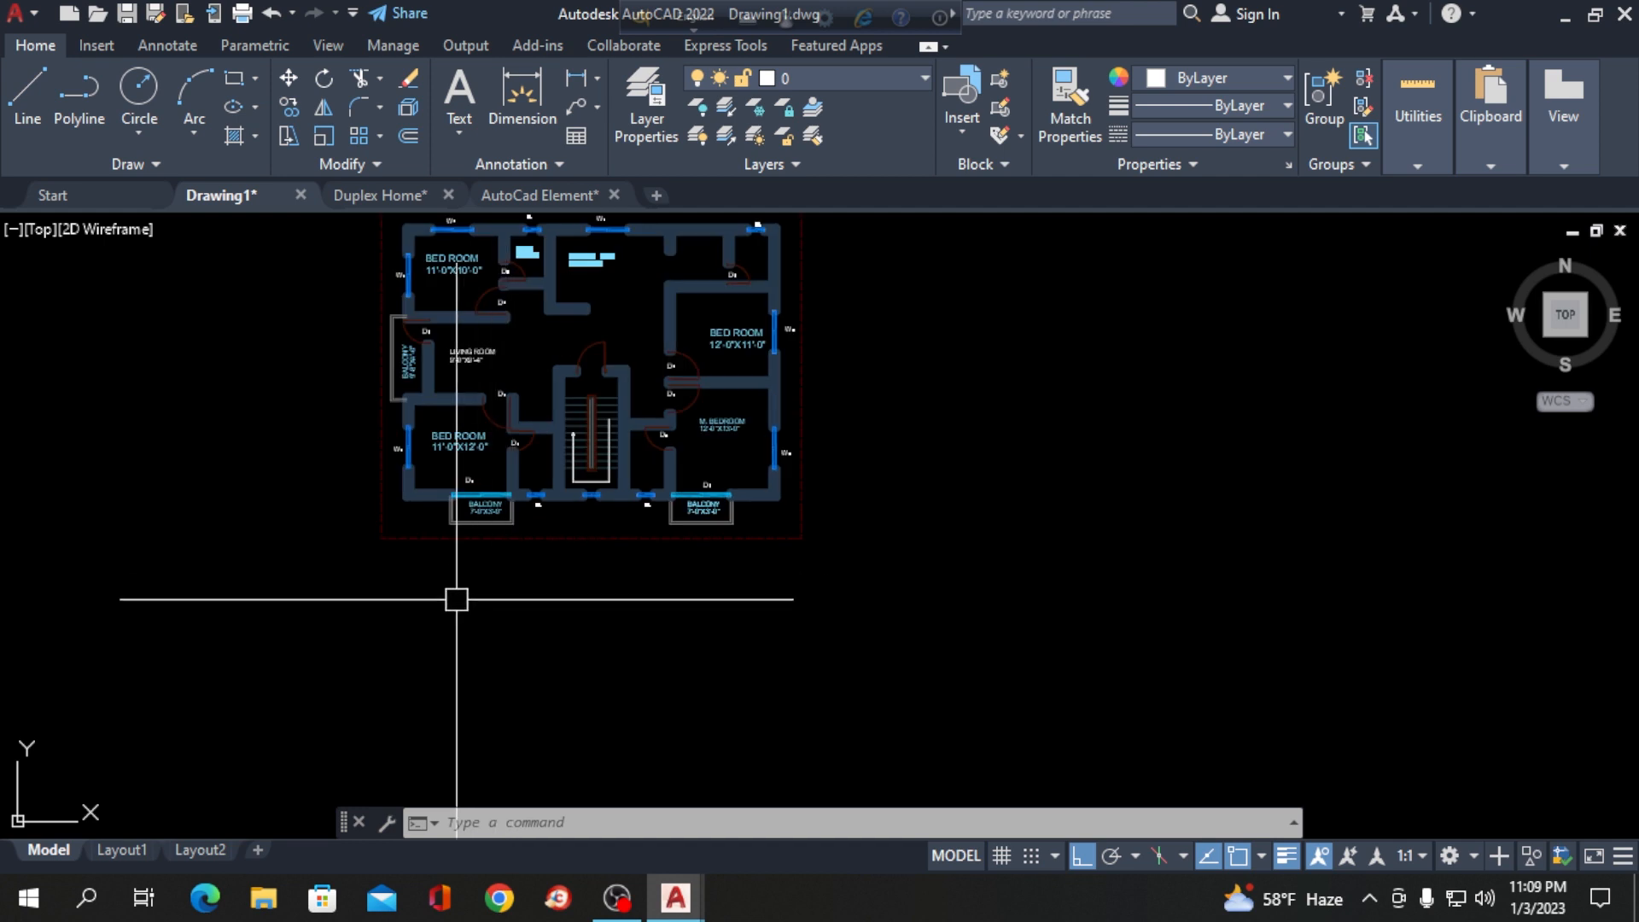
pyautogui.scroll(-2, 418, 608)
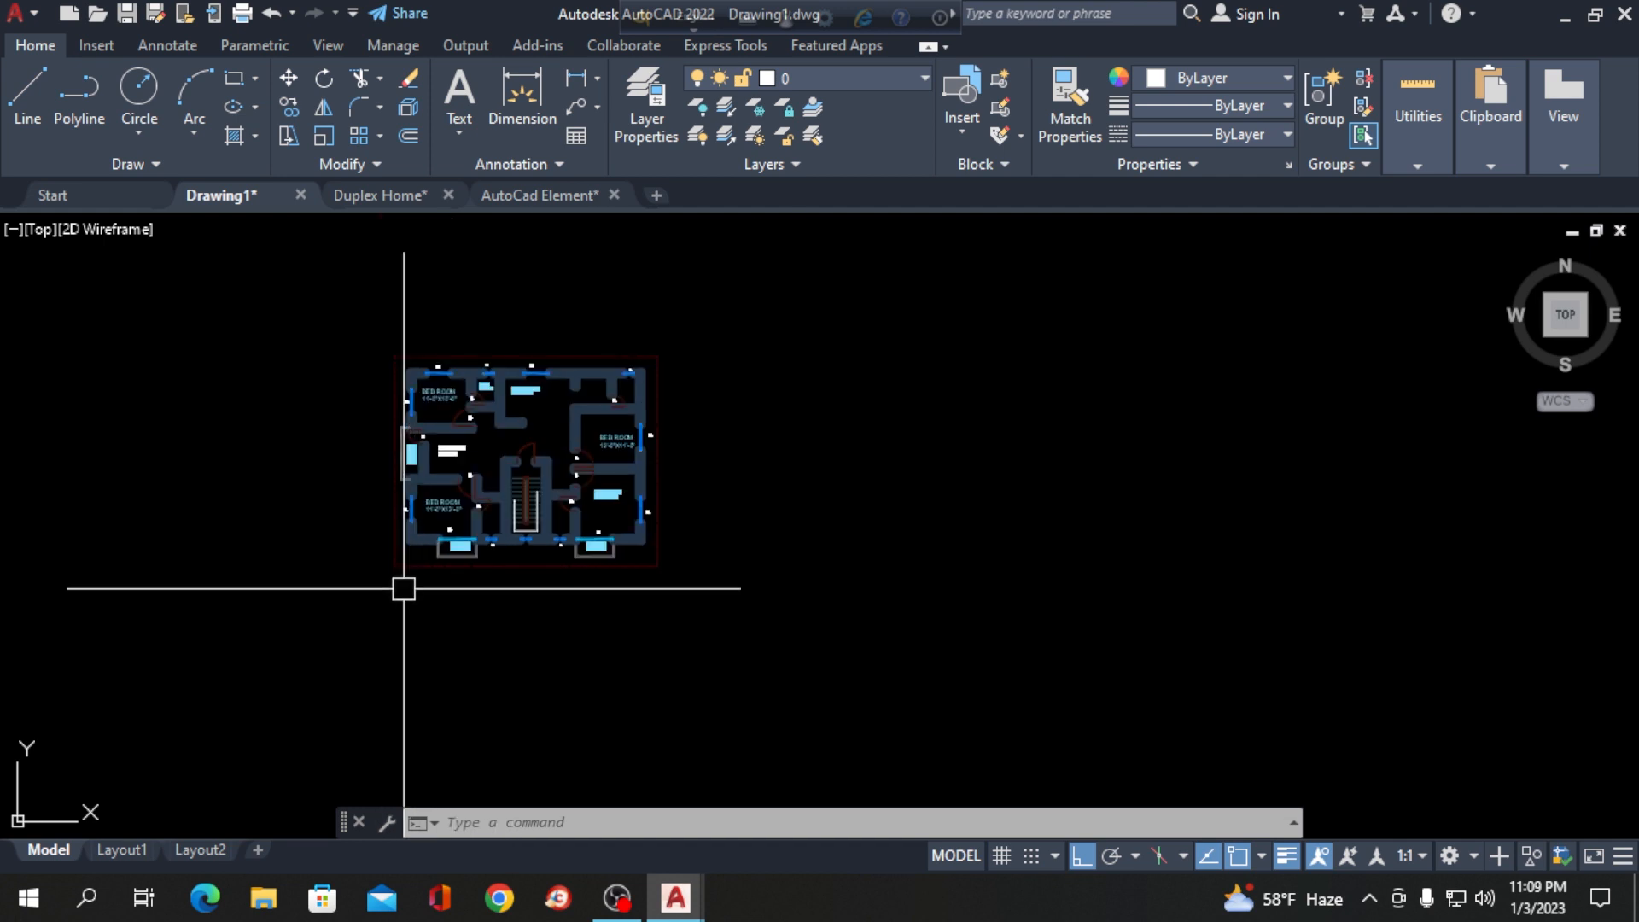
pyautogui.scroll(4, 402, 540)
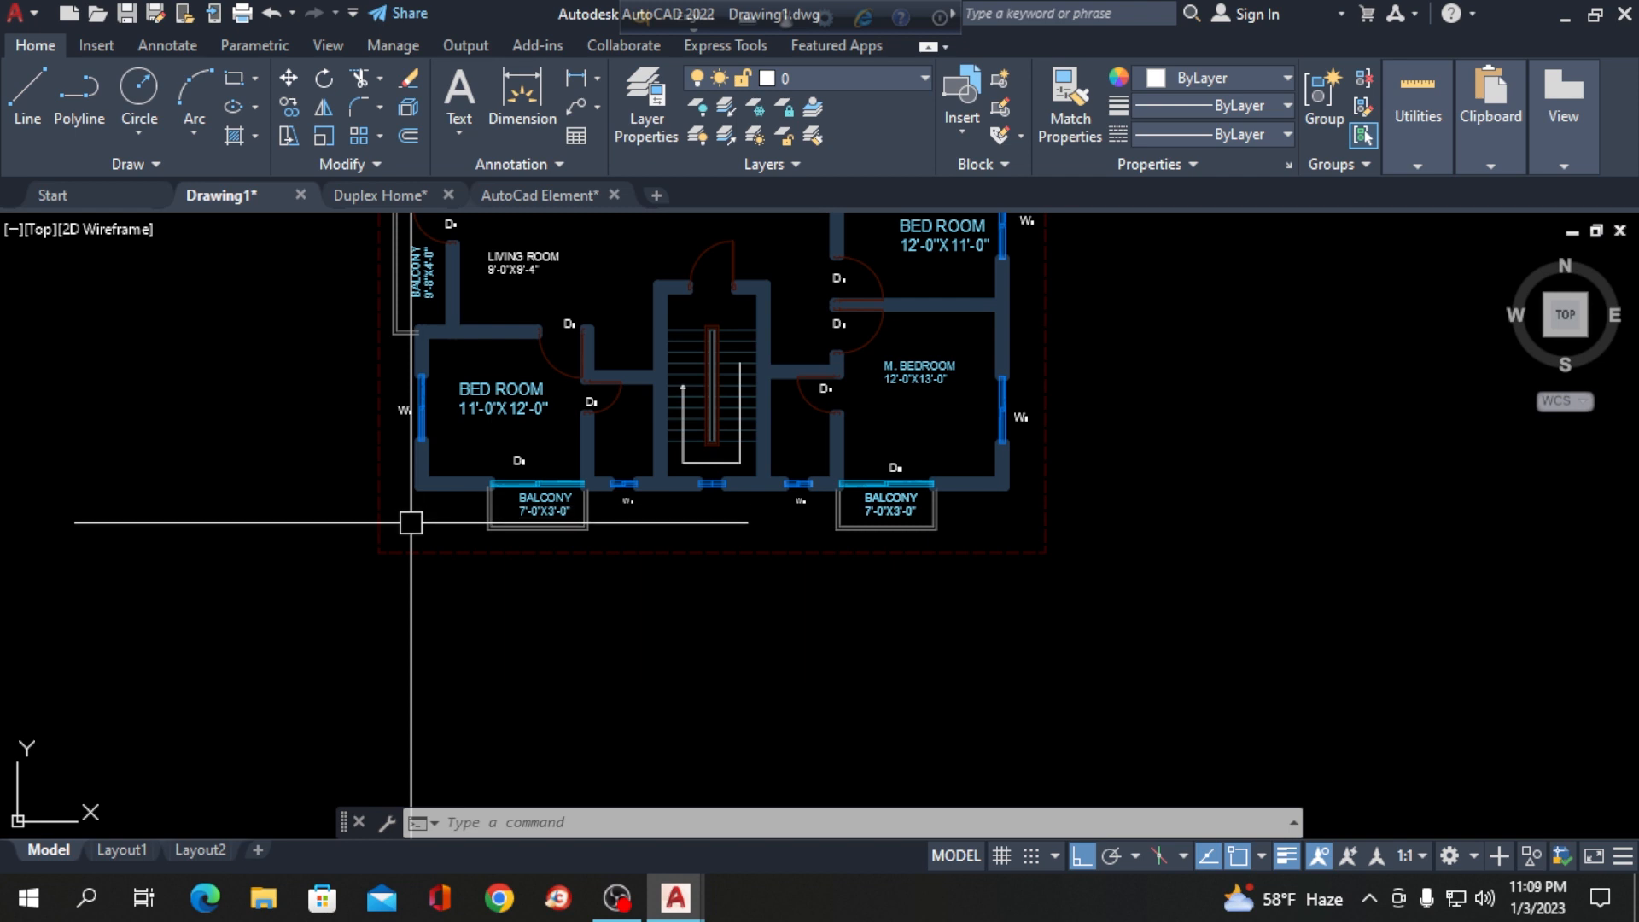
pyautogui.moveTo(450, 507); pyautogui.dragTo(650, 513, button='middle')
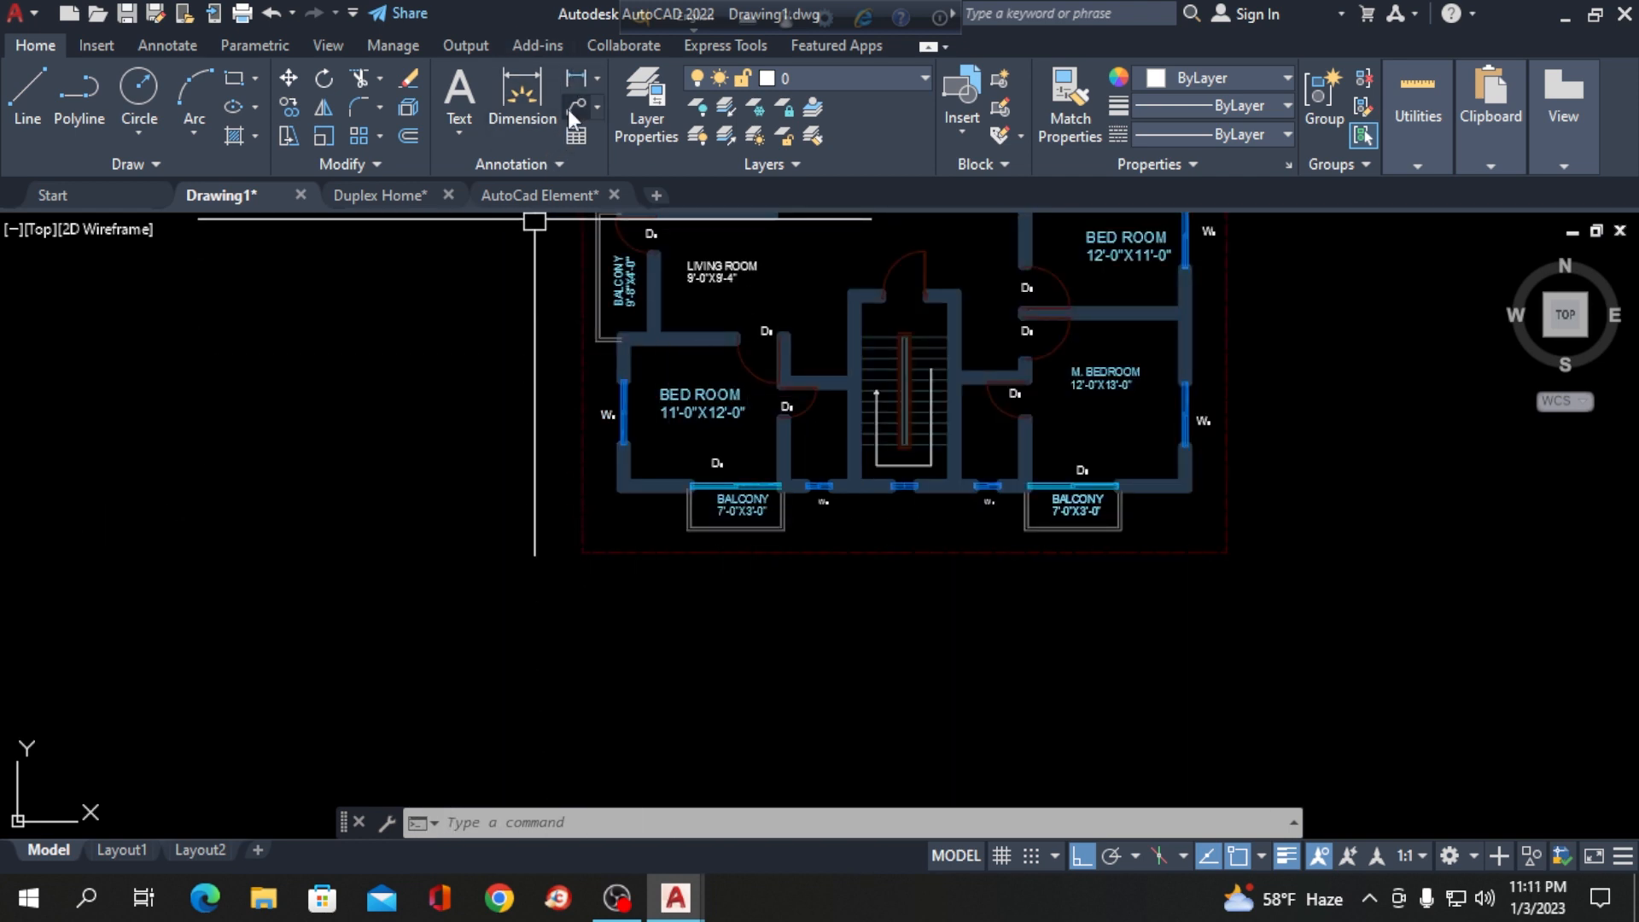
# Add a horizontal linear dimension between the outer corners of the front wall, placing it below the plan's dashed boundary.
pyautogui.click(577, 78)
pyautogui.scroll(4, 648, 491)
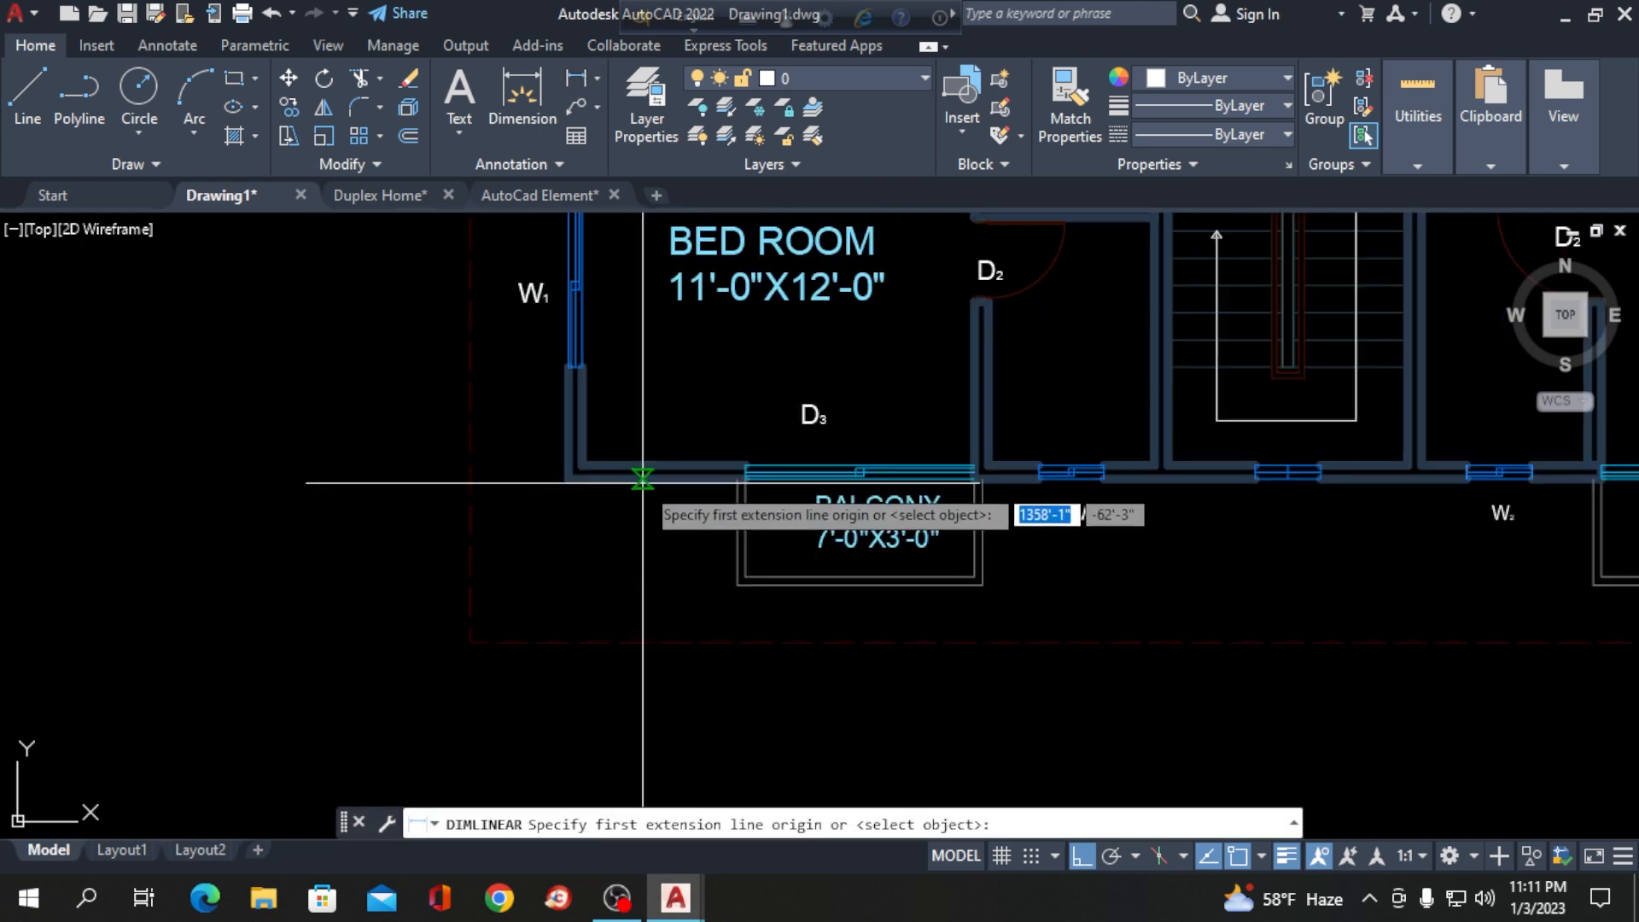
pyautogui.click(566, 479)
pyautogui.scroll(-4, 567, 475)
pyautogui.scroll(4, 1127, 504)
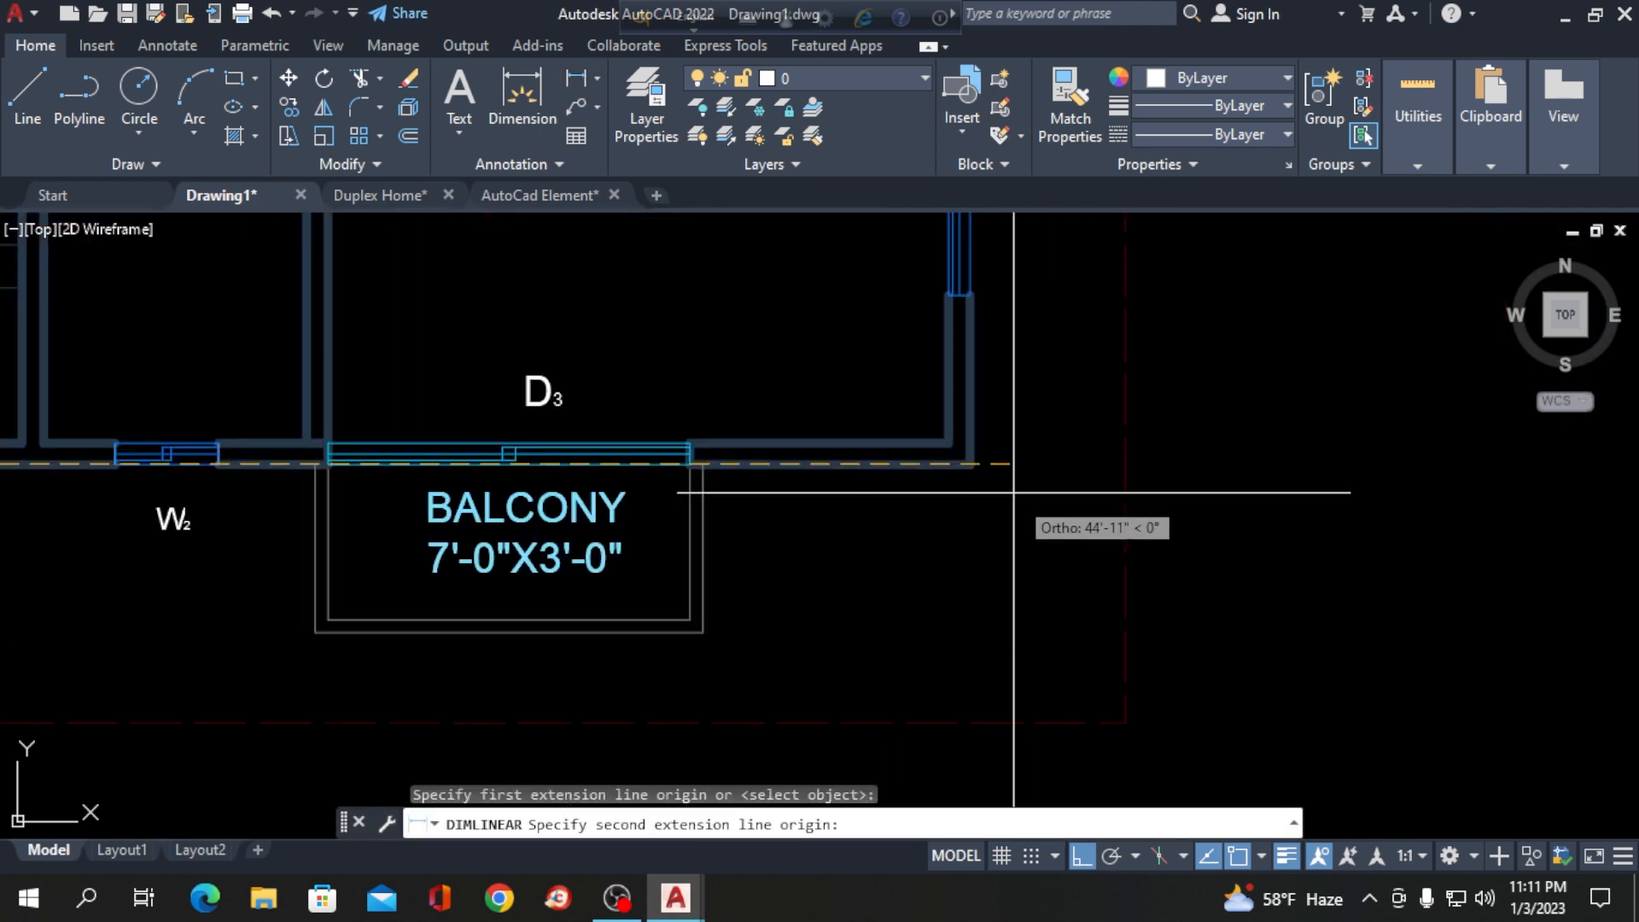
pyautogui.click(966, 465)
pyautogui.scroll(-4, 966, 466)
pyautogui.scroll(6, 705, 556)
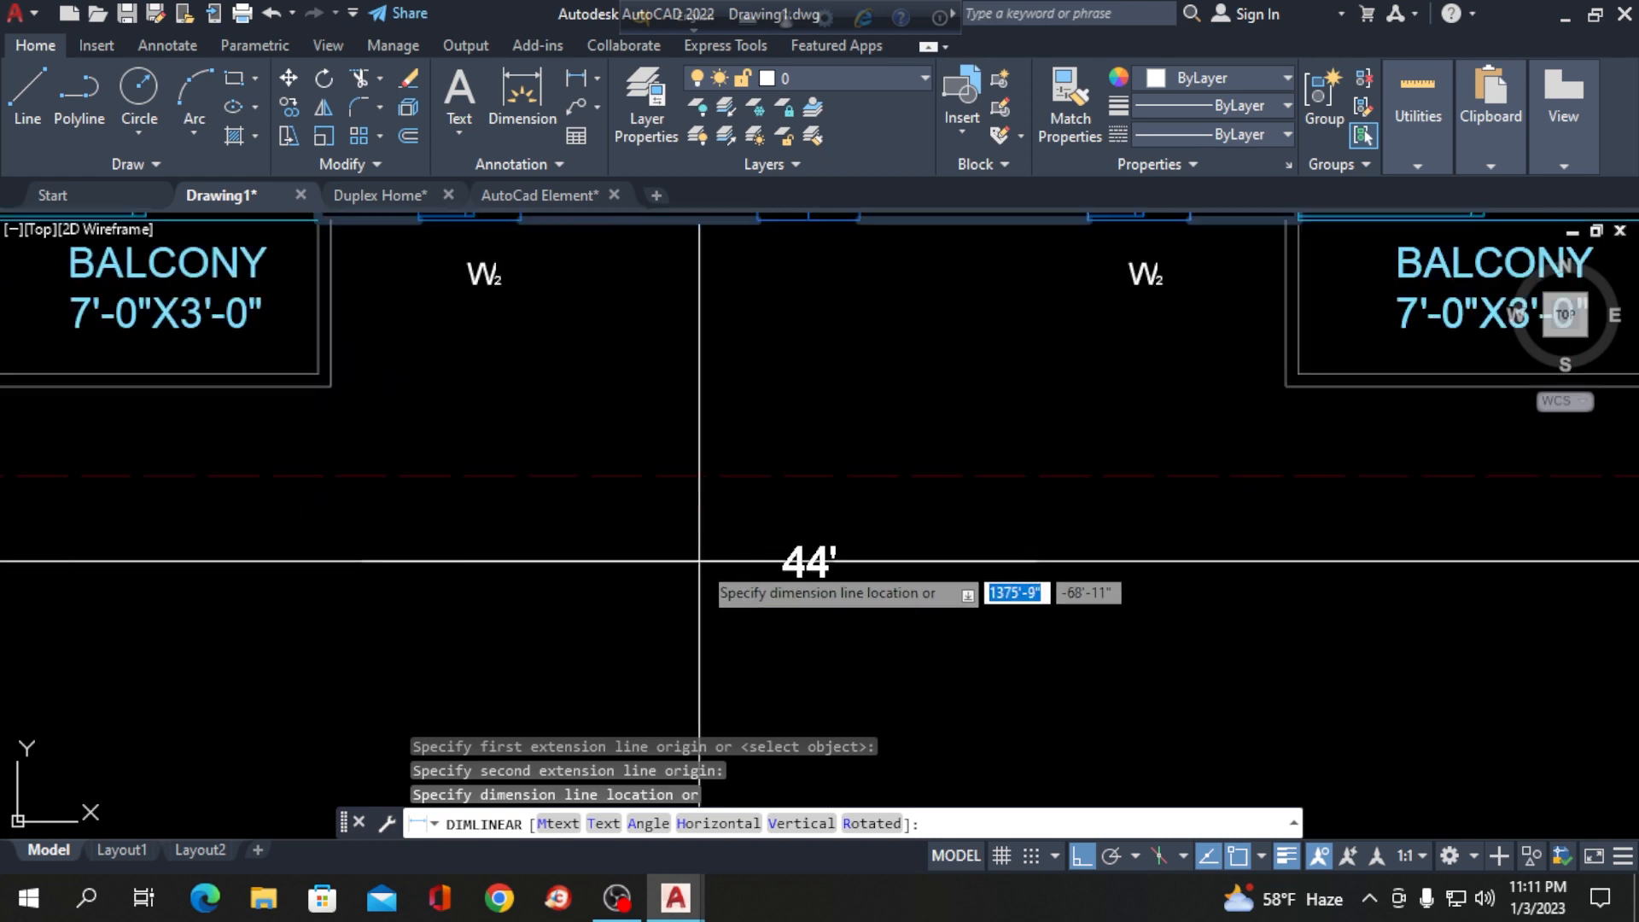
pyautogui.click(896, 546)
# Inspect the front wall's corners, balconies, D3 doors and W2 windows, from the bedroom side across to the master bedroom.
pyautogui.scroll(-4, 693, 550)
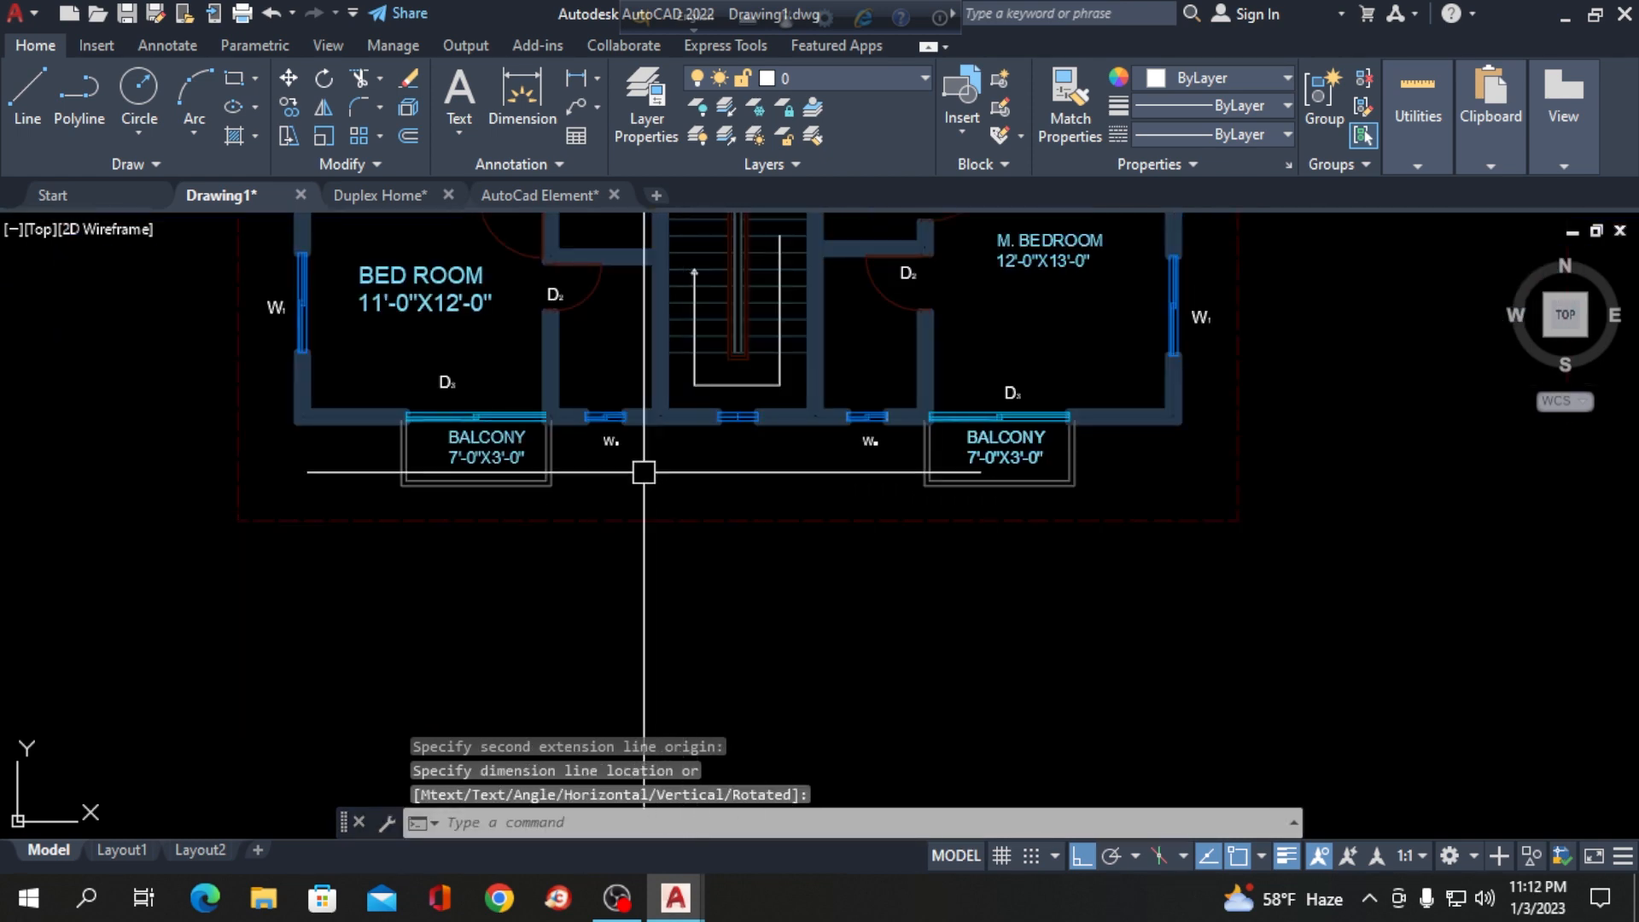
pyautogui.scroll(4, 256, 444)
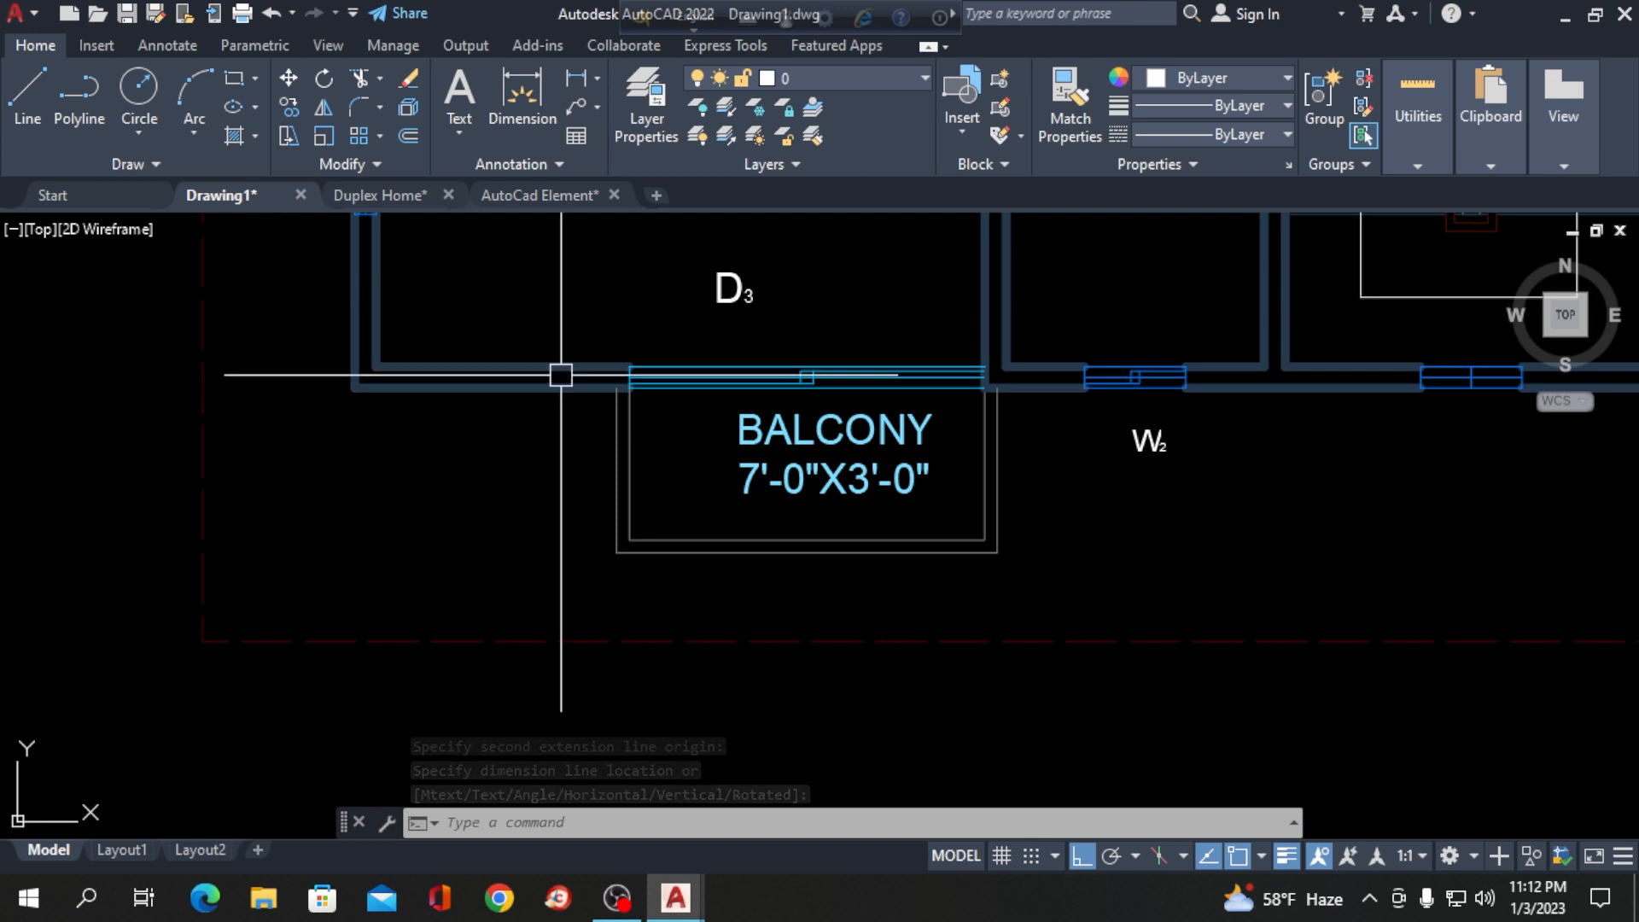
pyautogui.scroll(-2, 537, 384)
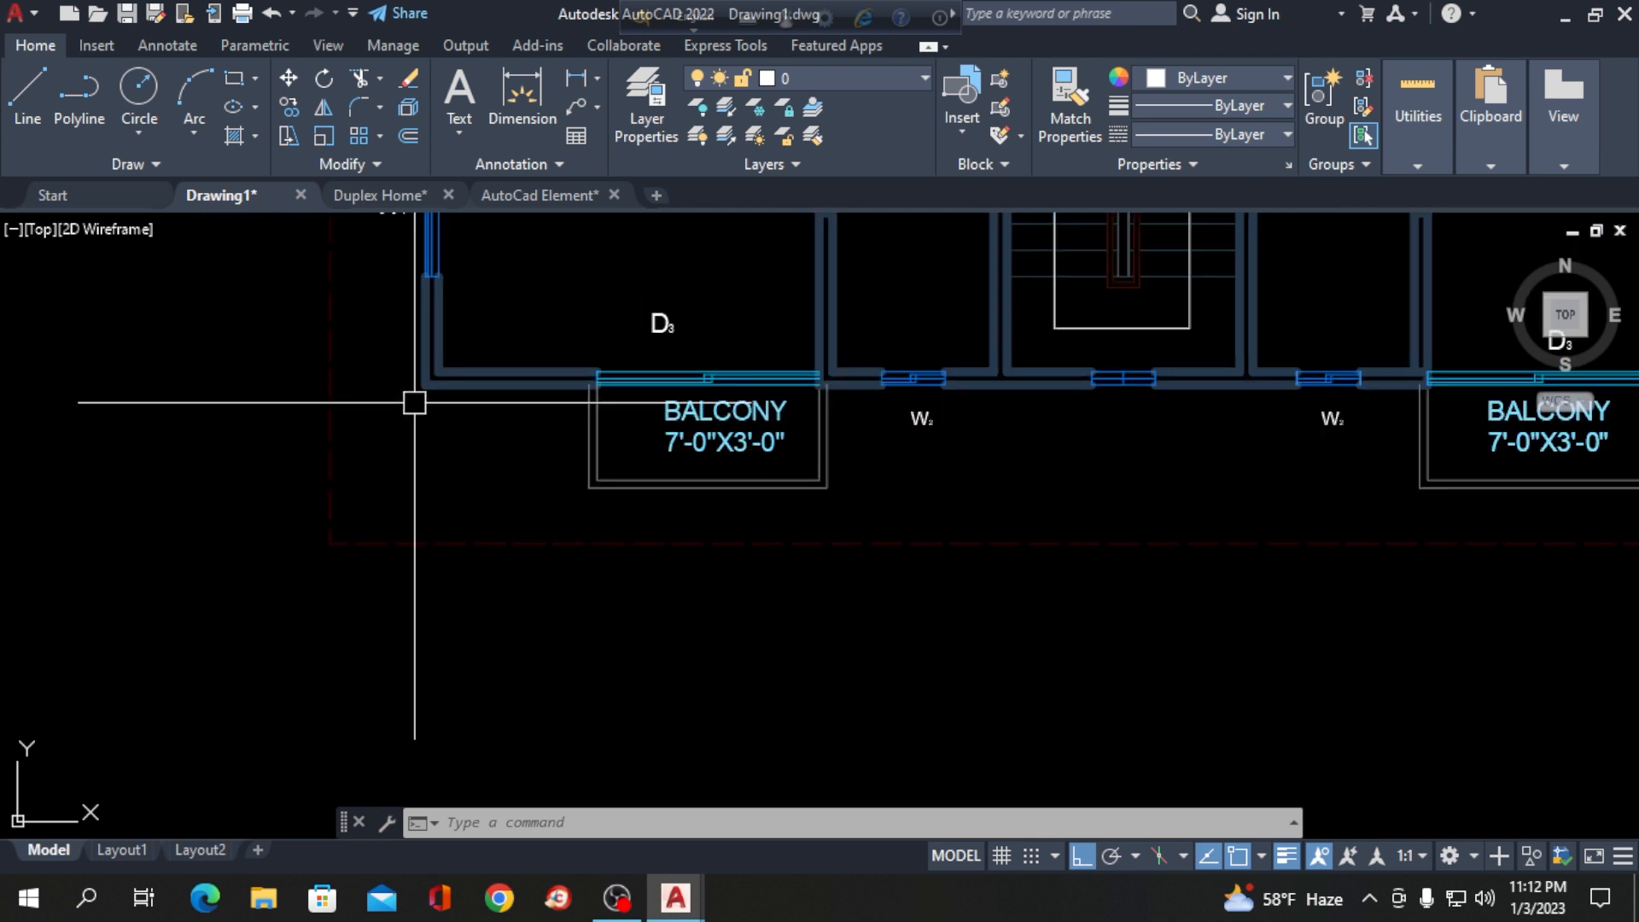
pyautogui.scroll(-2, 406, 399)
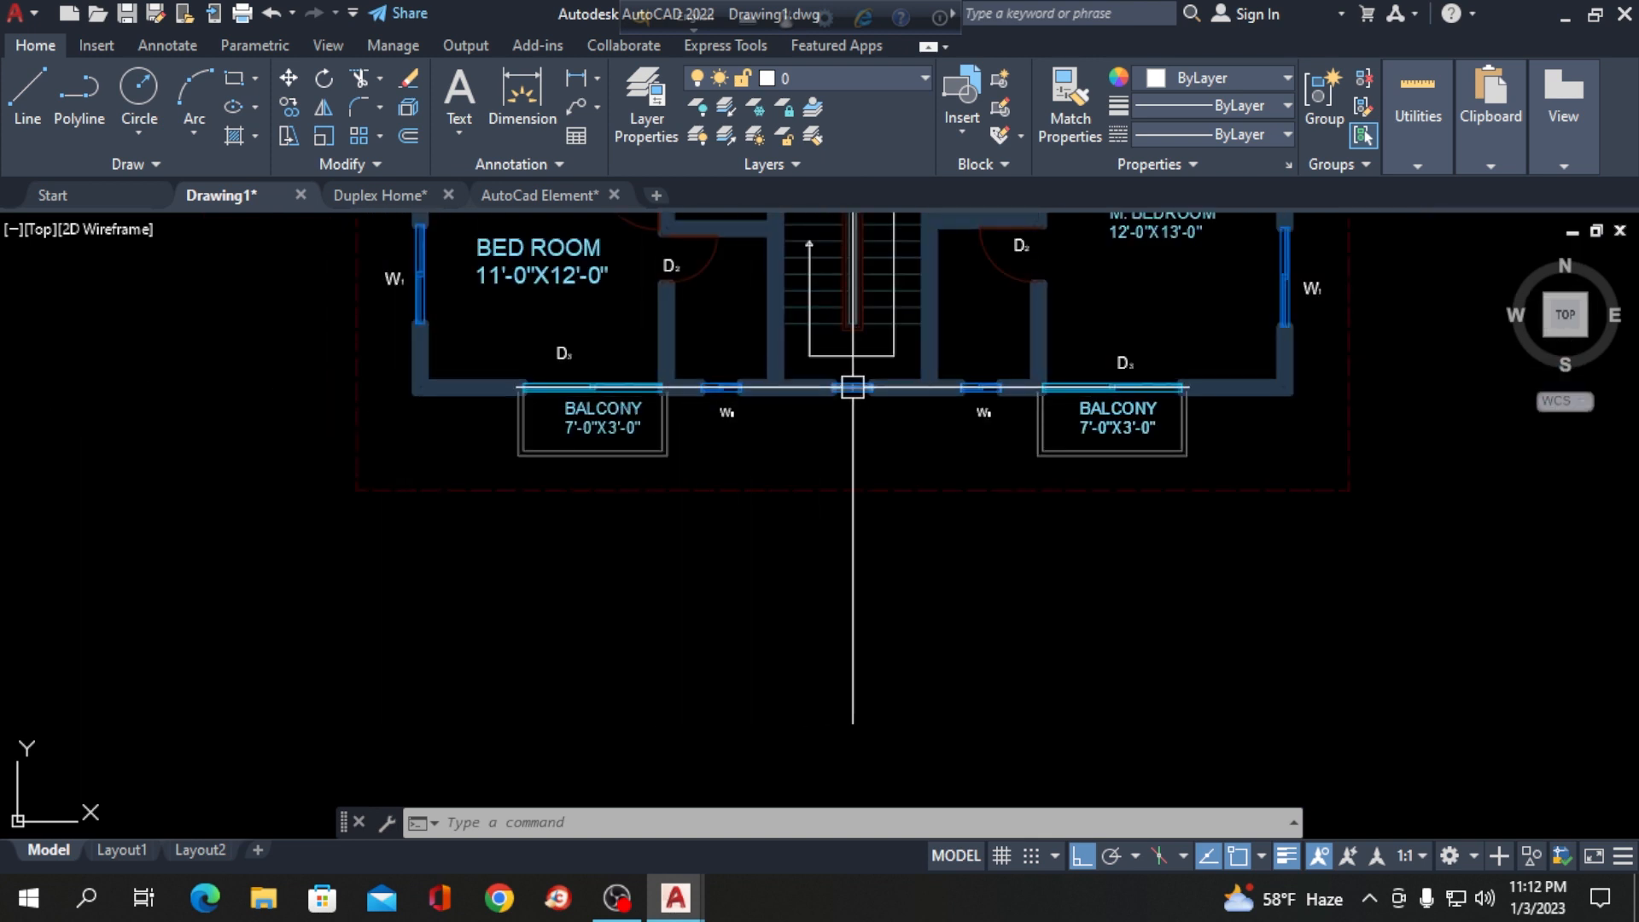
pyautogui.scroll(2, 823, 444)
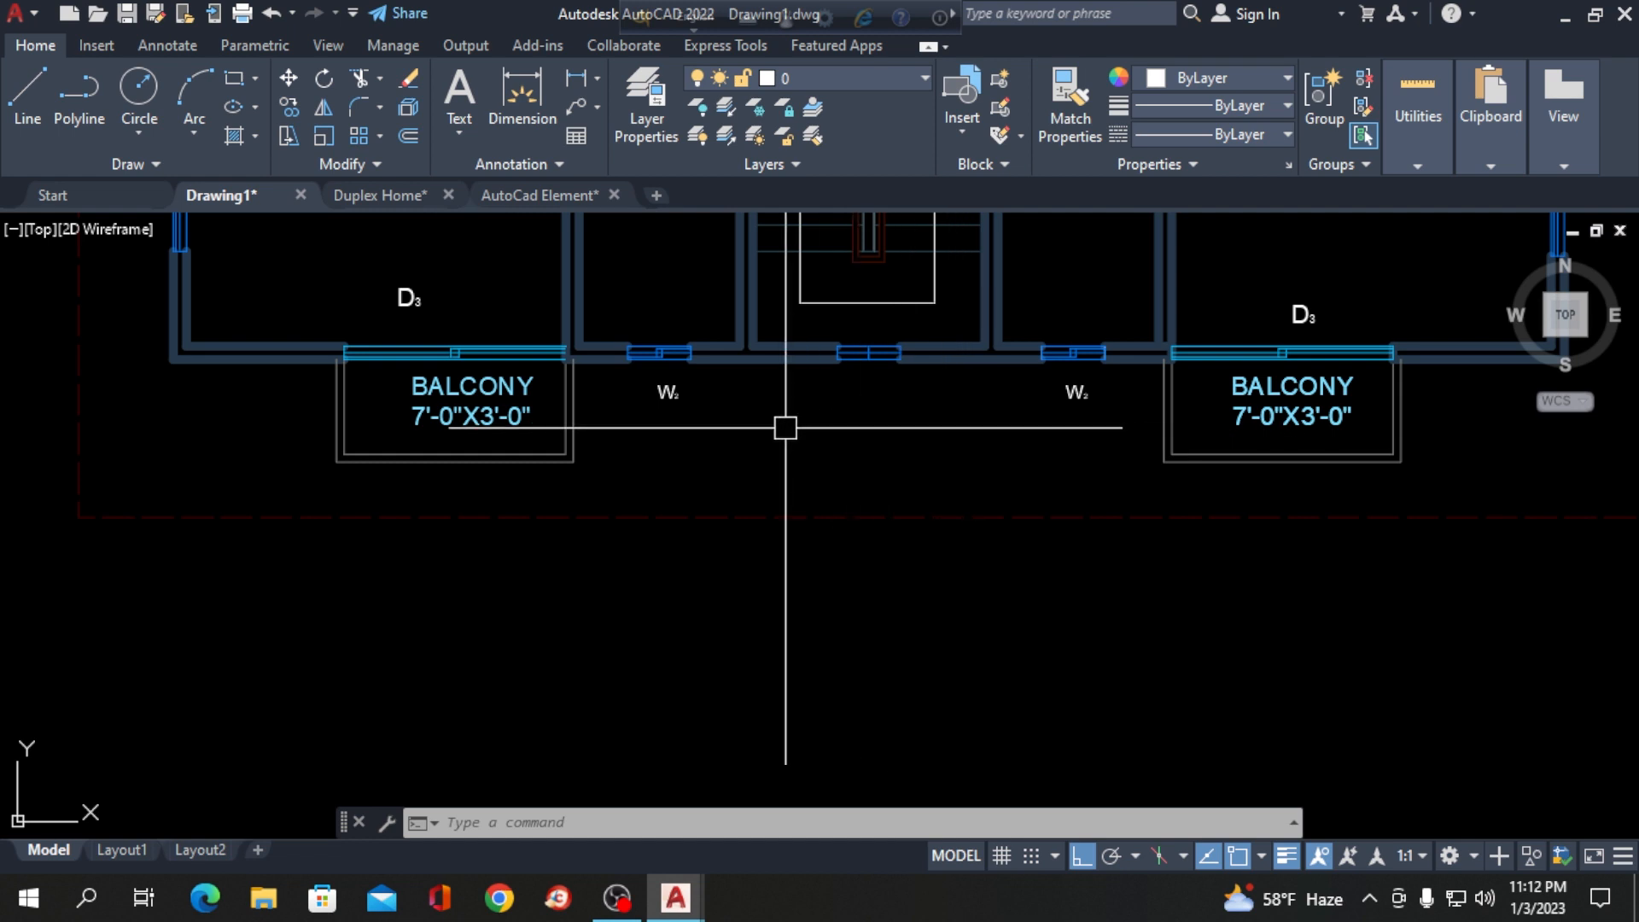
pyautogui.scroll(-2, 786, 427)
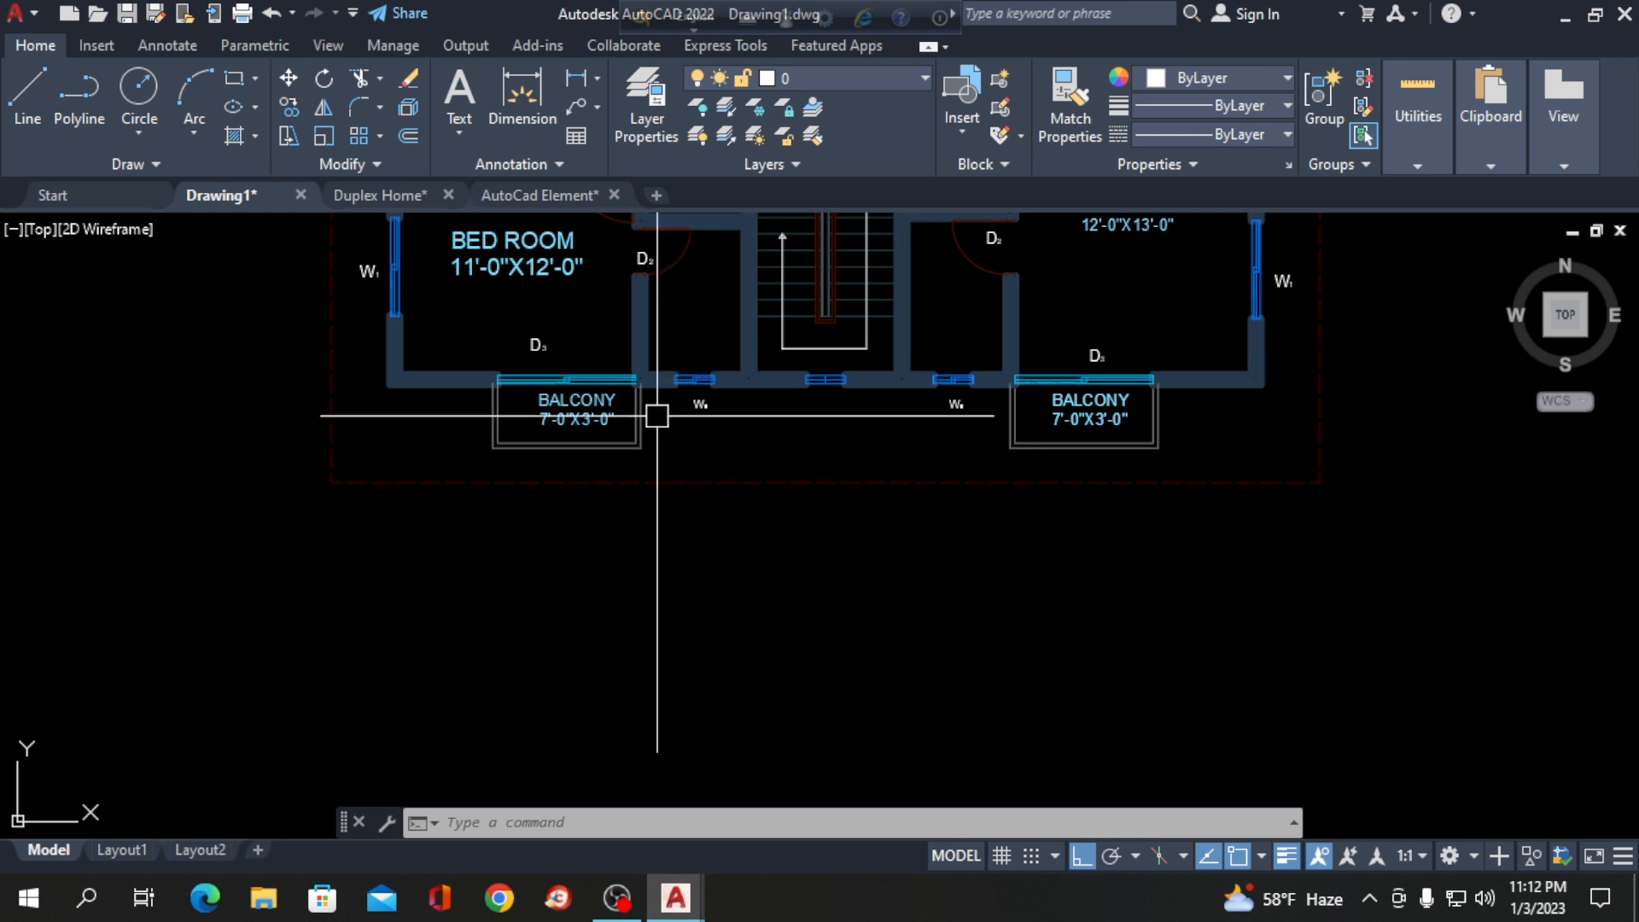
pyautogui.scroll(4, 653, 403)
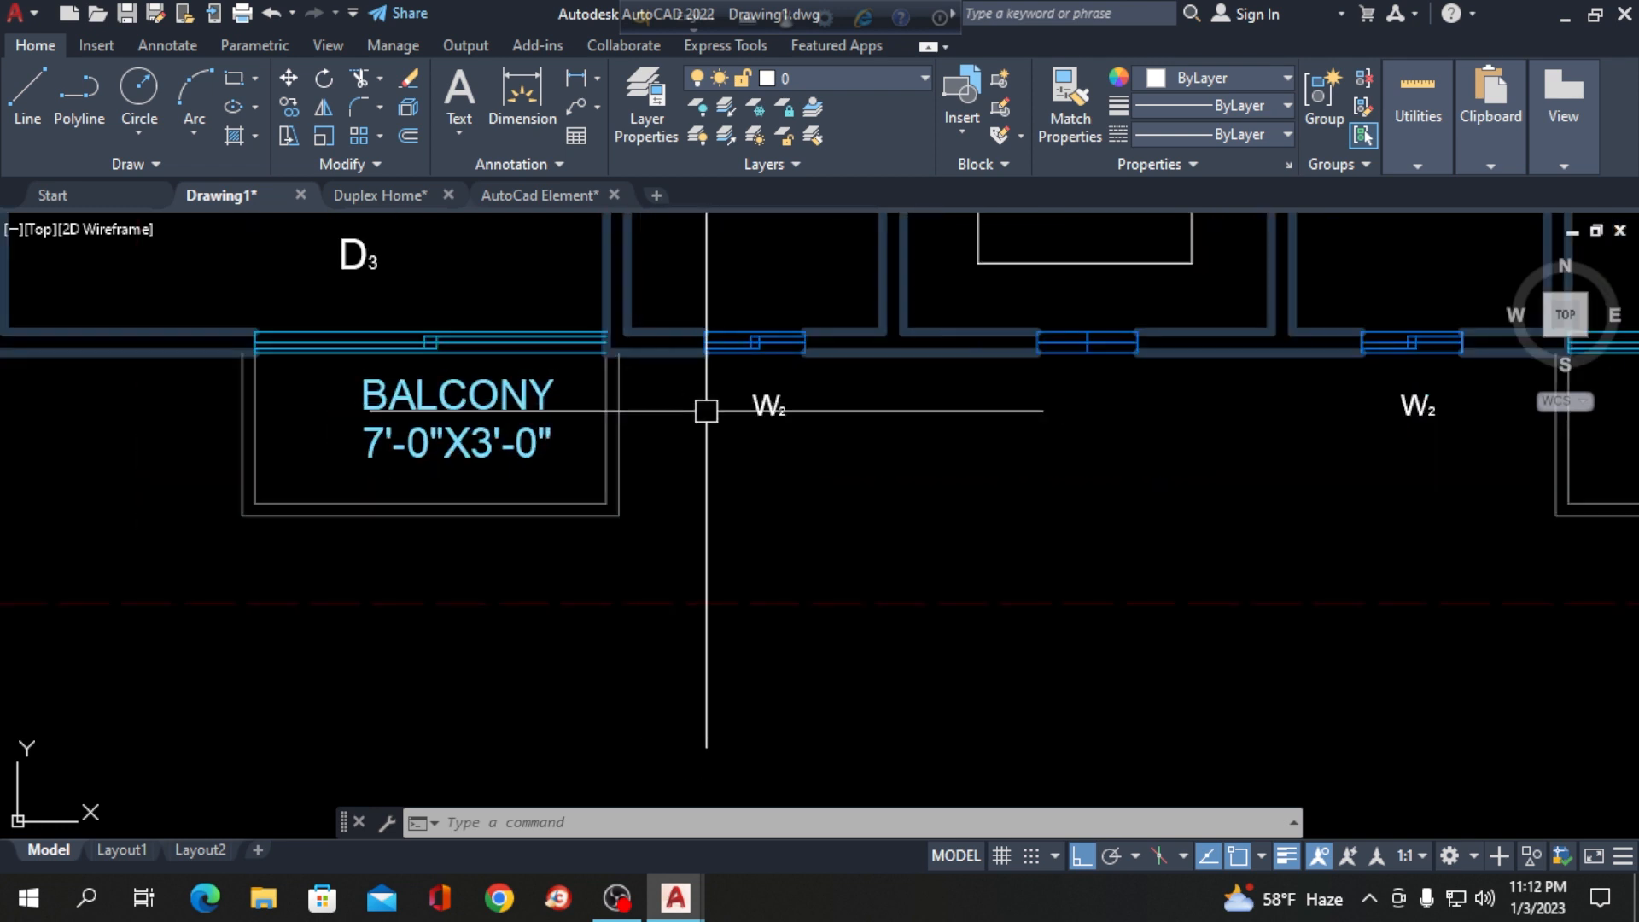
pyautogui.scroll(-2, 706, 411)
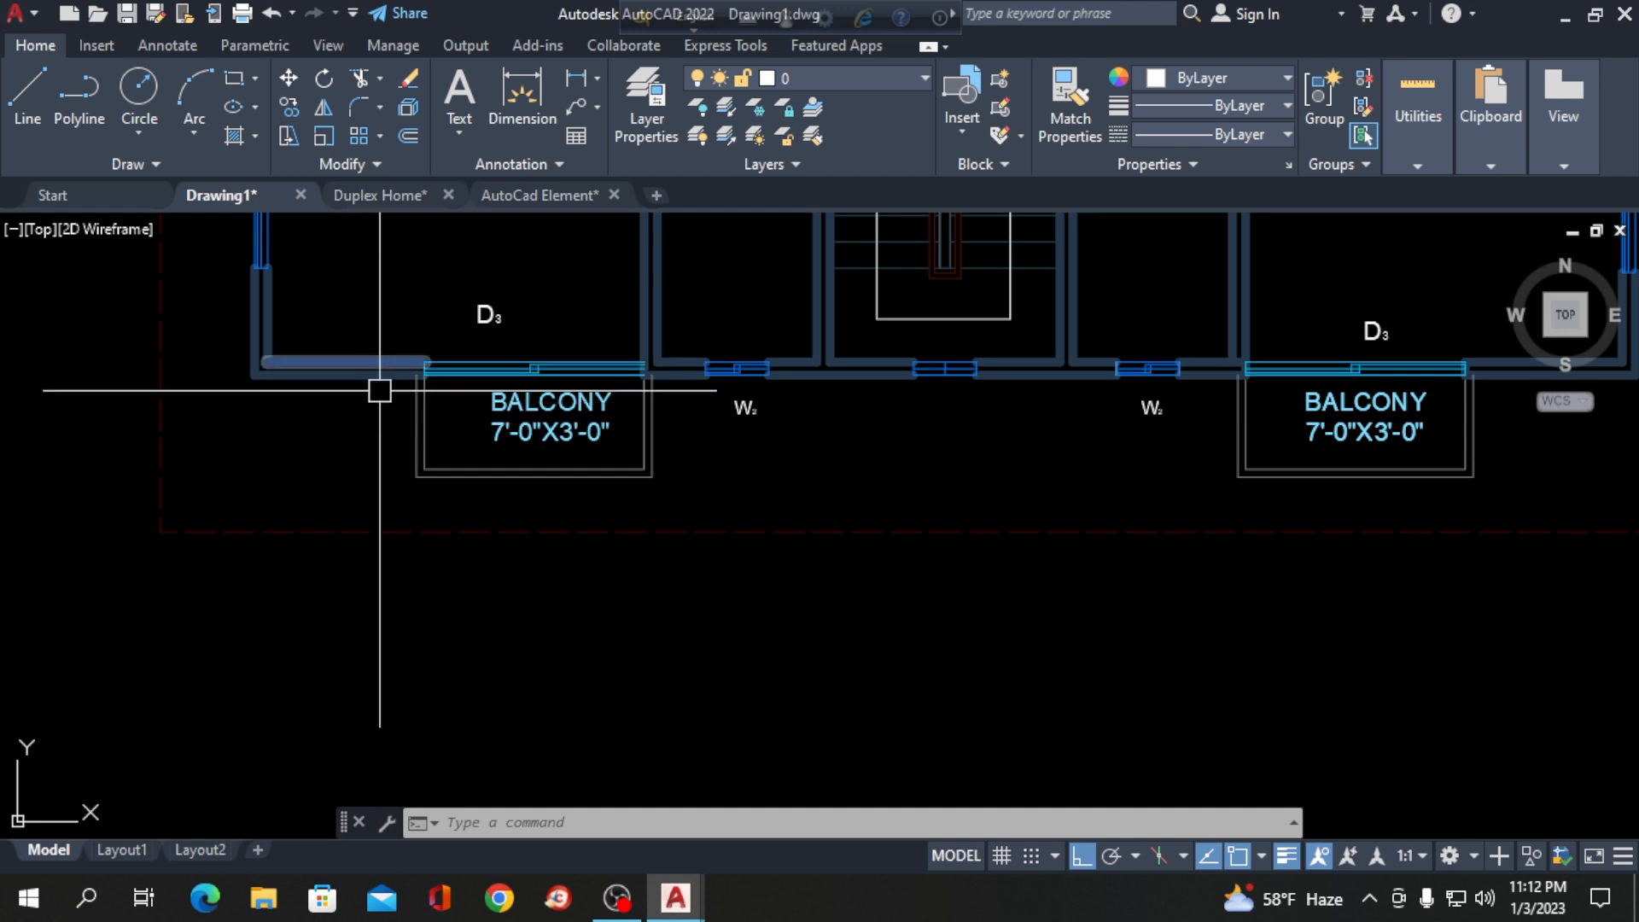
pyautogui.scroll(-2, 324, 350)
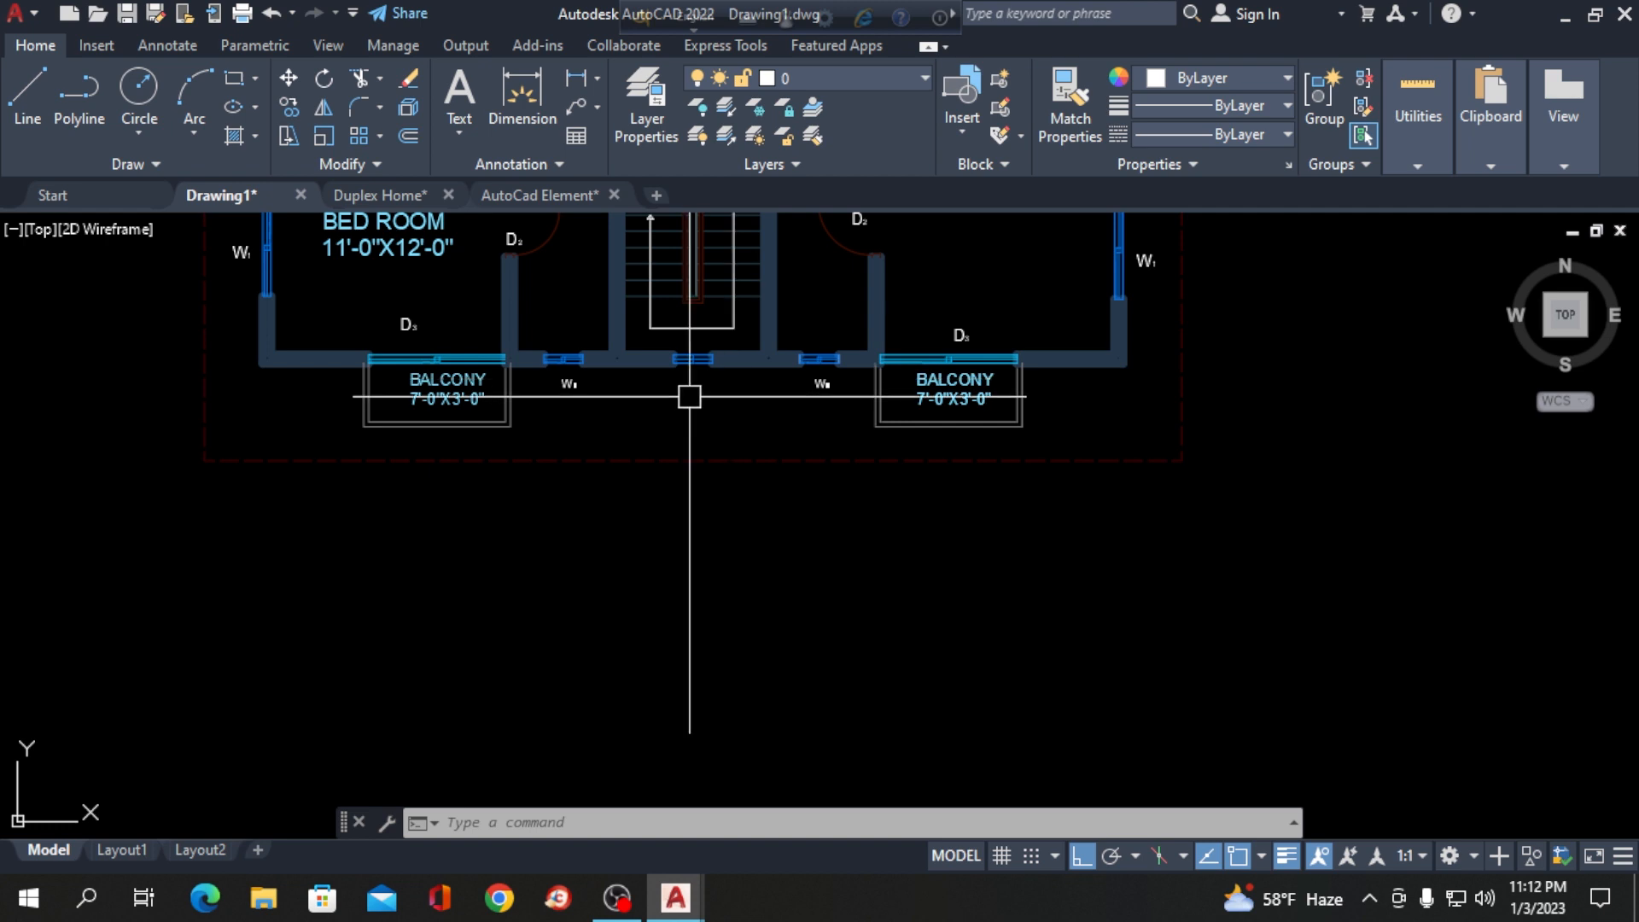
pyautogui.scroll(-2, 529, 465)
pyautogui.scroll(-2, 572, 491)
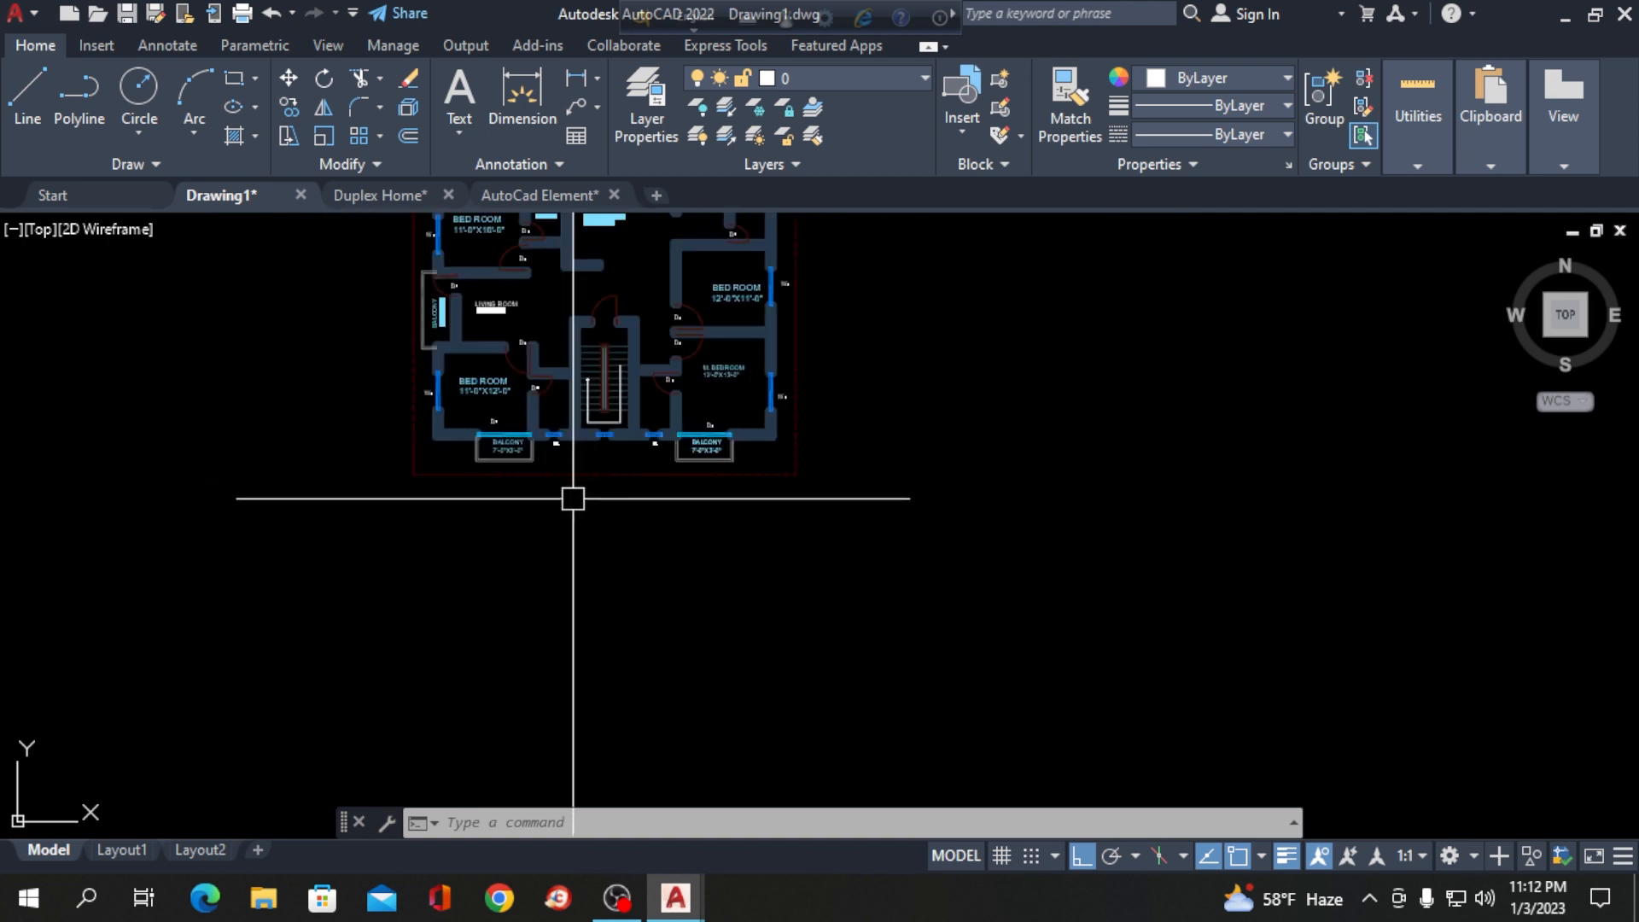
pyautogui.scroll(4, 622, 395)
pyautogui.scroll(-2, 525, 600)
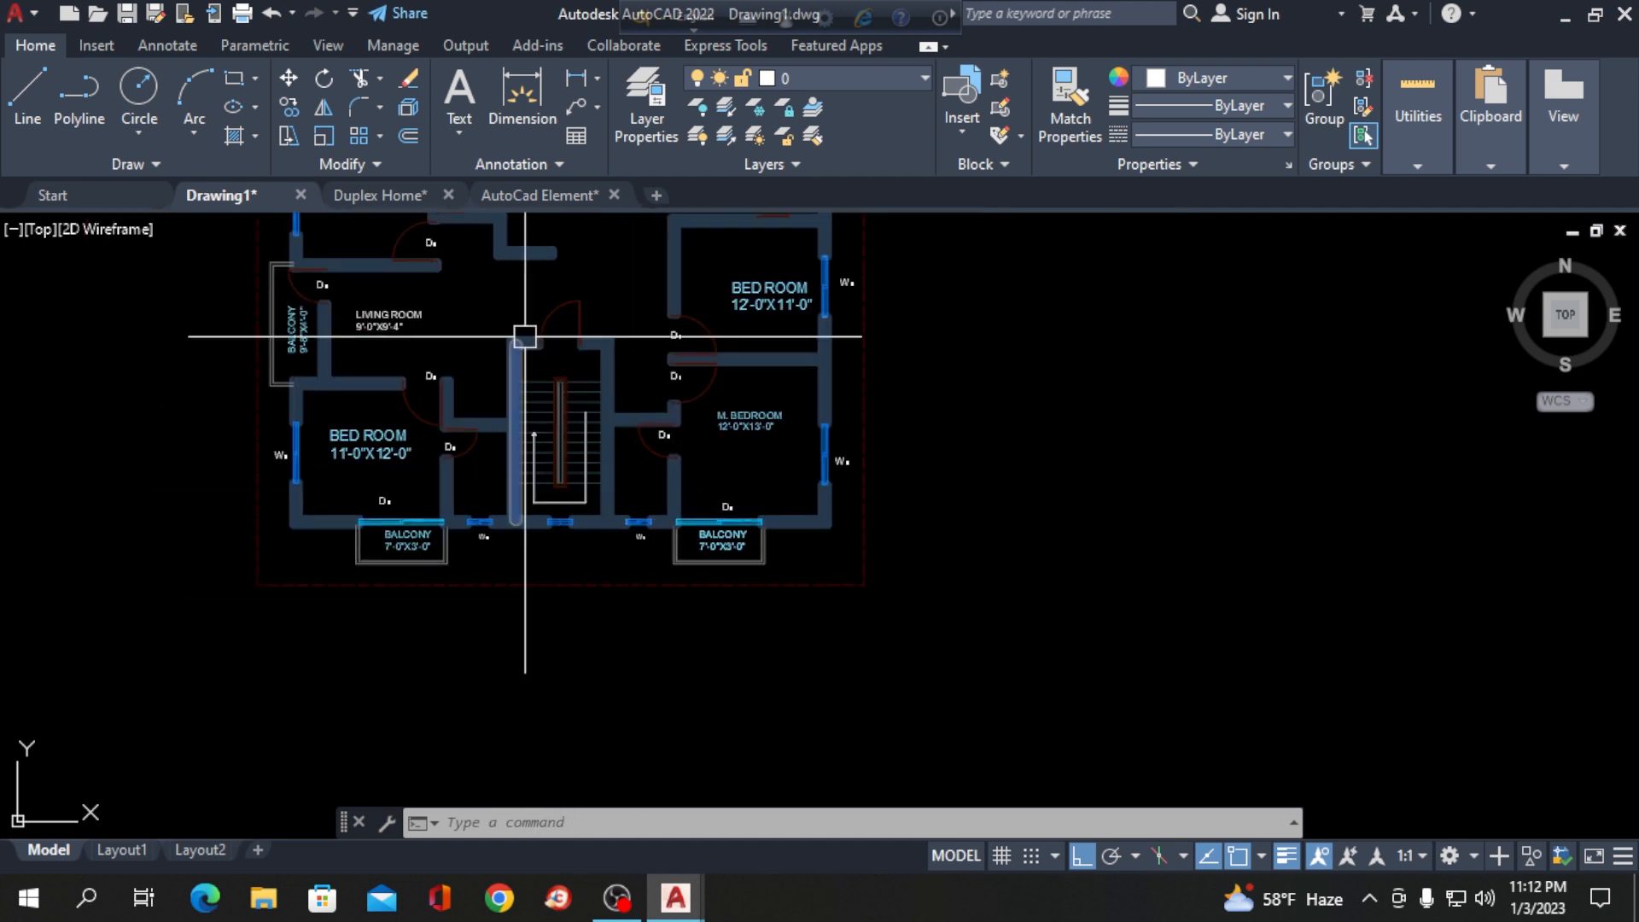
# Study the staircase, the W2 window beside it and the master bedroom's balcony, and compare them with the surrounding plan.
pyautogui.scroll(2, 611, 512)
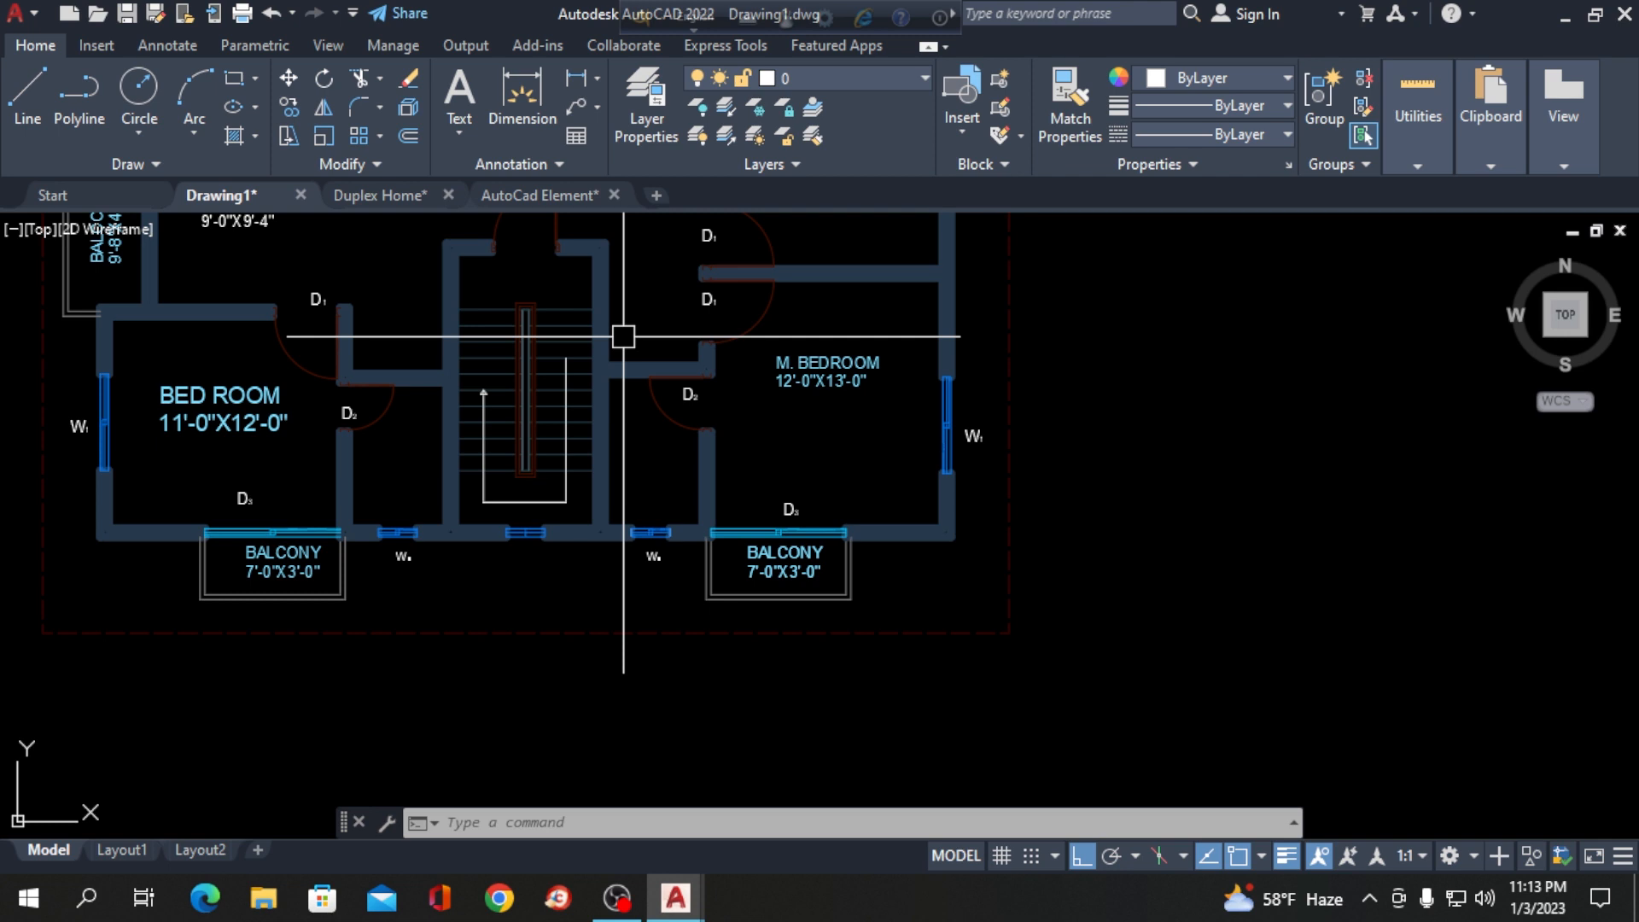
pyautogui.scroll(4, 602, 534)
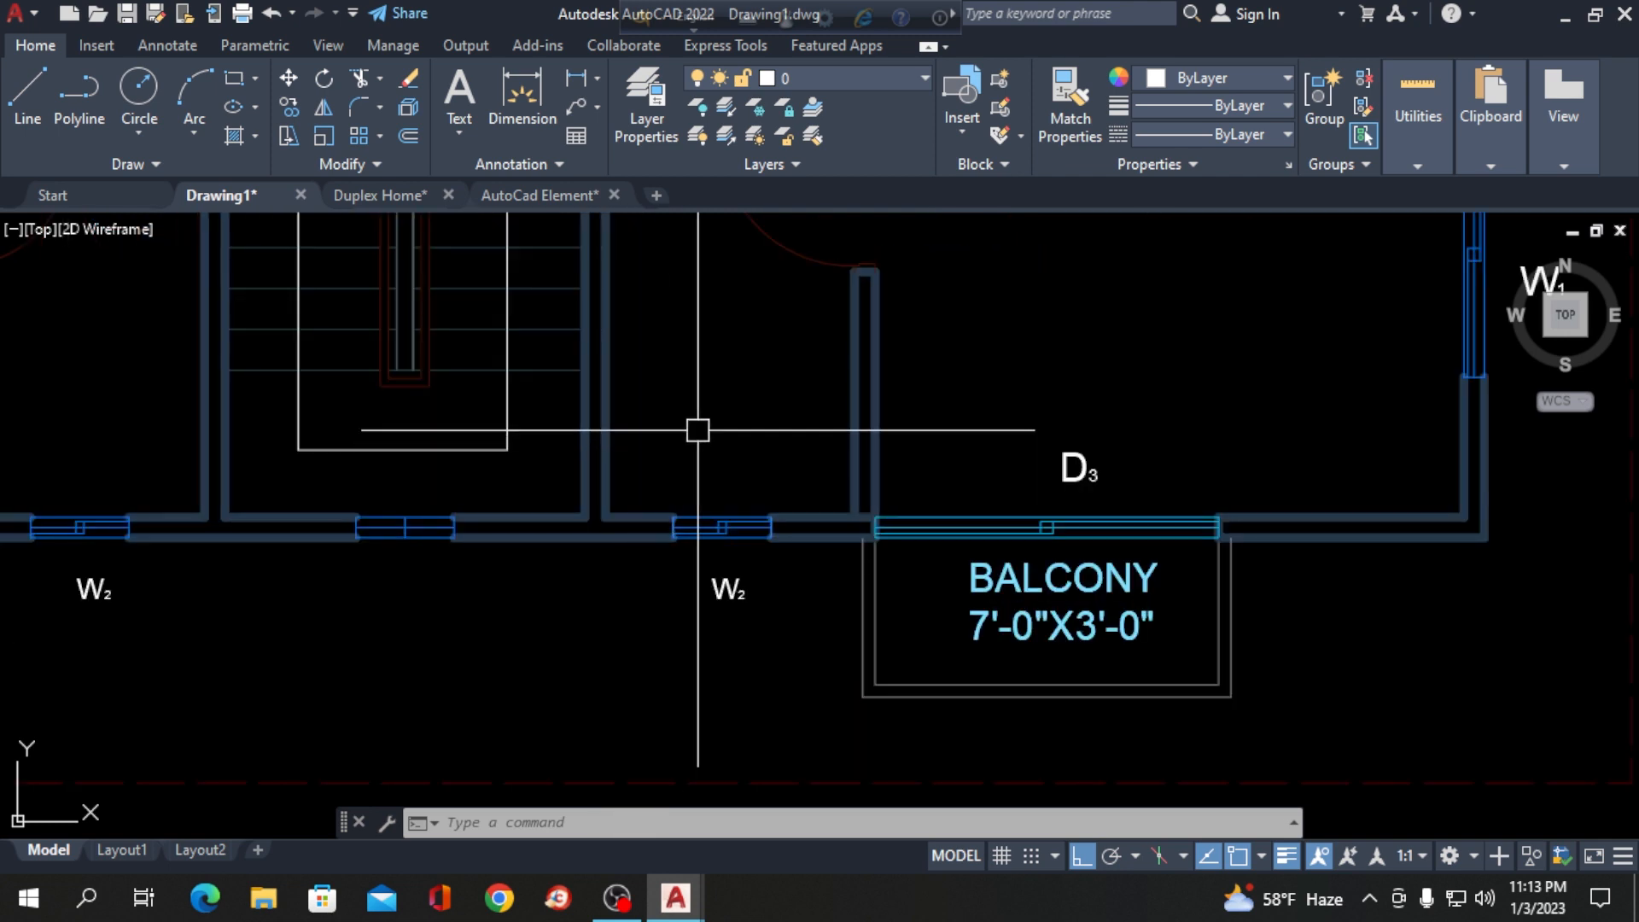
pyautogui.scroll(-4, 698, 431)
pyautogui.scroll(4, 674, 457)
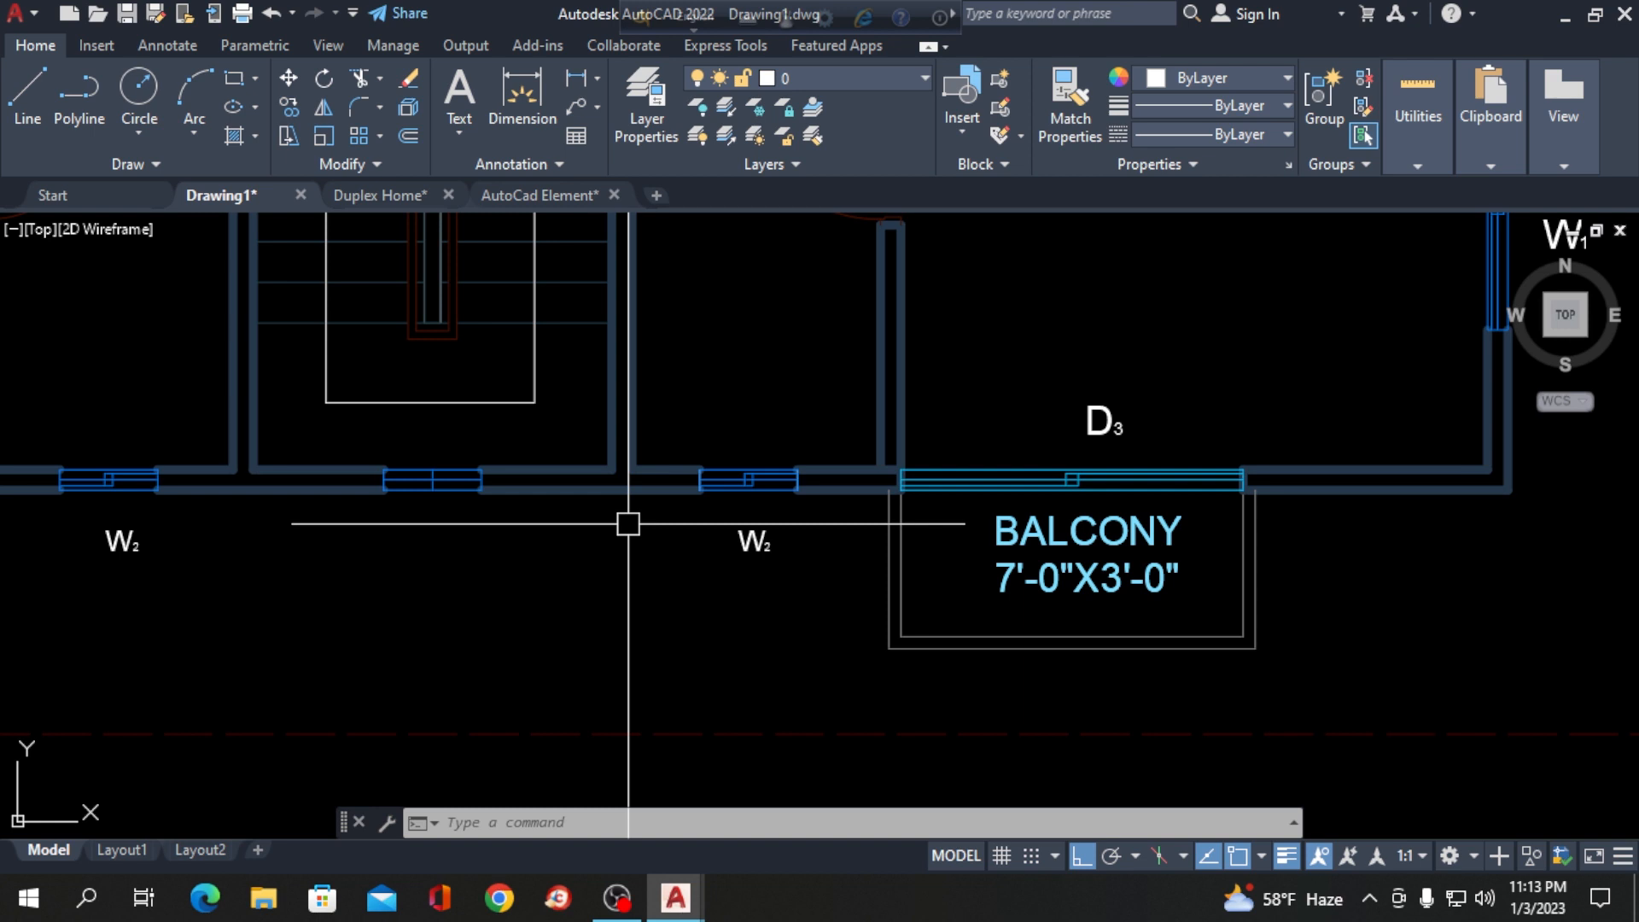
pyautogui.scroll(-2, 545, 531)
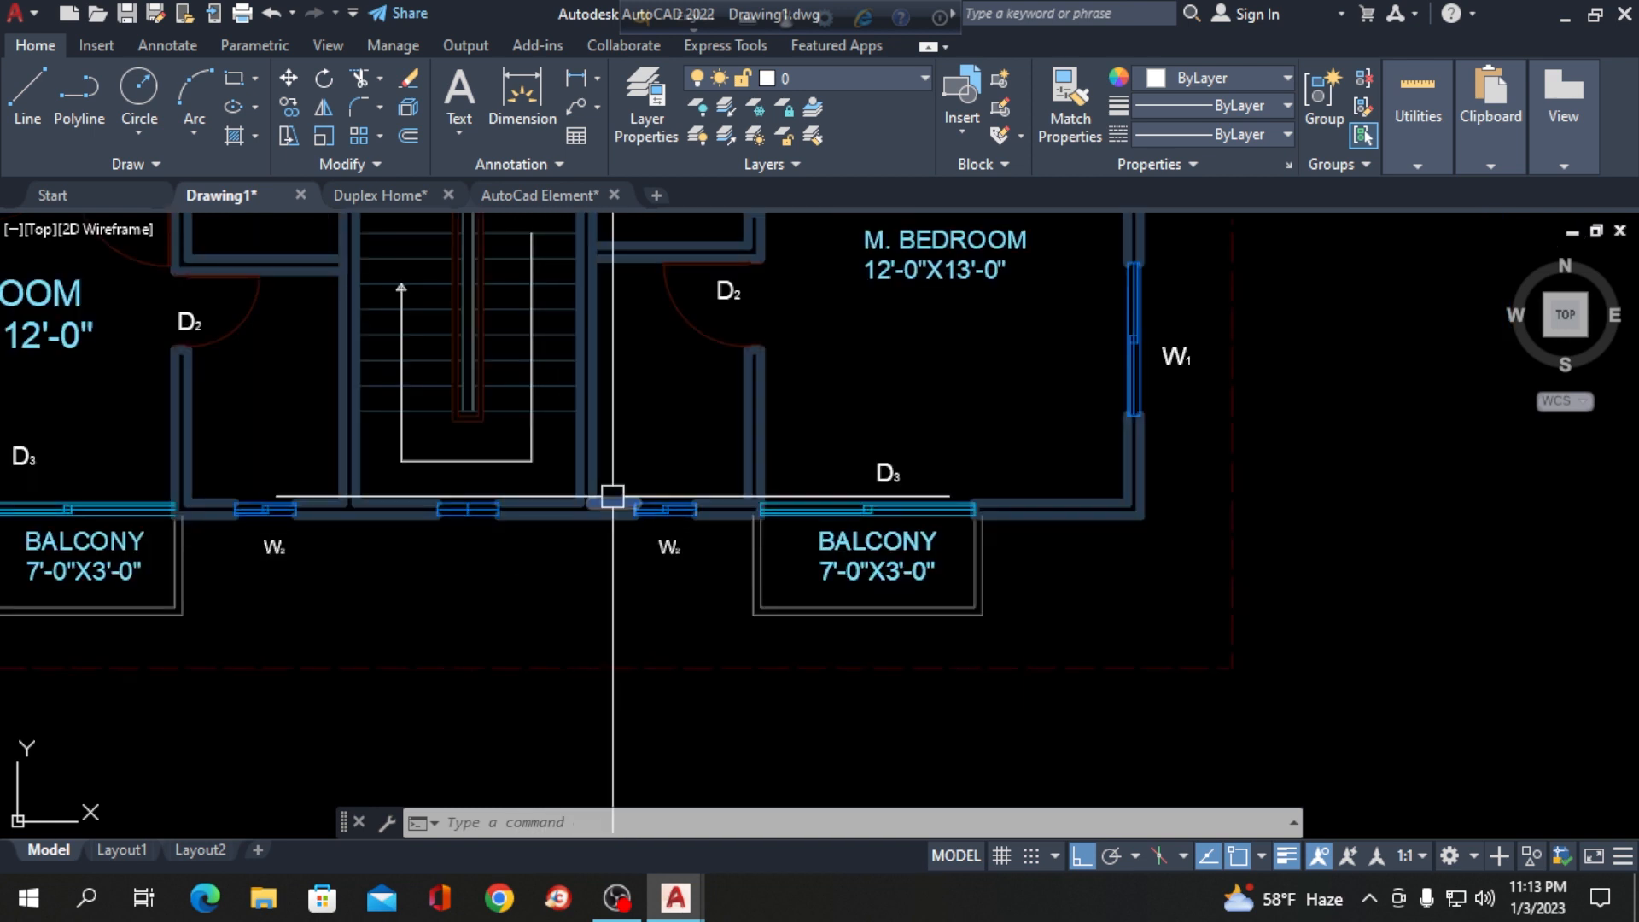
pyautogui.scroll(2, 614, 478)
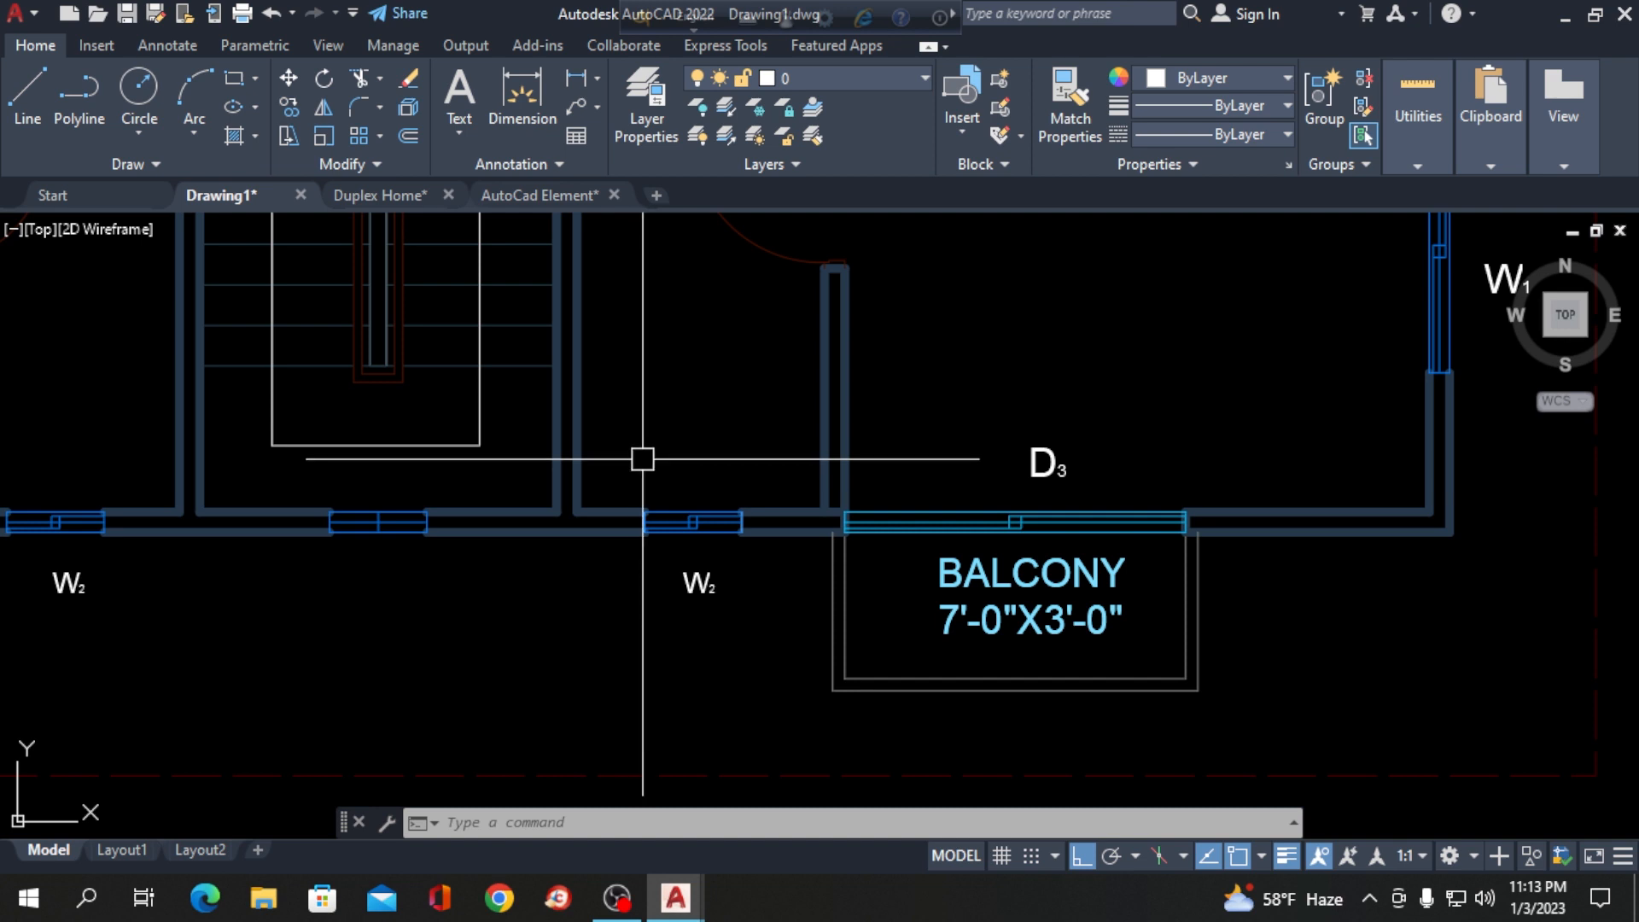
pyautogui.scroll(-2, 644, 459)
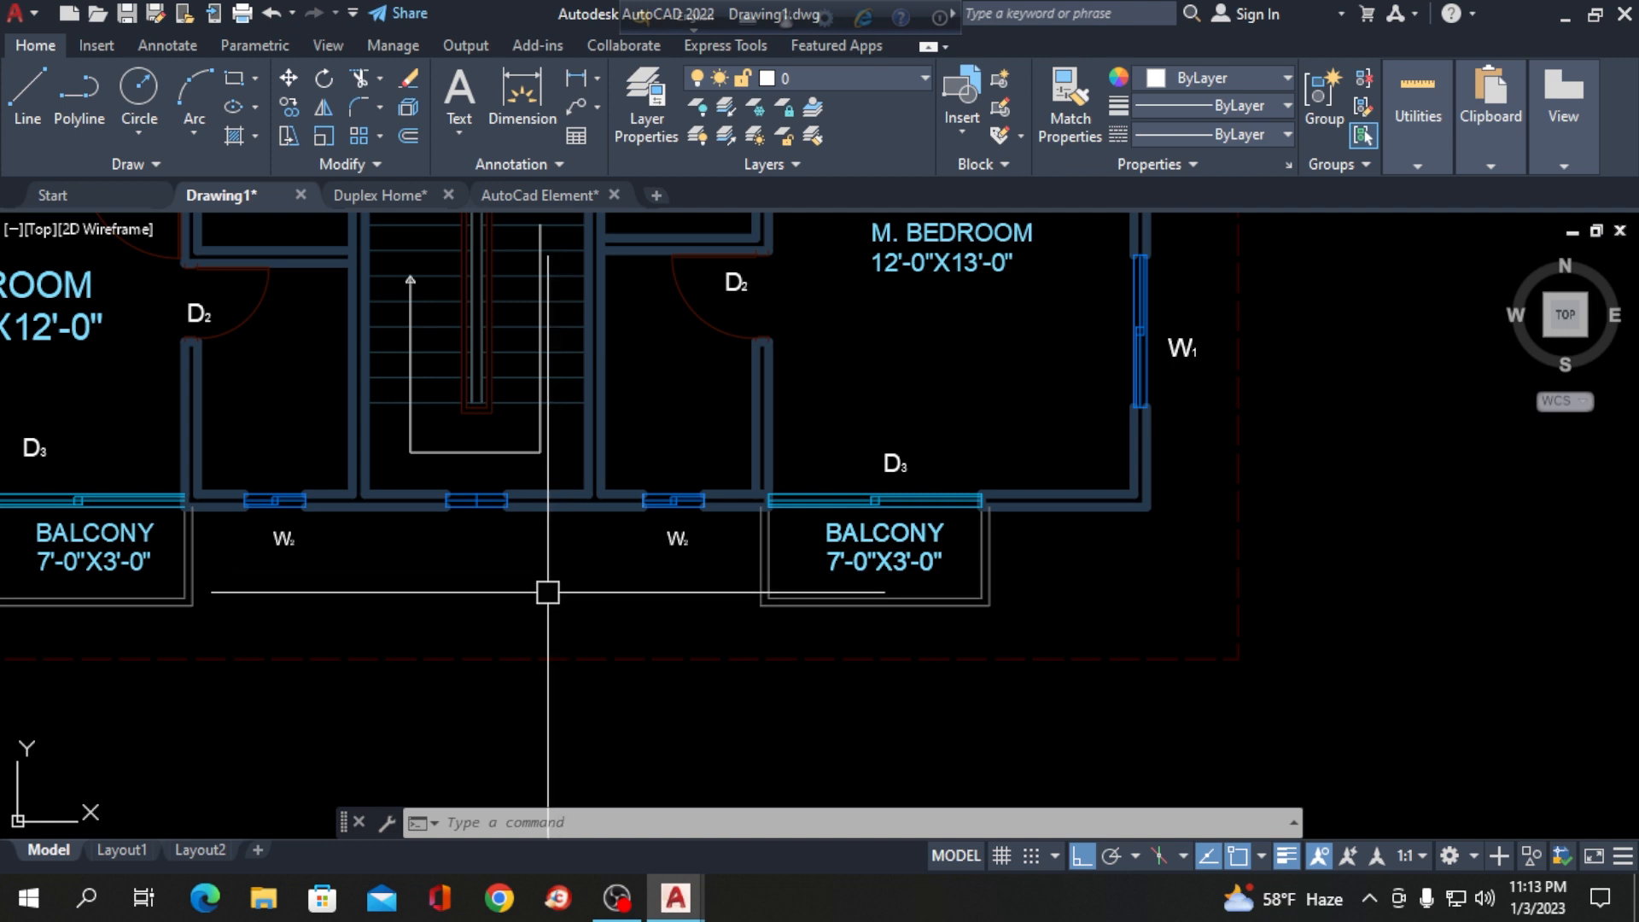
pyautogui.scroll(-2, 512, 579)
pyautogui.scroll(2, 401, 568)
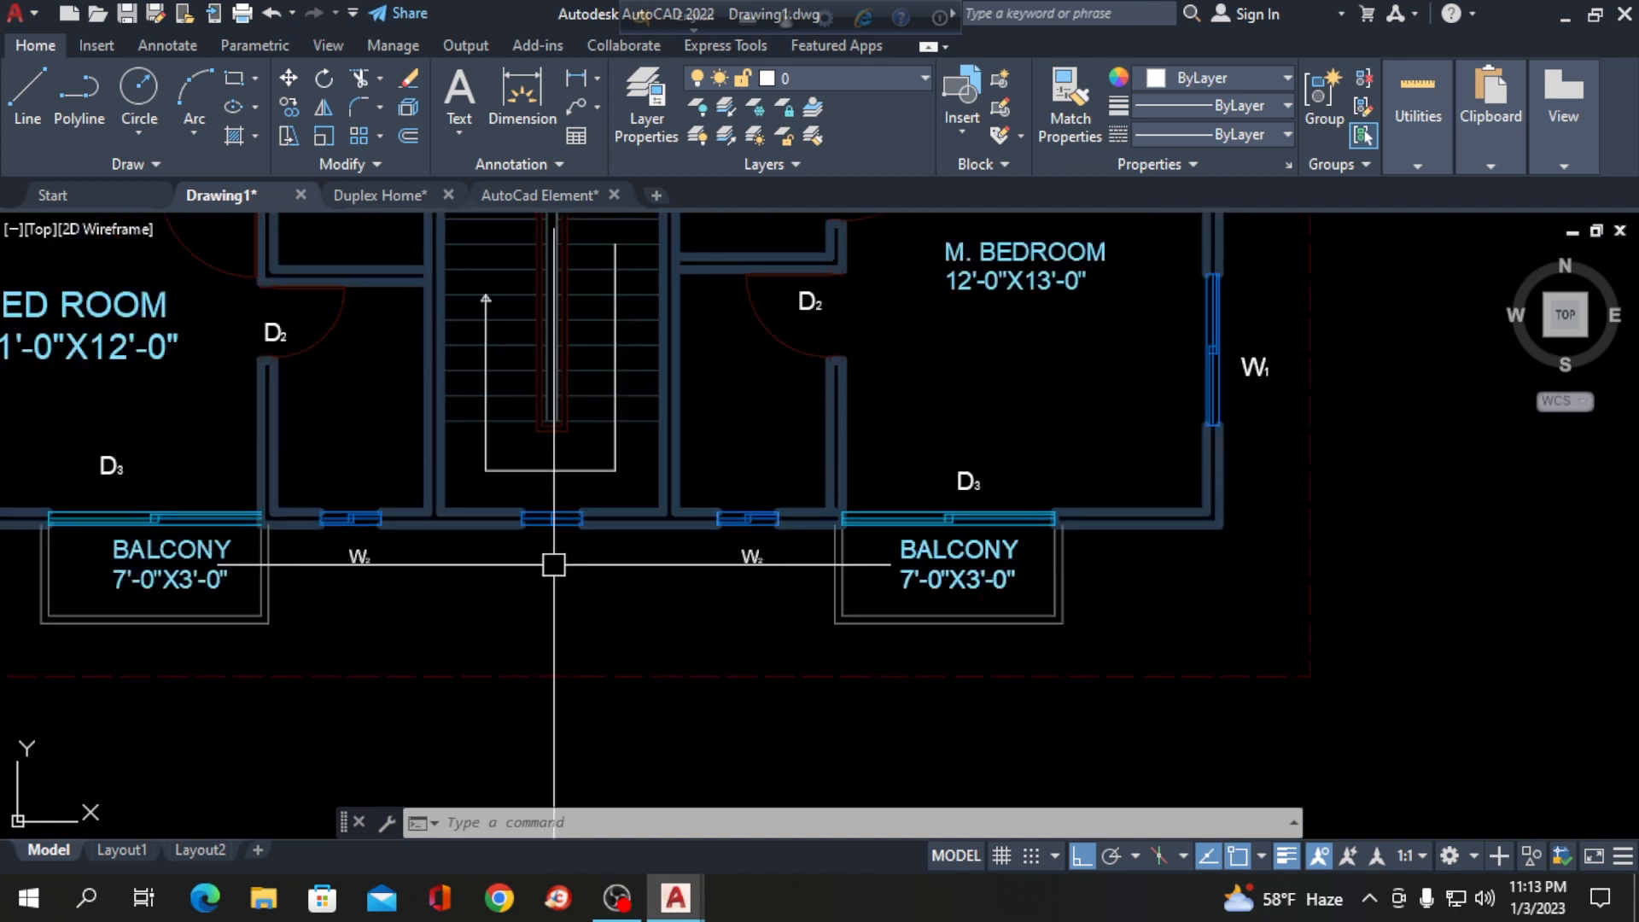
pyautogui.scroll(-2, 461, 585)
pyautogui.scroll(4, 637, 512)
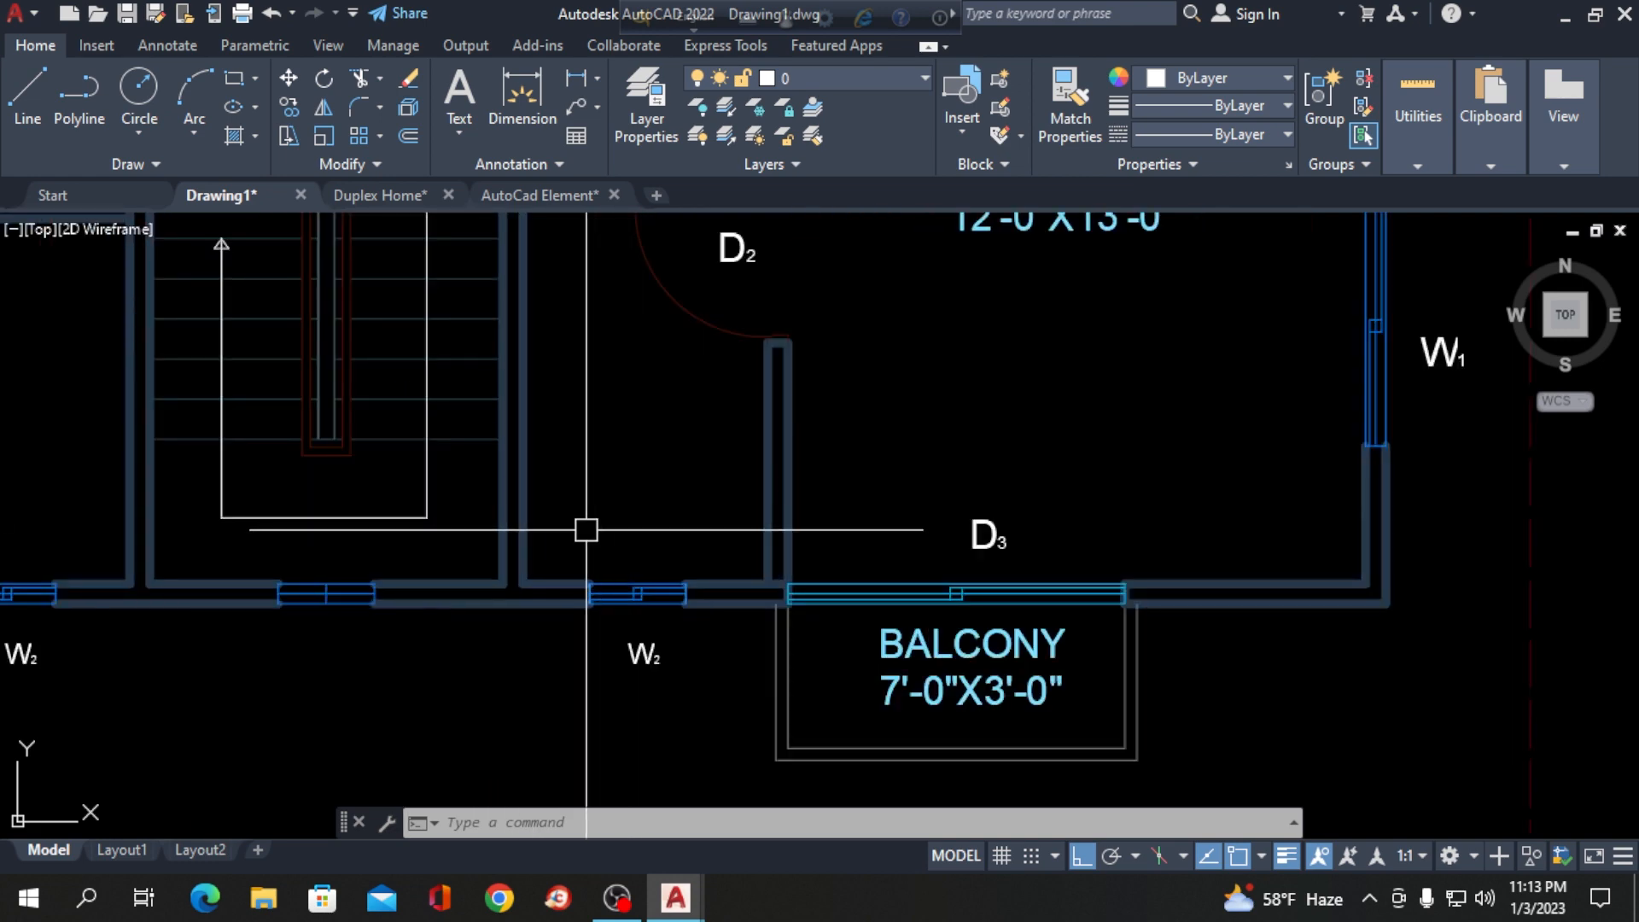
pyautogui.scroll(4, 516, 615)
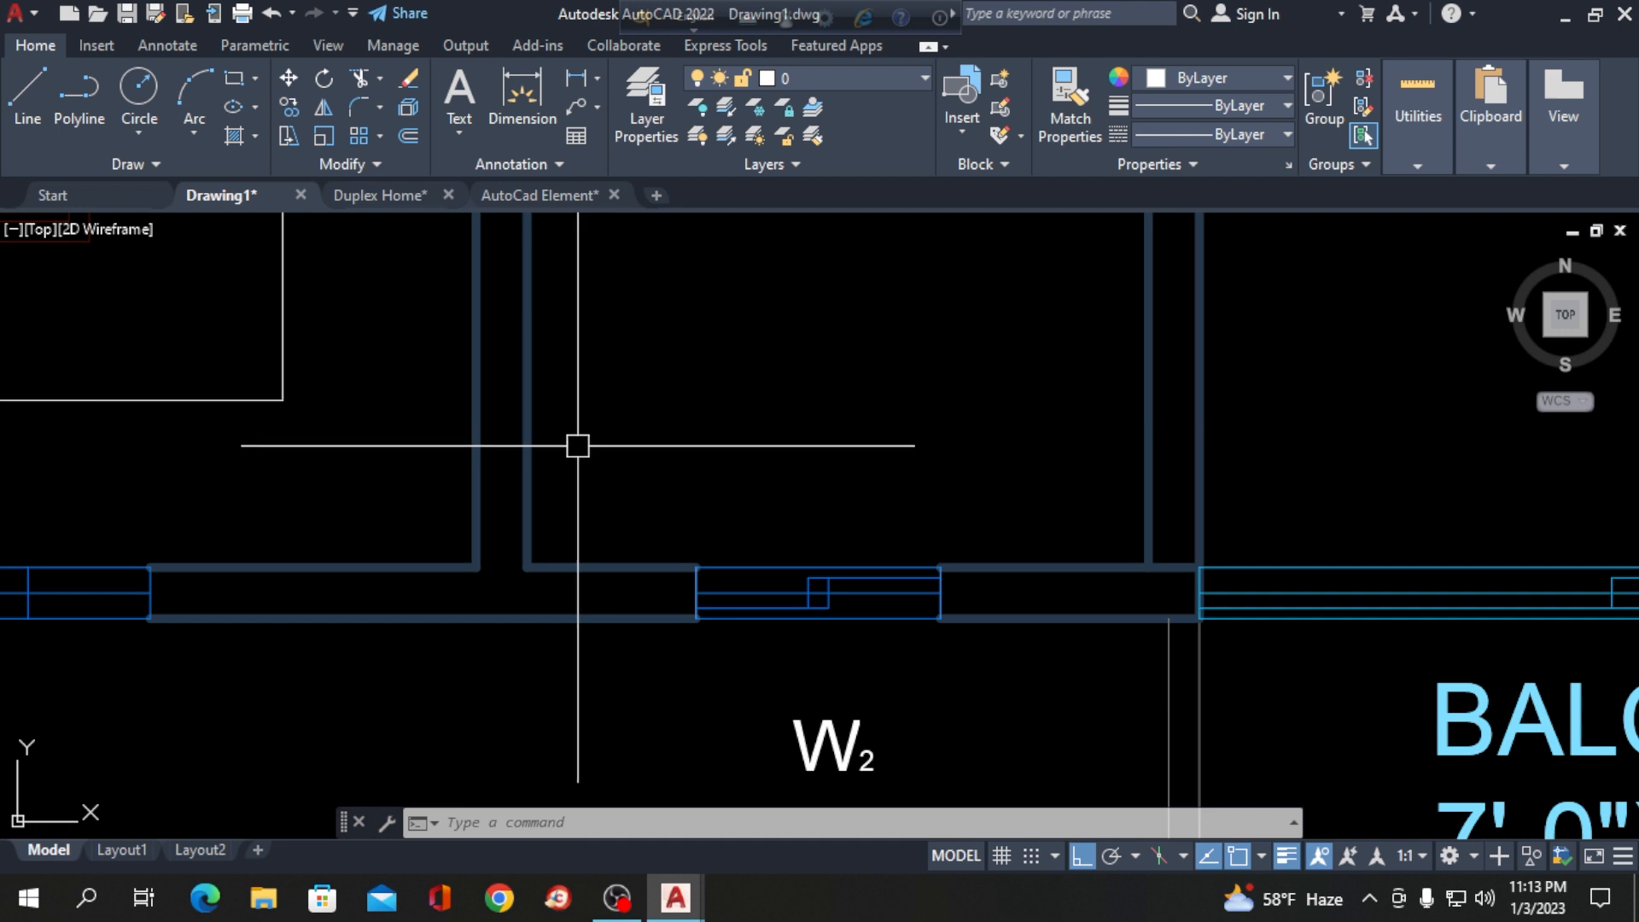
pyautogui.scroll(-4, 579, 448)
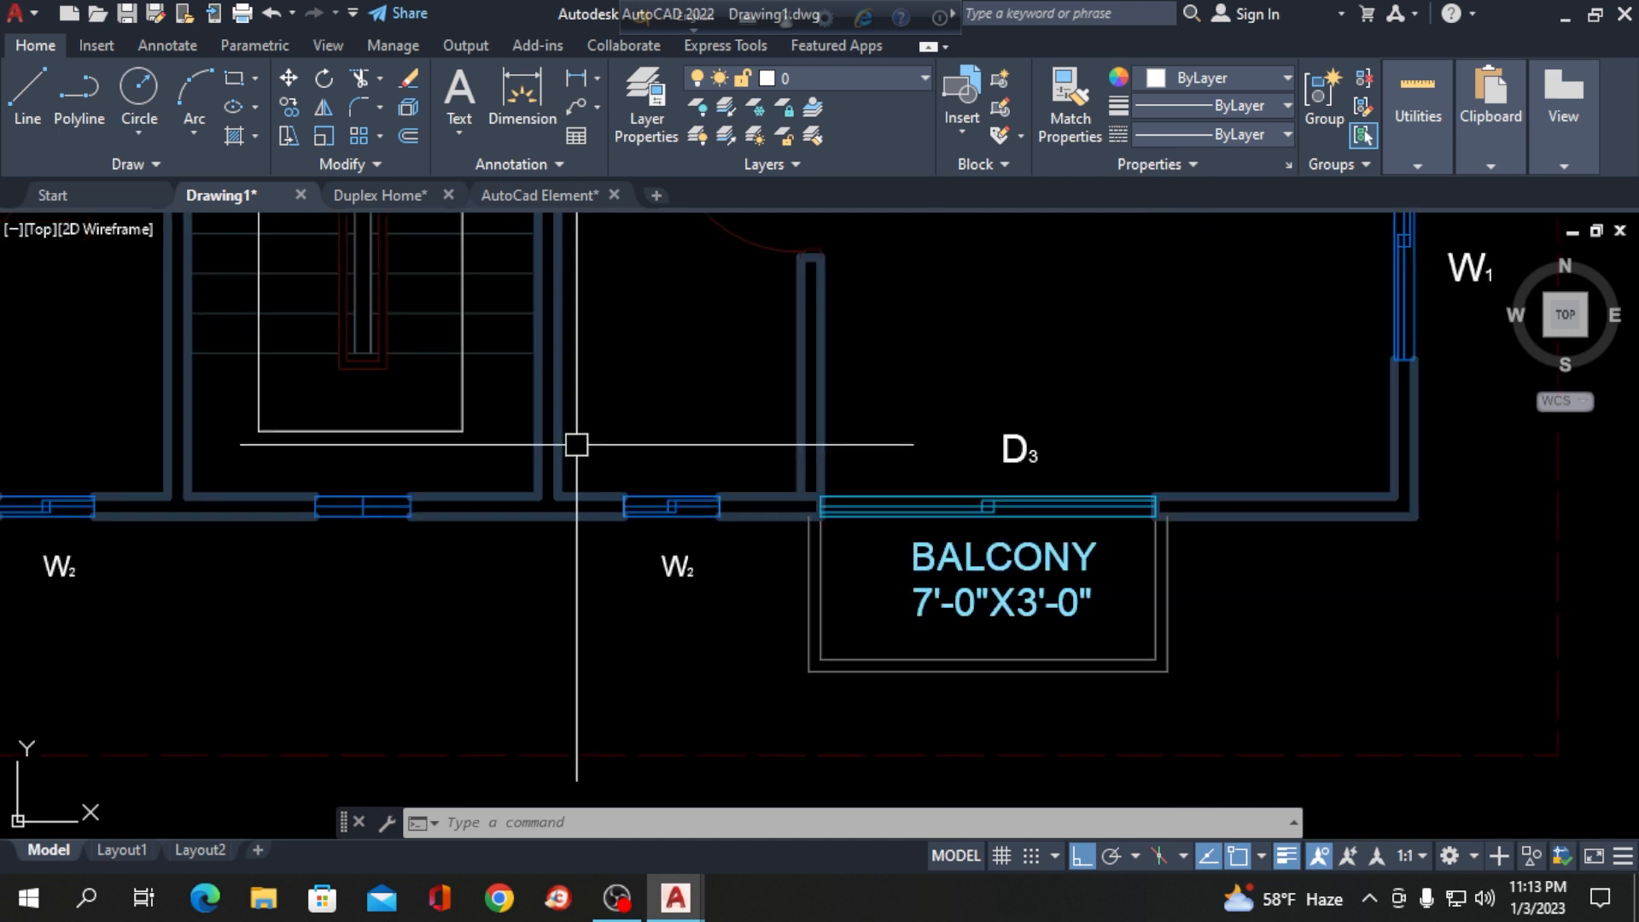
pyautogui.scroll(-2, 514, 477)
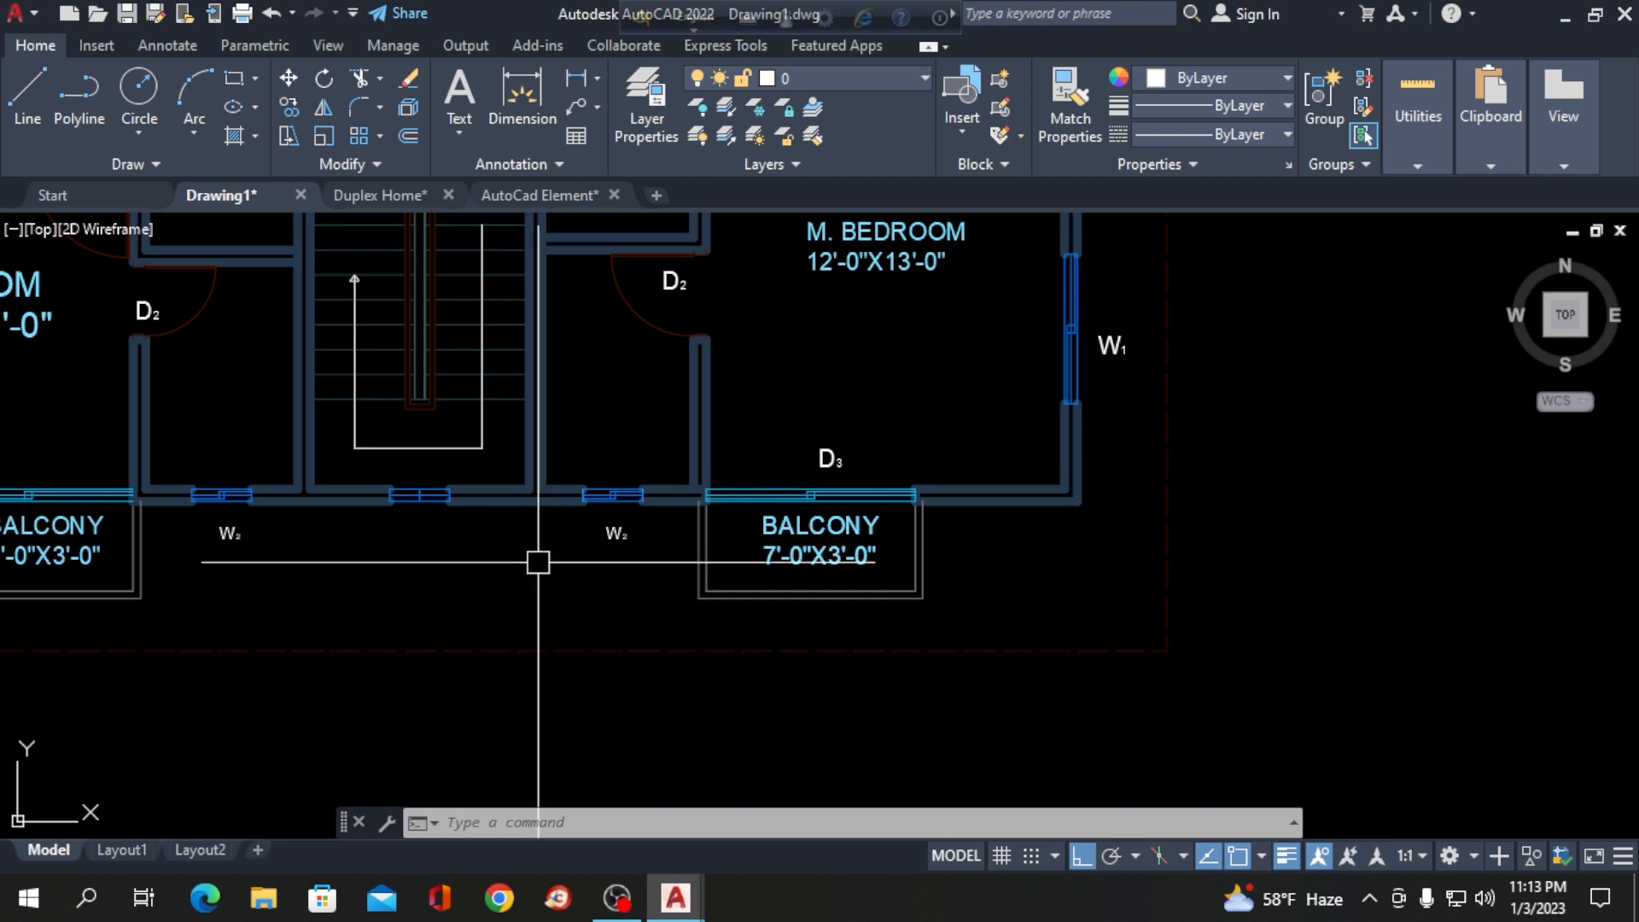
pyautogui.scroll(-2, 414, 568)
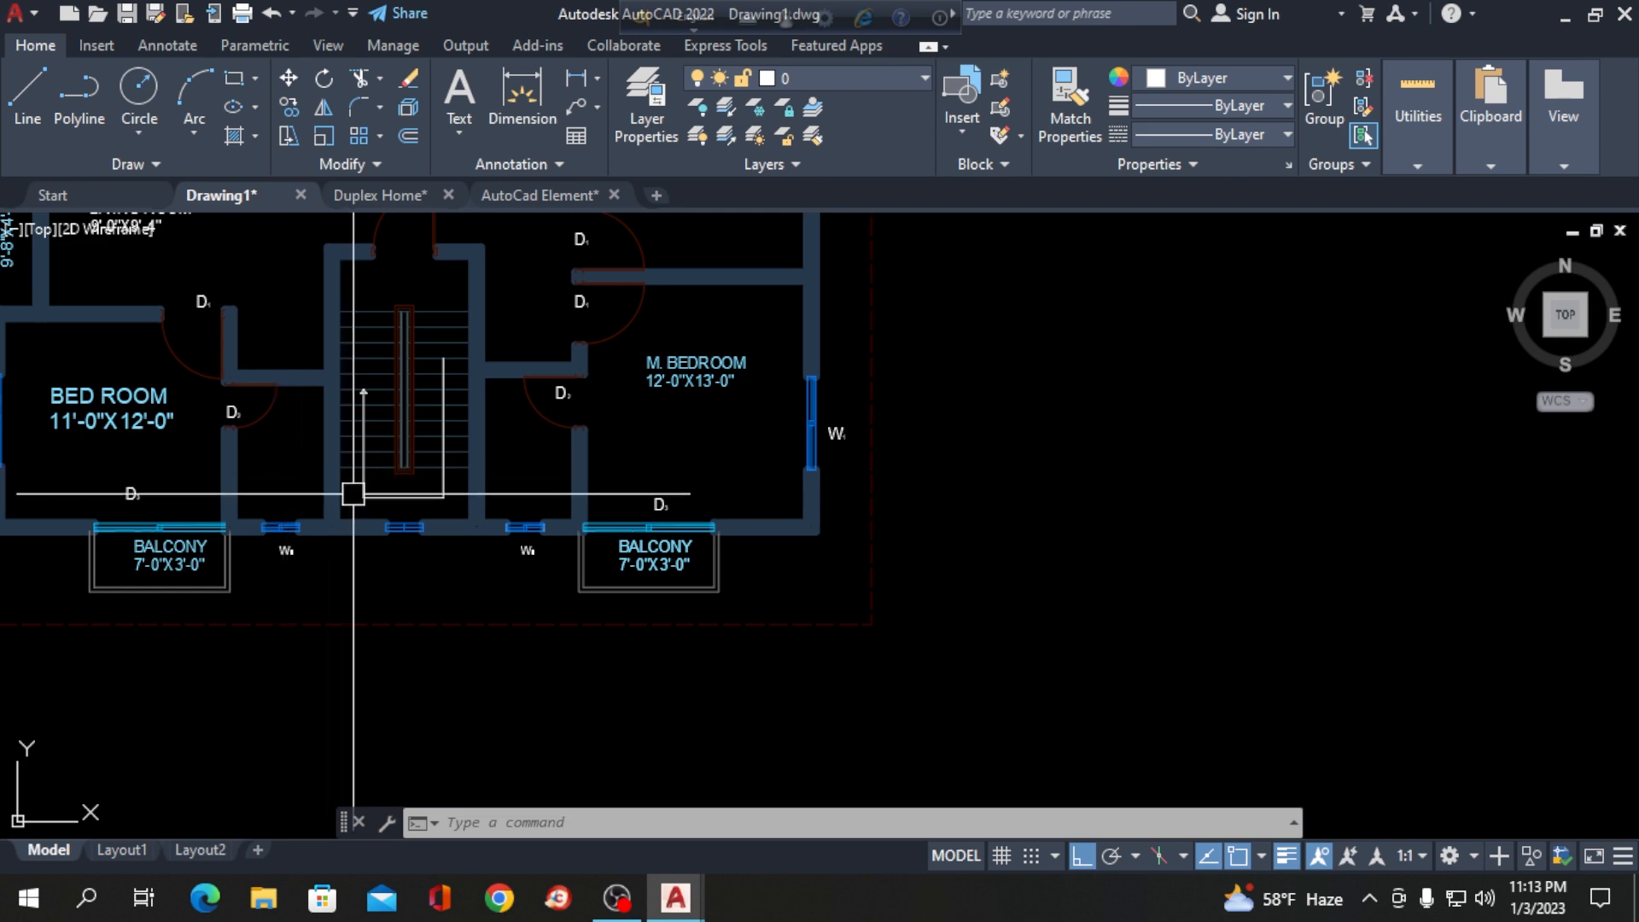
pyautogui.scroll(5, 491, 504)
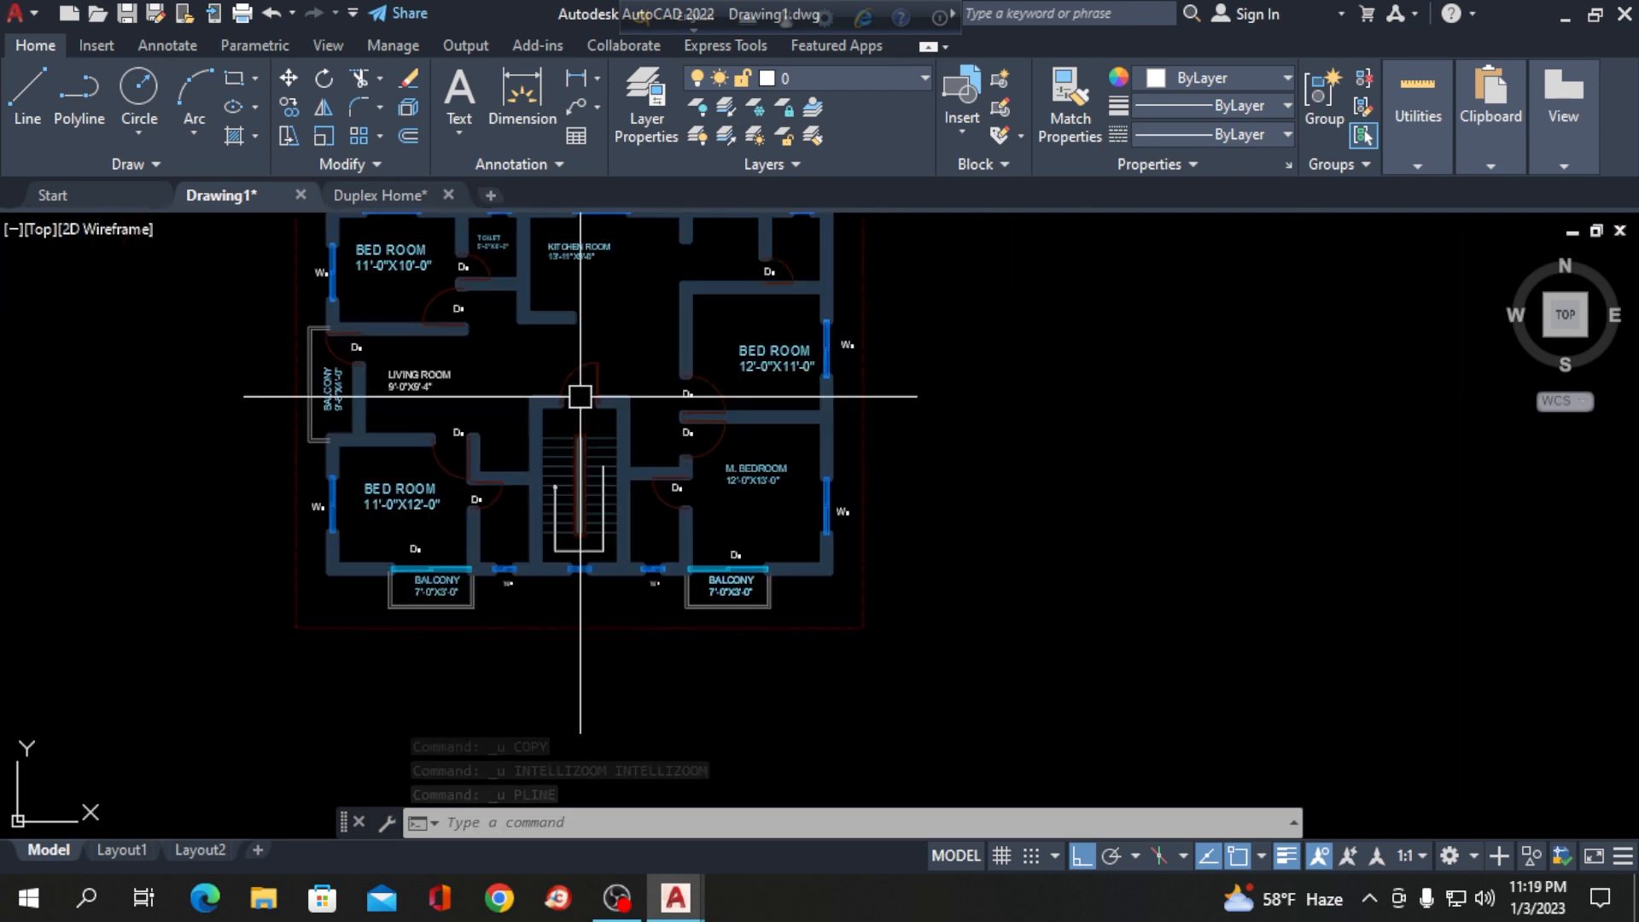
pyautogui.scroll(4, 580, 396)
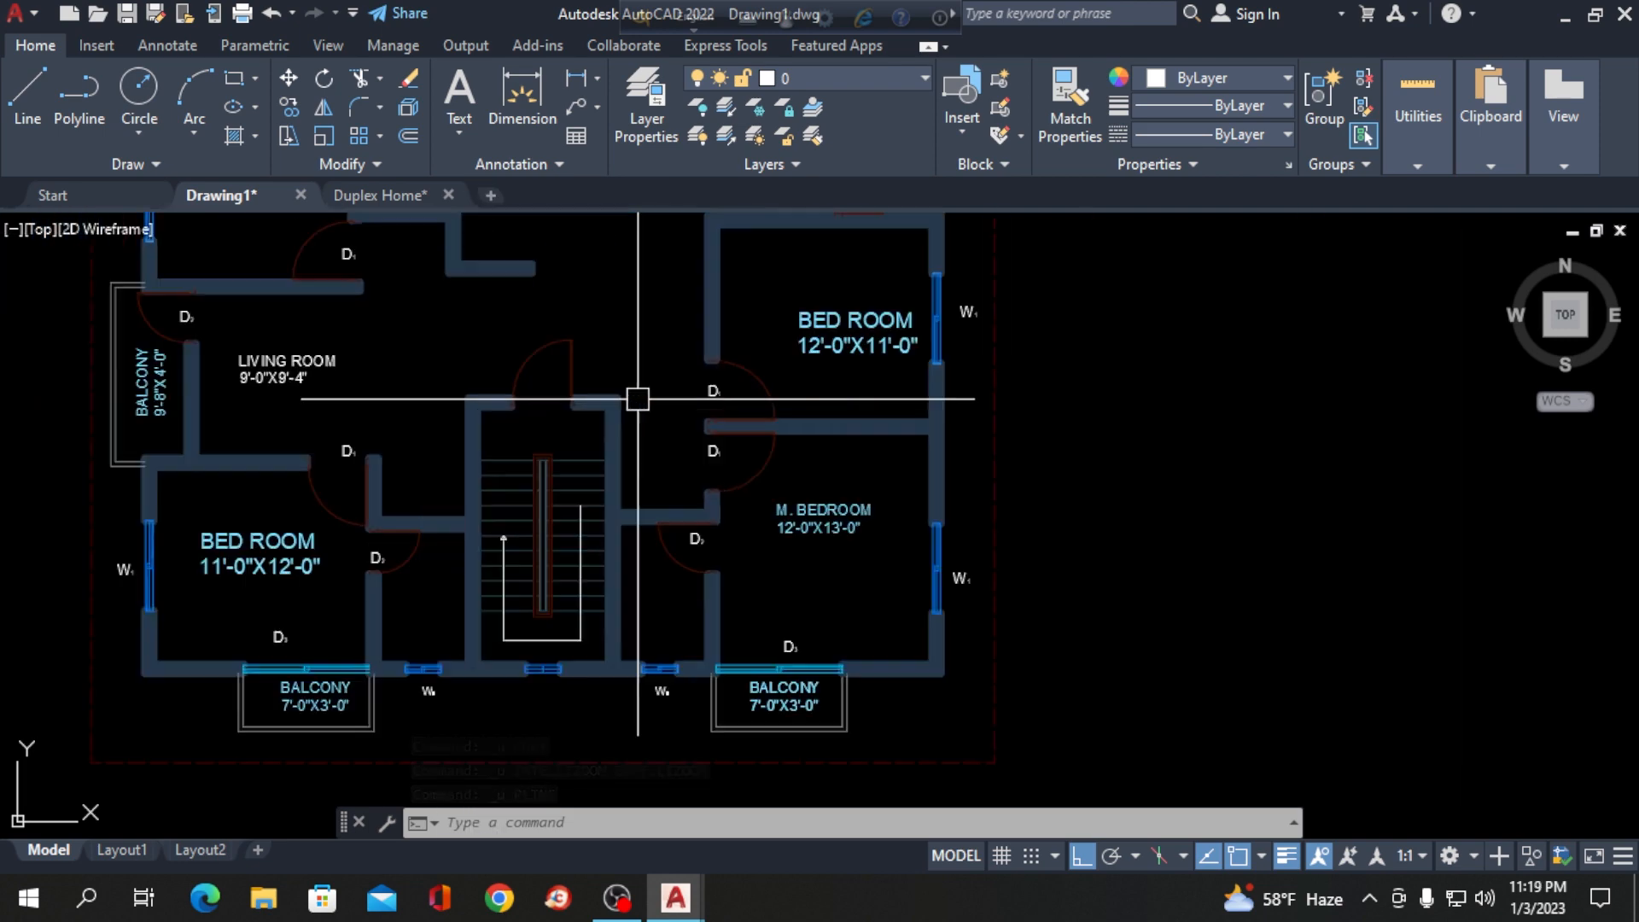
# Draw a closed 1' by 1' polyline square from the inner corner of the staircase's upper-right wall junction, extending upward and rightward over the walls.
pyautogui.scroll(-2, 658, 356)
pyautogui.scroll(4, 632, 401)
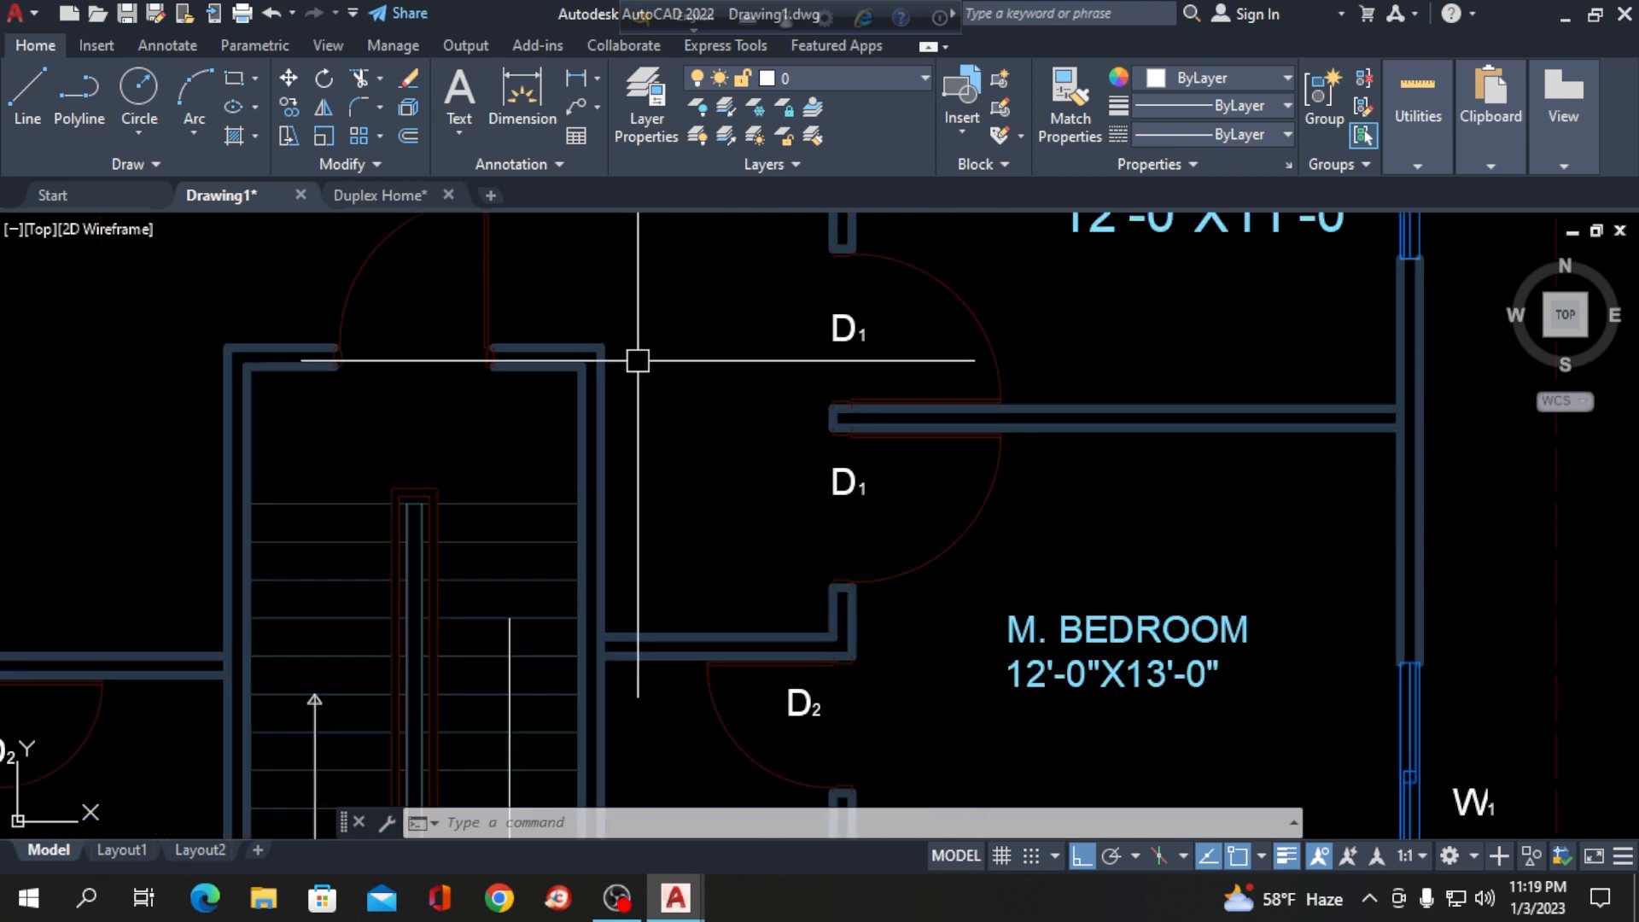
pyautogui.write('l')
pyautogui.press('Return')
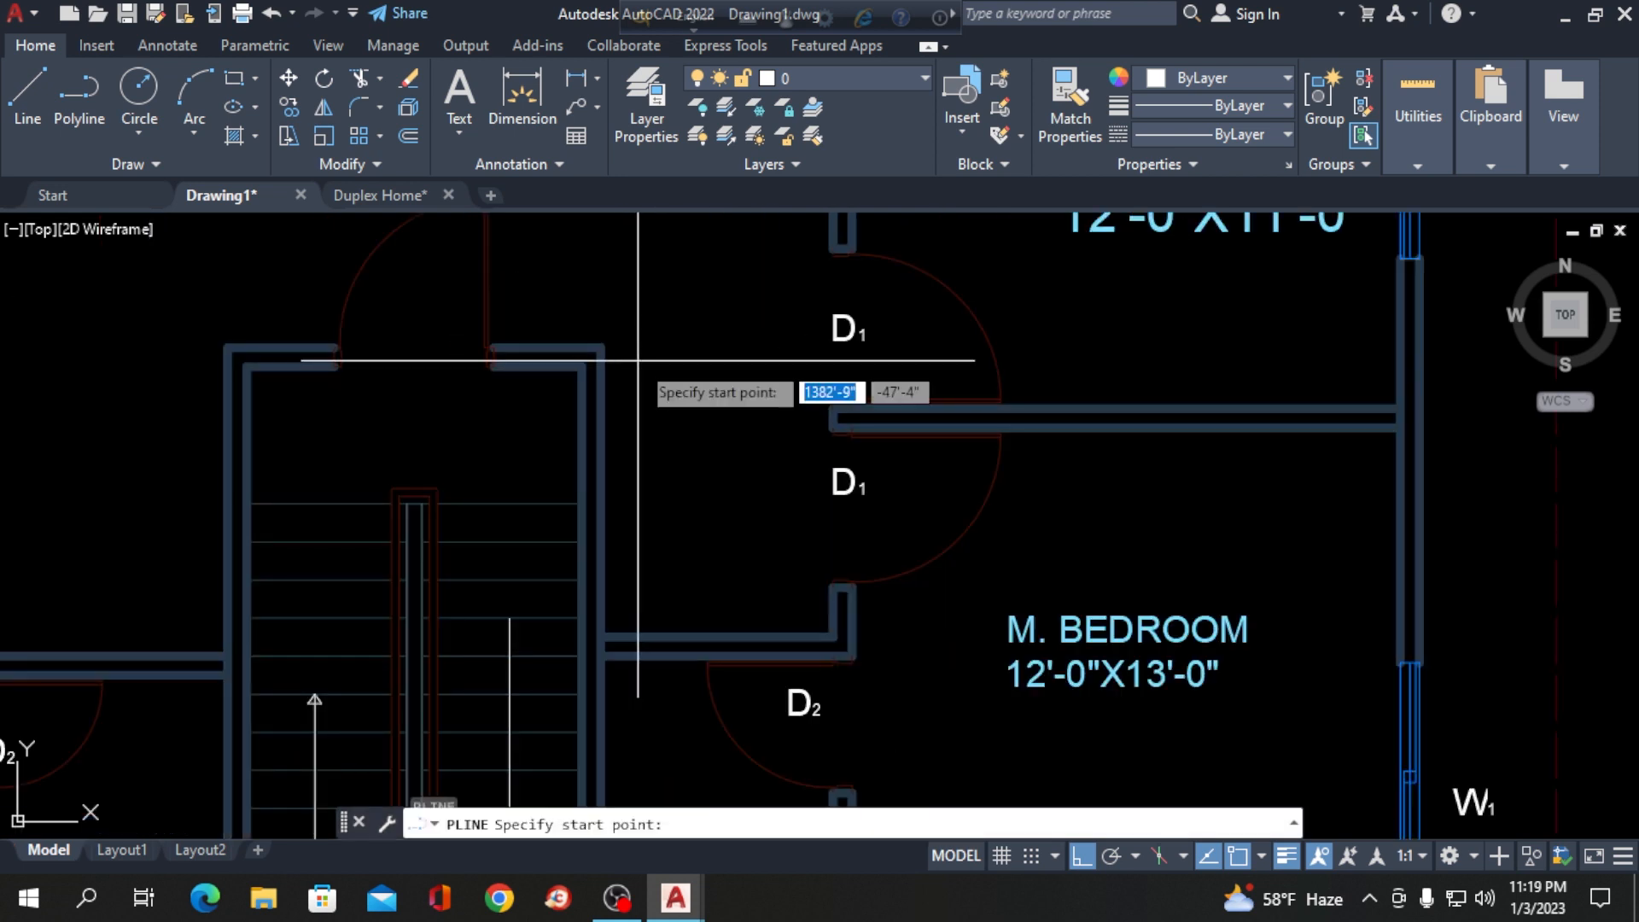
pyautogui.scroll(3, 568, 363)
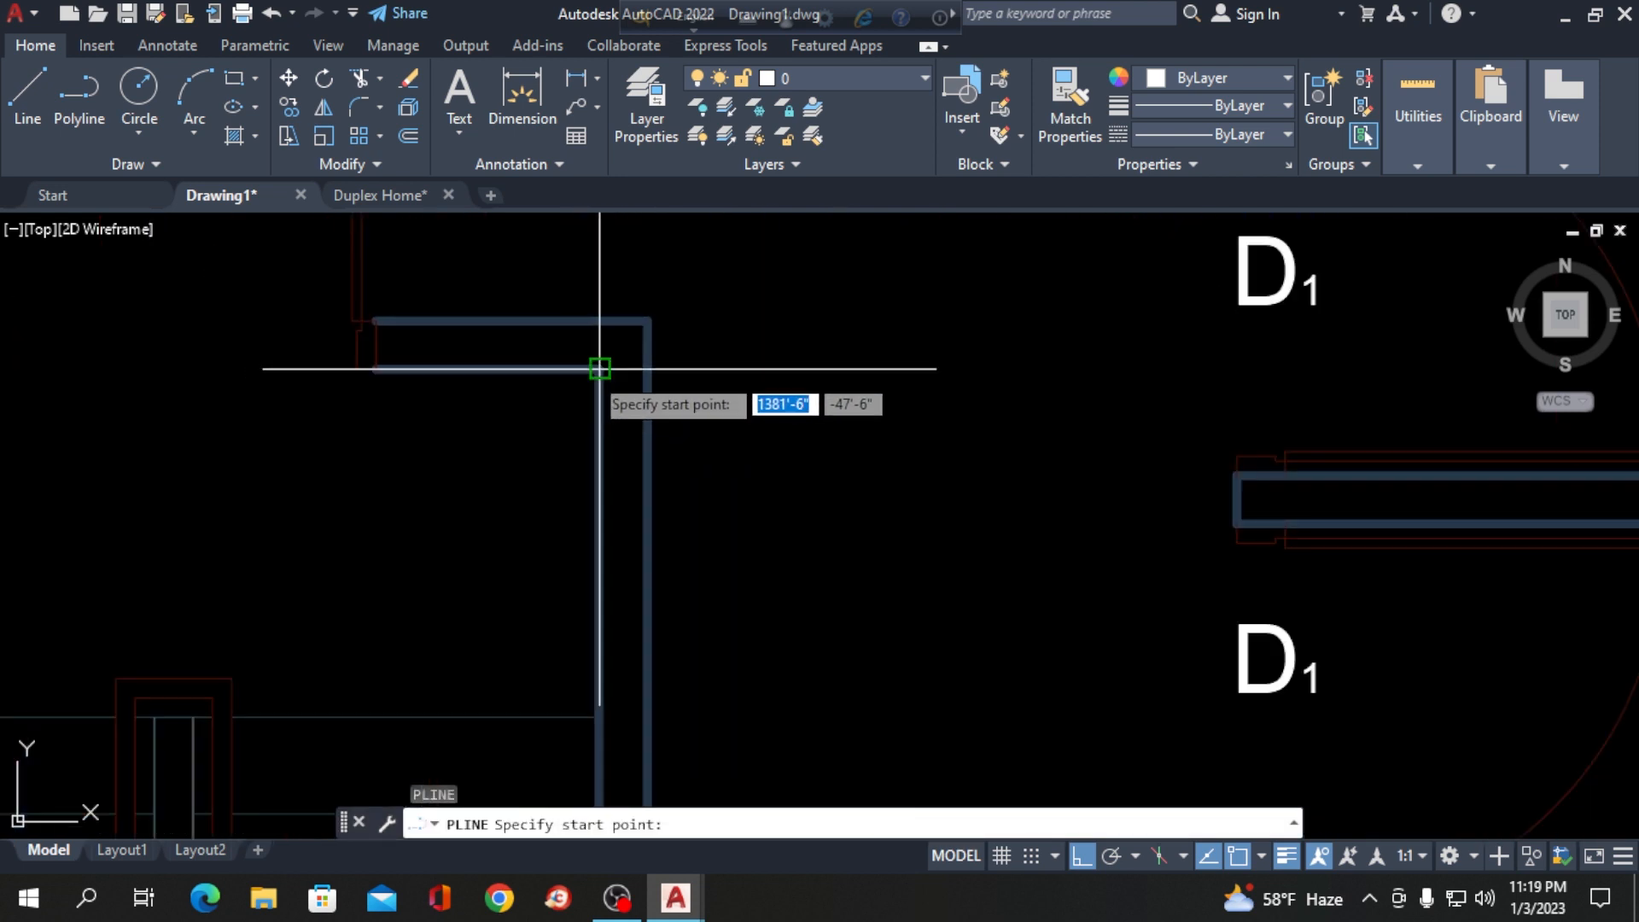
pyautogui.click(600, 369)
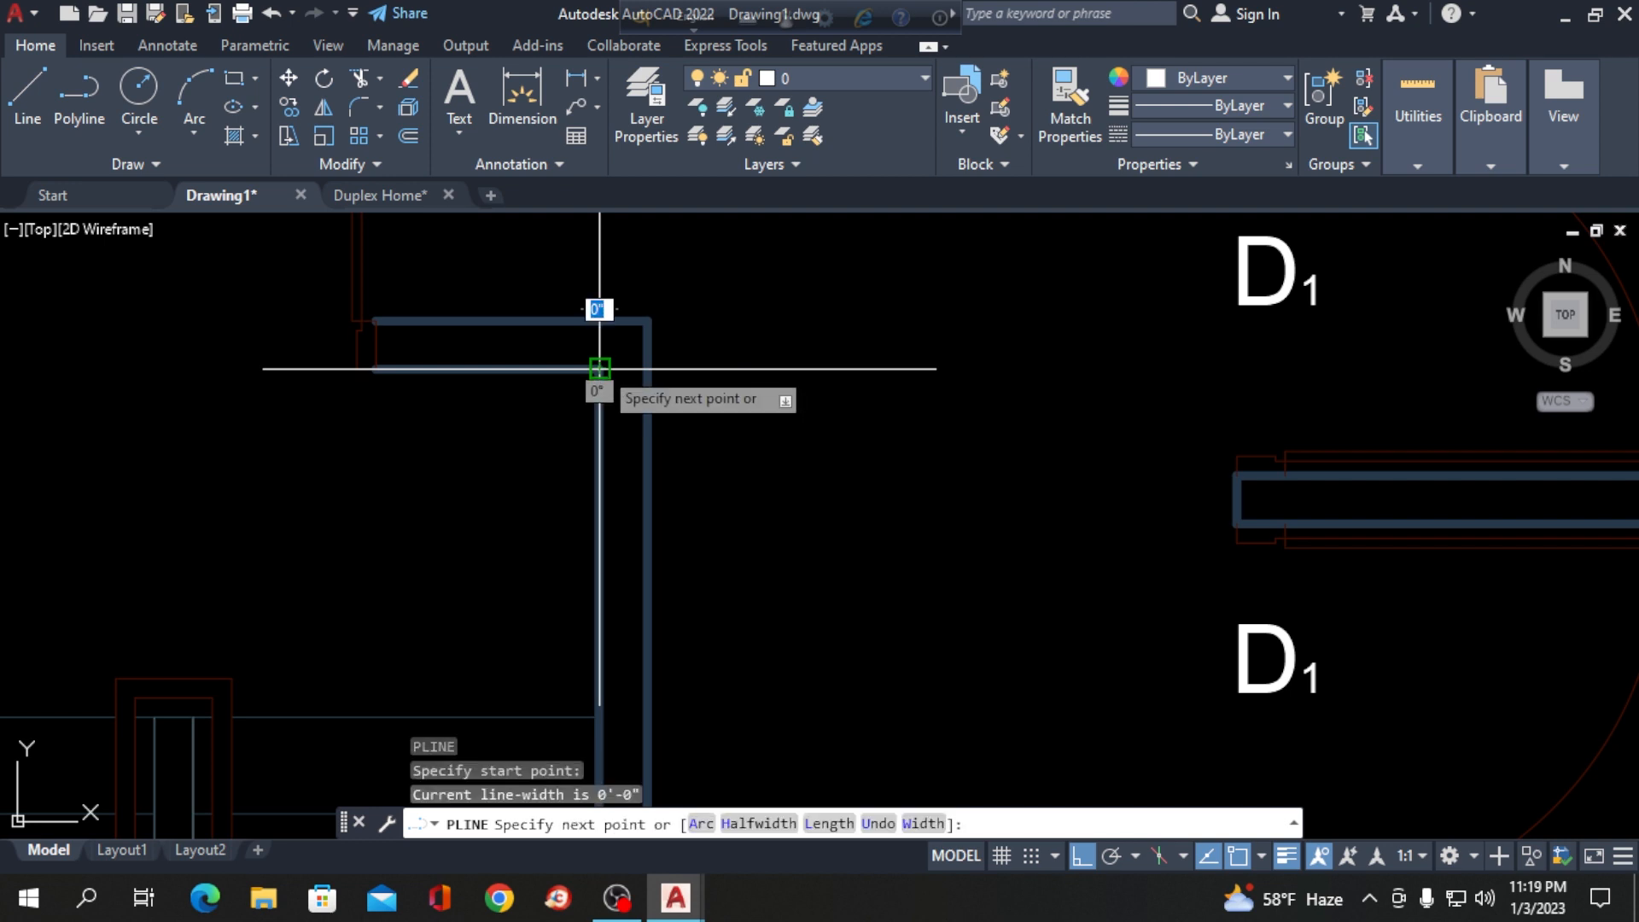
pyautogui.scroll(-4, 600, 368)
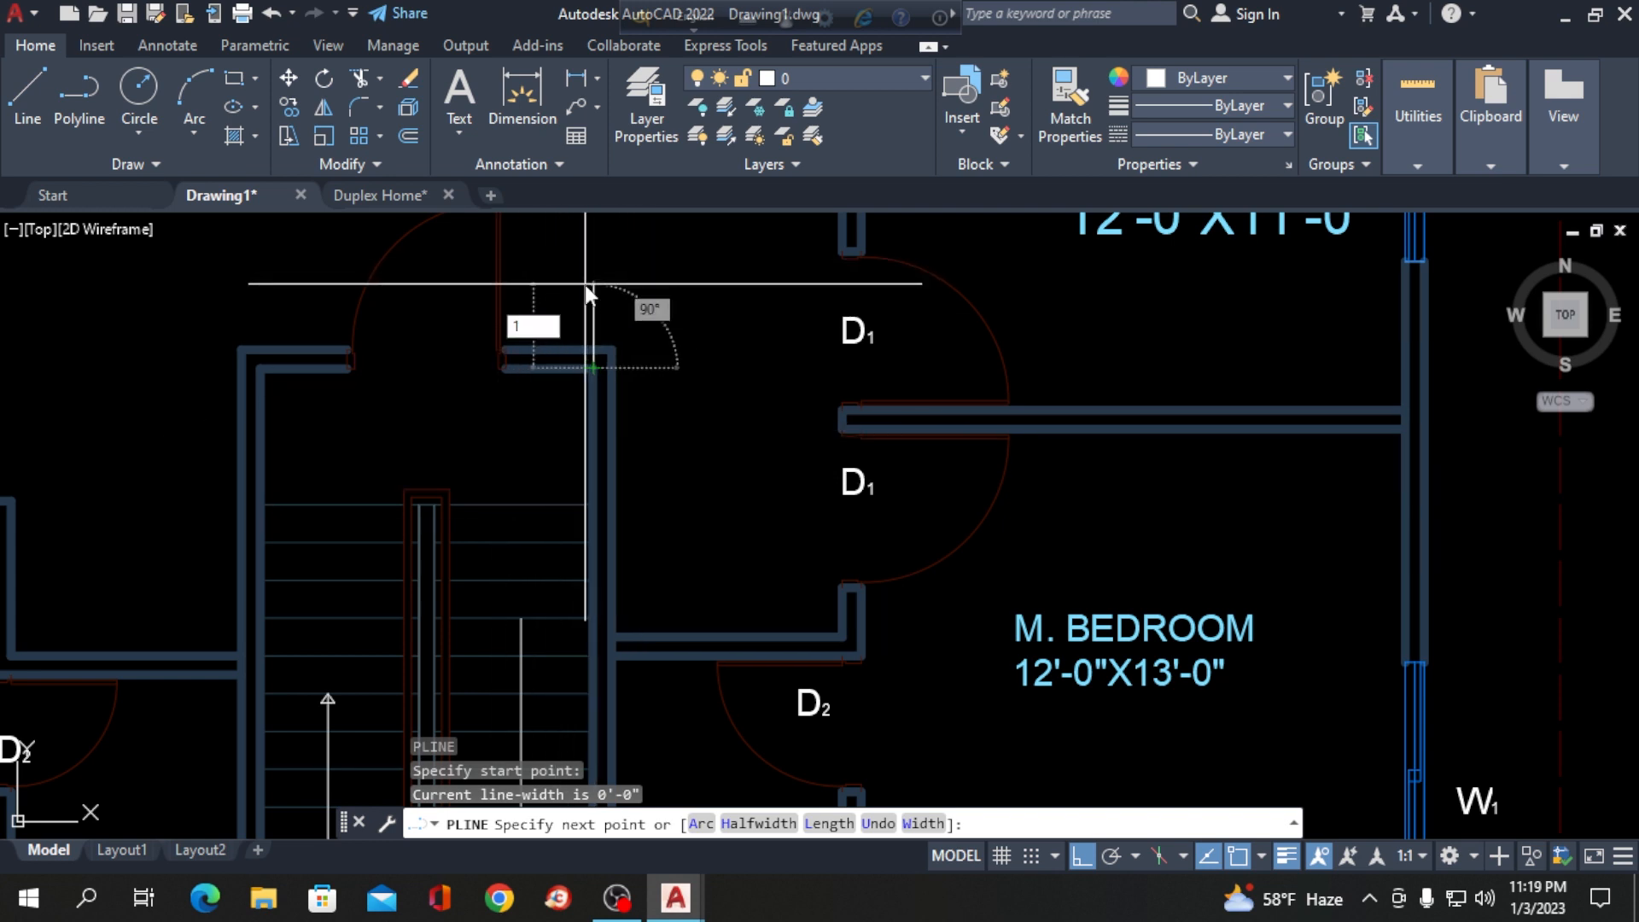
pyautogui.write("'")
pyautogui.press('Return')
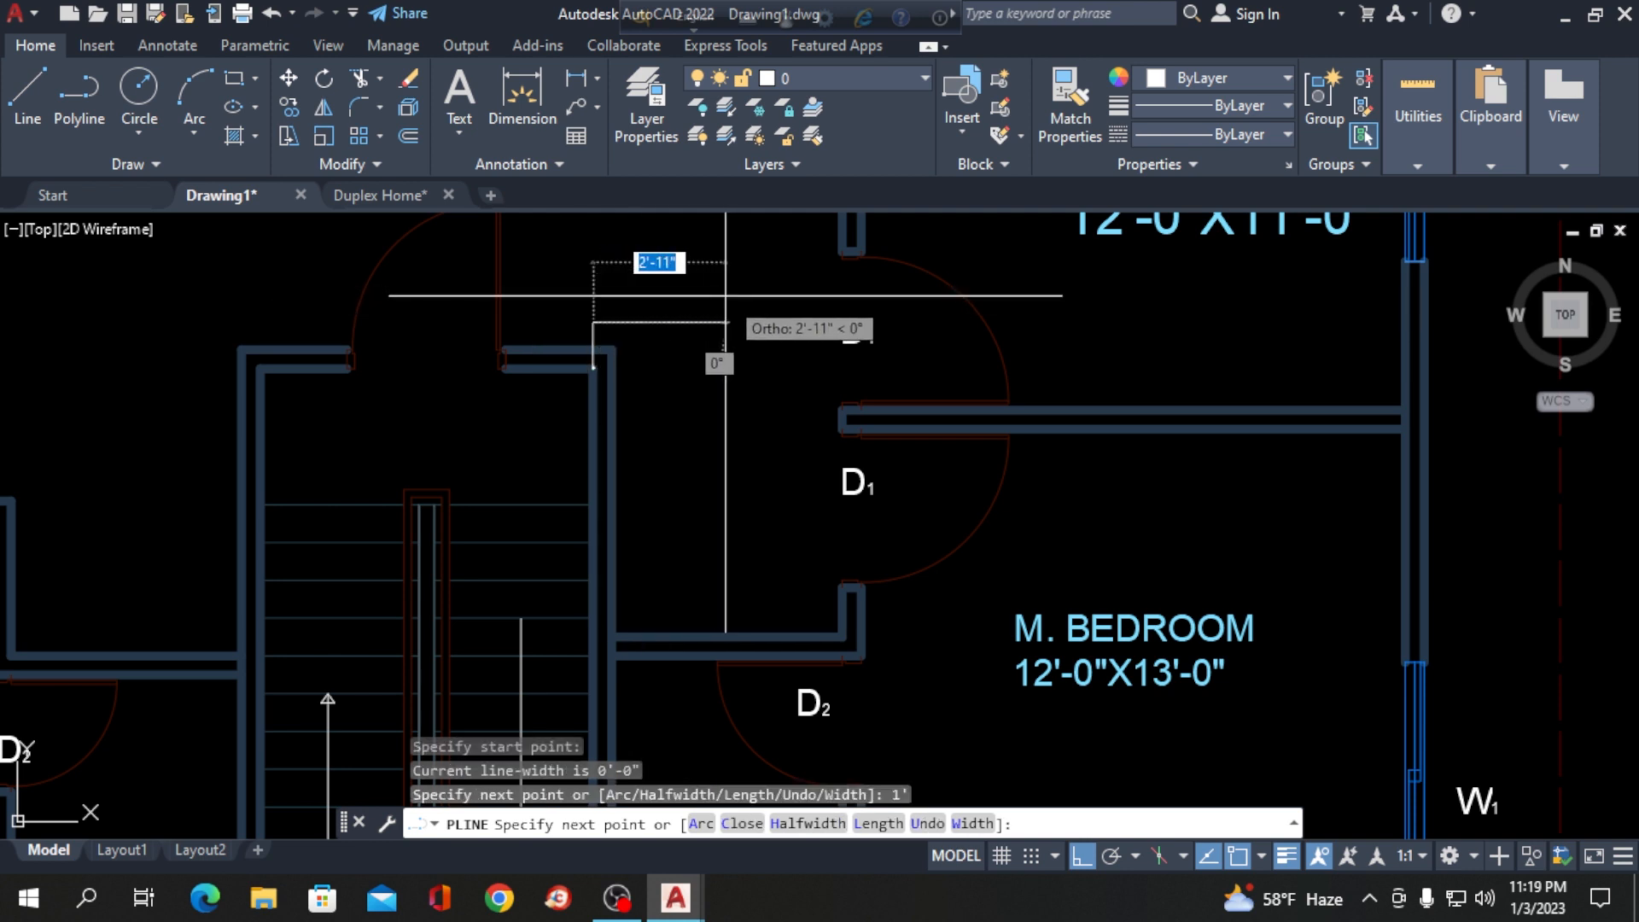
pyautogui.write("1'")
pyautogui.press('Return')
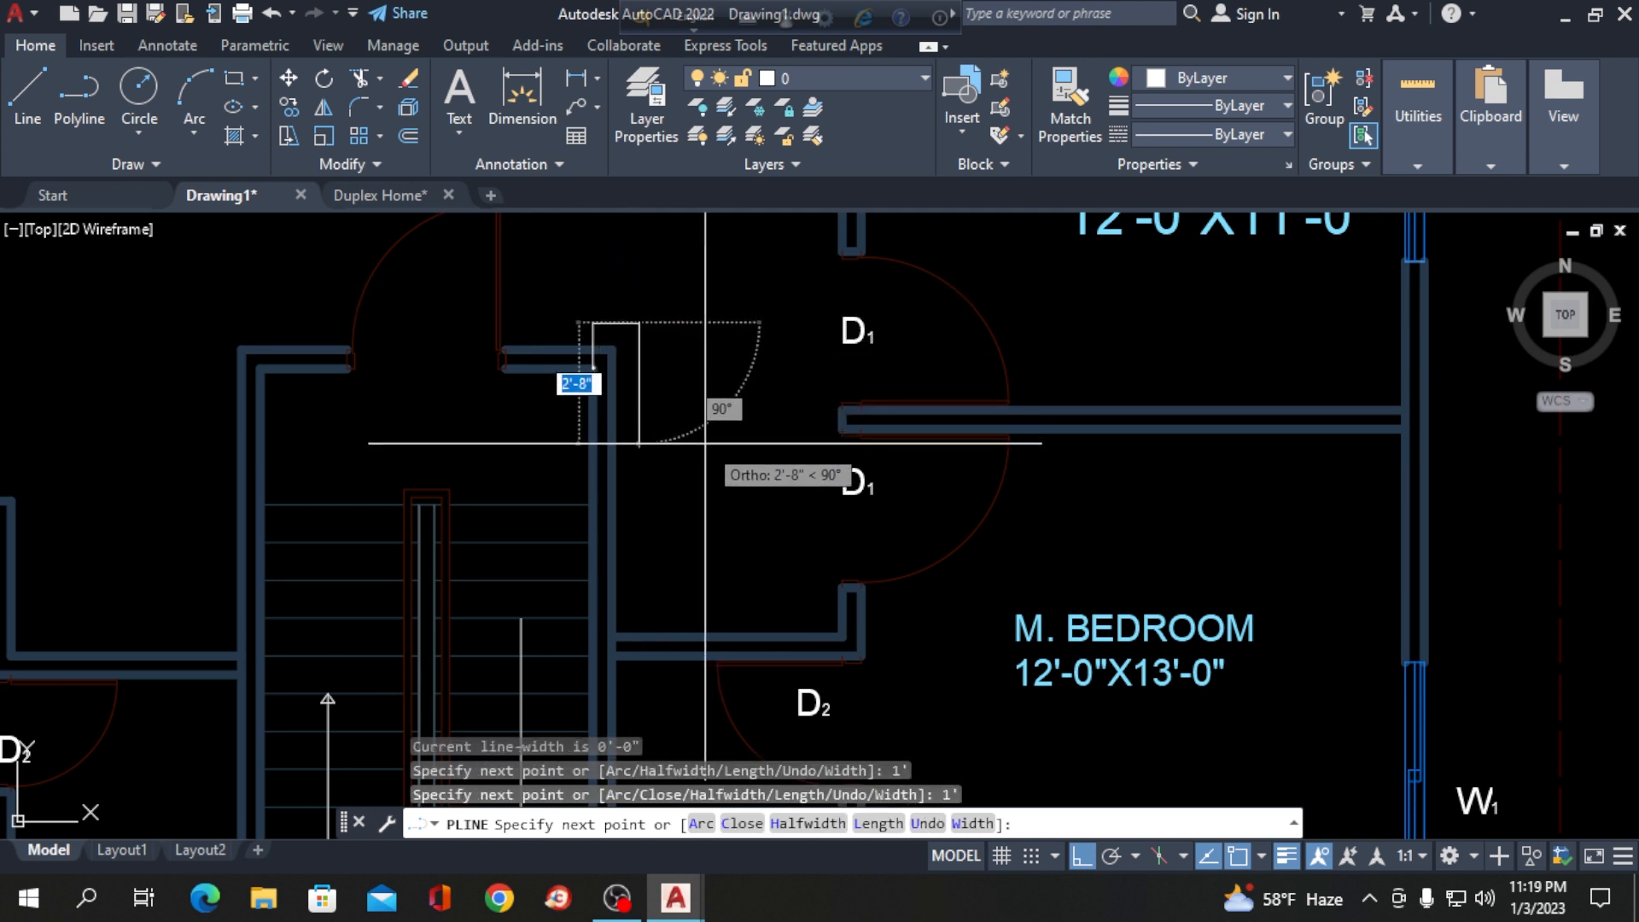
pyautogui.write("1'")
pyautogui.press('Return')
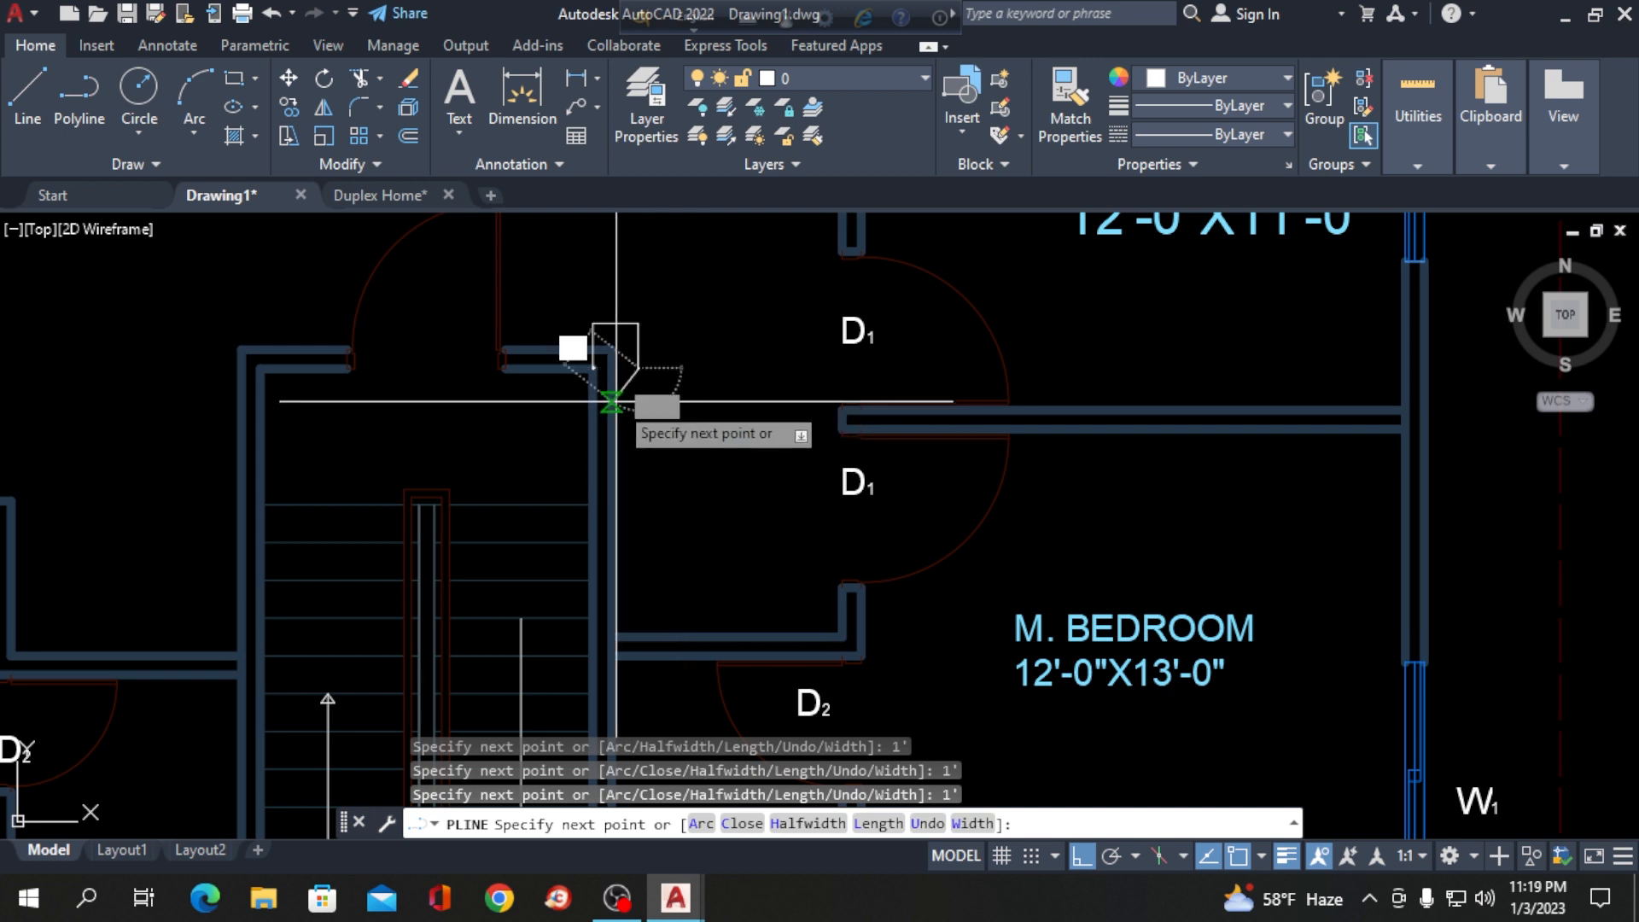
pyautogui.write('1')
pyautogui.click(593, 368)
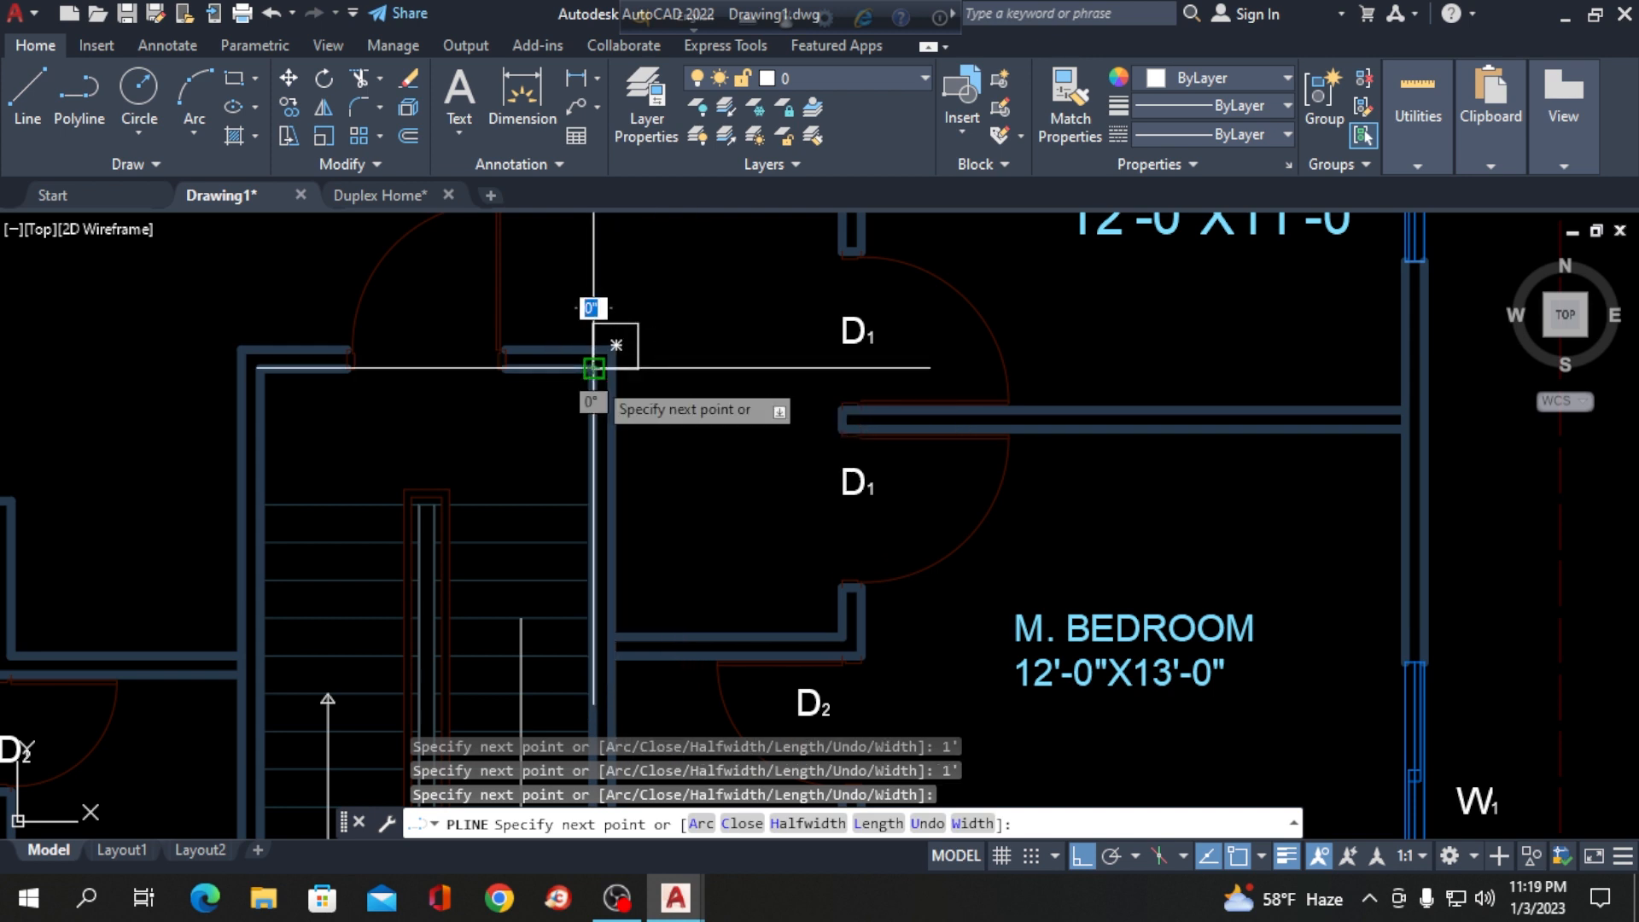
pyautogui.press('Return')
pyautogui.scroll(-2, 652, 278)
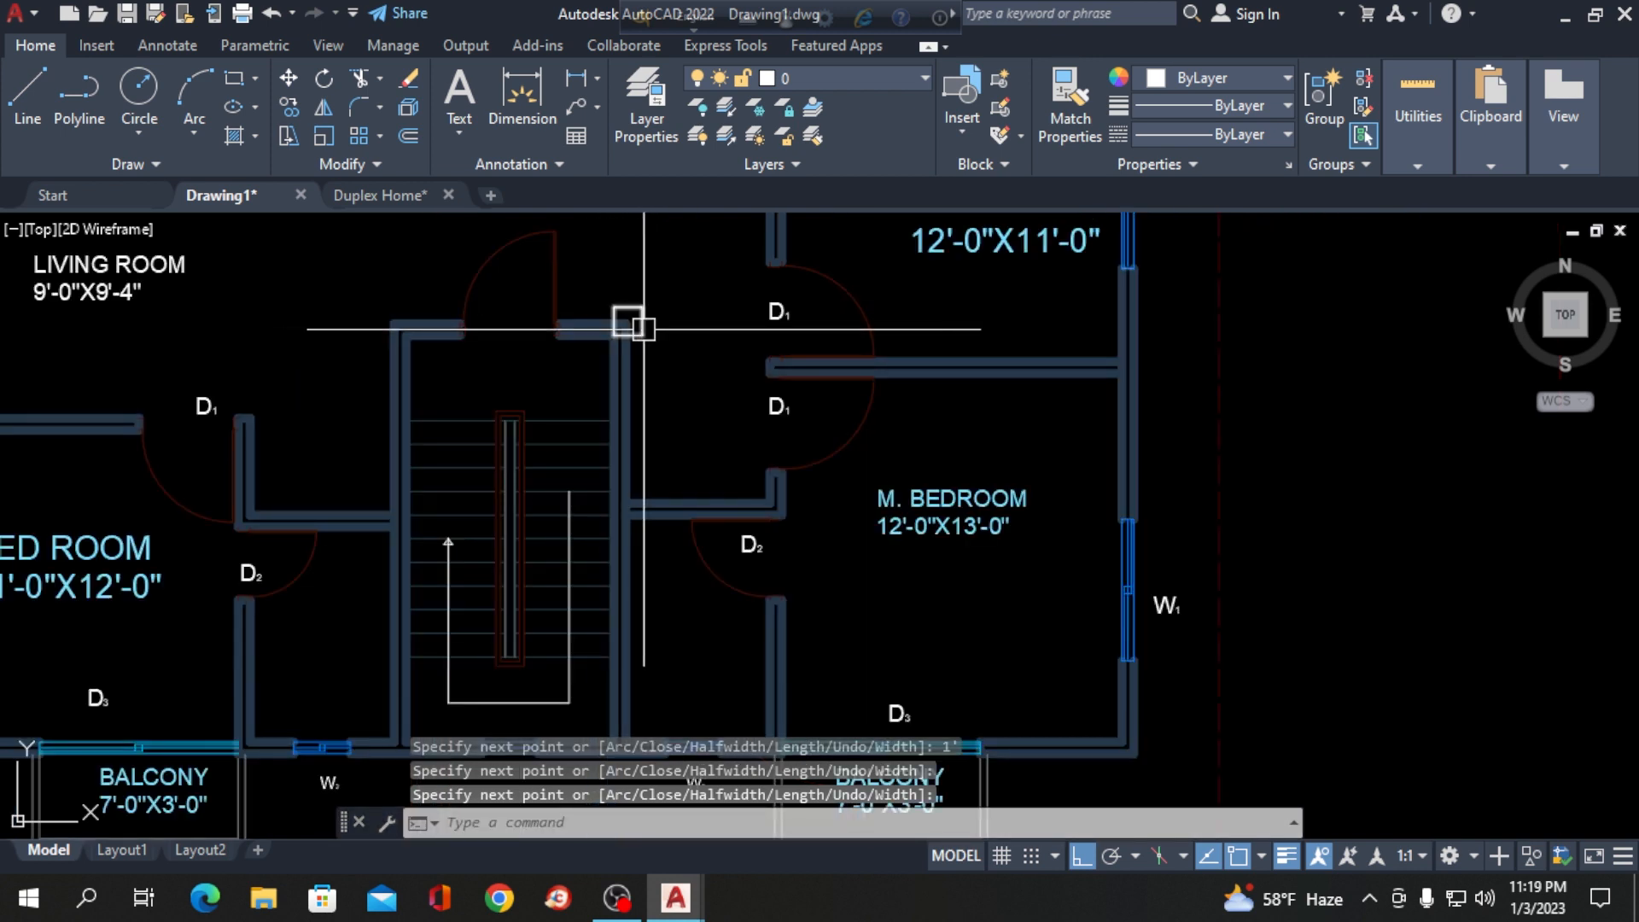
pyautogui.press('Return')
# Copy the square, using its lower-right corner as base point, to the inner corner of the staircase's upper-left wall junction.
pyautogui.click(630, 319)
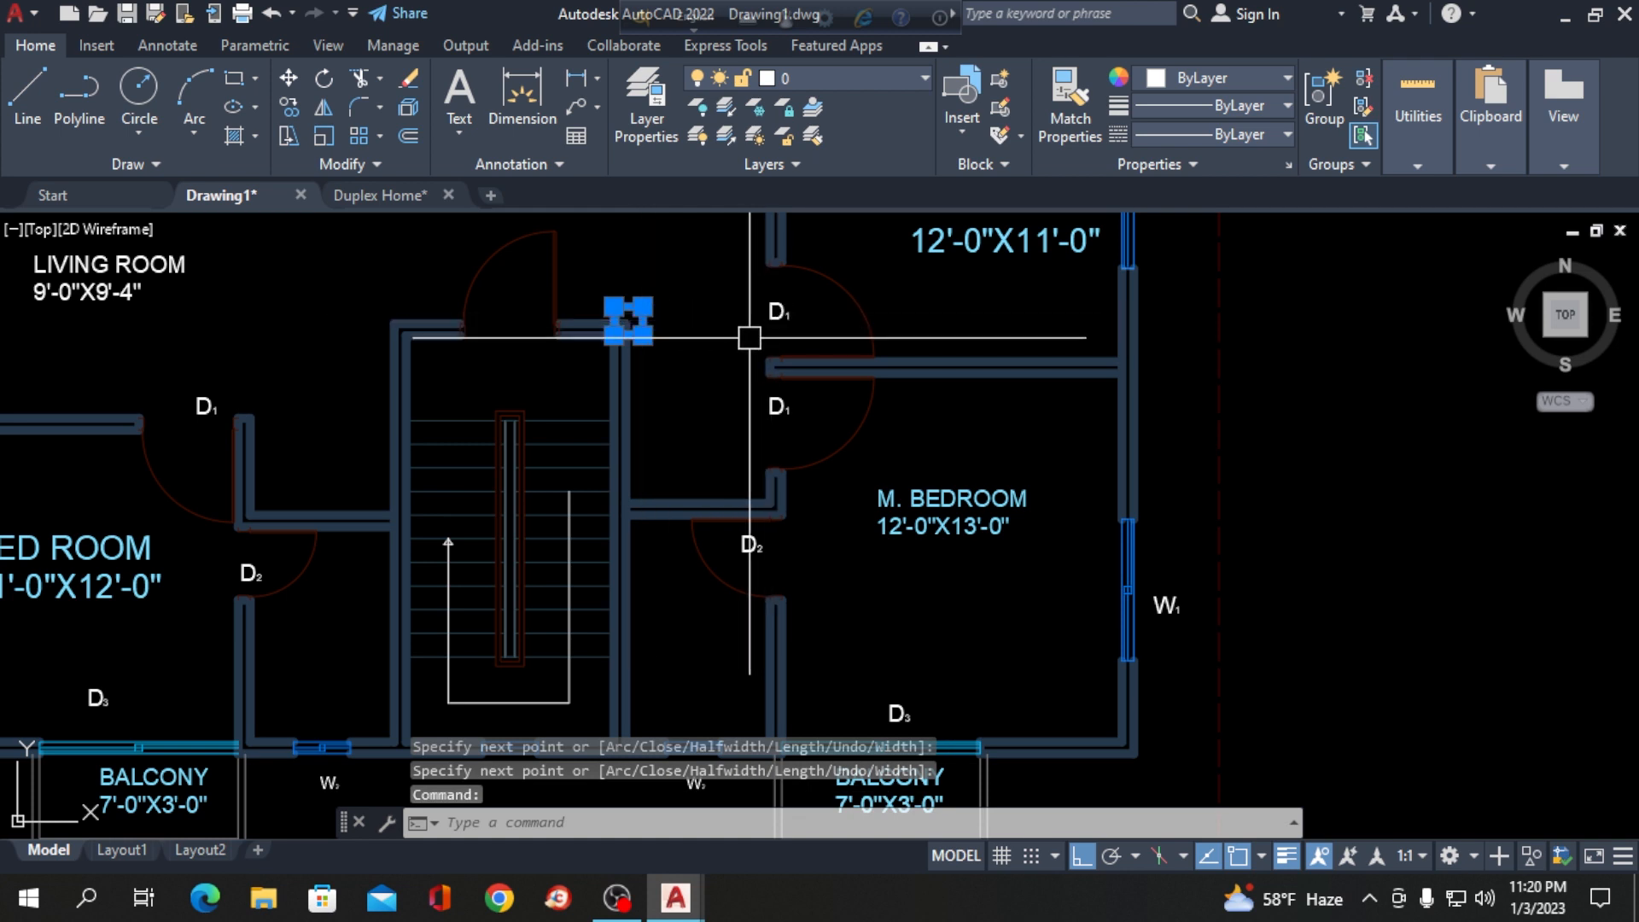
pyautogui.write('co')
pyautogui.press('Return')
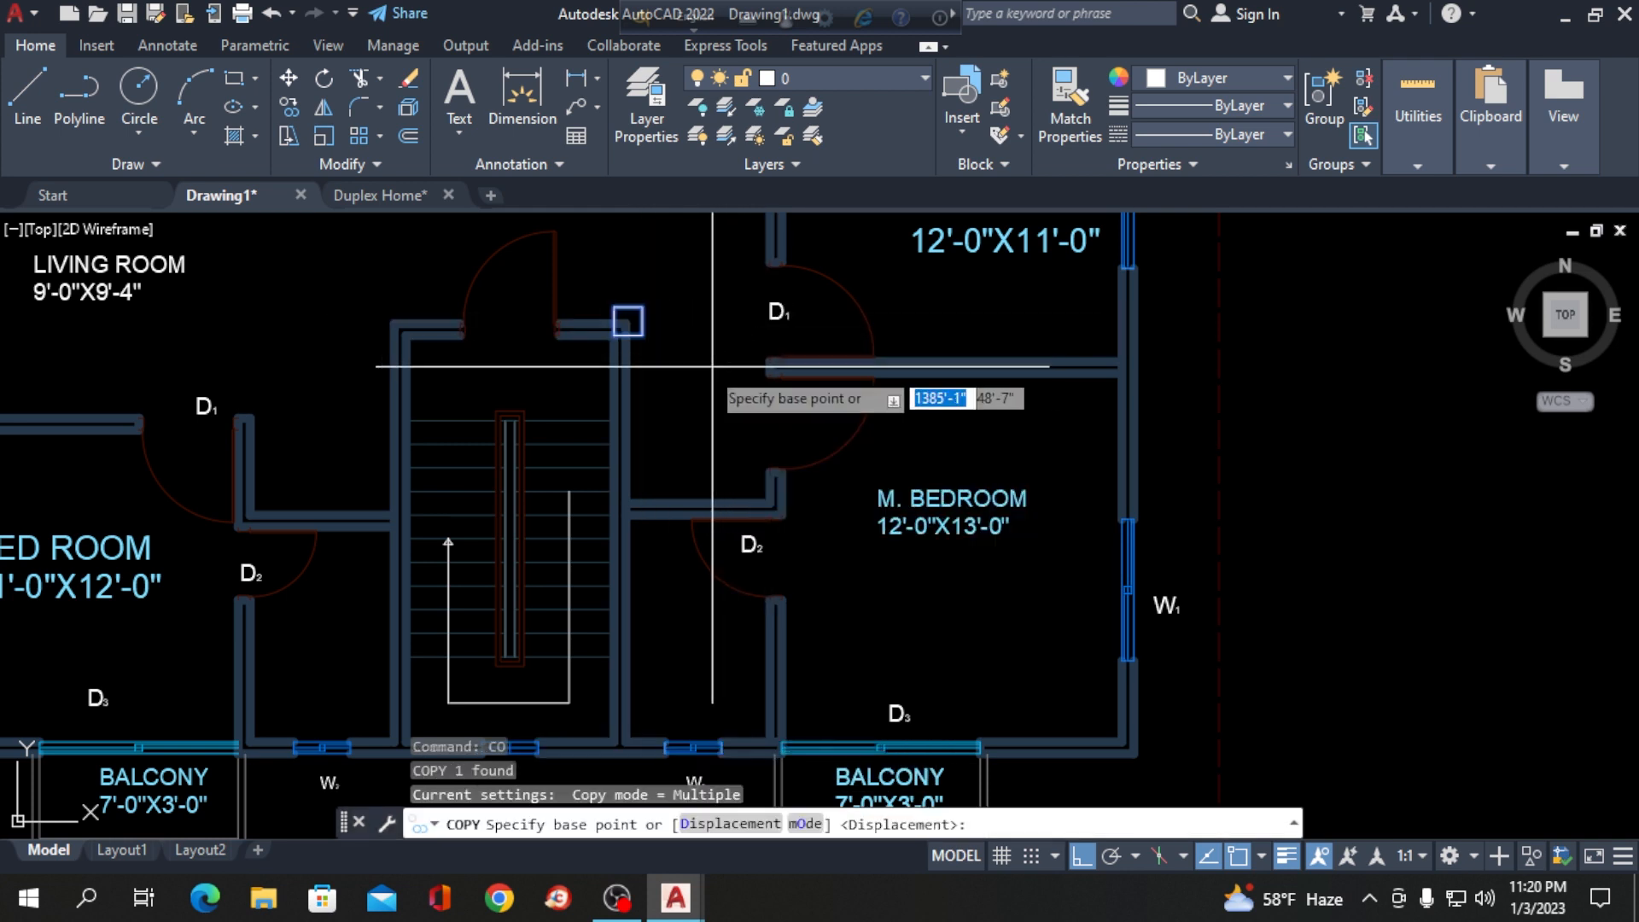
pyautogui.scroll(-3, 575, 312)
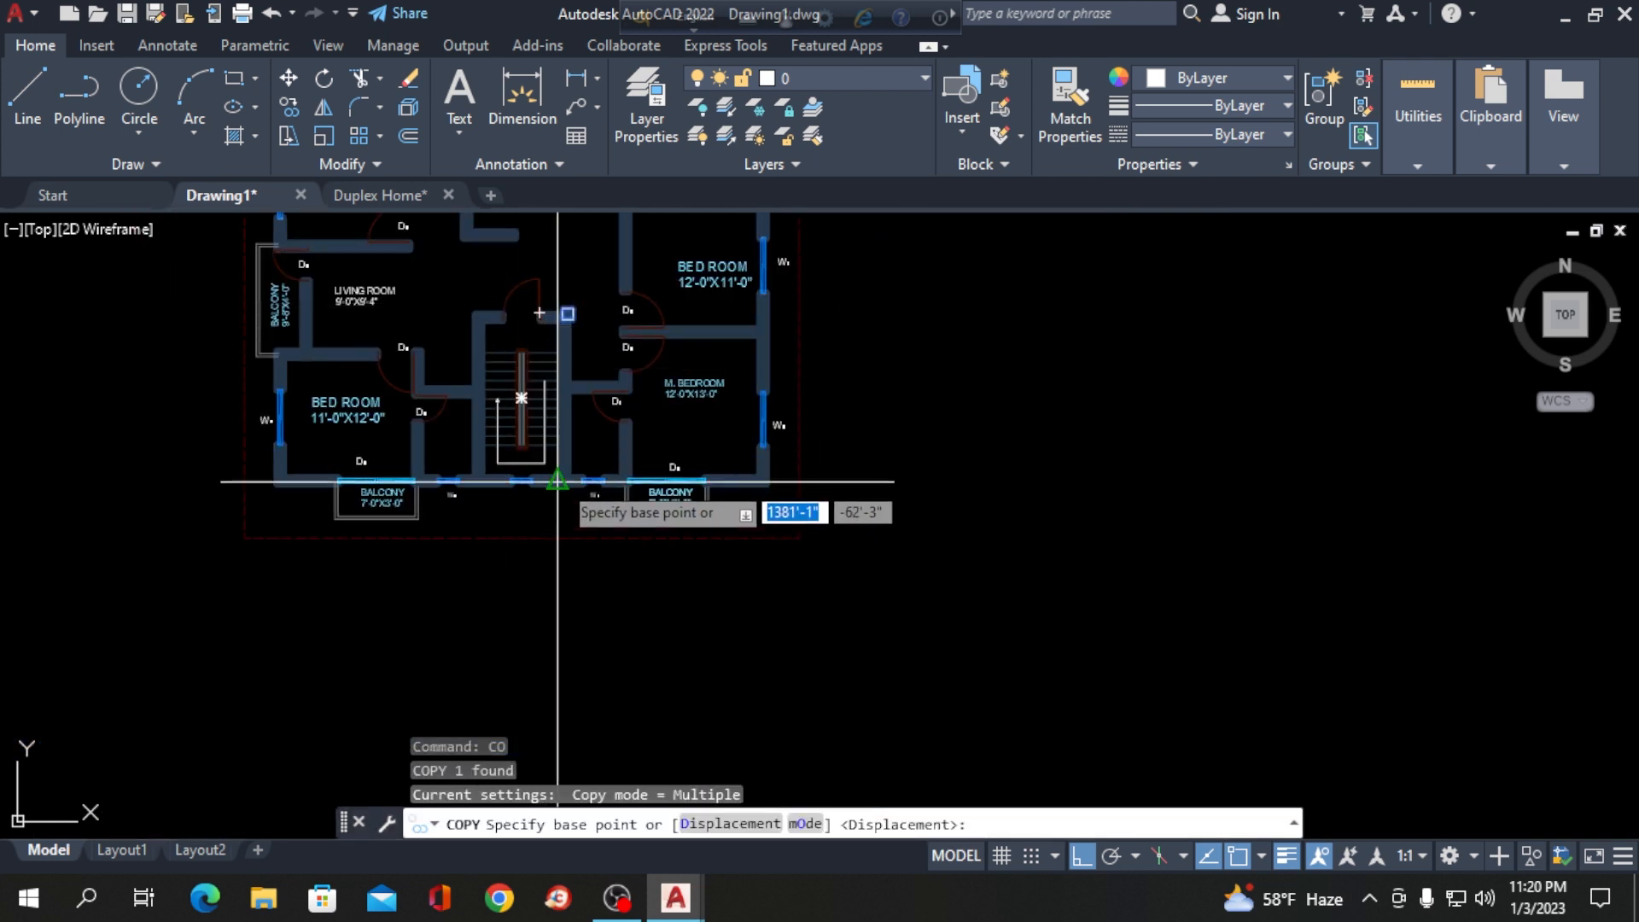
pyautogui.scroll(2, 549, 476)
pyautogui.scroll(-2, 568, 325)
pyautogui.scroll(2, 517, 343)
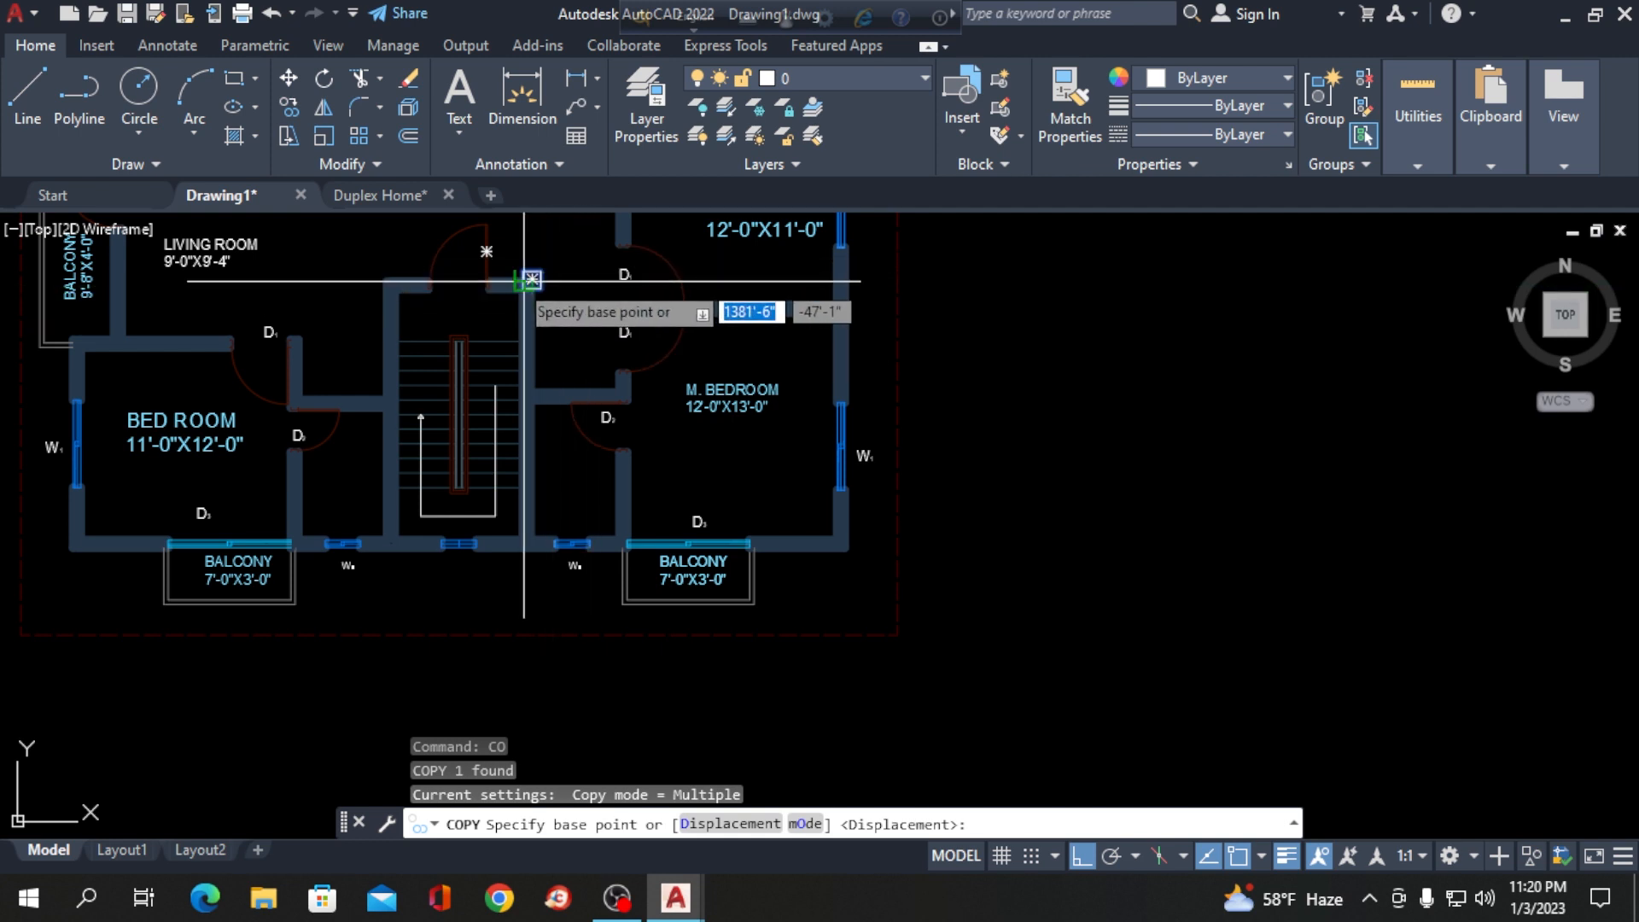
pyautogui.scroll(2, 513, 273)
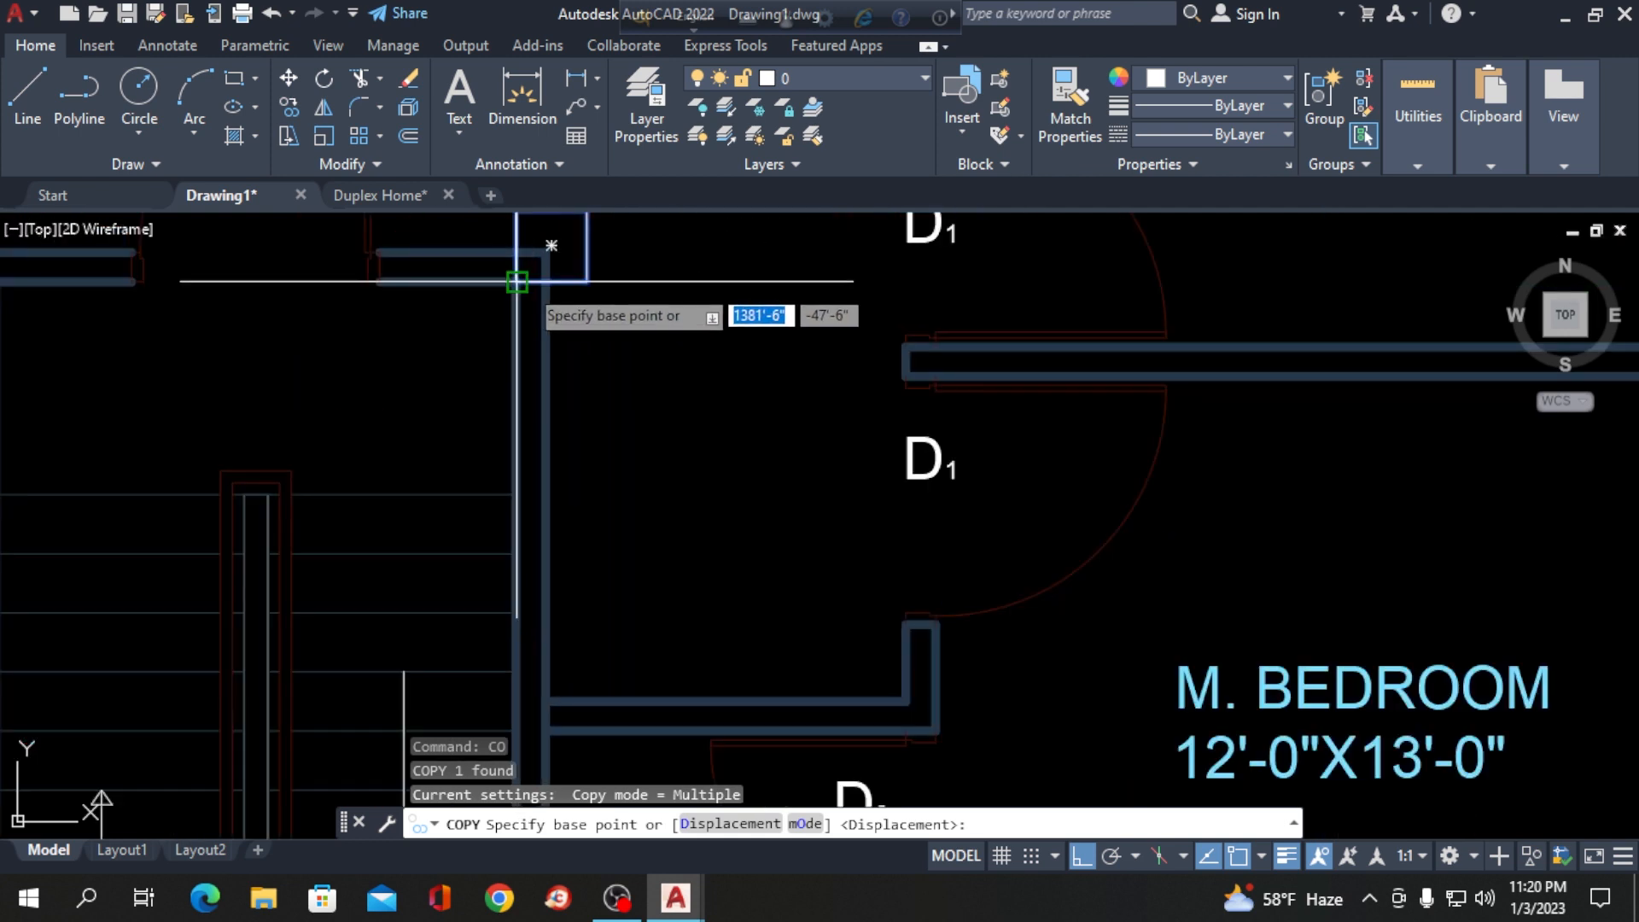
pyautogui.click(587, 281)
pyautogui.scroll(-4, 589, 284)
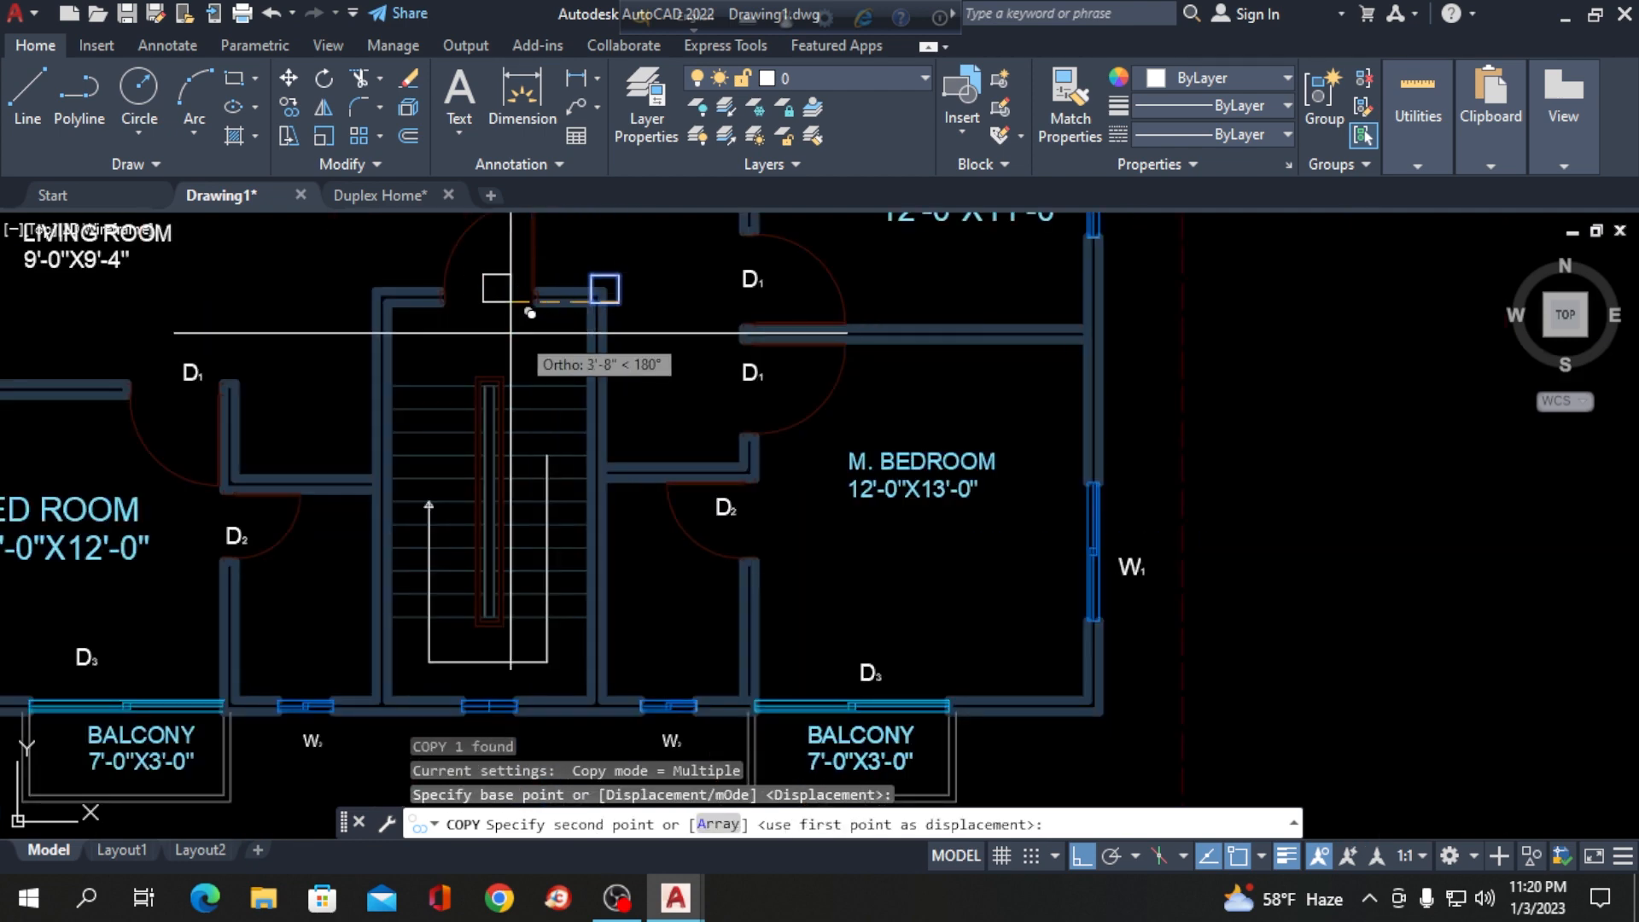
pyautogui.scroll(5, 366, 303)
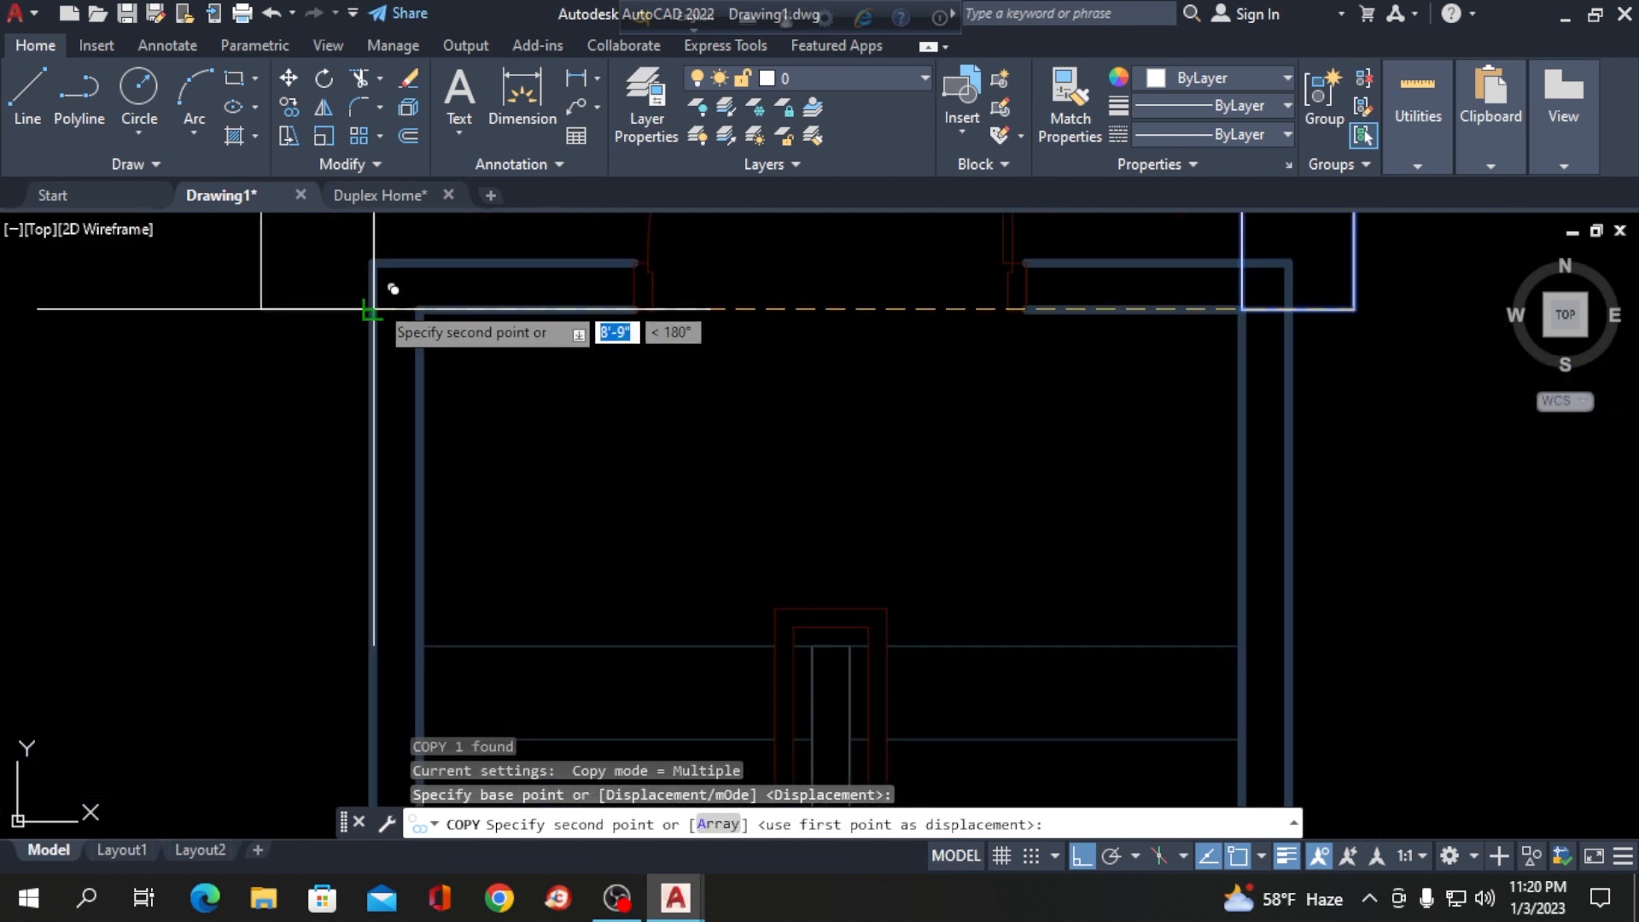
pyautogui.click(420, 309)
# Place another copy of the square where the inner face of the staircase's left wall meets the front wall's outer face.
pyautogui.scroll(-4, 420, 309)
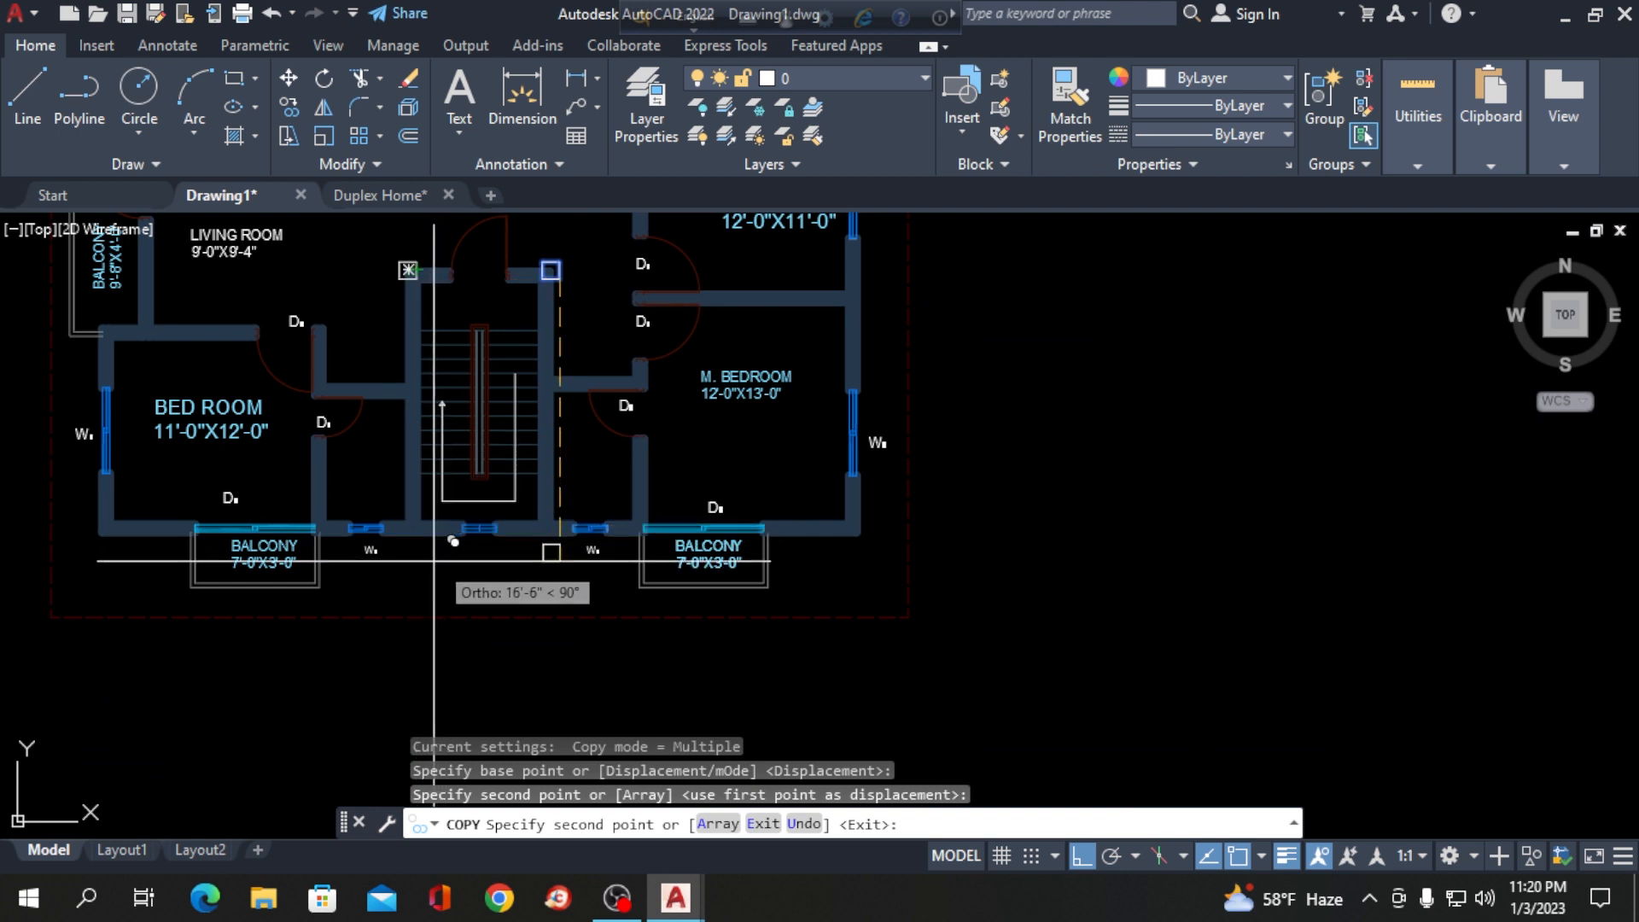
pyautogui.scroll(3, 435, 561)
pyautogui.scroll(4, 406, 539)
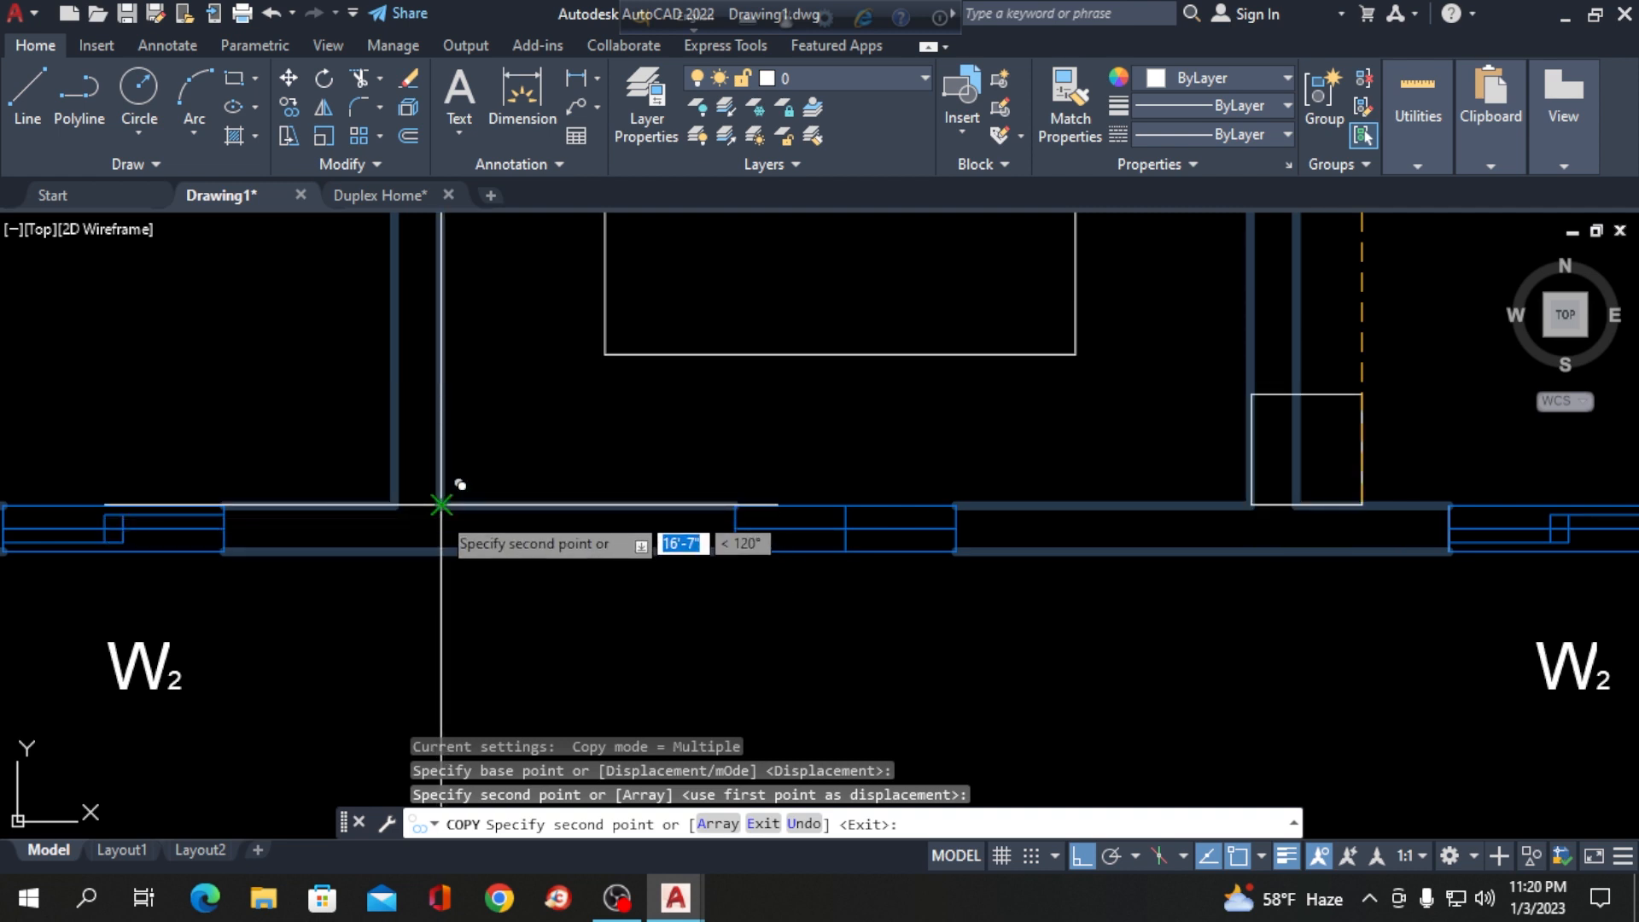
pyautogui.click(441, 551)
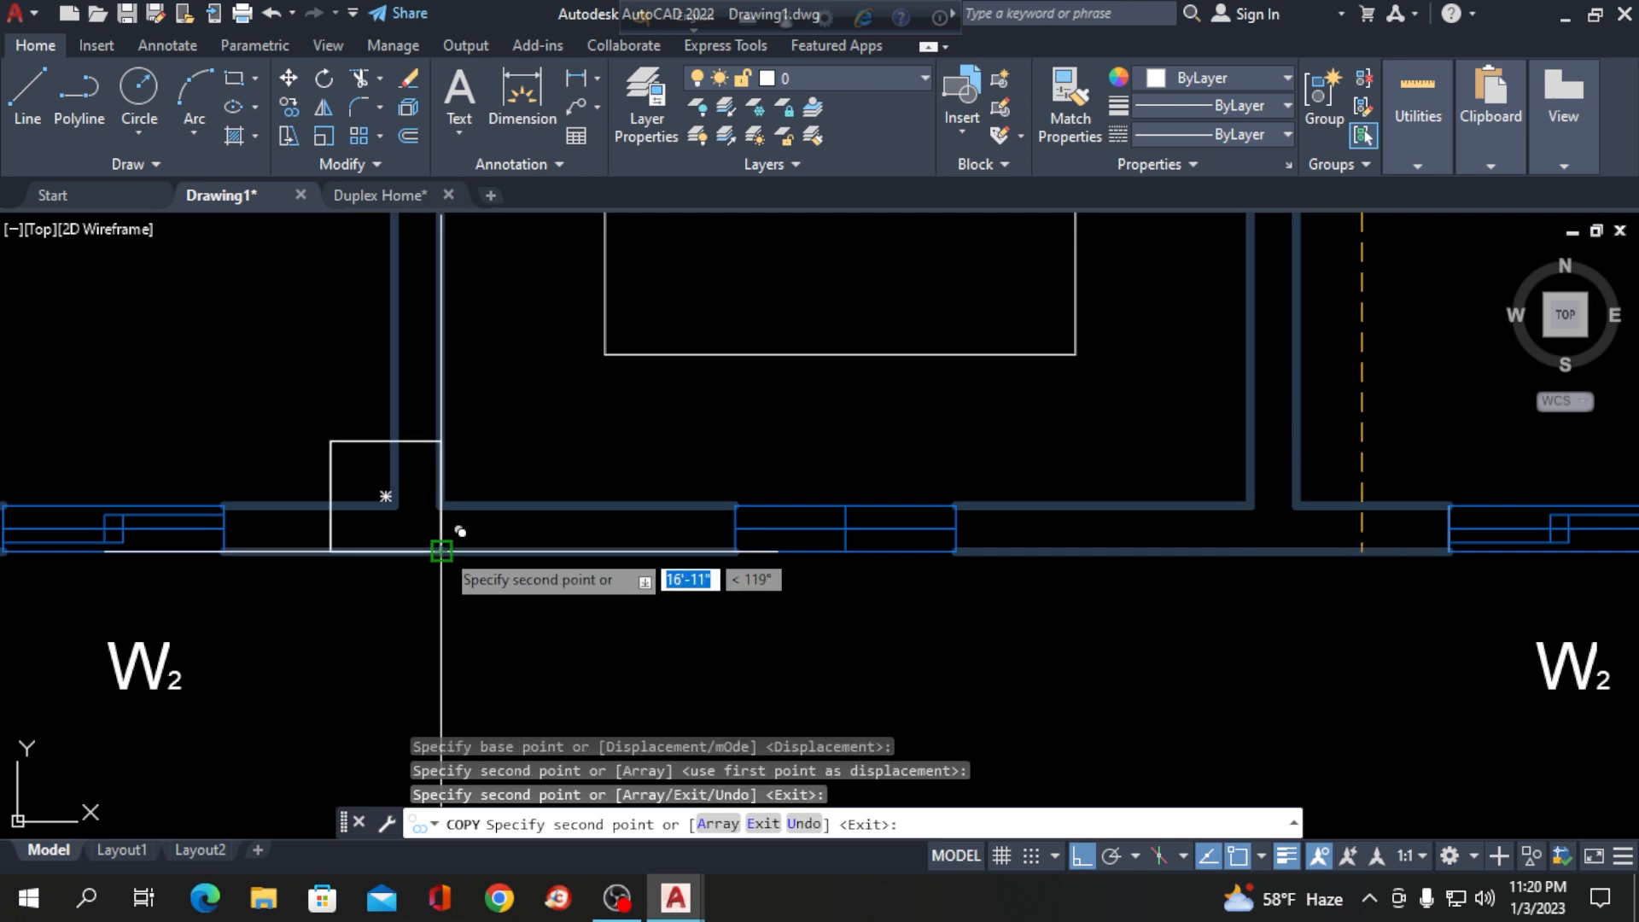
pyautogui.scroll(-3, 441, 538)
pyautogui.press('Return')
pyautogui.scroll(-4, 356, 523)
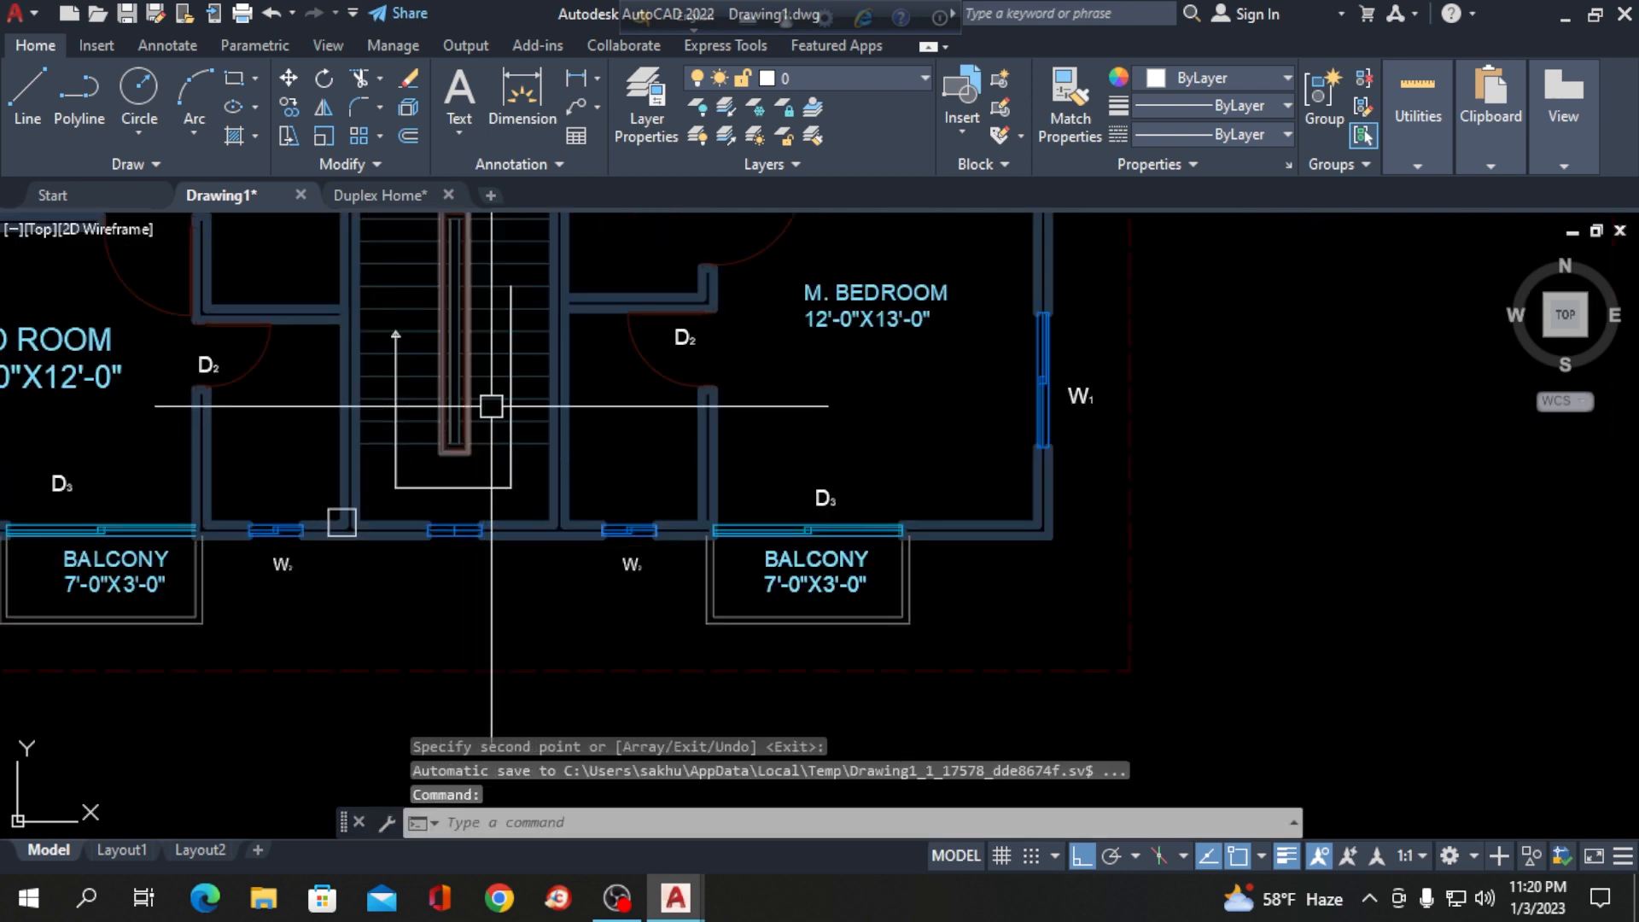
# Copy the upper-right square from its lower-left corner to where the staircase's right wall's inner face meets the front wall's outer face.
pyautogui.scroll(5, 487, 344)
pyautogui.click(577, 316)
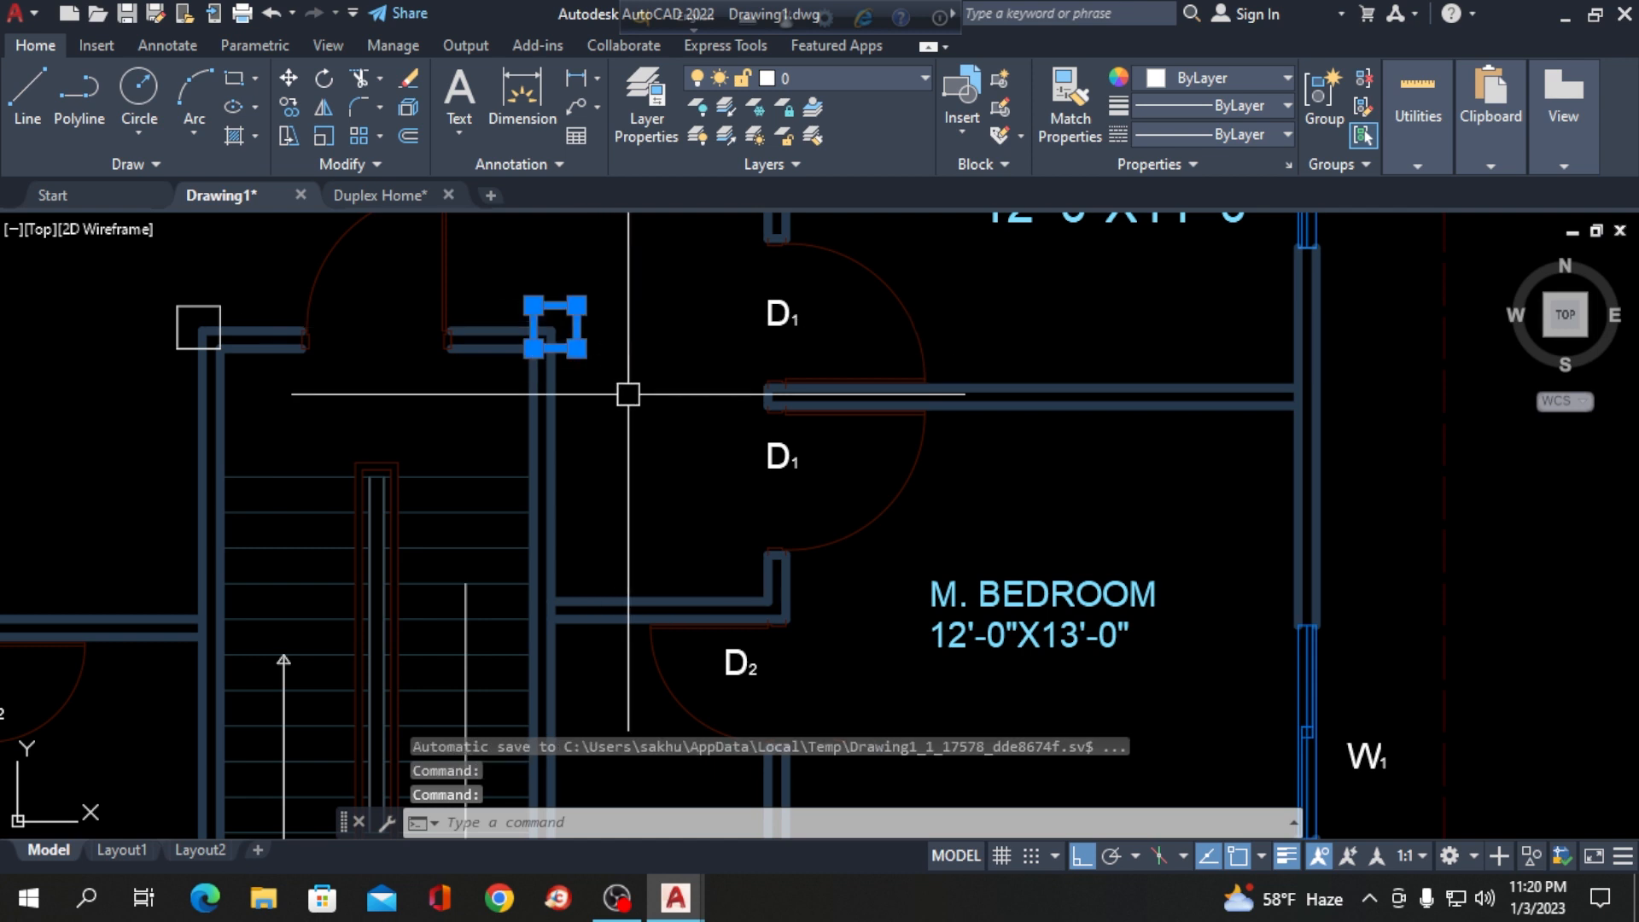
pyautogui.write('co')
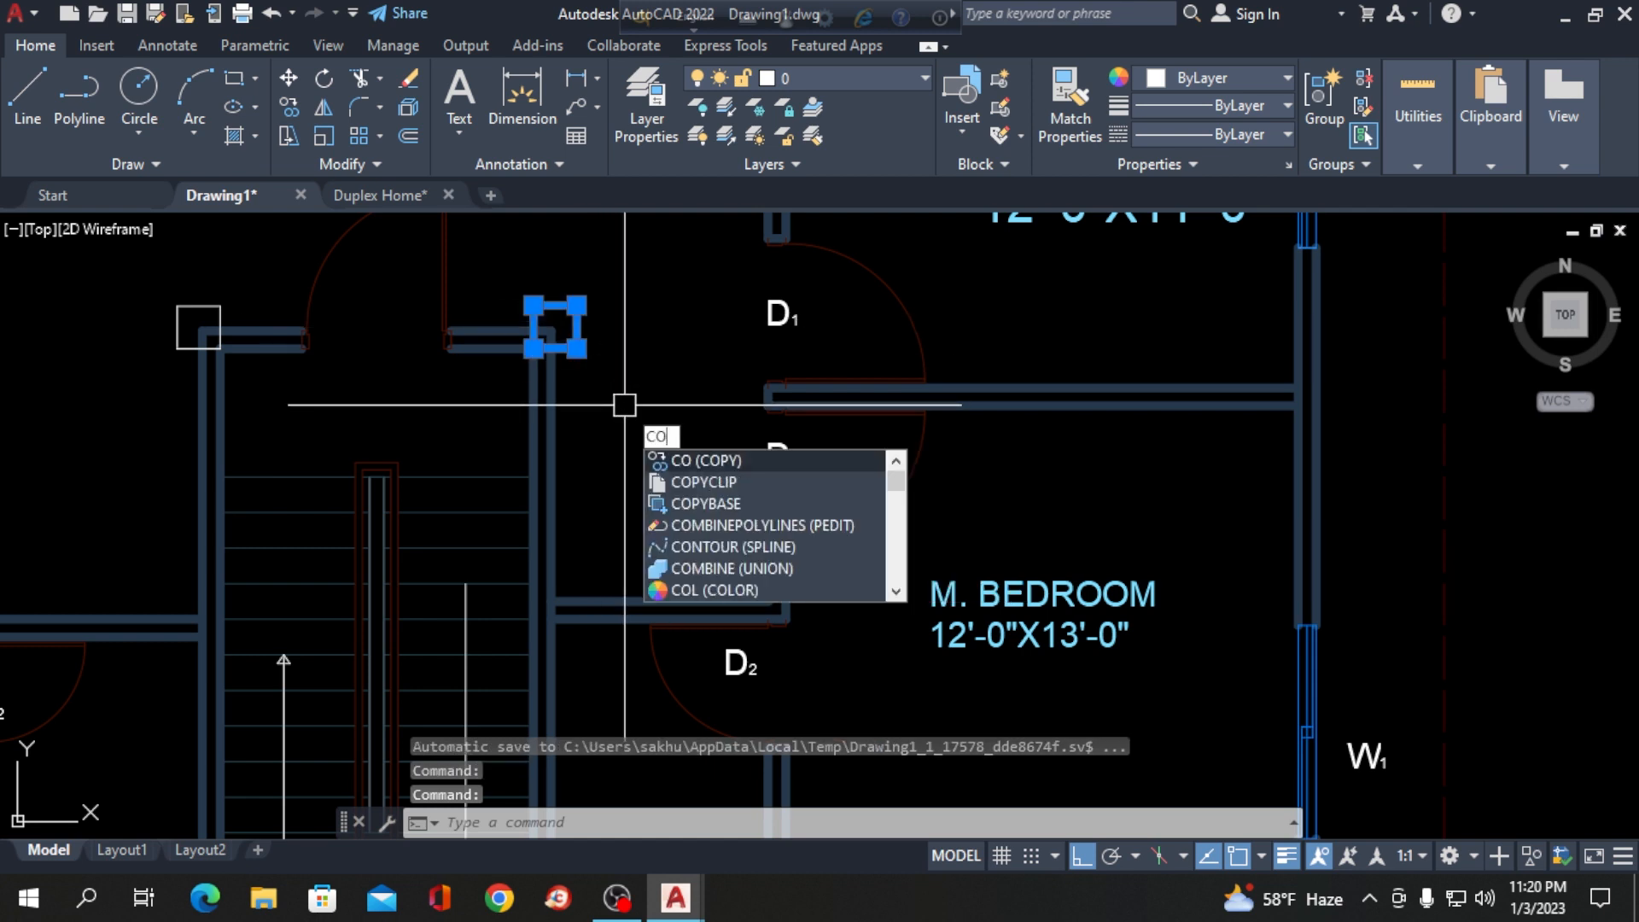
pyautogui.press('Return')
pyautogui.click(533, 347)
pyautogui.scroll(-4, 534, 347)
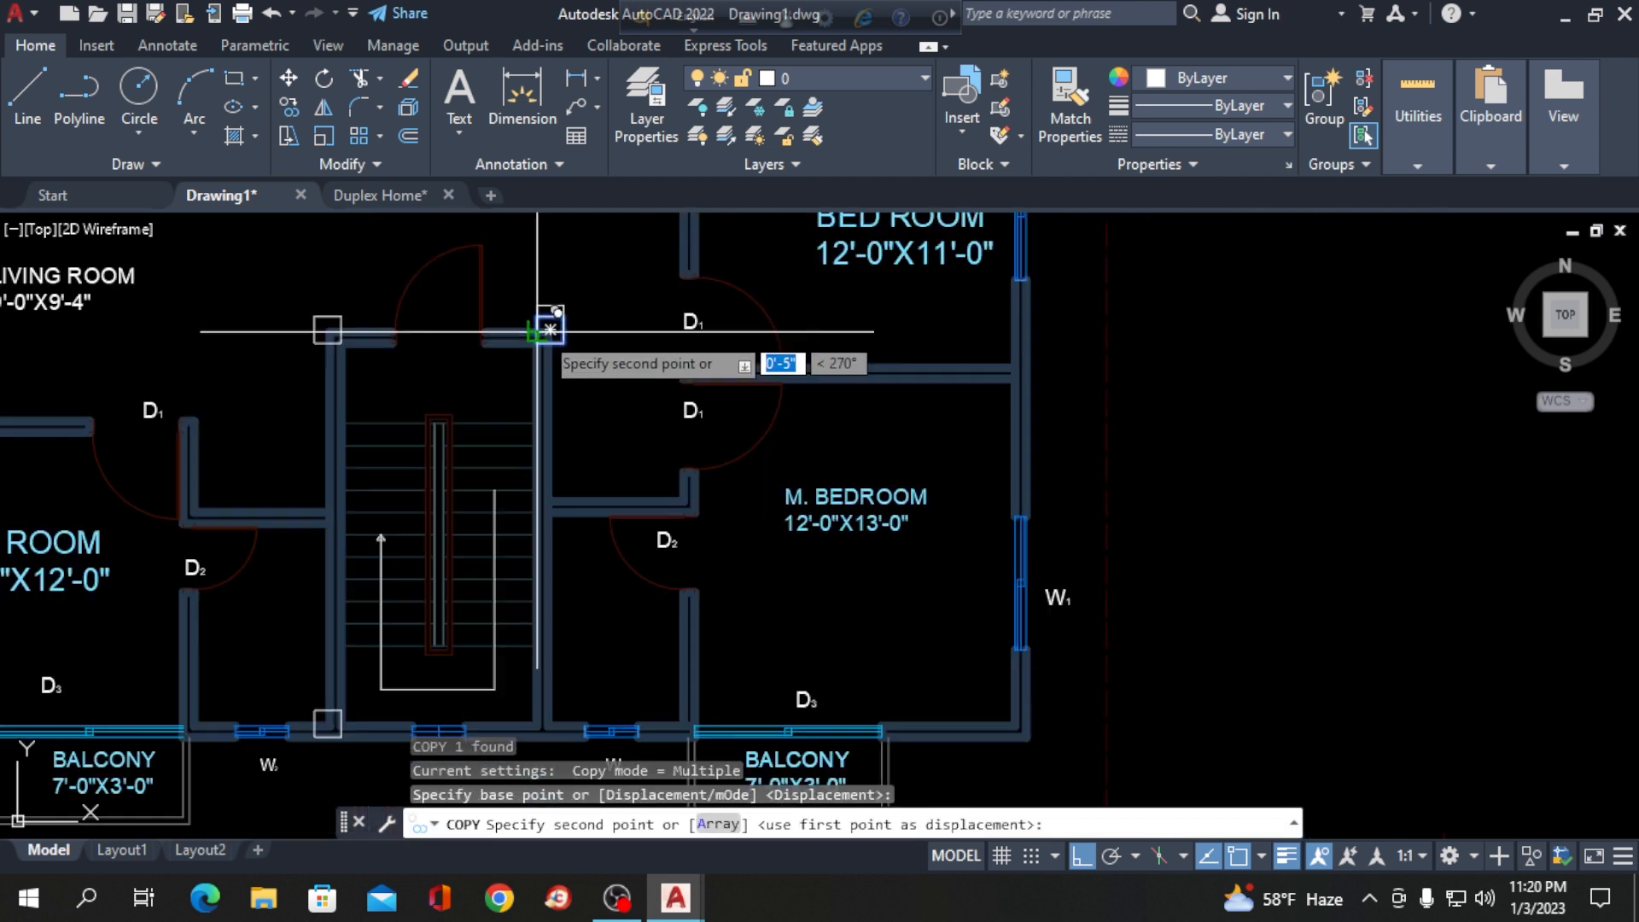
pyautogui.scroll(5, 580, 589)
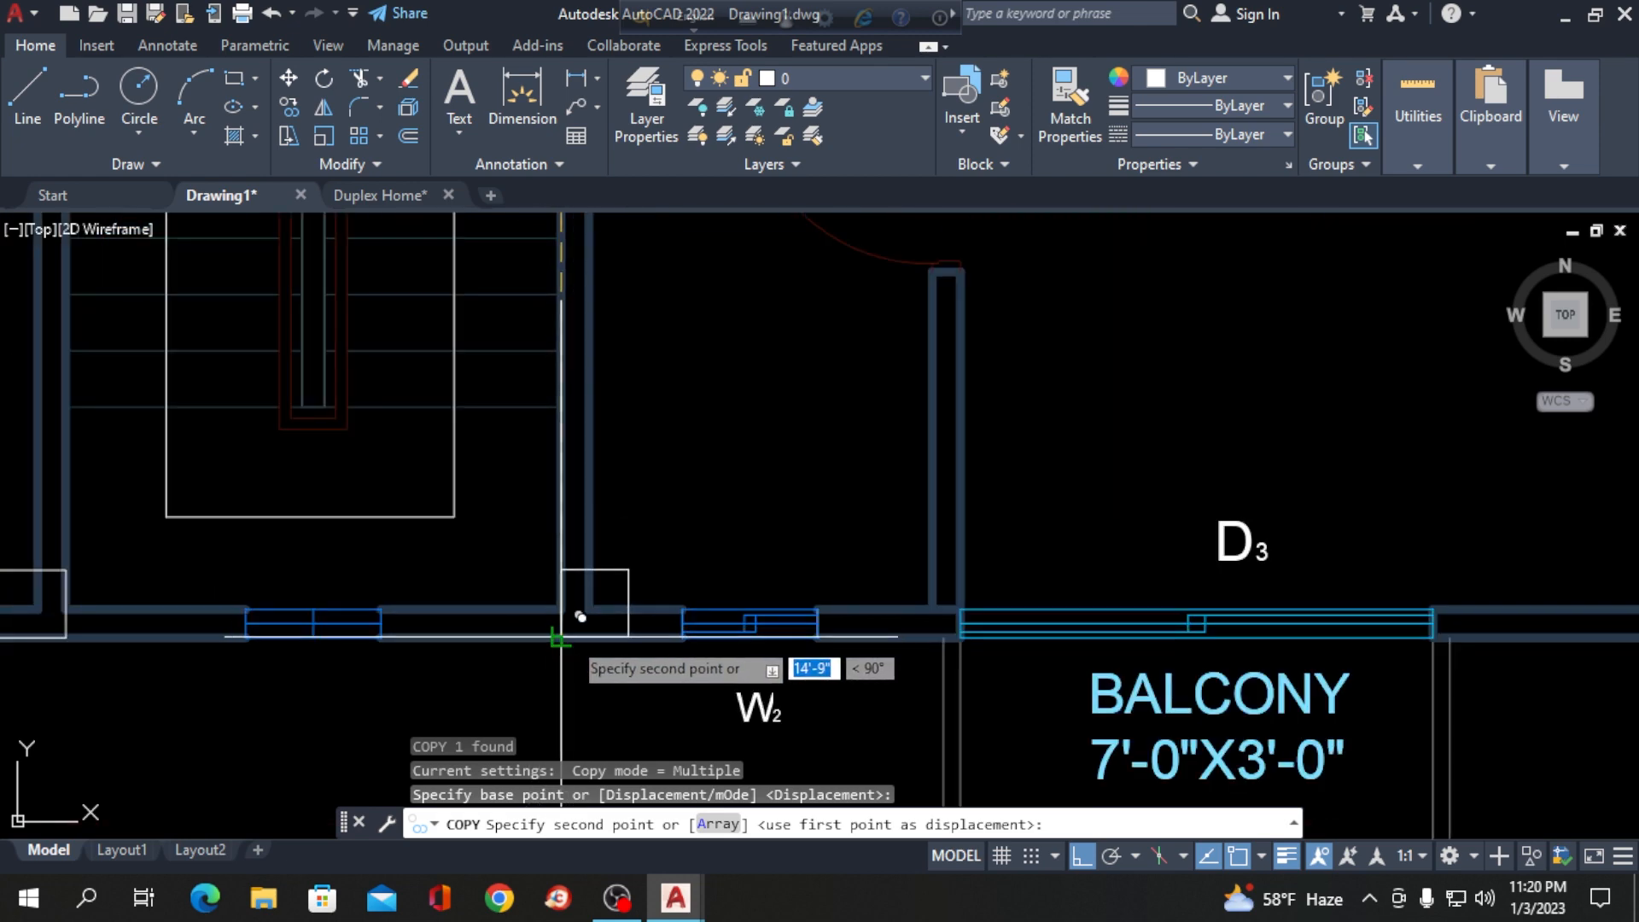
pyautogui.click(561, 636)
pyautogui.press('Return')
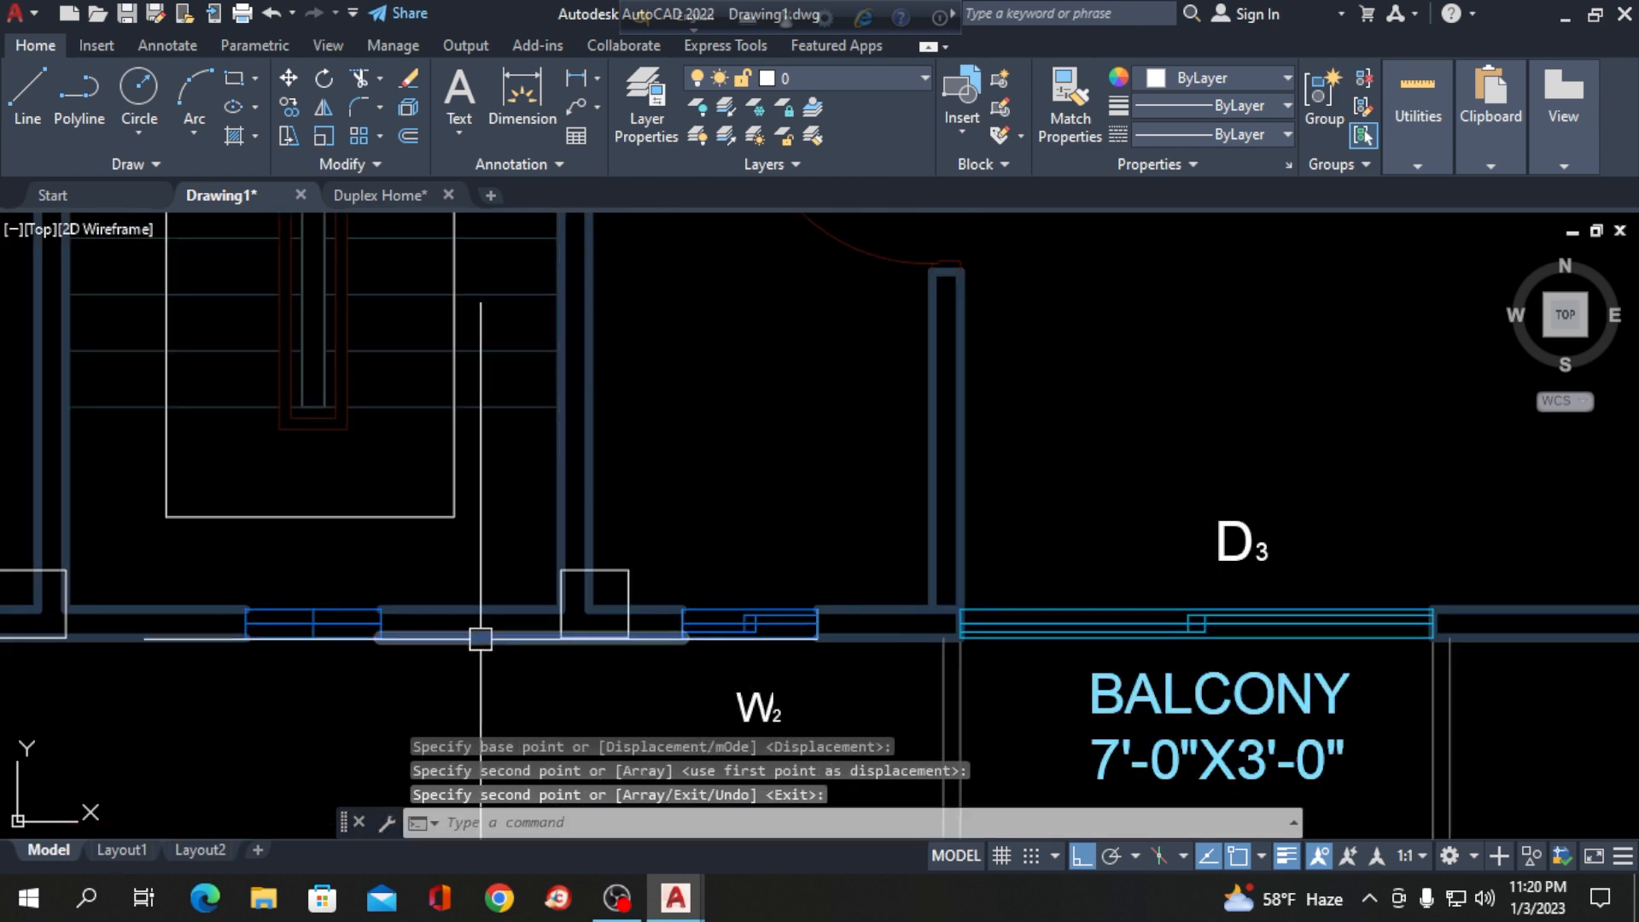
# Measure along the front wall with a linear dimension, from the lower-right square's outer corner to the master bedroom's outer wall corner.
pyautogui.scroll(-4, 479, 641)
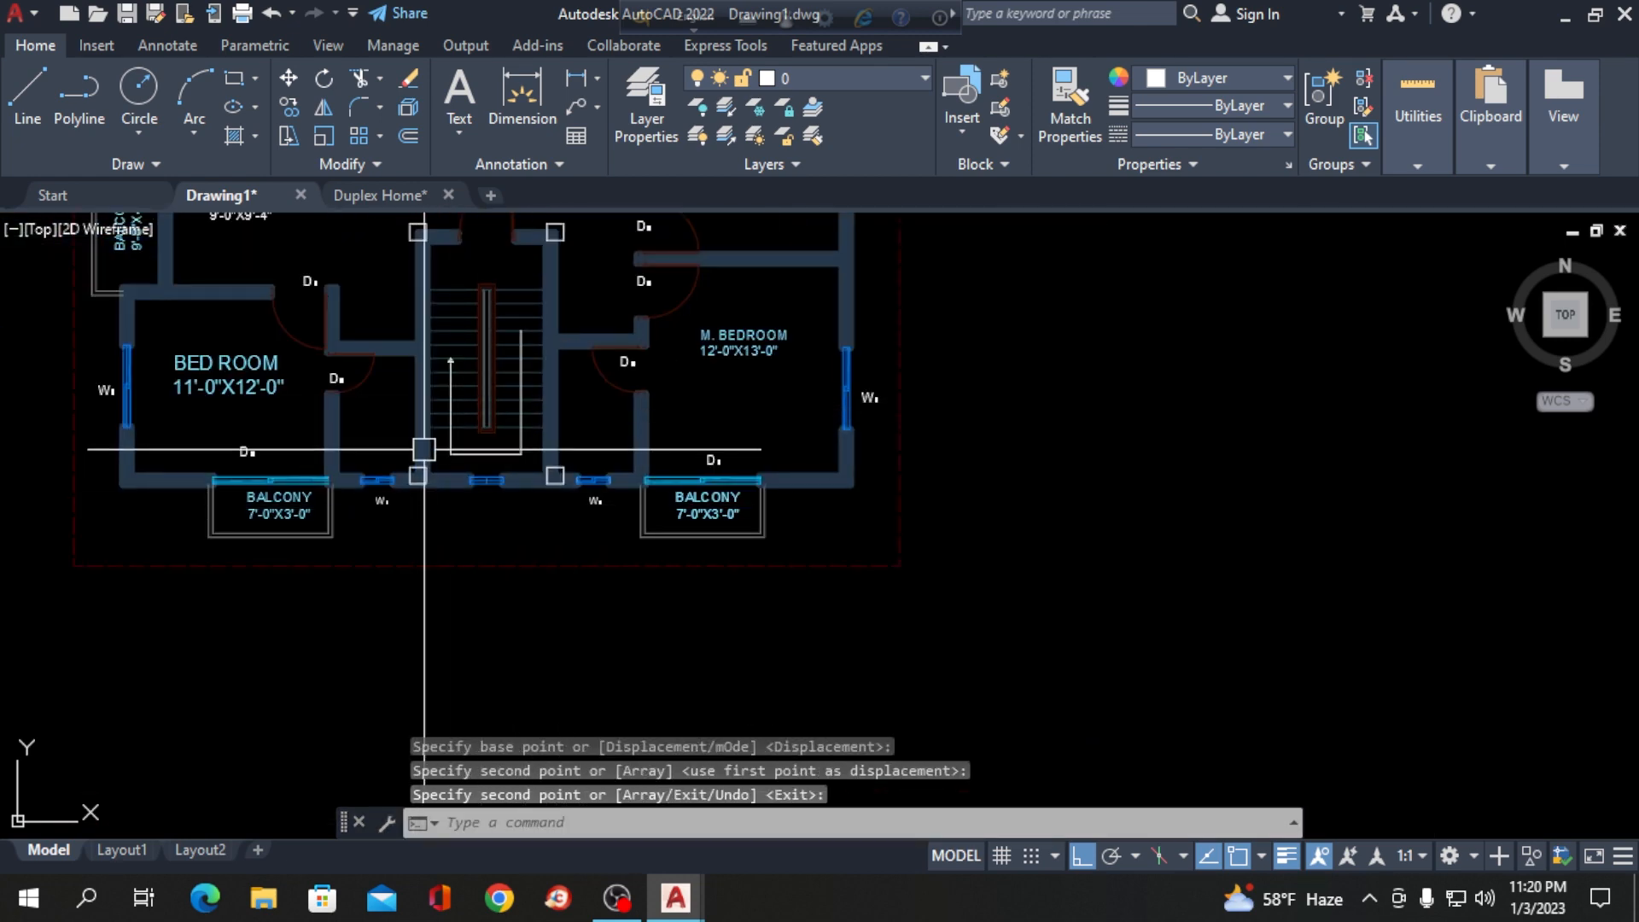
pyautogui.scroll(-2, 425, 461)
pyautogui.scroll(4, 402, 332)
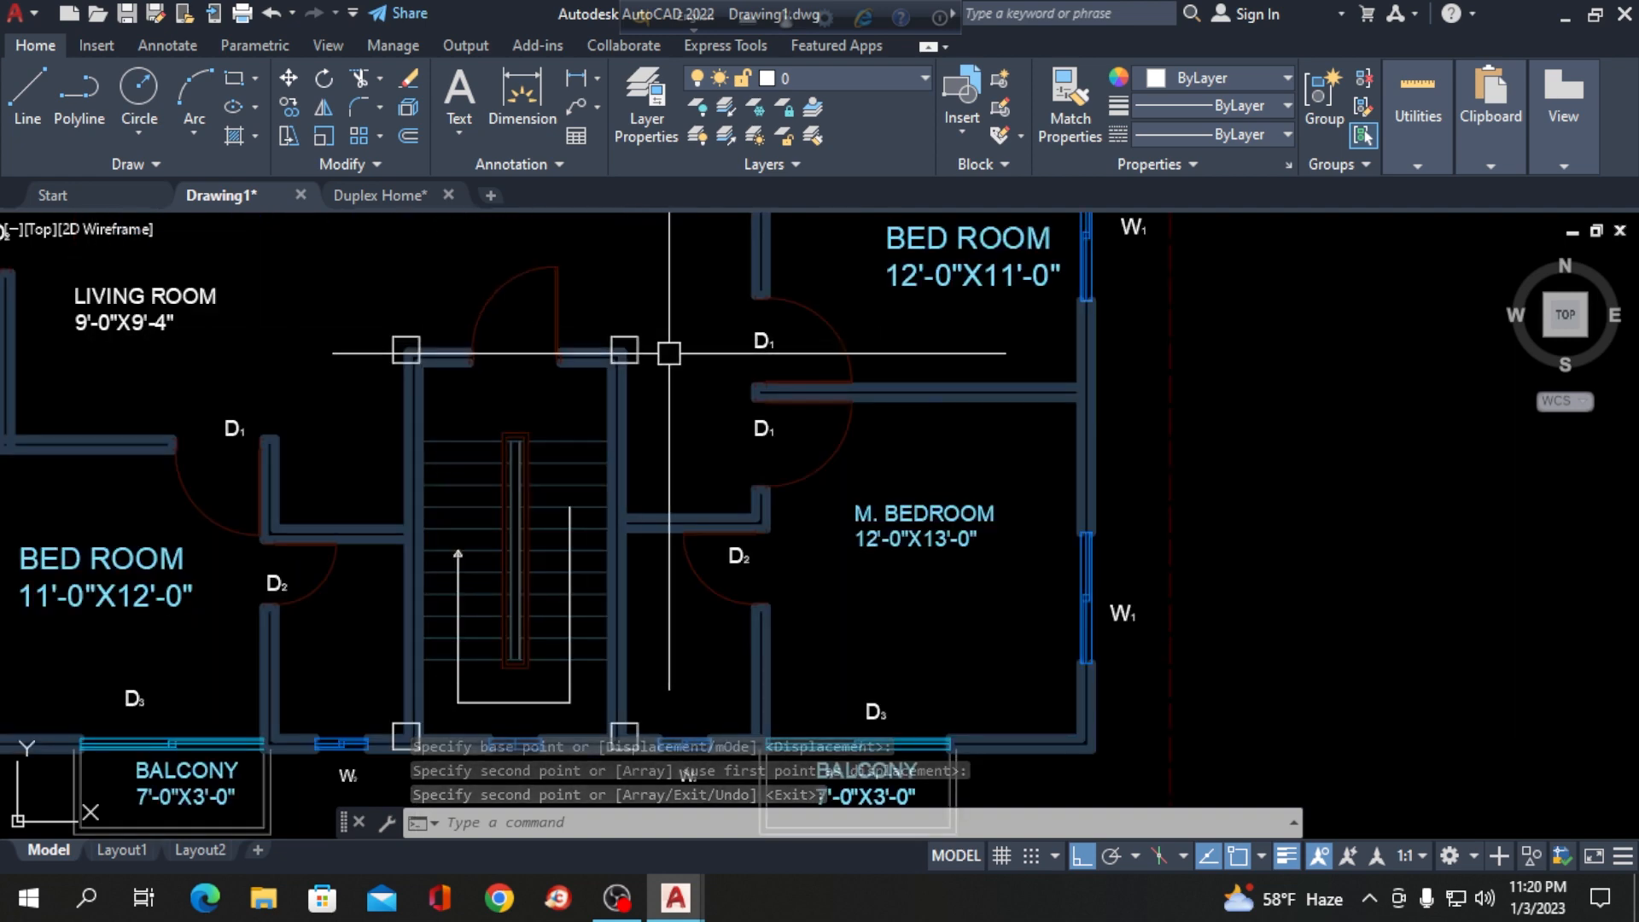
pyautogui.scroll(-4, 521, 393)
pyautogui.scroll(4, 747, 532)
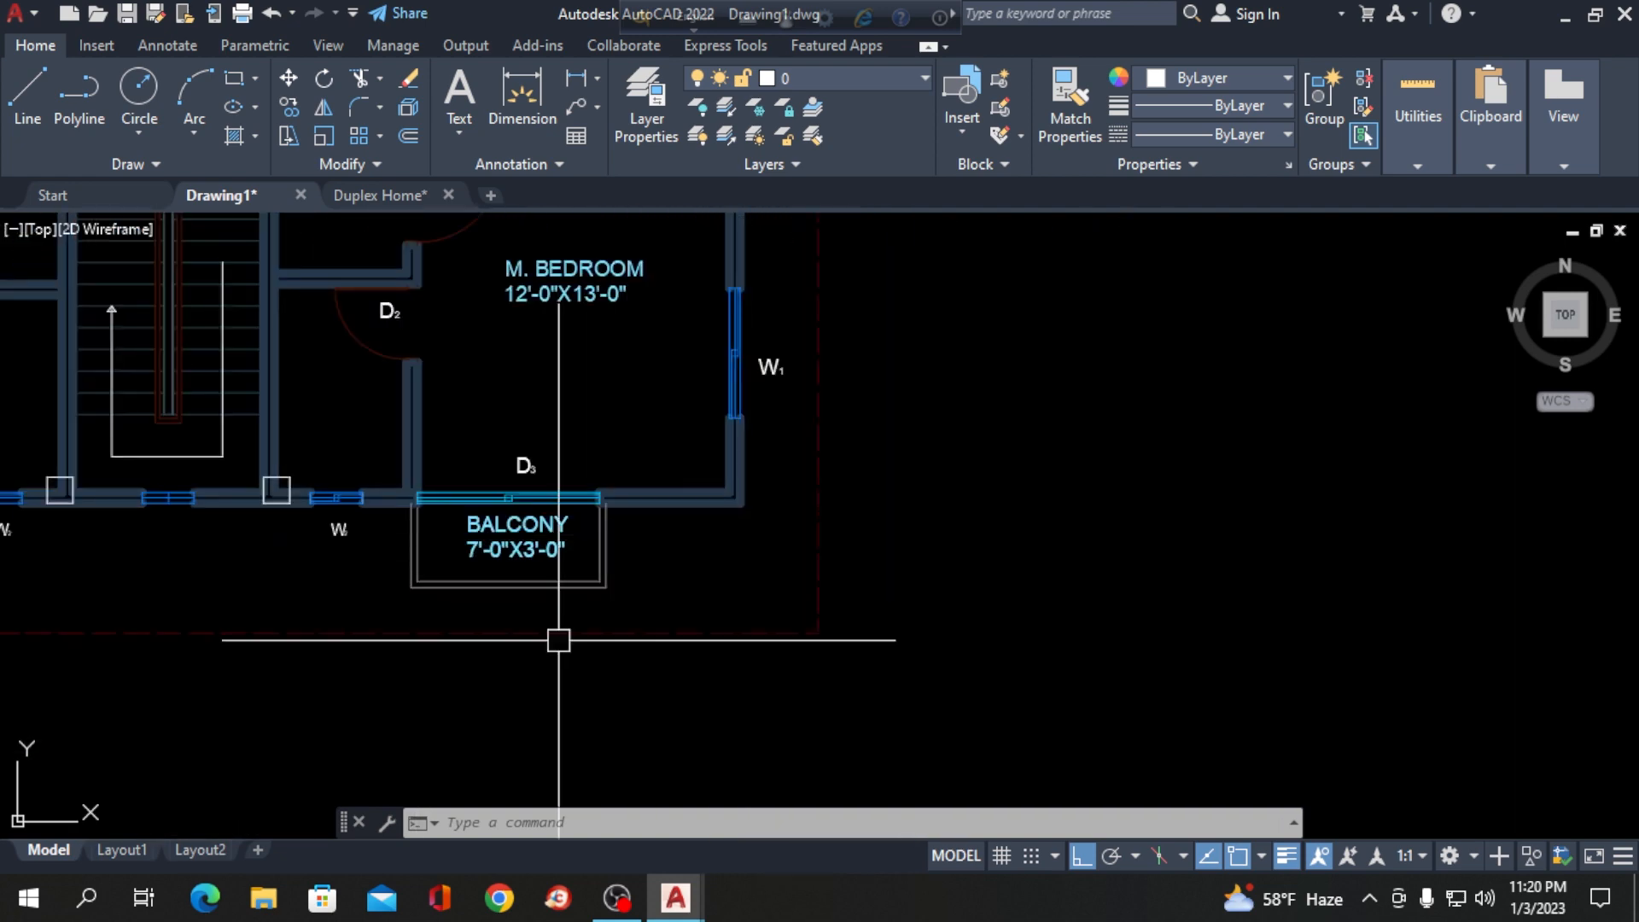
pyautogui.click(588, 88)
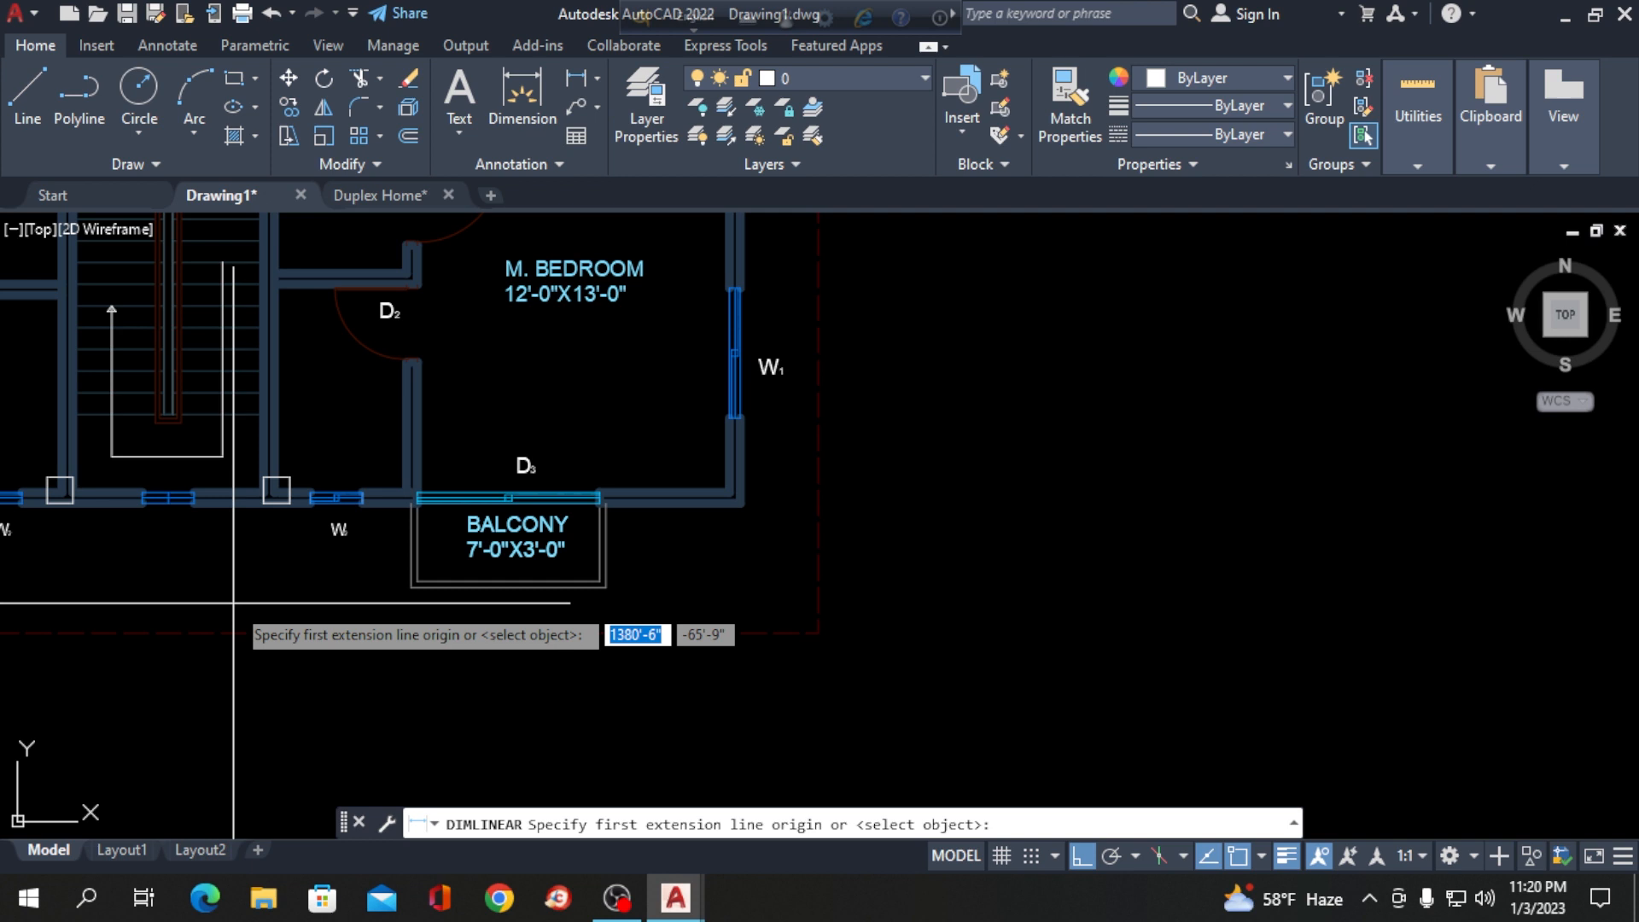
pyautogui.click(289, 502)
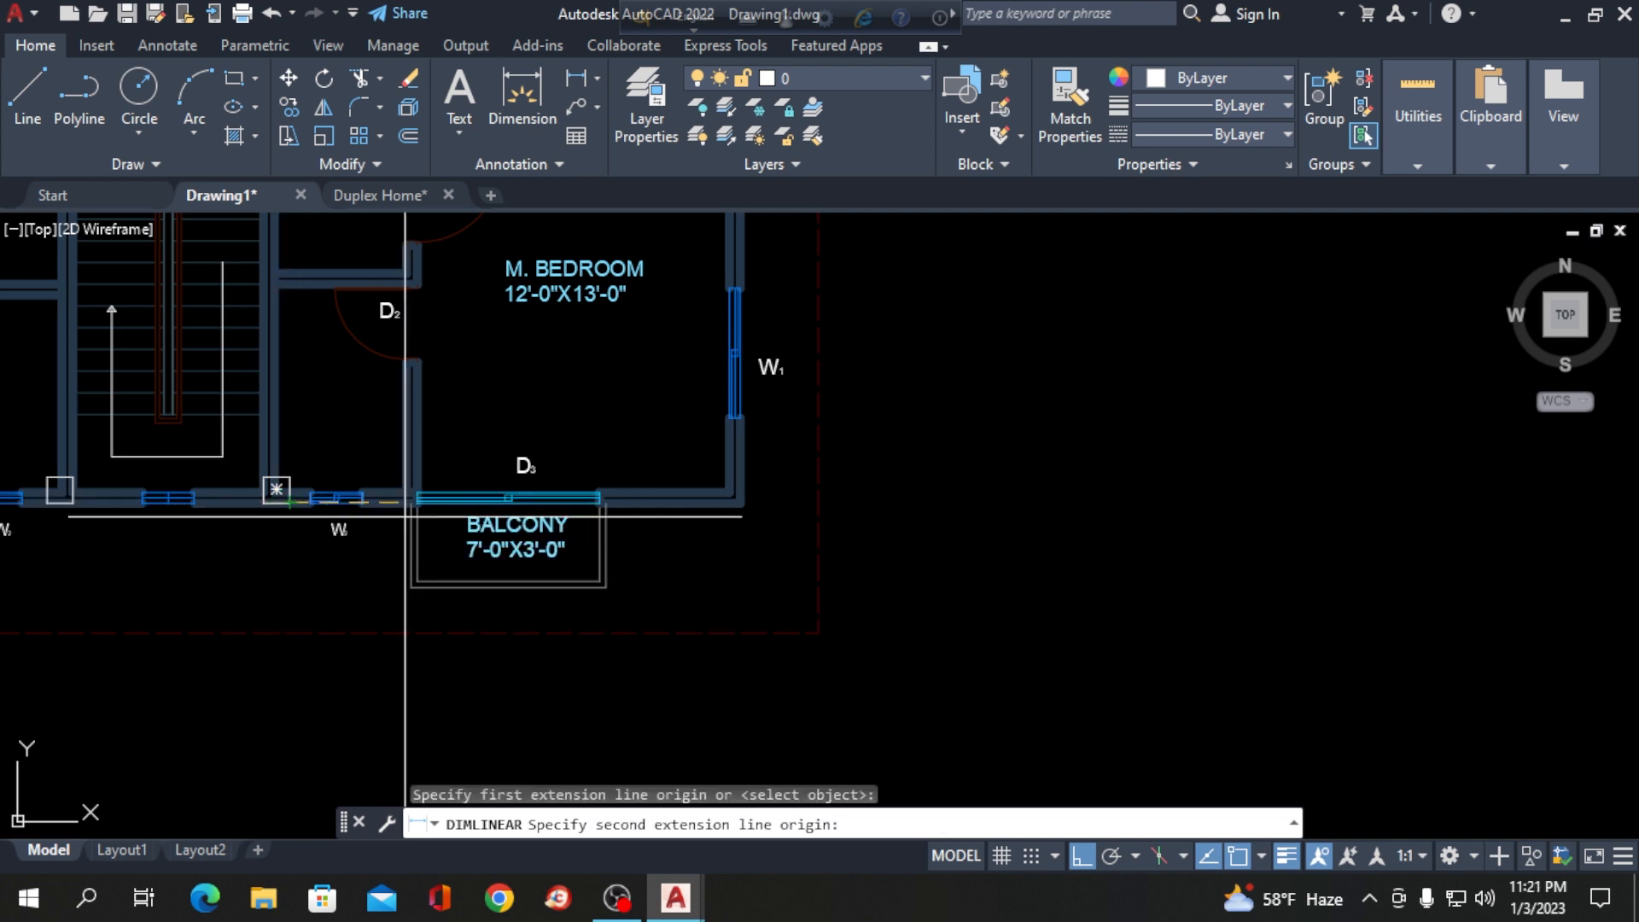
pyautogui.click(741, 502)
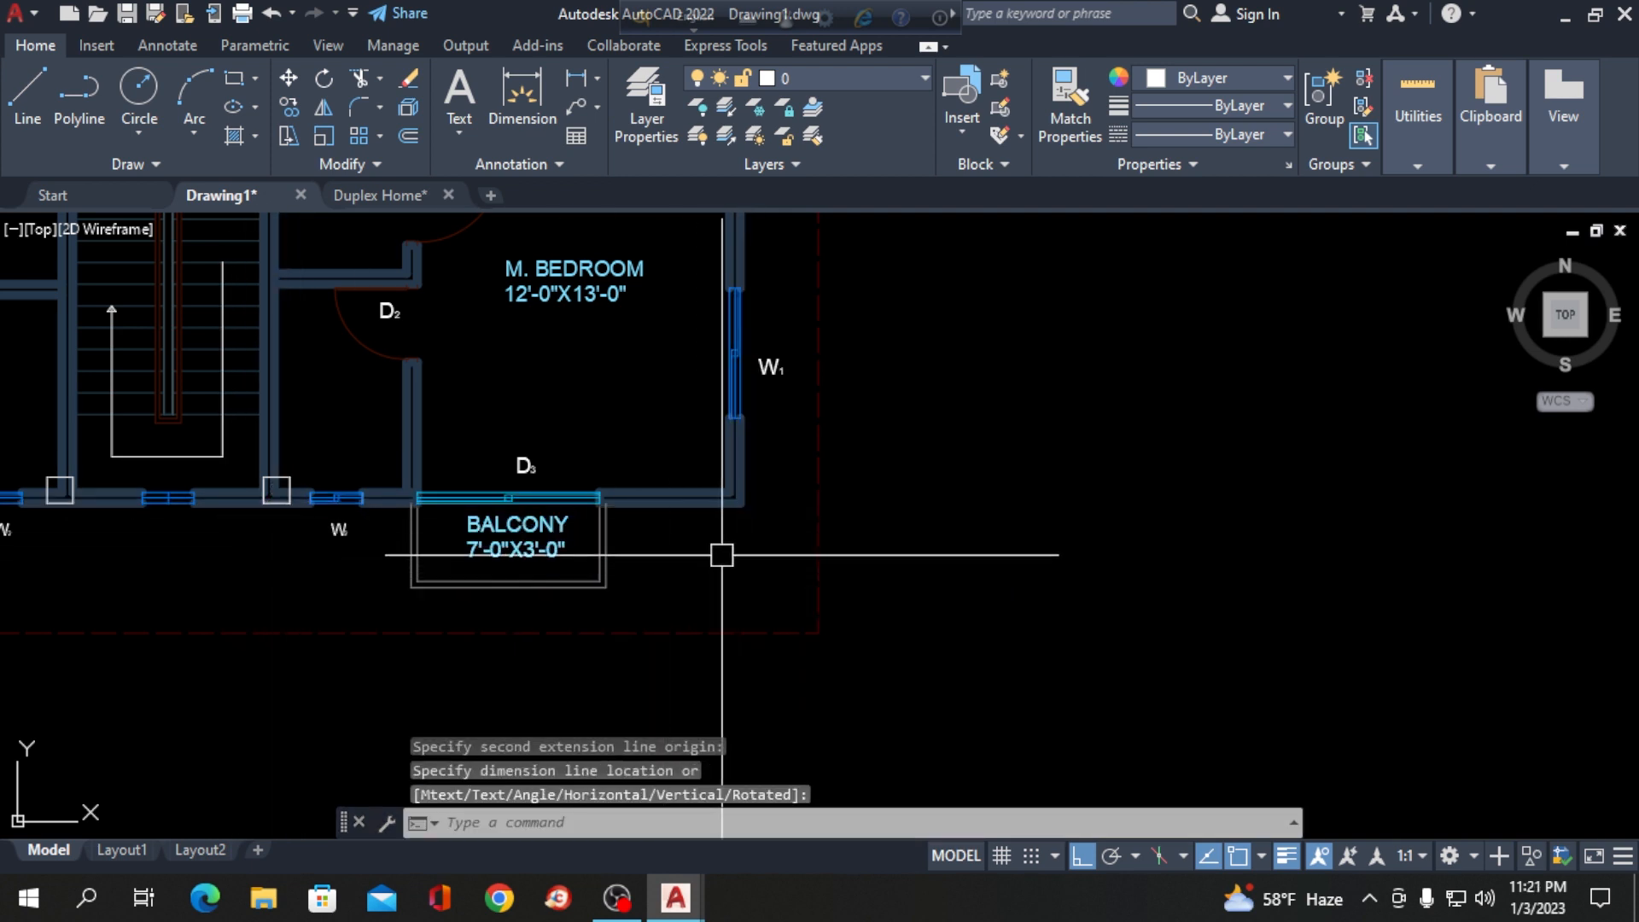
pyautogui.scroll(-3, 726, 496)
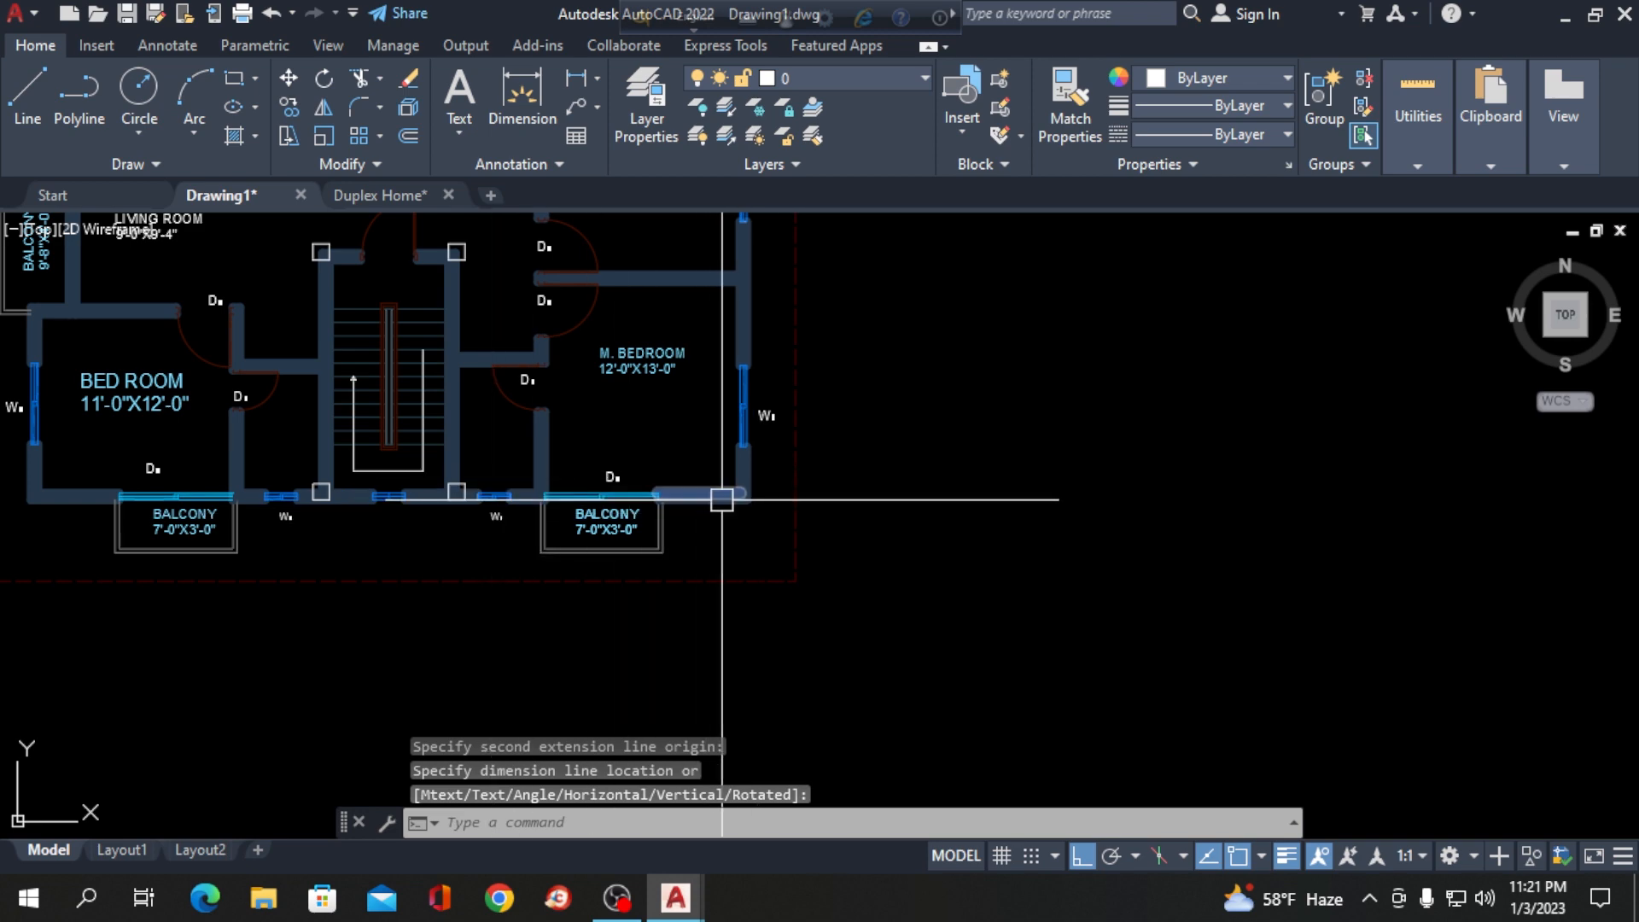
pyautogui.scroll(5, 734, 517)
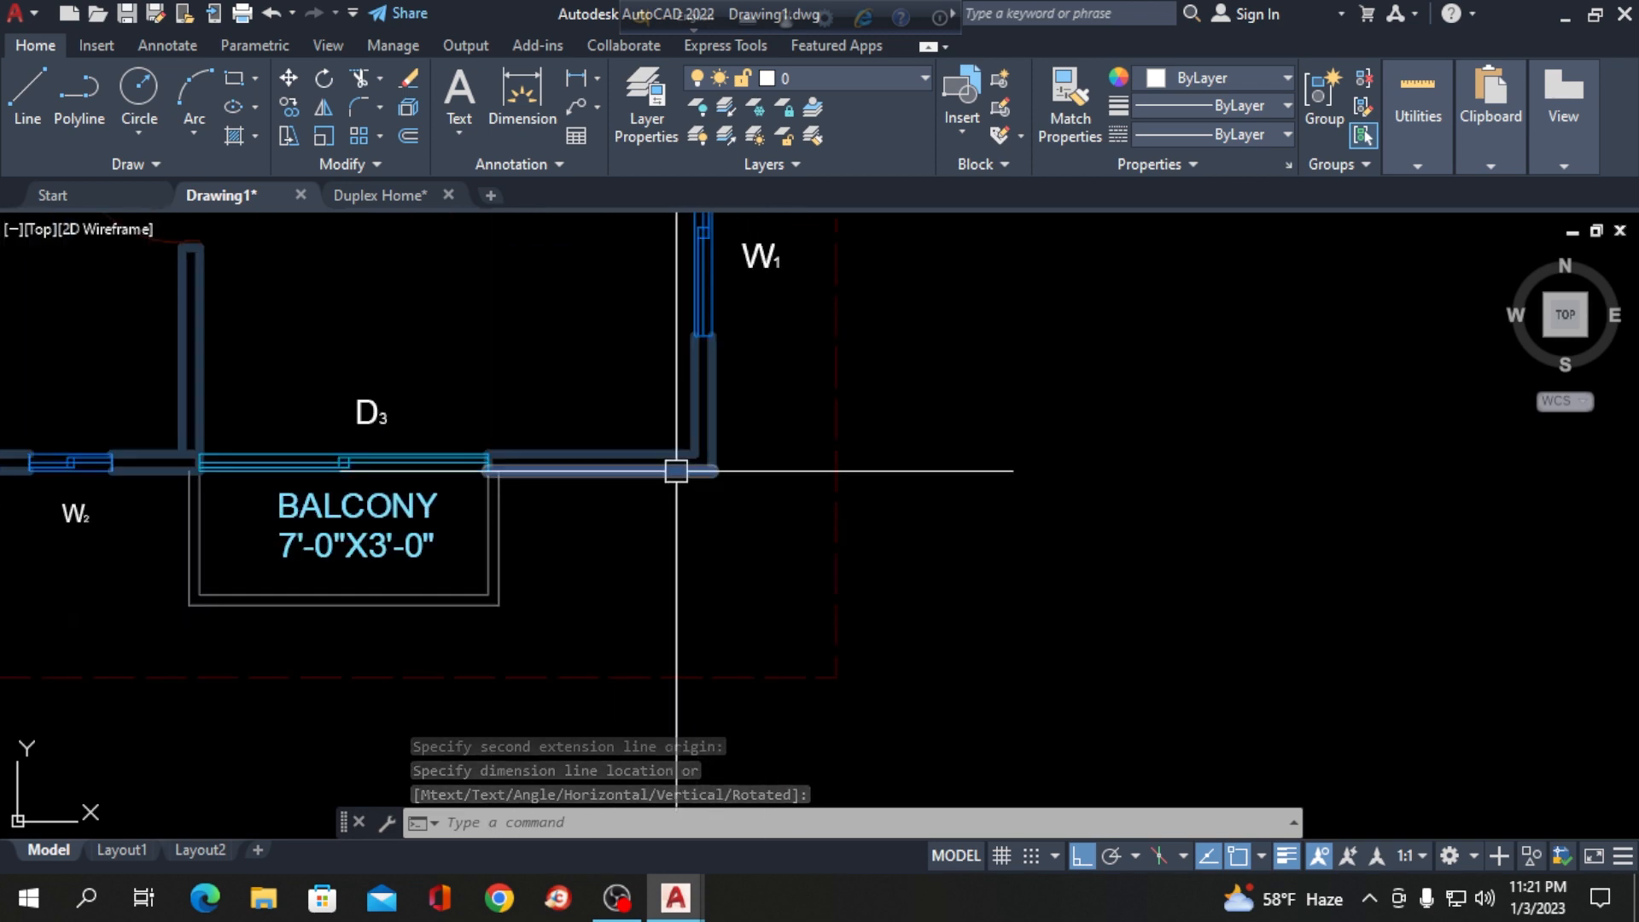
pyautogui.scroll(-5, 1052, 600)
pyautogui.scroll(4, 470, 537)
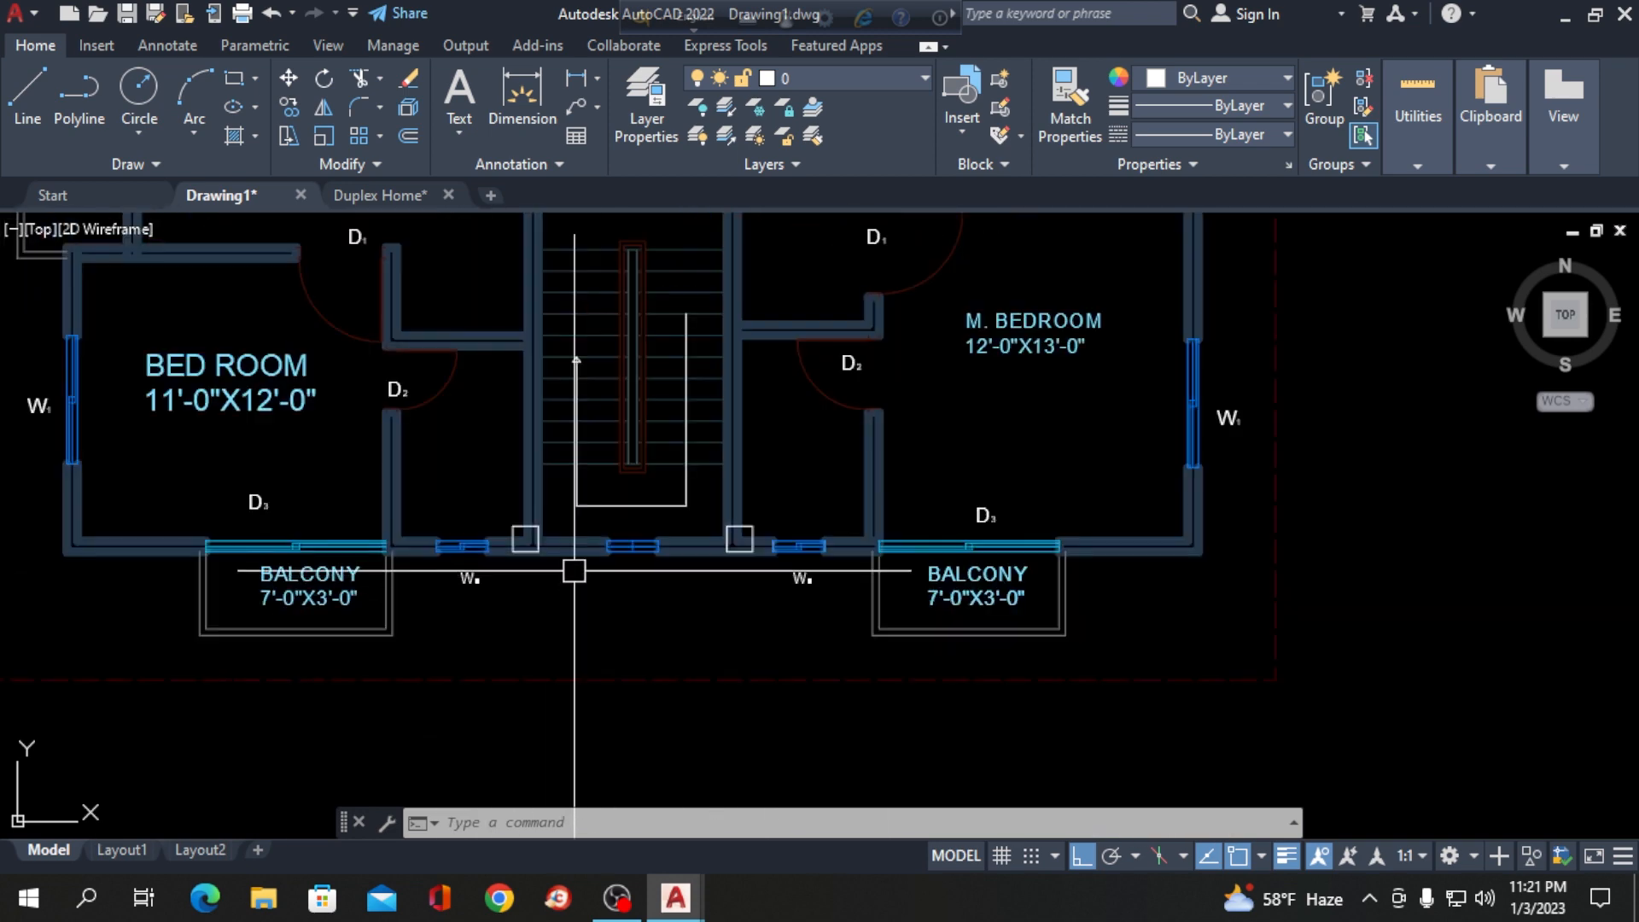
# Copy the square at the staircase's lower-left corner, using its lower-left corner as base point, to the outer corner of the 11'-0"X12'-0" bedroom.
pyautogui.scroll(-2, 459, 442)
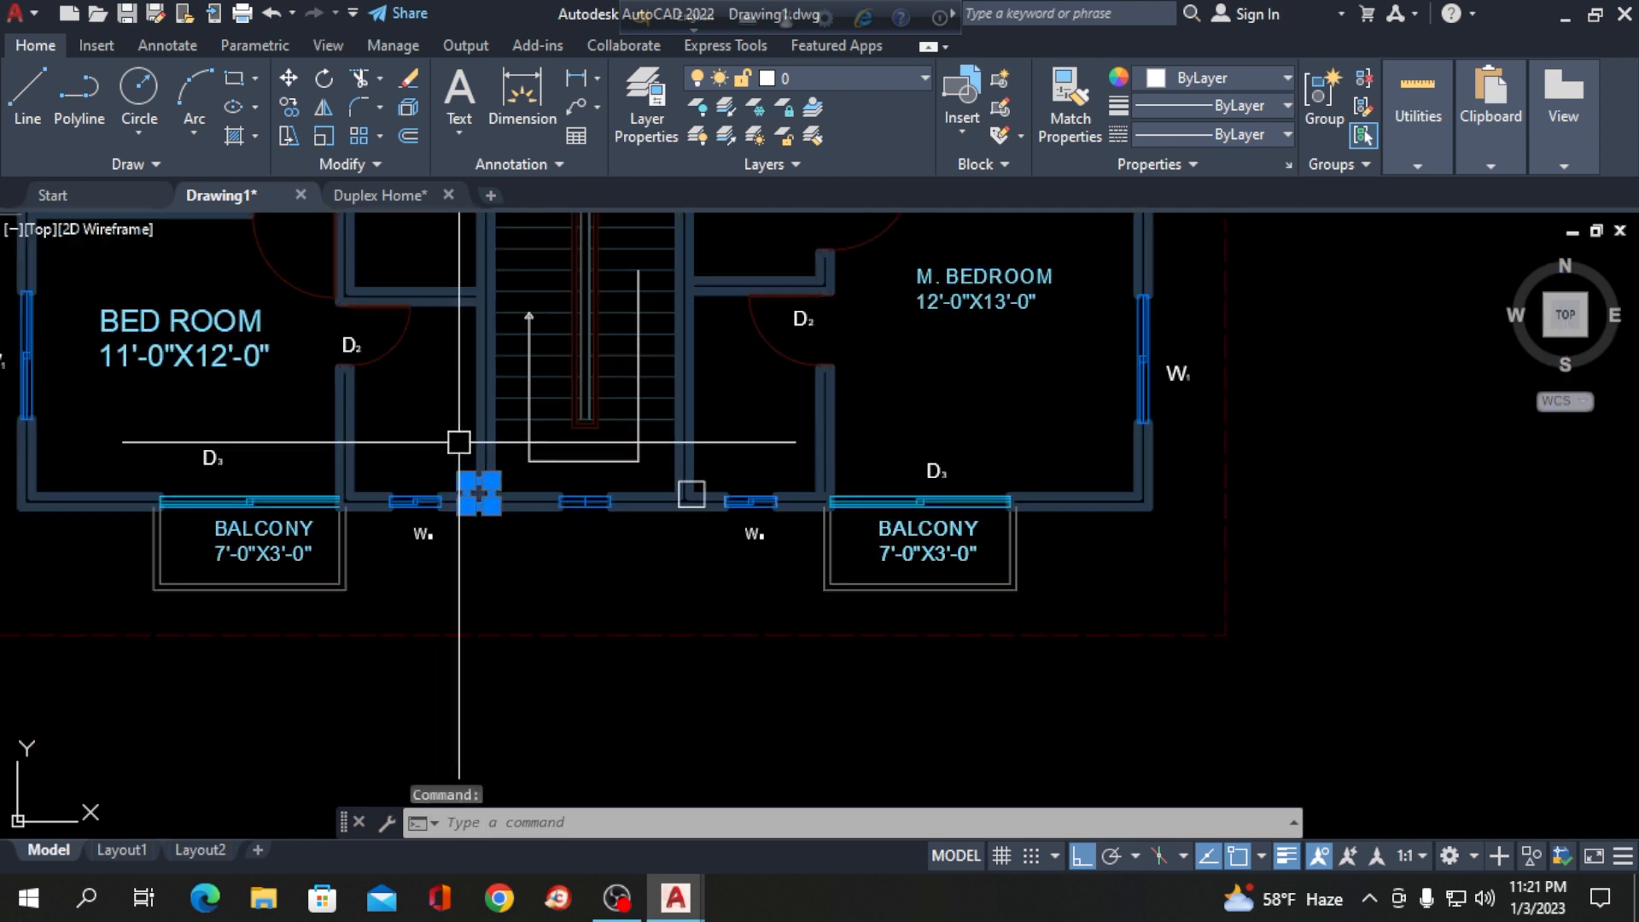
pyautogui.write('o')
pyautogui.press('Return')
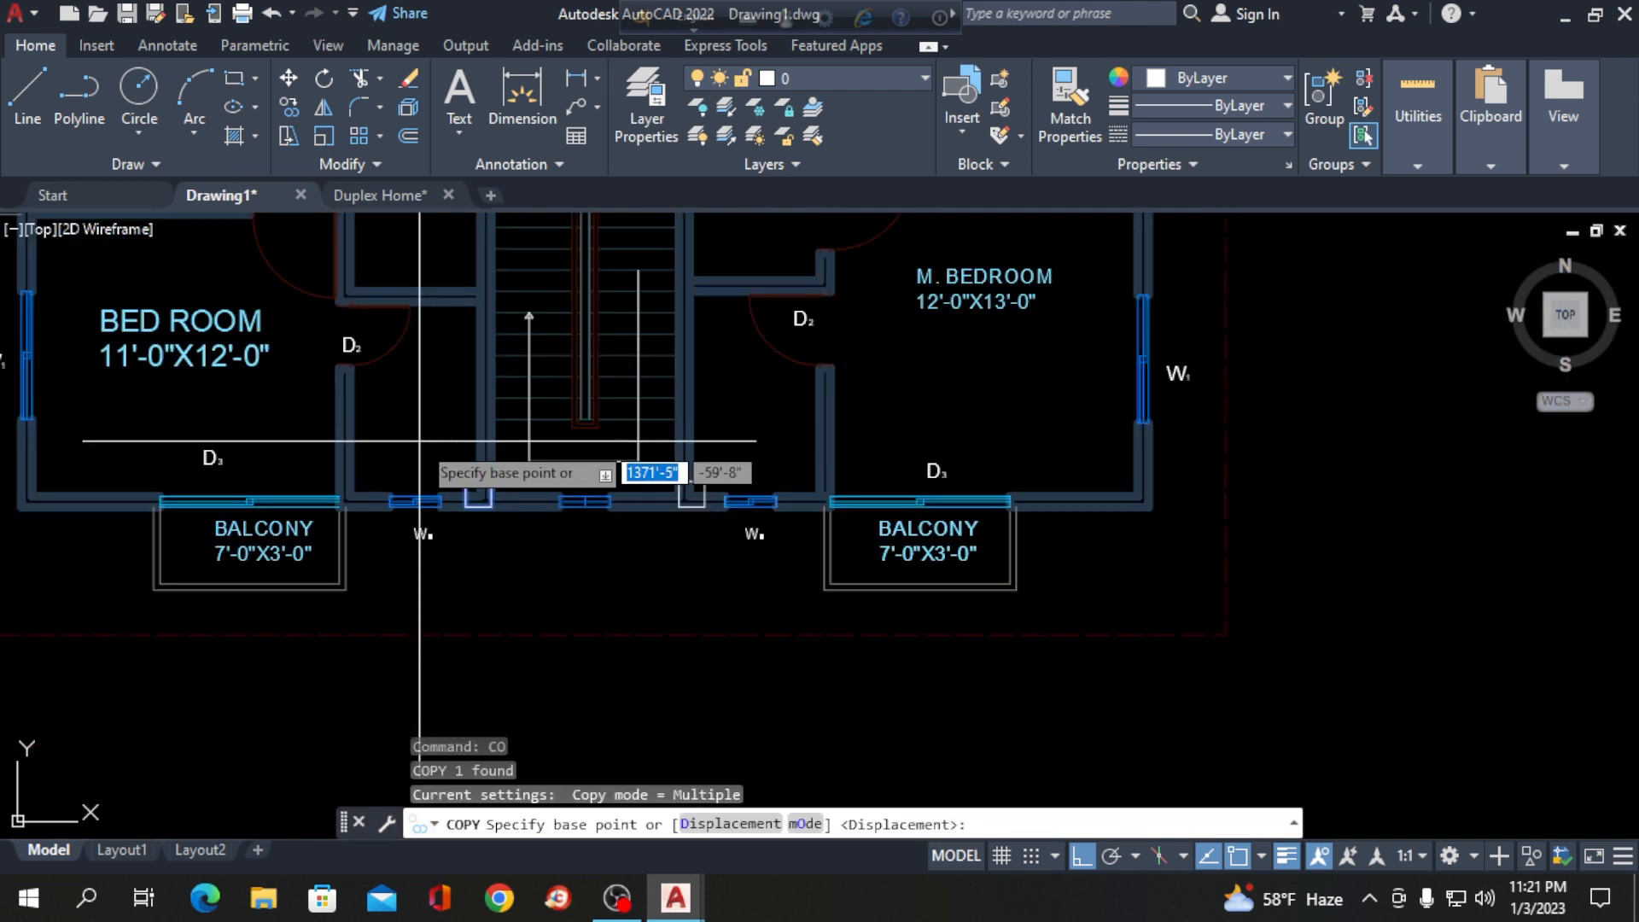
pyautogui.scroll(2, 454, 514)
pyautogui.scroll(4, 455, 514)
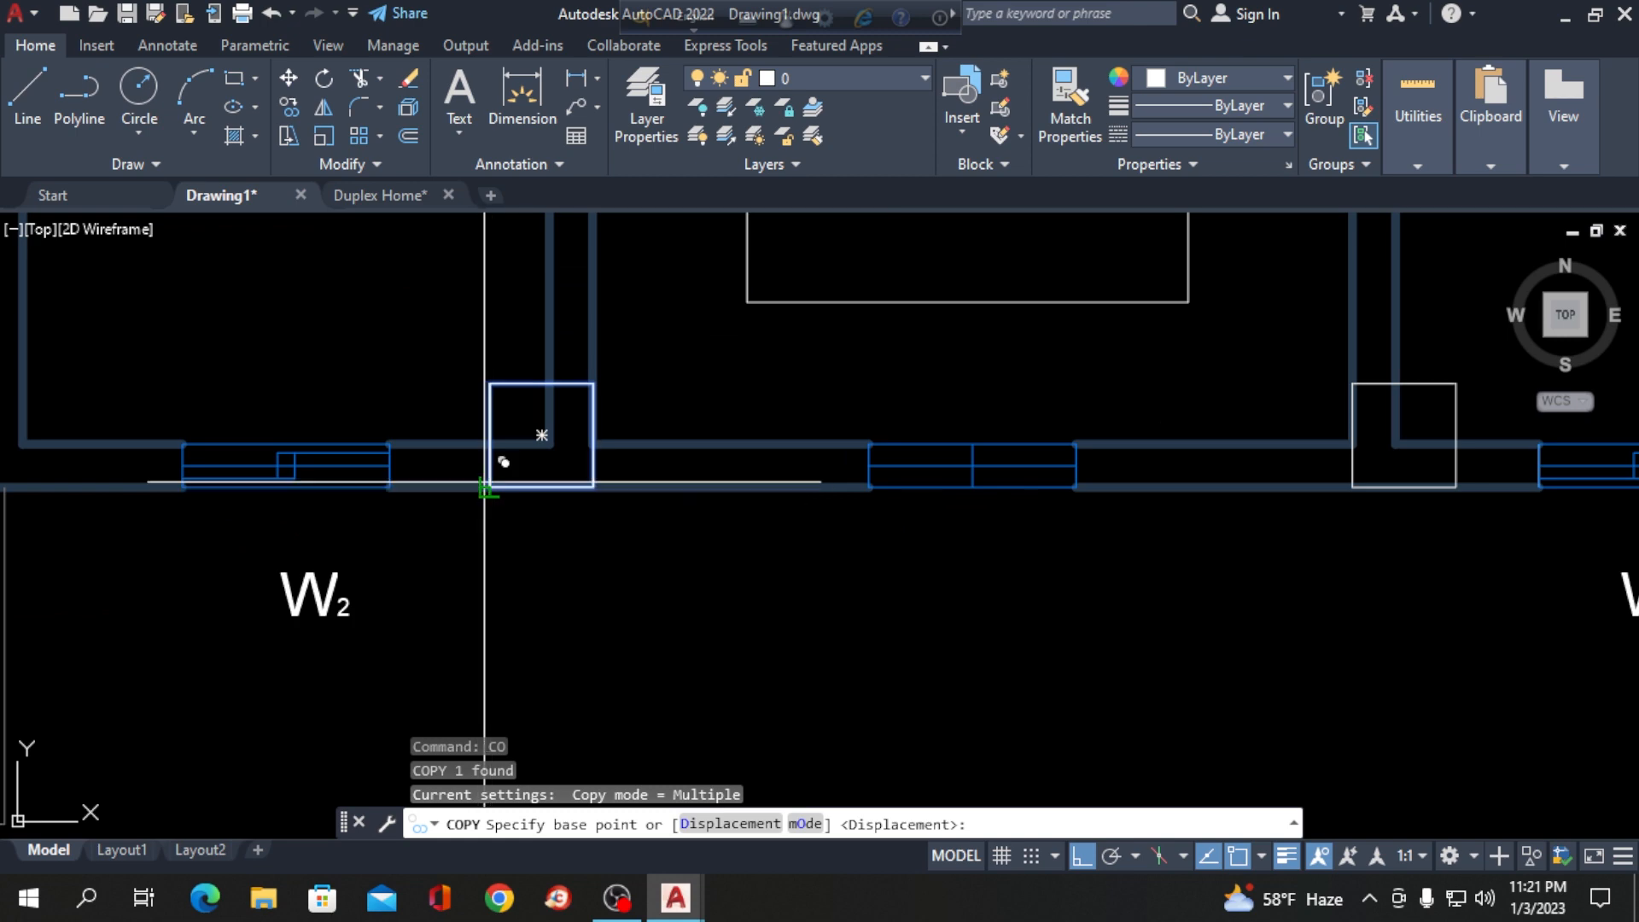
pyautogui.click(487, 490)
pyautogui.scroll(-5, 544, 497)
pyautogui.scroll(8, 439, 502)
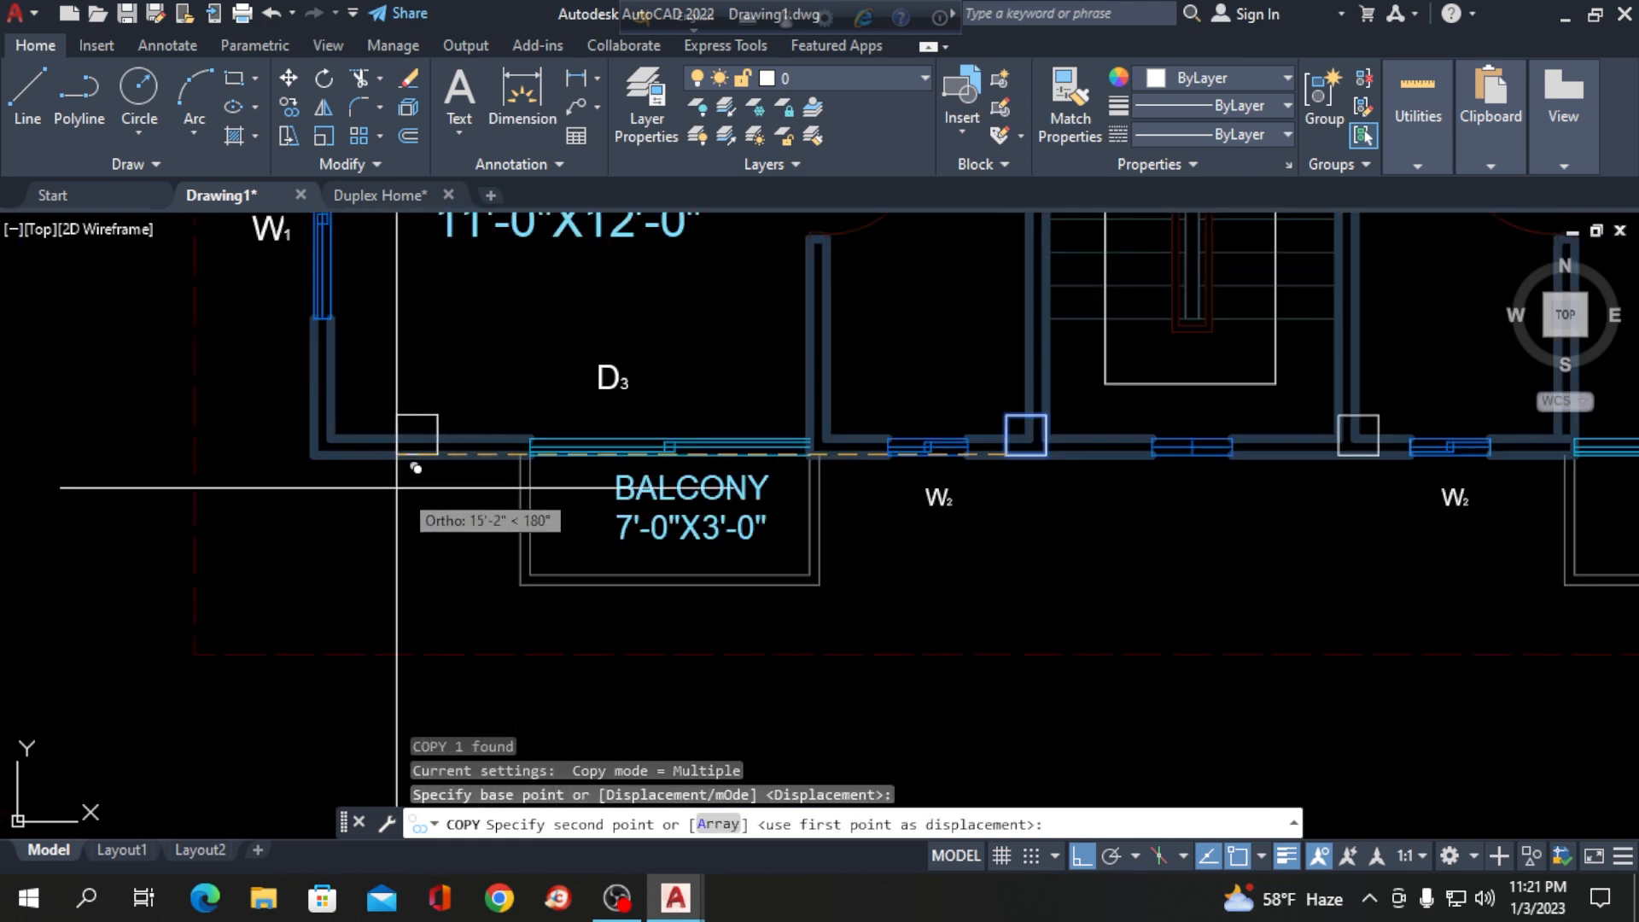
pyautogui.click(315, 454)
pyautogui.press('Return')
pyautogui.scroll(-8, 241, 521)
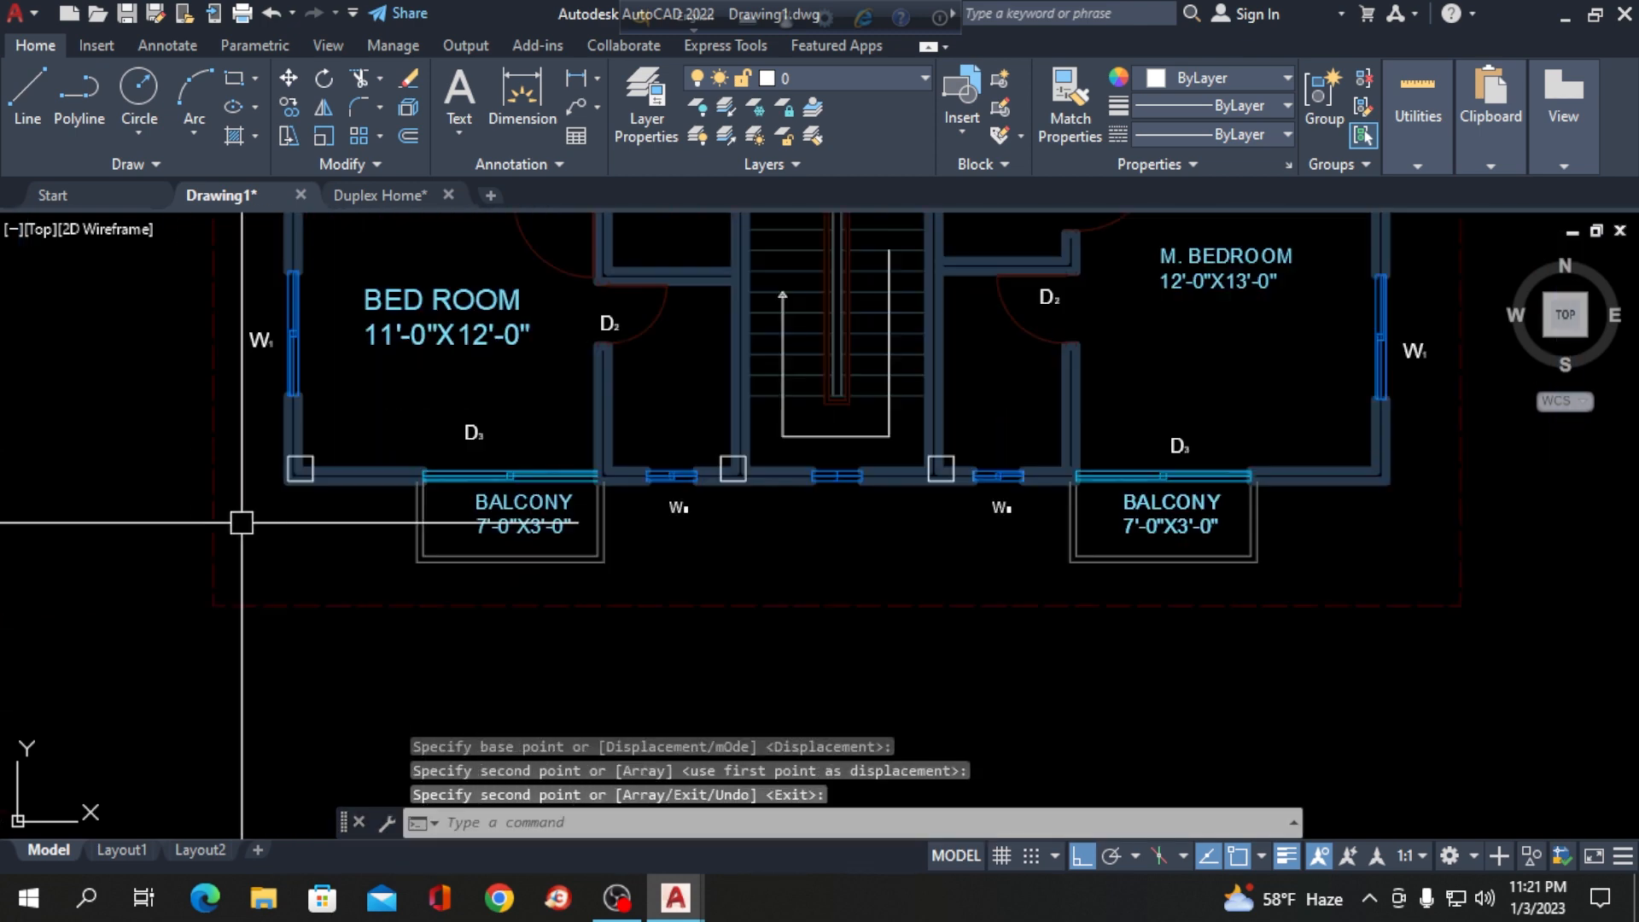
# Copy the square at the staircase's lower-right corner, using its lower-right corner as base point, to the master bedroom's outer wall corner.
pyautogui.scroll(8, 473, 535)
pyautogui.click(318, 534)
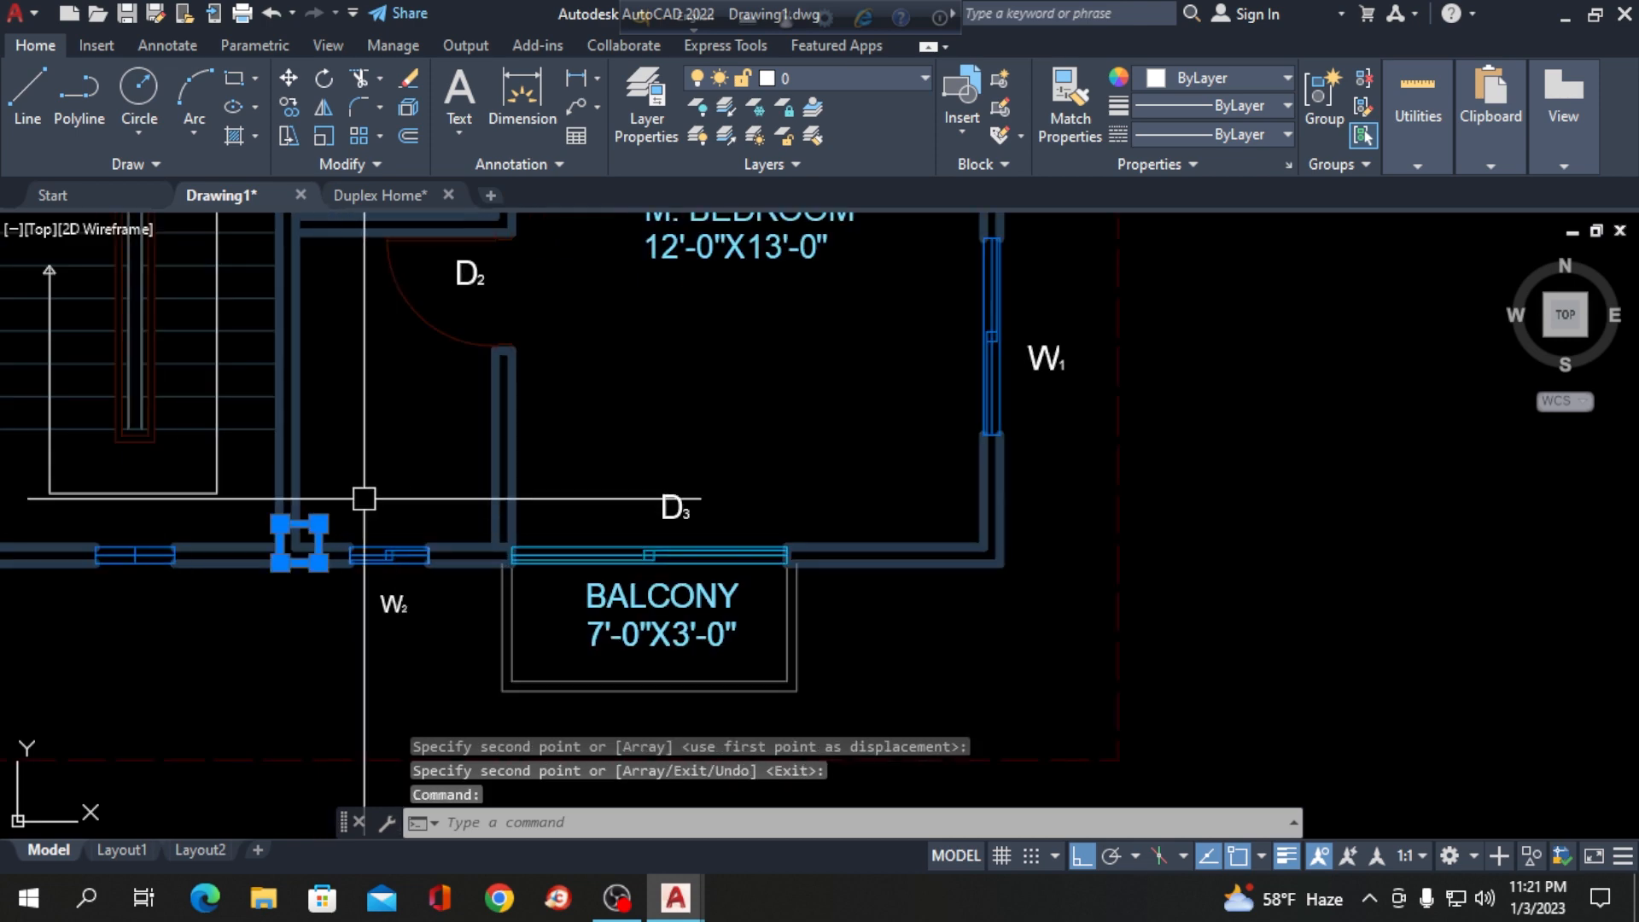
pyautogui.write('co')
pyautogui.press('Return')
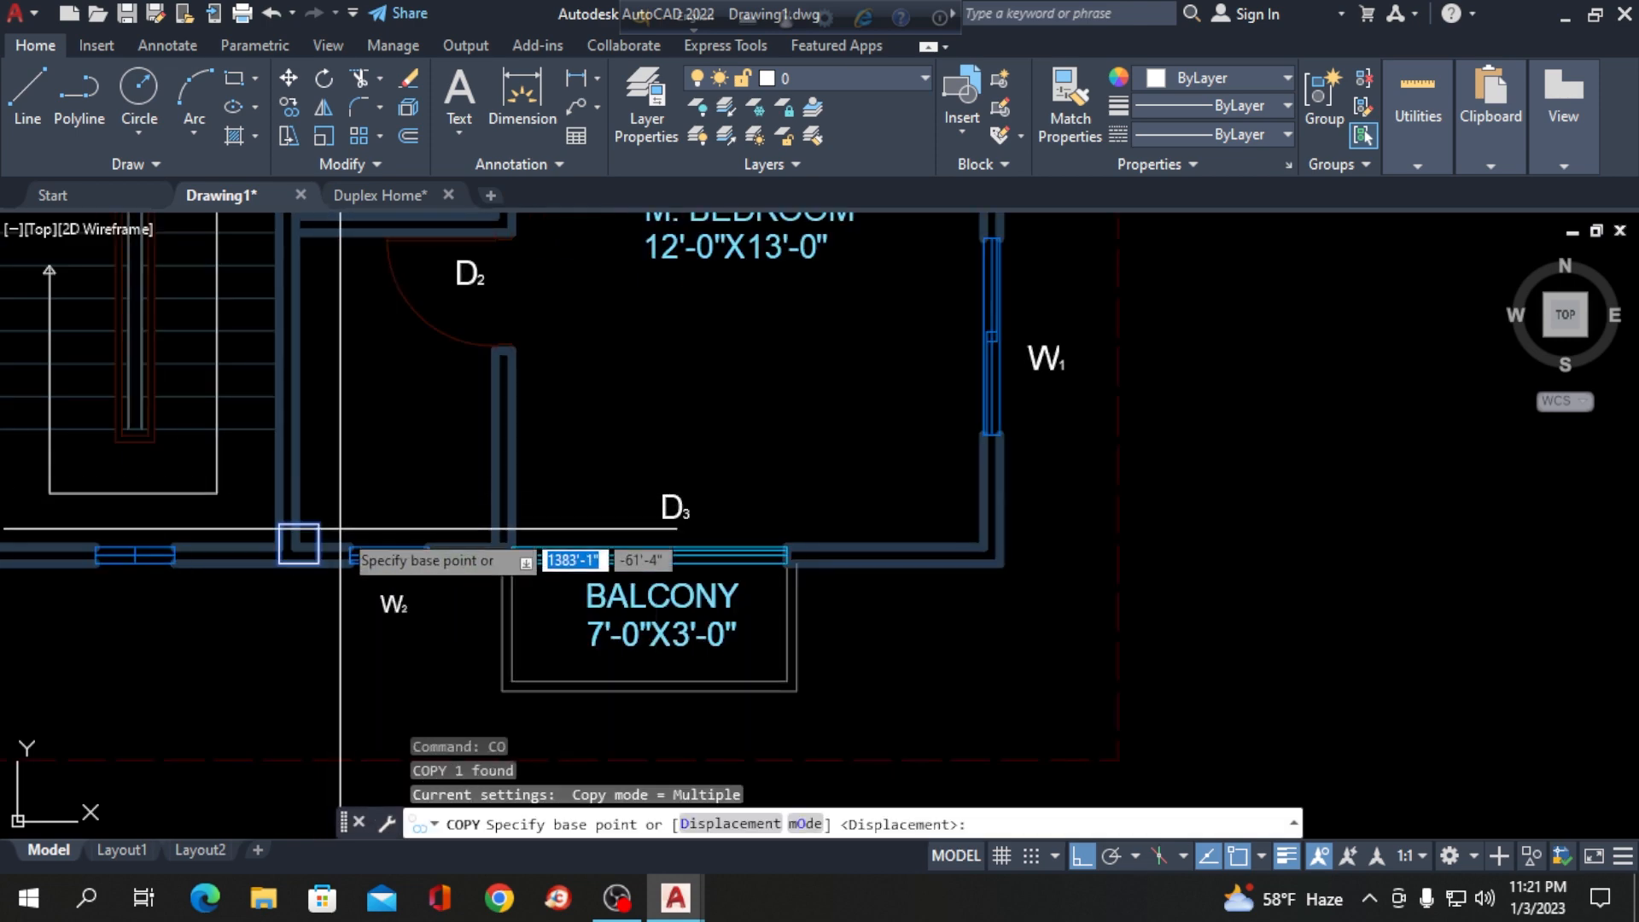
pyautogui.click(317, 565)
pyautogui.scroll(6, 990, 562)
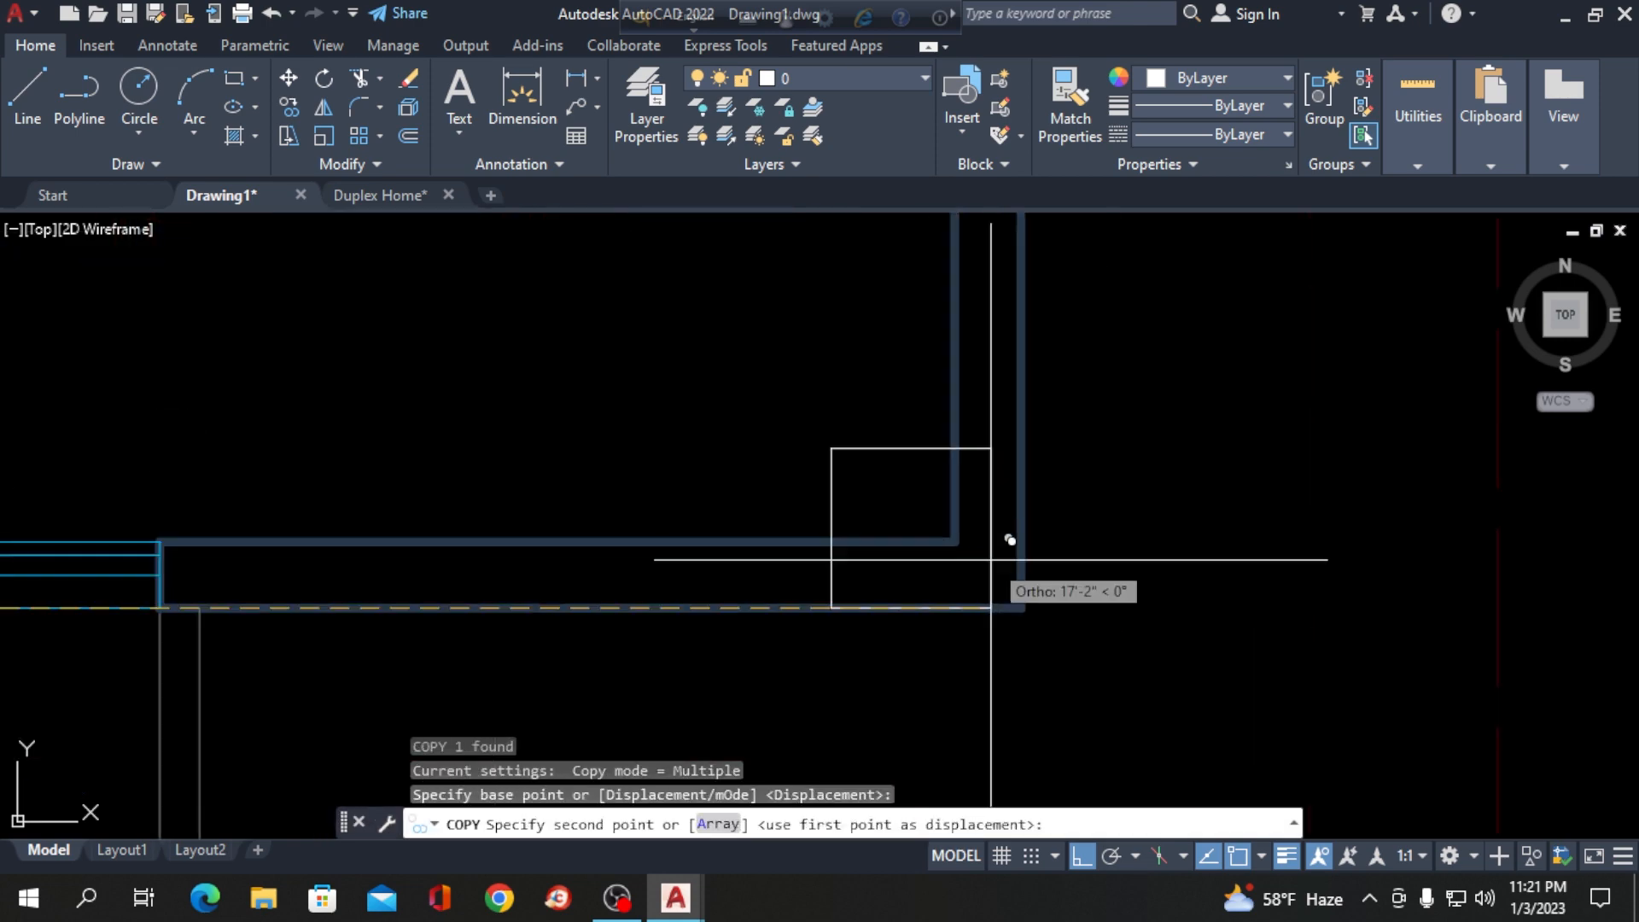
pyautogui.click(1030, 584)
pyautogui.press('Return')
pyautogui.scroll(-6, 1069, 516)
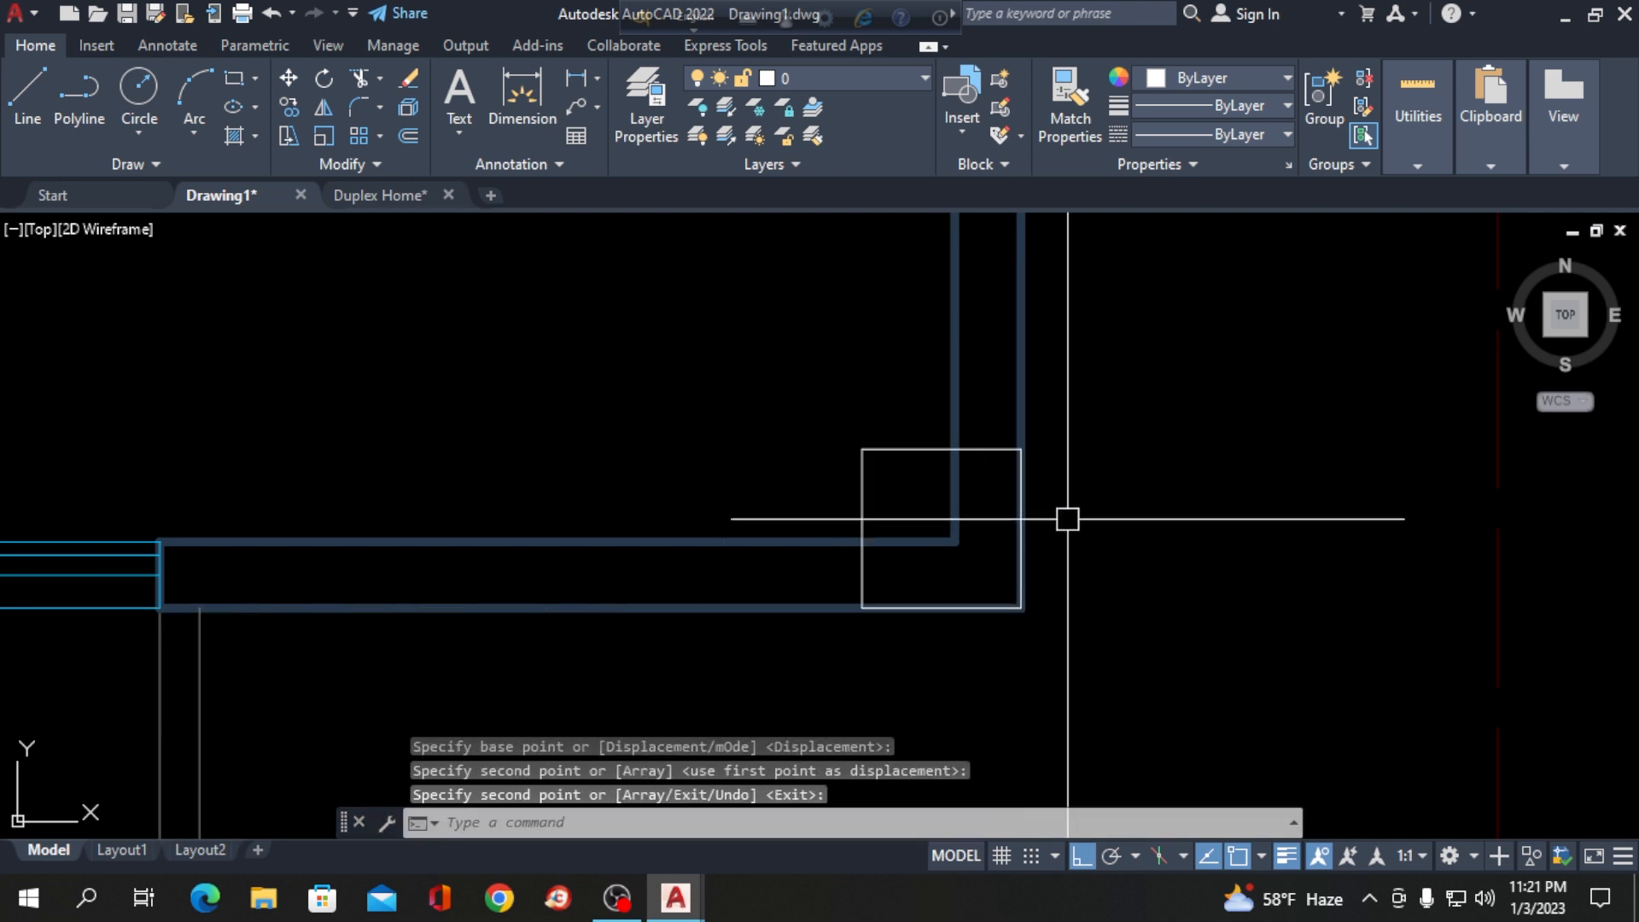
pyautogui.scroll(-2, 996, 514)
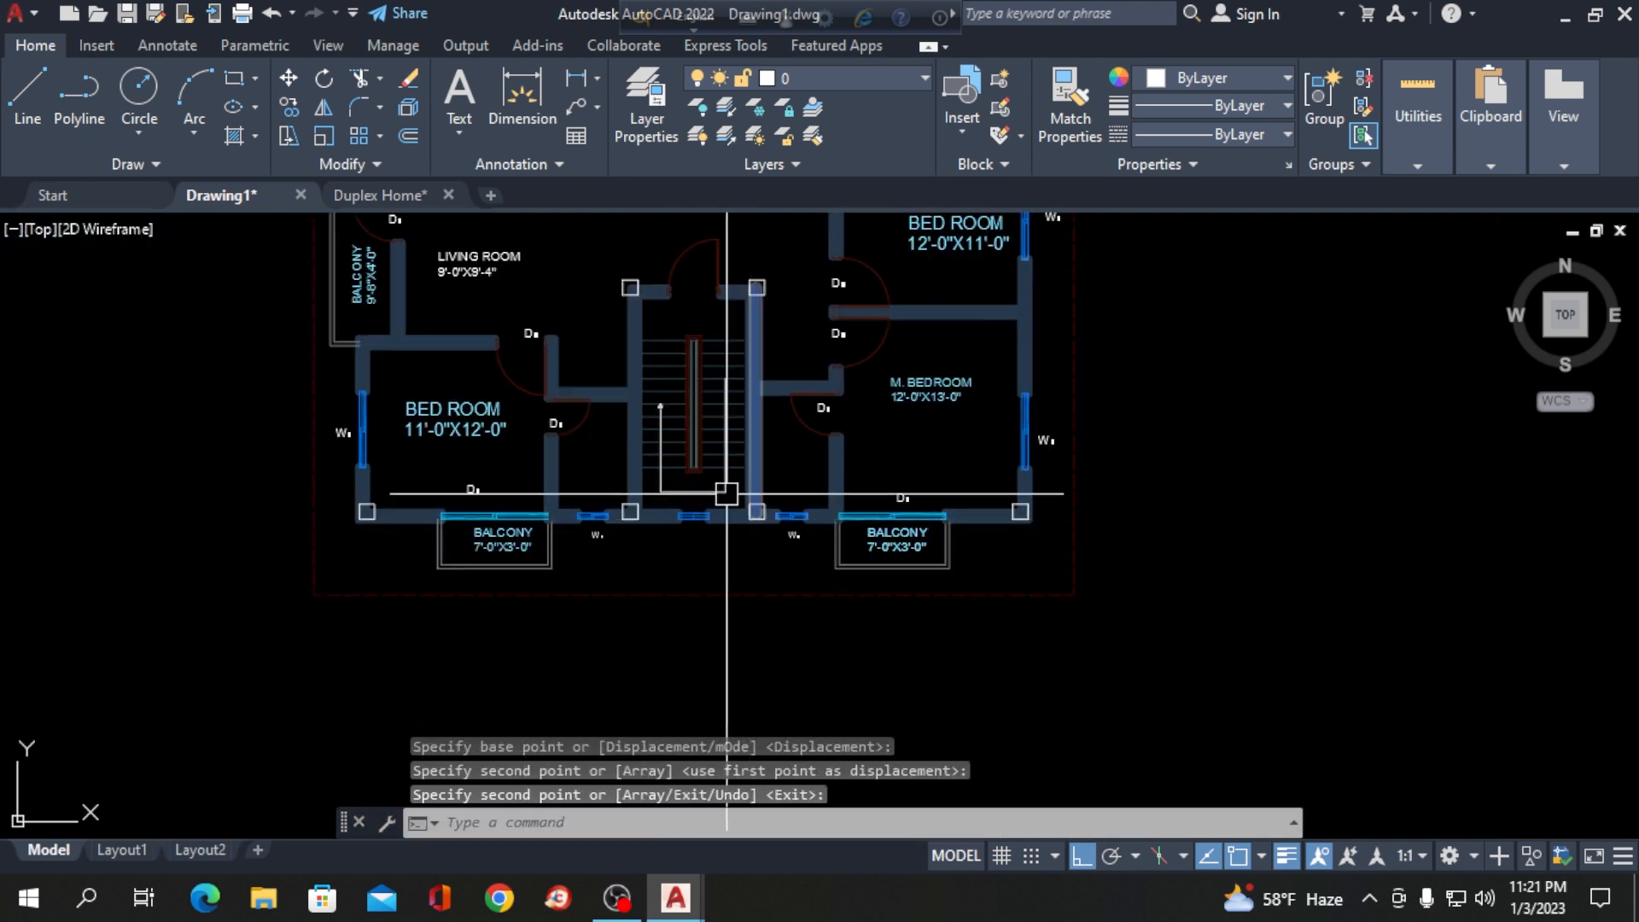
# Measure the plan's right outer wall with a vertical linear dimension from its upper outer corner to its lower outer corner.
pyautogui.scroll(-2, 555, 560)
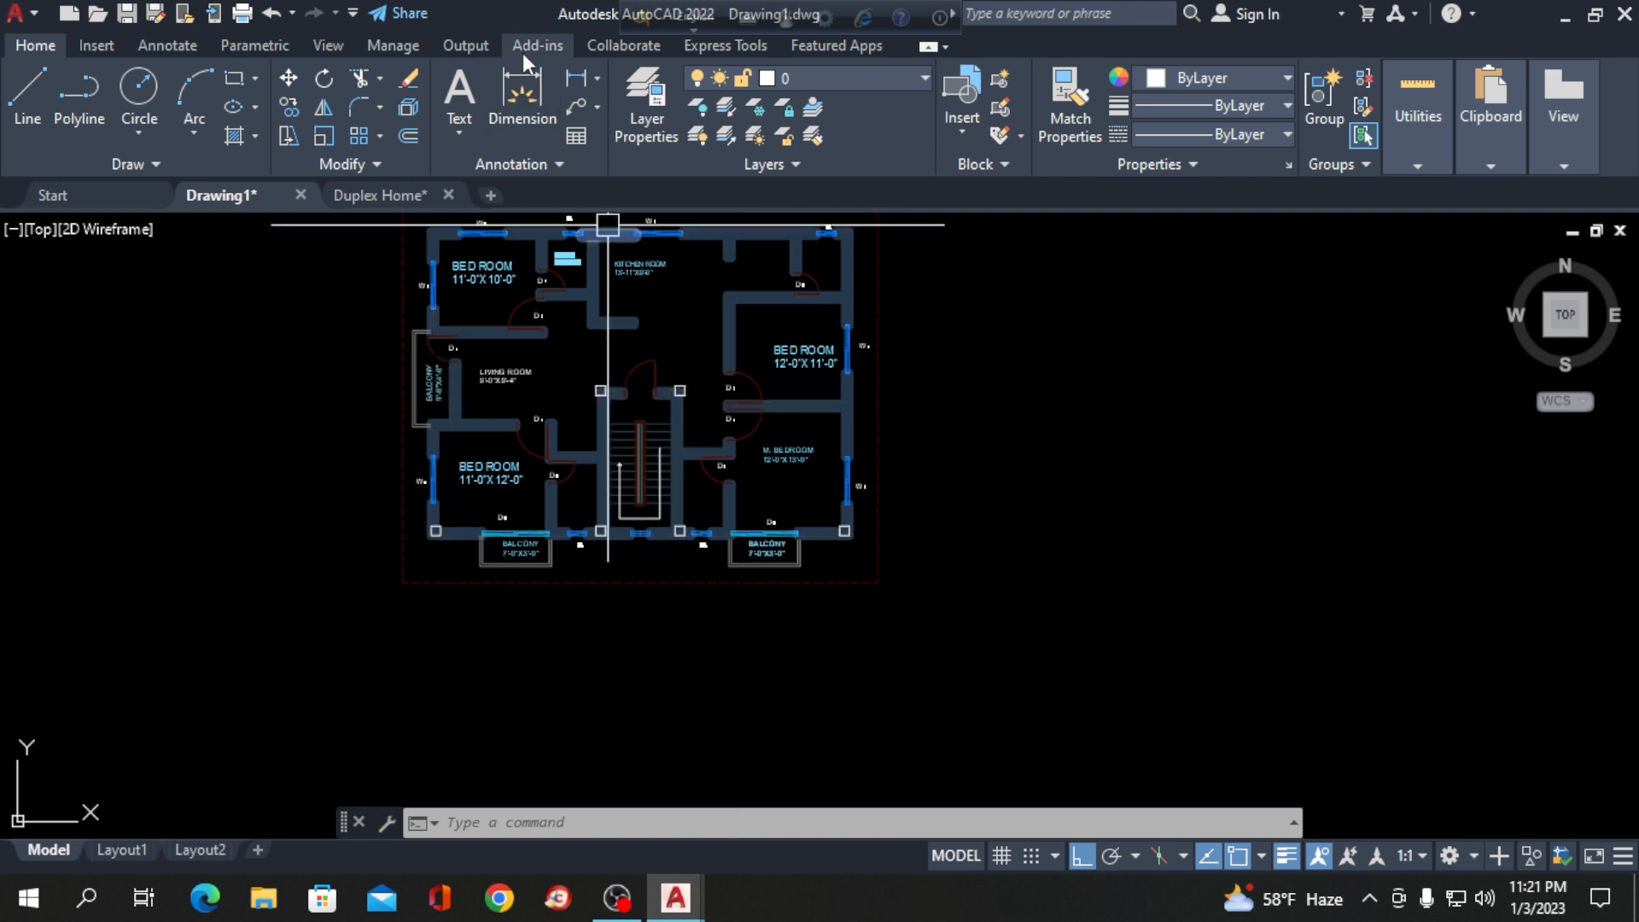
pyautogui.click(565, 80)
pyautogui.scroll(5, 841, 234)
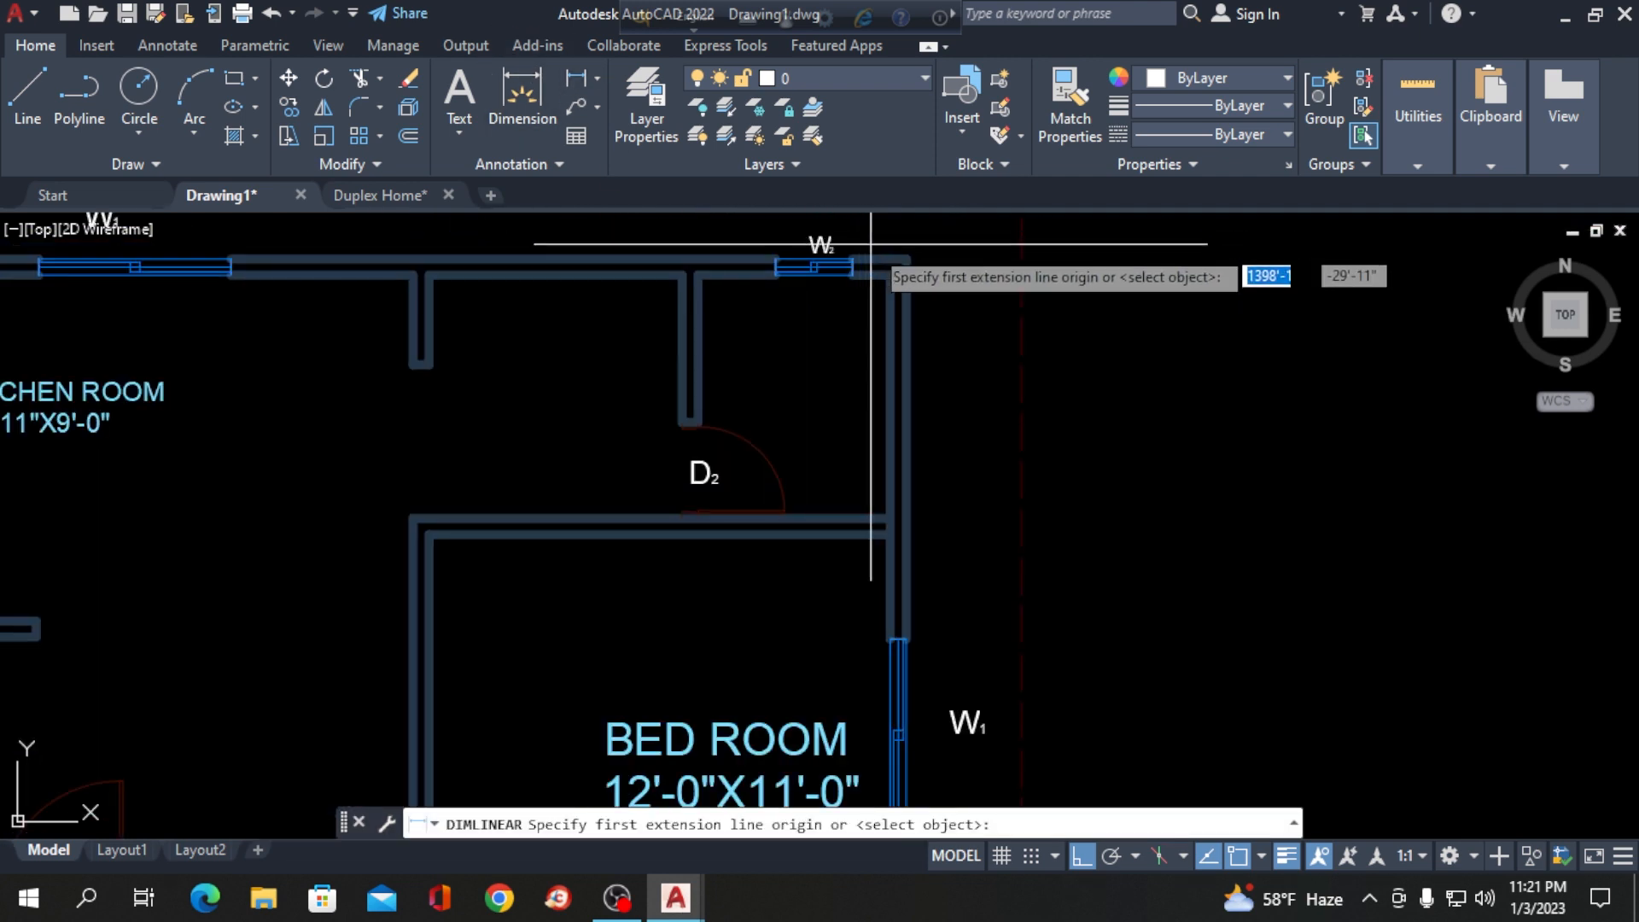
pyautogui.click(906, 259)
pyautogui.scroll(-5, 905, 256)
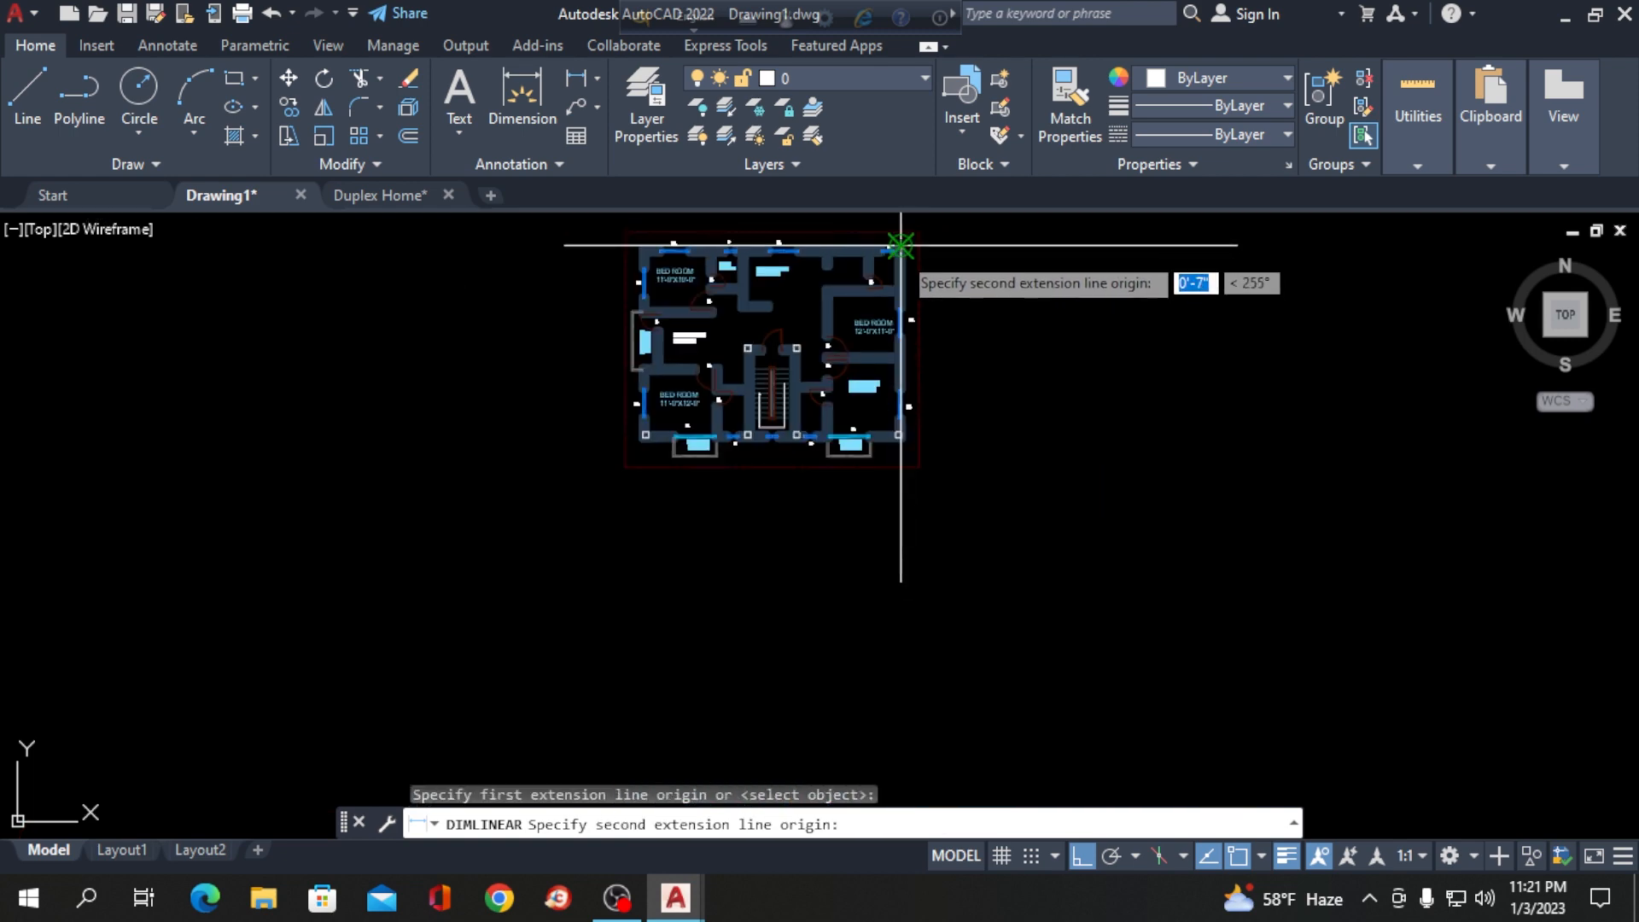
pyautogui.scroll(5, 925, 405)
pyautogui.click(848, 433)
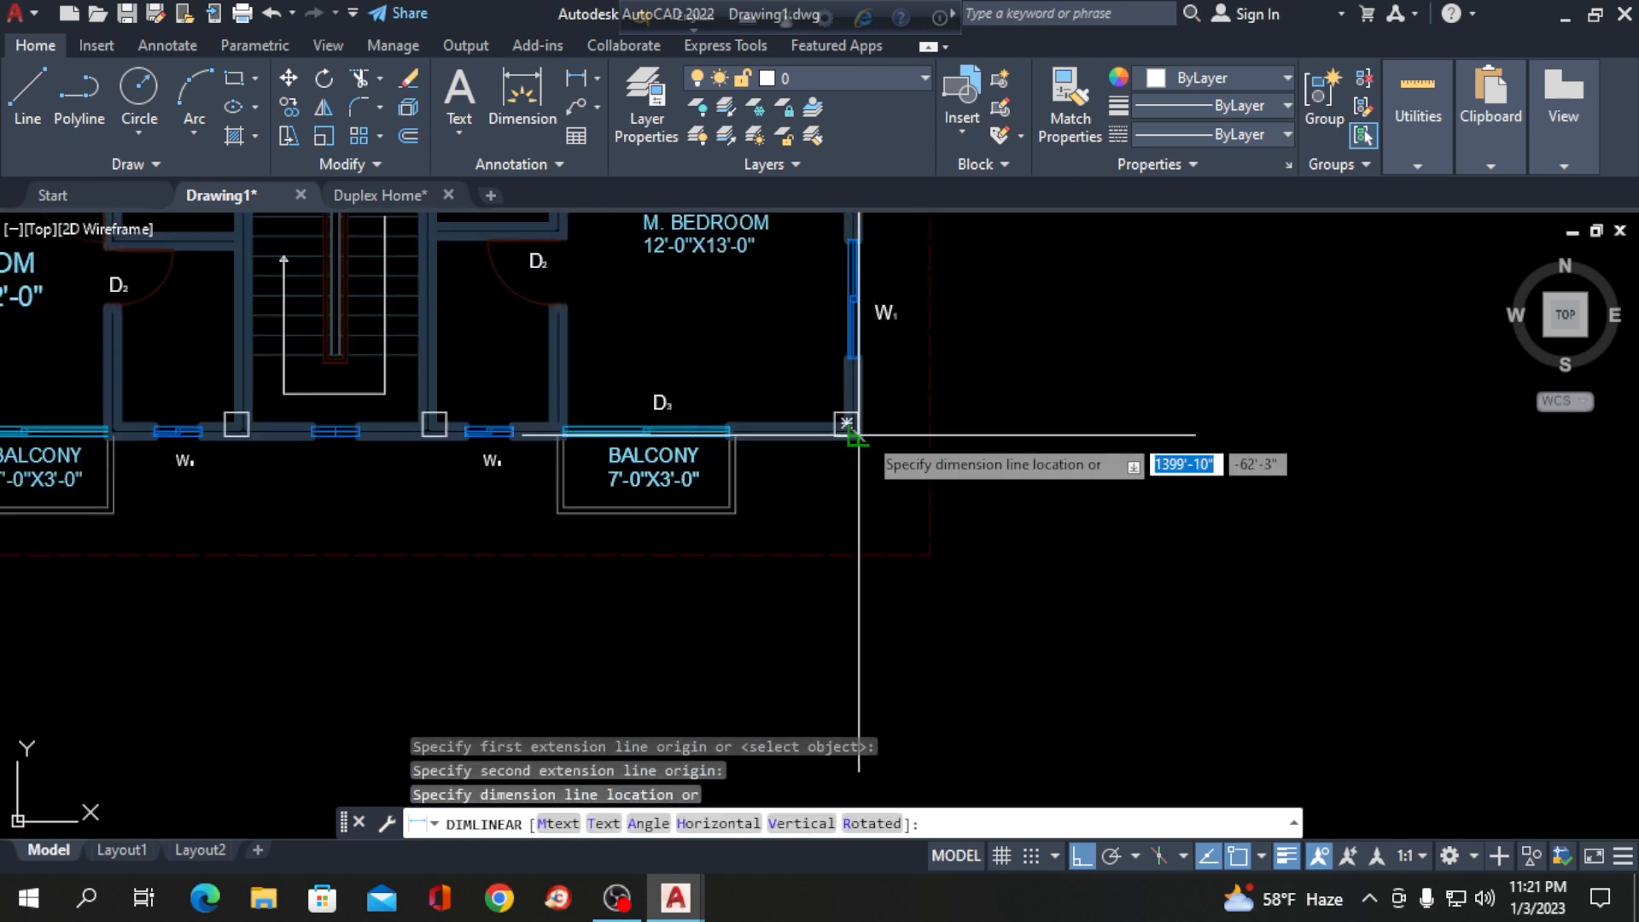
pyautogui.scroll(-5, 848, 432)
pyautogui.scroll(6, 812, 465)
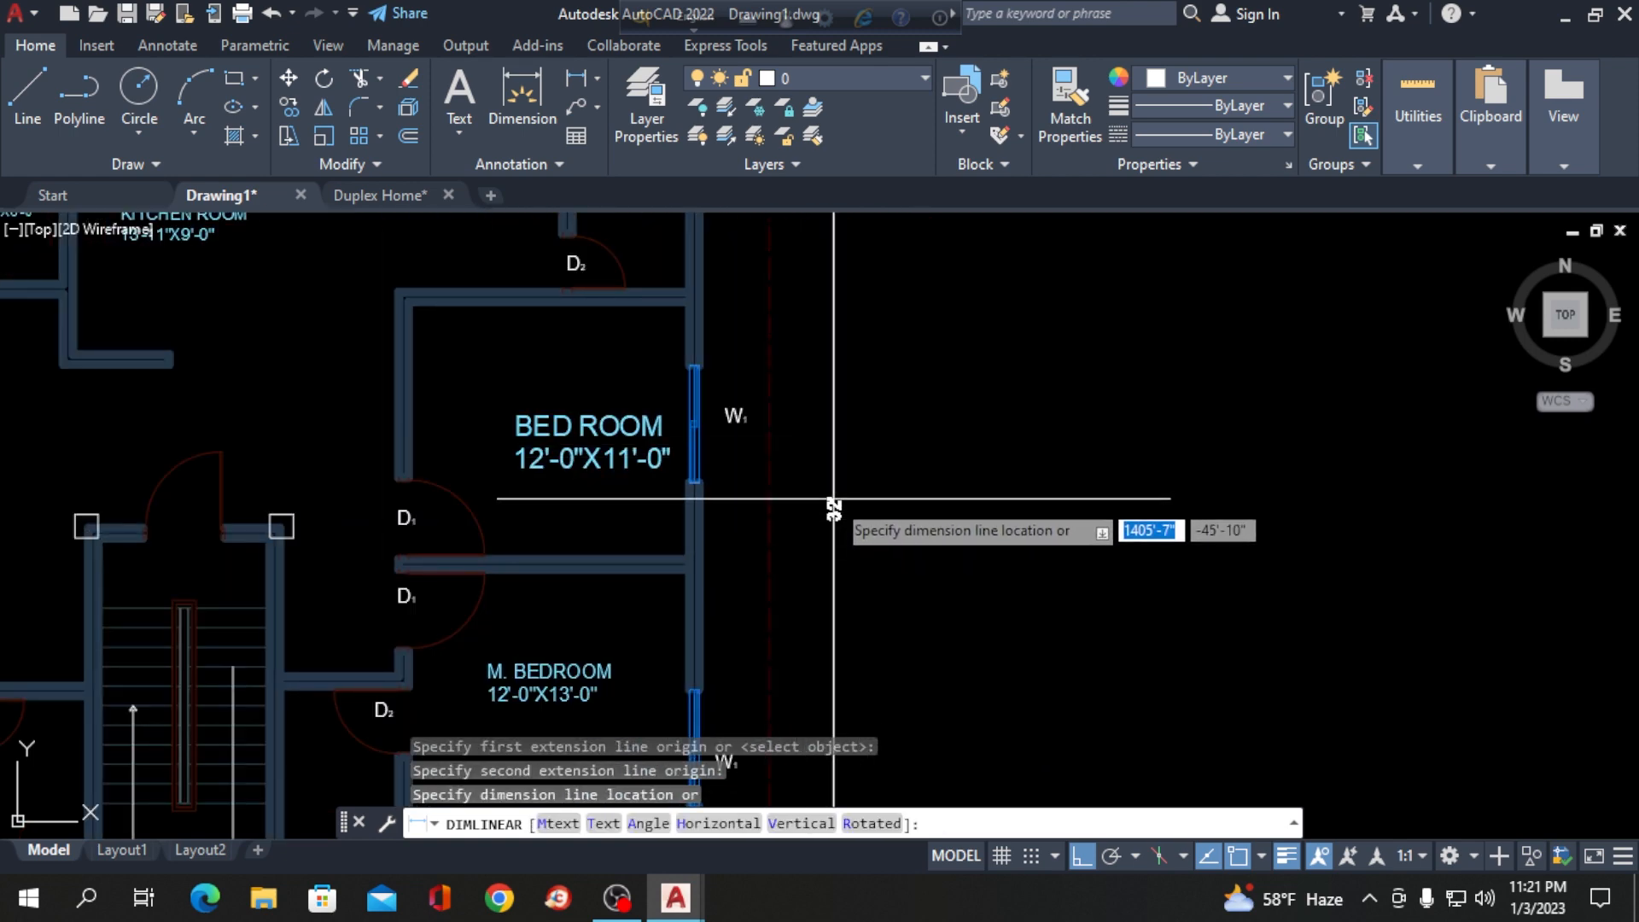
pyautogui.scroll(3, 854, 503)
pyautogui.click(798, 484)
pyautogui.scroll(-6, 604, 469)
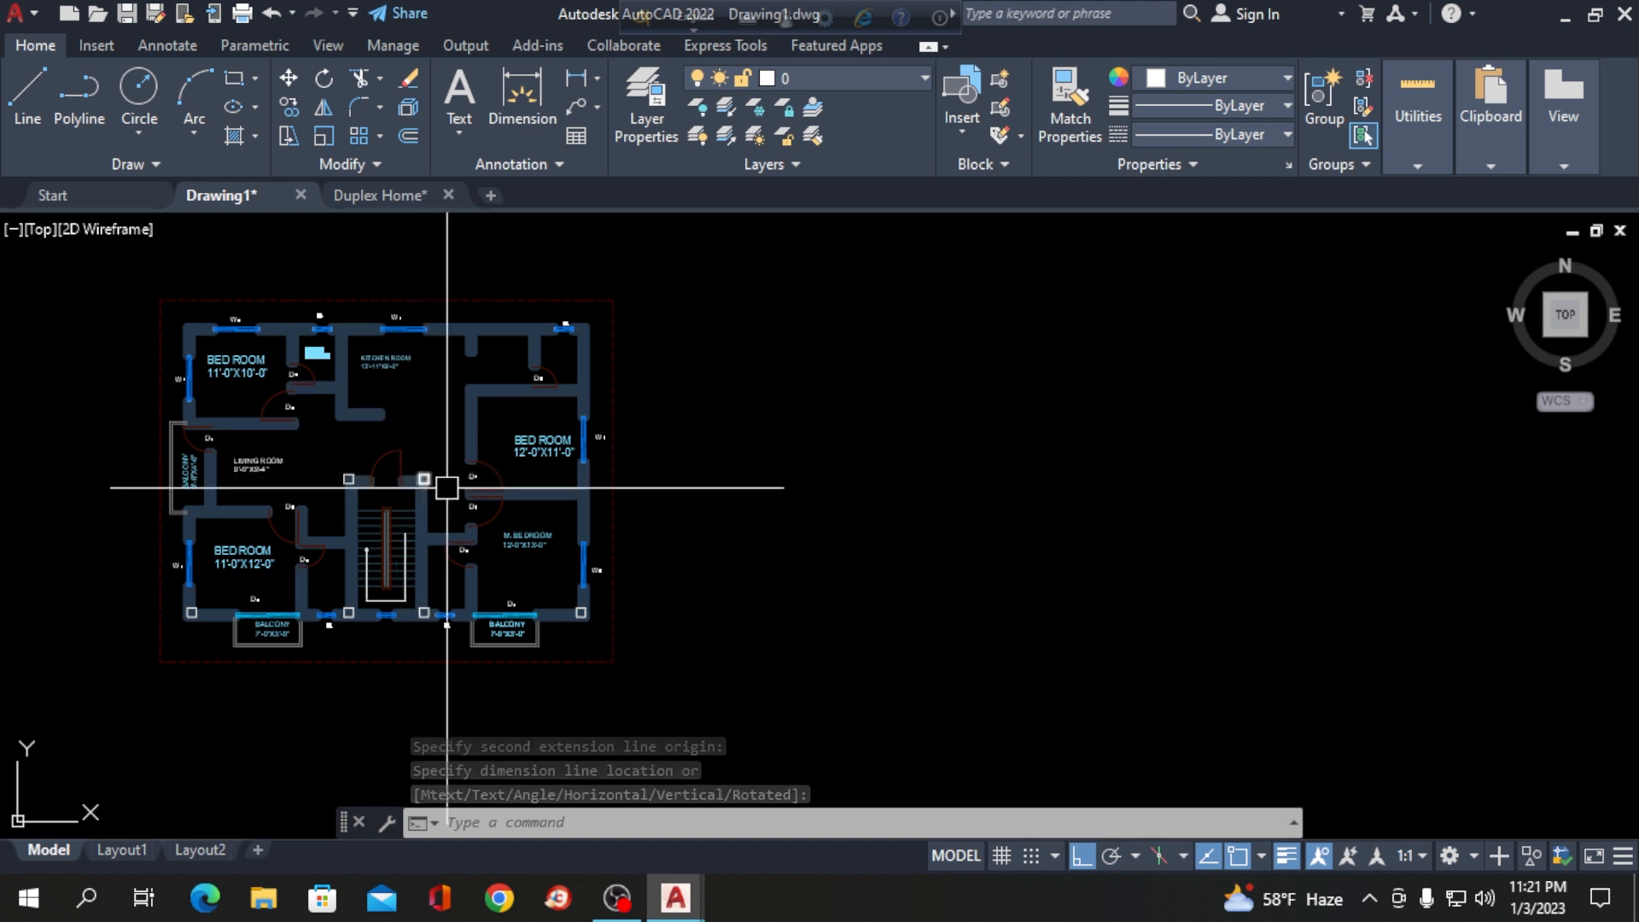
# Copy the staircase's upper-right square from its upper-right corner horizontally to the outer face of the right outer wall.
pyautogui.scroll(2, 512, 529)
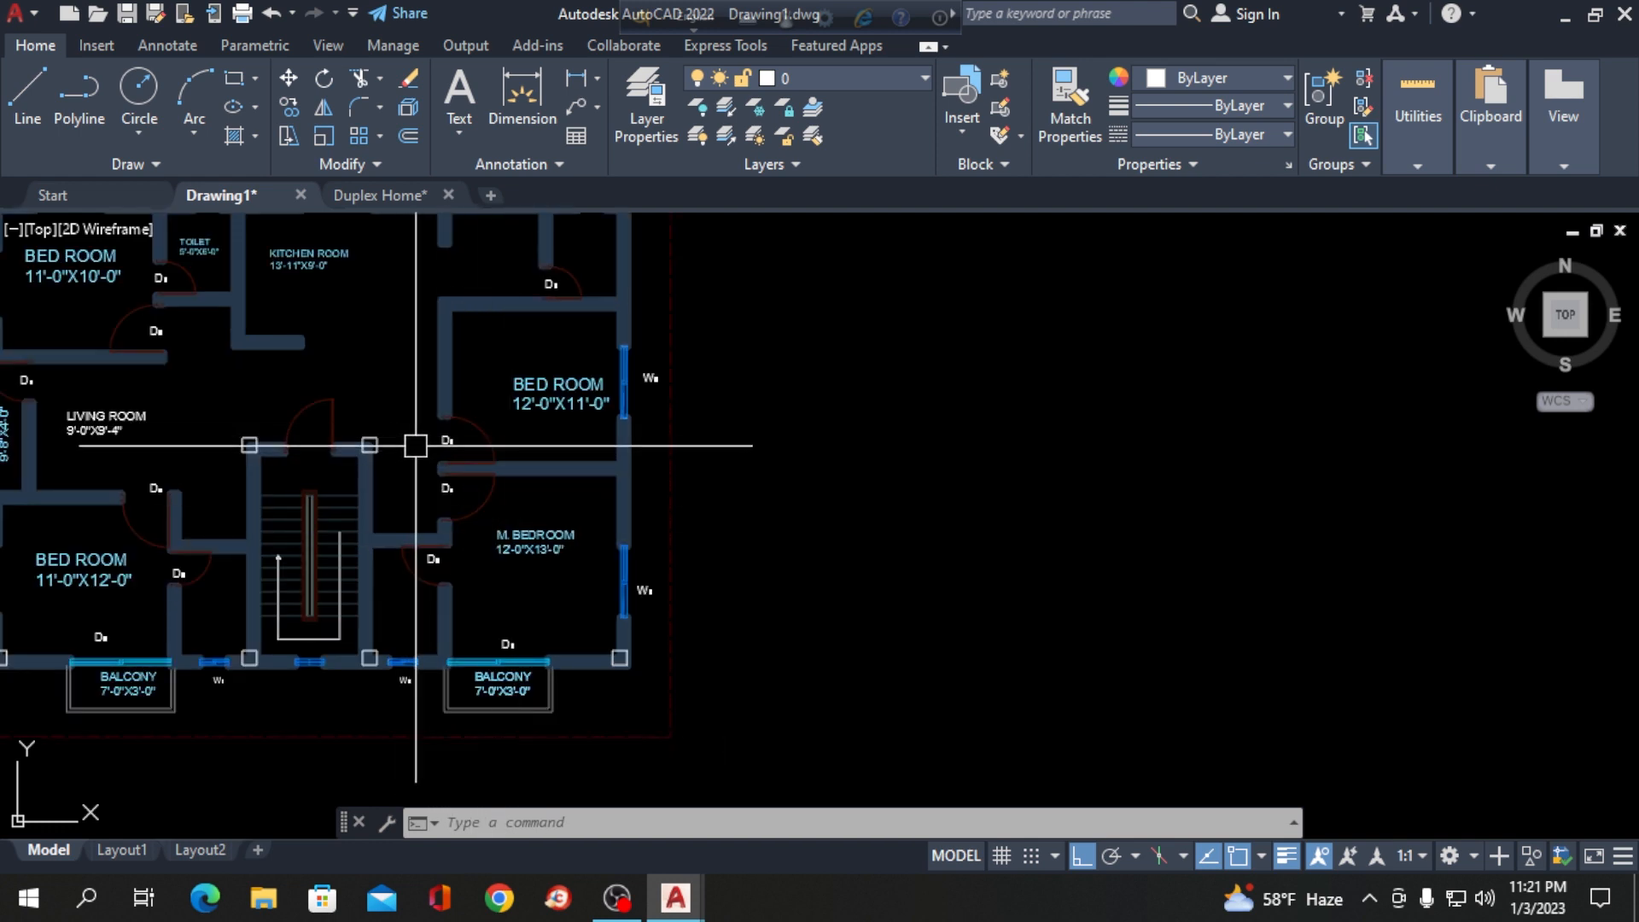
pyautogui.scroll(-2, 582, 444)
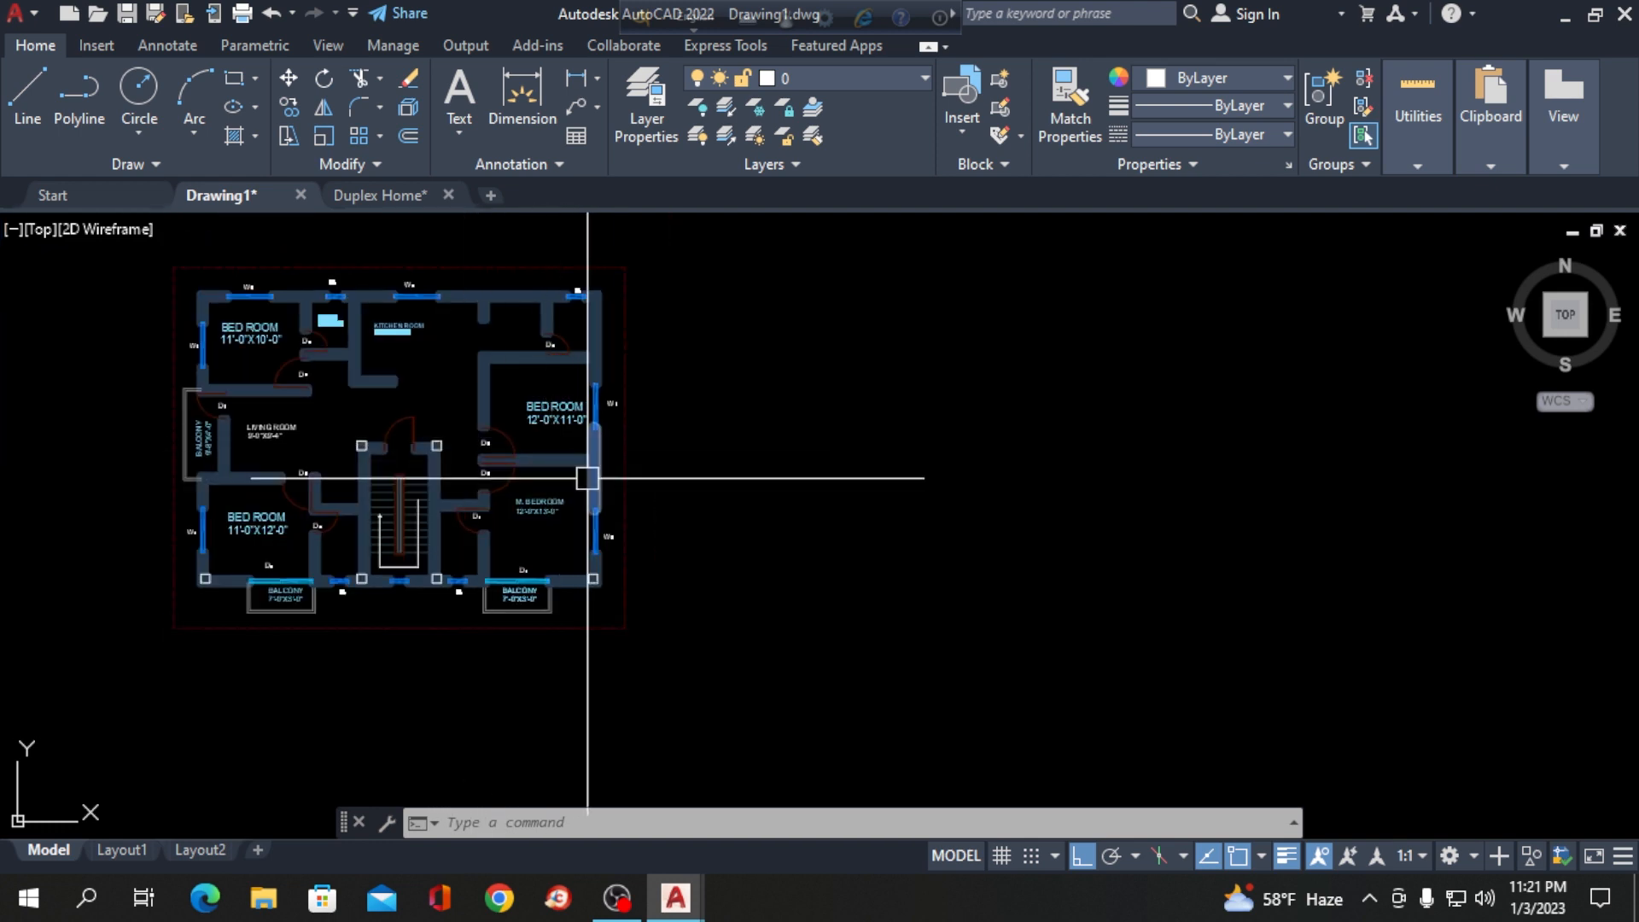
pyautogui.scroll(2, 547, 483)
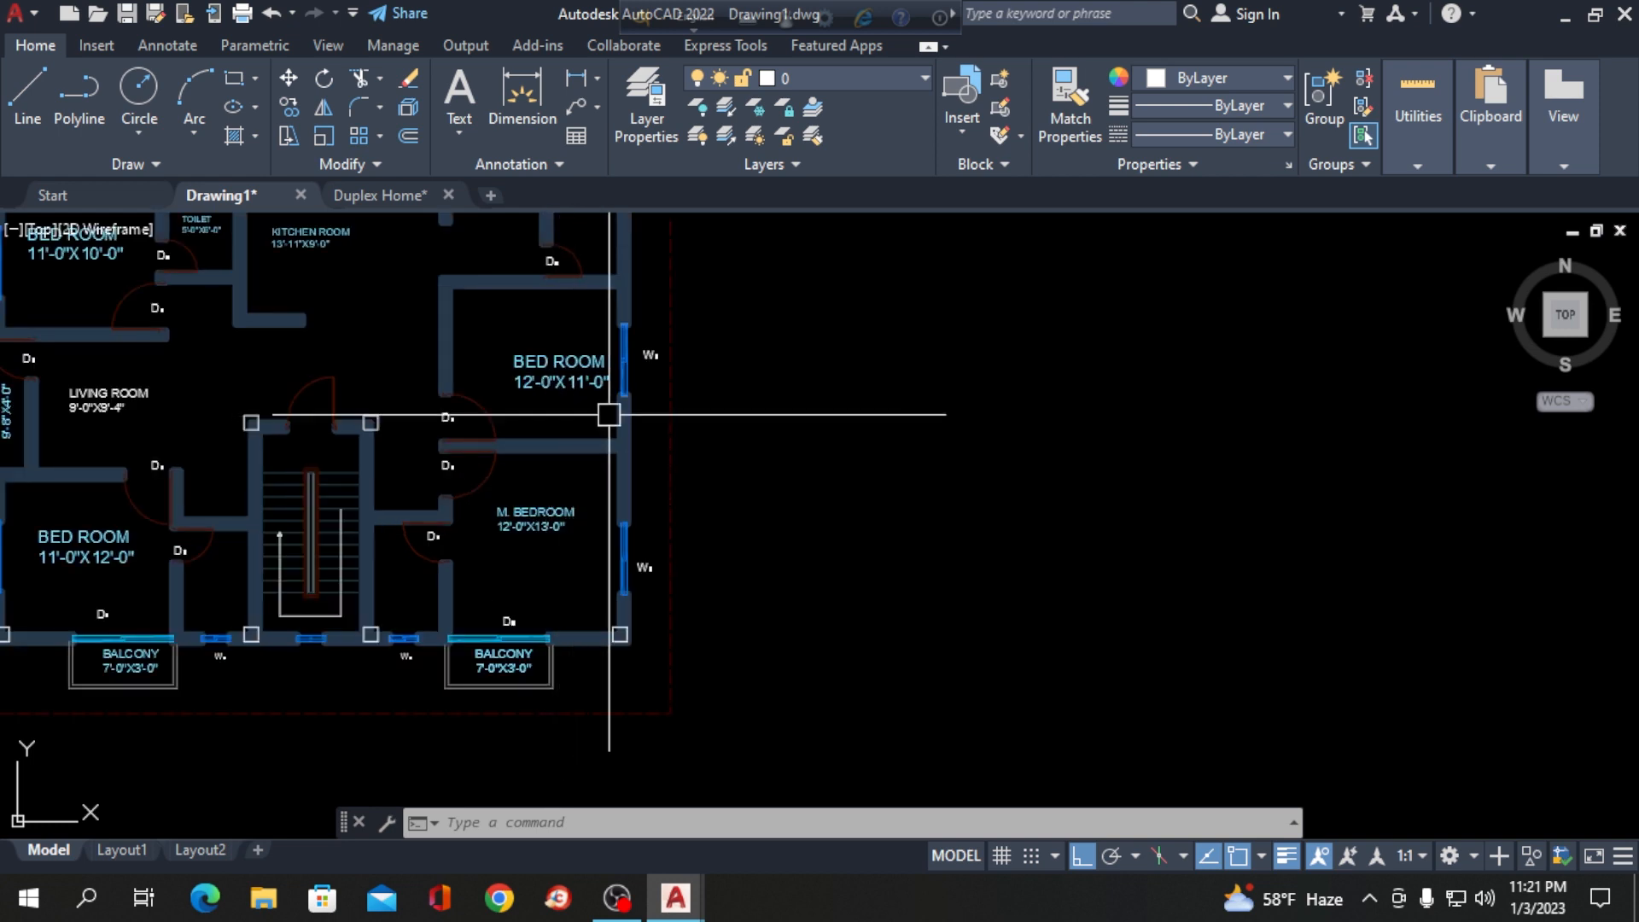
pyautogui.scroll(3, 333, 406)
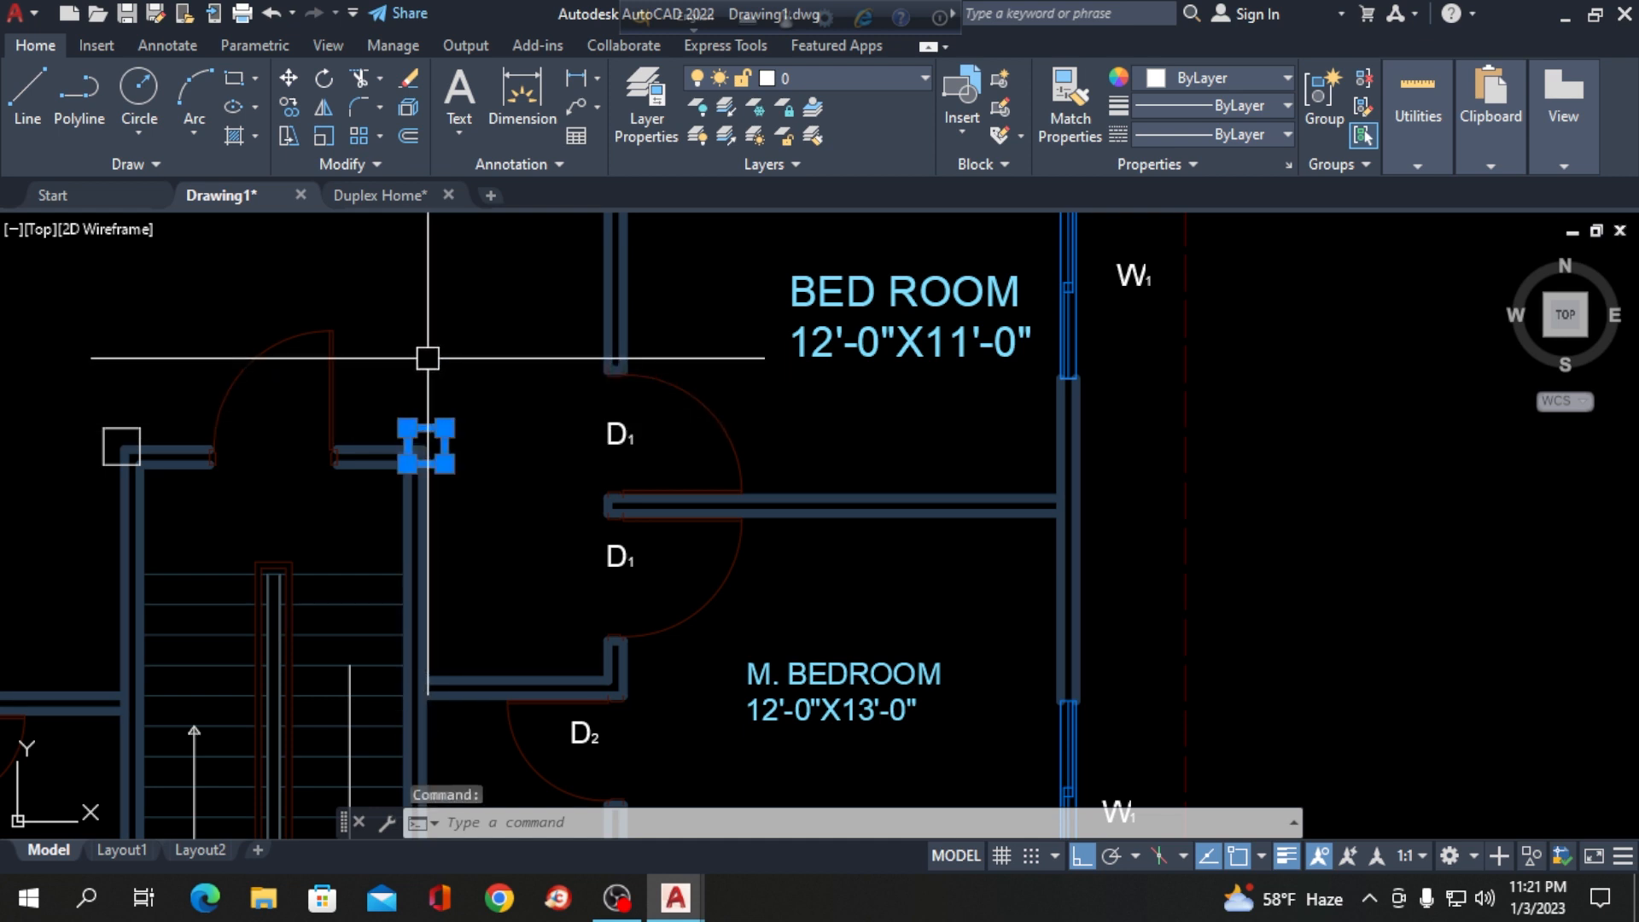
pyautogui.write('o')
pyautogui.press('Return')
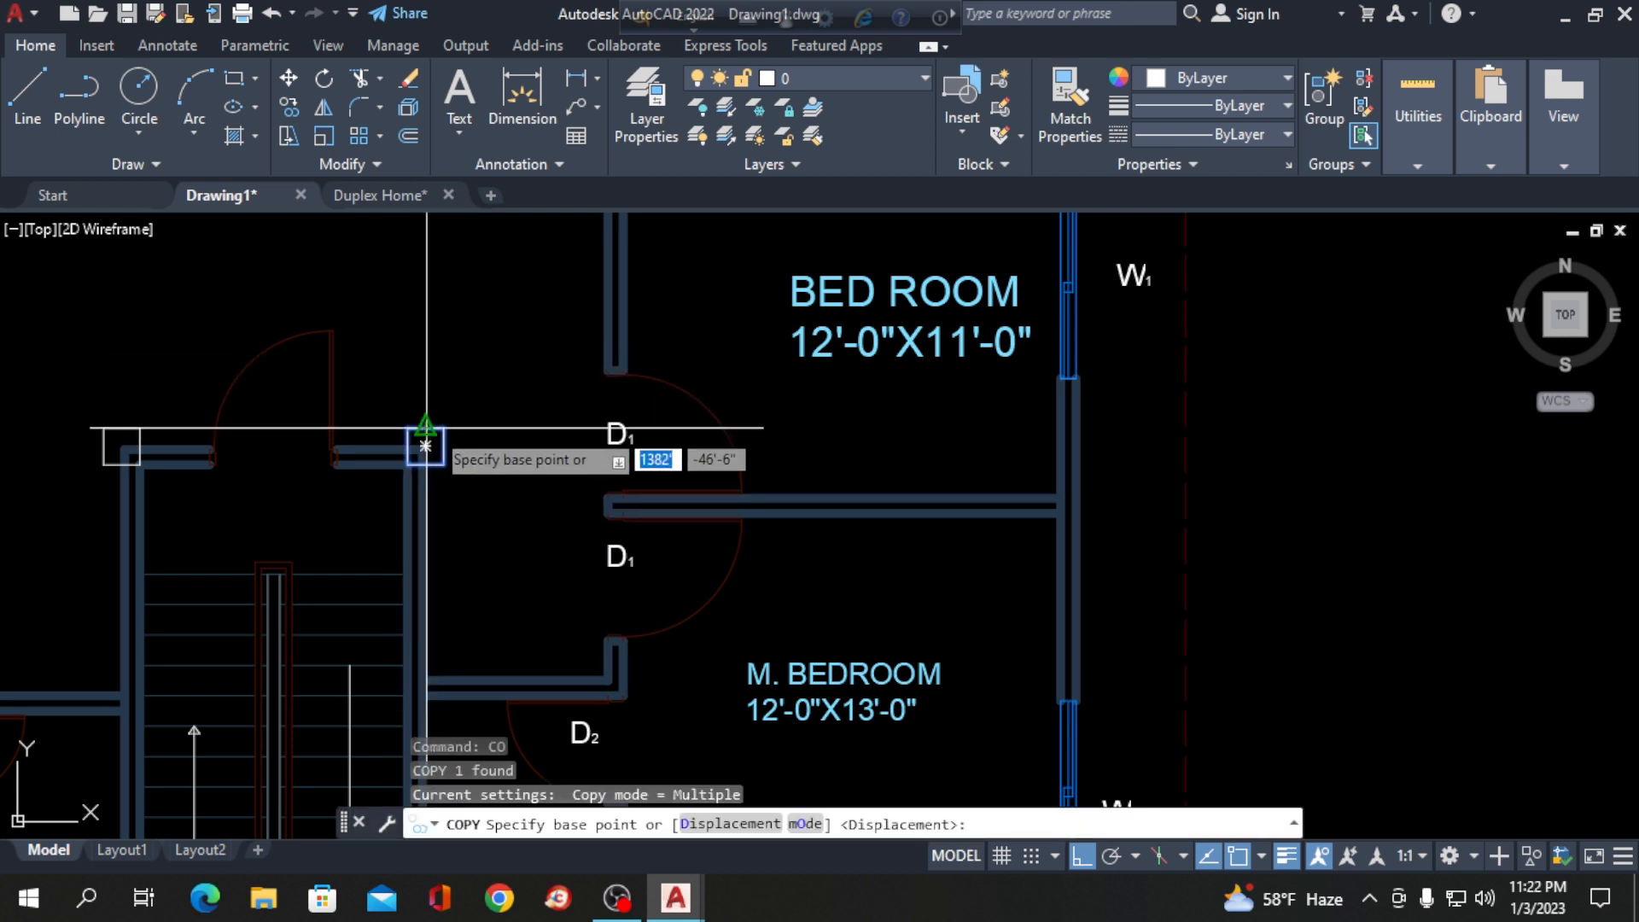
pyautogui.click(444, 427)
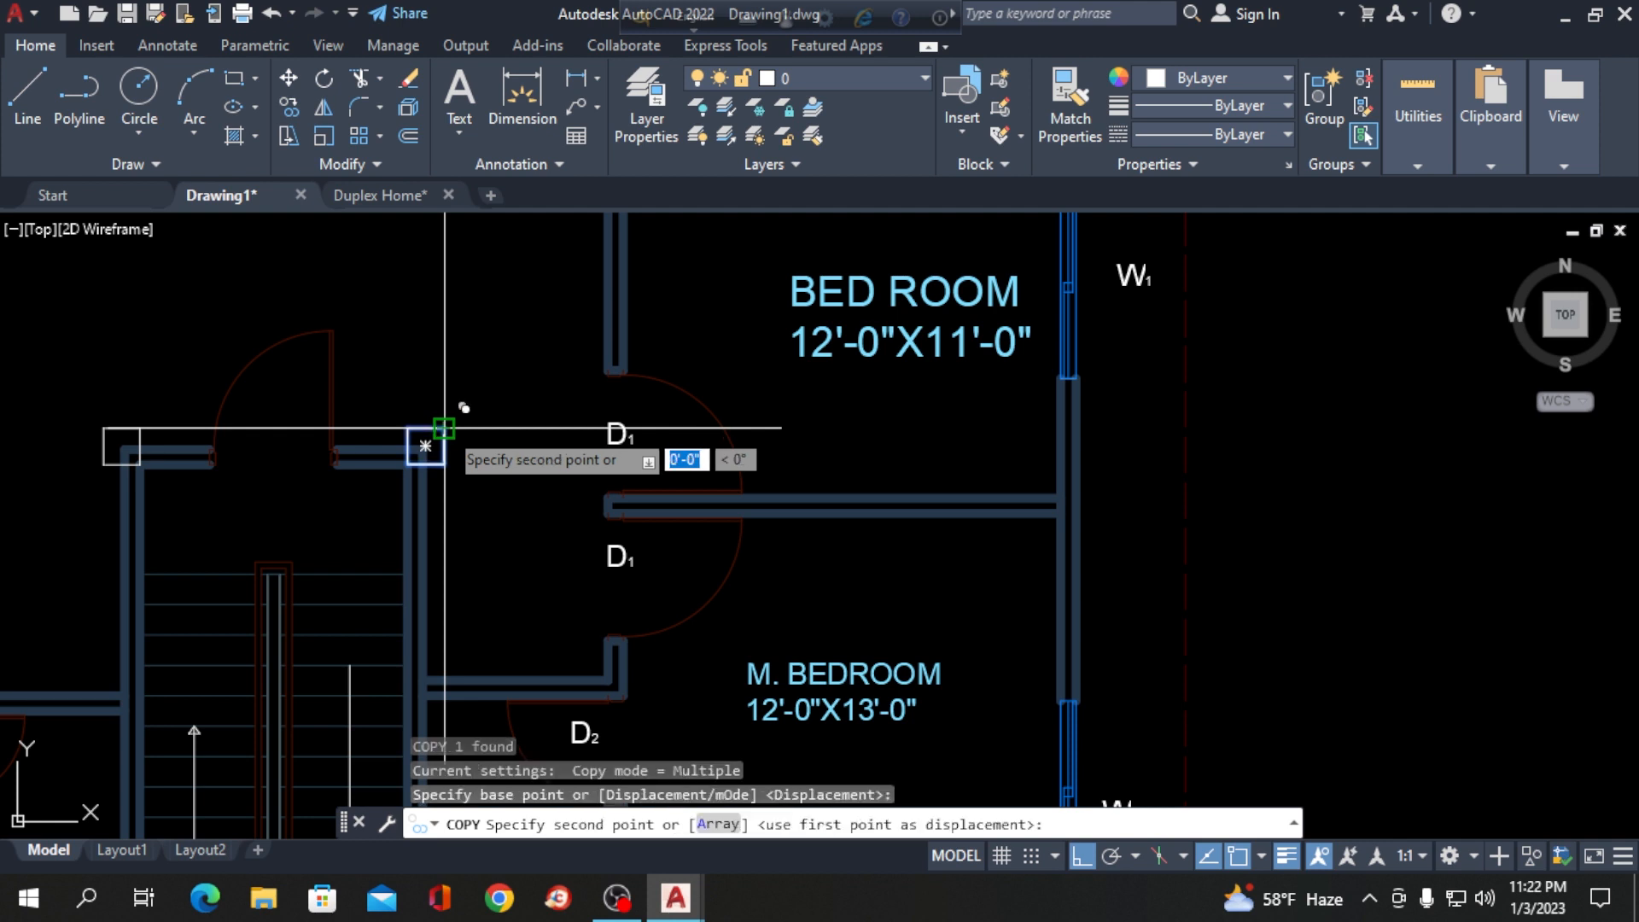
pyautogui.click(1071, 427)
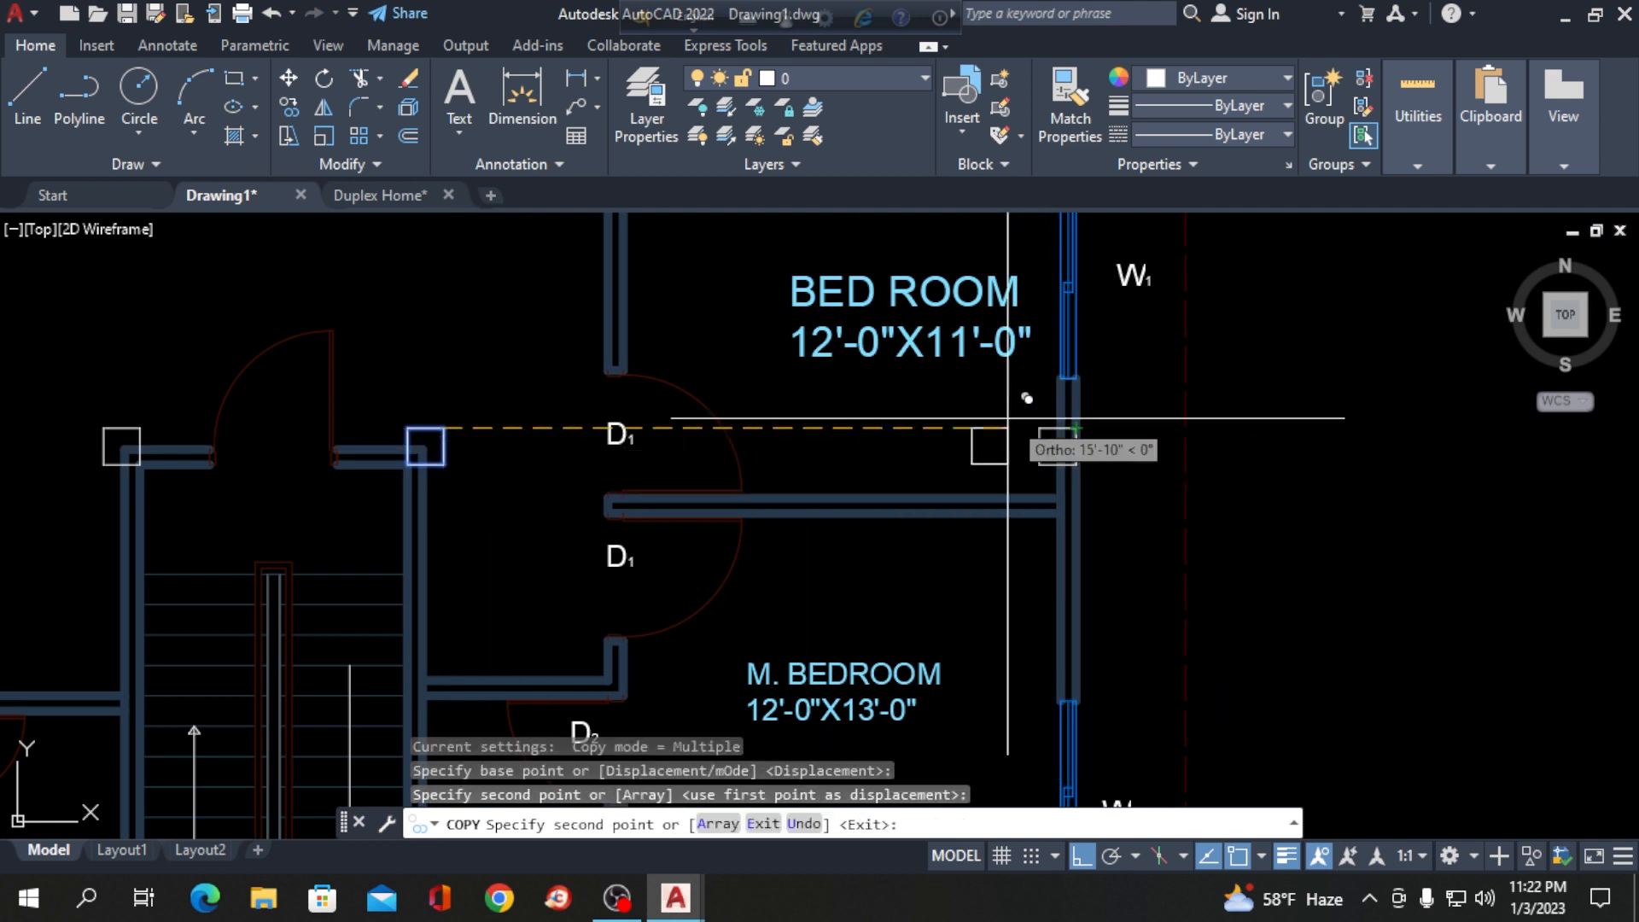
pyautogui.press('Return')
pyautogui.scroll(-5, 580, 452)
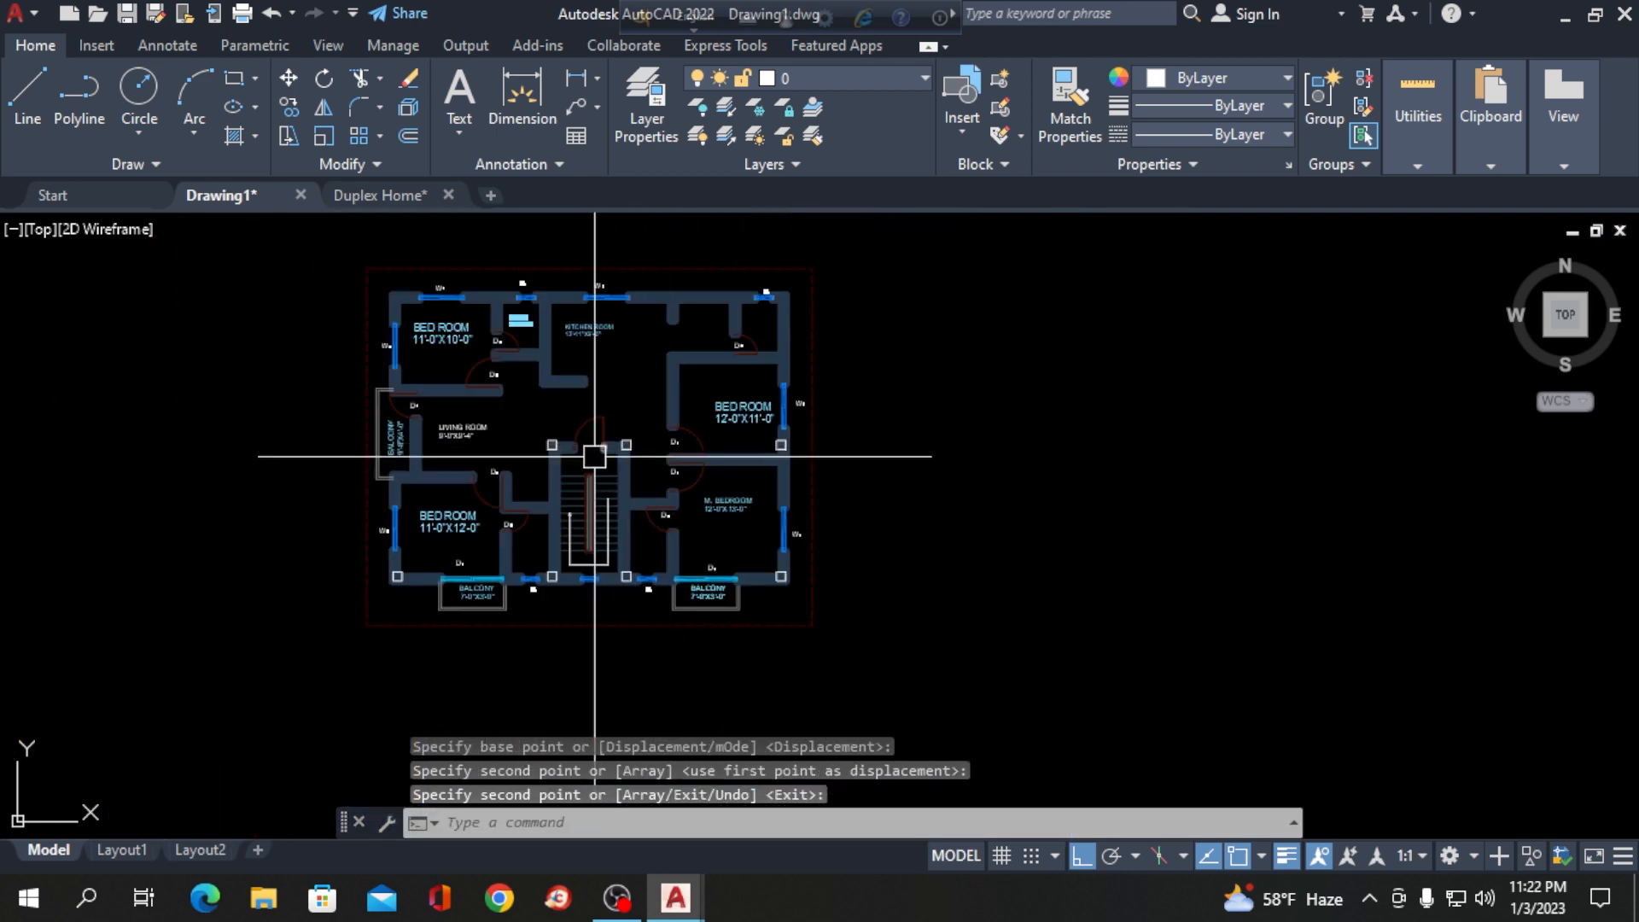
# Measure with a linear dimension from the right wall's middle square up to the plan's upper-right outer corner.
pyautogui.click(559, 68)
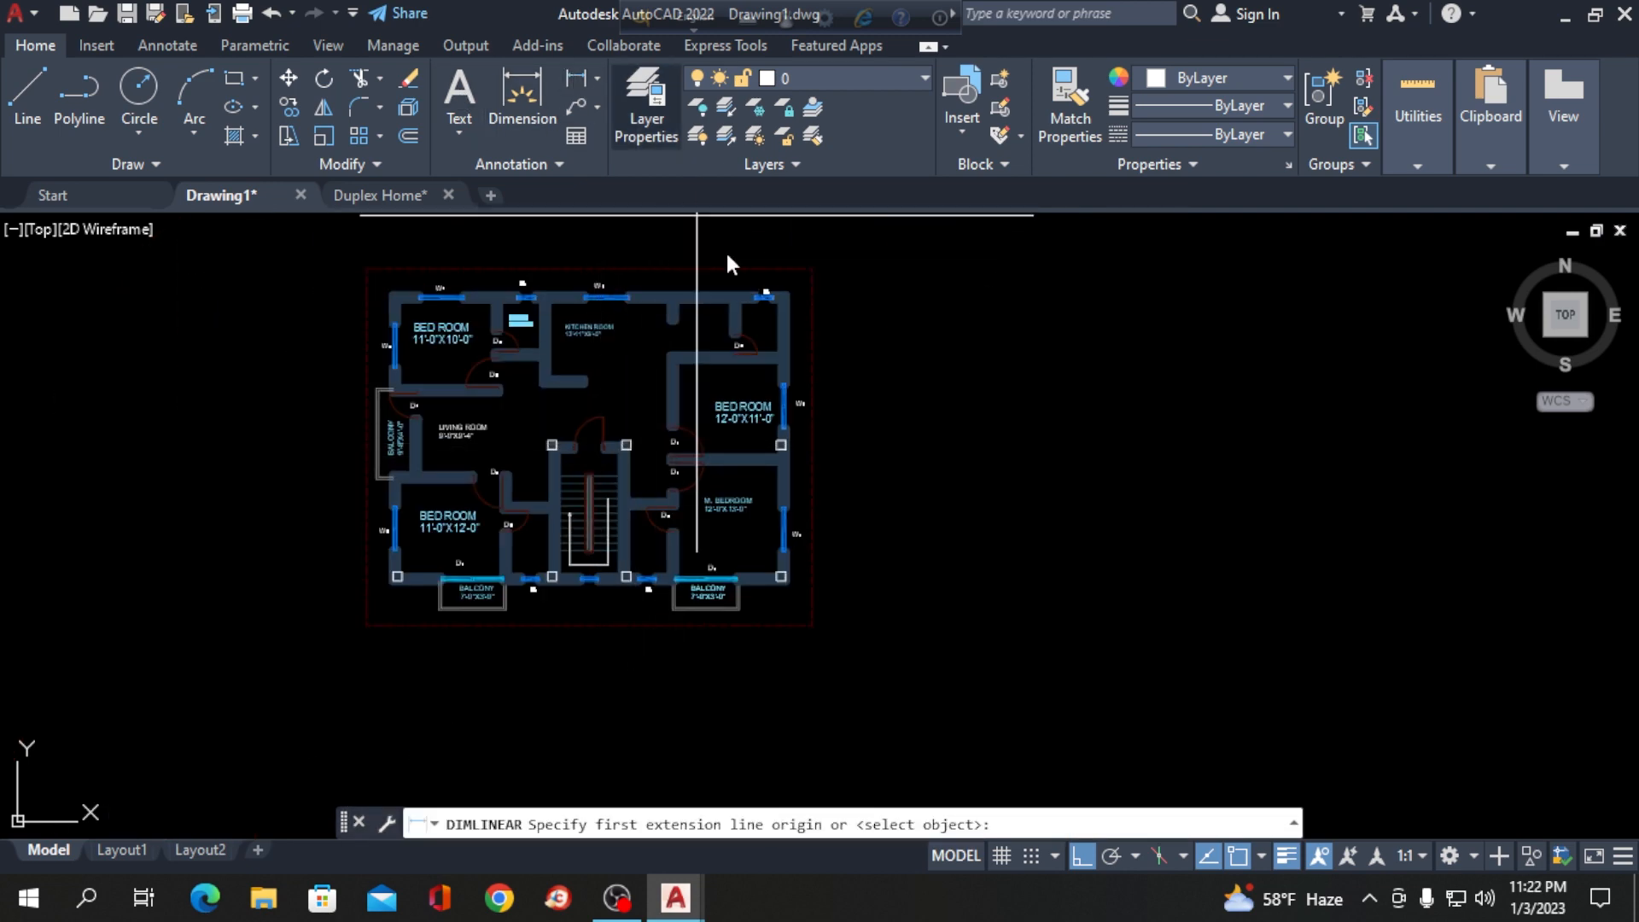
pyautogui.scroll(5, 773, 461)
pyautogui.click(766, 459)
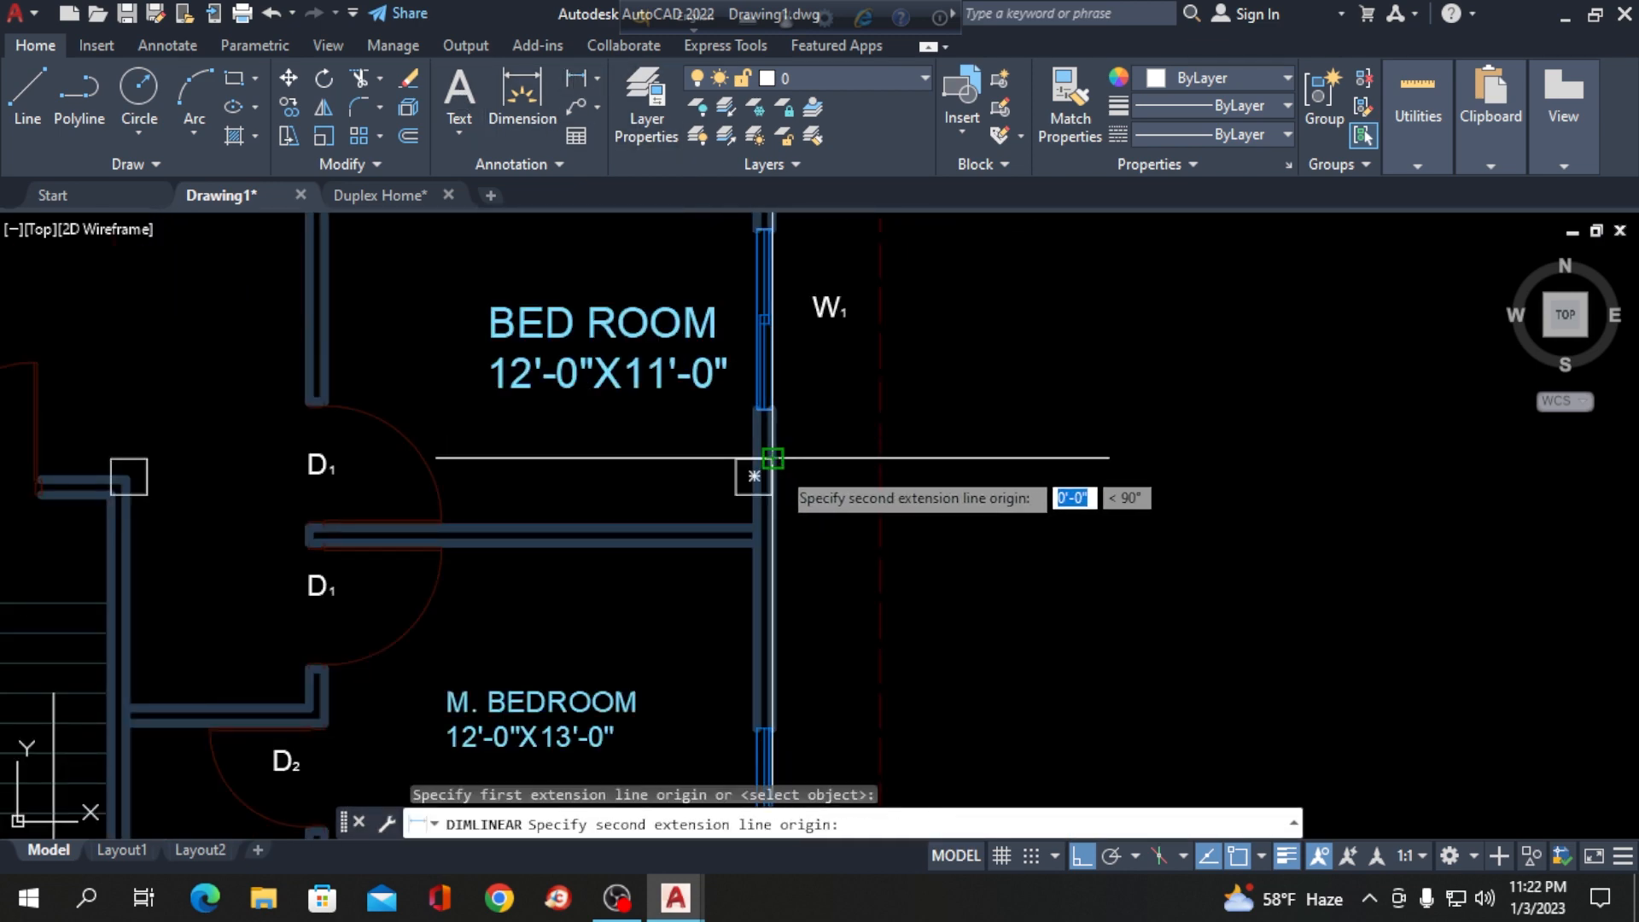
pyautogui.scroll(-6, 773, 458)
pyautogui.scroll(4, 769, 323)
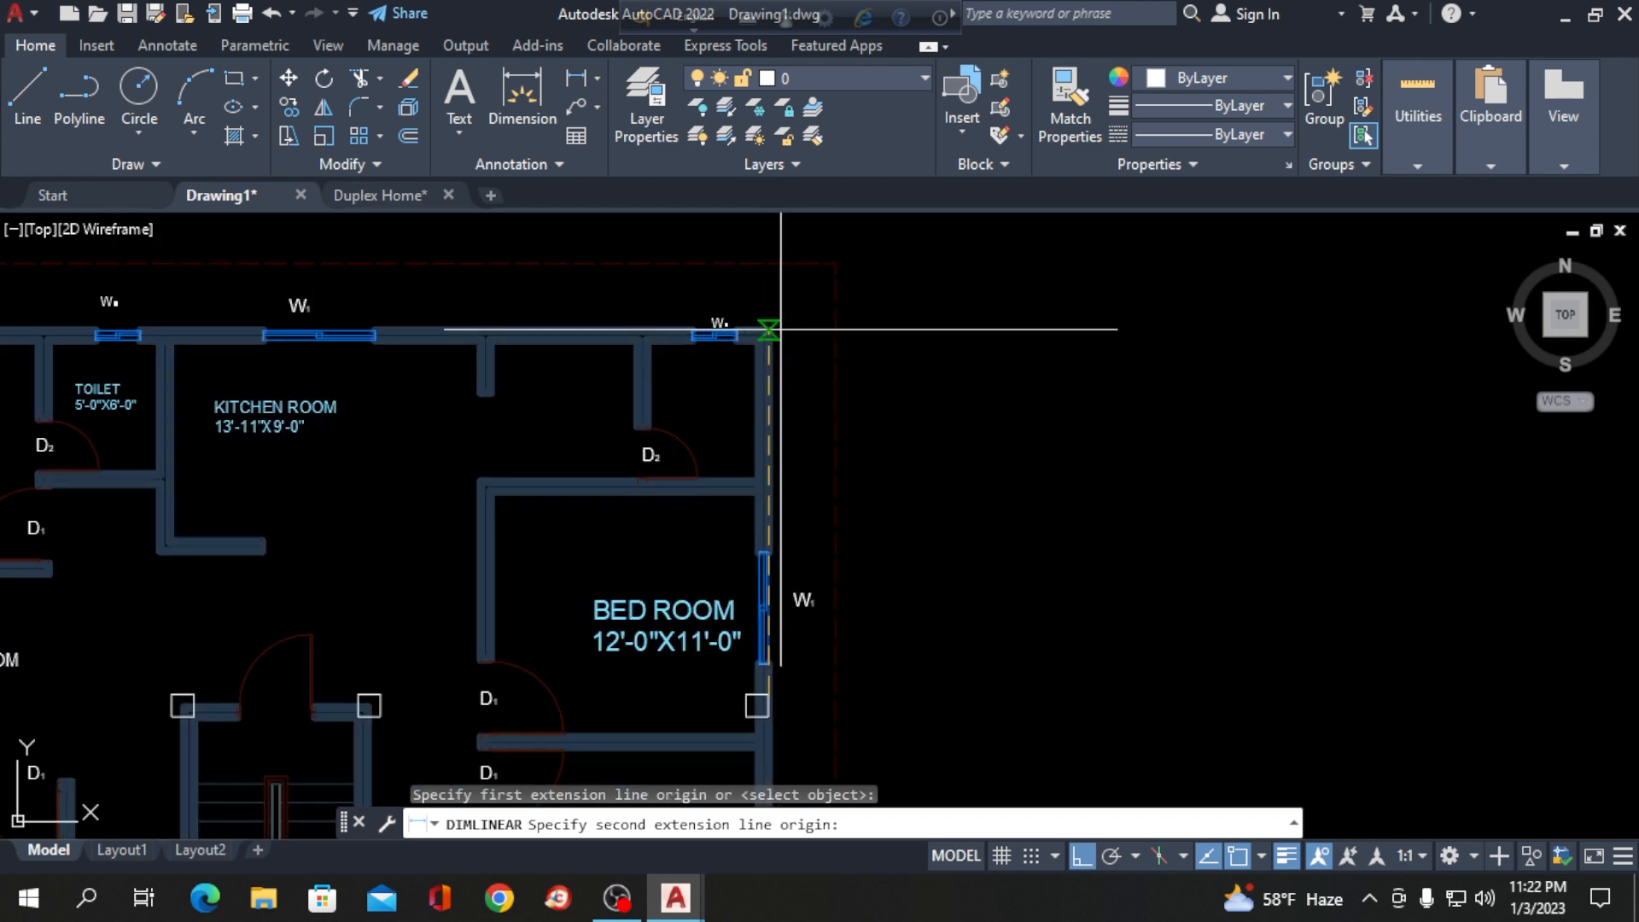
pyautogui.click(772, 329)
pyautogui.scroll(-5, 837, 384)
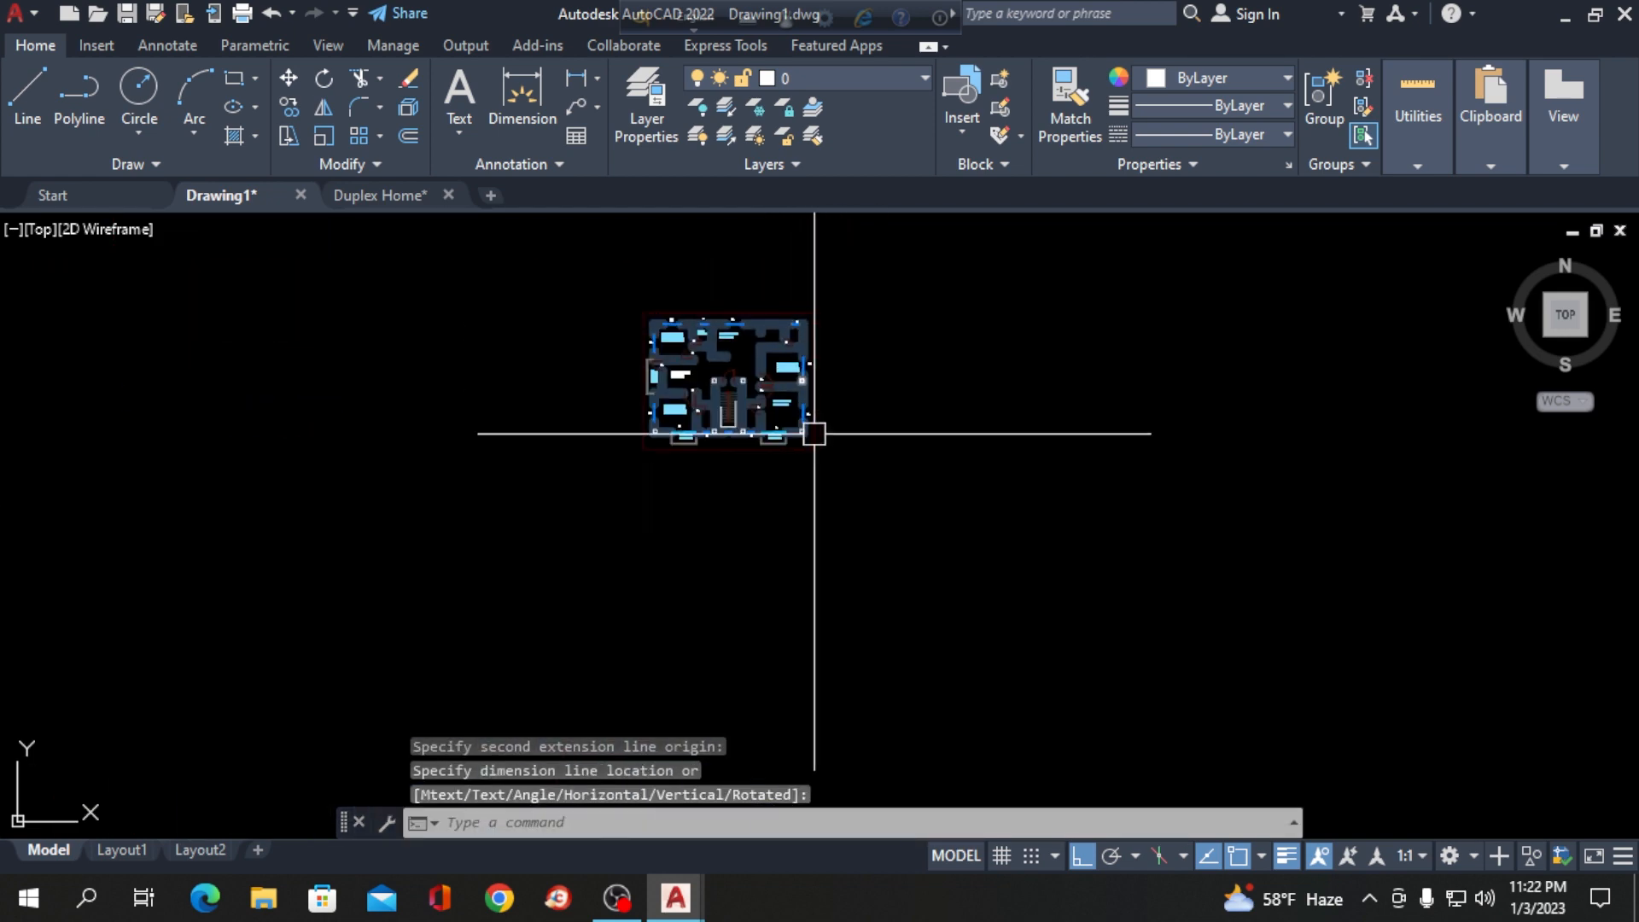
# Measure with a linear dimension between the right wall's middle square and the square at the master bedroom's lower outer corner.
pyautogui.scroll(5, 813, 434)
pyautogui.scroll(-2, 683, 608)
pyautogui.scroll(6, 733, 406)
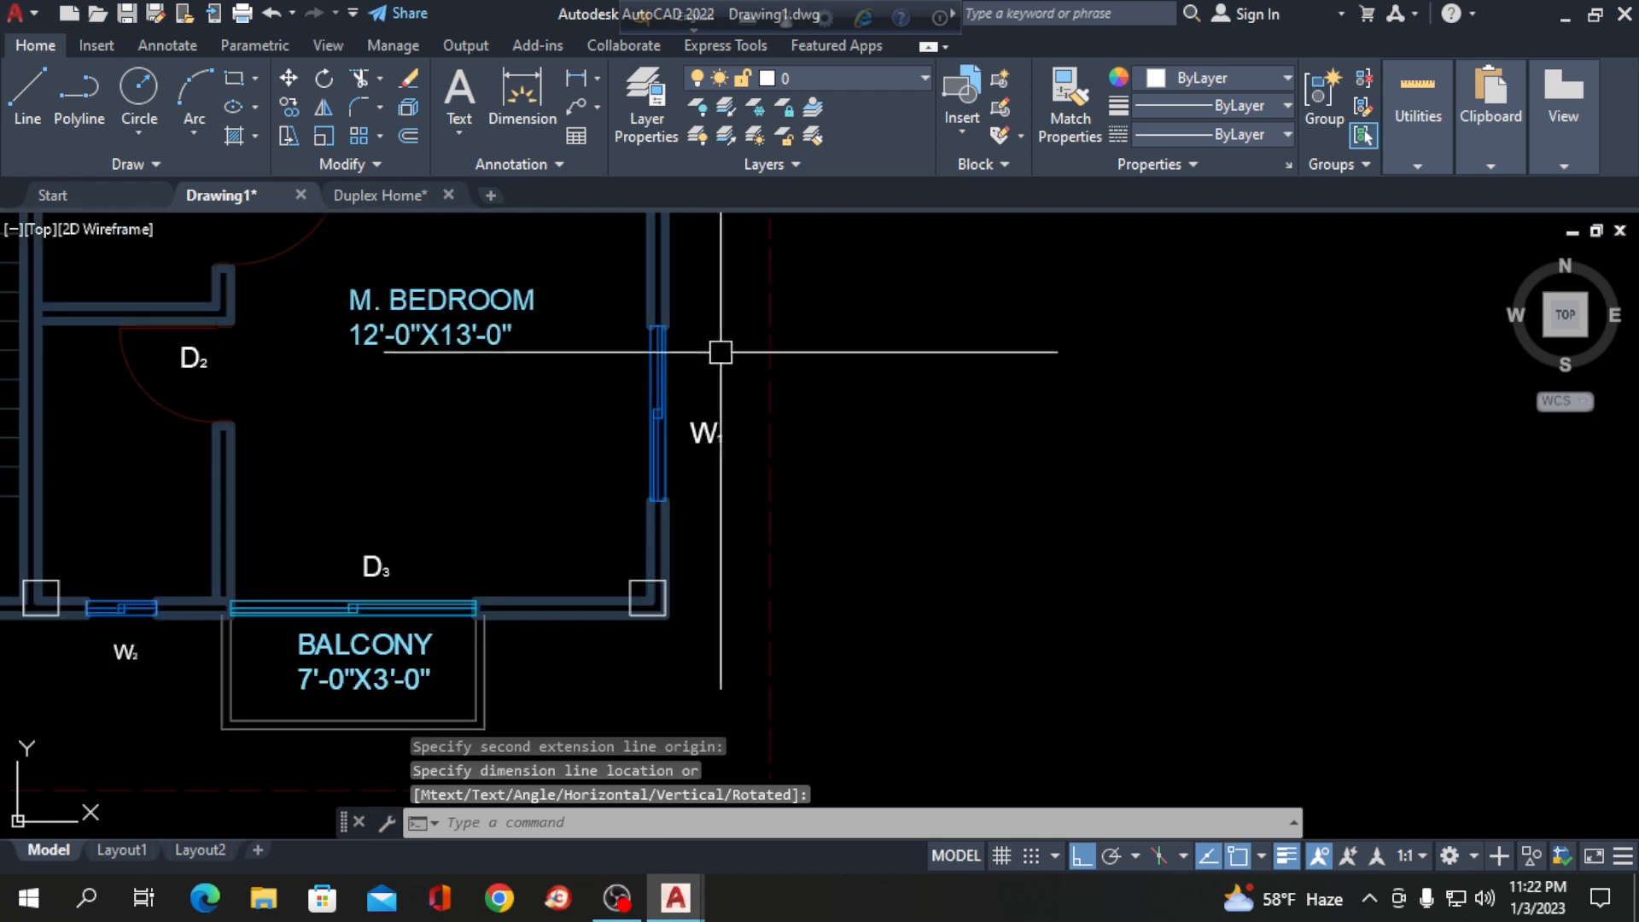
pyautogui.press('space')
pyautogui.scroll(-5, 662, 632)
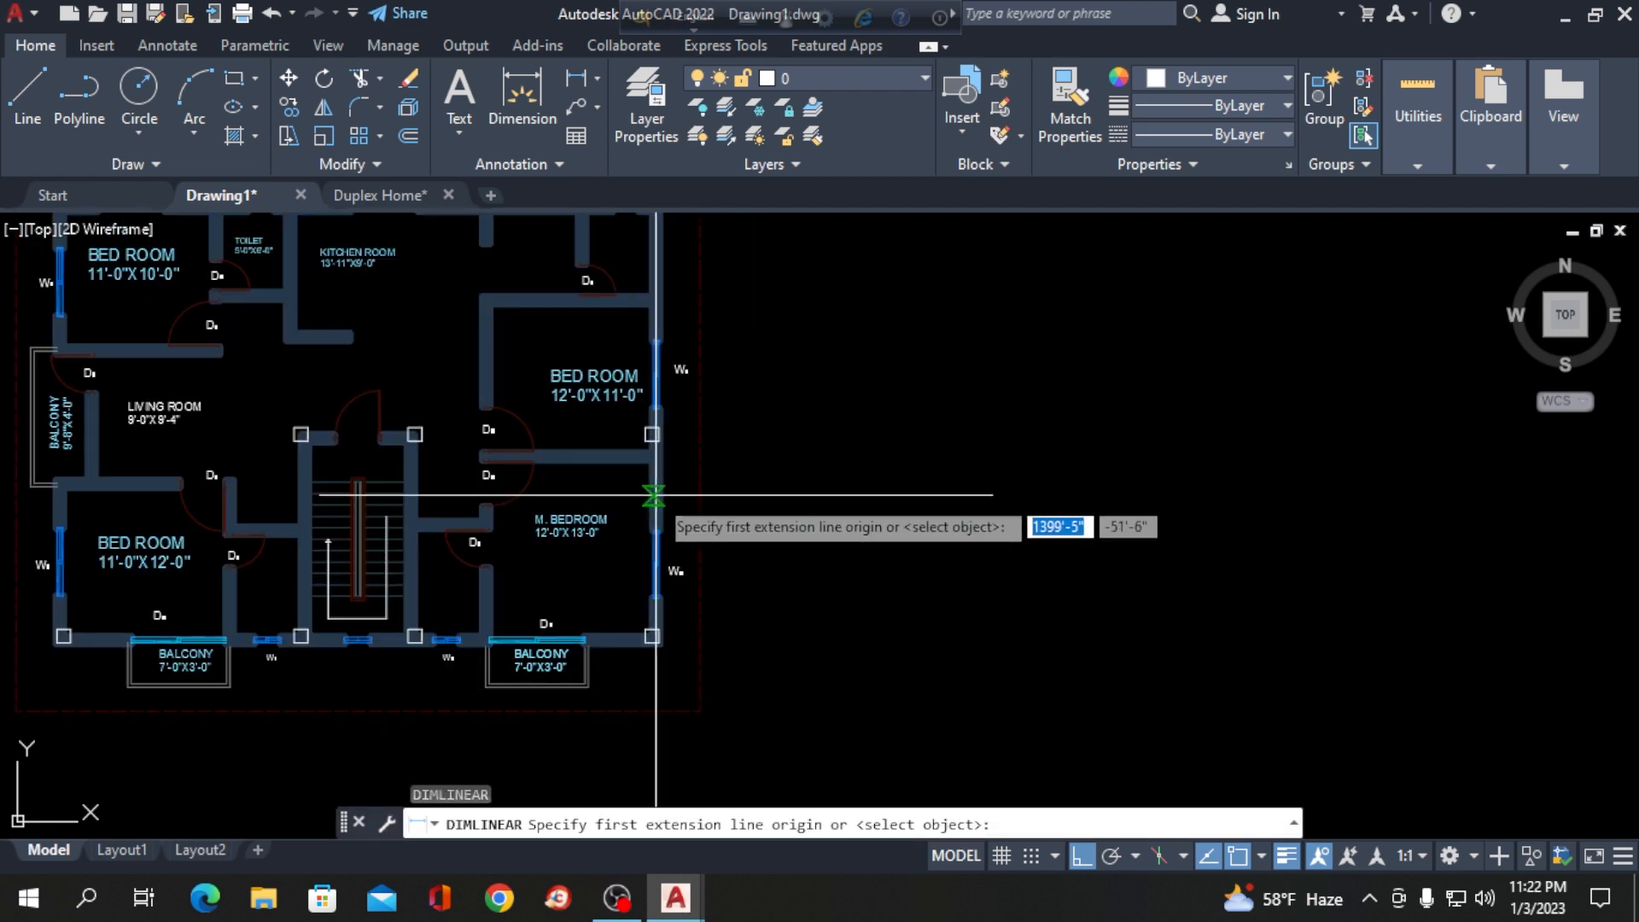
pyautogui.scroll(5, 664, 441)
pyautogui.click(637, 435)
pyautogui.scroll(-4, 647, 524)
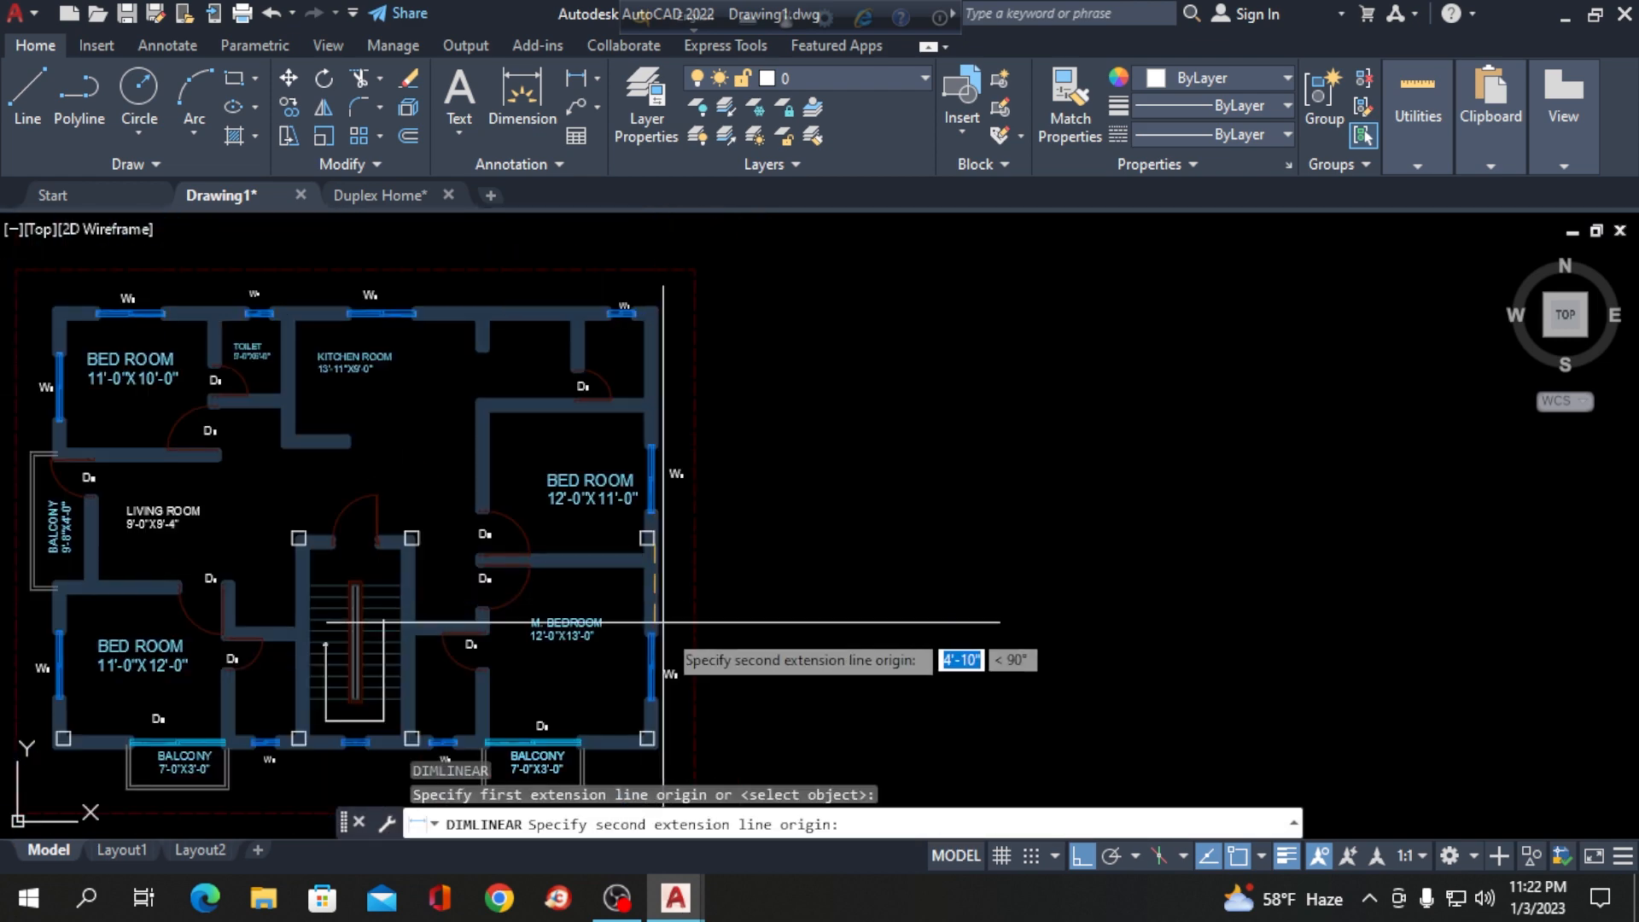
pyautogui.scroll(6, 581, 718)
pyautogui.click(572, 738)
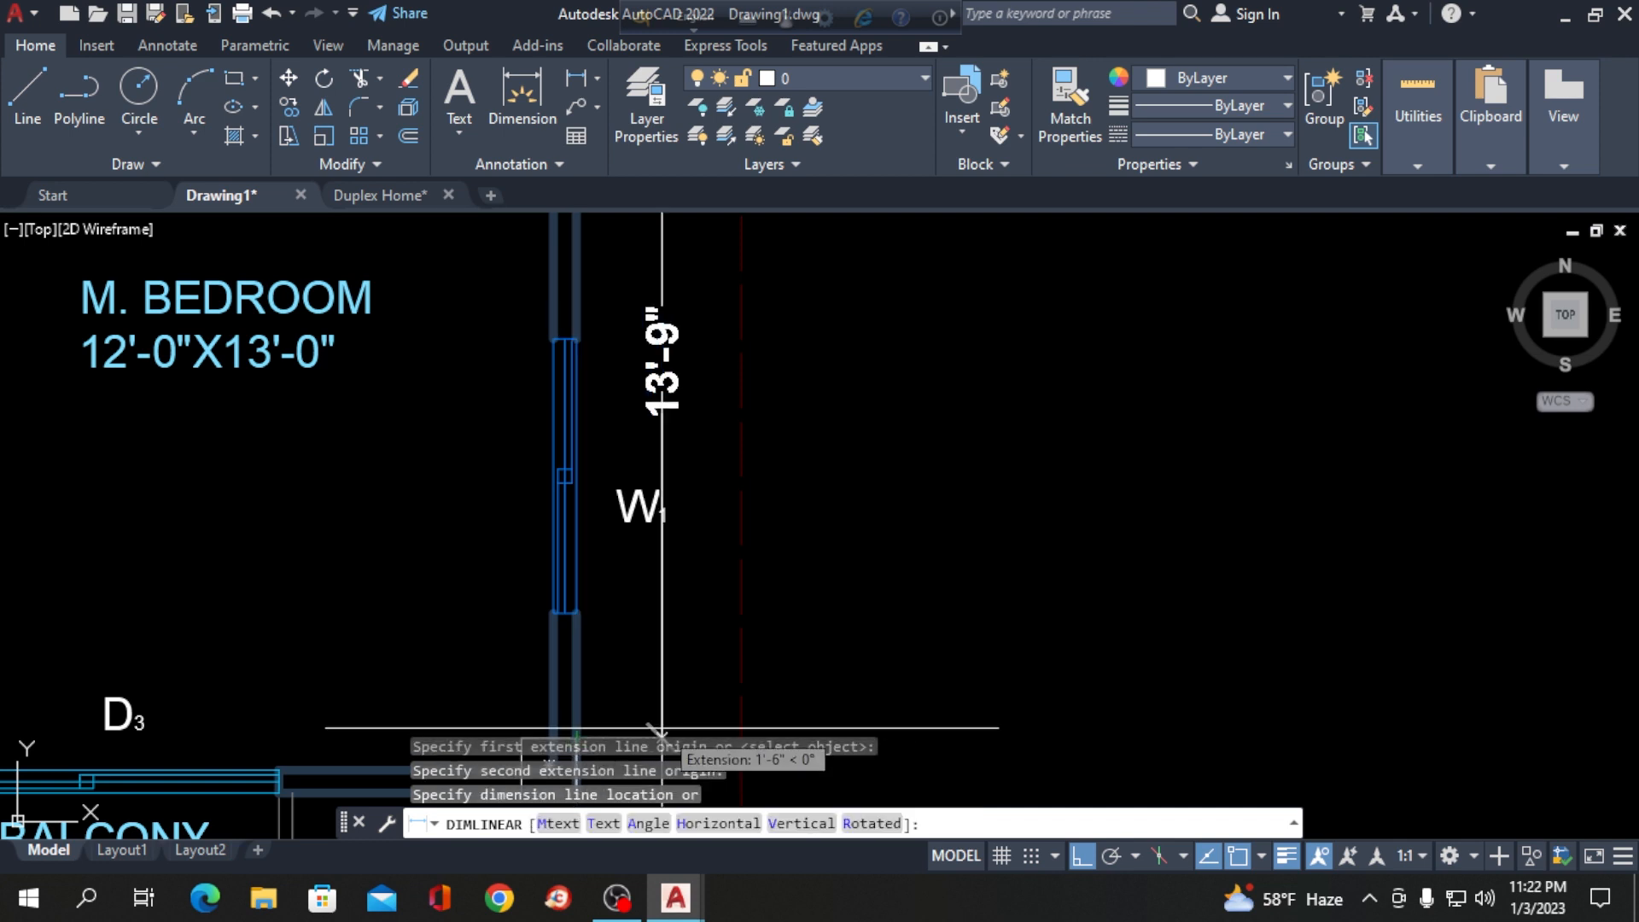
pyautogui.scroll(-5, 666, 674)
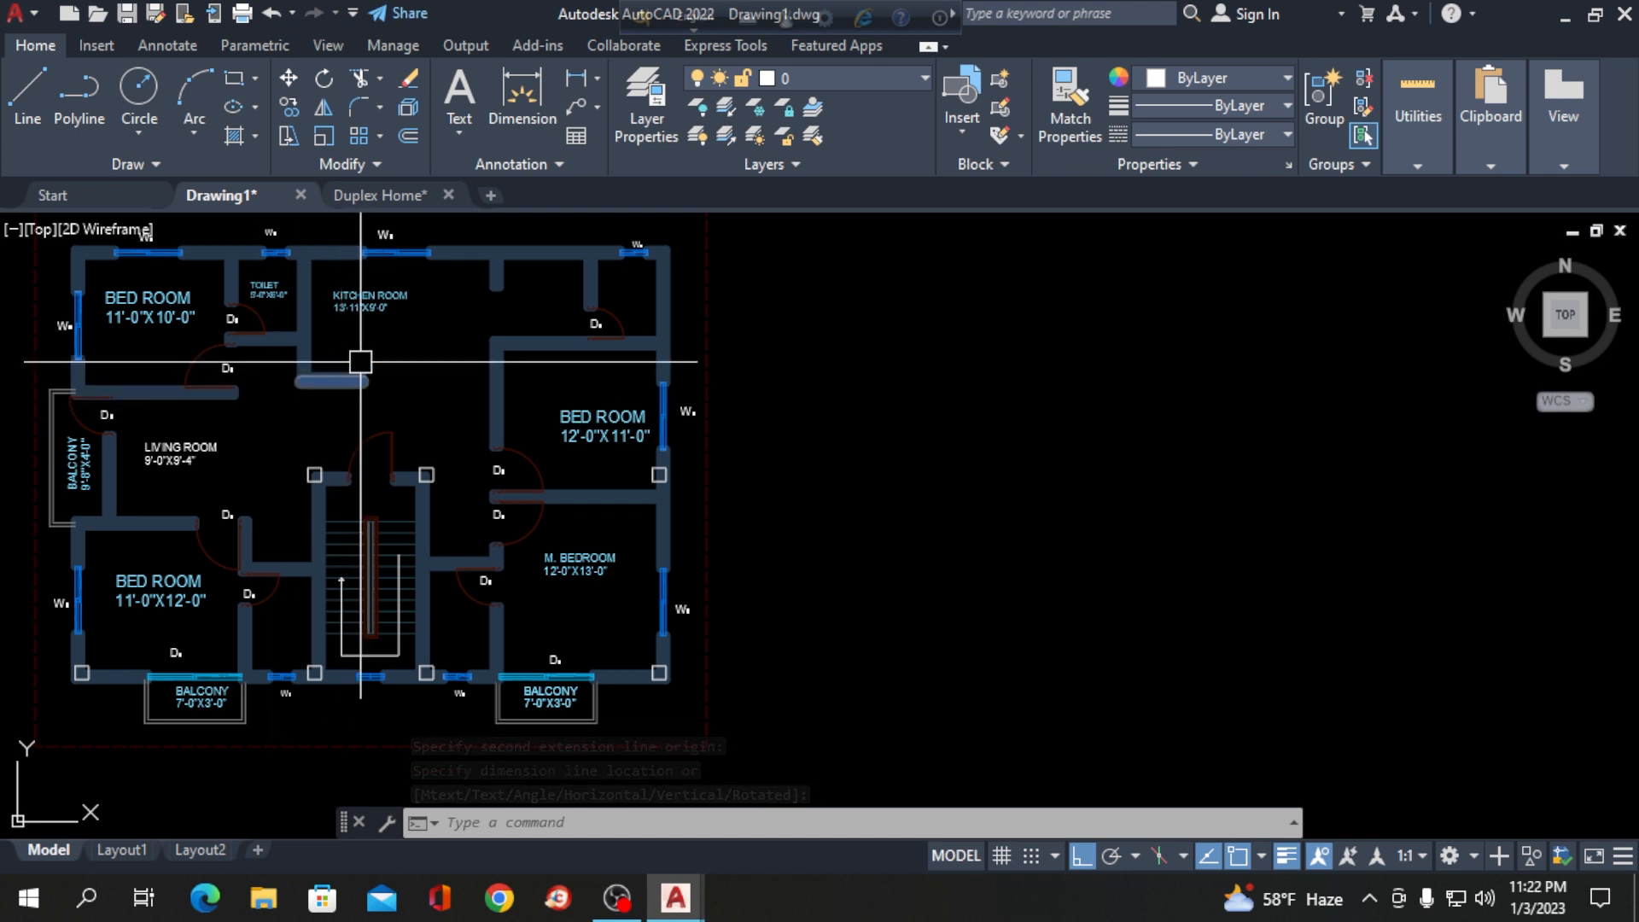
# Copy the staircase's upper-left square from its lower-left corner horizontally to the outer face line of the left outer wall, beside the living room balcony.
pyautogui.scroll(5, 292, 468)
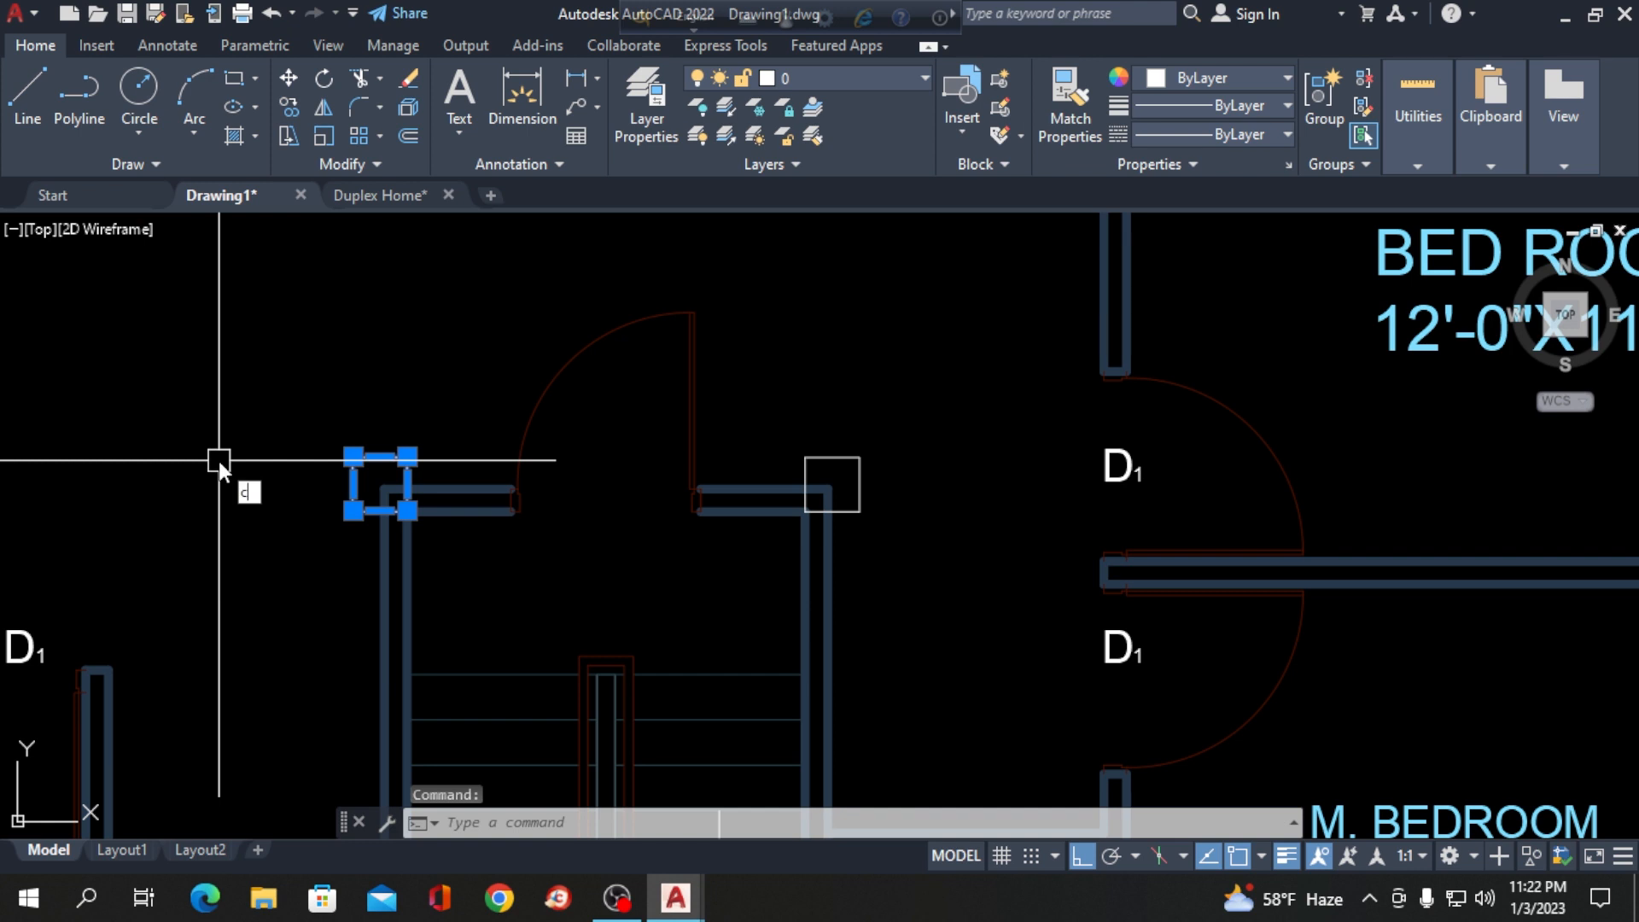
pyautogui.write('co')
pyautogui.press('Return')
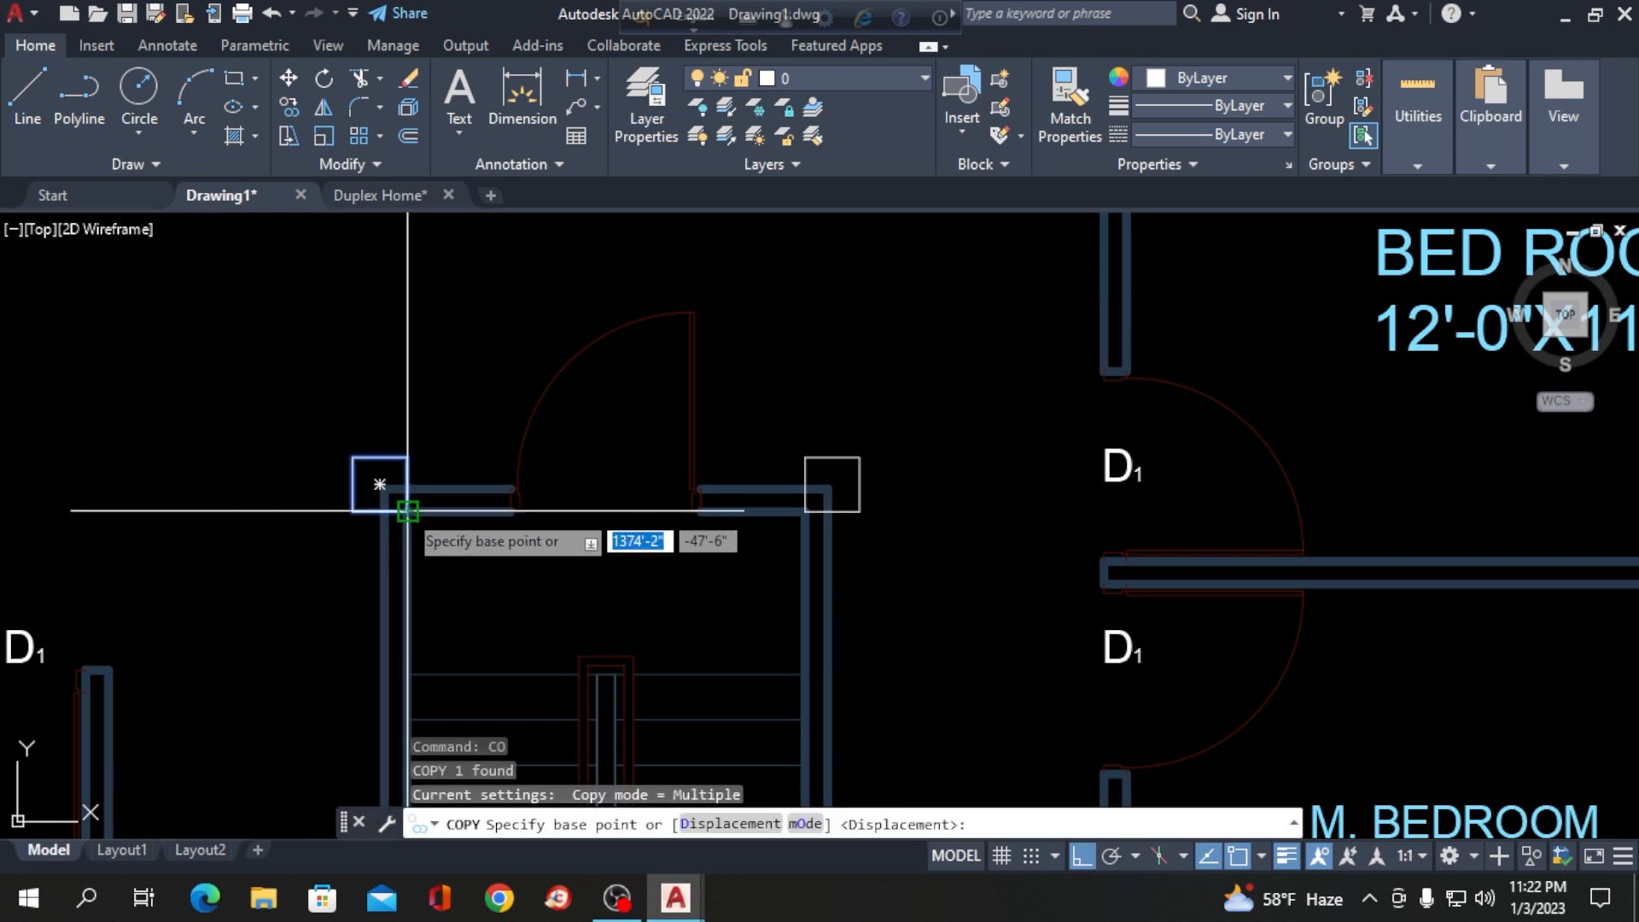
pyautogui.click(353, 511)
pyautogui.scroll(-5, 366, 506)
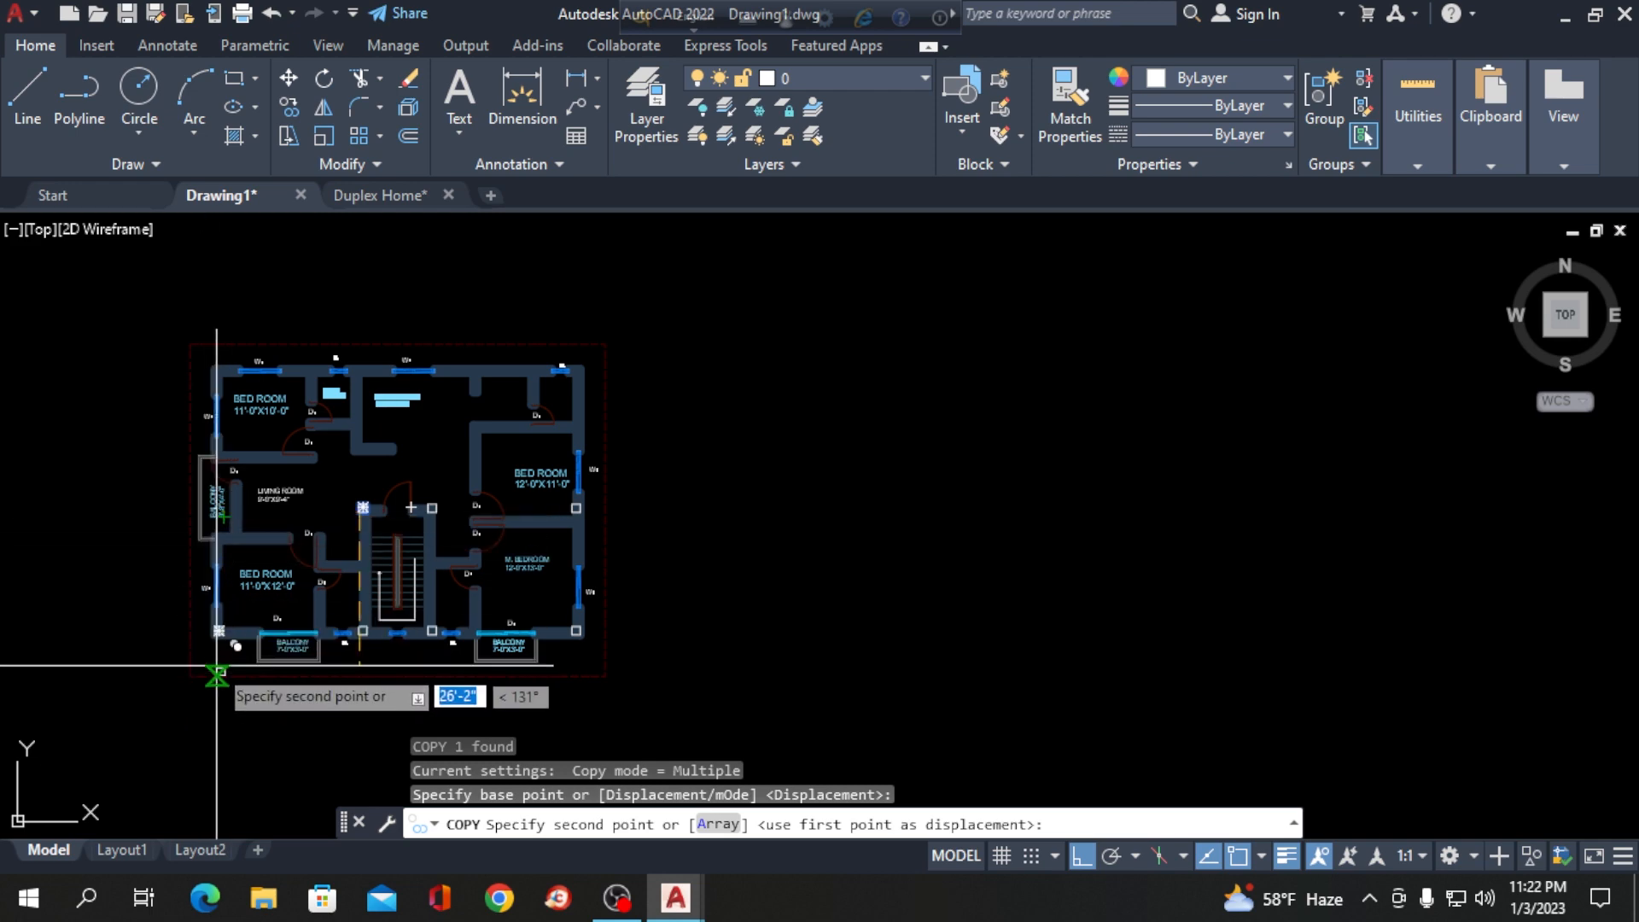
pyautogui.scroll(6, 221, 614)
pyautogui.scroll(-5, 269, 380)
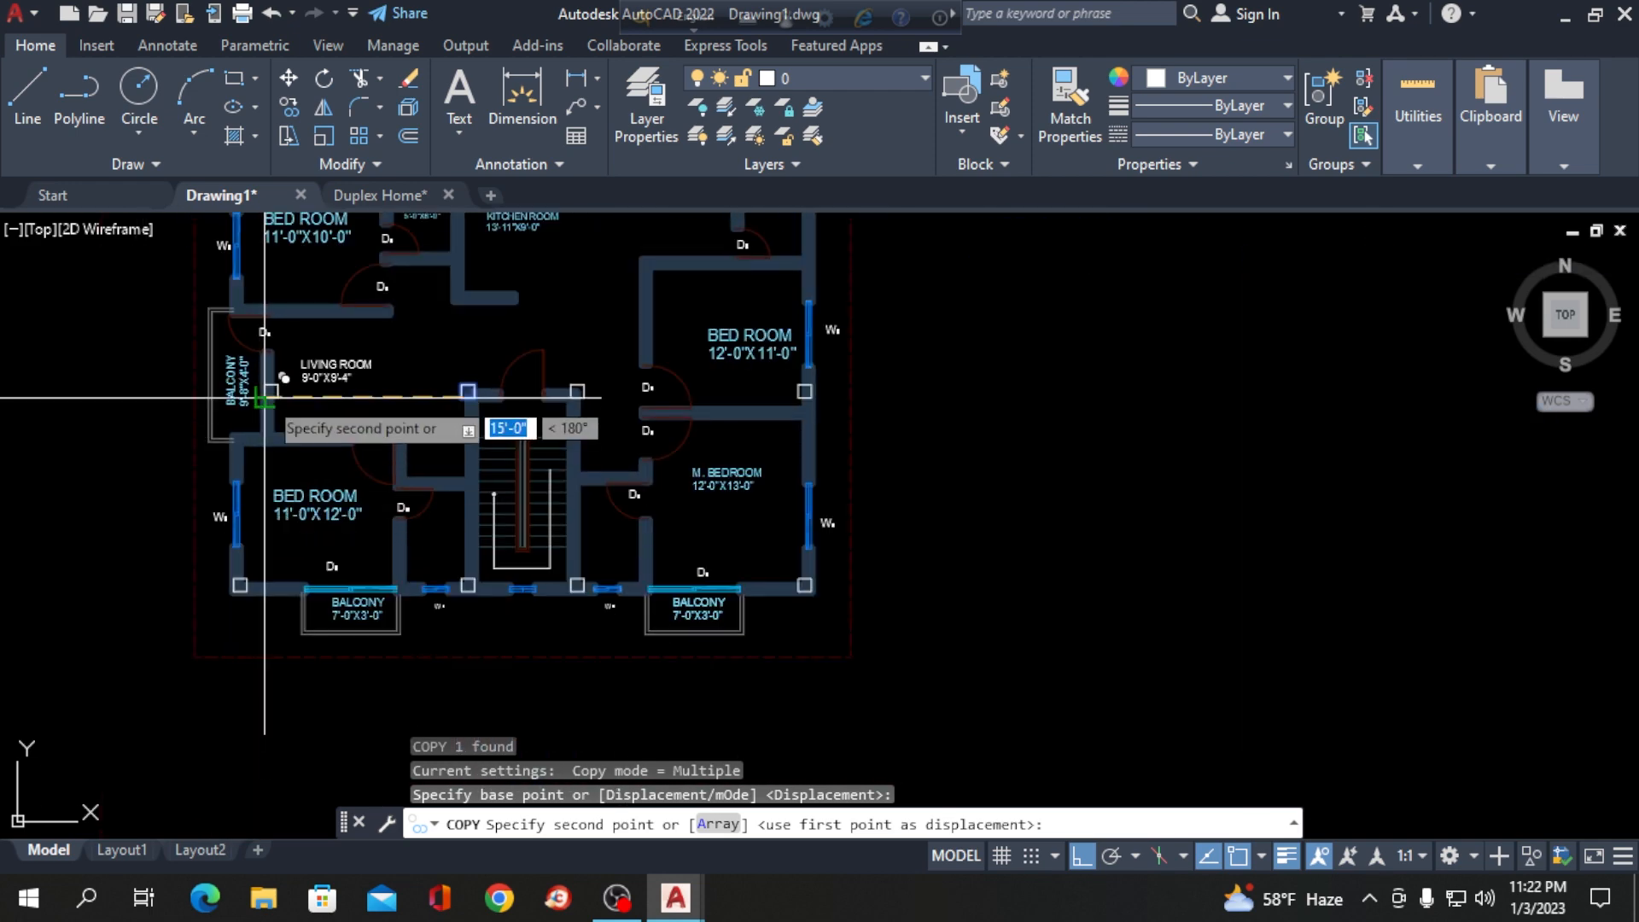
pyautogui.scroll(5, 264, 384)
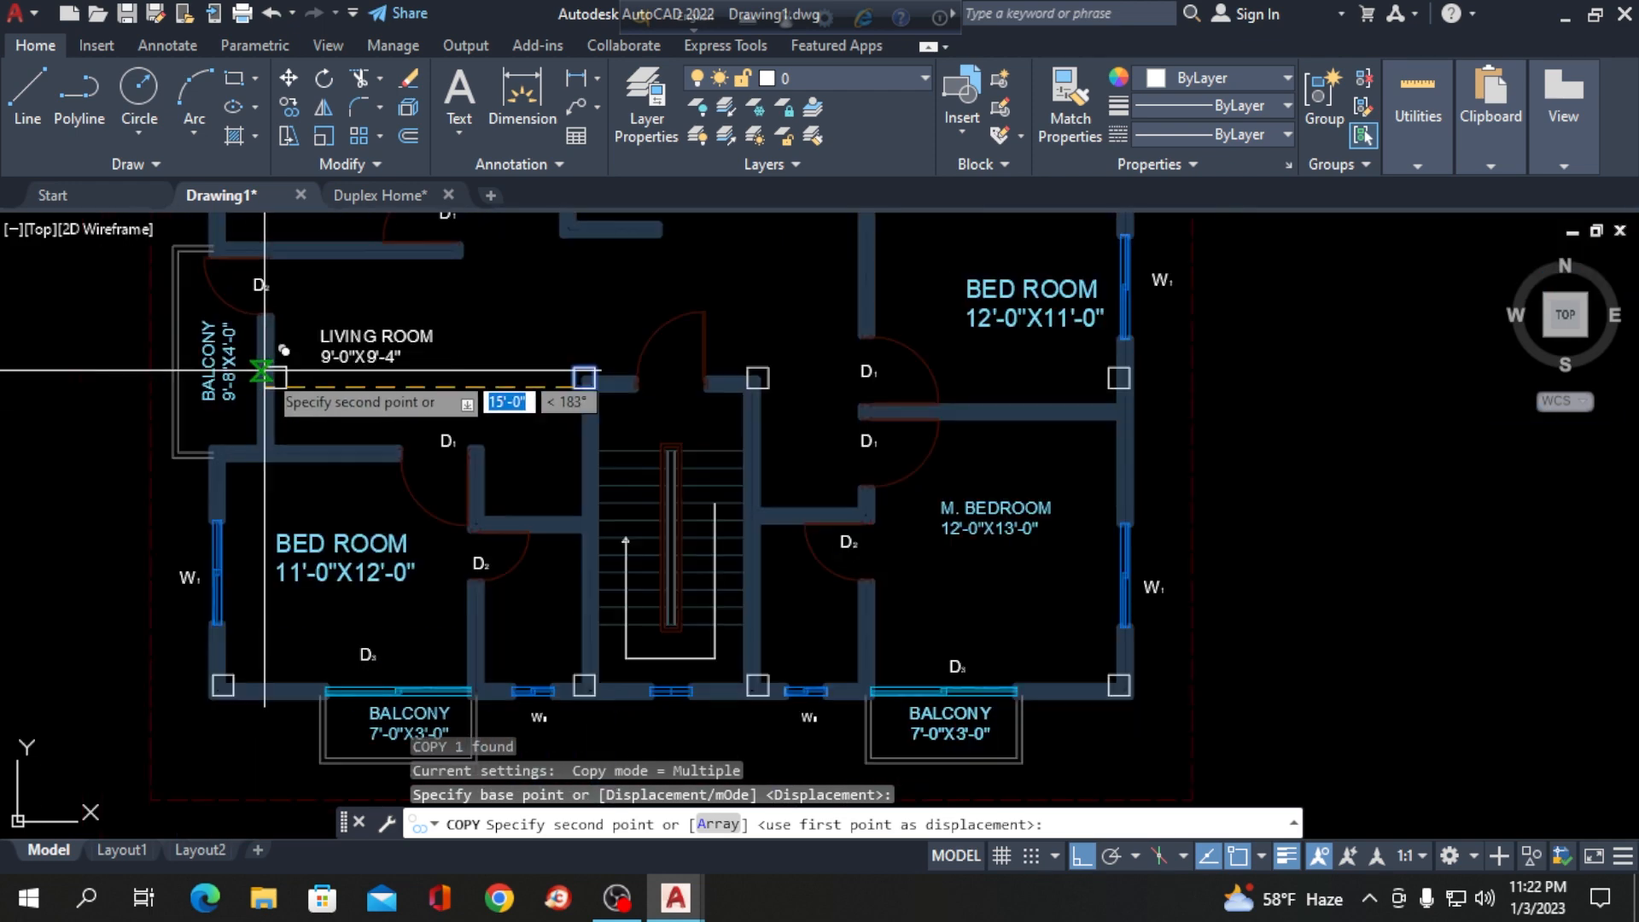
pyautogui.scroll(-2, 264, 369)
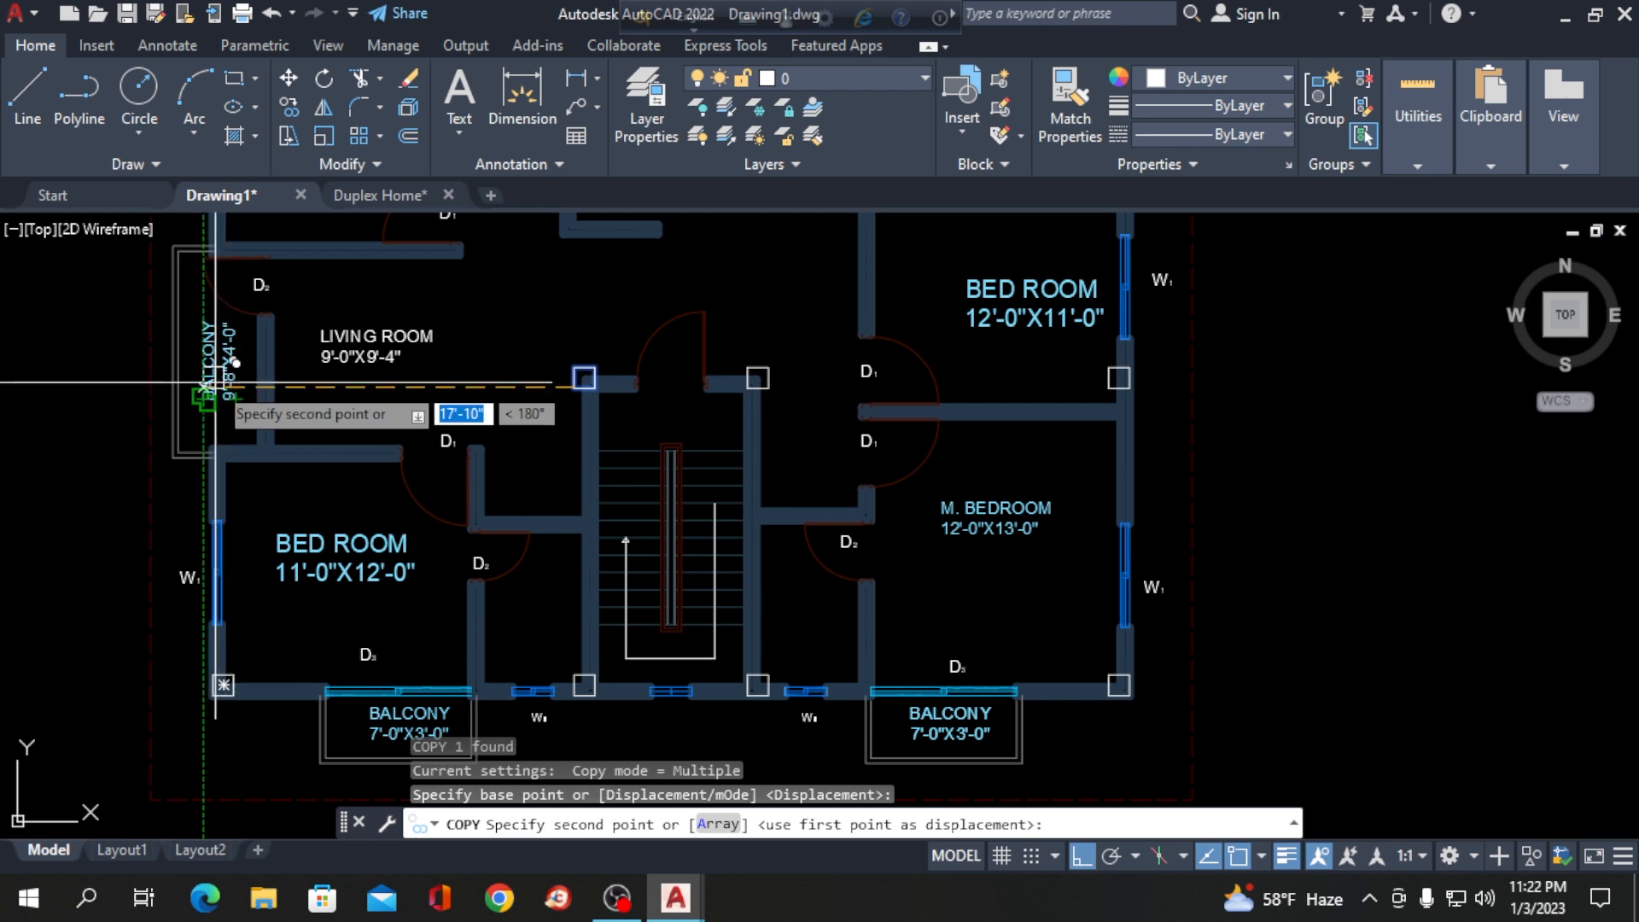
pyautogui.scroll(4, 211, 729)
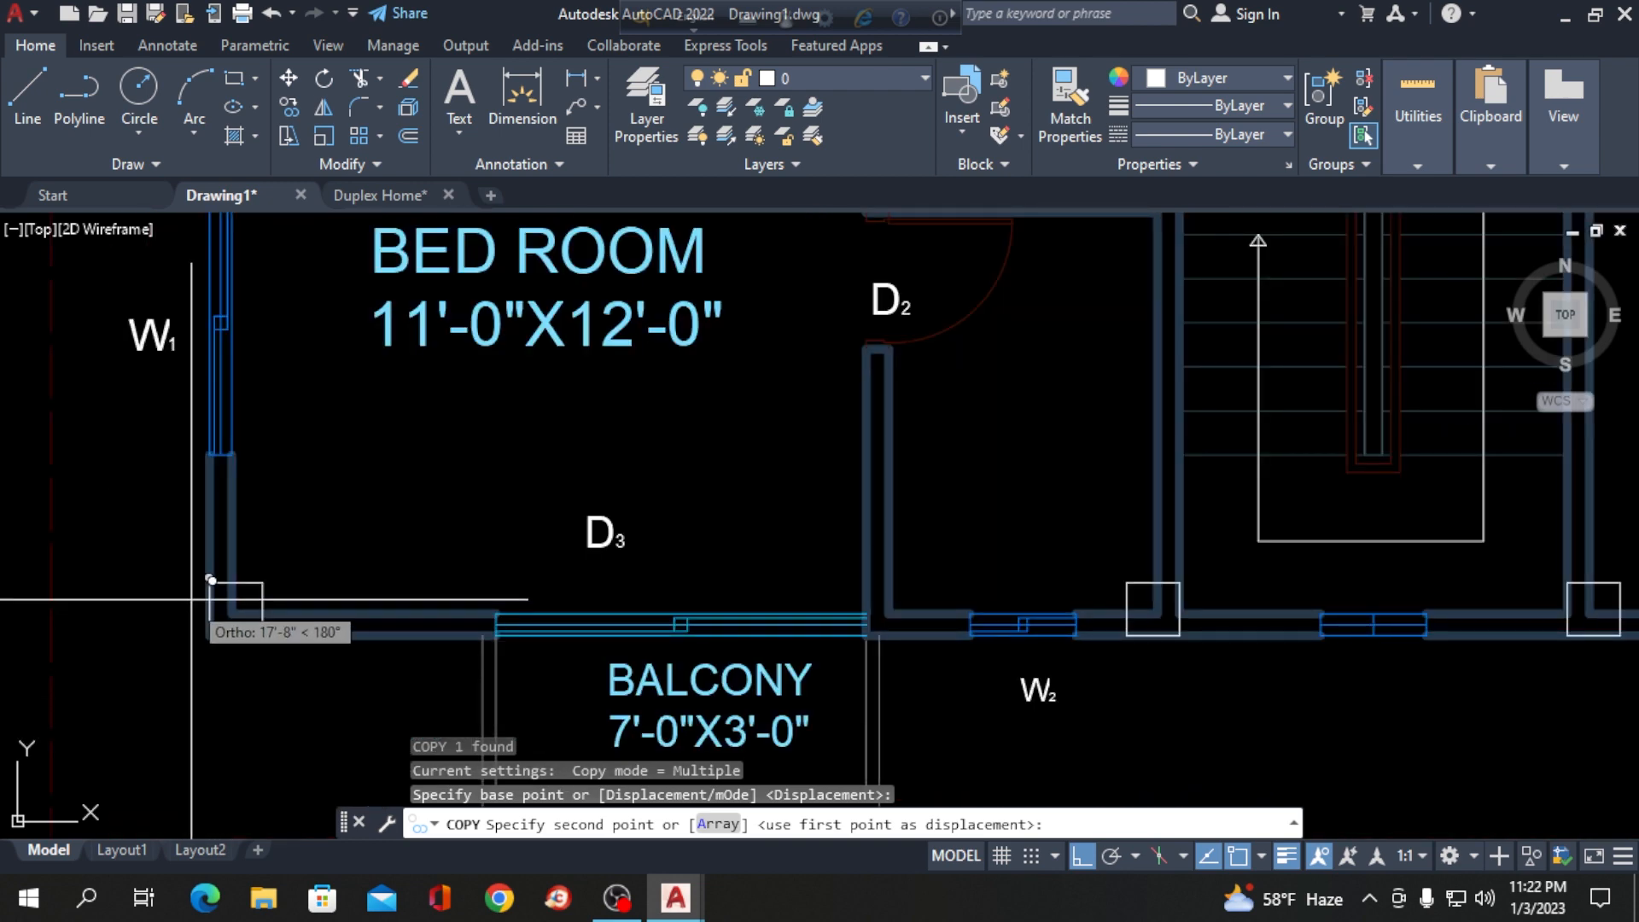
pyautogui.scroll(-3, 210, 583)
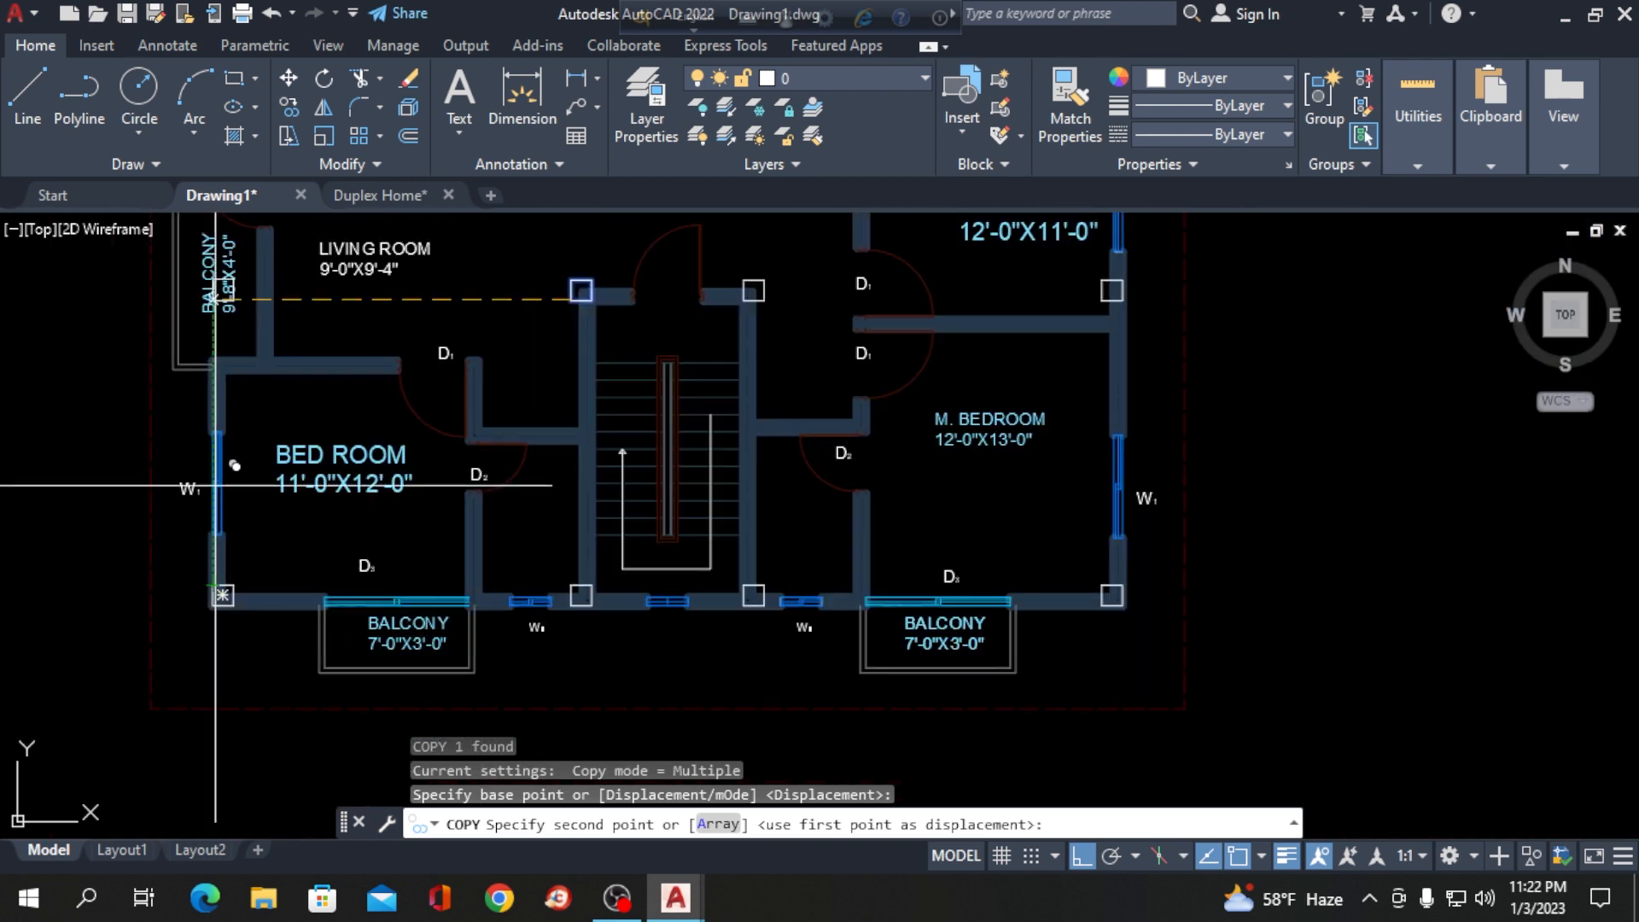
pyautogui.click(212, 298)
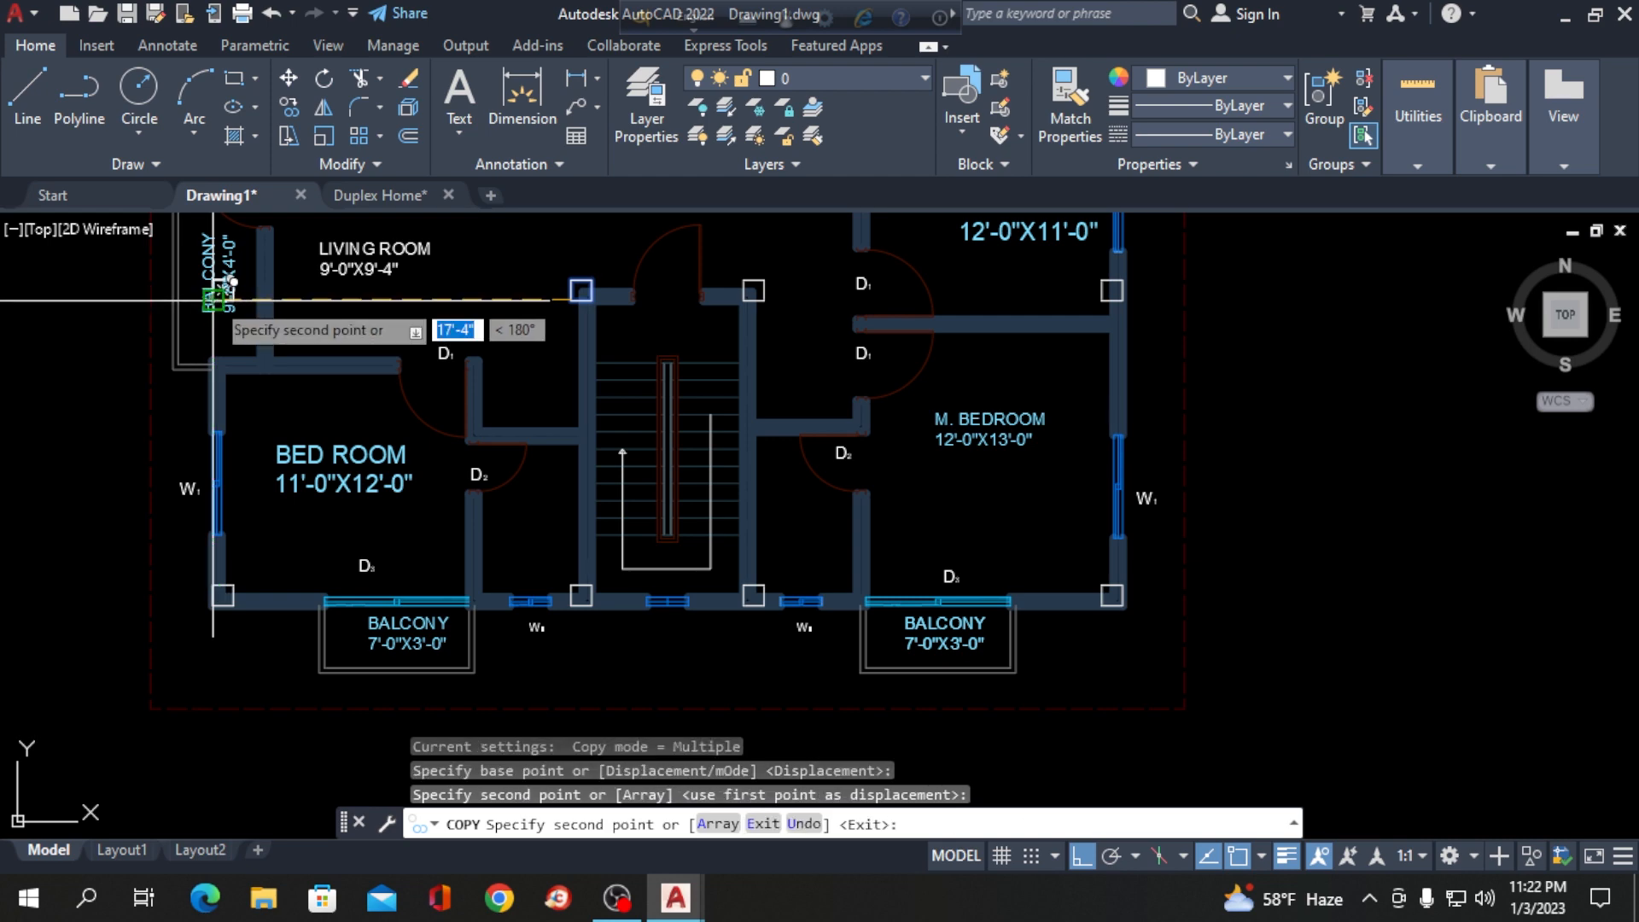
pyautogui.scroll(-2, 162, 632)
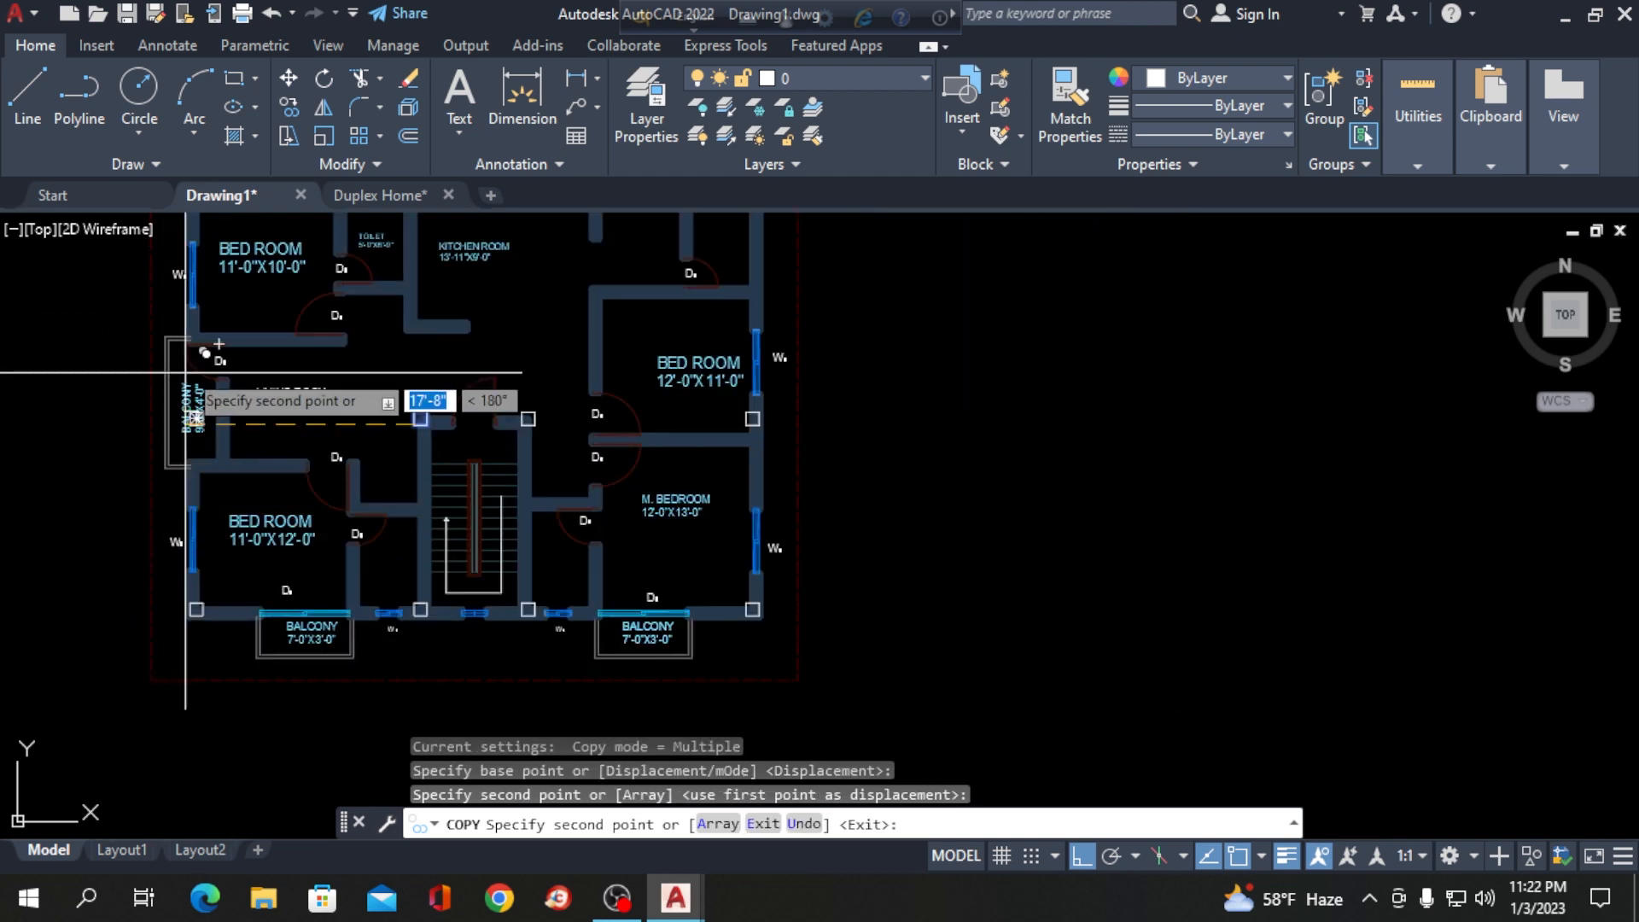
pyautogui.scroll(5, 194, 418)
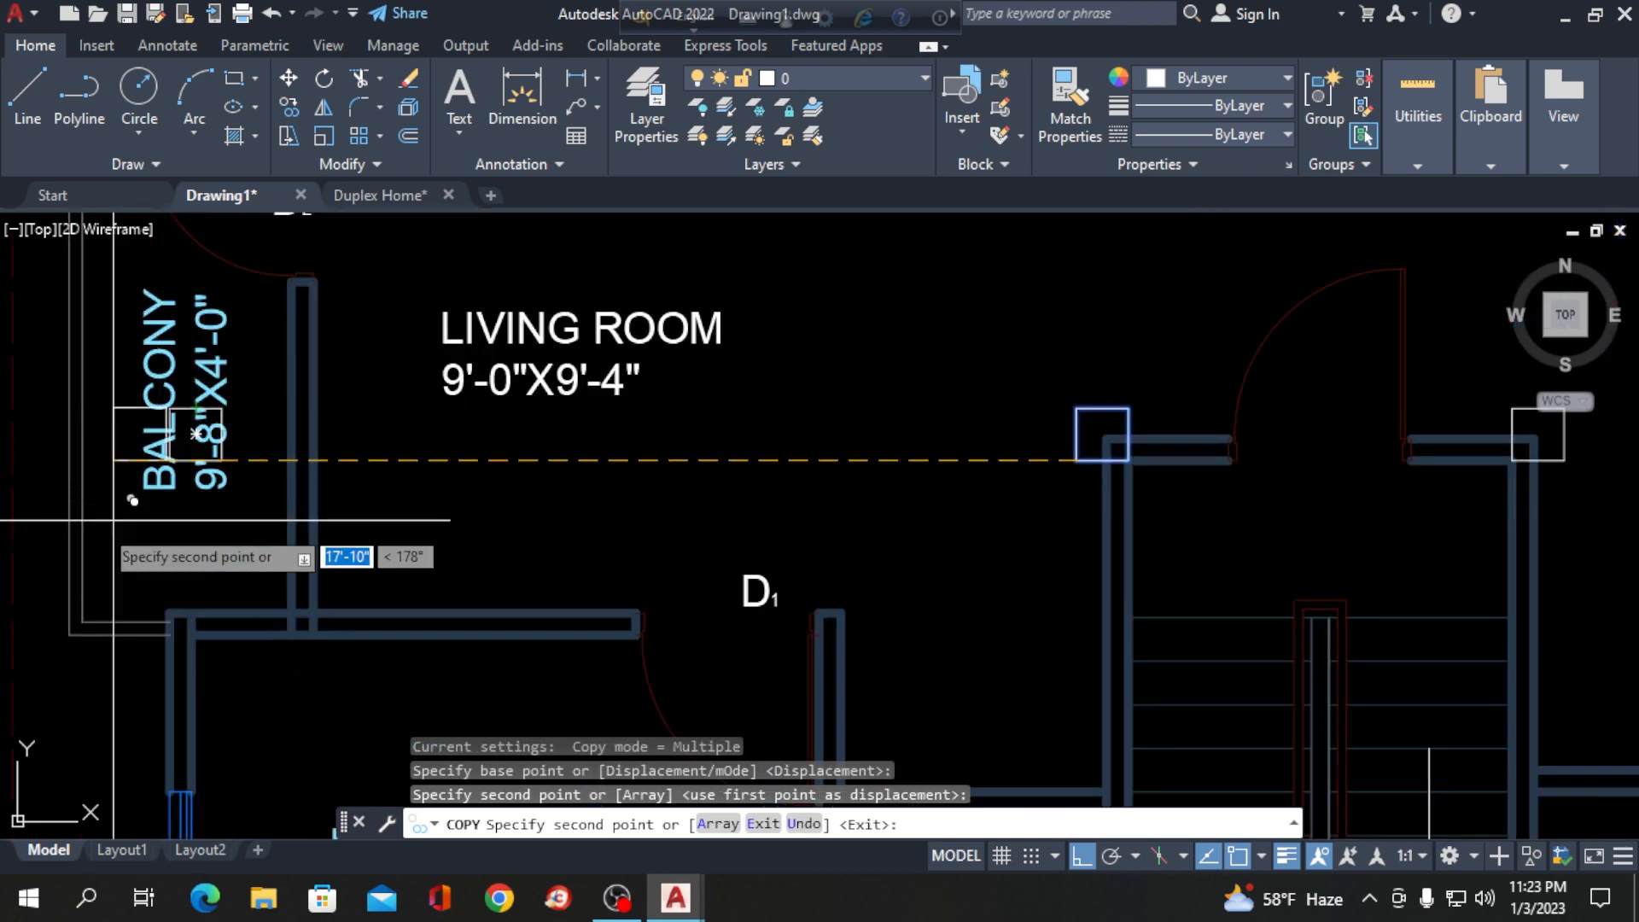
pyautogui.scroll(-3, 163, 520)
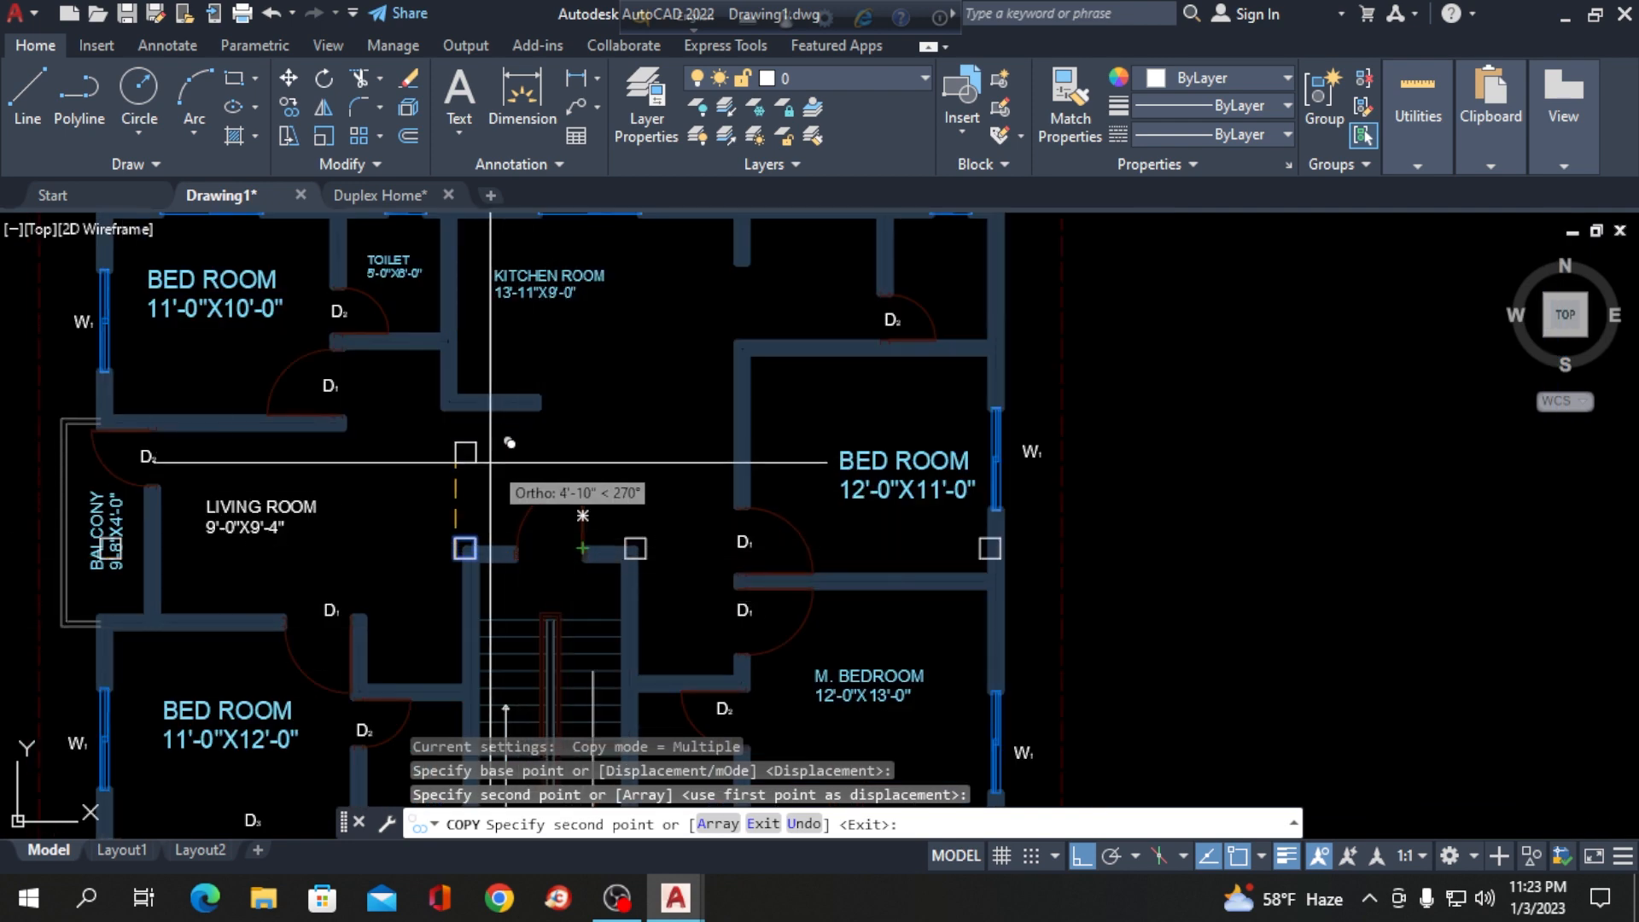
pyautogui.scroll(-3, 549, 494)
pyautogui.scroll(3, 396, 355)
pyautogui.scroll(2, 365, 385)
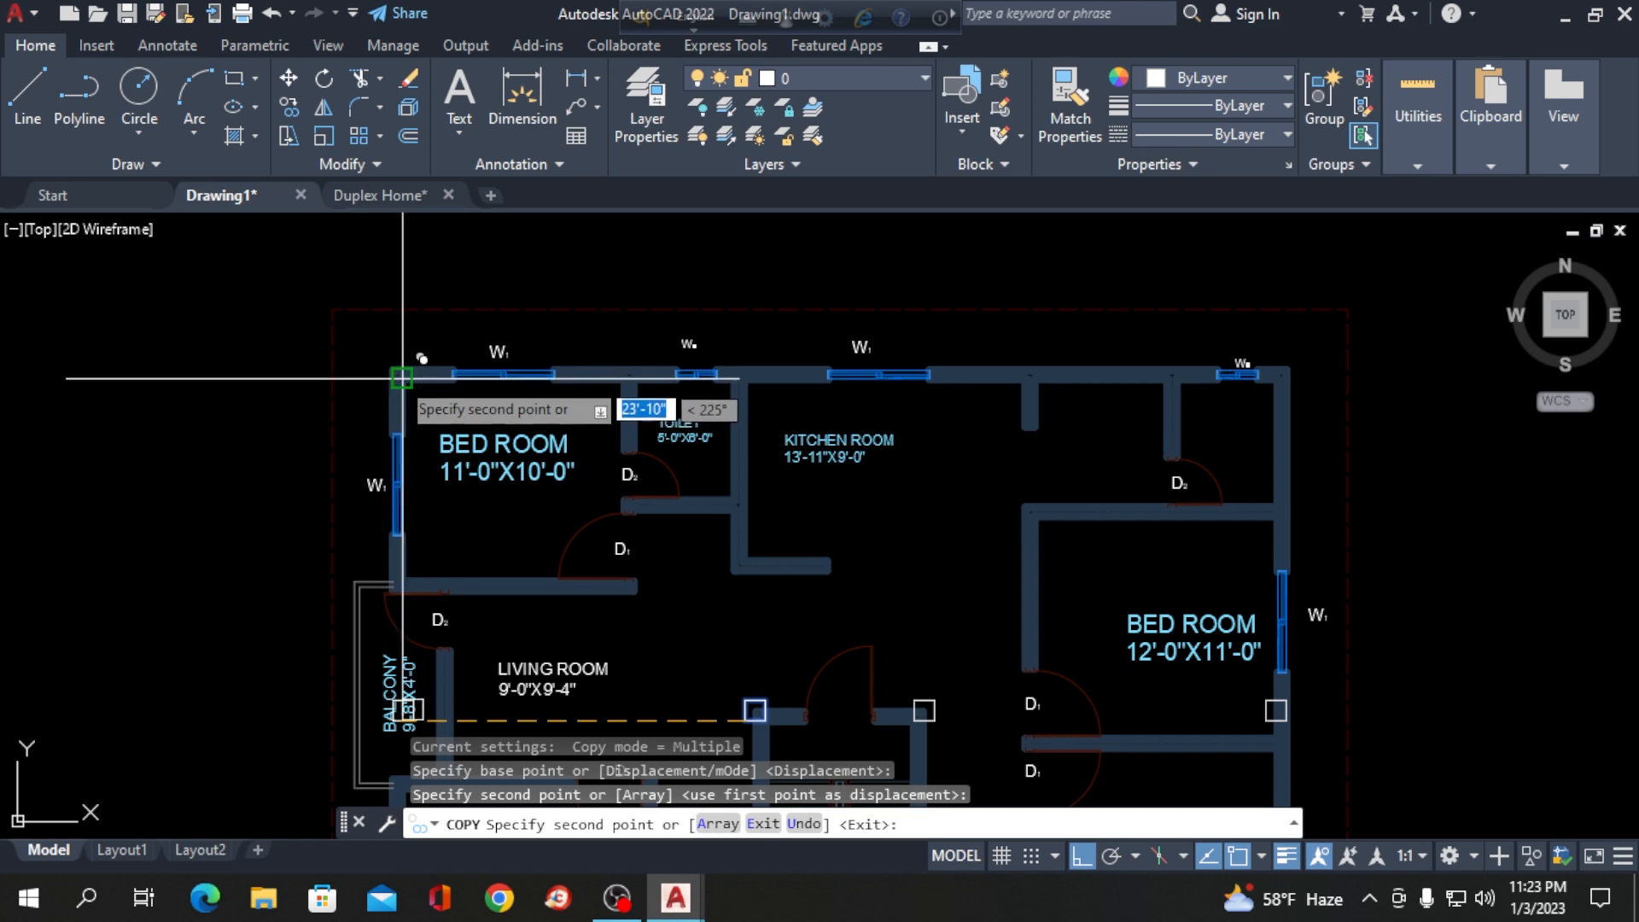
pyautogui.scroll(4, 389, 375)
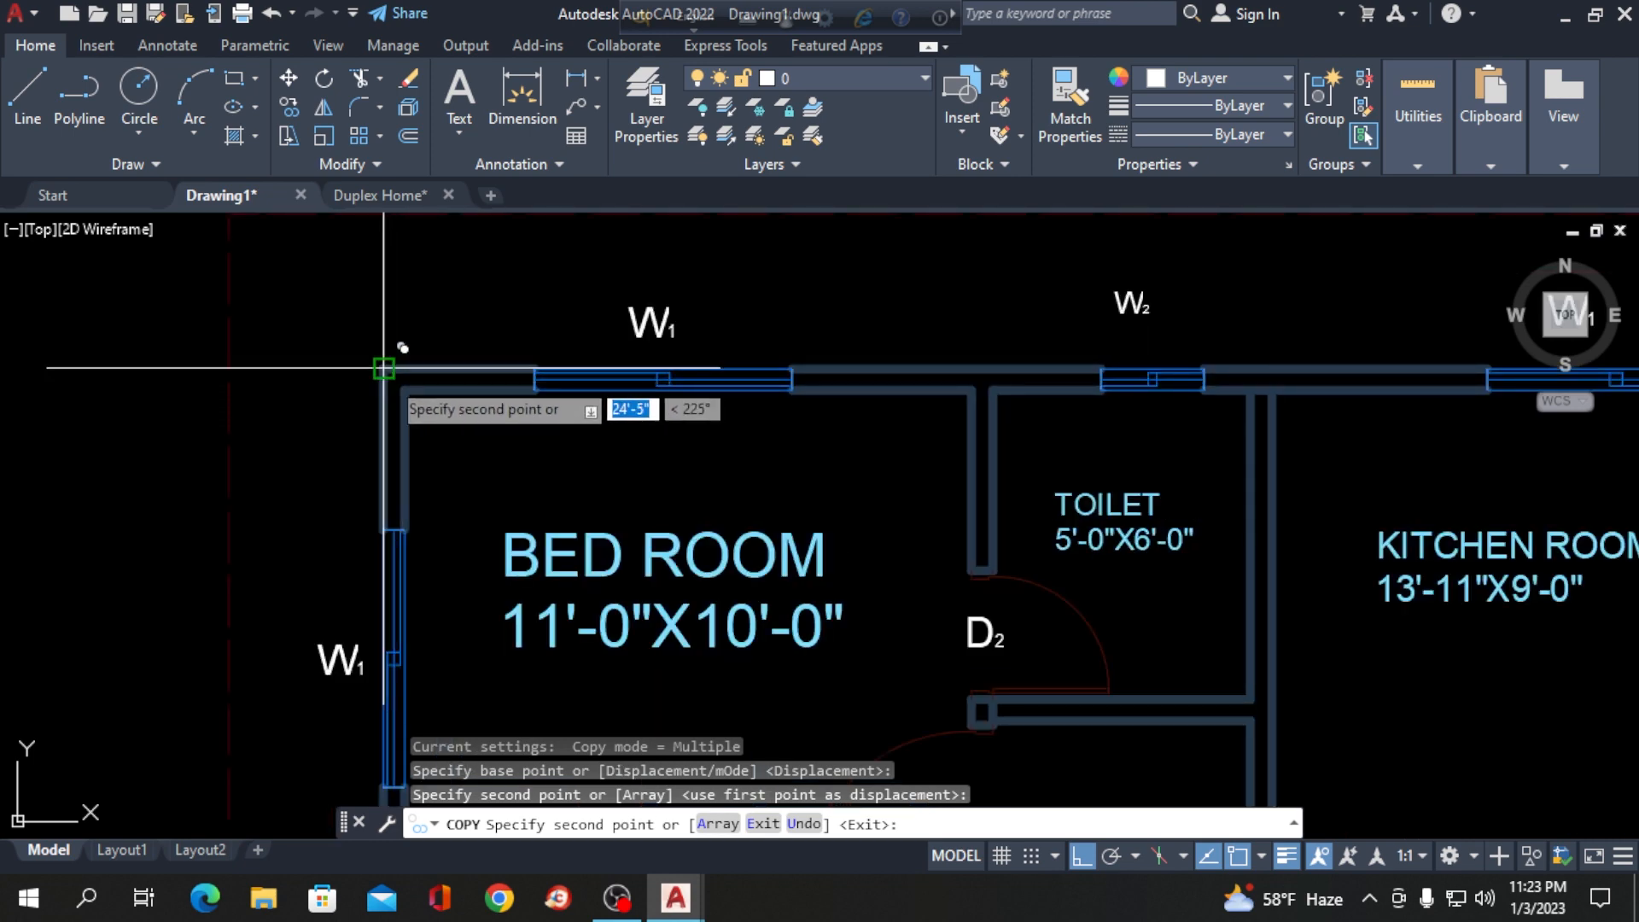
pyautogui.press('Return')
# Copy the staircase's upper-left square from its upper-left corner to the plan's upper-left outer corner.
pyautogui.scroll(-4, 351, 267)
pyautogui.scroll(3, 376, 478)
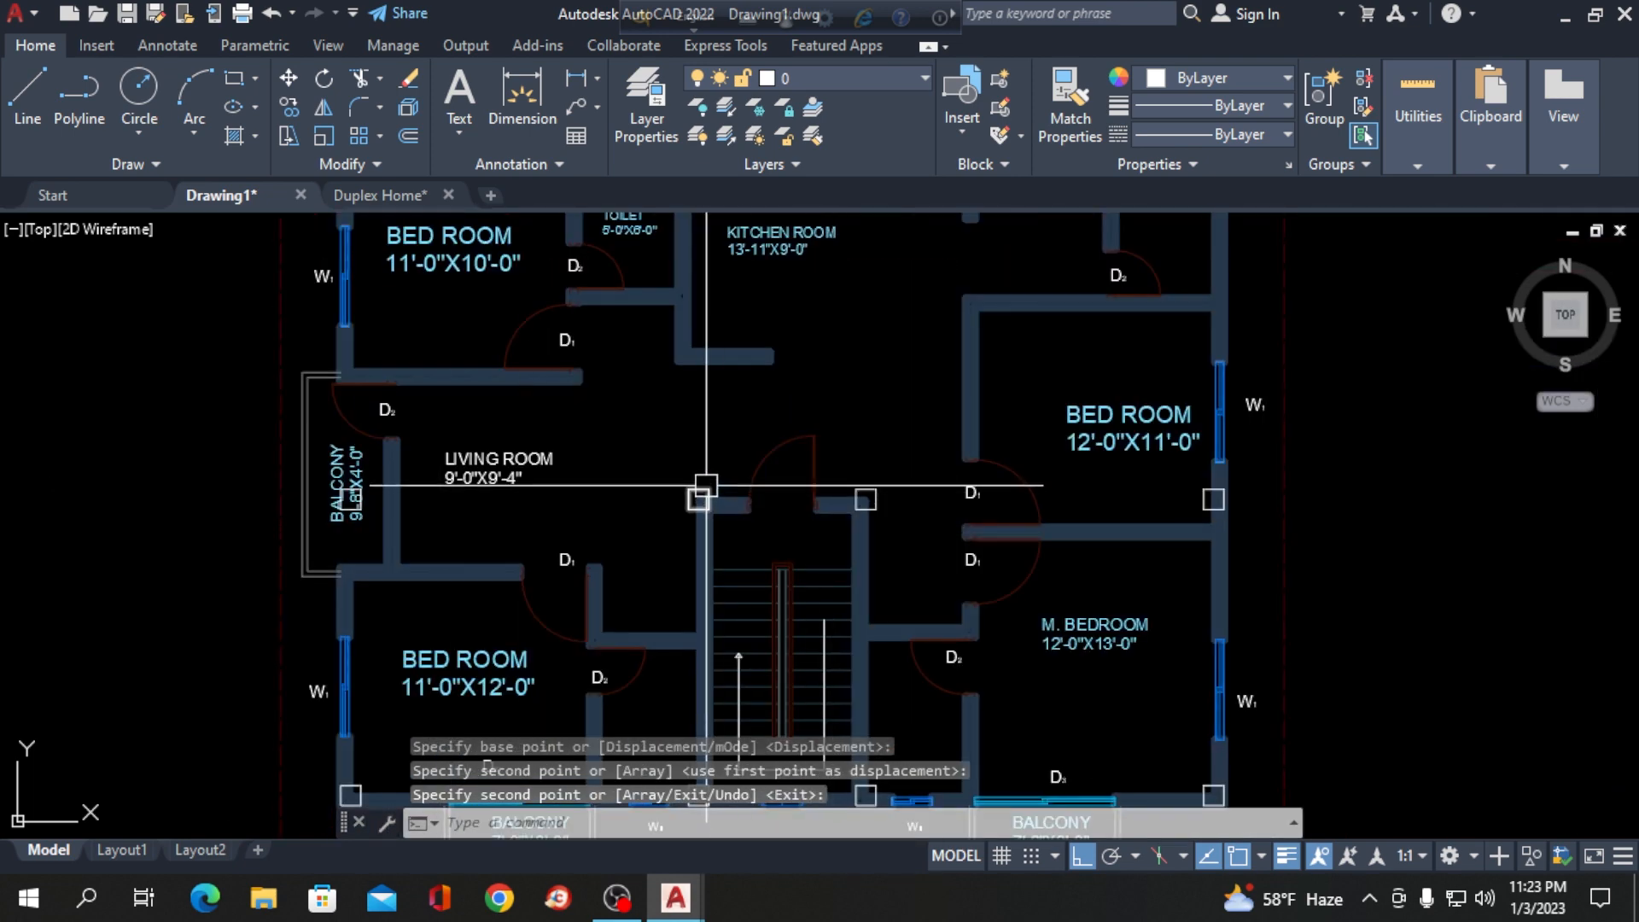
pyautogui.scroll(4, 706, 485)
pyautogui.click(709, 484)
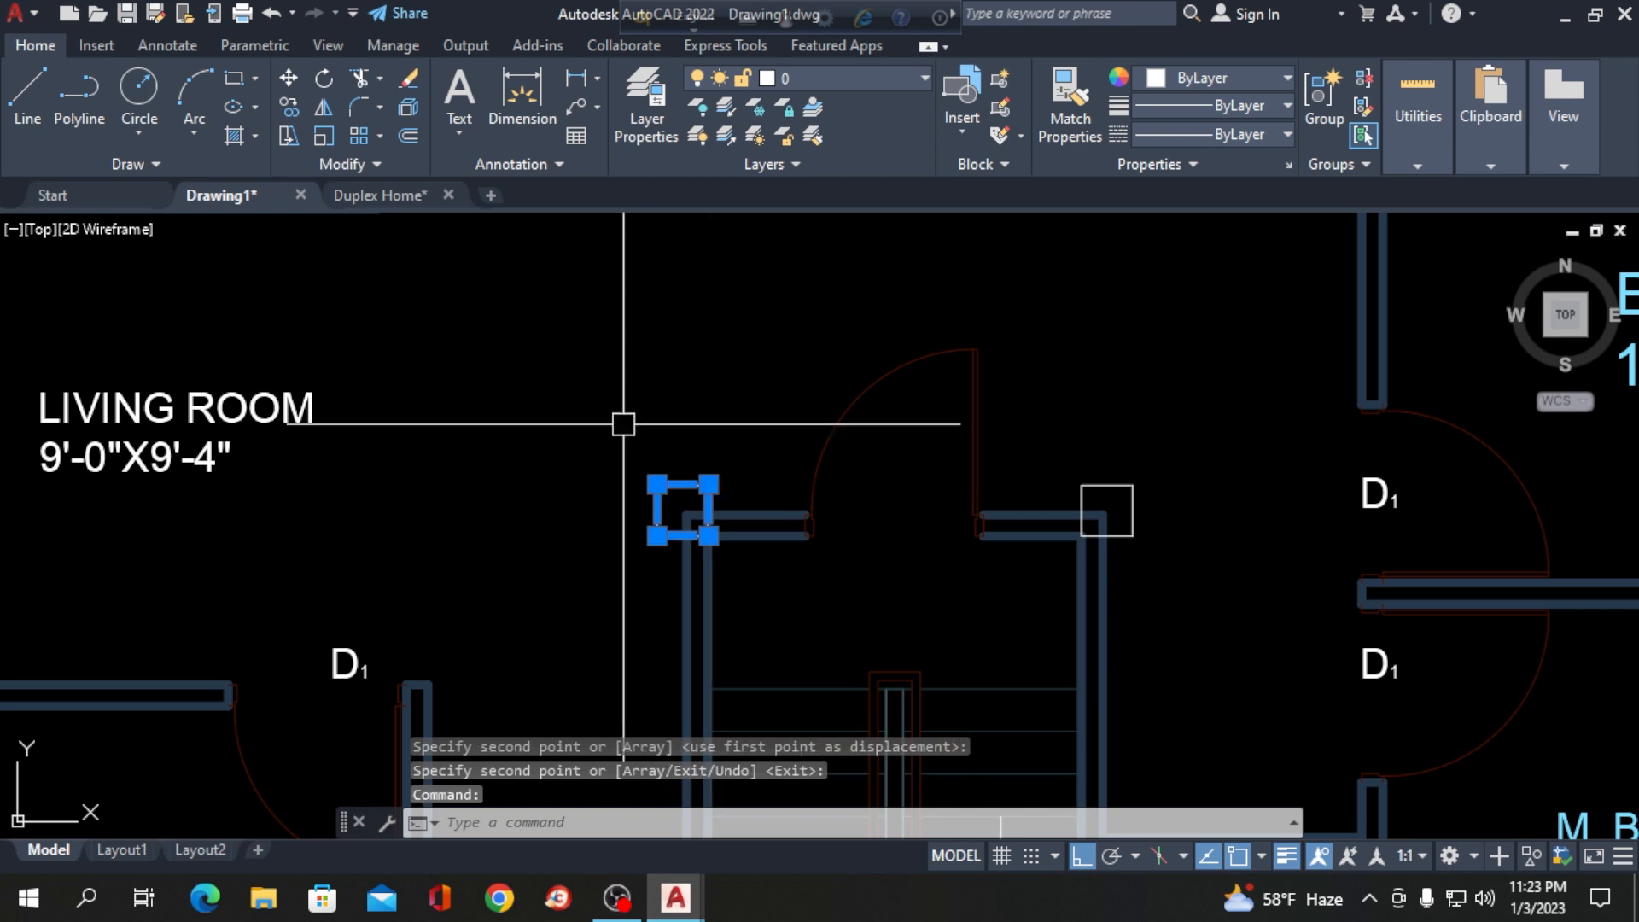
pyautogui.write('co')
pyautogui.press('Return')
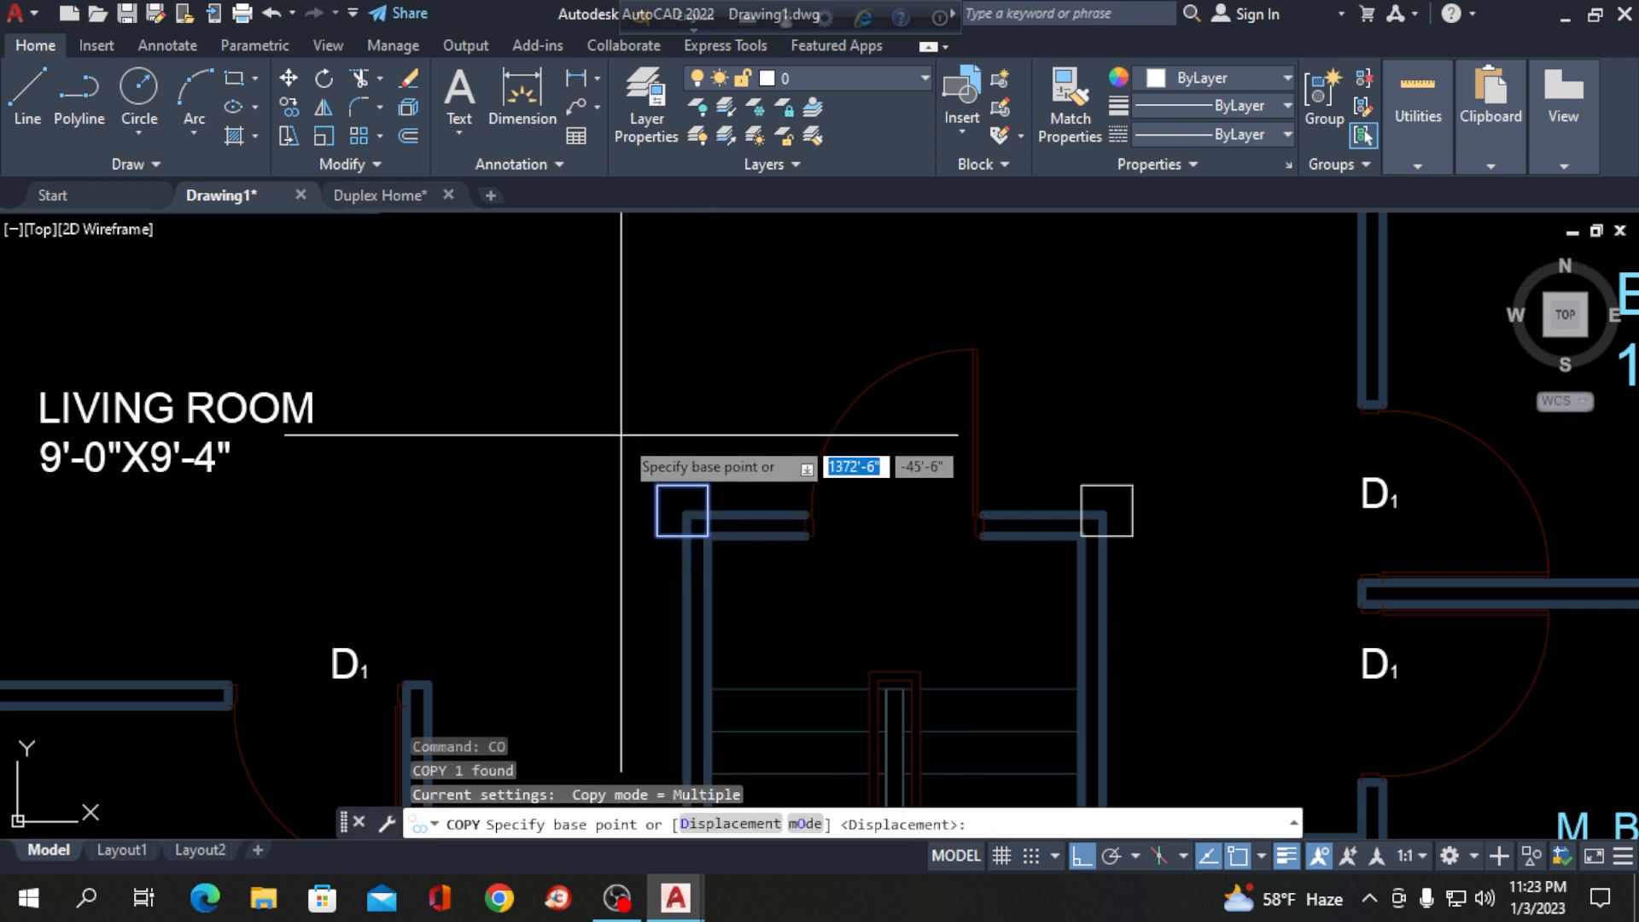
pyautogui.click(677, 484)
pyautogui.scroll(-5, 677, 512)
pyautogui.scroll(5, 546, 359)
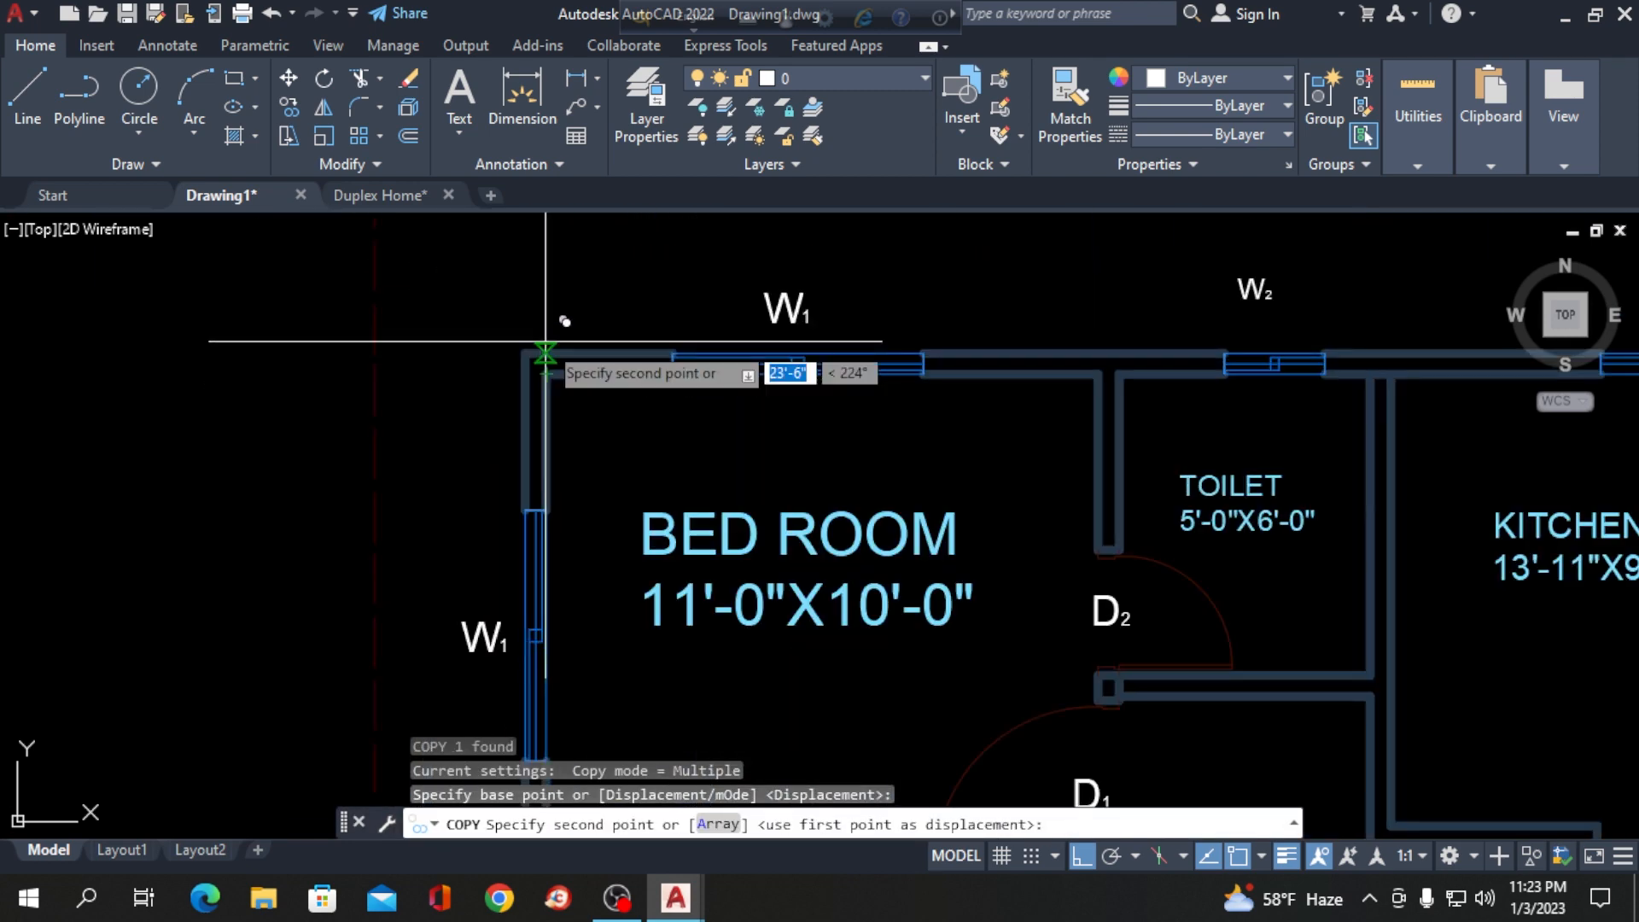
pyautogui.click(525, 352)
pyautogui.scroll(-5, 422, 363)
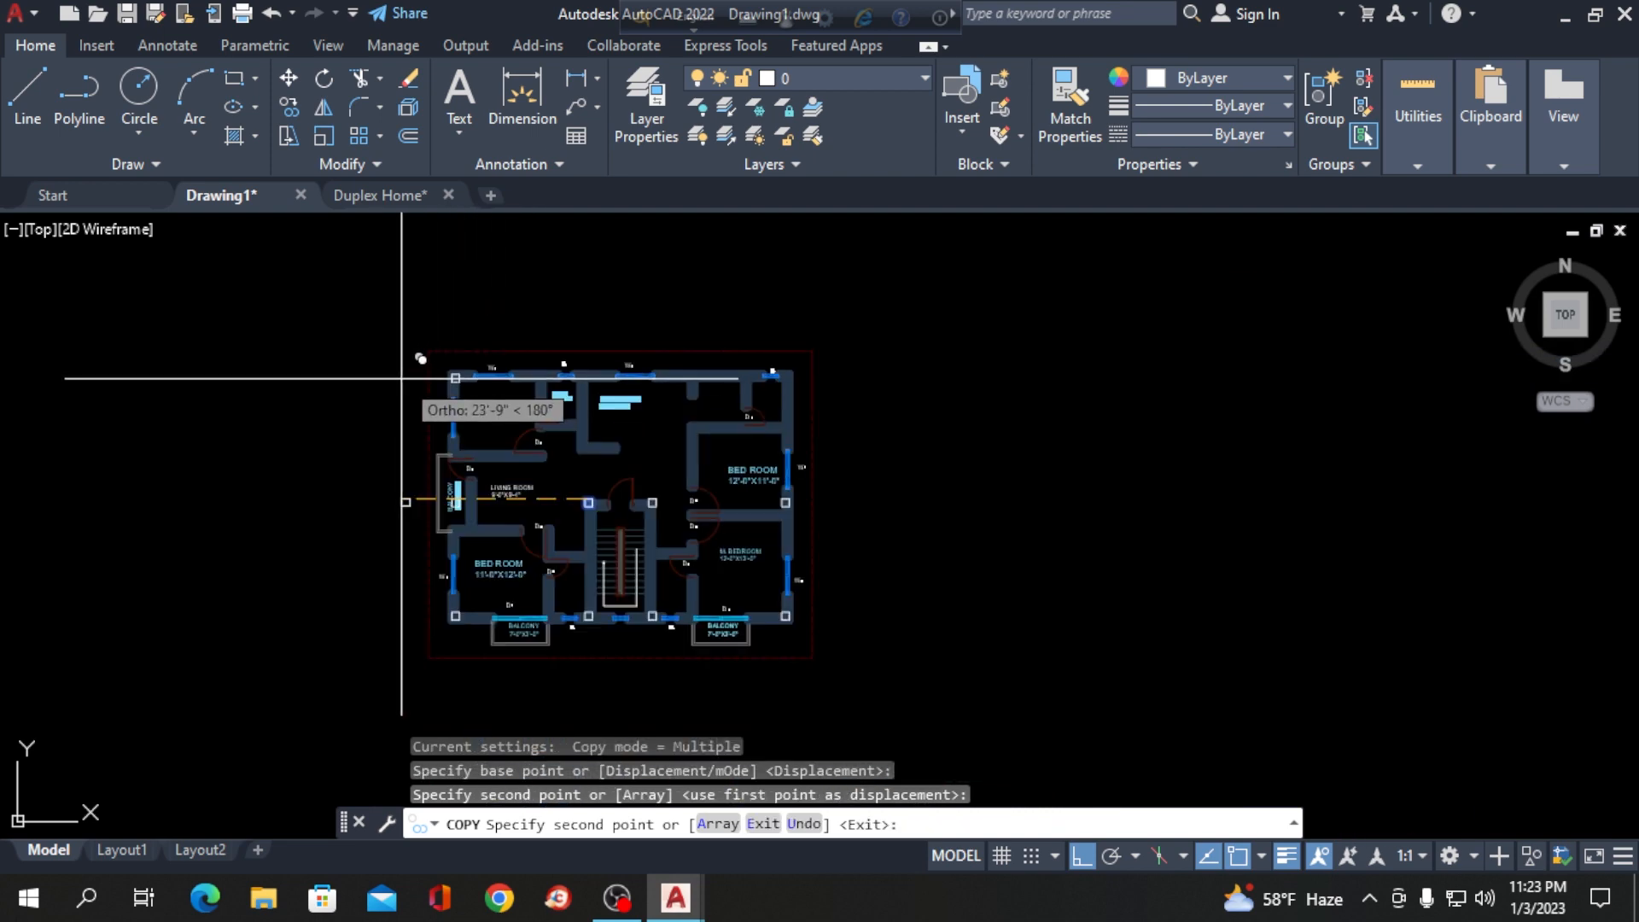
pyautogui.press('Return')
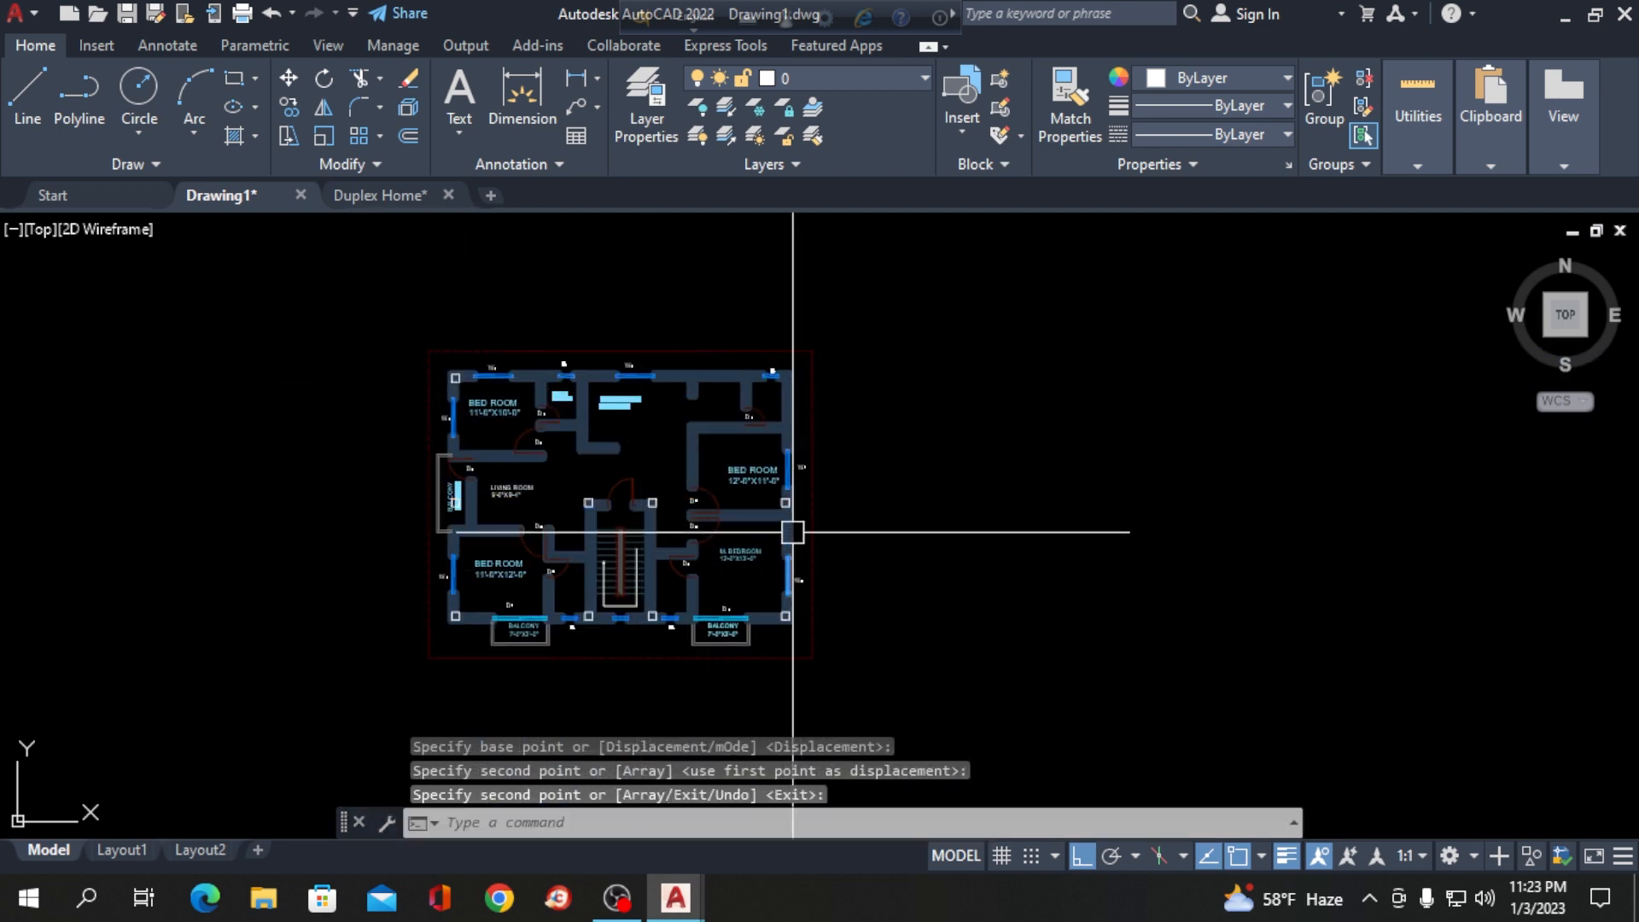
# Copy the right wall's middle square from its upper-right corner to the plan's upper-right outer corner.
pyautogui.scroll(5, 792, 531)
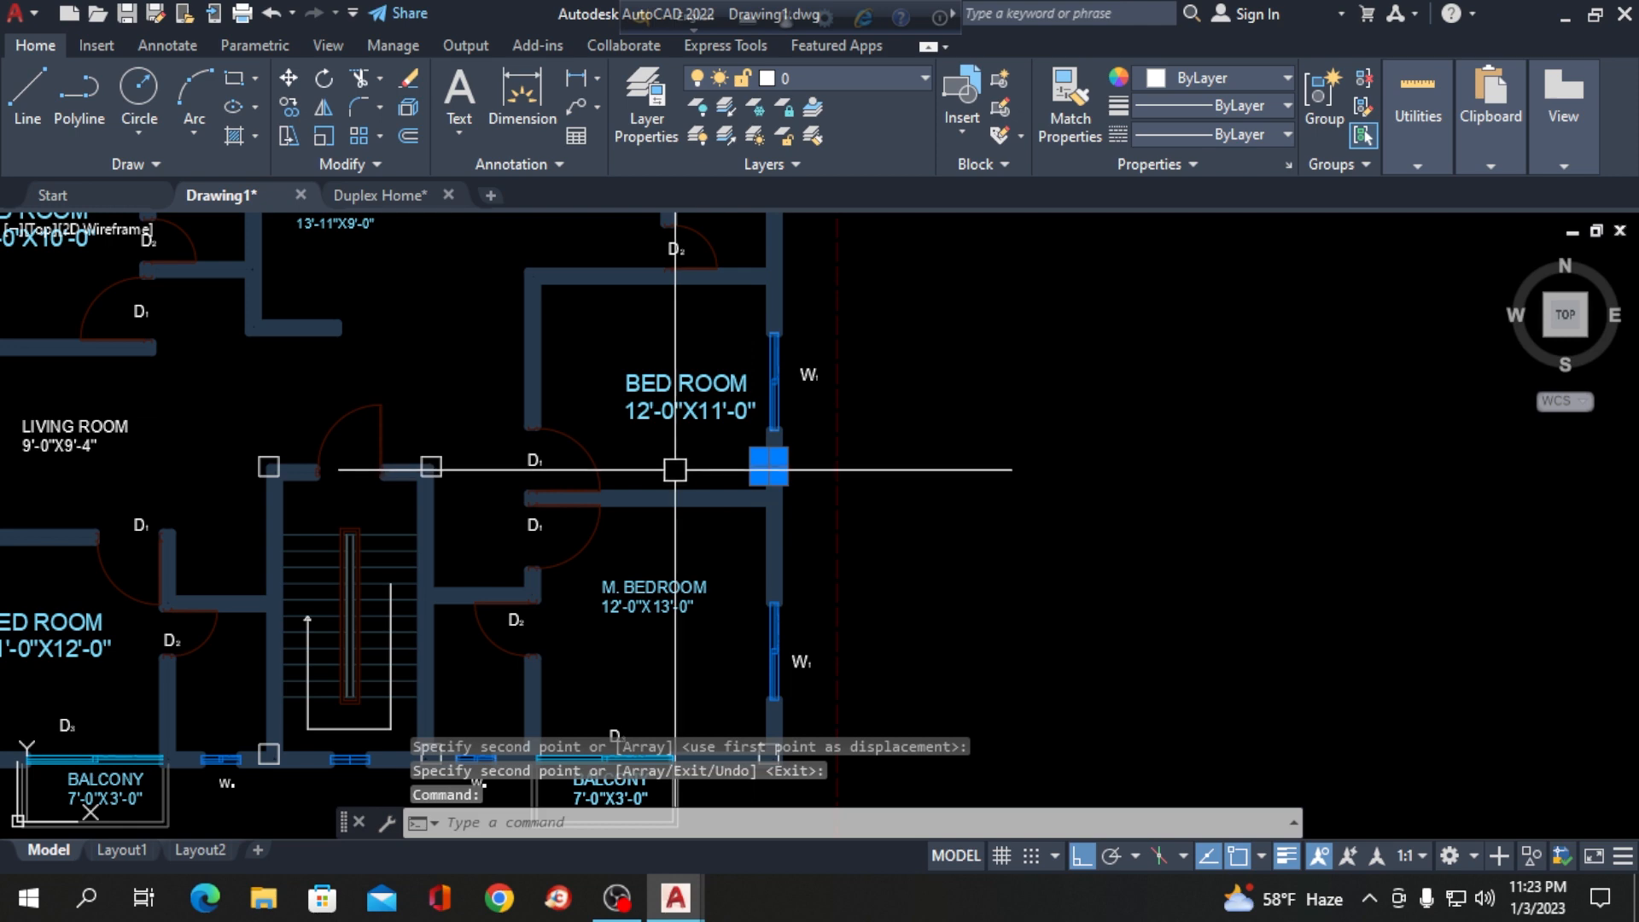
pyautogui.write('co')
pyautogui.press('Return')
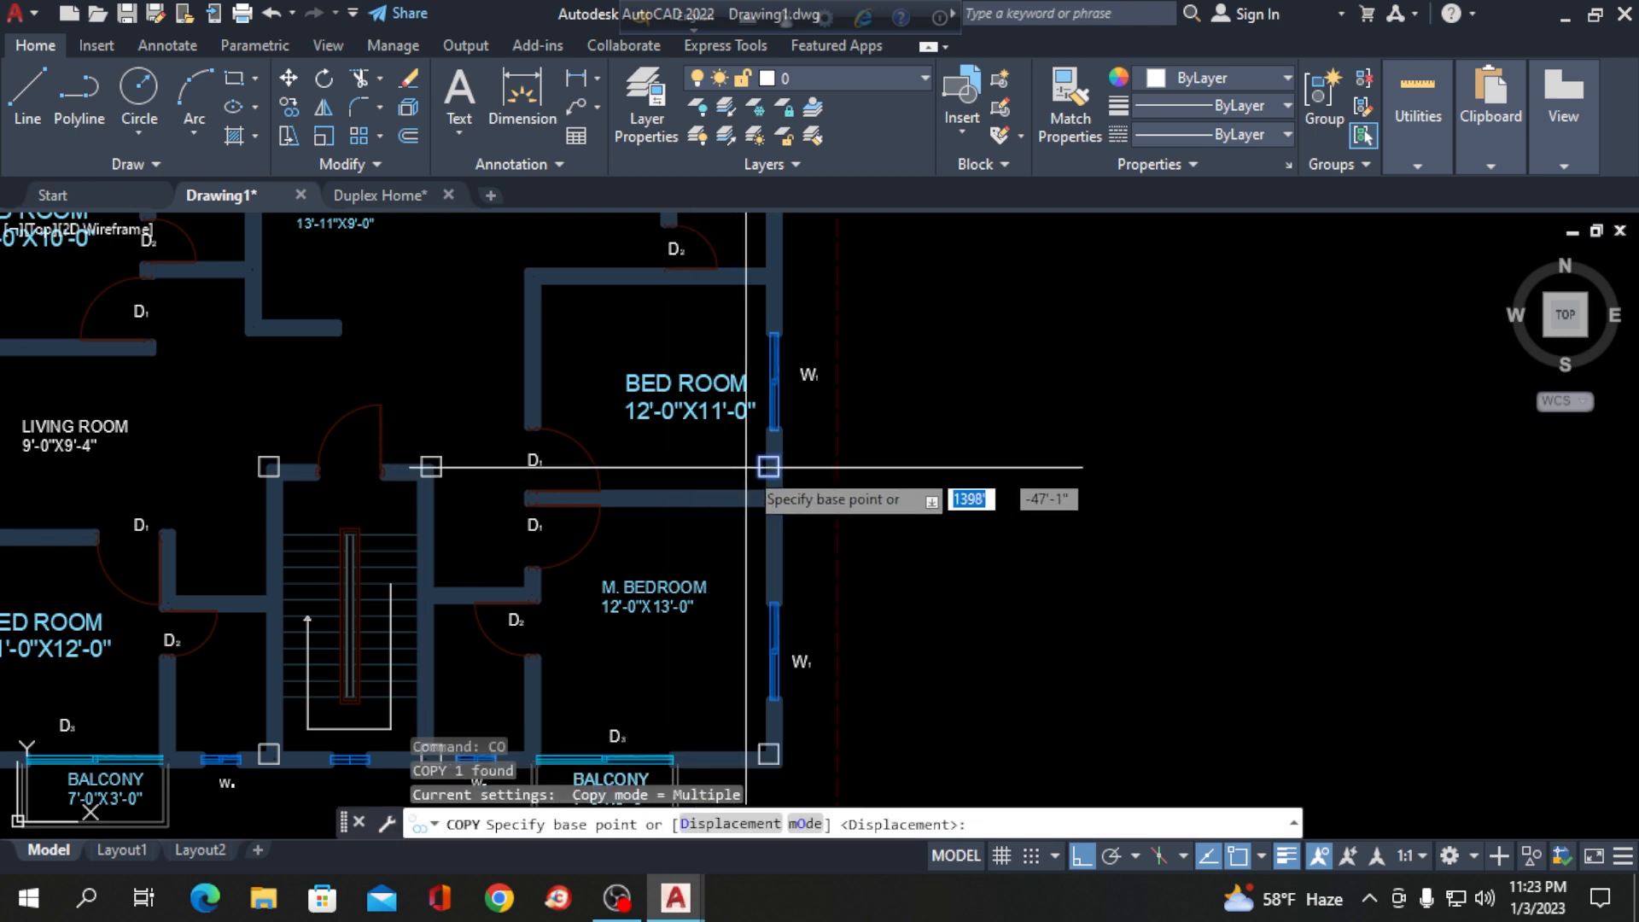
pyautogui.scroll(3, 769, 467)
pyautogui.click(726, 461)
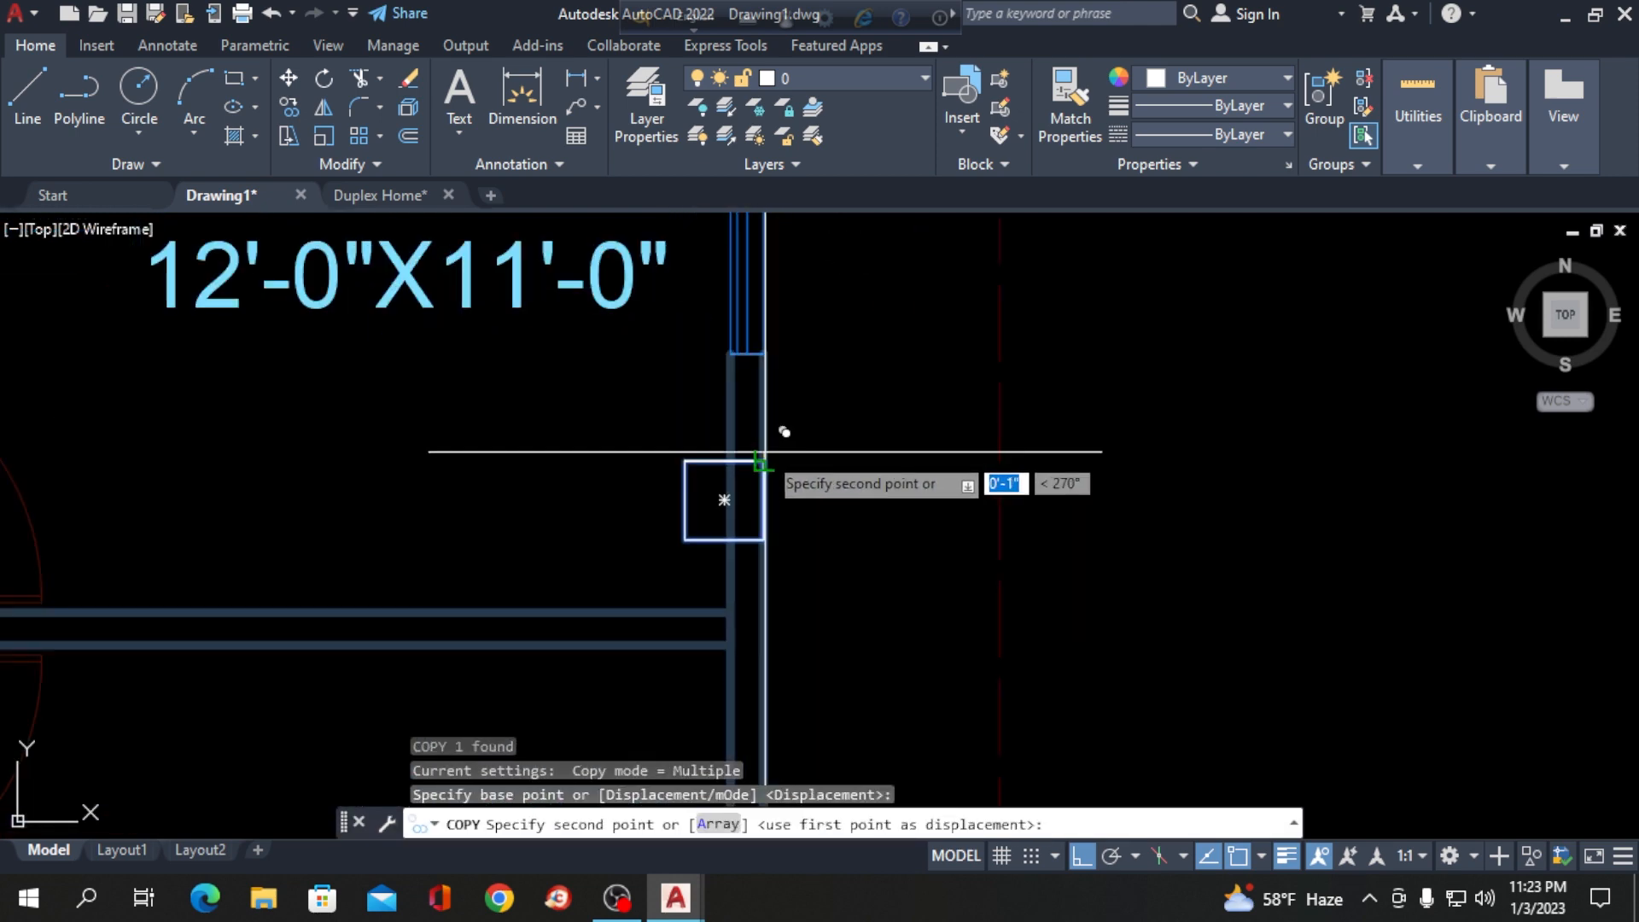
pyautogui.scroll(-6, 740, 518)
pyautogui.scroll(8, 761, 311)
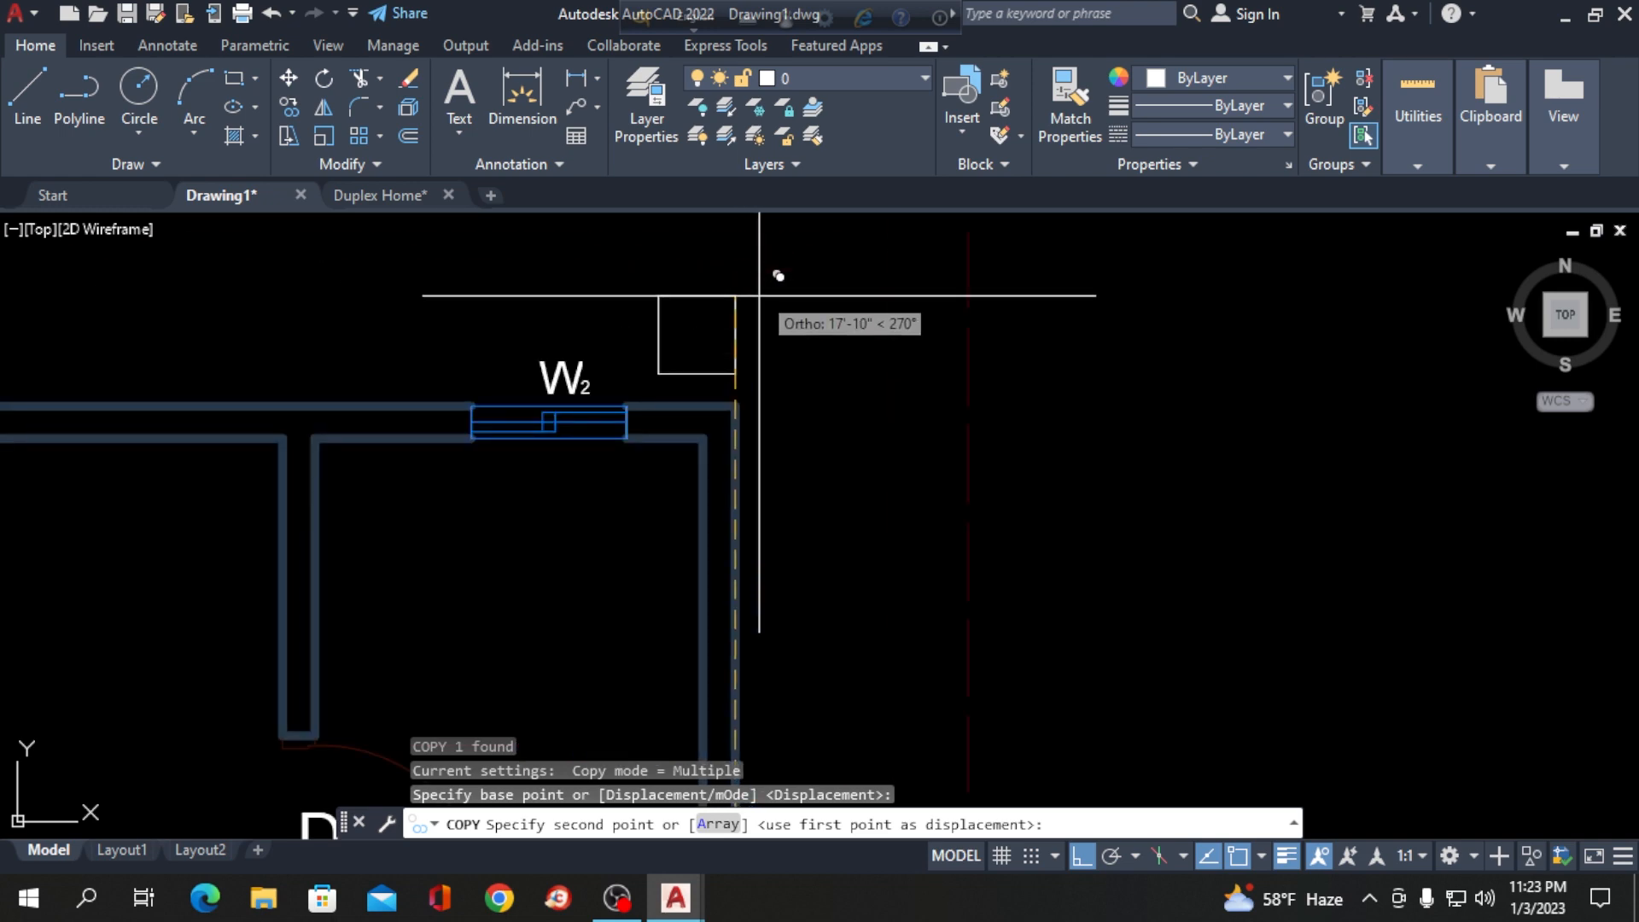
pyautogui.click(735, 406)
pyautogui.press('Return')
pyautogui.scroll(-5, 827, 329)
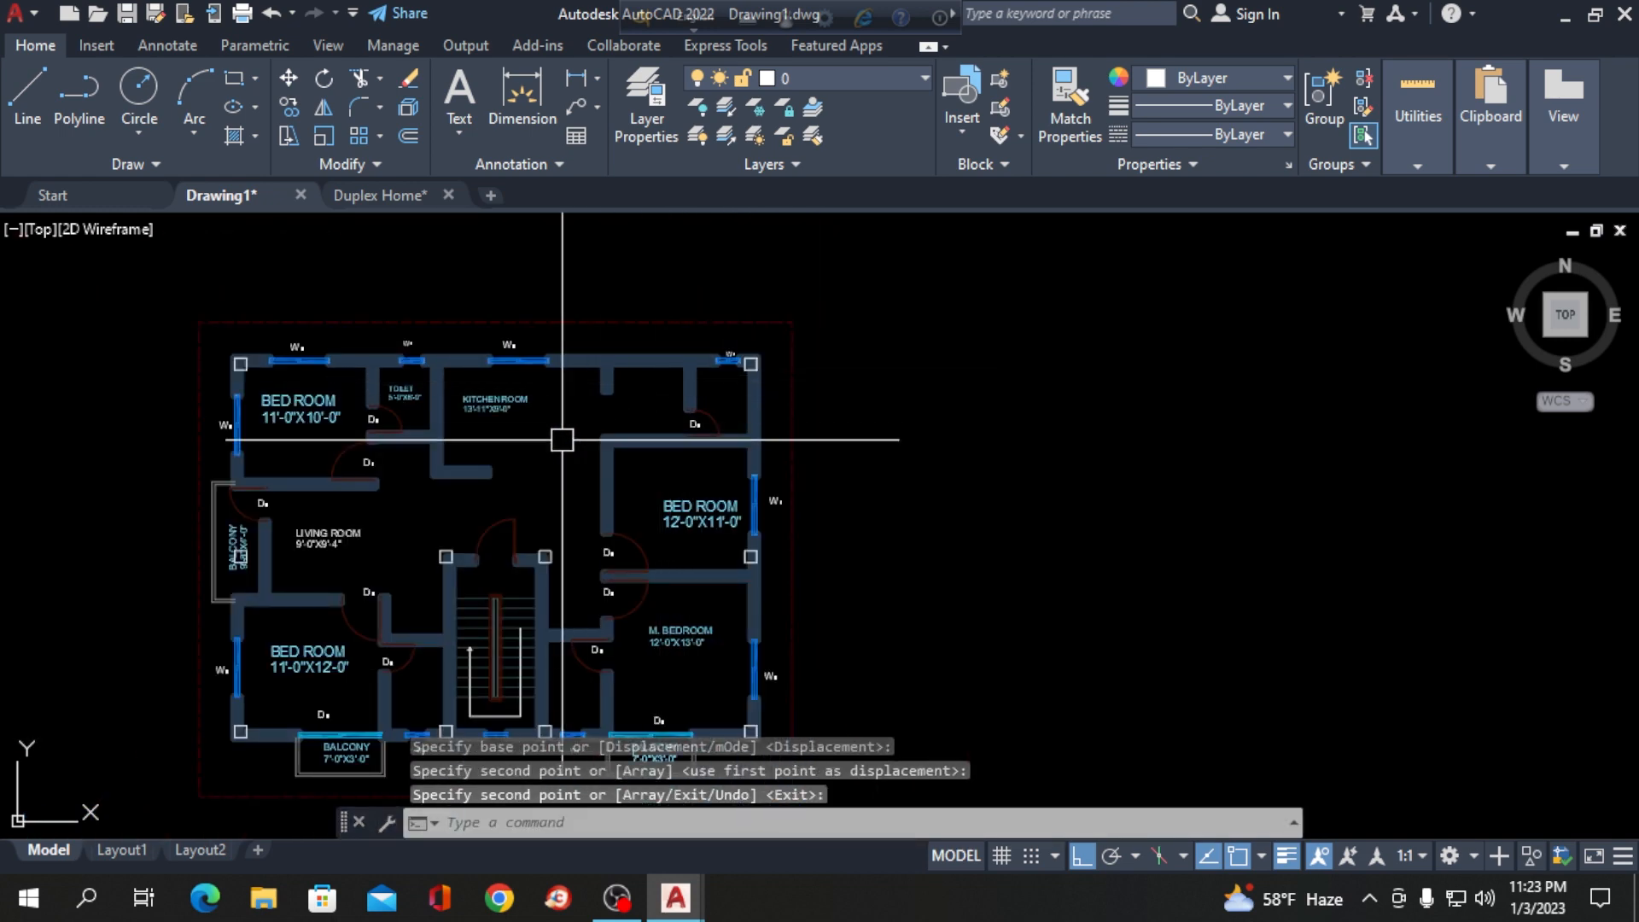
# Measure the clear distance between the two corner squares on the plan's upper outer wall with a horizontal linear dimension.
pyautogui.click(578, 81)
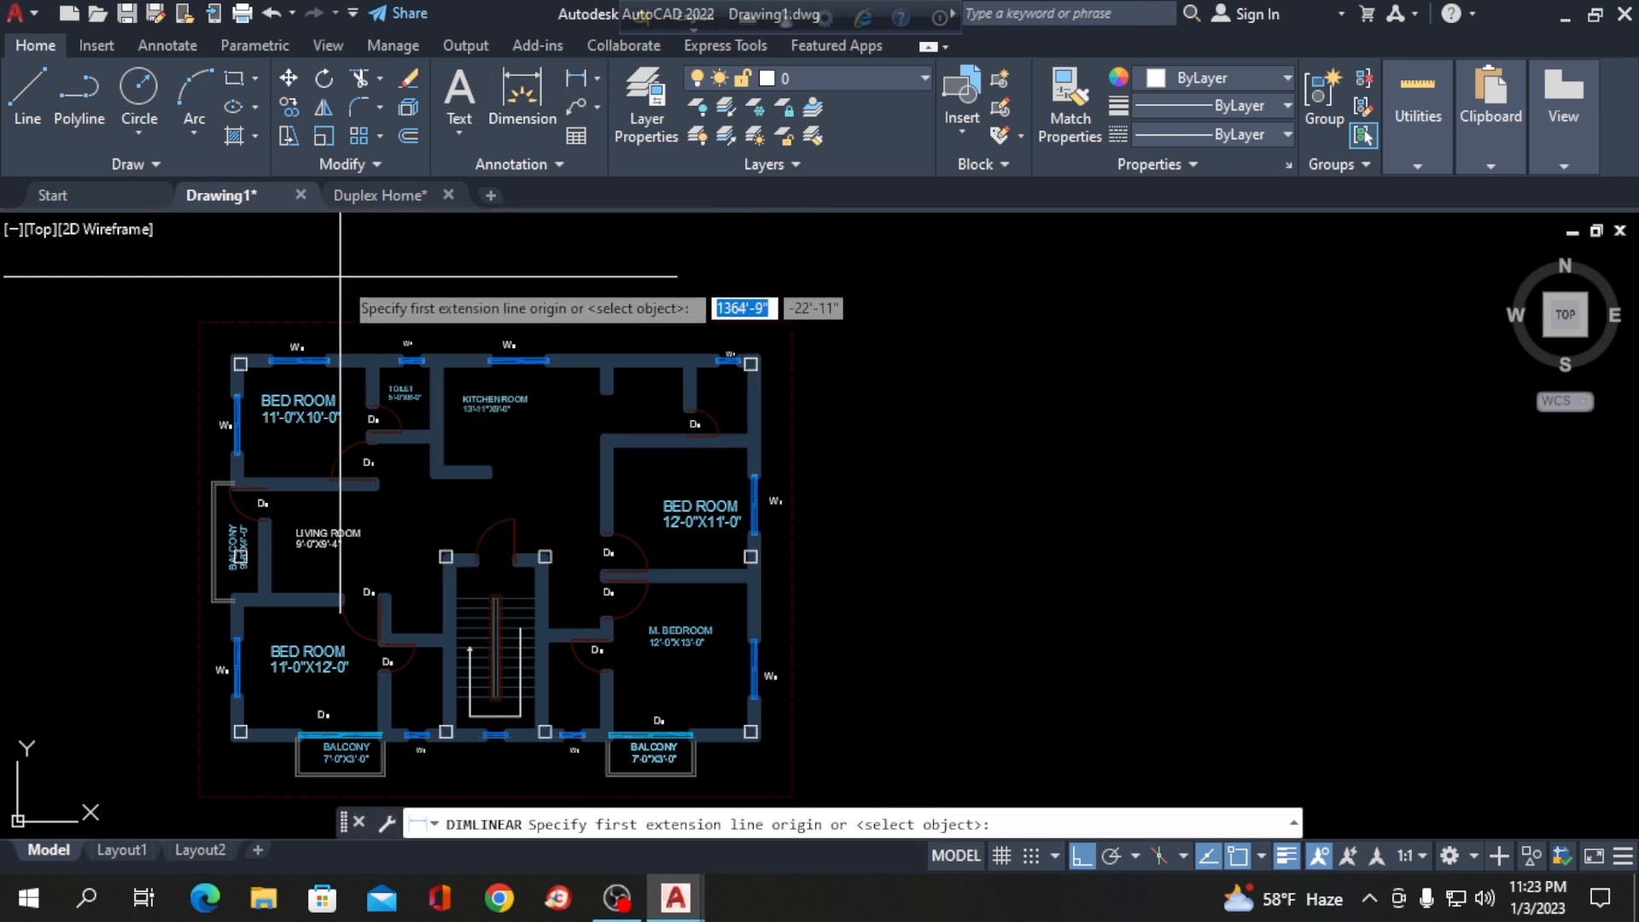
pyautogui.scroll(4, 232, 357)
pyautogui.click(215, 337)
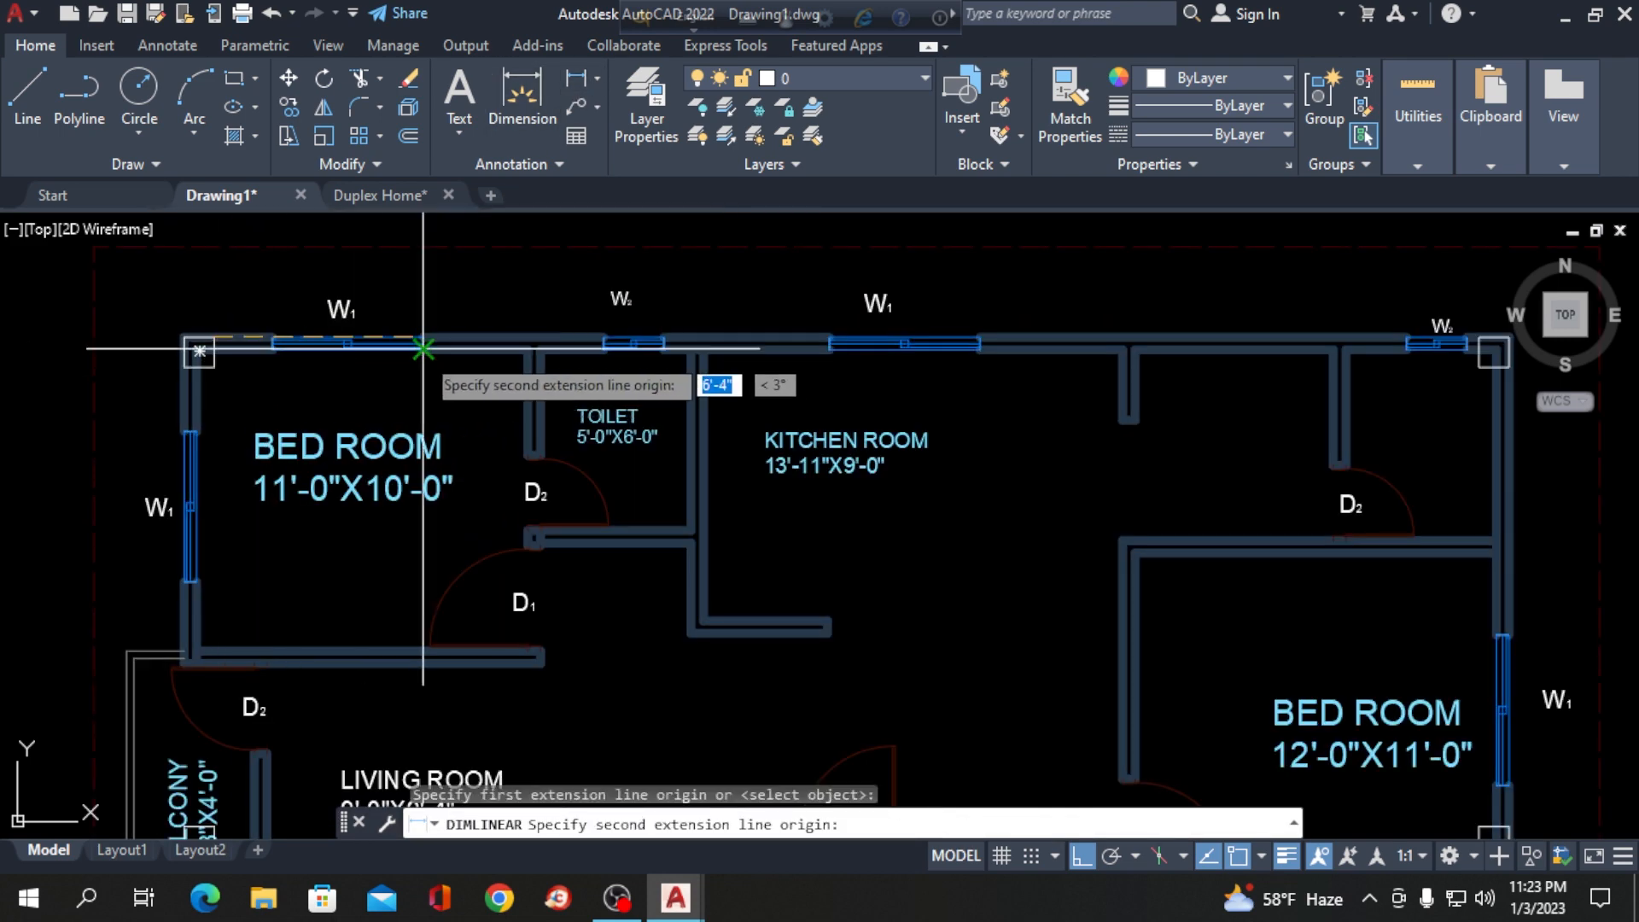
pyautogui.scroll(-4, 742, 347)
pyautogui.scroll(4, 889, 345)
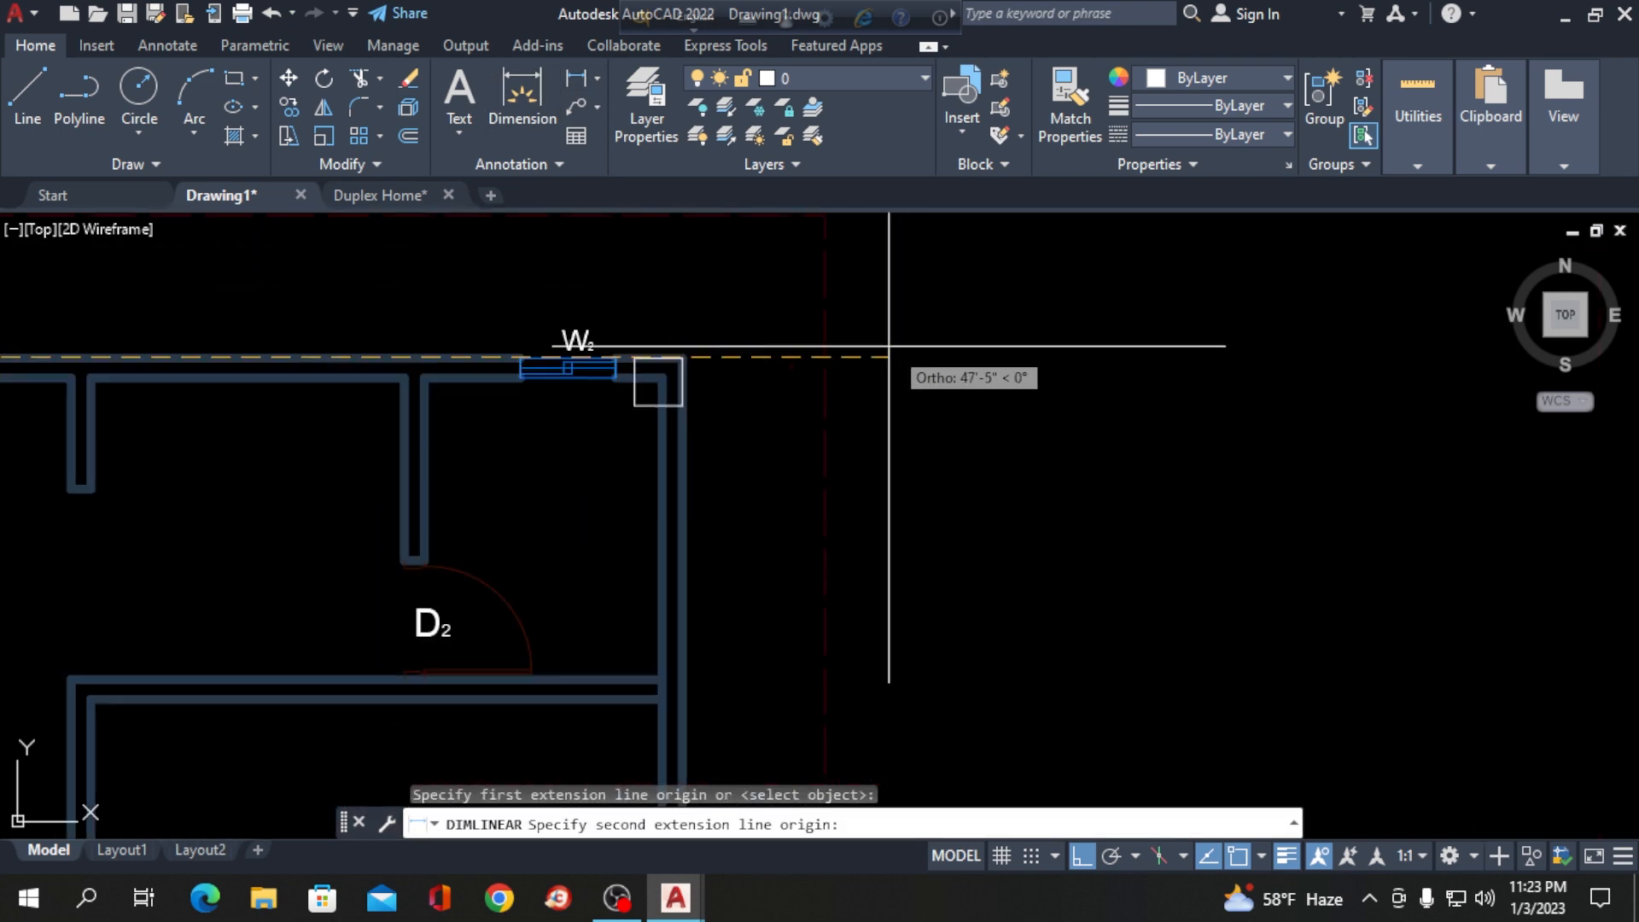
pyautogui.click(636, 357)
pyautogui.scroll(-5, 476, 355)
pyautogui.scroll(8, 402, 329)
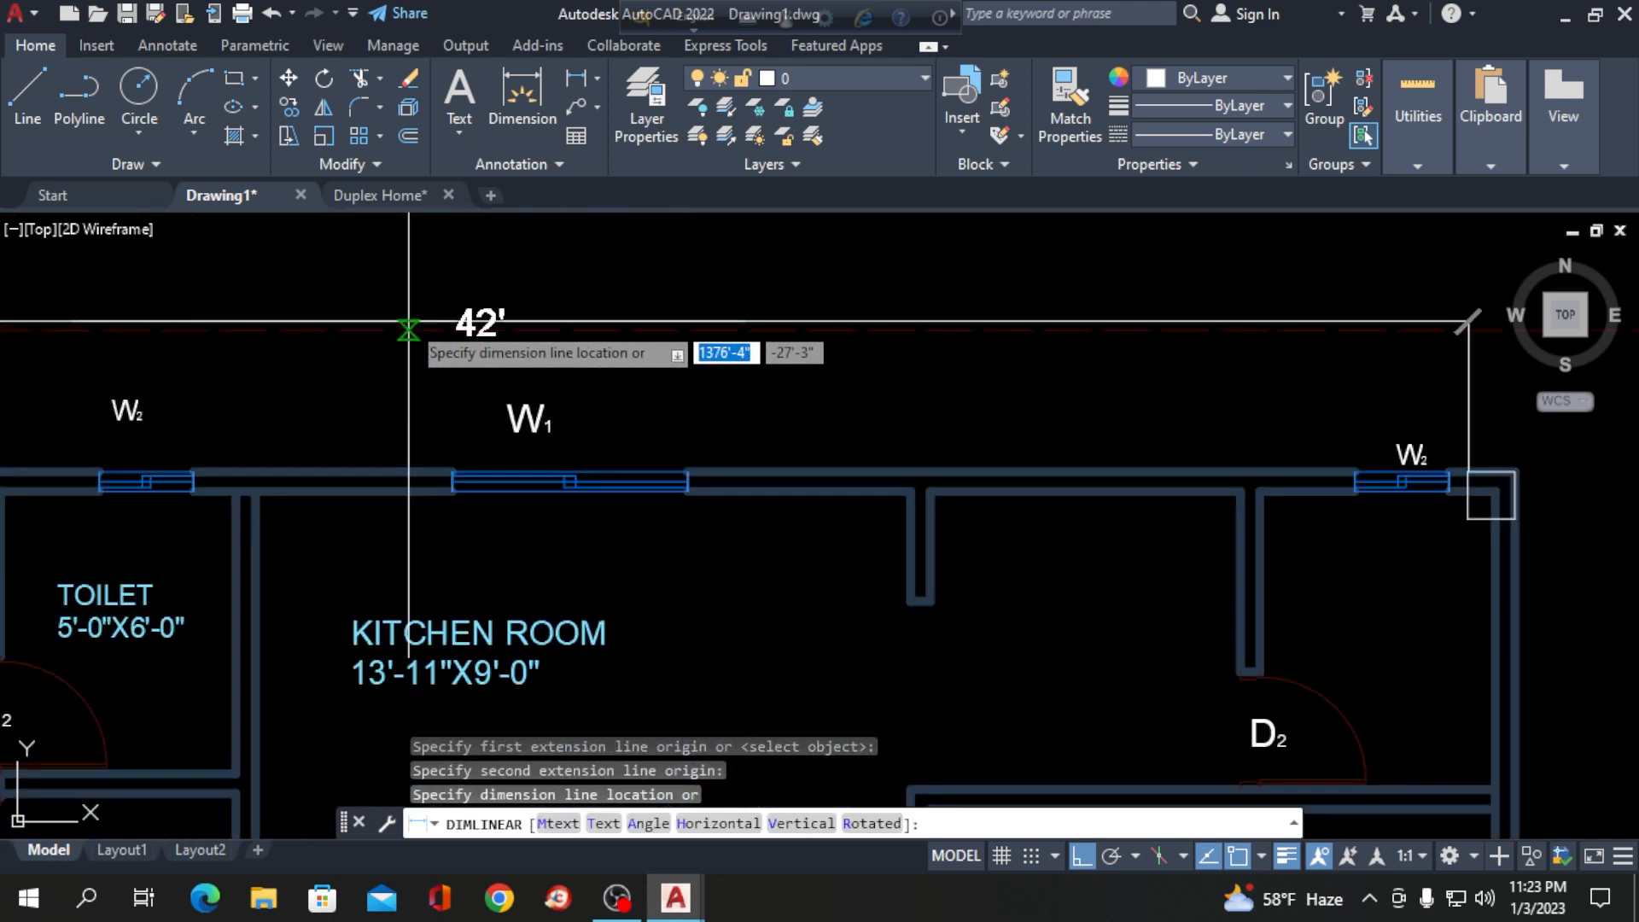
pyautogui.press('Escape')
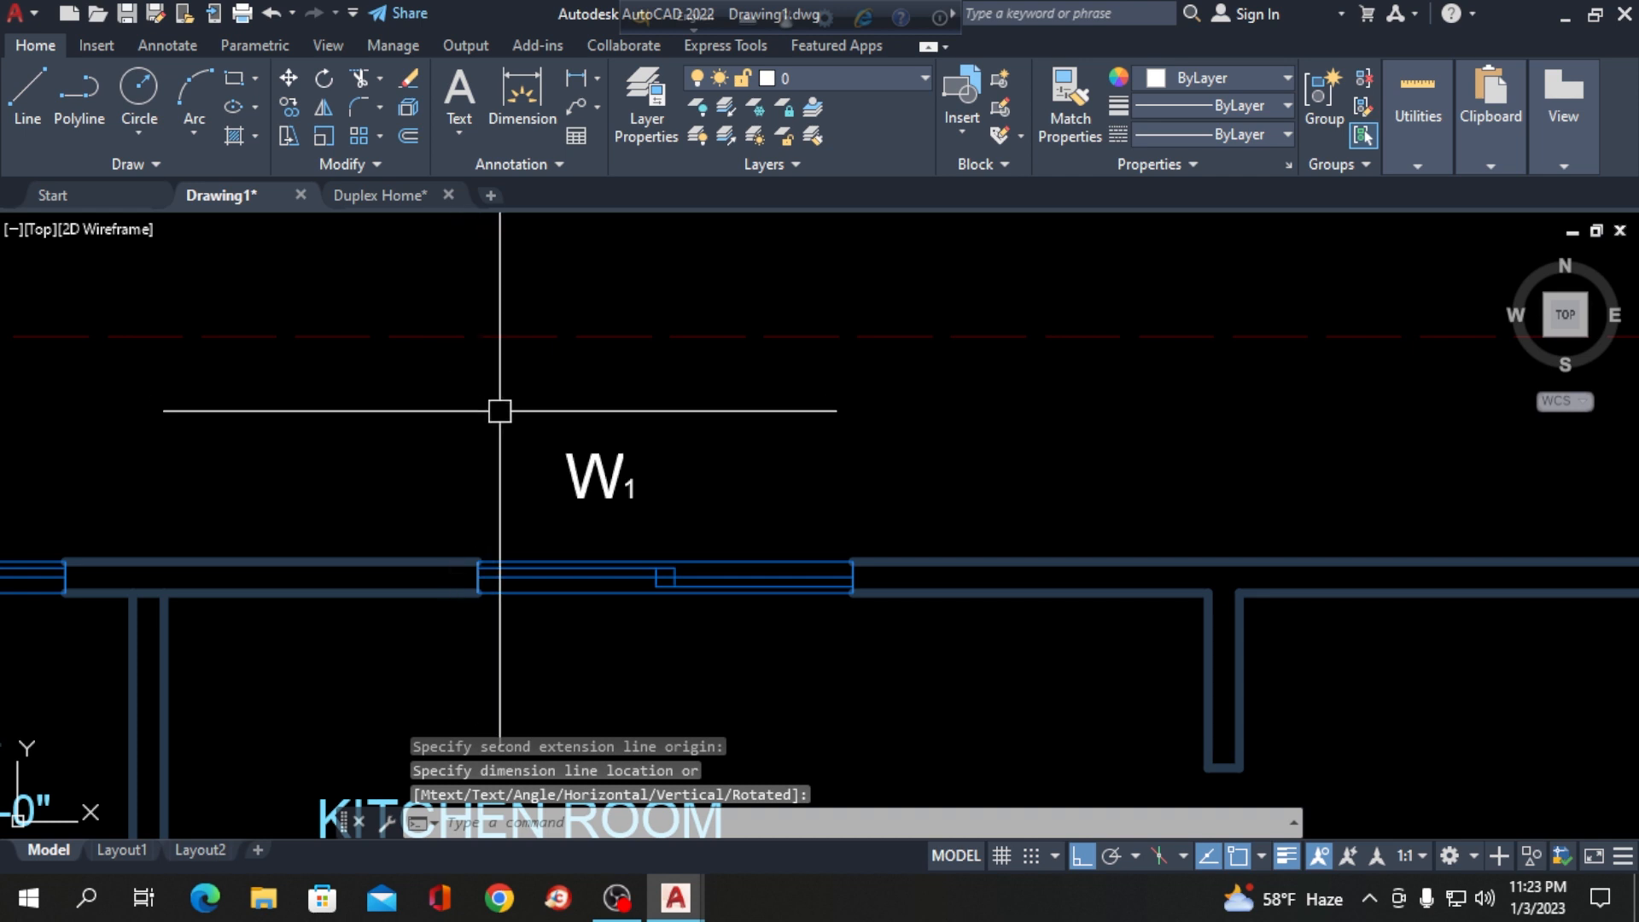
# Copy the plan's upper-left corner square from its upper-right corner along the upper outer wall to the toilet-side face of the bedroom–toilet partition.
pyautogui.scroll(-6, 500, 413)
pyautogui.scroll(-2, 538, 589)
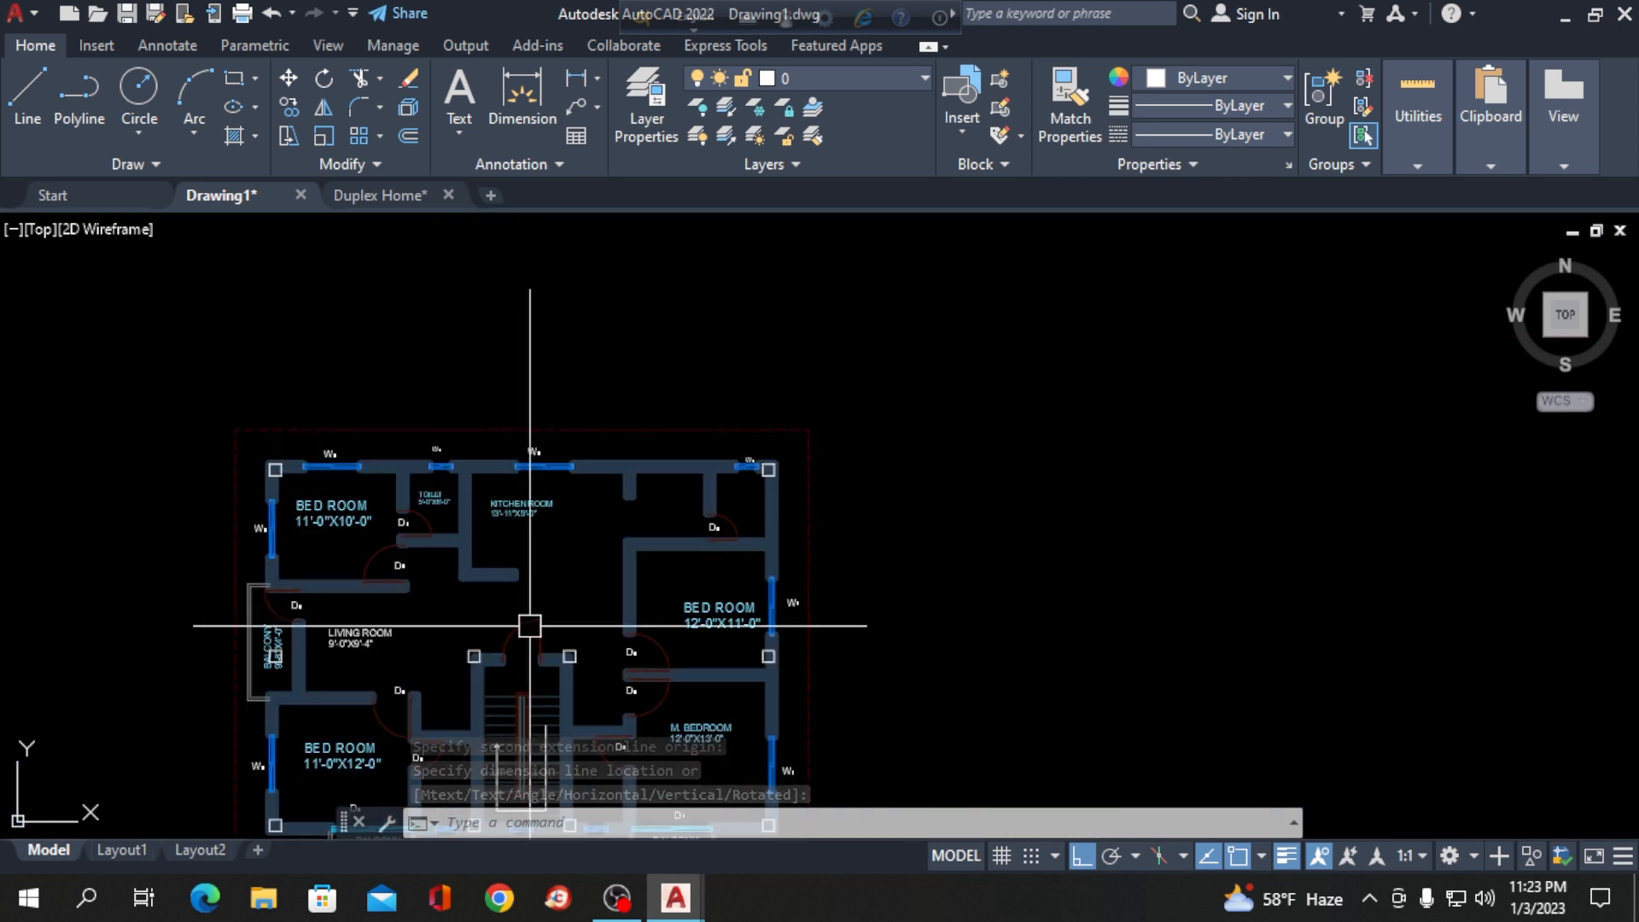
pyautogui.scroll(2, 530, 630)
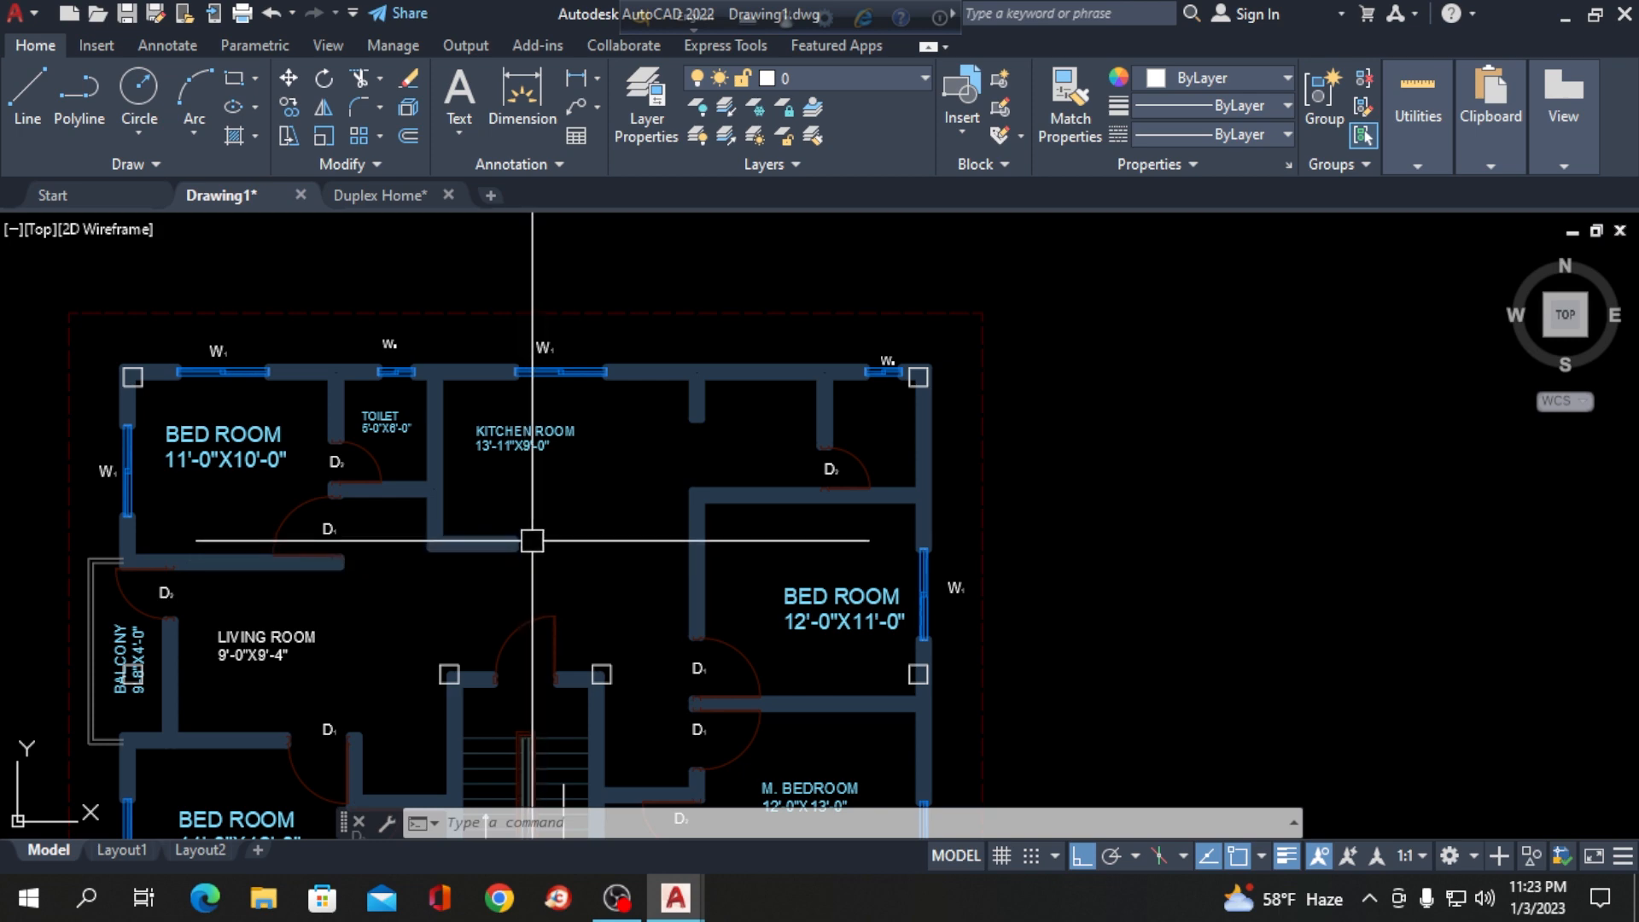
pyautogui.scroll(6, 128, 384)
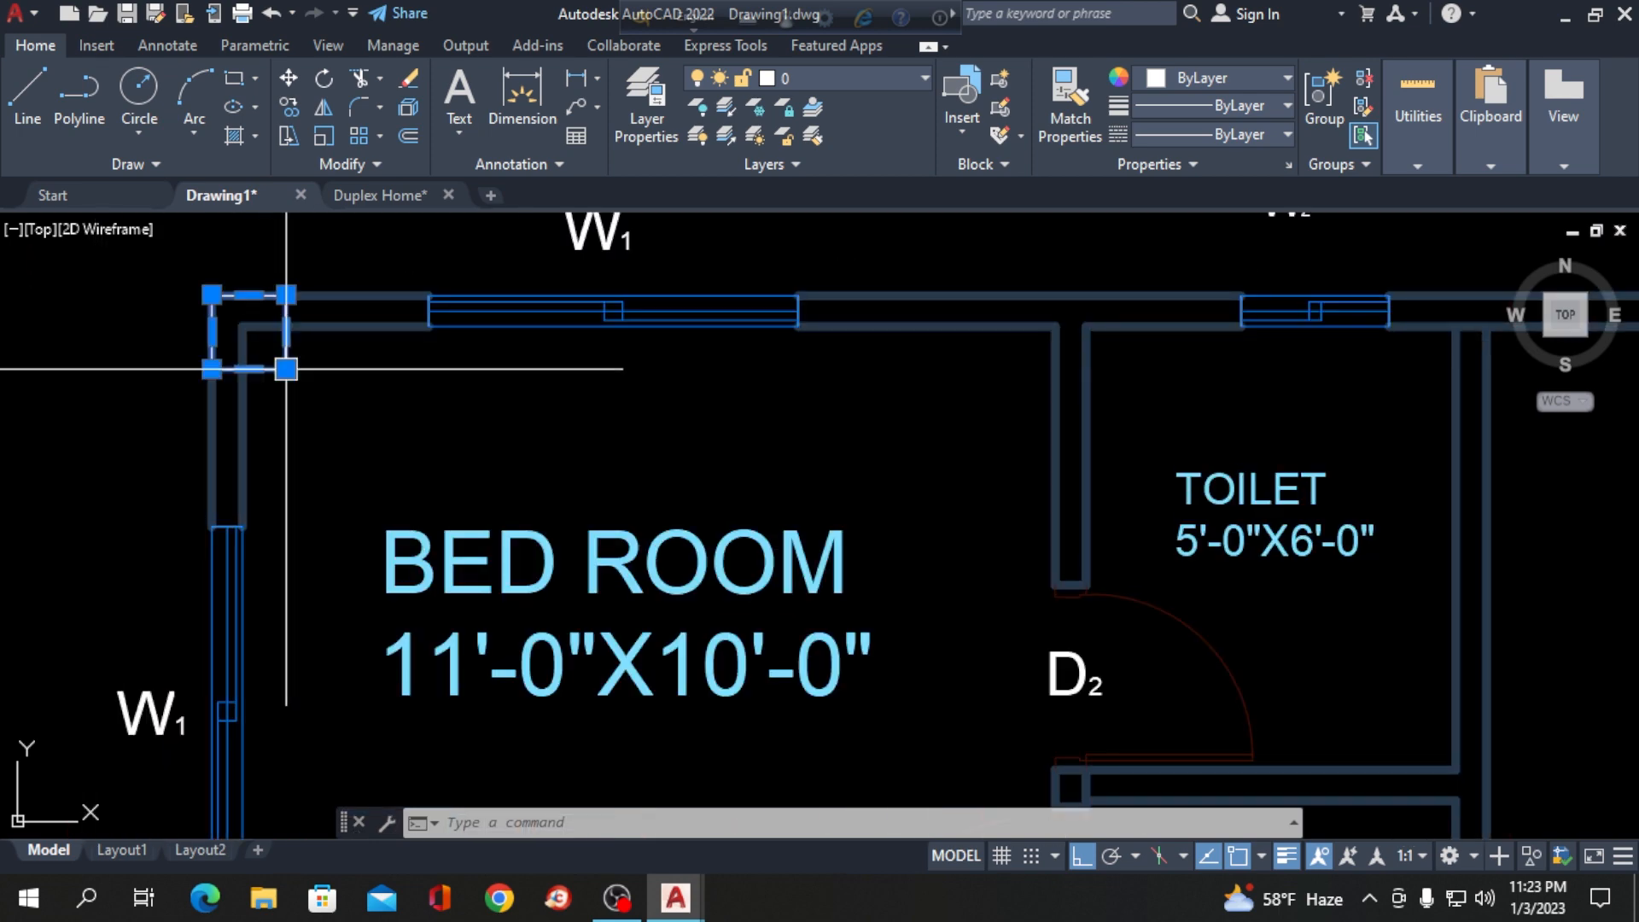
pyautogui.write('co')
pyautogui.press('Return')
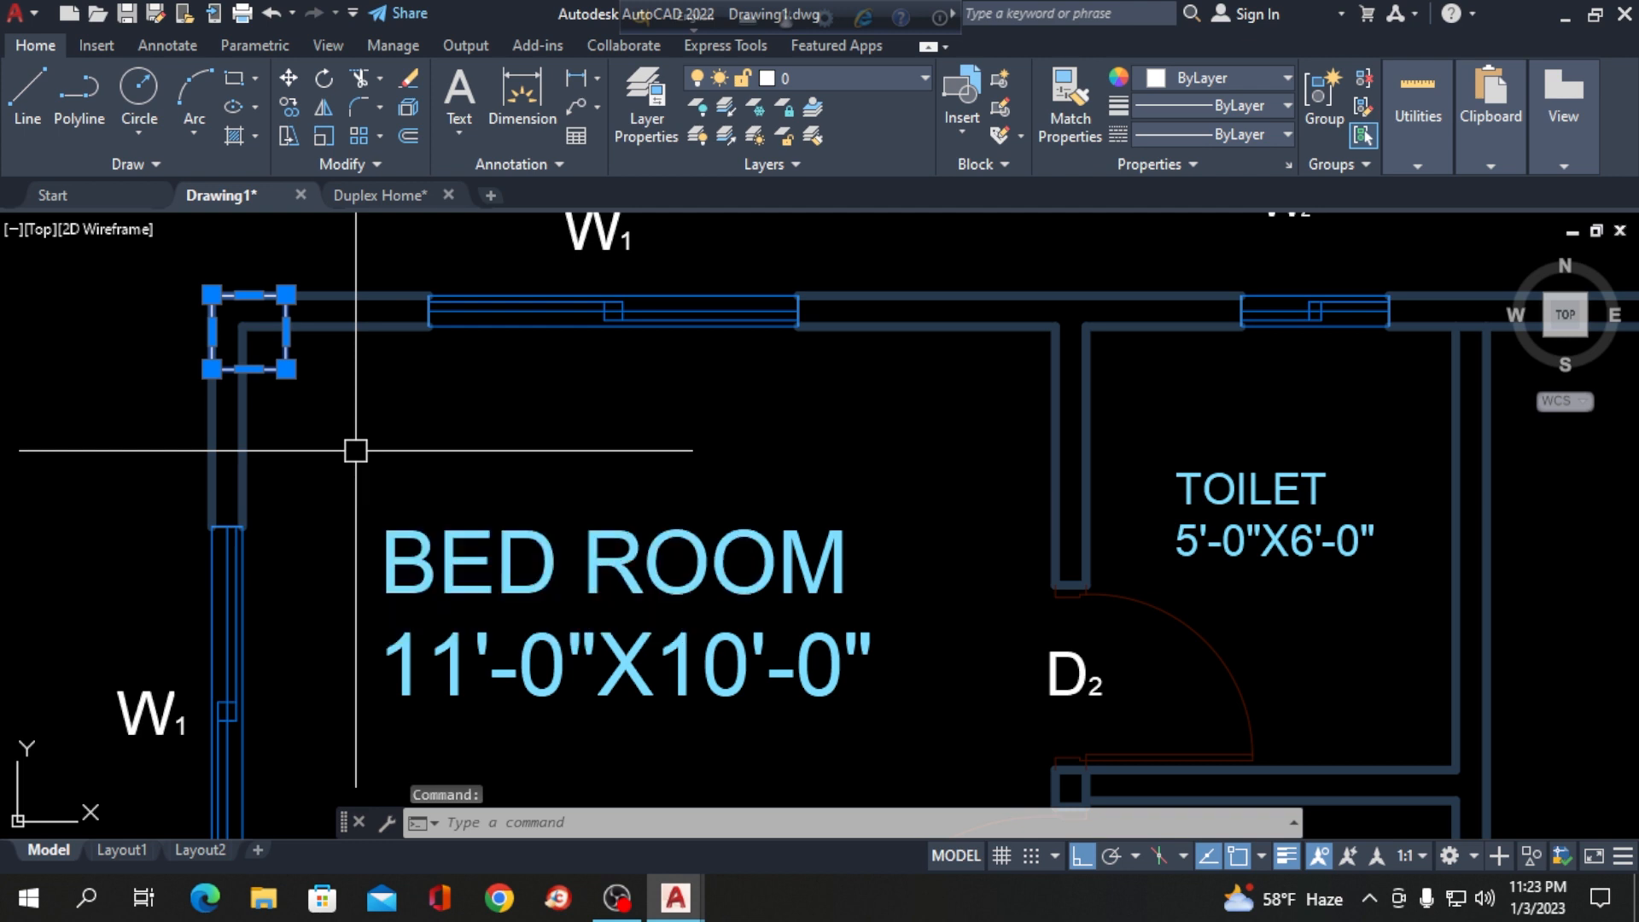
pyautogui.click(286, 296)
pyautogui.scroll(4, 1140, 362)
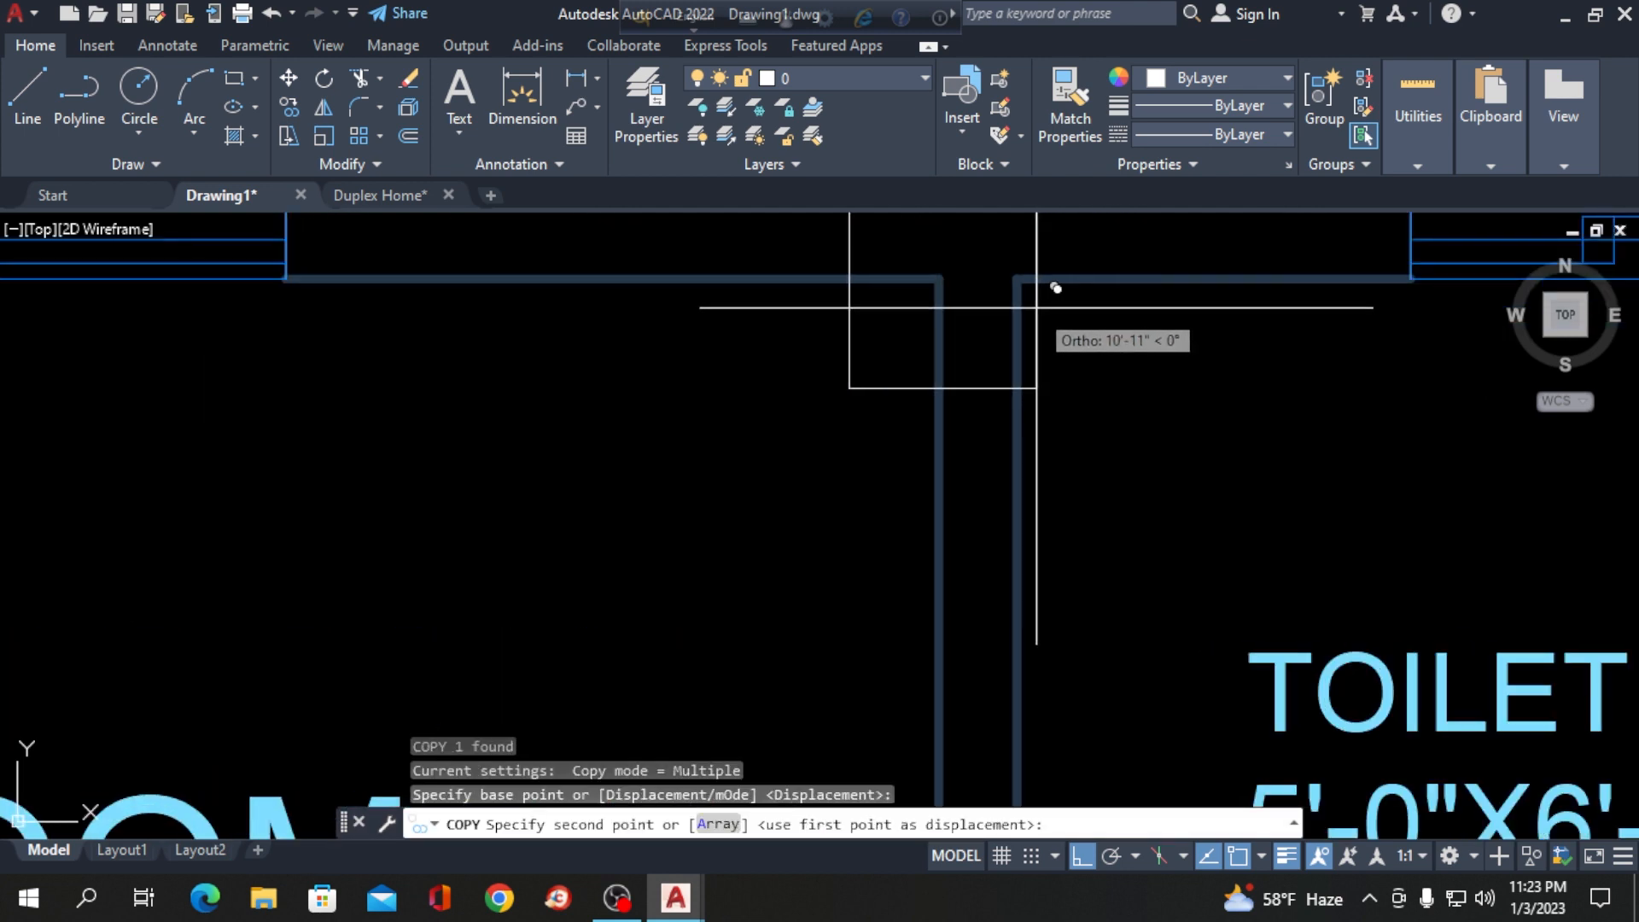
pyautogui.scroll(-6, 1017, 279)
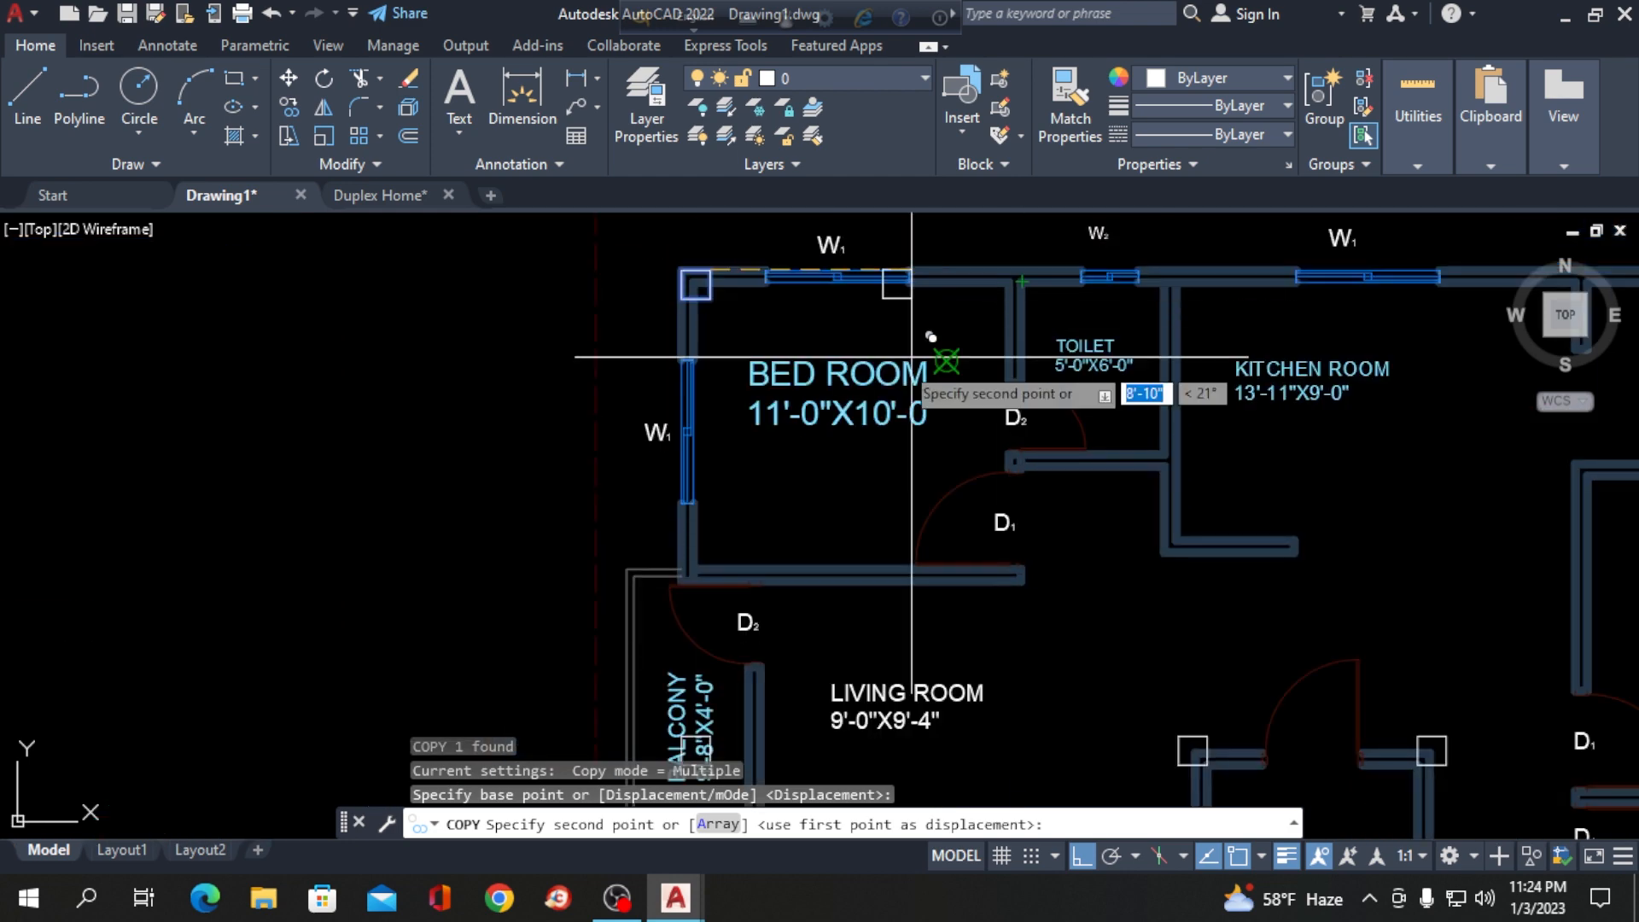
pyautogui.scroll(4, 852, 358)
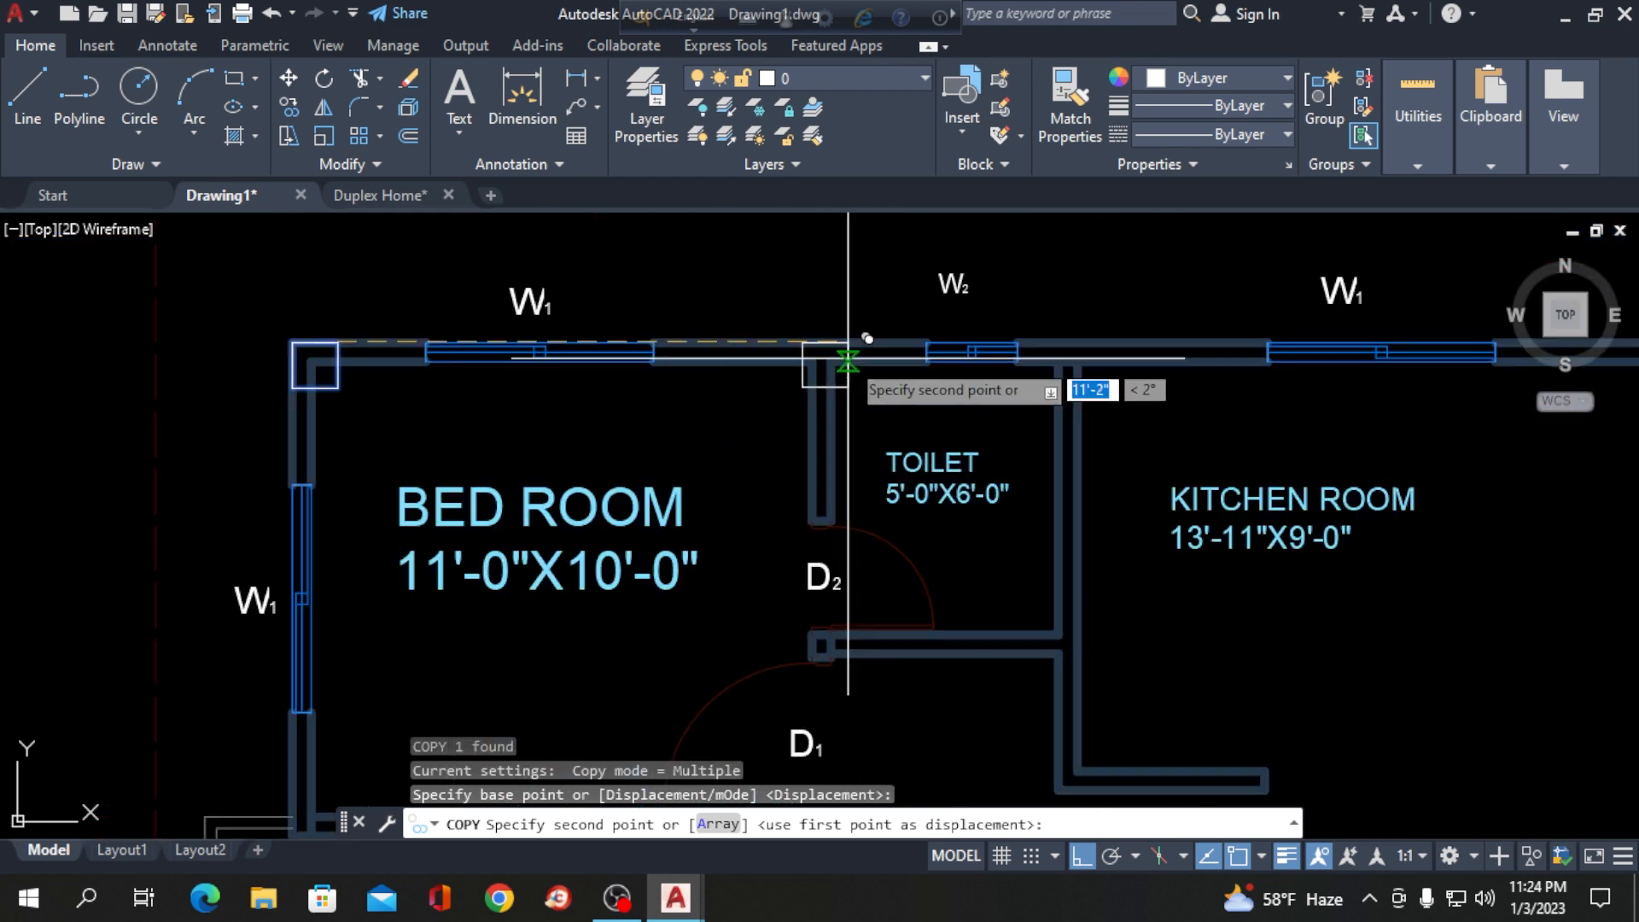
pyautogui.scroll(-6, 836, 342)
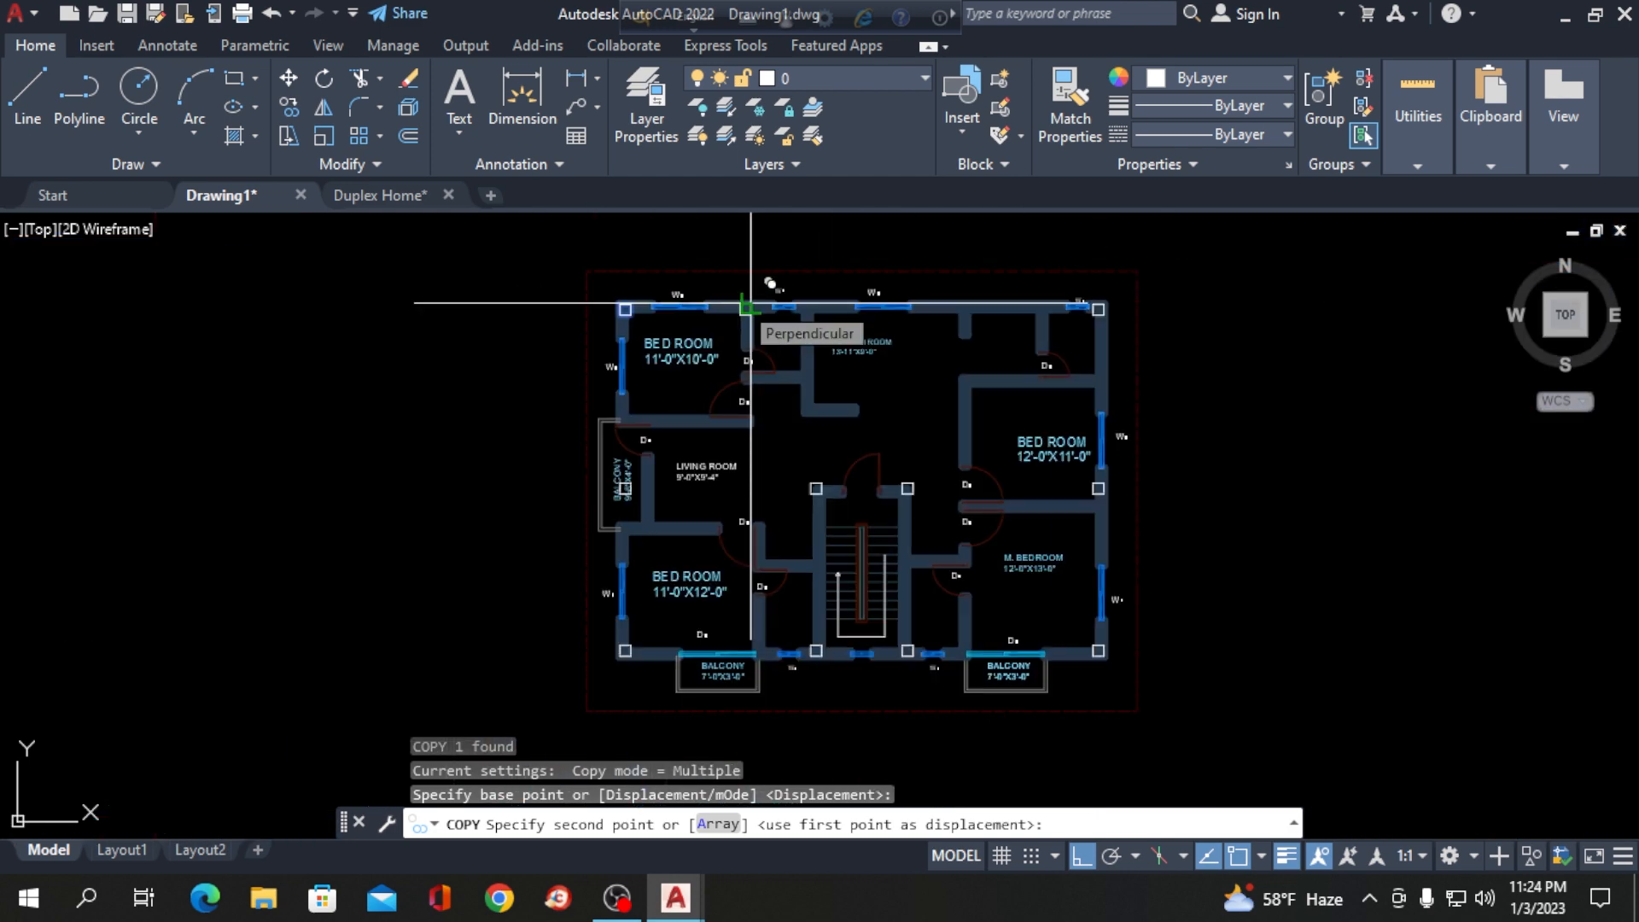
pyautogui.scroll(6, 751, 303)
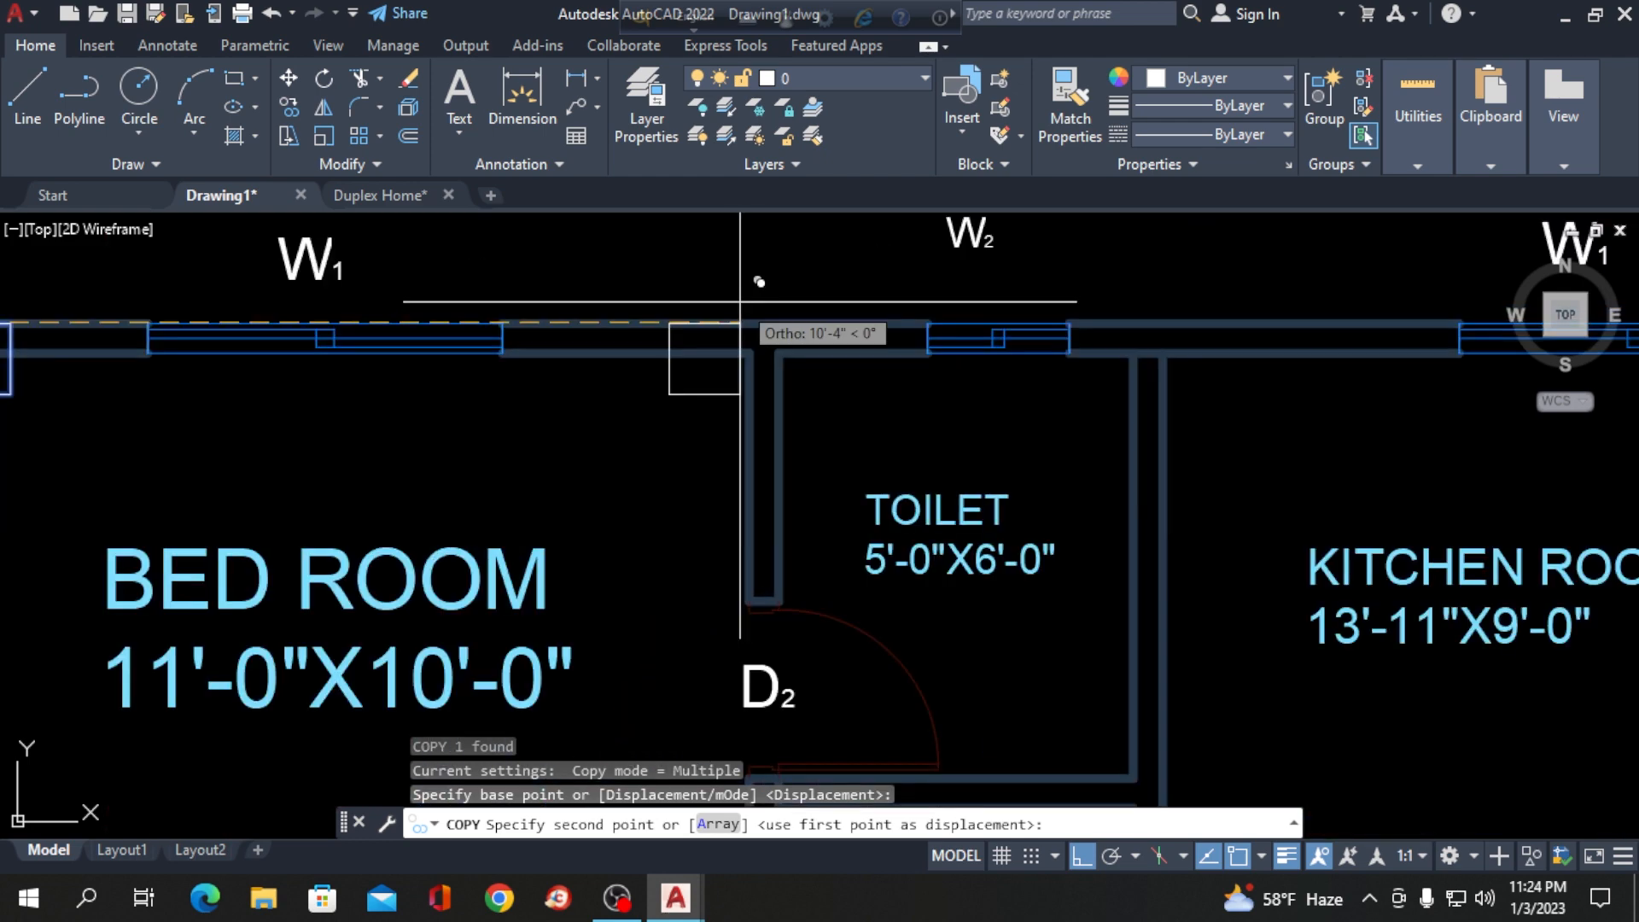
pyautogui.click(779, 323)
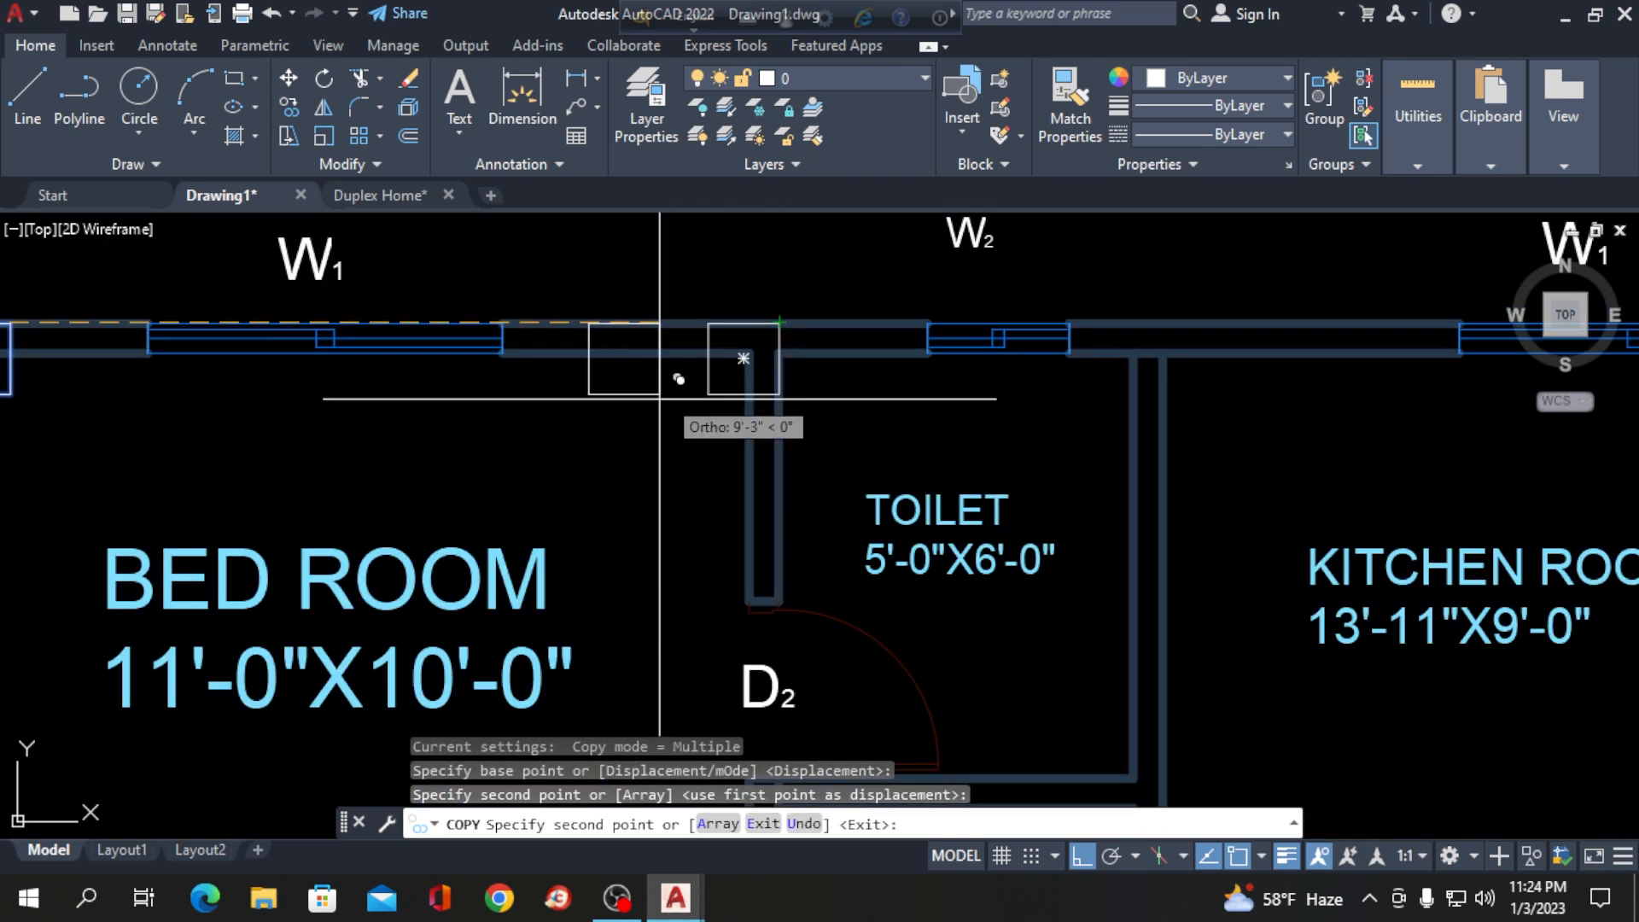
pyautogui.press('Escape')
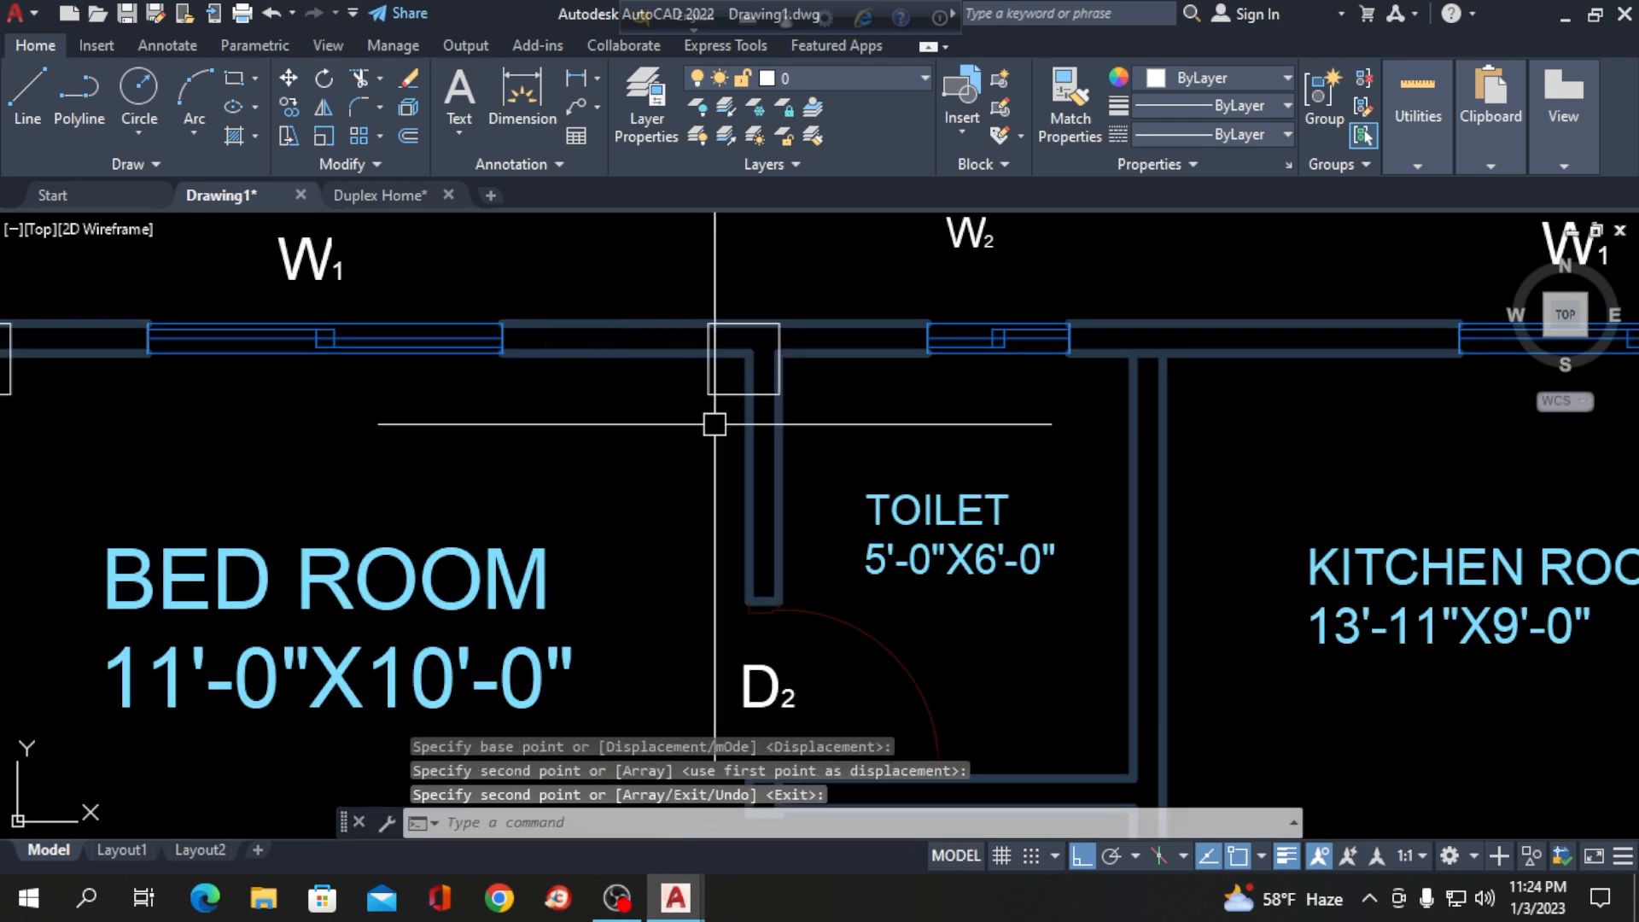
# Copy the square at the bedroom–toilet partition from its upper-left corner to the kitchen-side face of the short wall stub on the upper outer wall.
pyautogui.click(714, 332)
pyautogui.write('co')
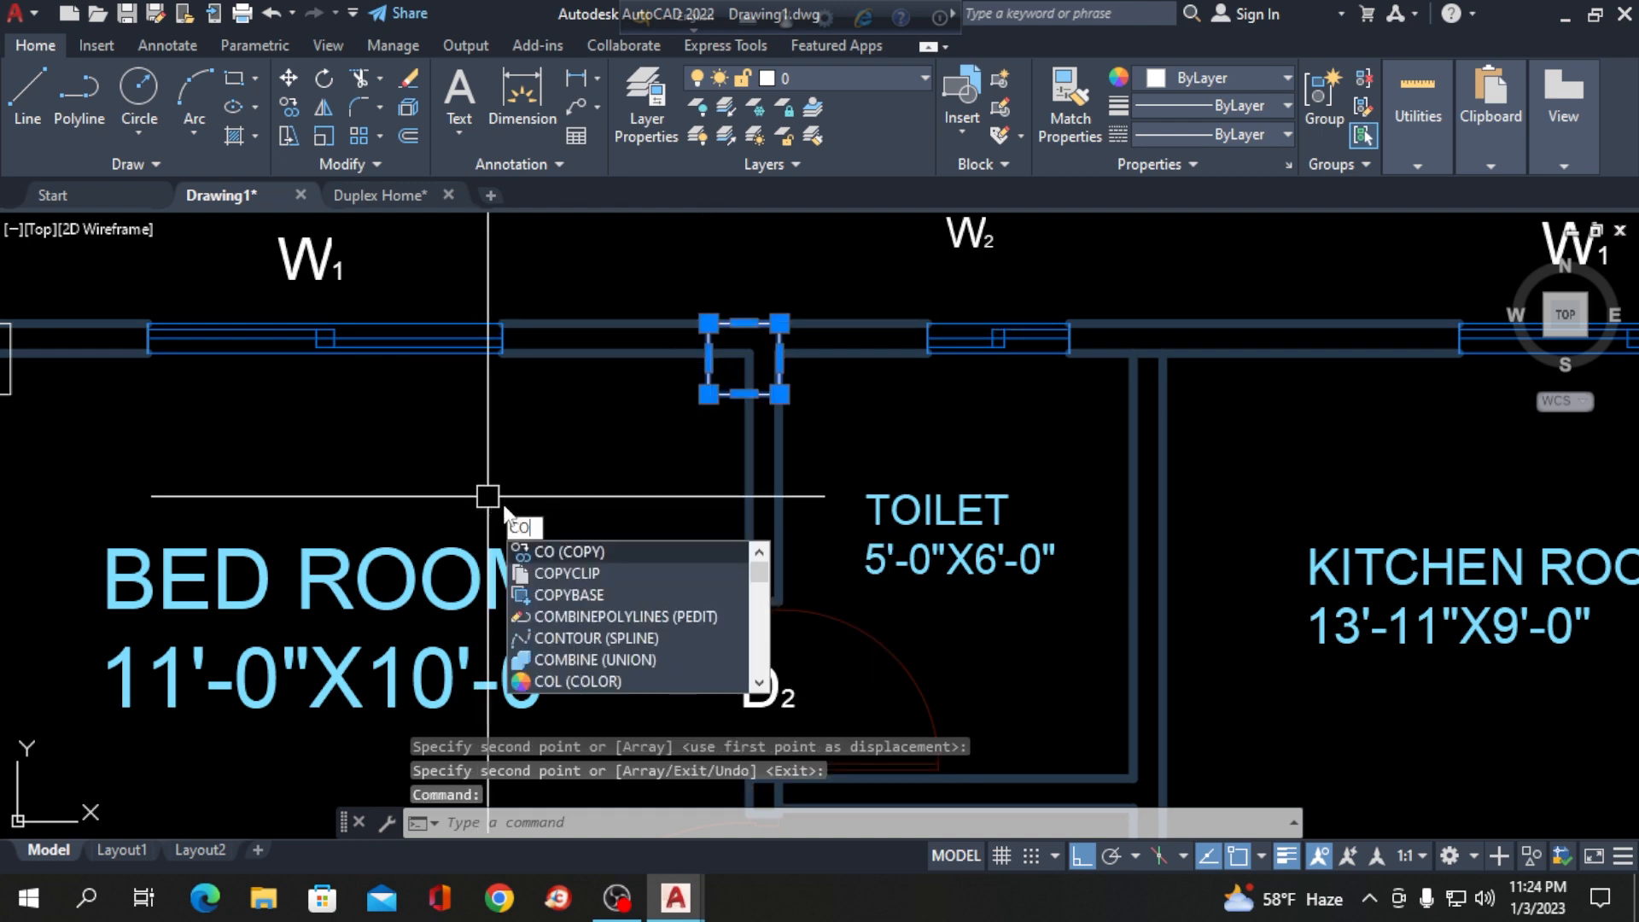
pyautogui.press('Return')
pyautogui.scroll(-4, 495, 461)
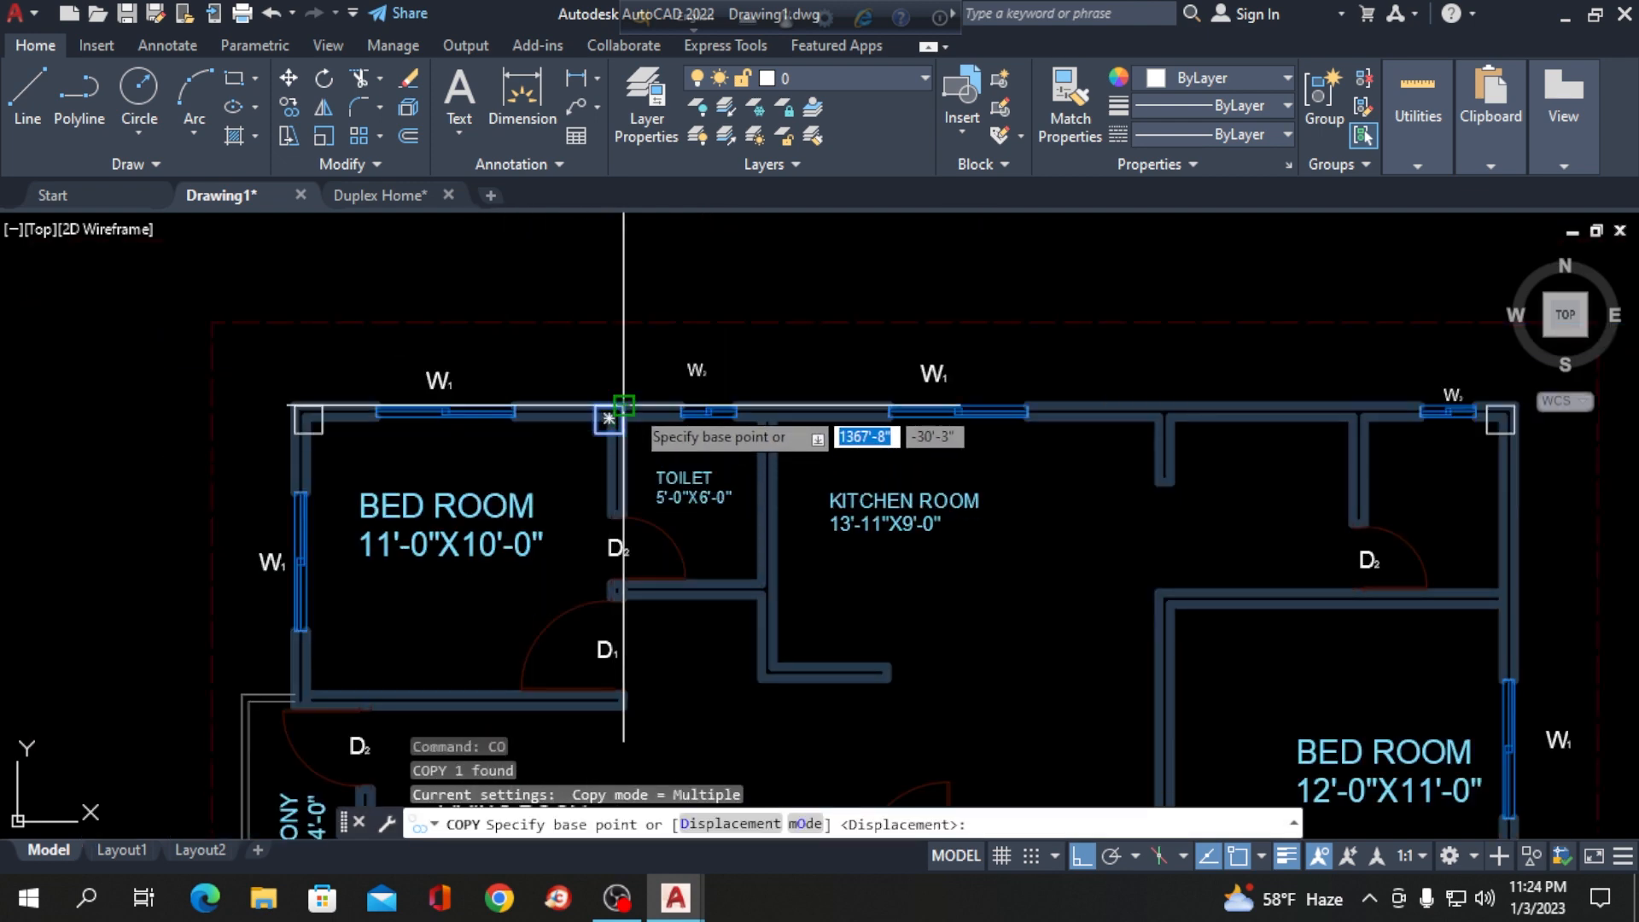
pyautogui.scroll(4, 627, 415)
pyautogui.click(535, 406)
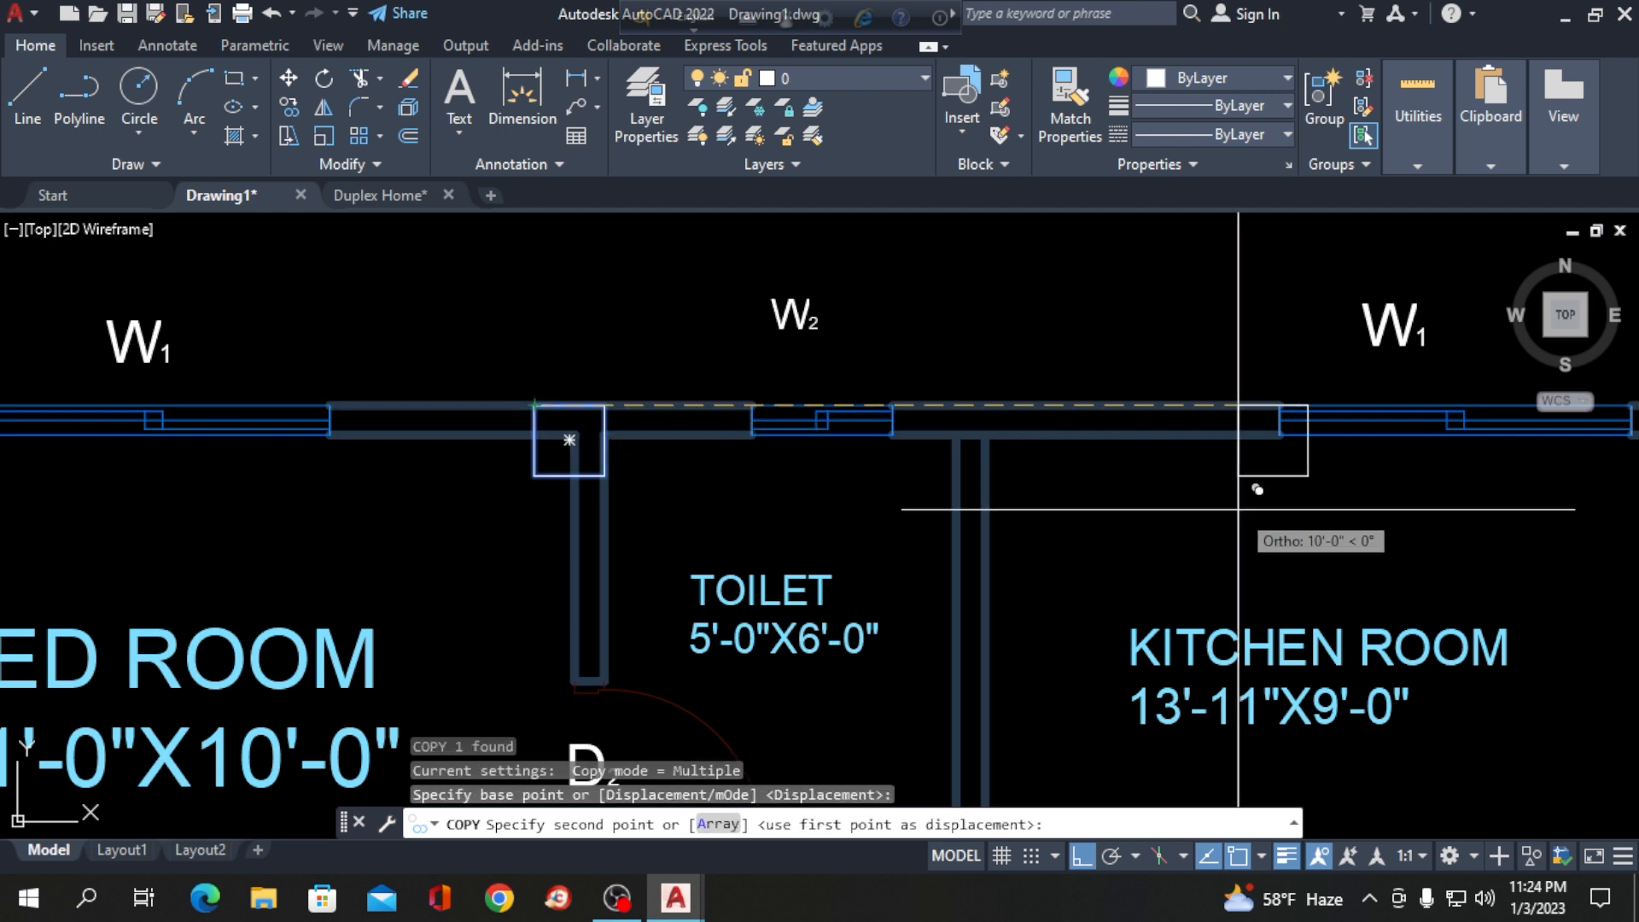
pyautogui.scroll(-4, 769, 530)
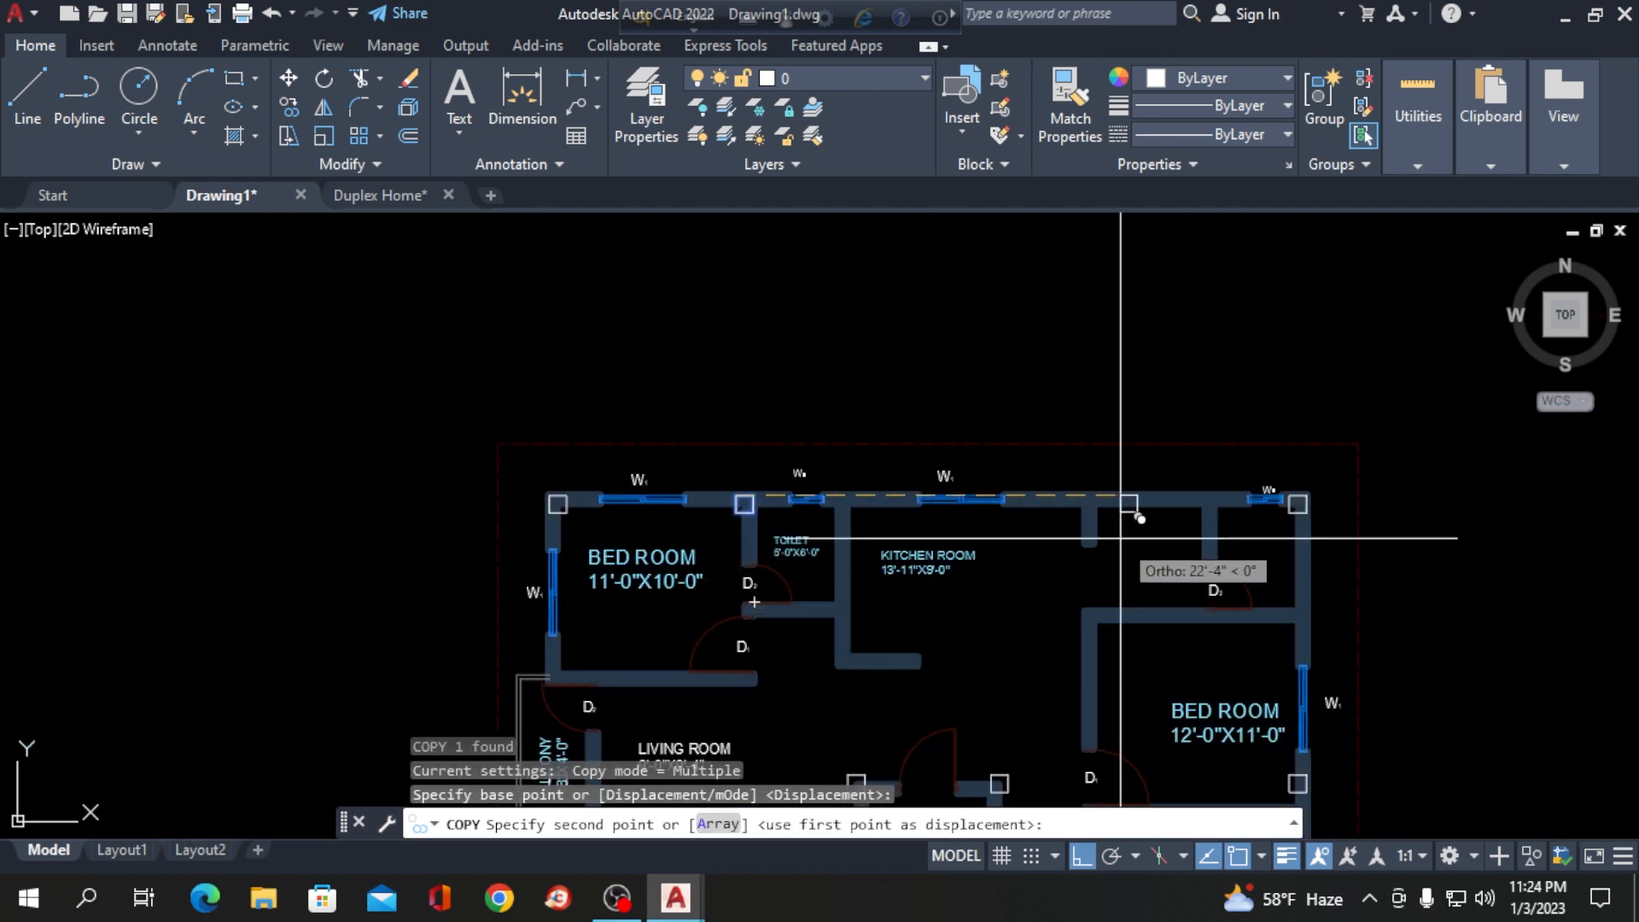
pyautogui.scroll(5, 1140, 499)
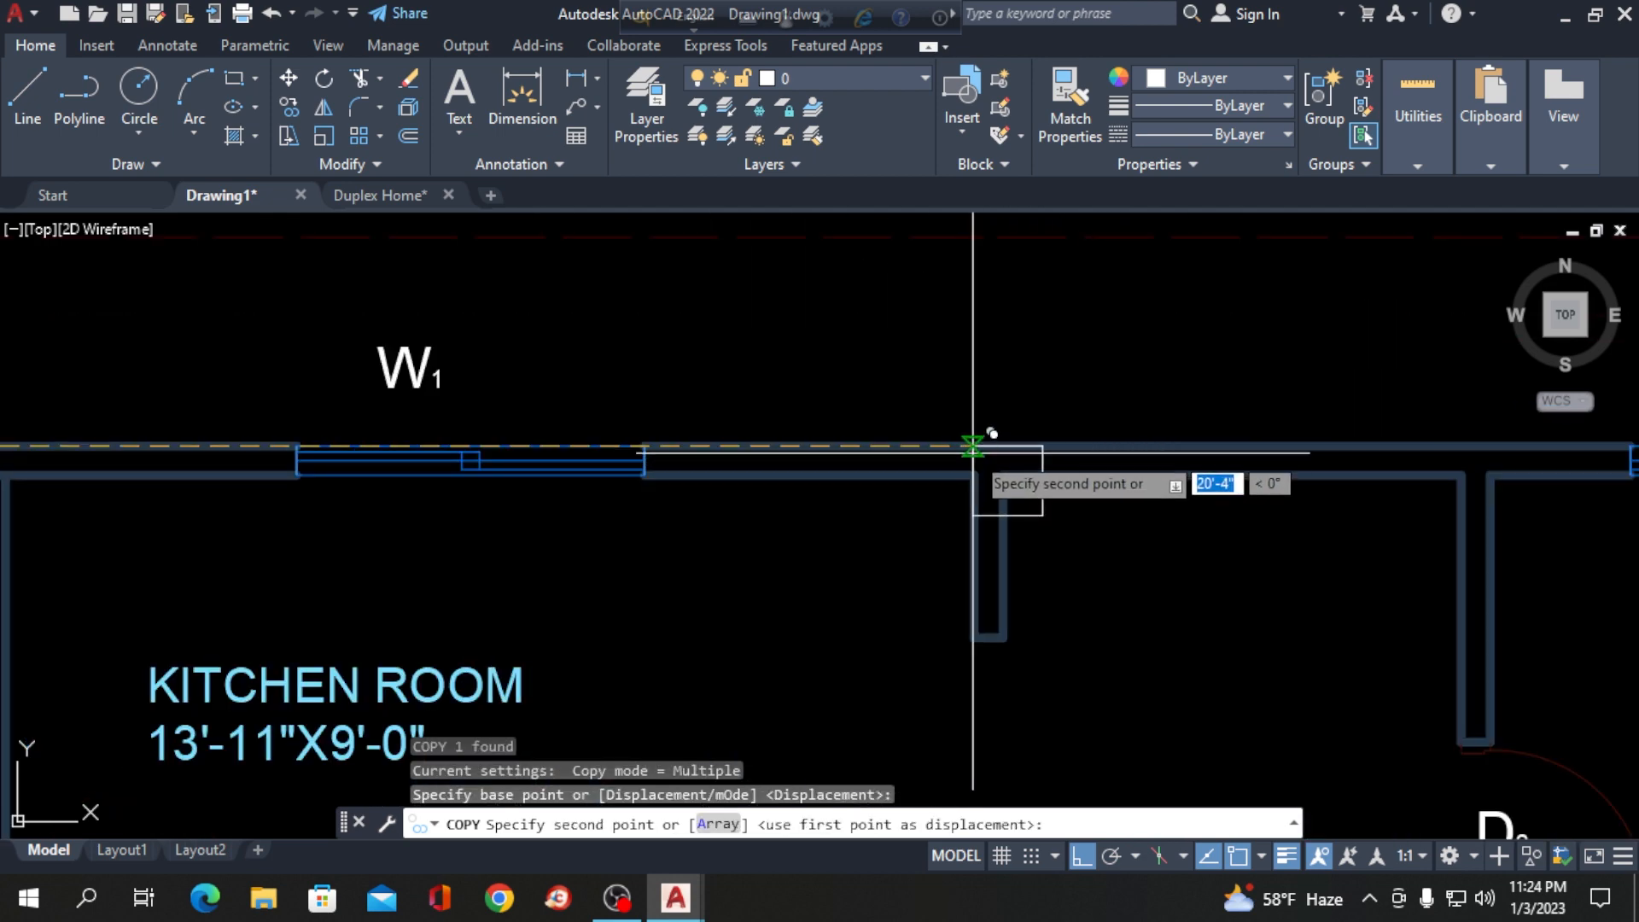
pyautogui.click(974, 446)
pyautogui.scroll(-5, 923, 453)
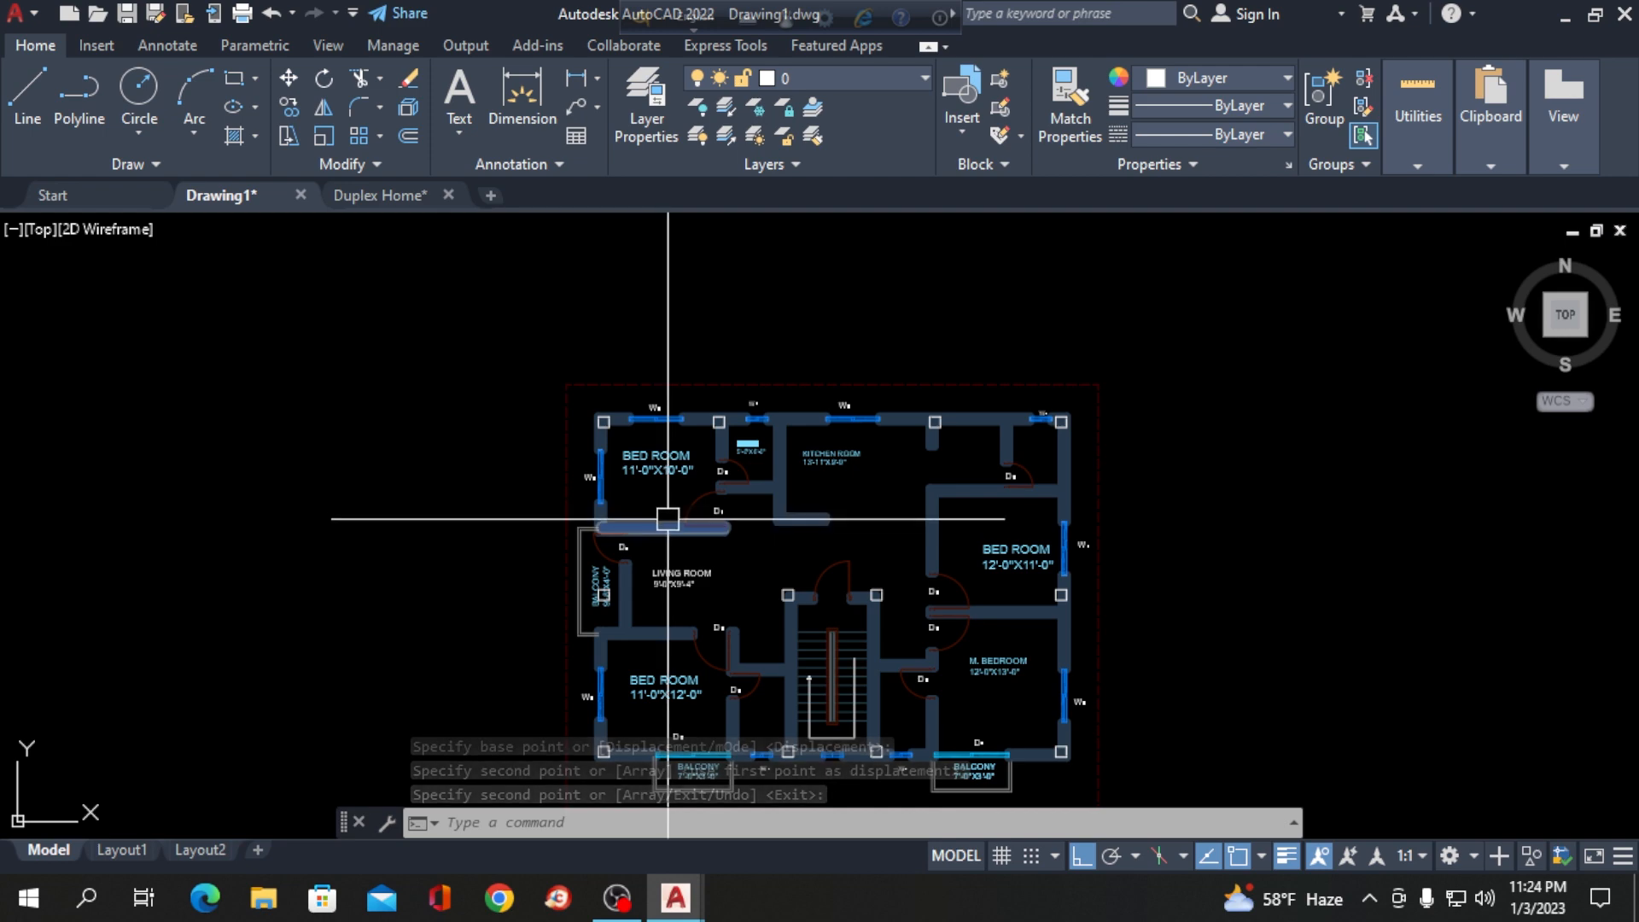
pyautogui.press('Escape')
# Trim the inner wall face lines that run inside the plan's upper-left corner square.
pyautogui.scroll(-2, 611, 353)
pyautogui.scroll(2, 786, 564)
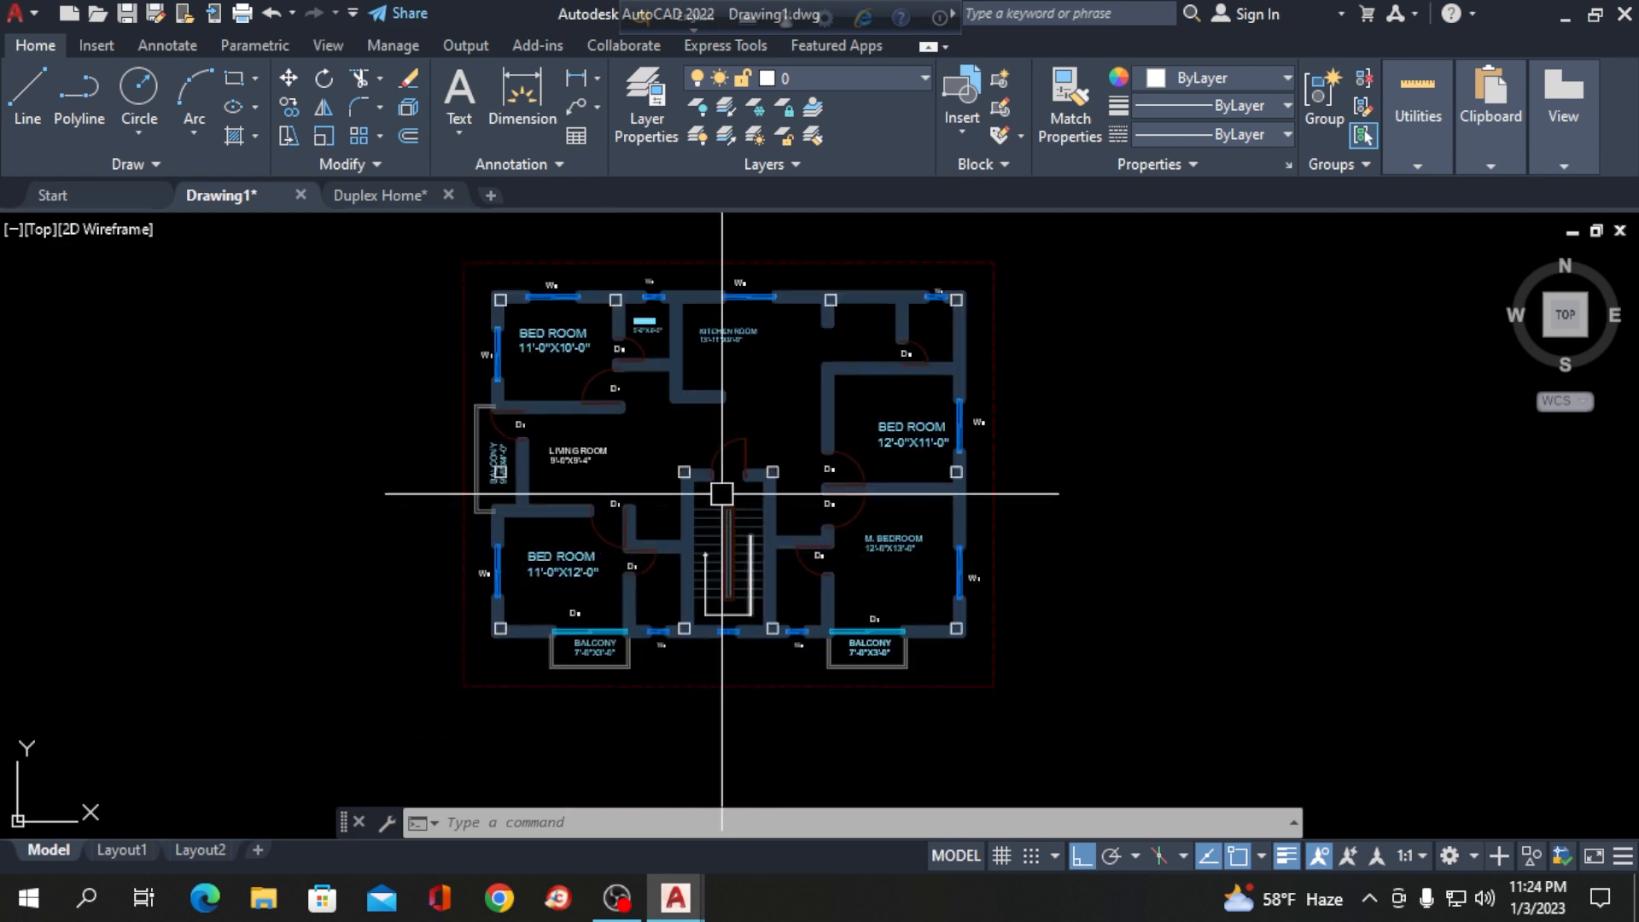
pyautogui.scroll(4, 534, 333)
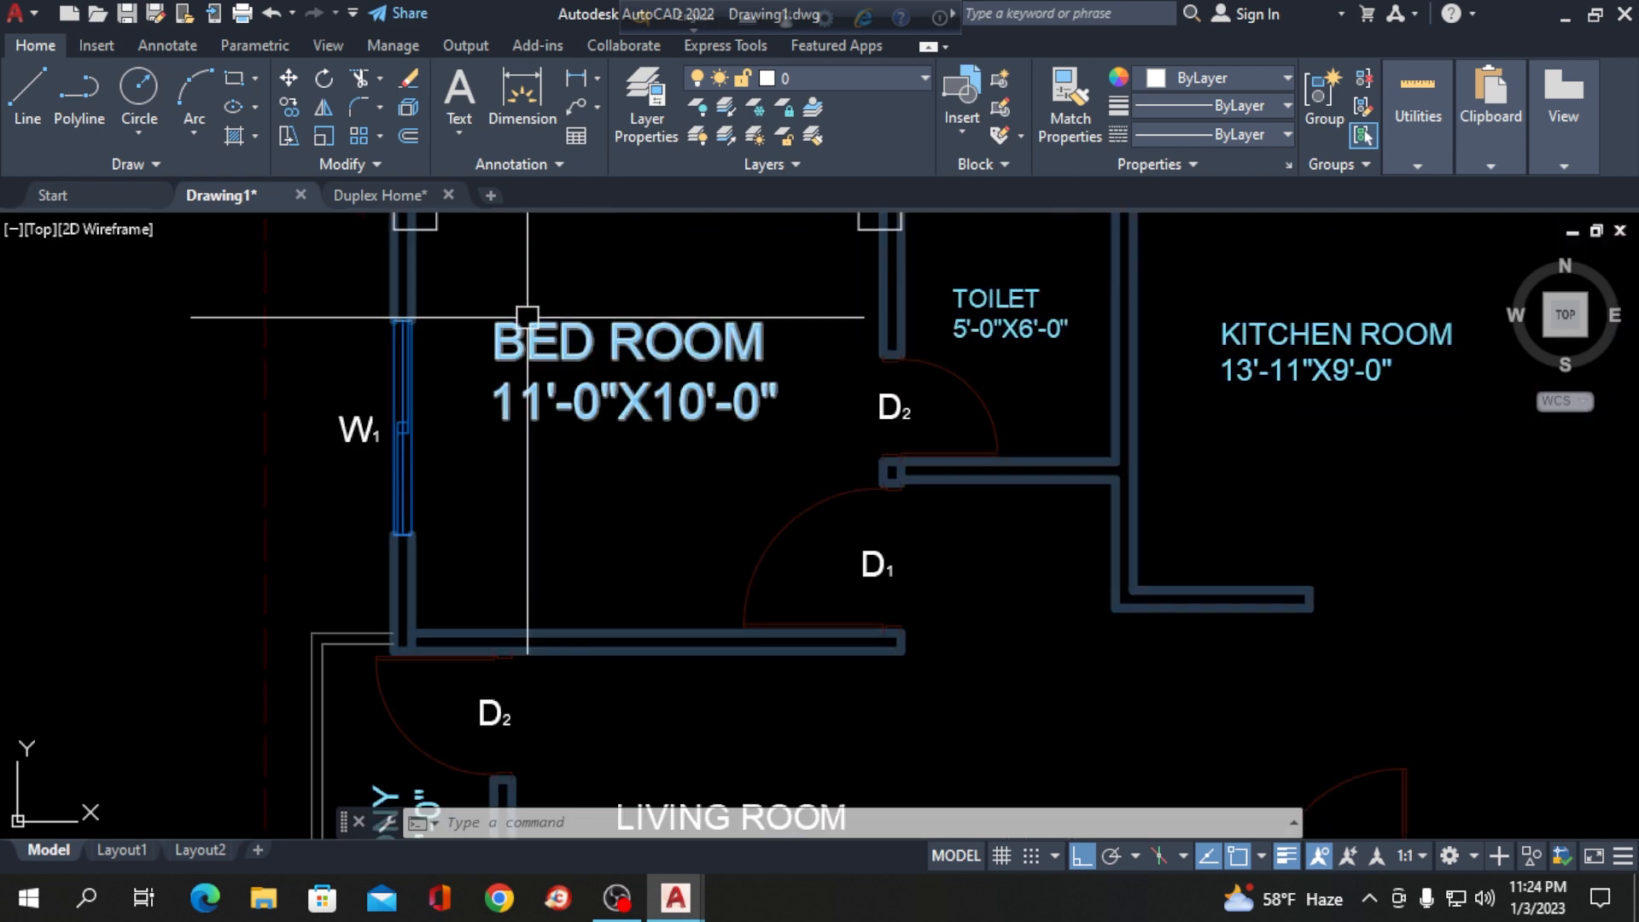
pyautogui.write('t')
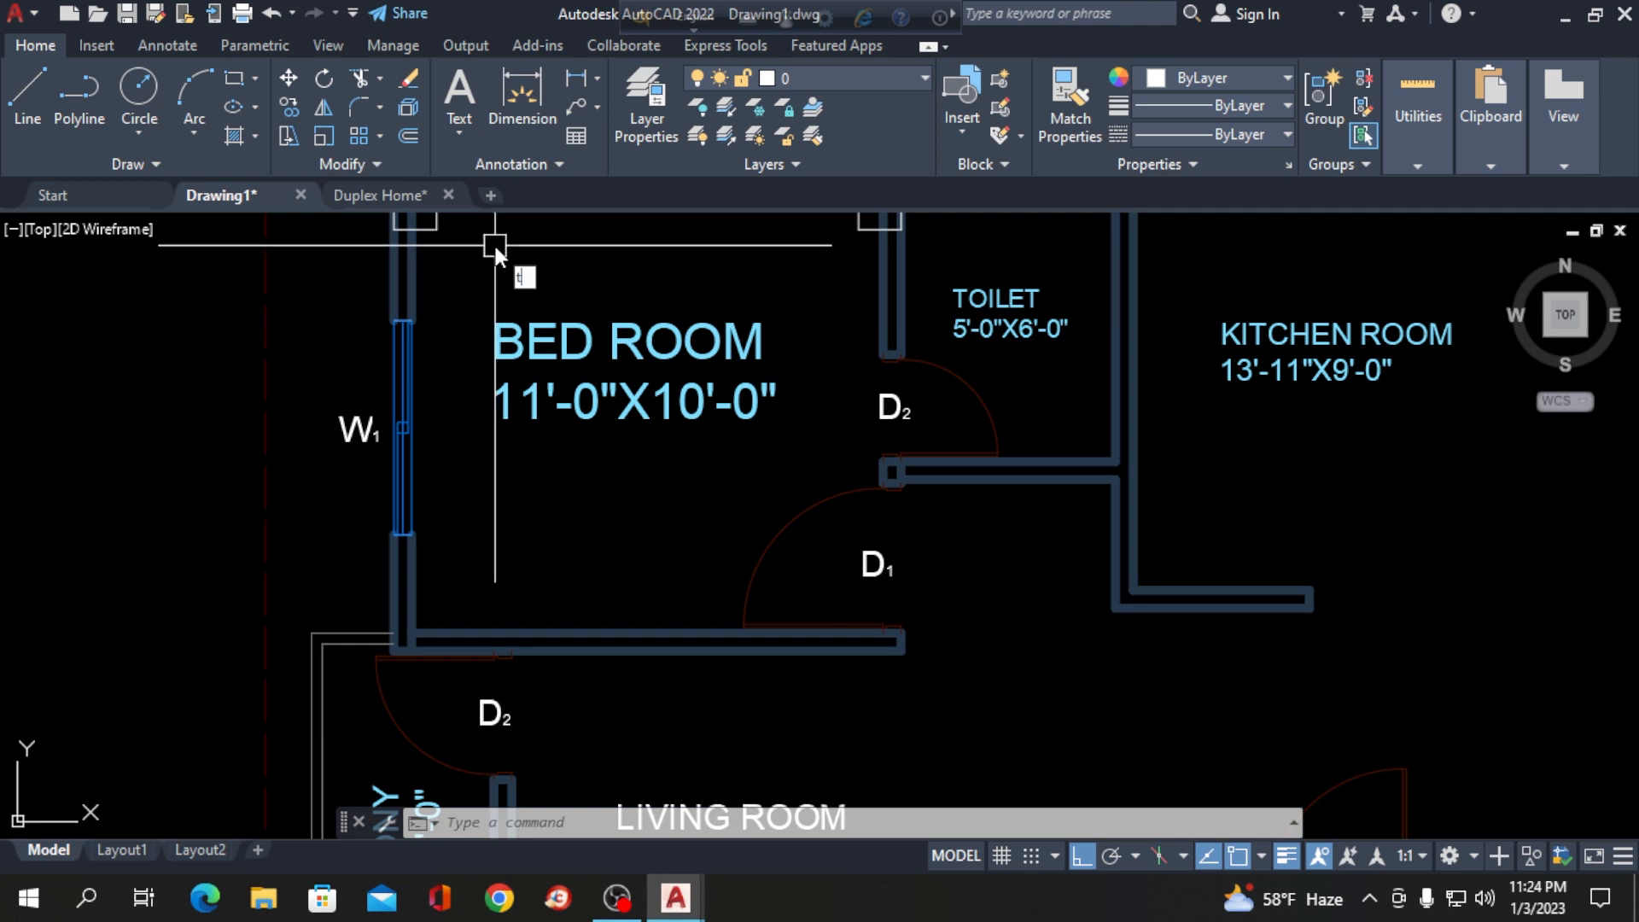
pyautogui.write('r')
pyautogui.press('Return')
pyautogui.scroll(-1, 393, 354)
pyautogui.scroll(4, 407, 253)
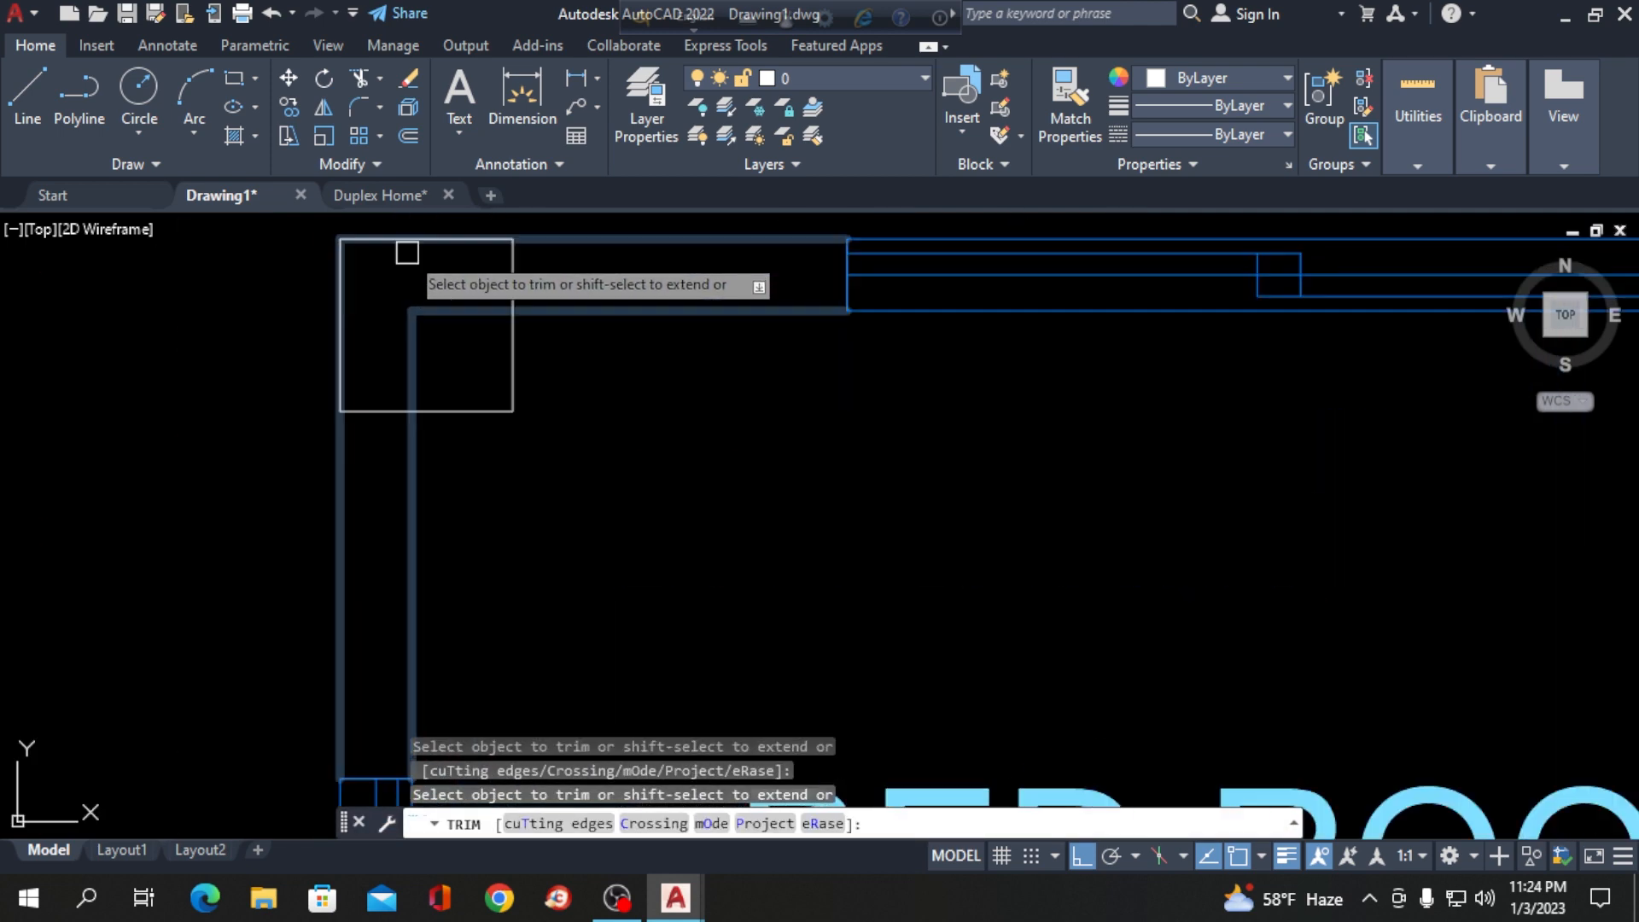
pyautogui.scroll(2, 407, 252)
pyautogui.click(421, 341)
pyautogui.click(469, 342)
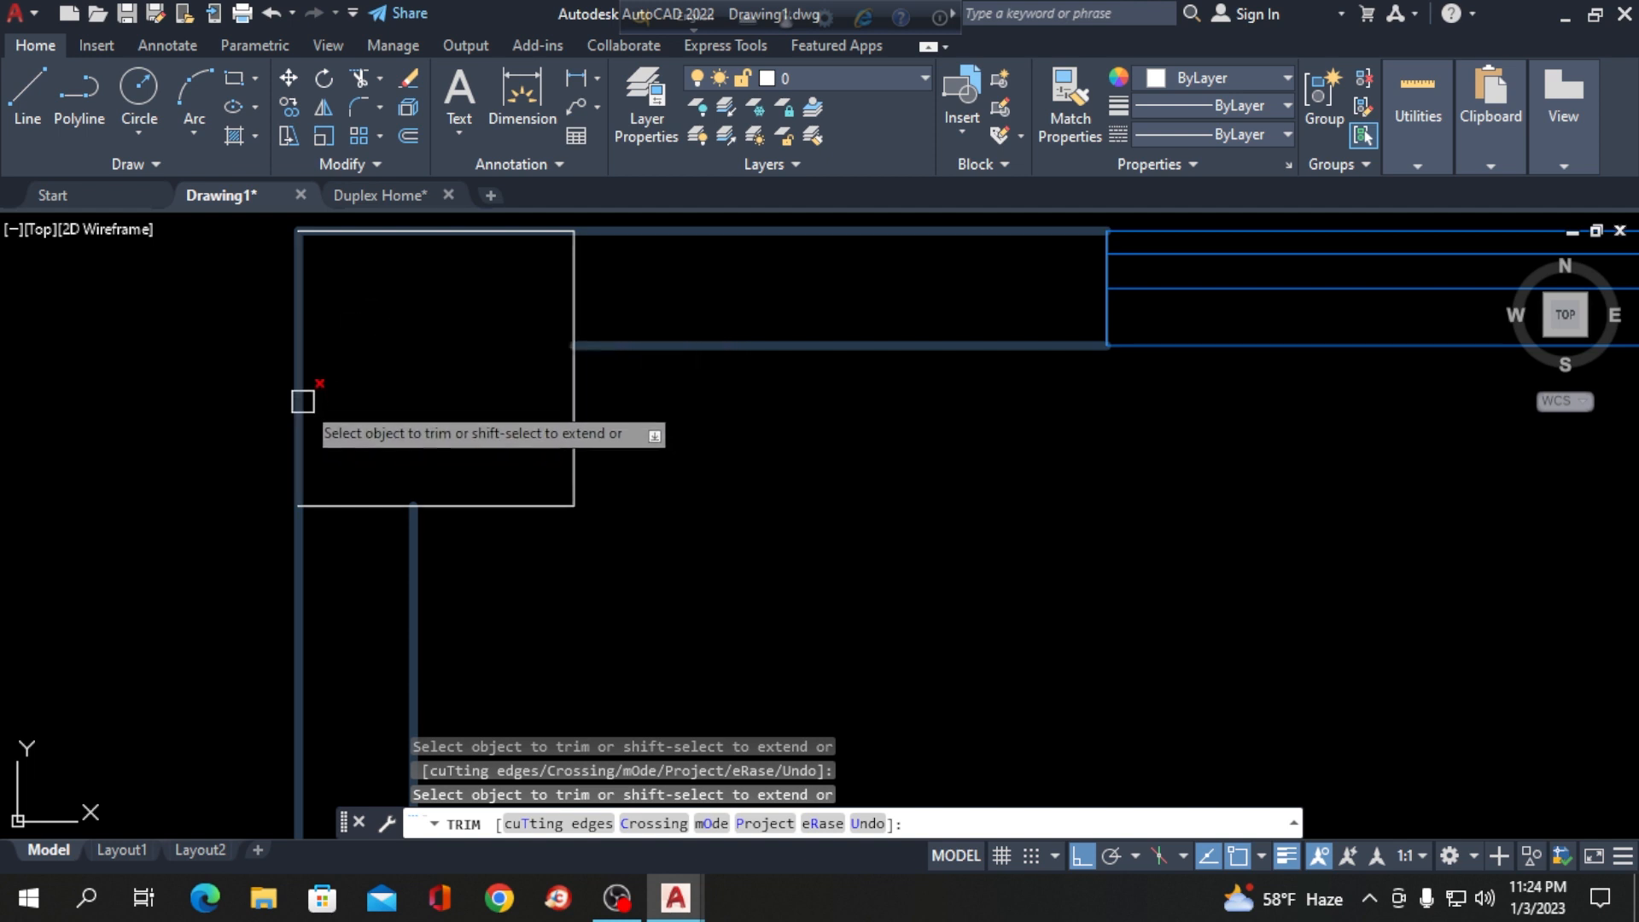
pyautogui.scroll(4, 315, 386)
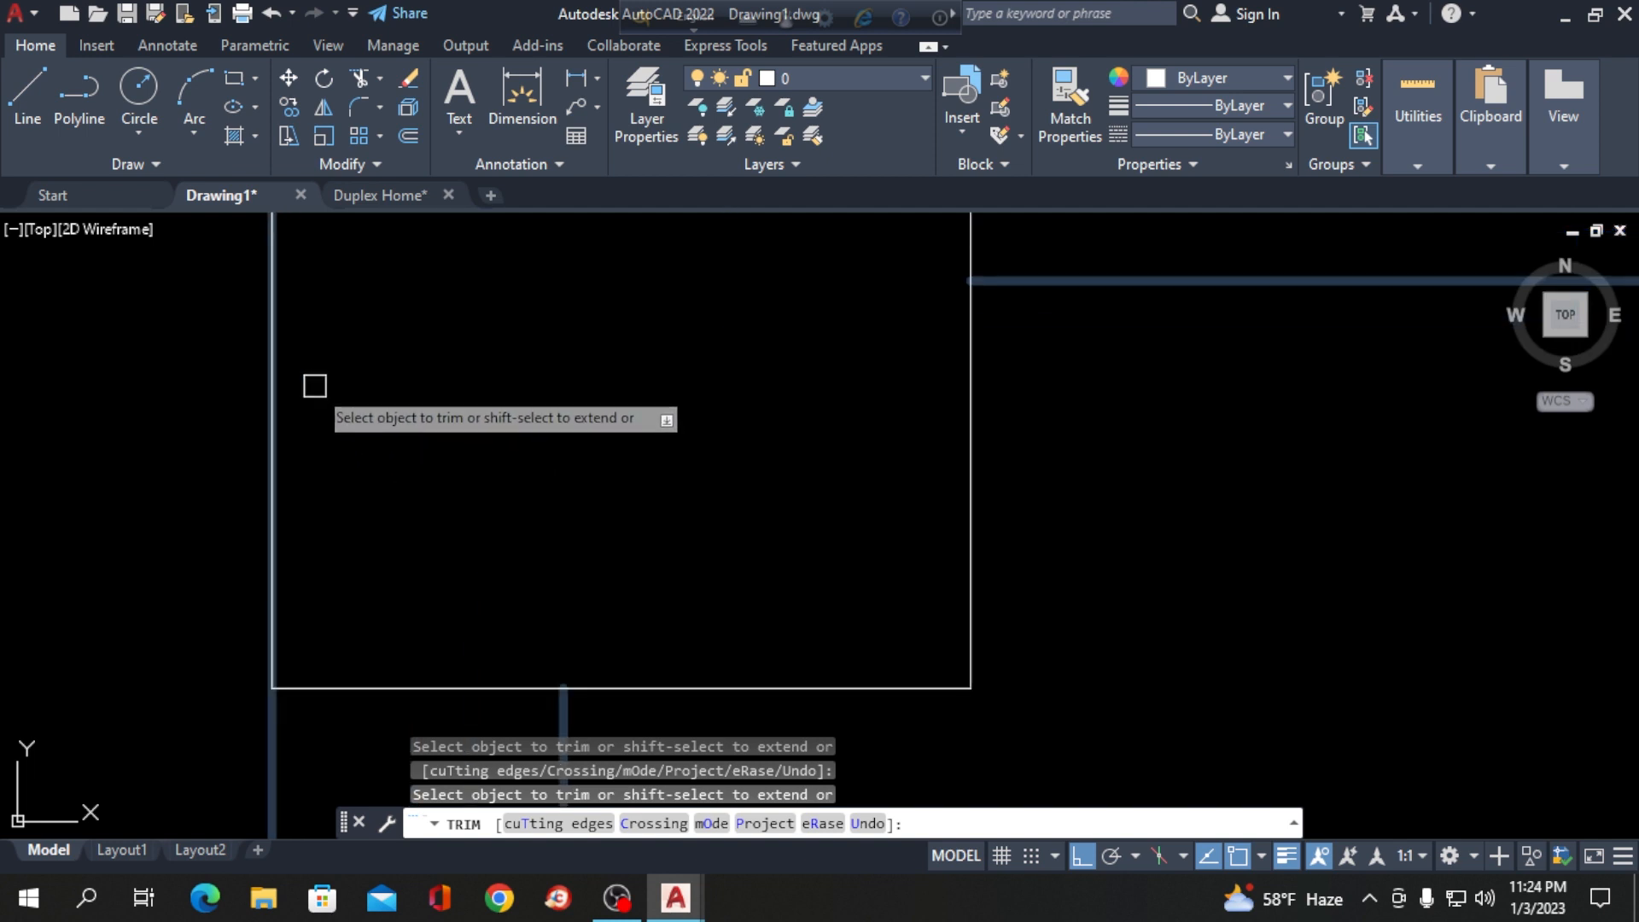
pyautogui.scroll(2, 290, 371)
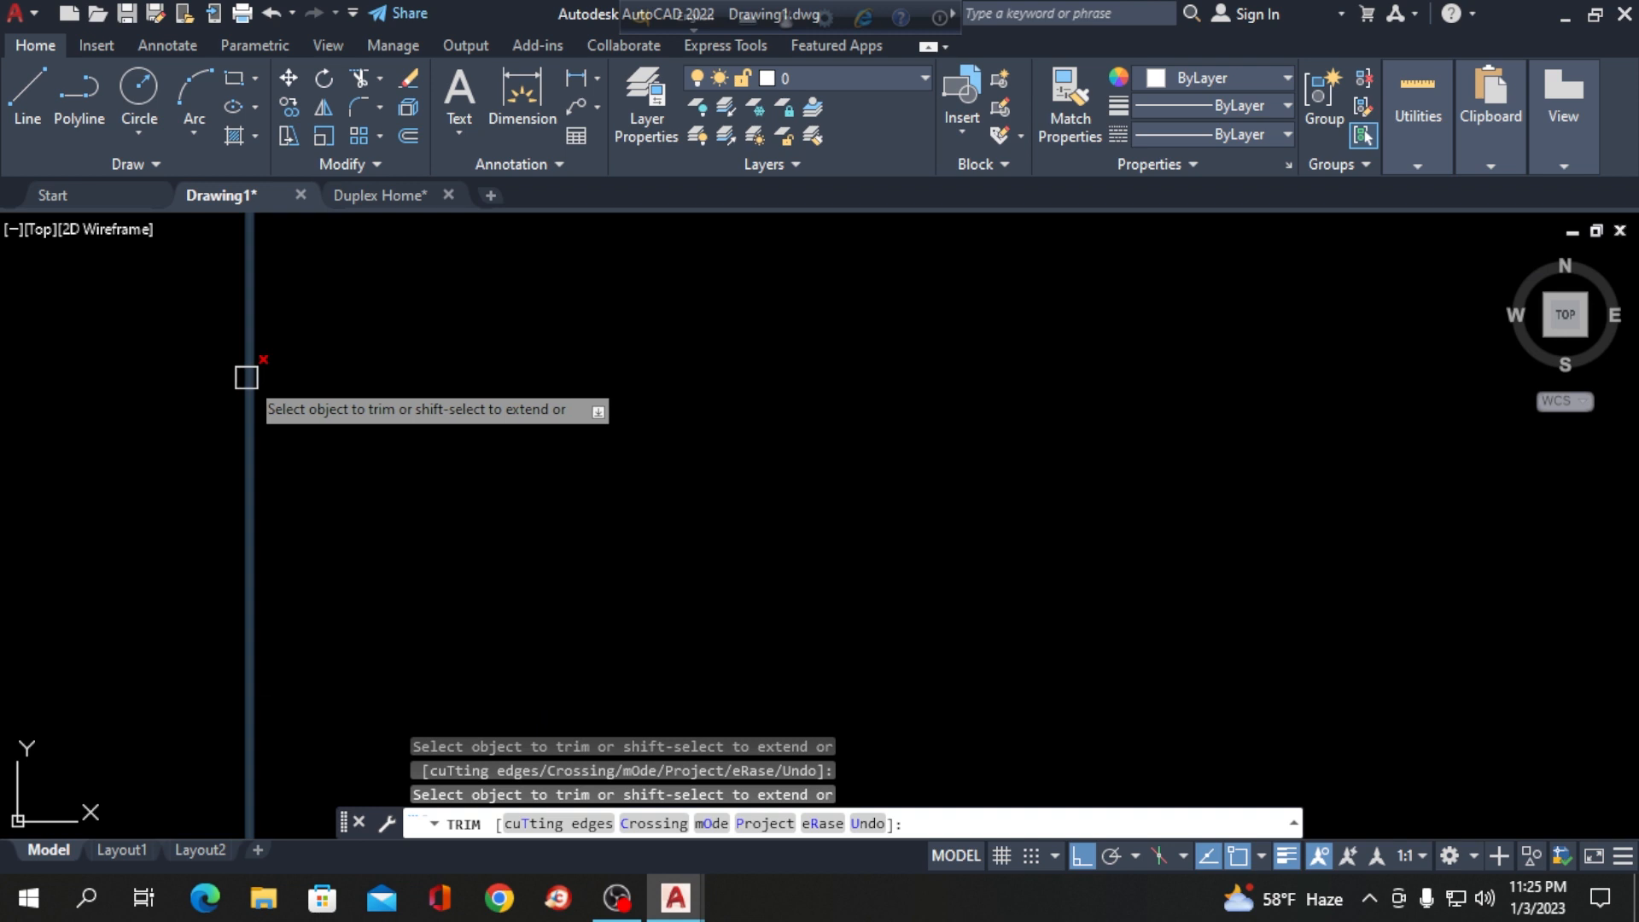
pyautogui.press('Return')
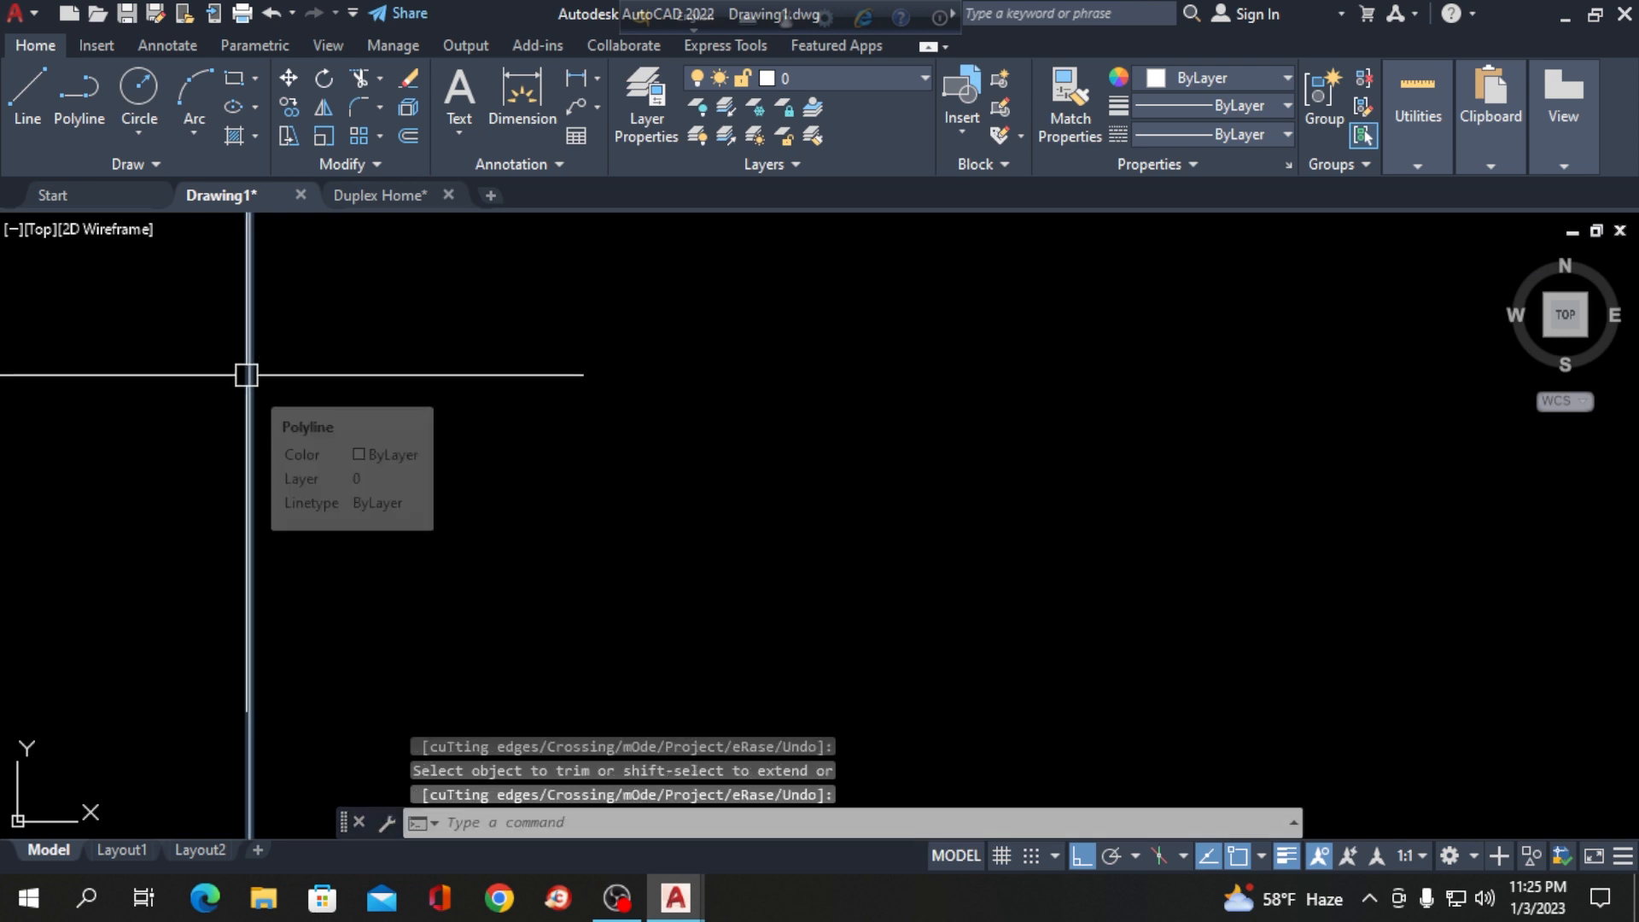
# Stretch the upper end of the left outer wall's face line down to the lower-left corner of the upper-left corner square.
pyautogui.scroll(-2, 257, 350)
pyautogui.scroll(-2, 282, 552)
pyautogui.click(270, 538)
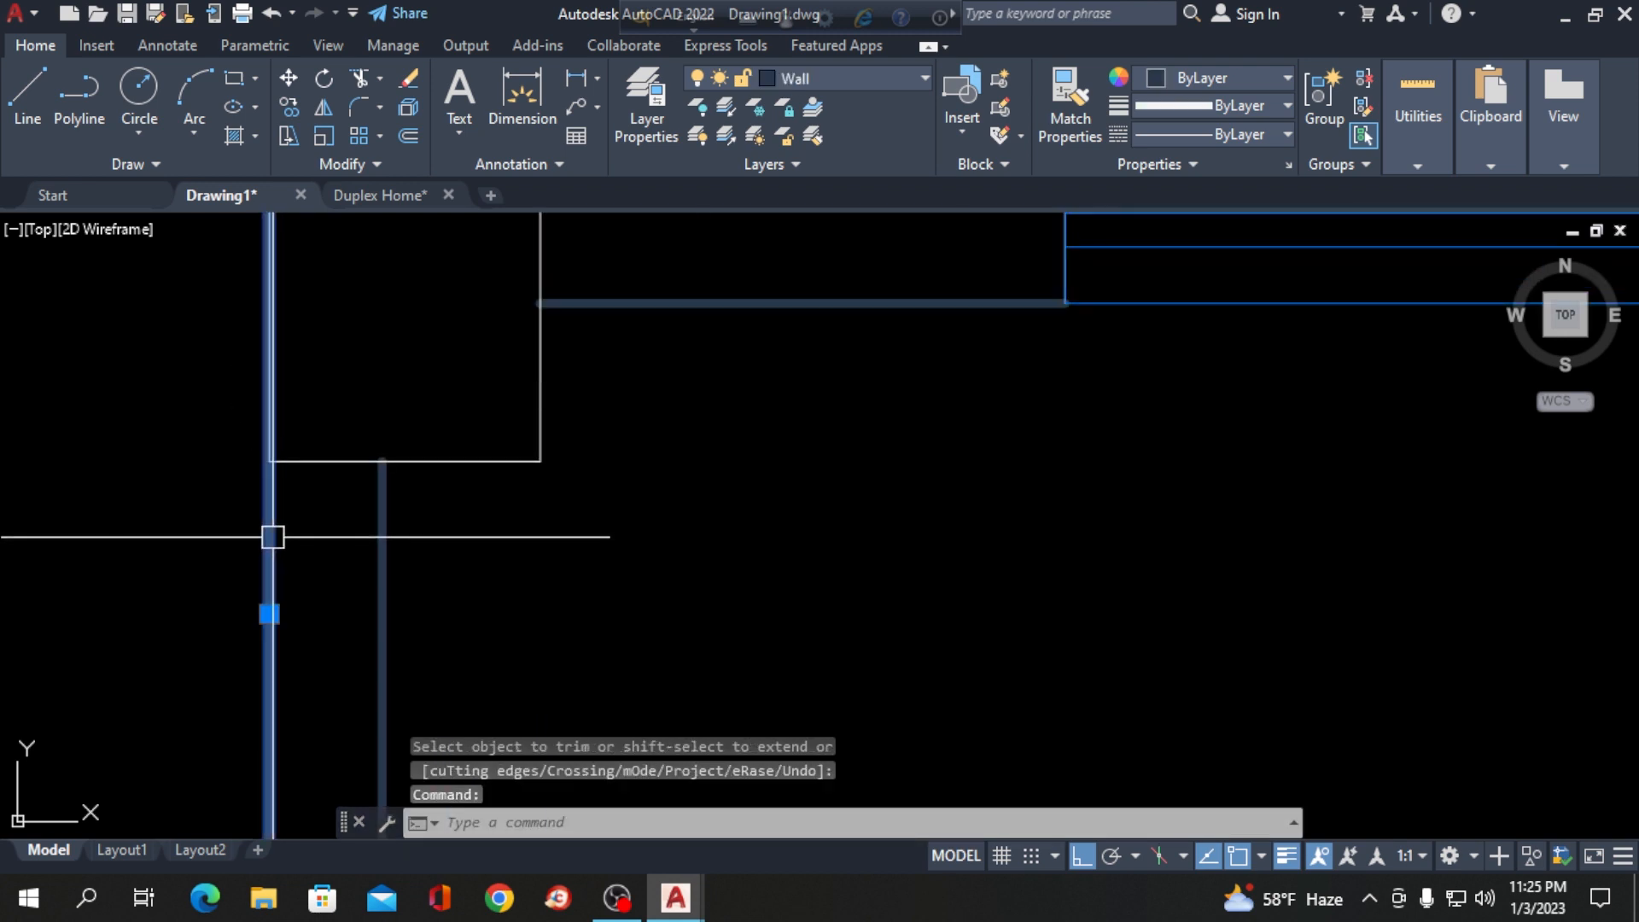
pyautogui.scroll(-2, 283, 612)
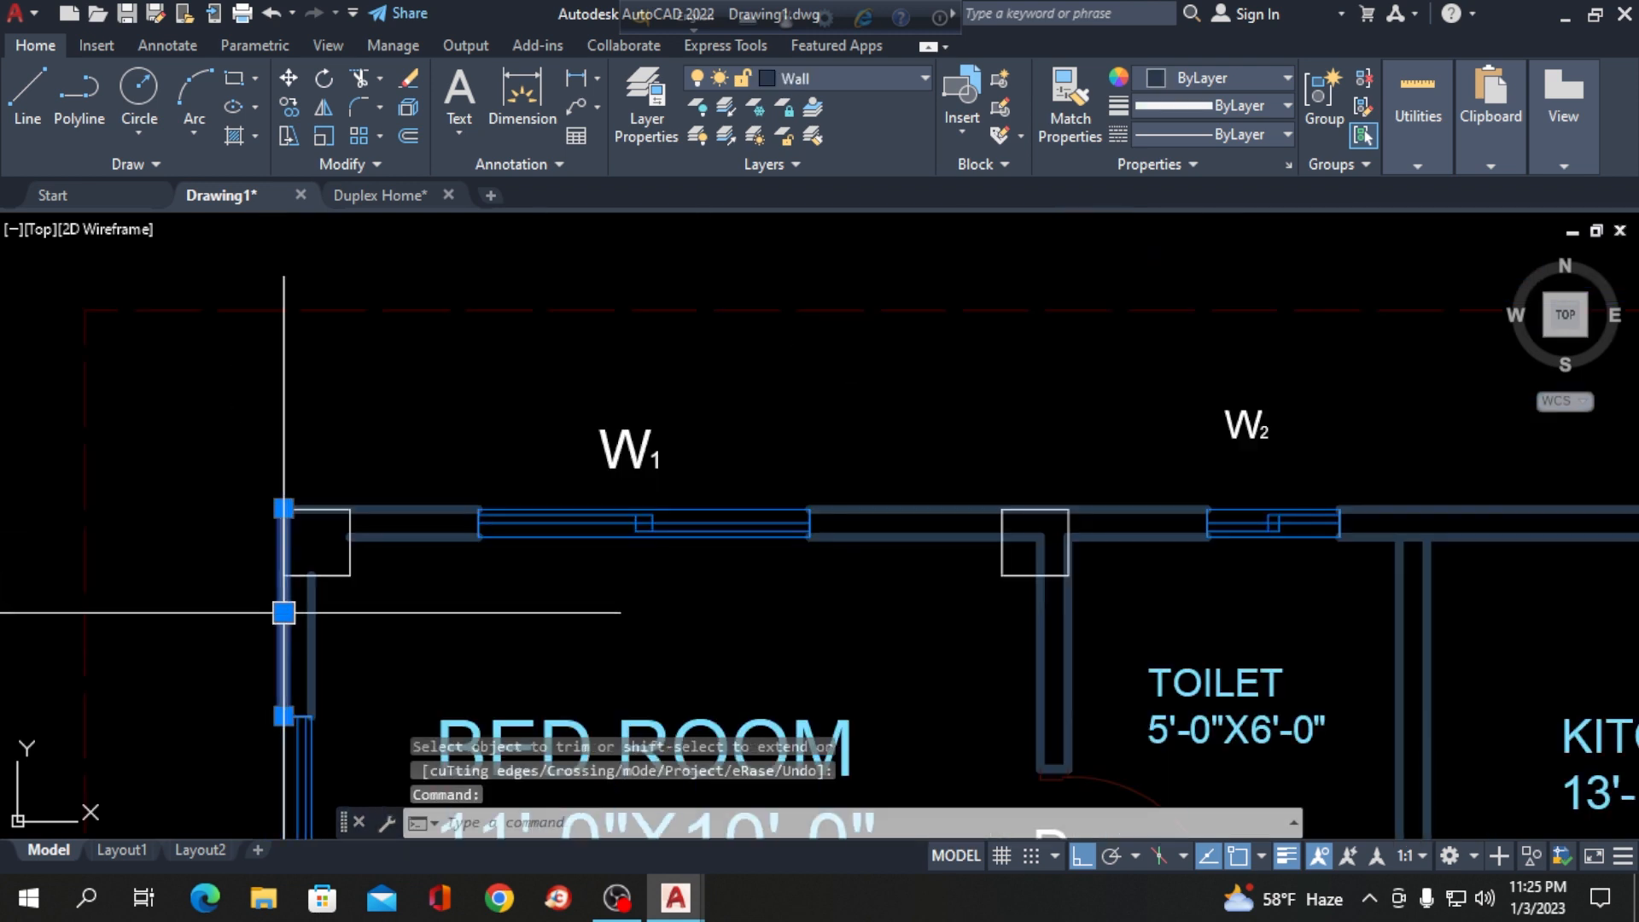
pyautogui.click(283, 509)
pyautogui.scroll(4, 256, 547)
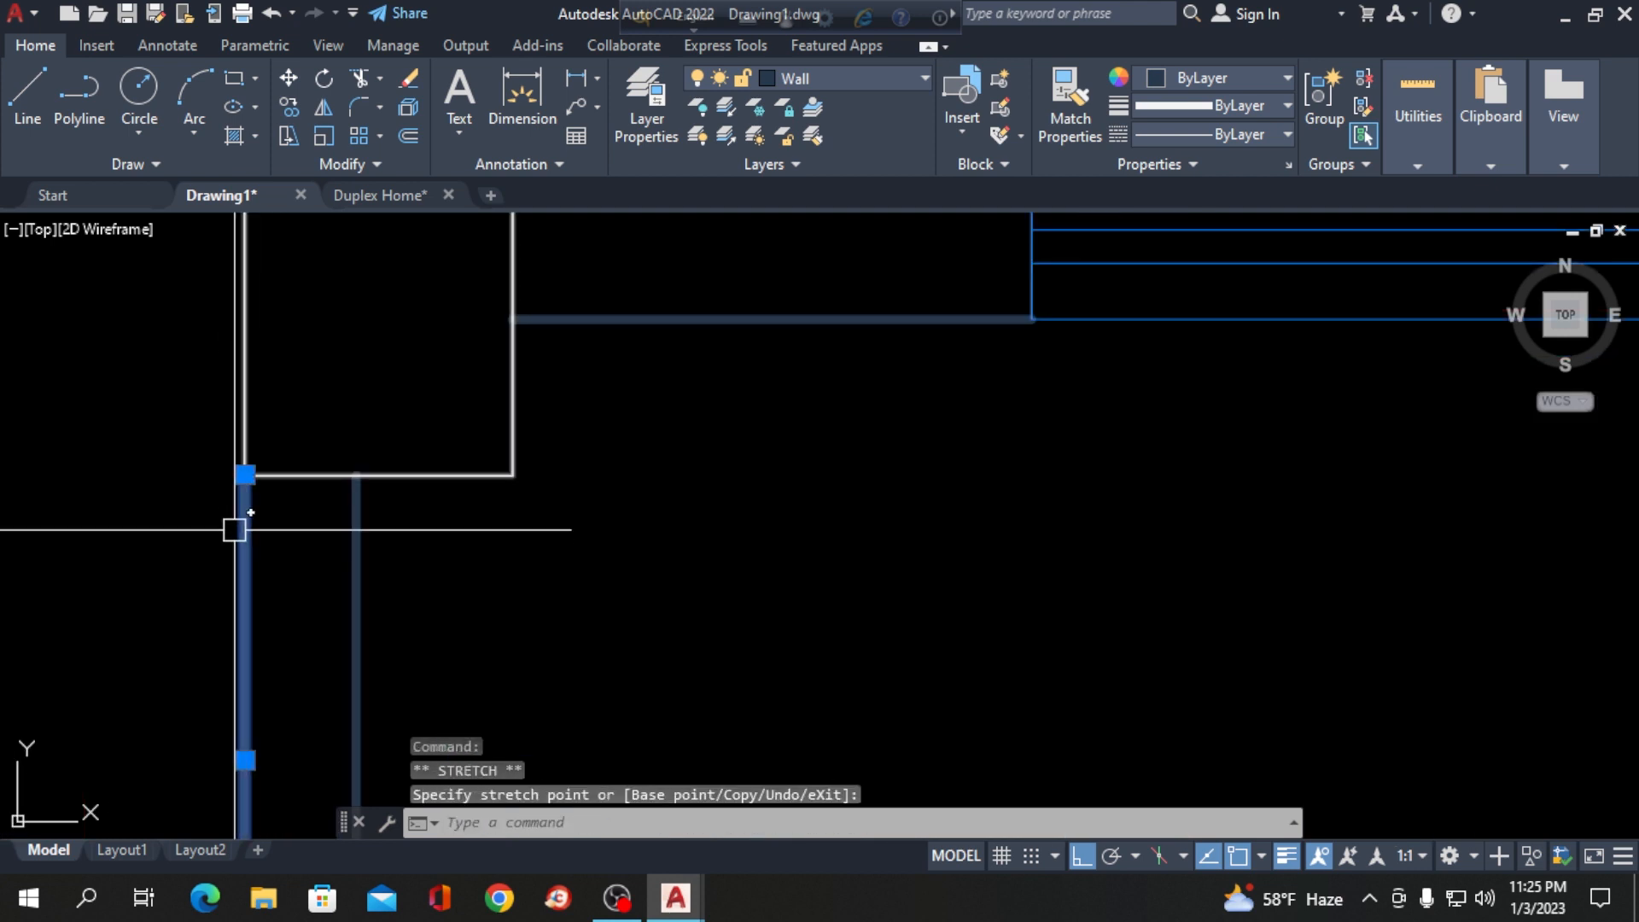
pyautogui.press('Escape')
pyautogui.scroll(-3, 257, 479)
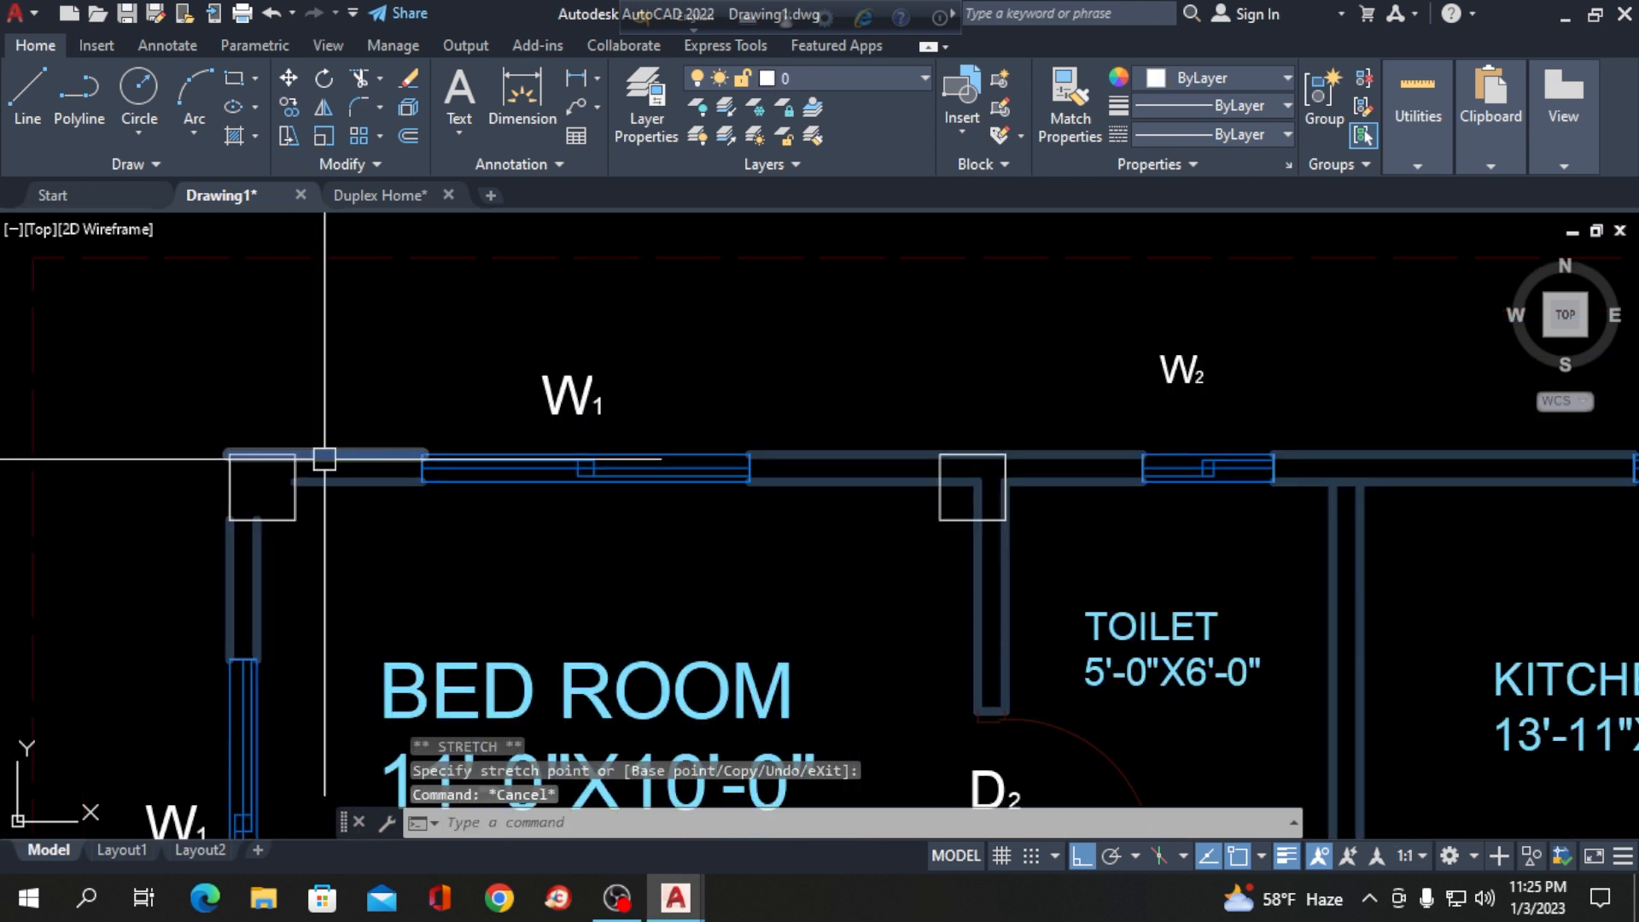
# Stretch the left end of the upper outer wall's face line to the upper-right corner of the upper-left corner square.
pyautogui.click(227, 457)
pyautogui.scroll(3, 227, 453)
pyautogui.click(232, 422)
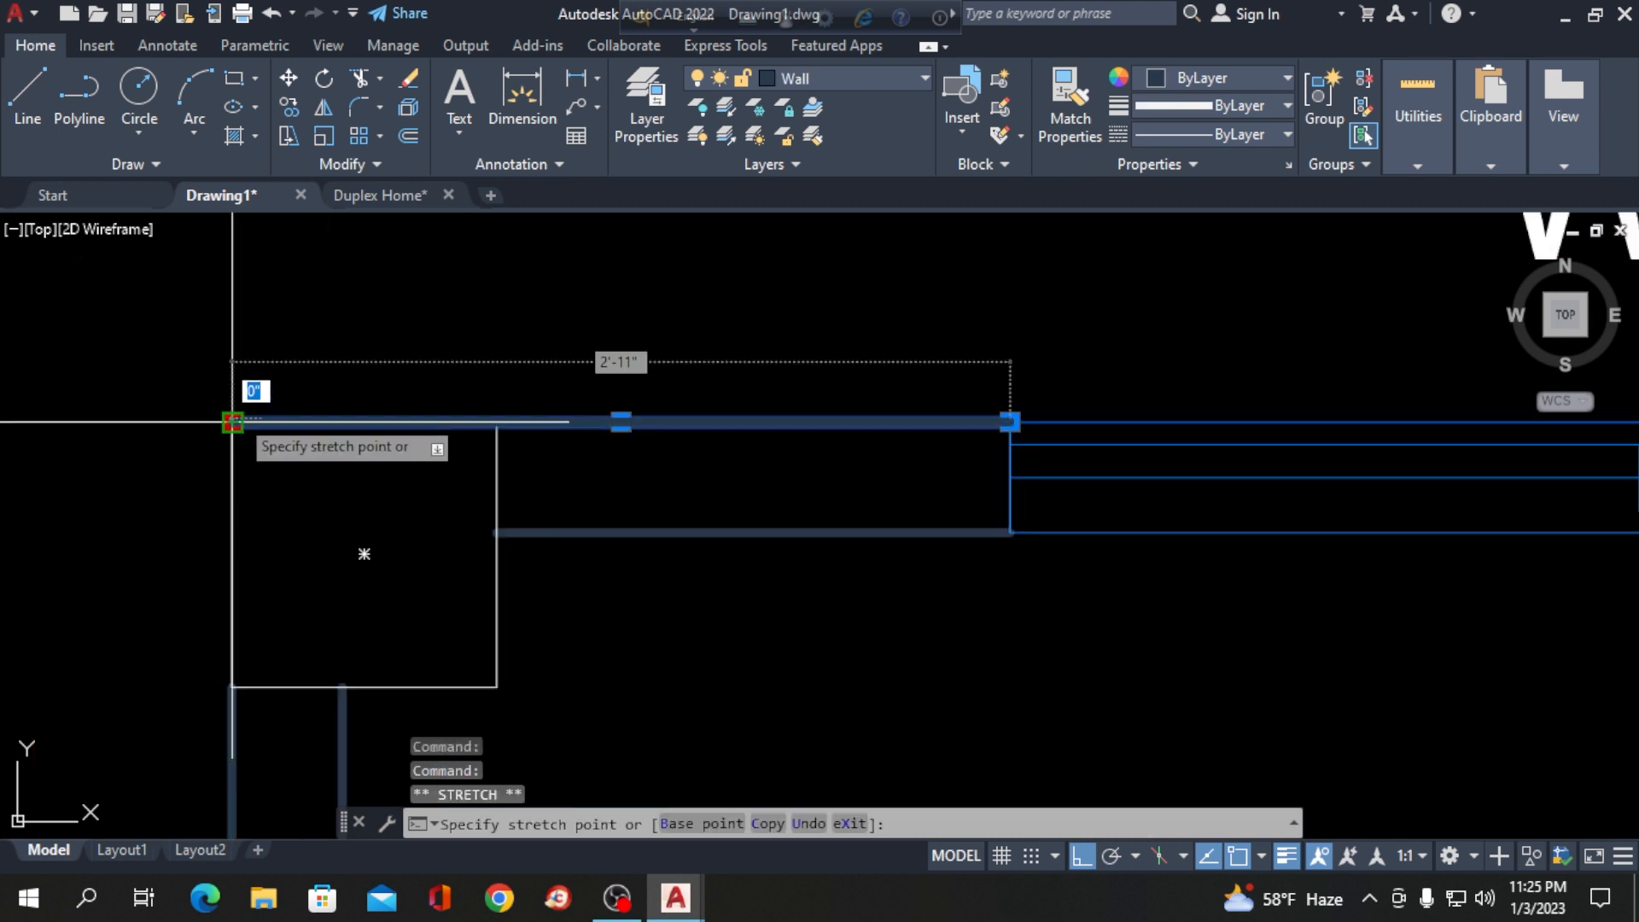
pyautogui.click(493, 421)
pyautogui.scroll(-4, 318, 323)
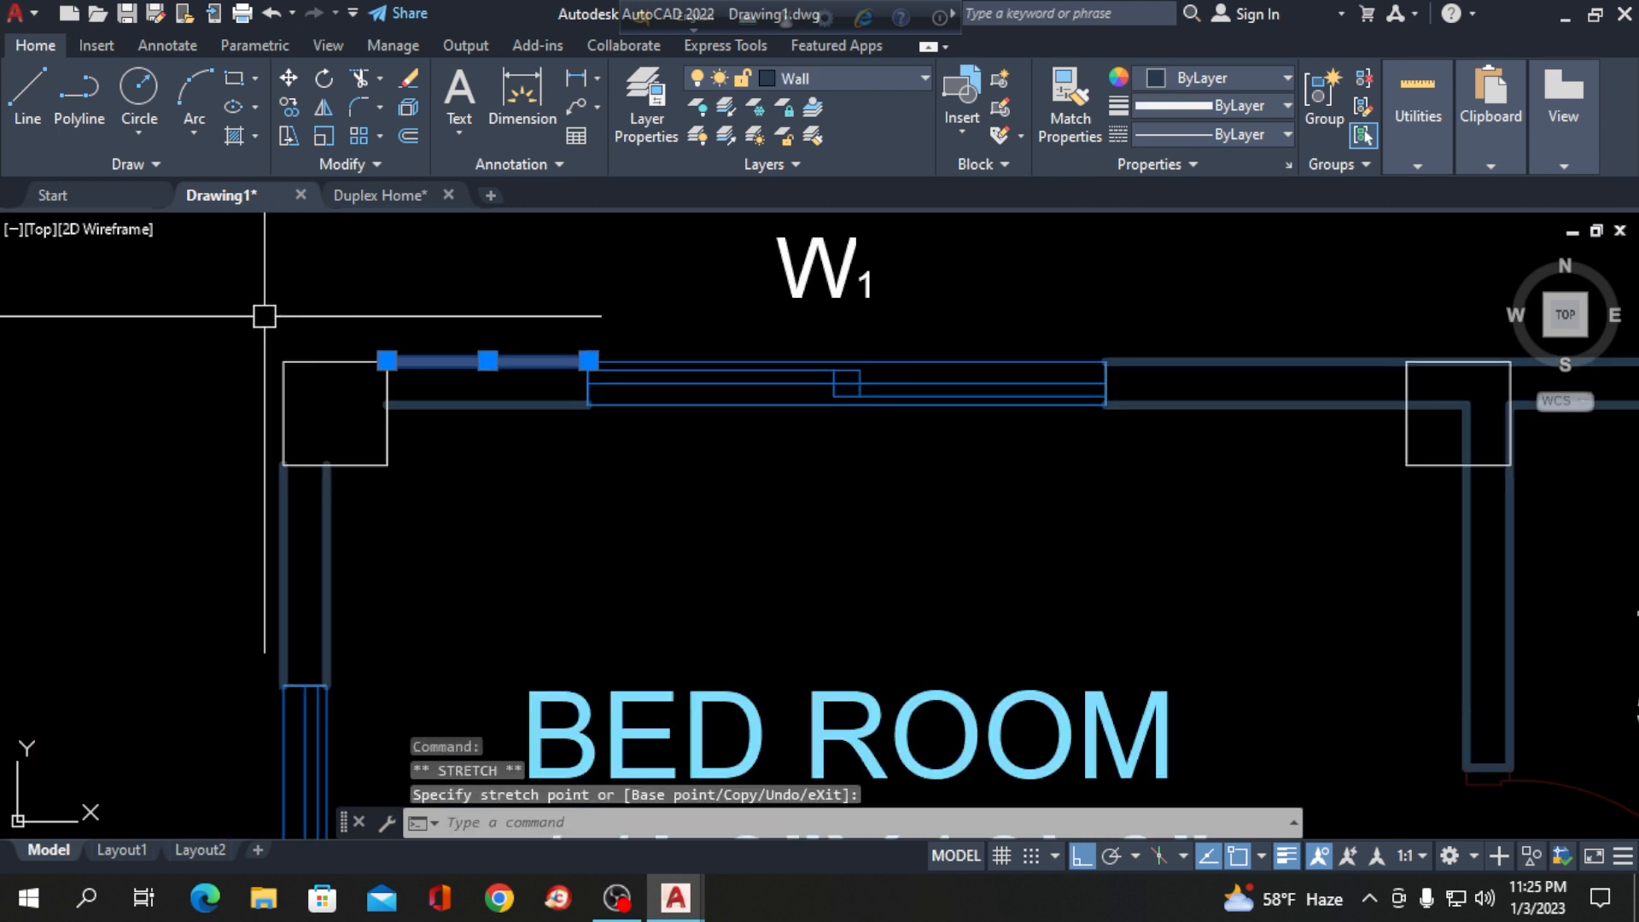
pyautogui.press('Escape')
# Trim the wall lines that run inside the column square at the bedroom–toilet partition on the upper outer wall.
pyautogui.scroll(-3, 265, 316)
pyautogui.scroll(-2, 201, 233)
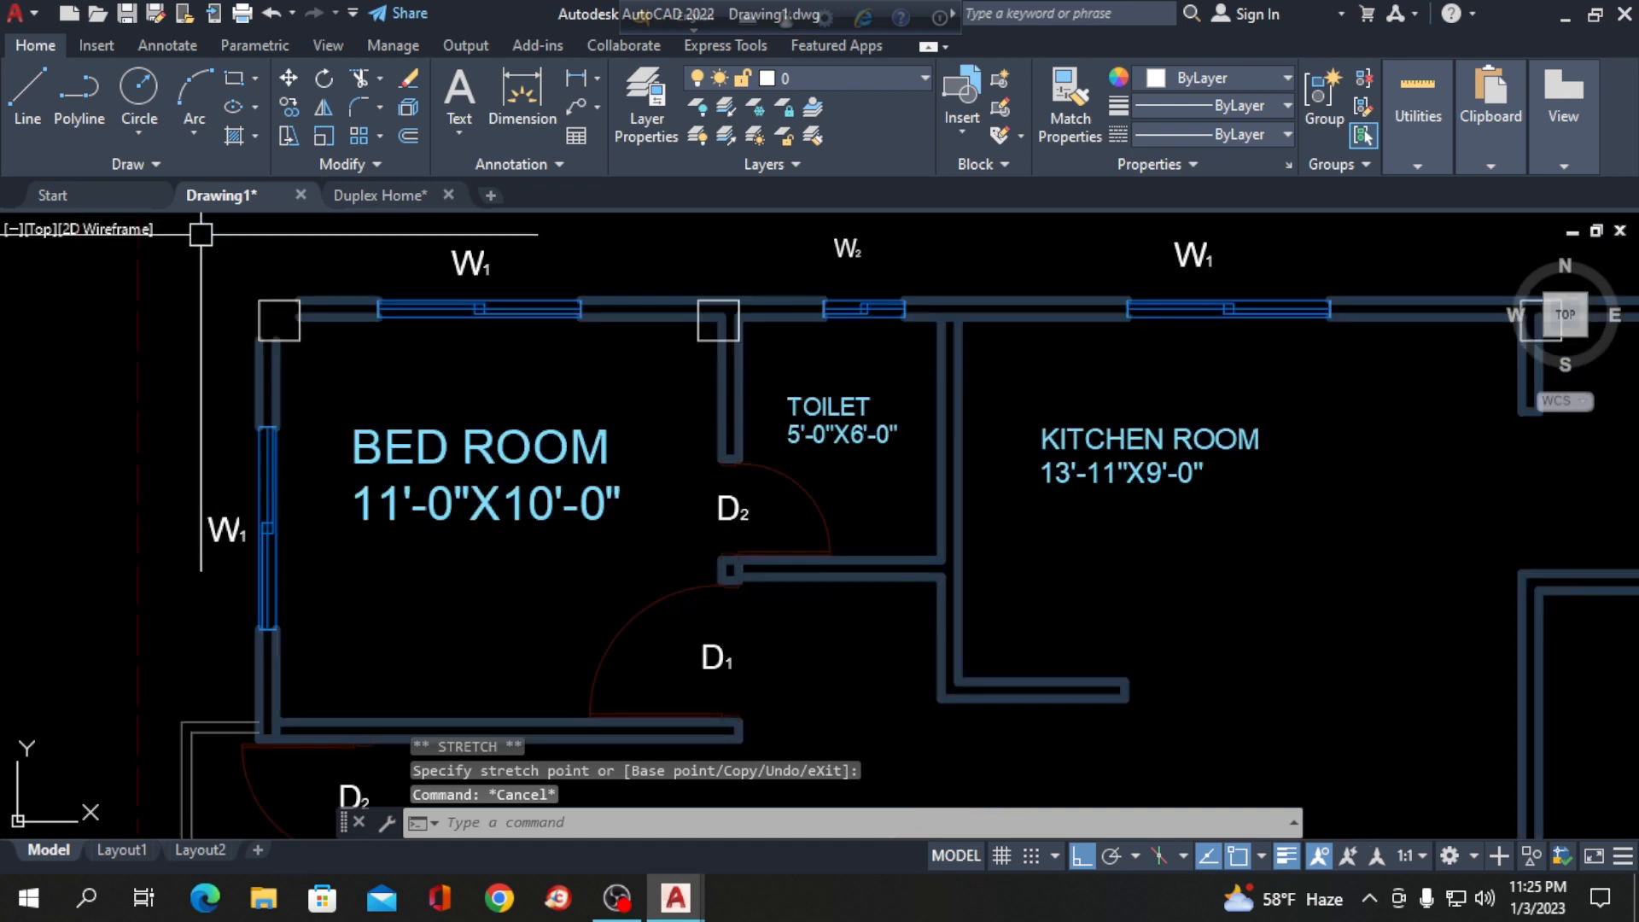
pyautogui.scroll(4, 786, 328)
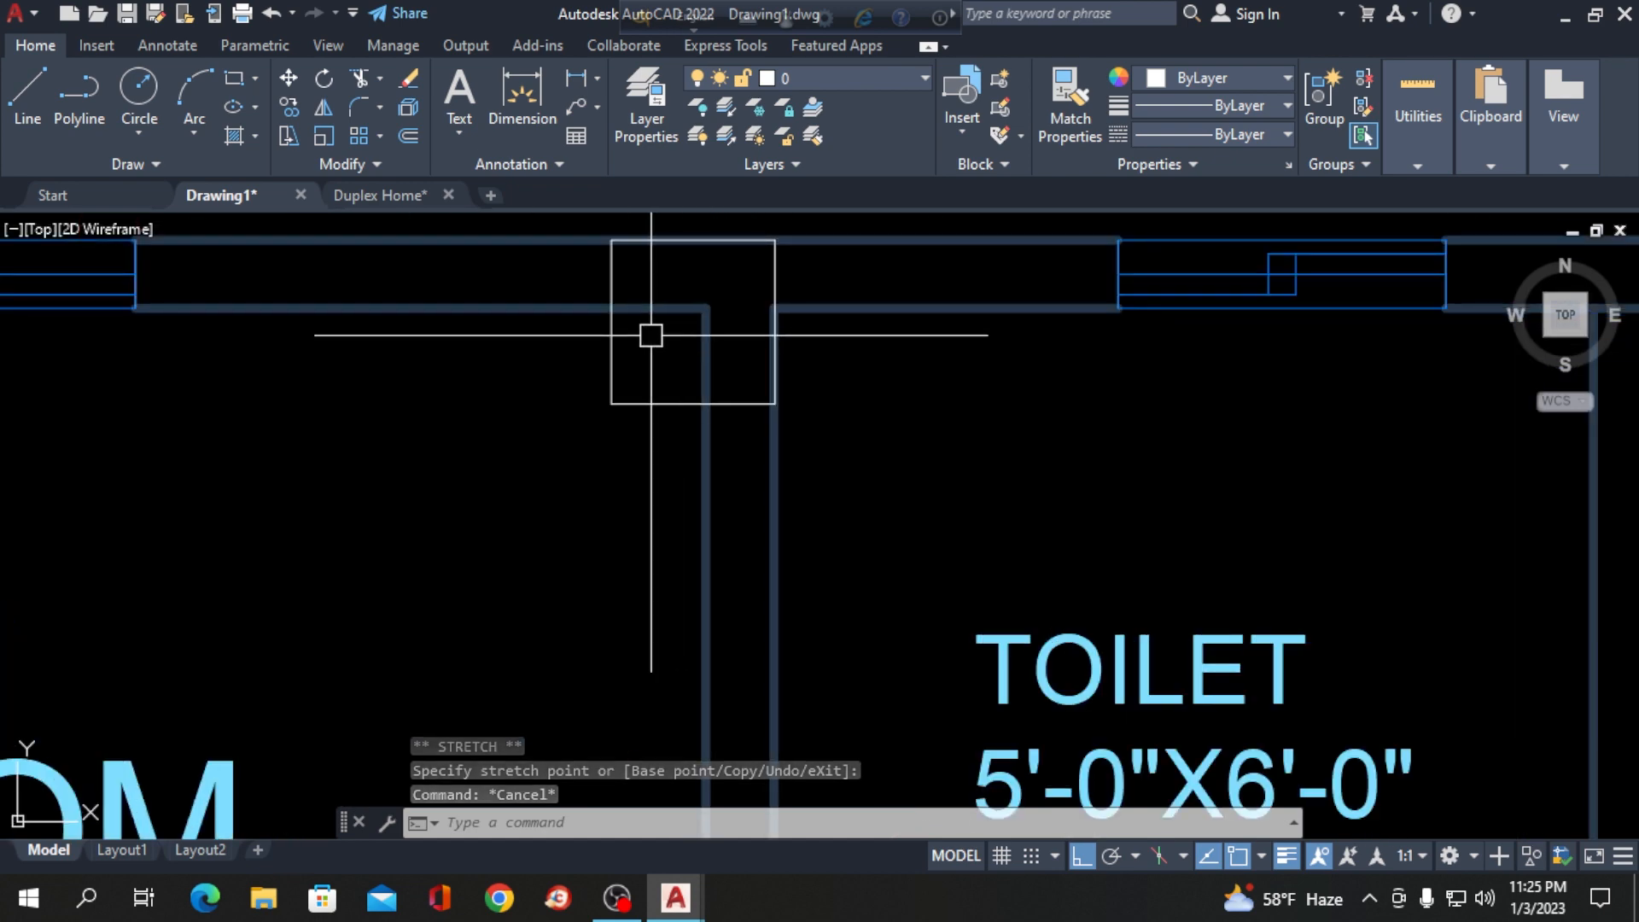
pyautogui.write('tr')
pyautogui.press('Return')
pyautogui.press('Return')
pyautogui.click(680, 307)
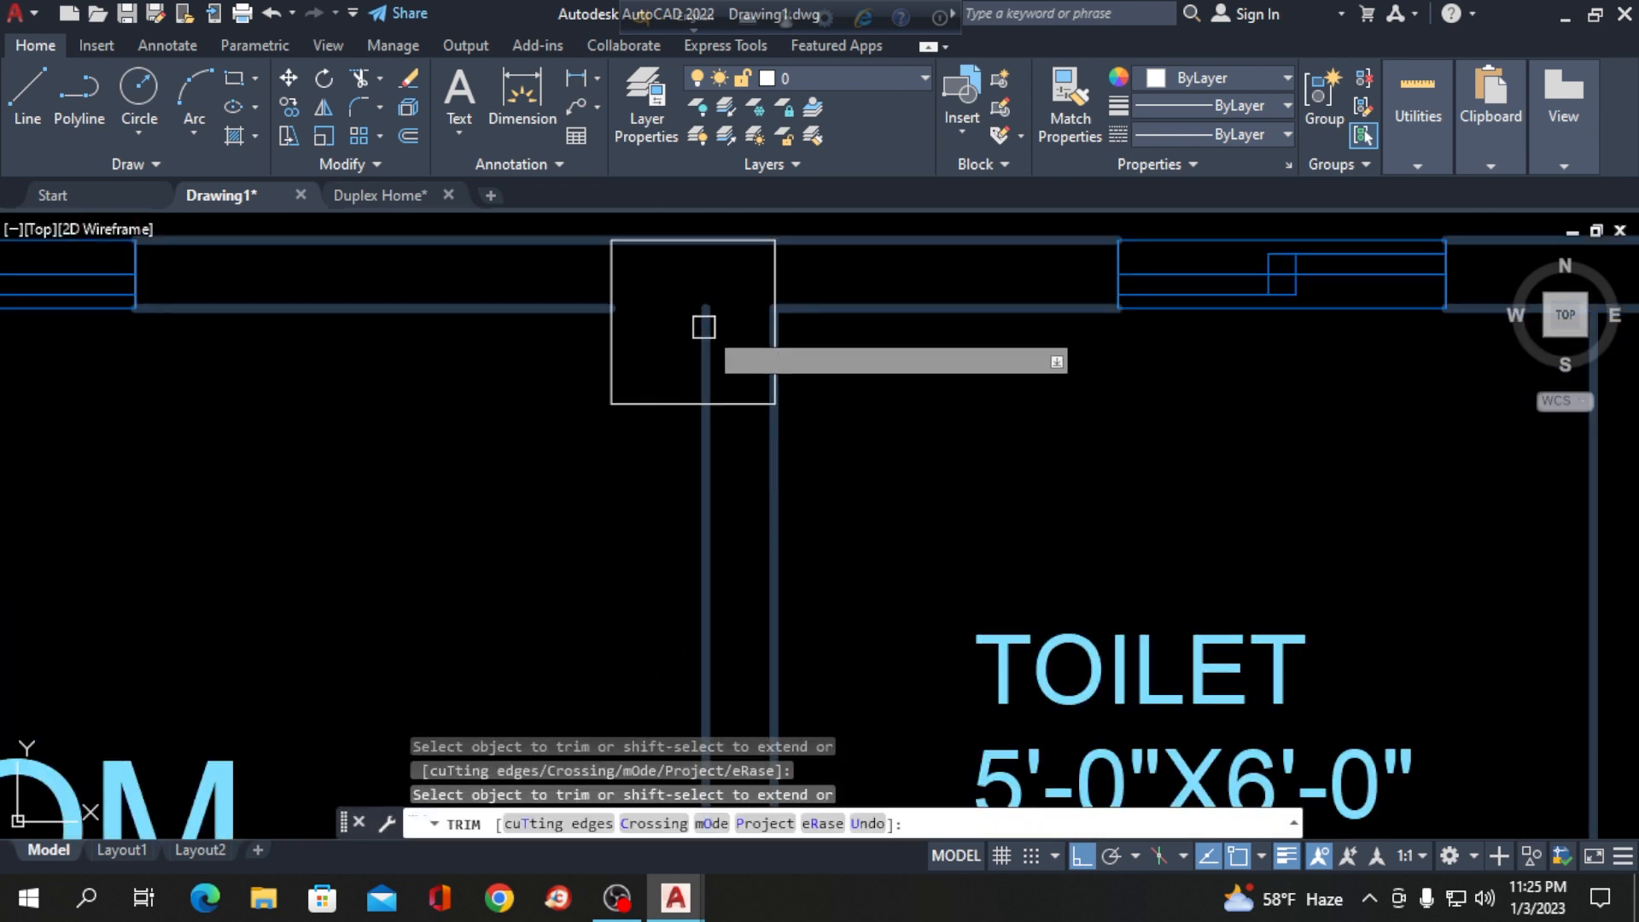
pyautogui.scroll(-5, 512, 333)
pyautogui.scroll(-4, 683, 376)
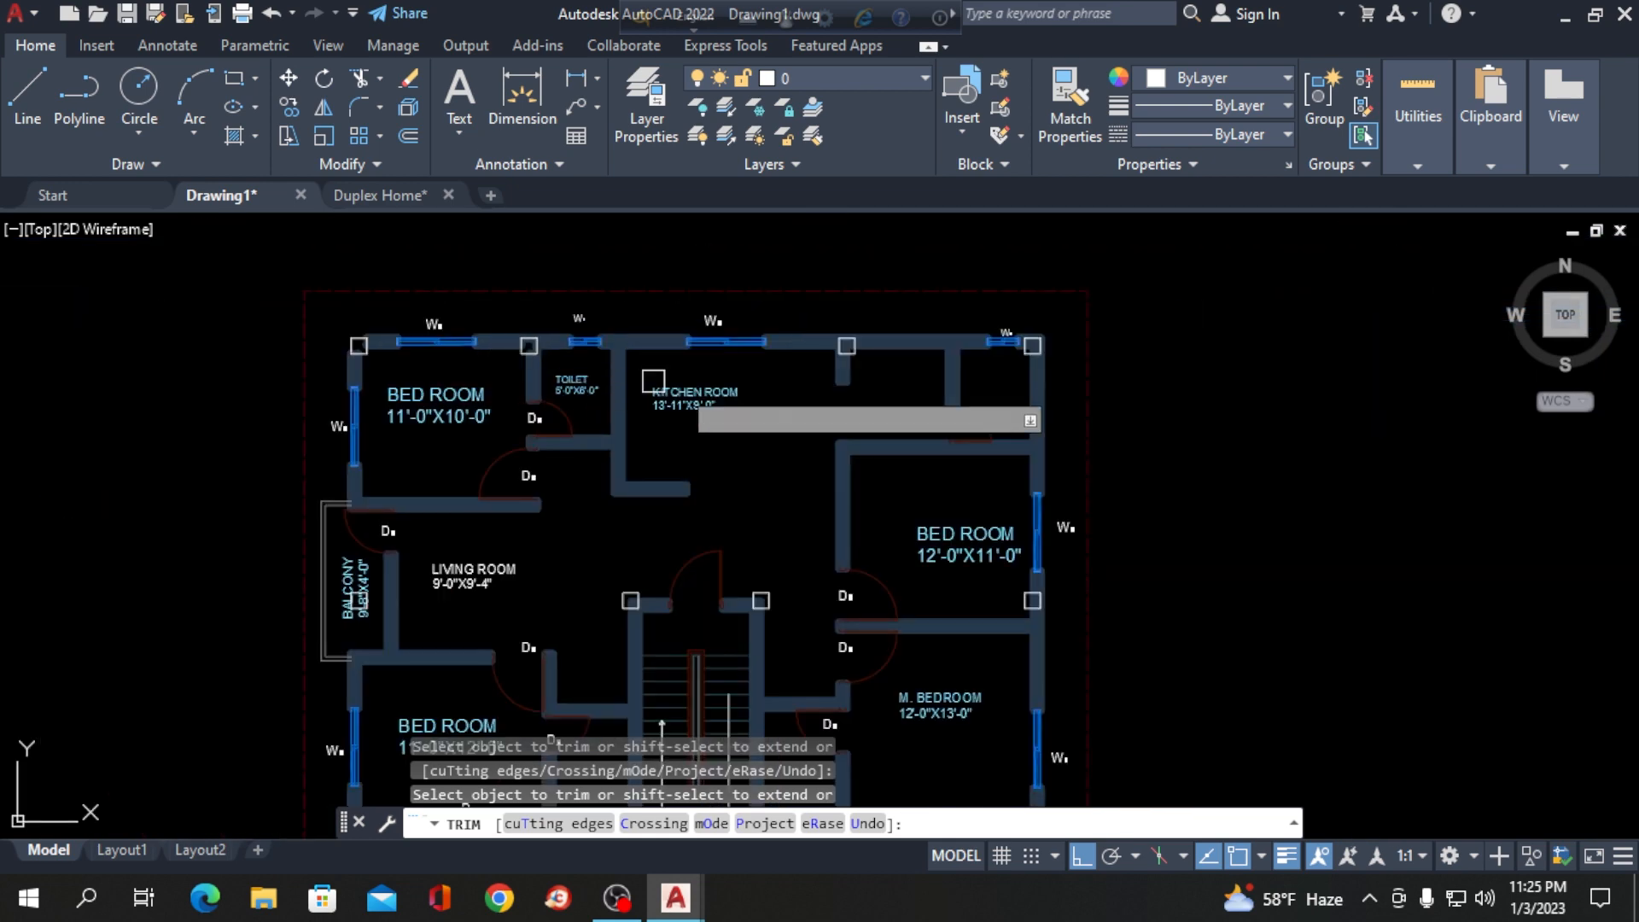
# Trim the wall lines inside the kitchen-side wall stub's square and inside the plan's upper-right corner square.
pyautogui.scroll(2, 870, 363)
pyautogui.scroll(4, 681, 308)
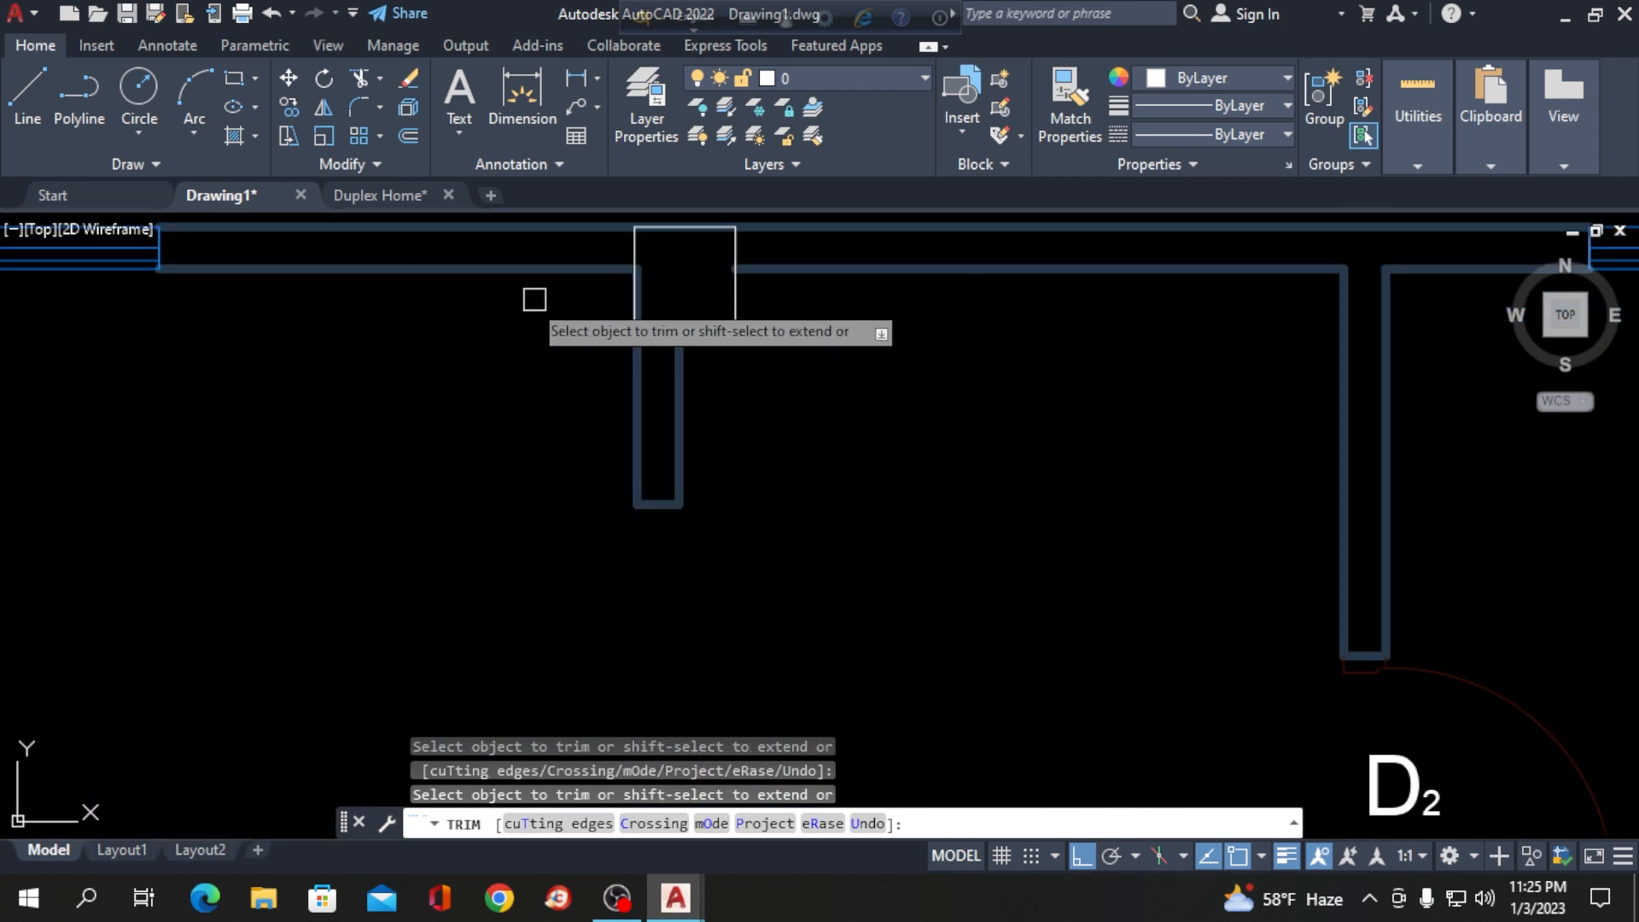
pyautogui.scroll(-3, 534, 299)
pyautogui.scroll(4, 1032, 312)
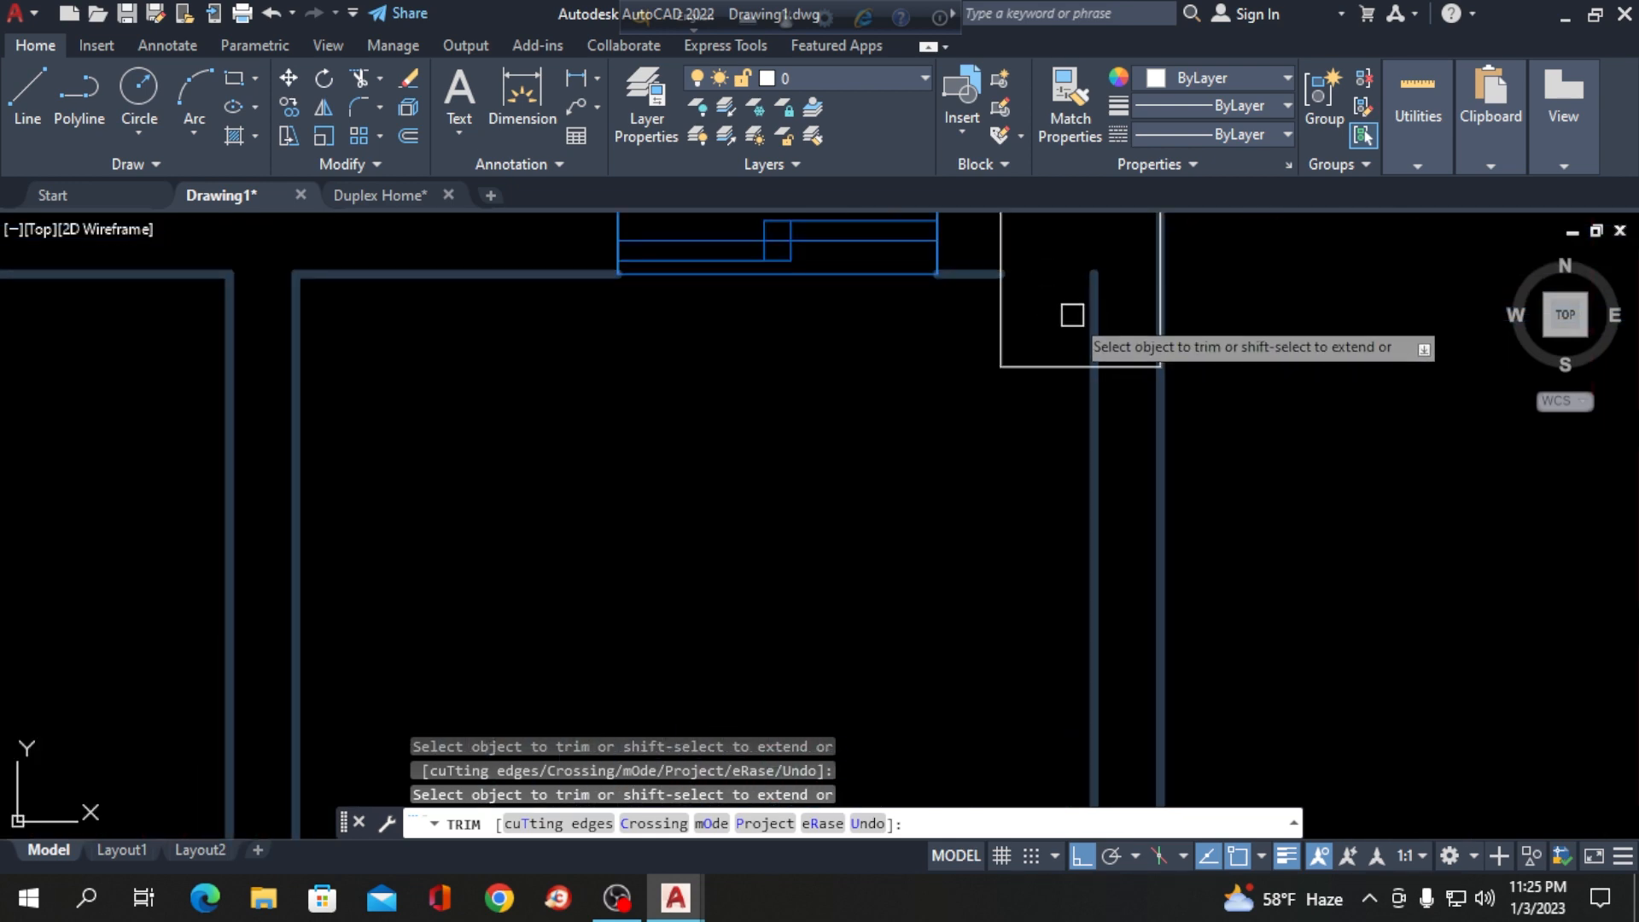
pyautogui.scroll(-5, 1025, 303)
# Trim the inner wall face line inside the square on the right outer wall near the bedroom–master bedroom partition.
pyautogui.scroll(6, 981, 598)
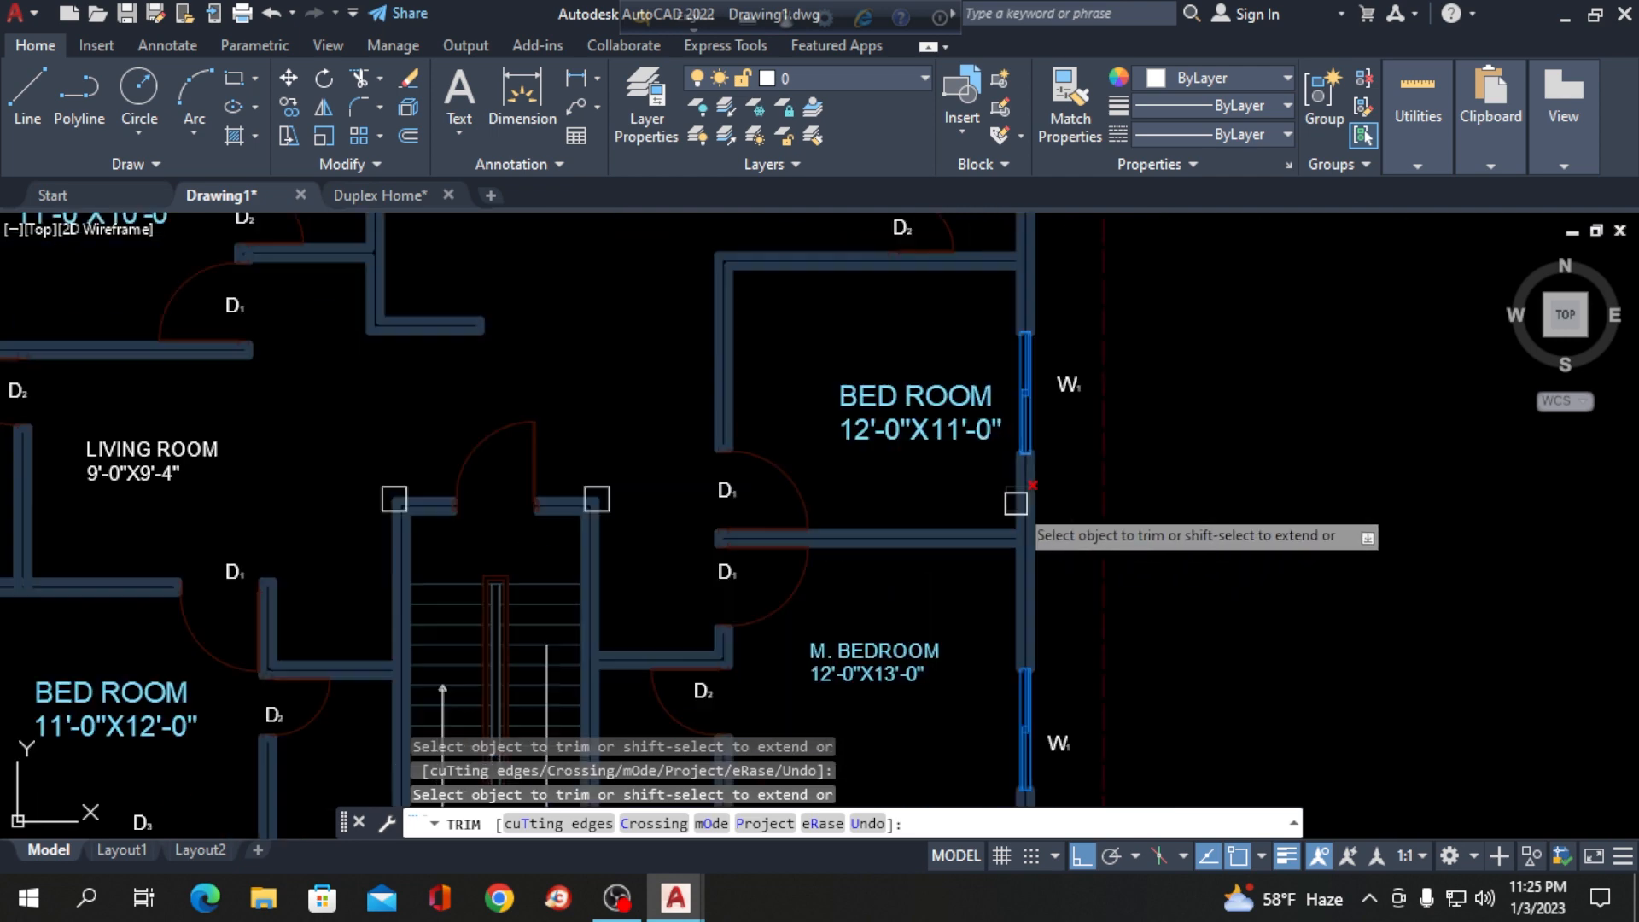
pyautogui.scroll(-6, 1025, 480)
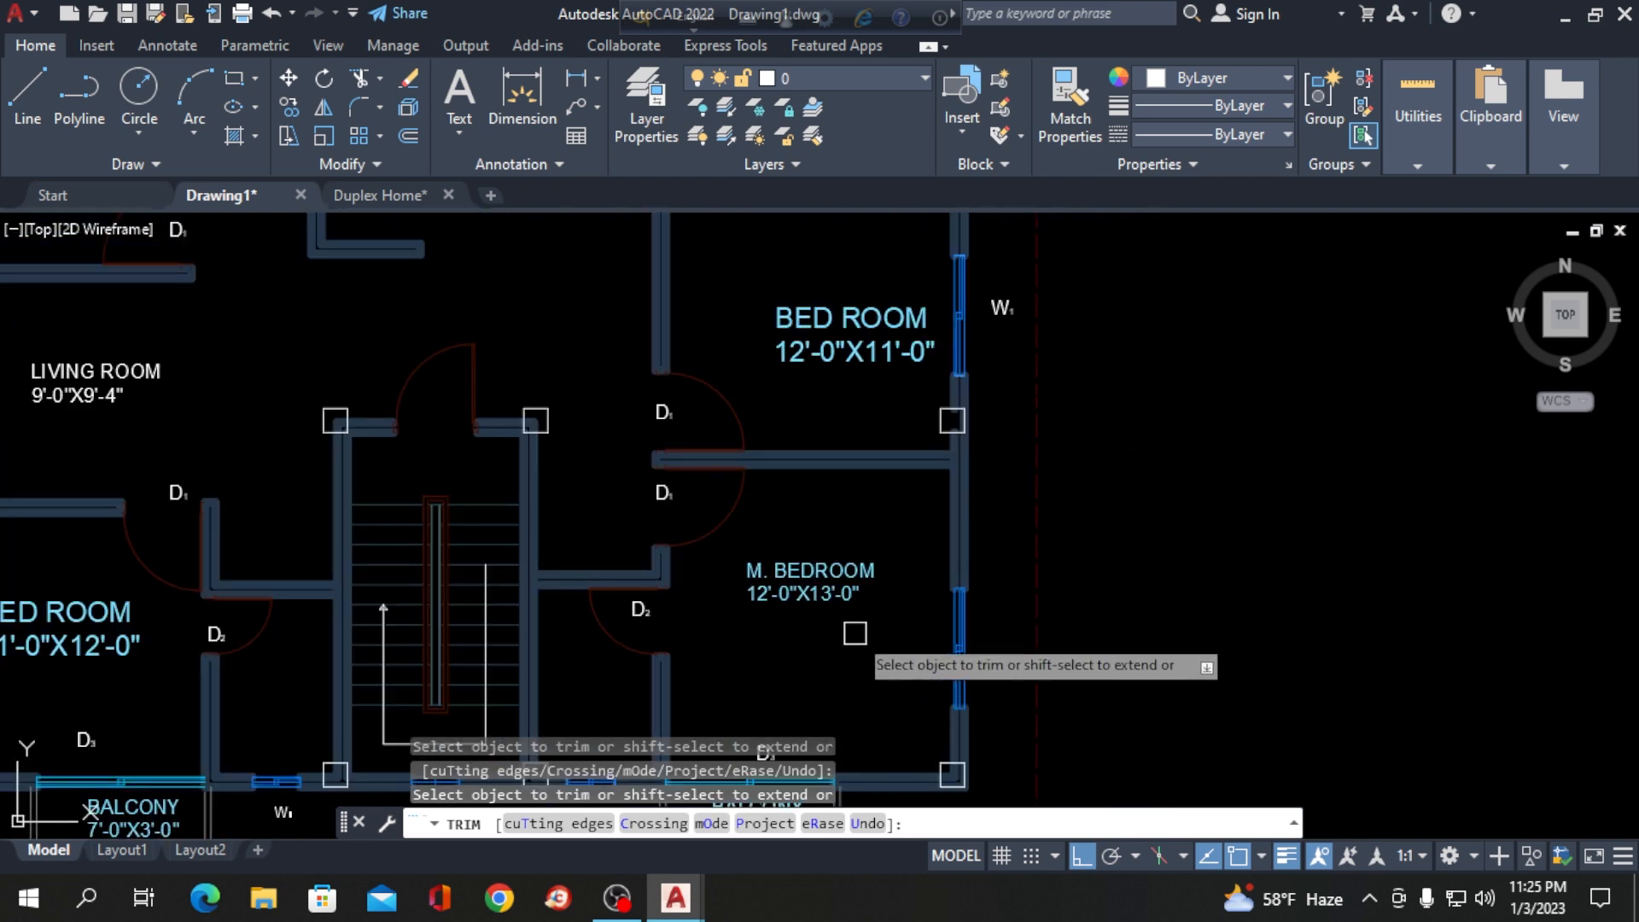
pyautogui.scroll(2, 990, 409)
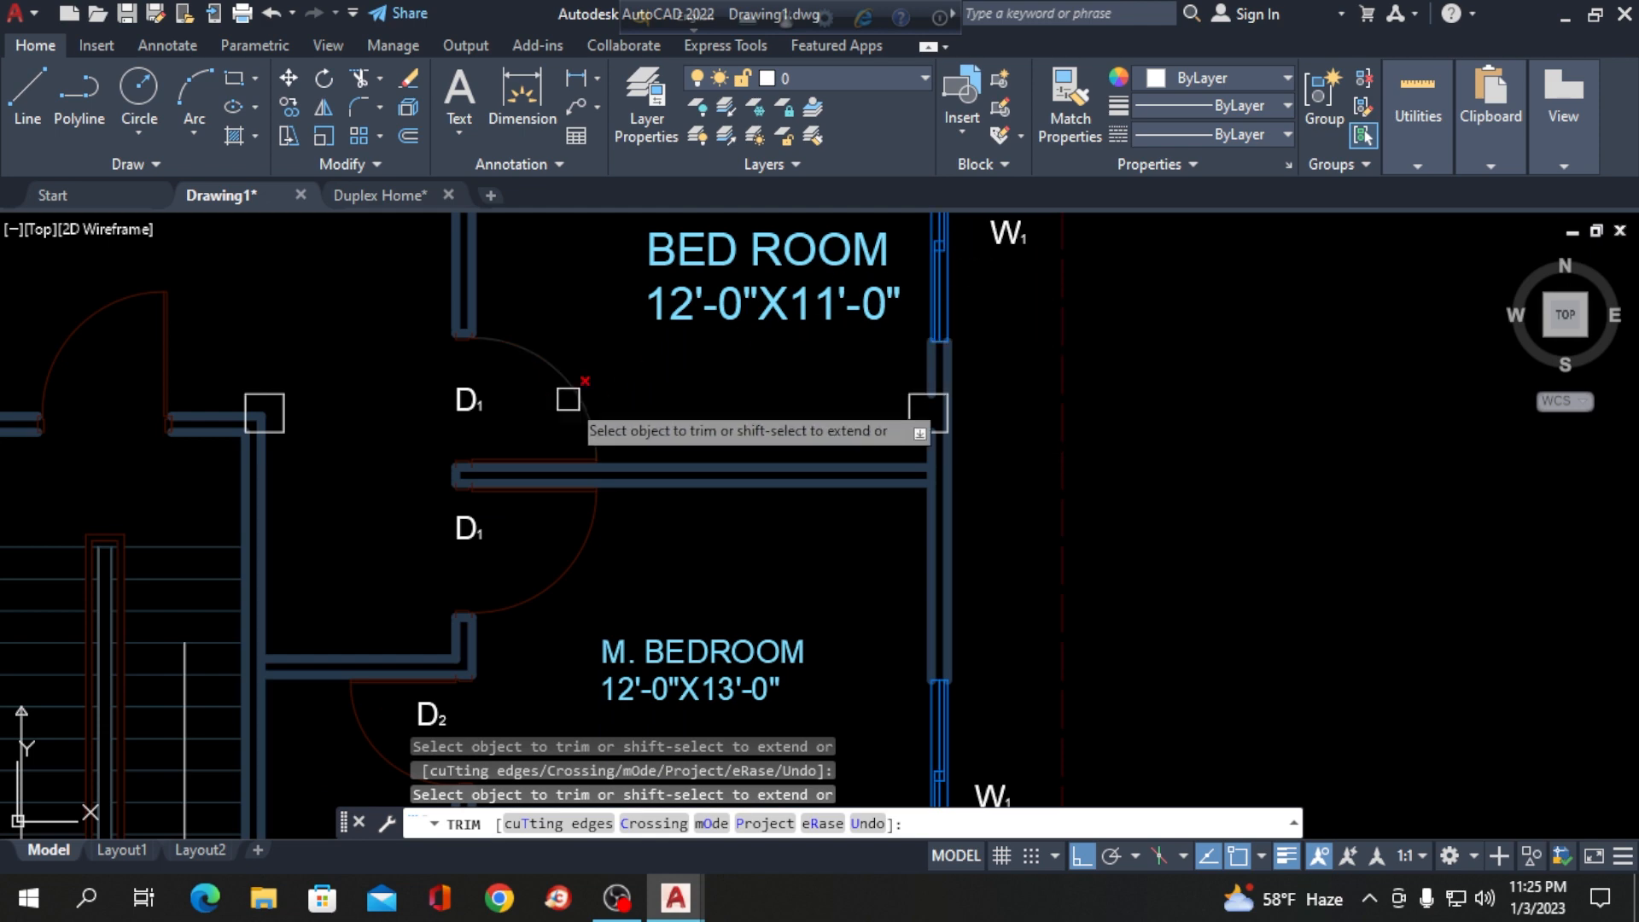
# Trim the wall lines inside the two column squares at the upper corners of the staircase.
pyautogui.scroll(-2, 550, 400)
pyautogui.scroll(-3, 550, 401)
pyautogui.scroll(8, 499, 376)
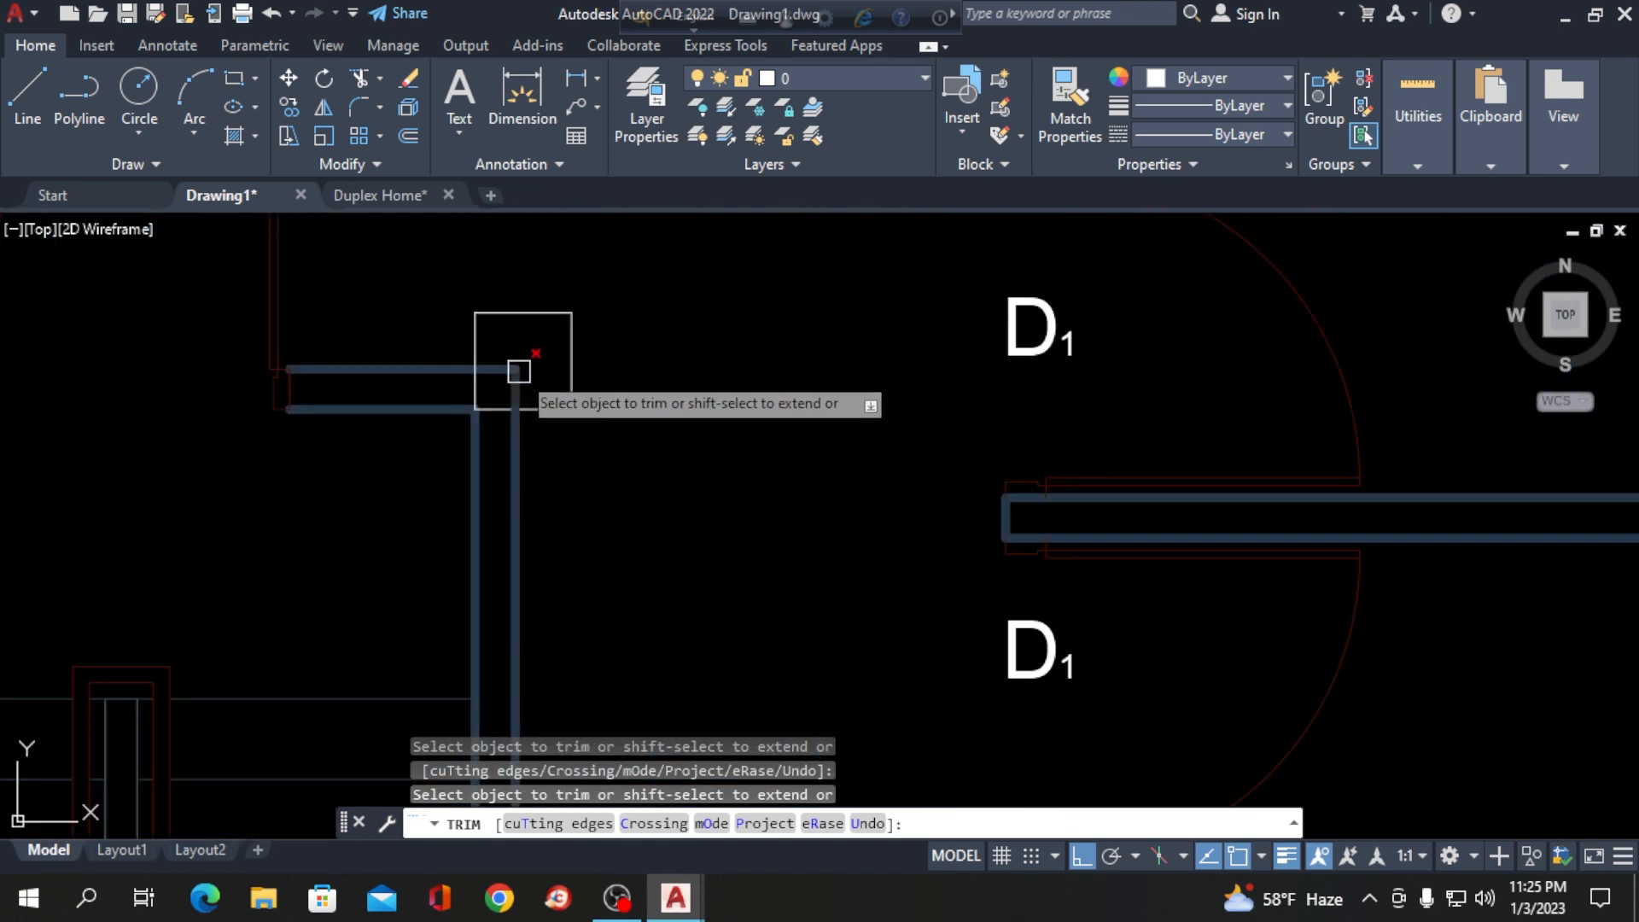
pyautogui.scroll(-4, 512, 342)
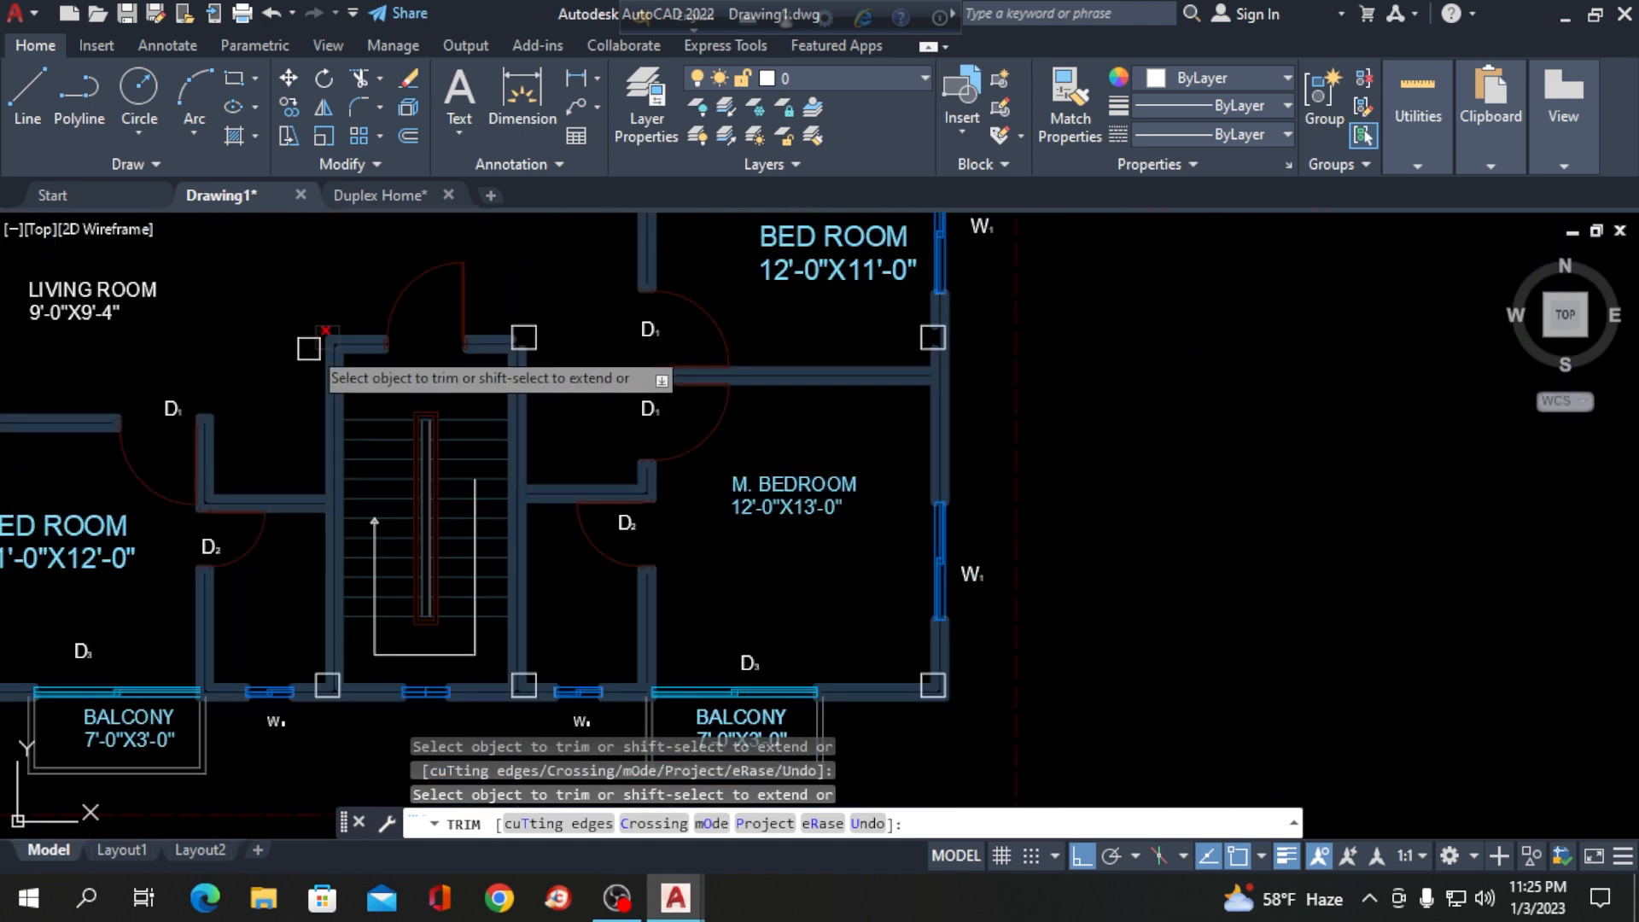
pyautogui.scroll(5, 358, 339)
pyautogui.scroll(-5, 372, 338)
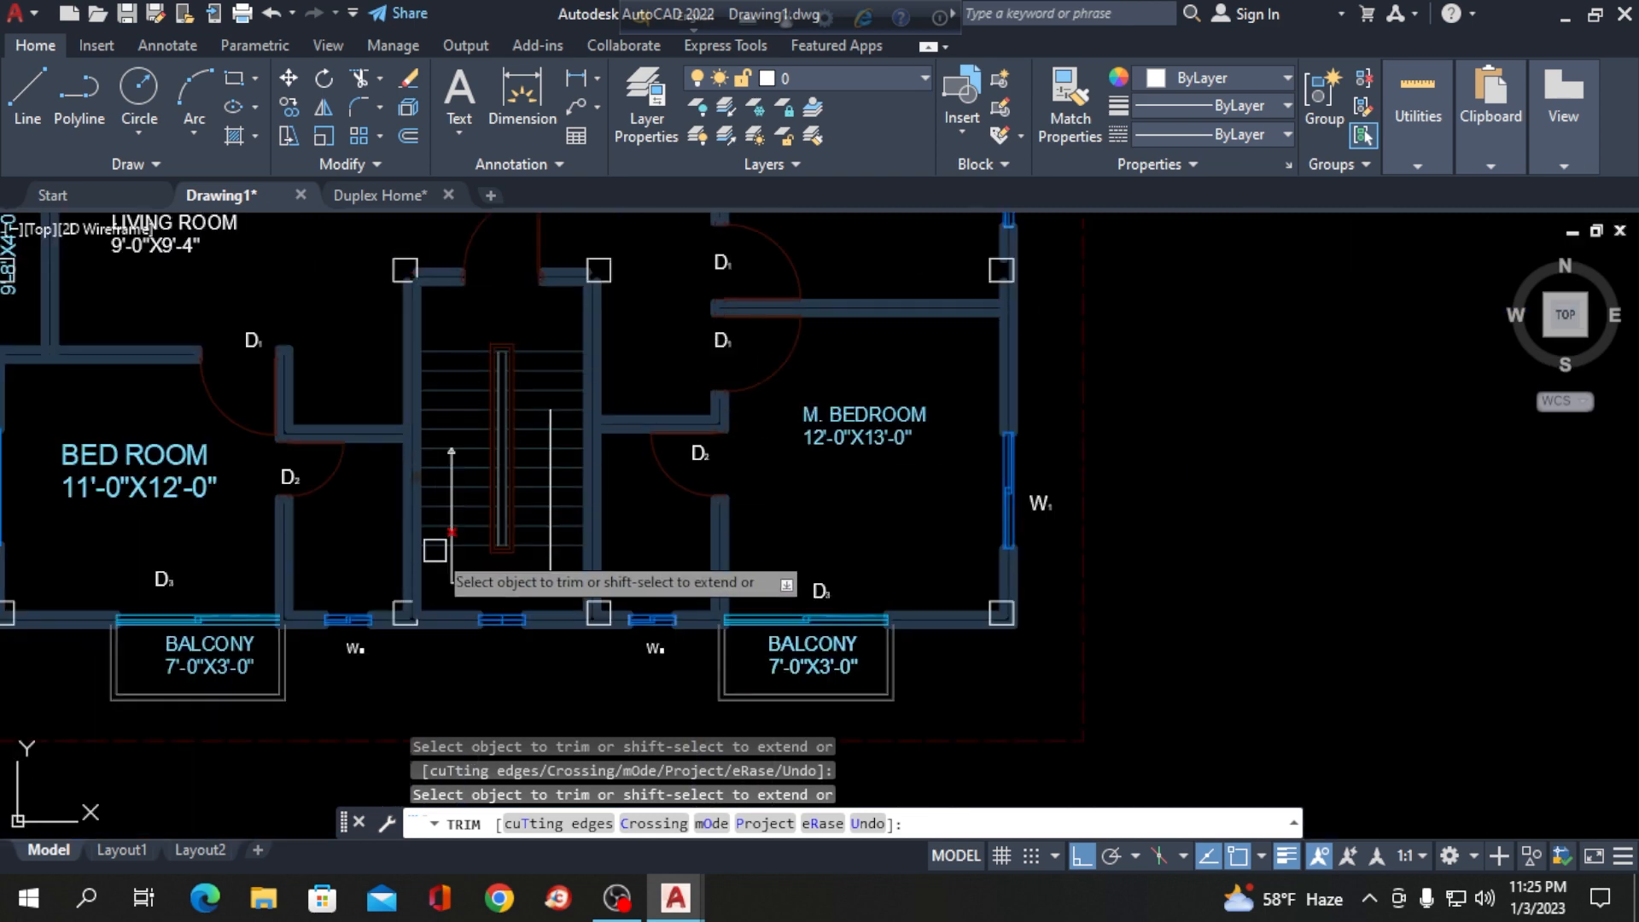
# Trim the wall lines inside the two column squares at the lower corners of the staircase.
pyautogui.scroll(4, 409, 598)
pyautogui.scroll(3, 395, 625)
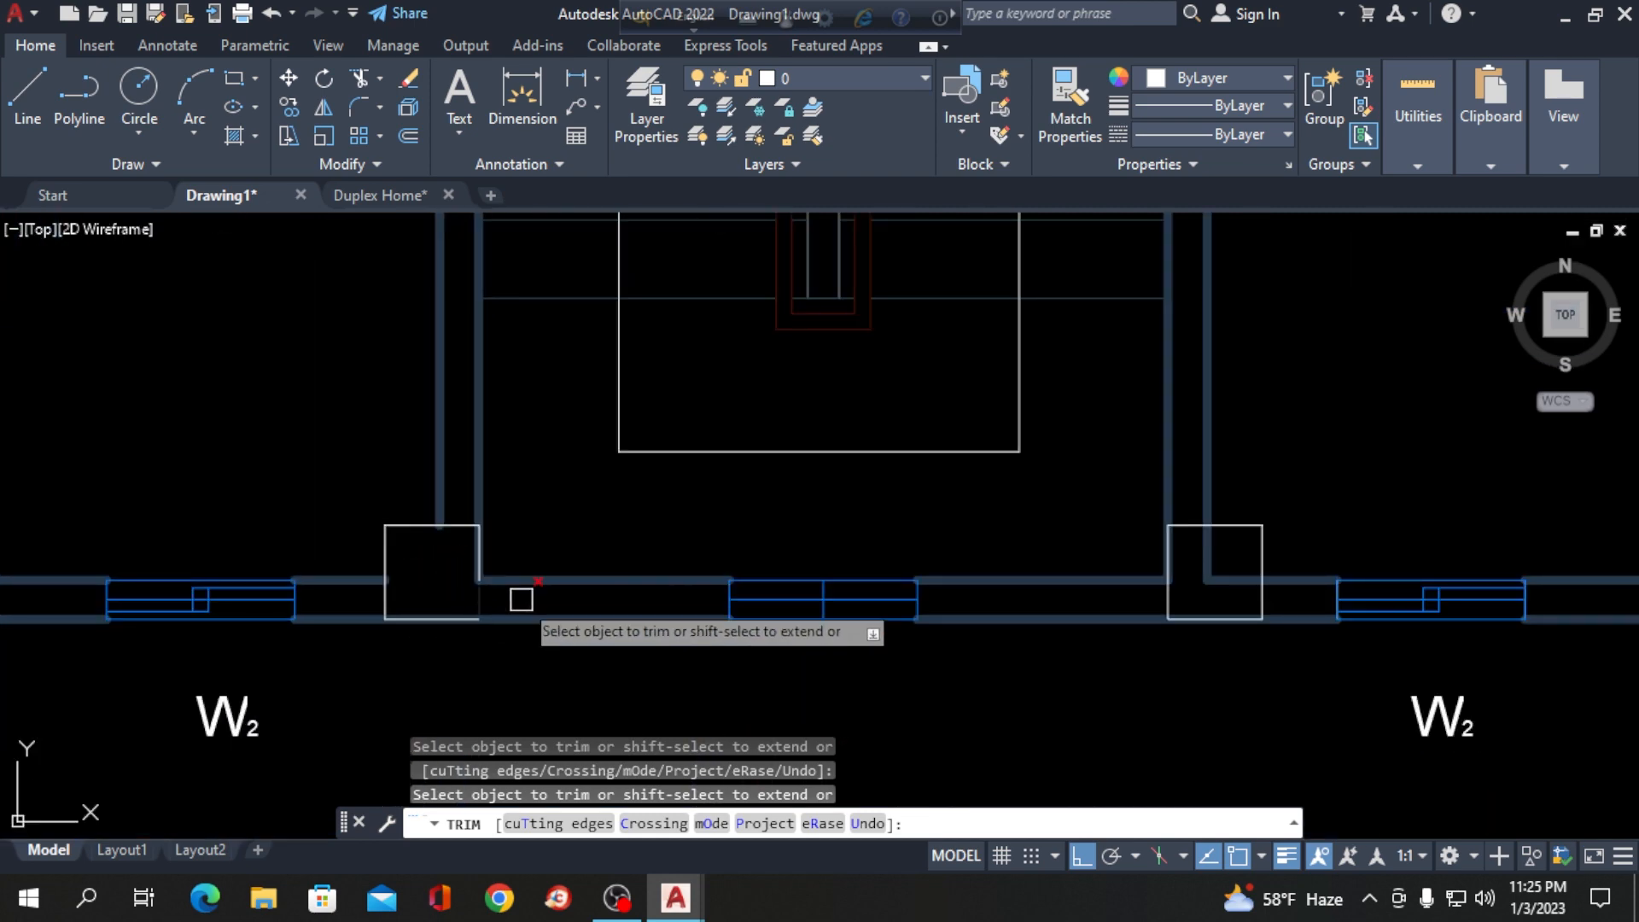
pyautogui.scroll(-4, 842, 561)
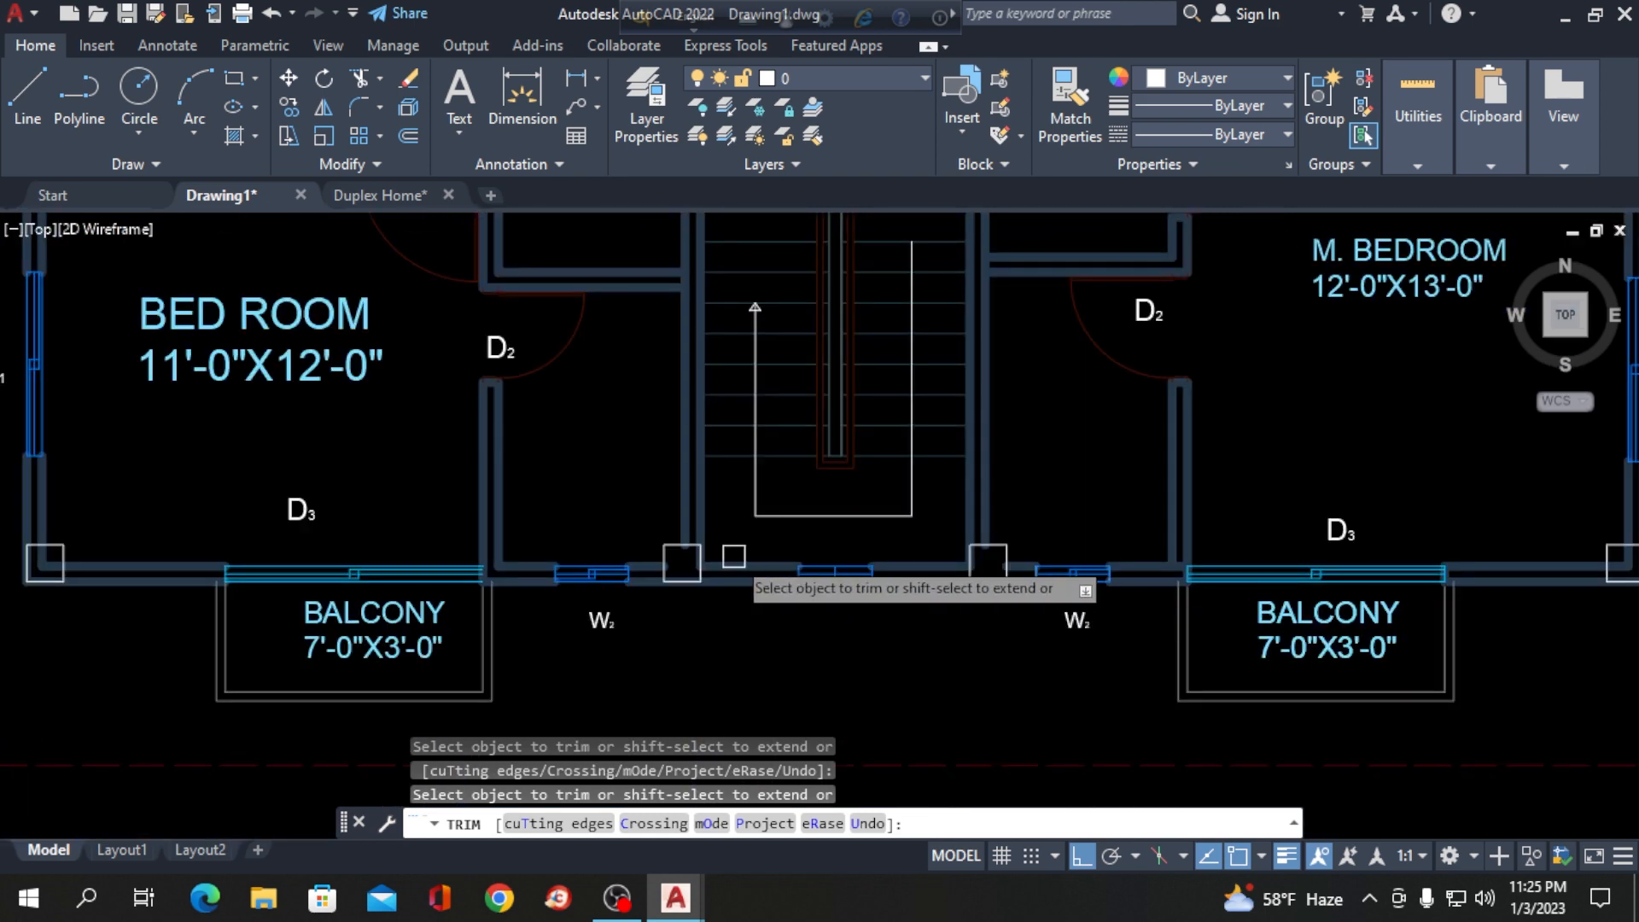
# Trim the inner wall face lines inside the plan's lower-right and lower-left corner squares.
pyautogui.scroll(-2, 1071, 645)
pyautogui.scroll(6, 1178, 632)
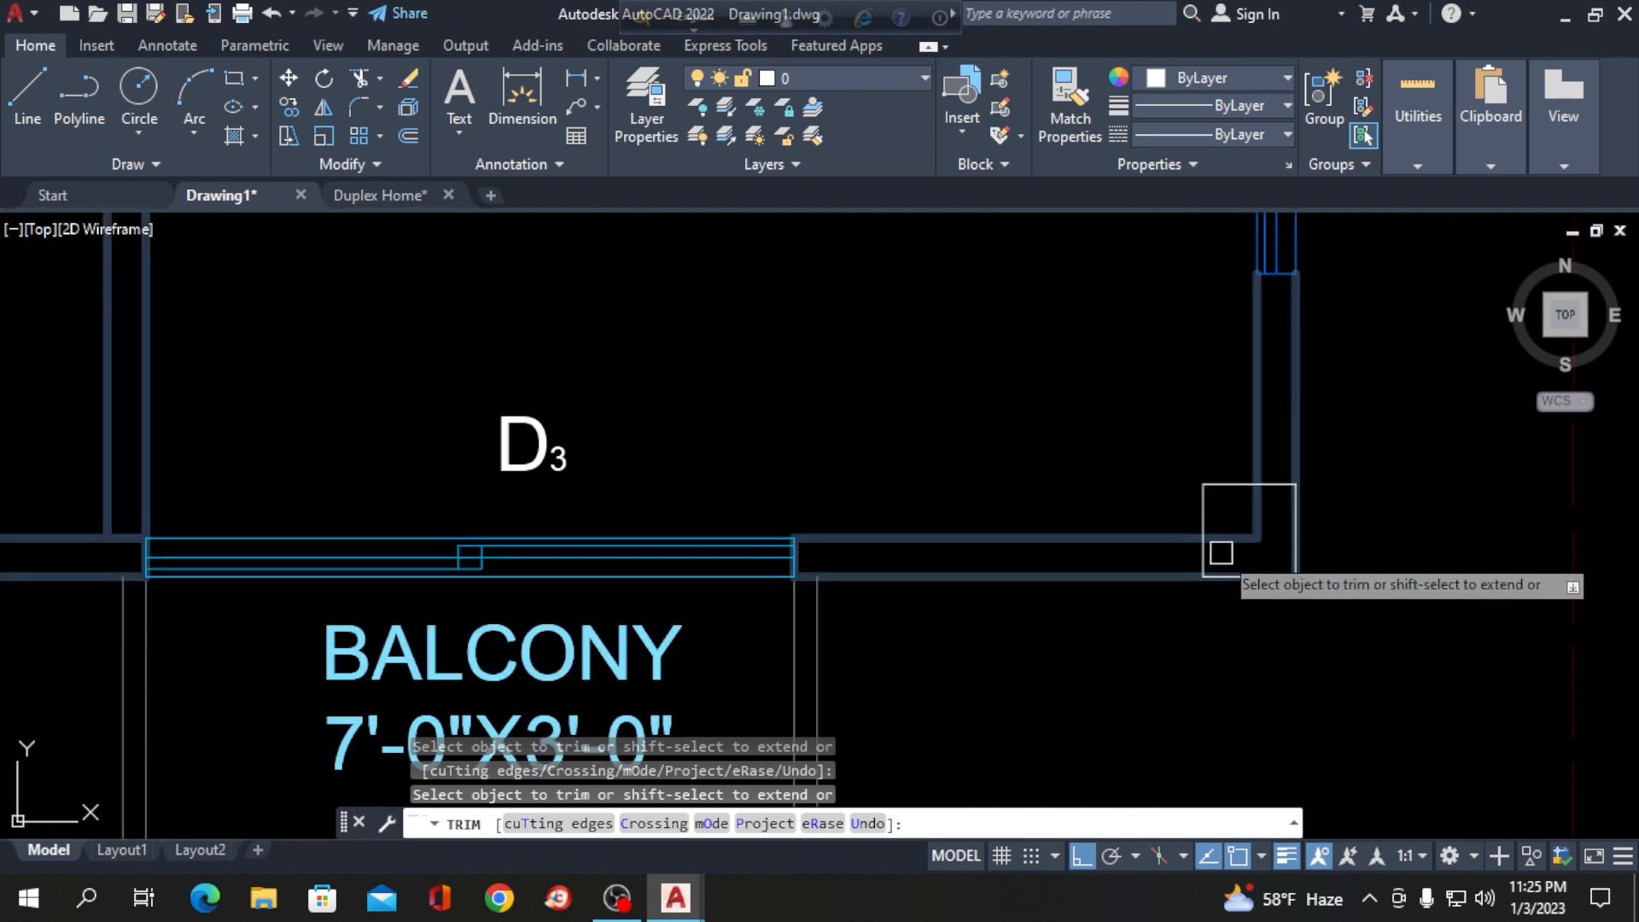
pyautogui.scroll(-6, 1173, 410)
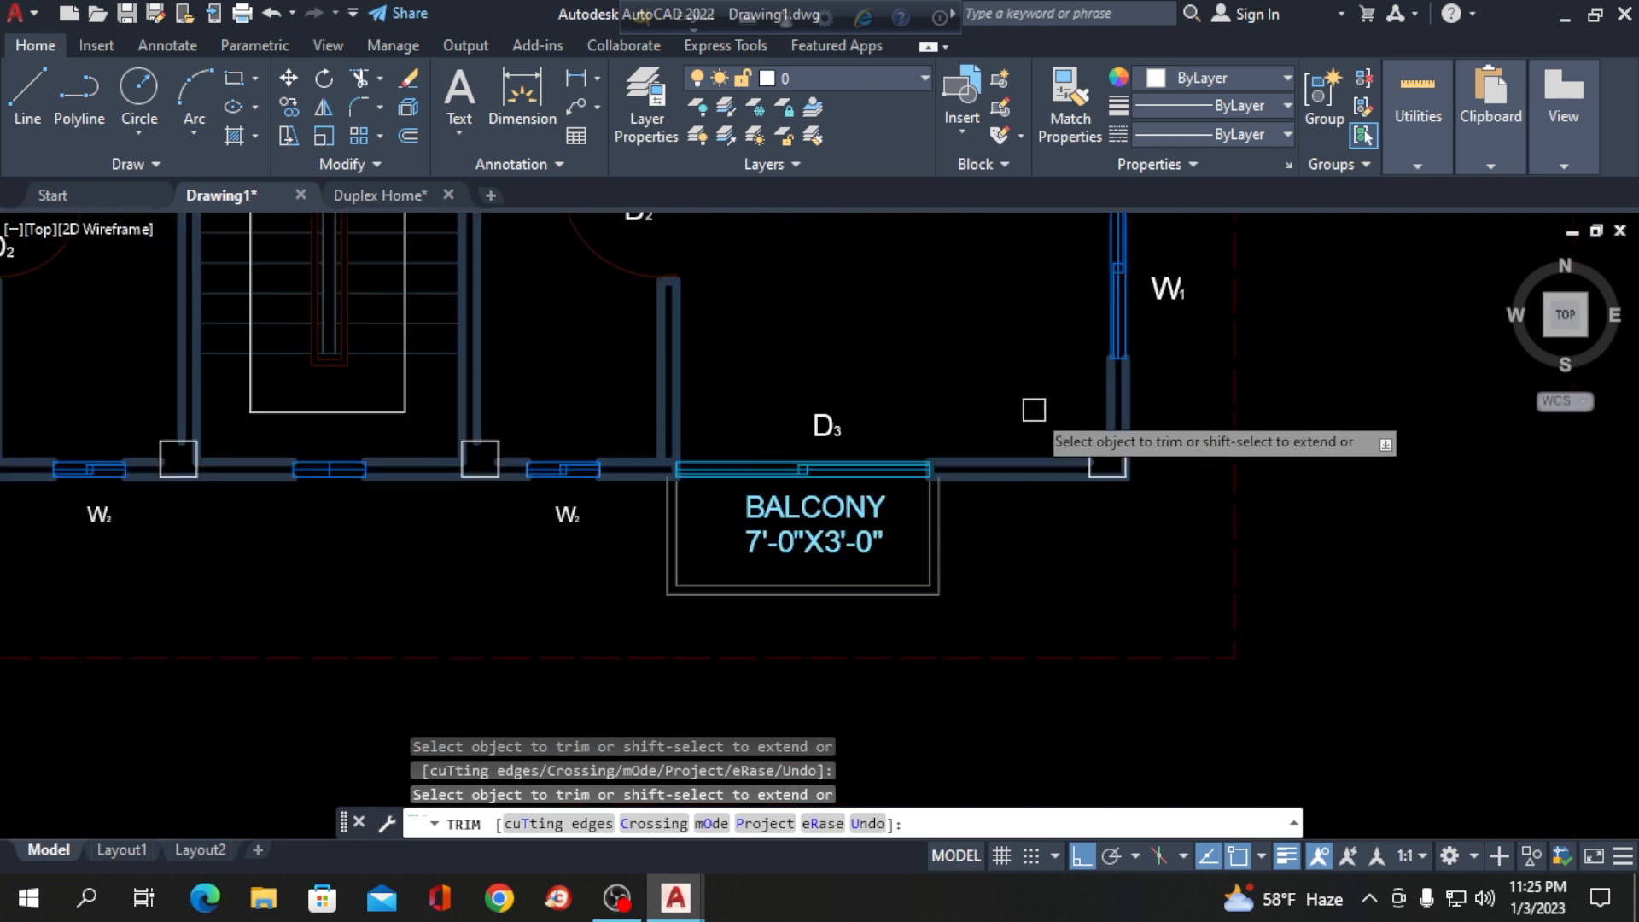
pyautogui.scroll(8, 88, 423)
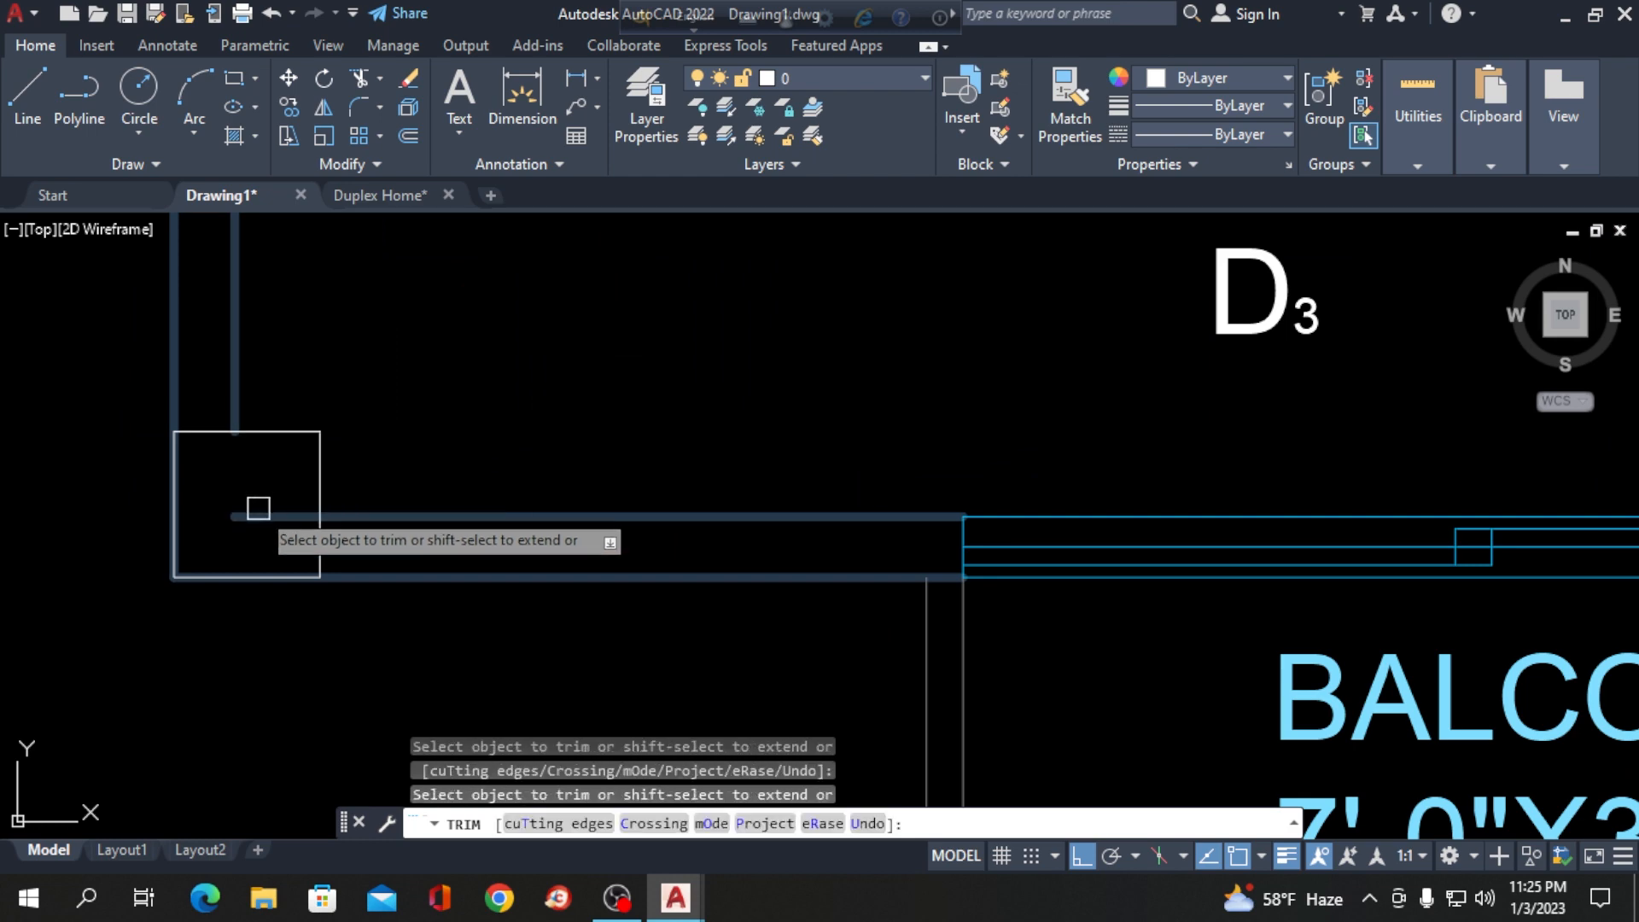
pyautogui.scroll(-8, 259, 587)
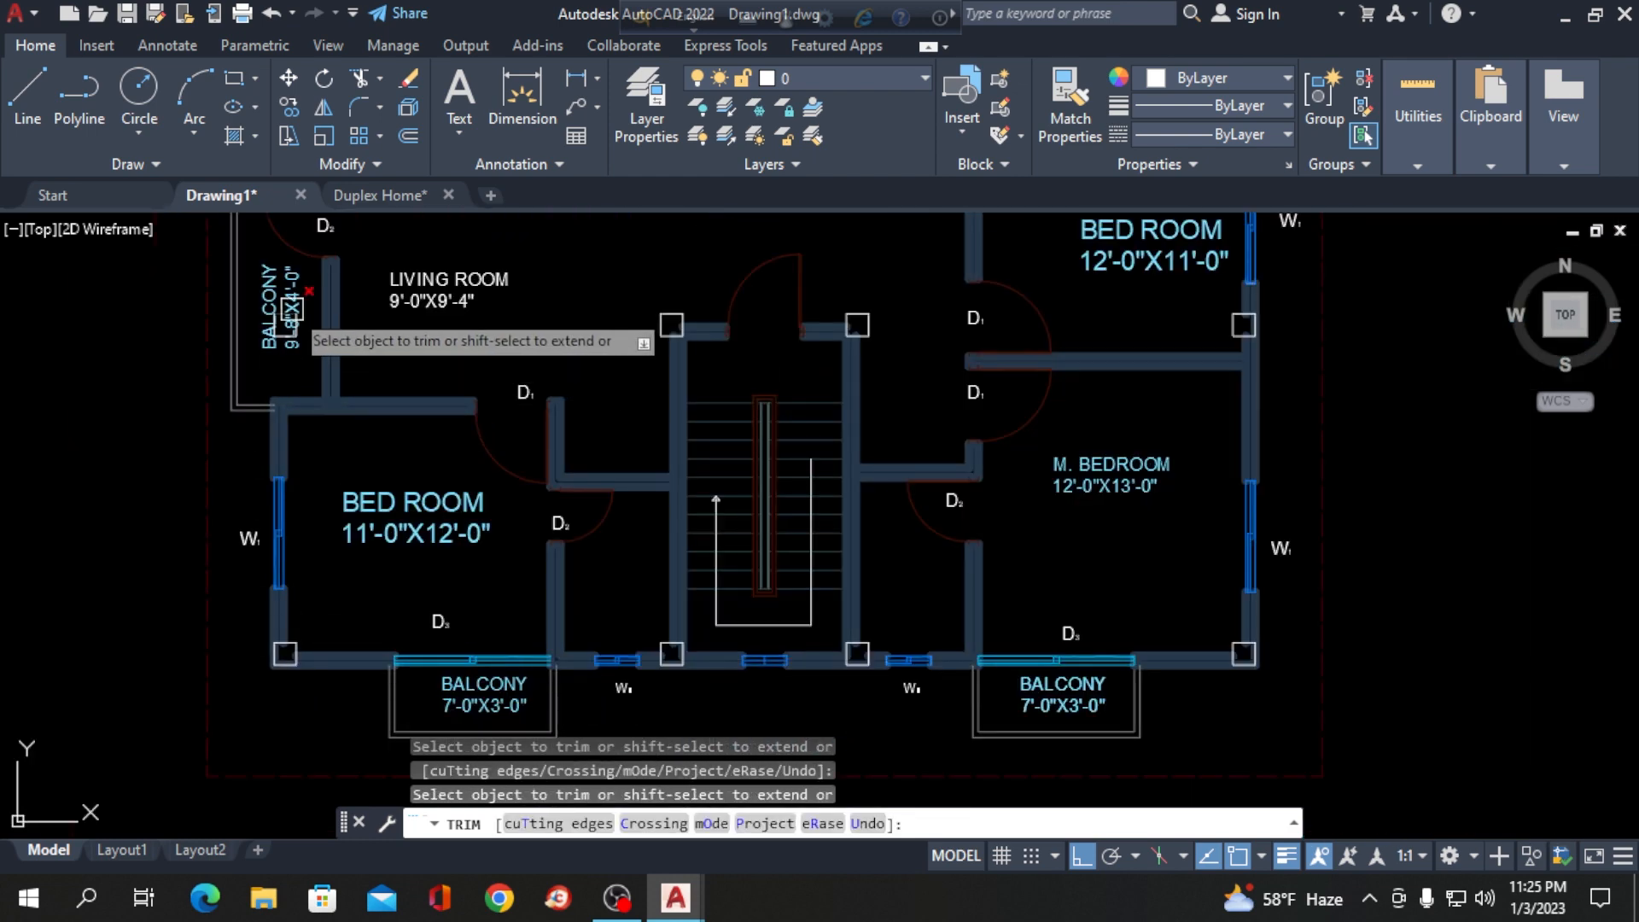
# End the trimming and inspect the column squares across the plan for leftover wall lines.
pyautogui.scroll(-4, 316, 521)
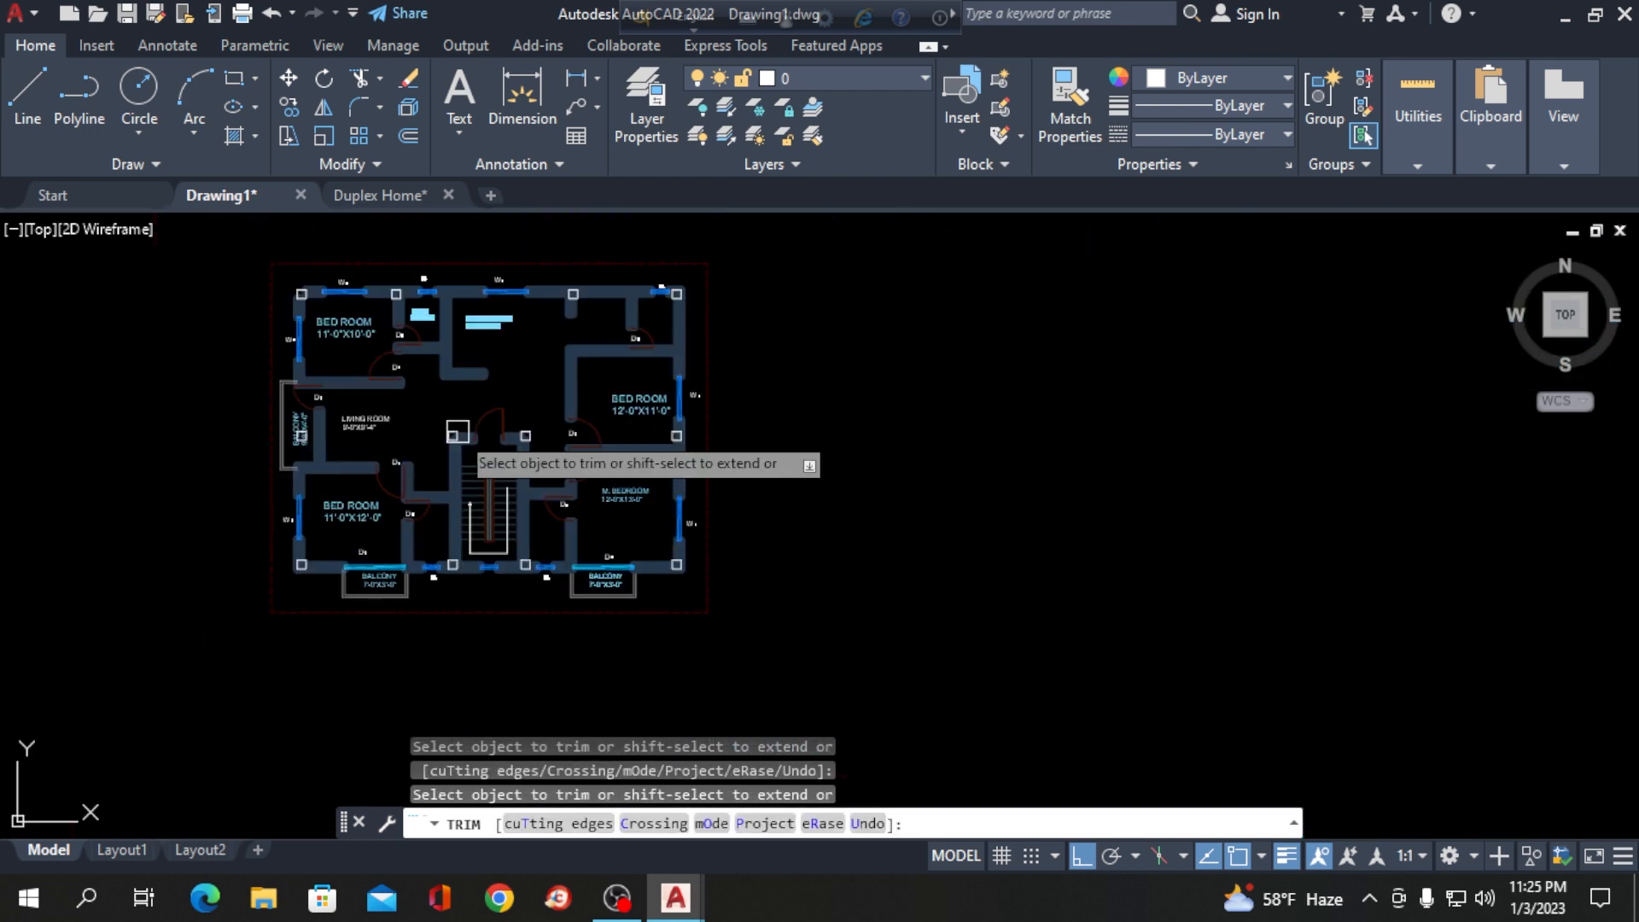
pyautogui.scroll(8, 428, 566)
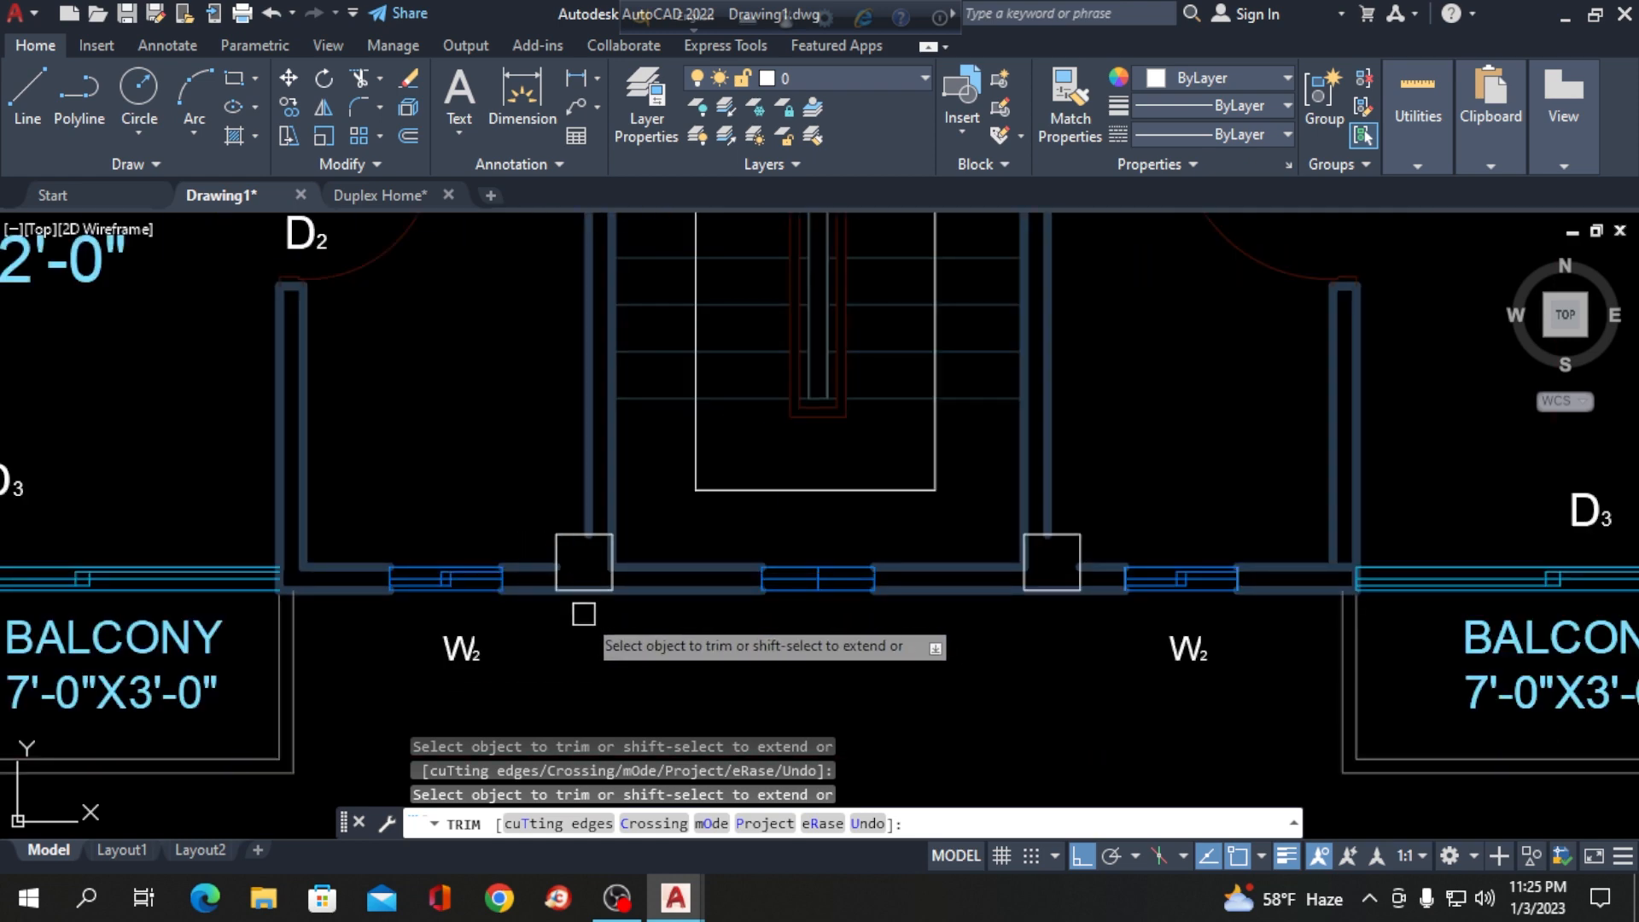
pyautogui.press('Return')
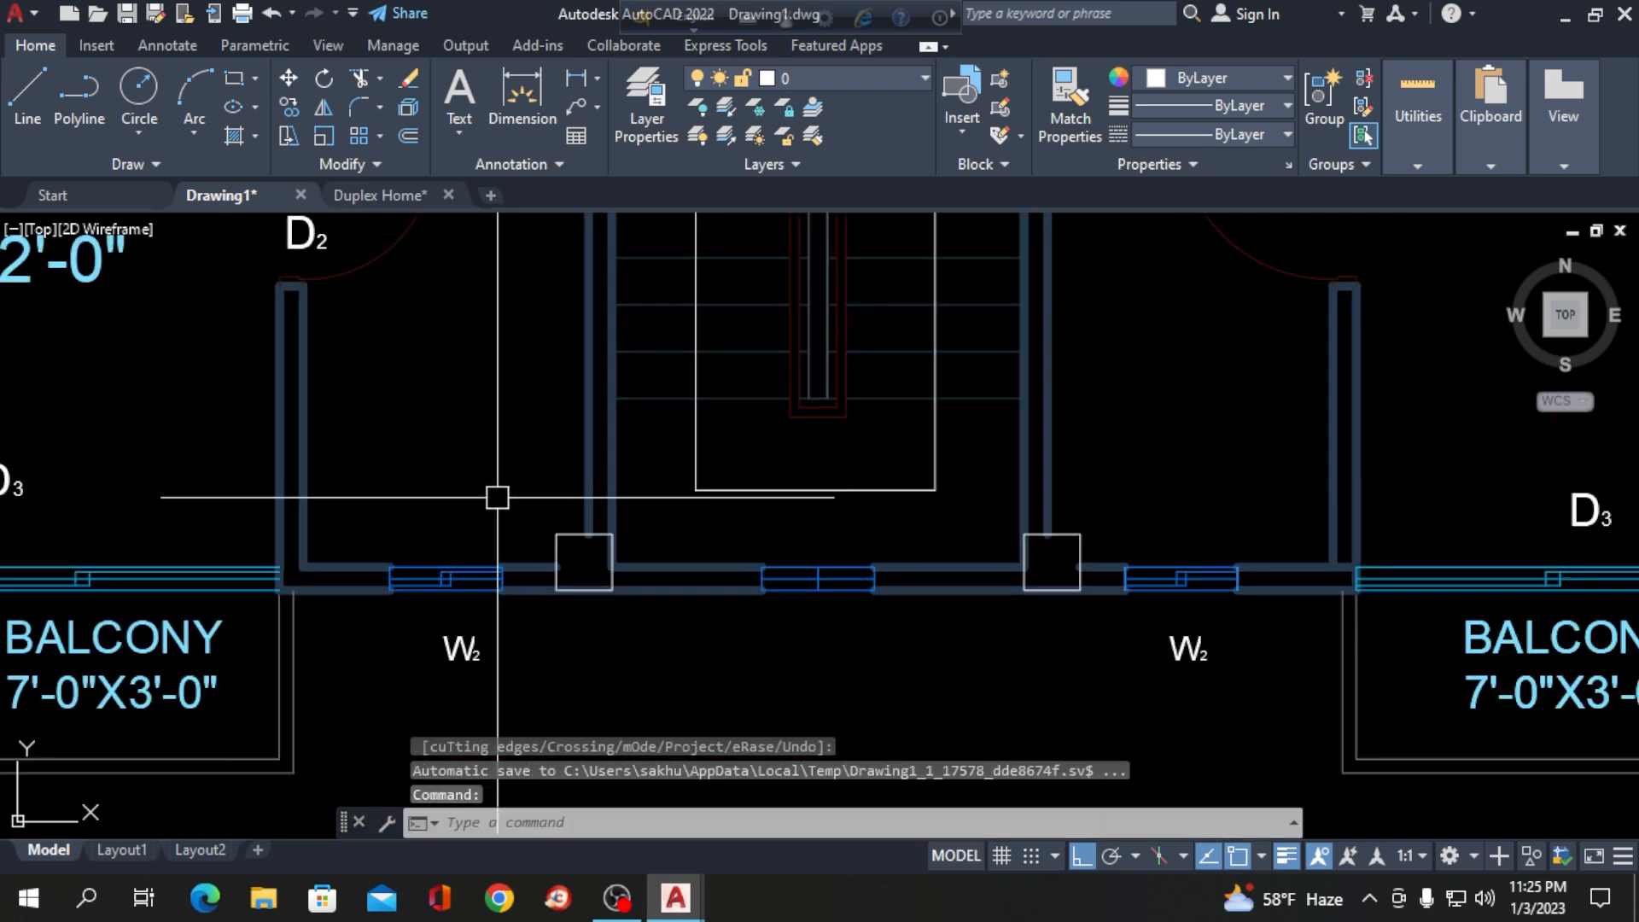
pyautogui.scroll(-2, 509, 665)
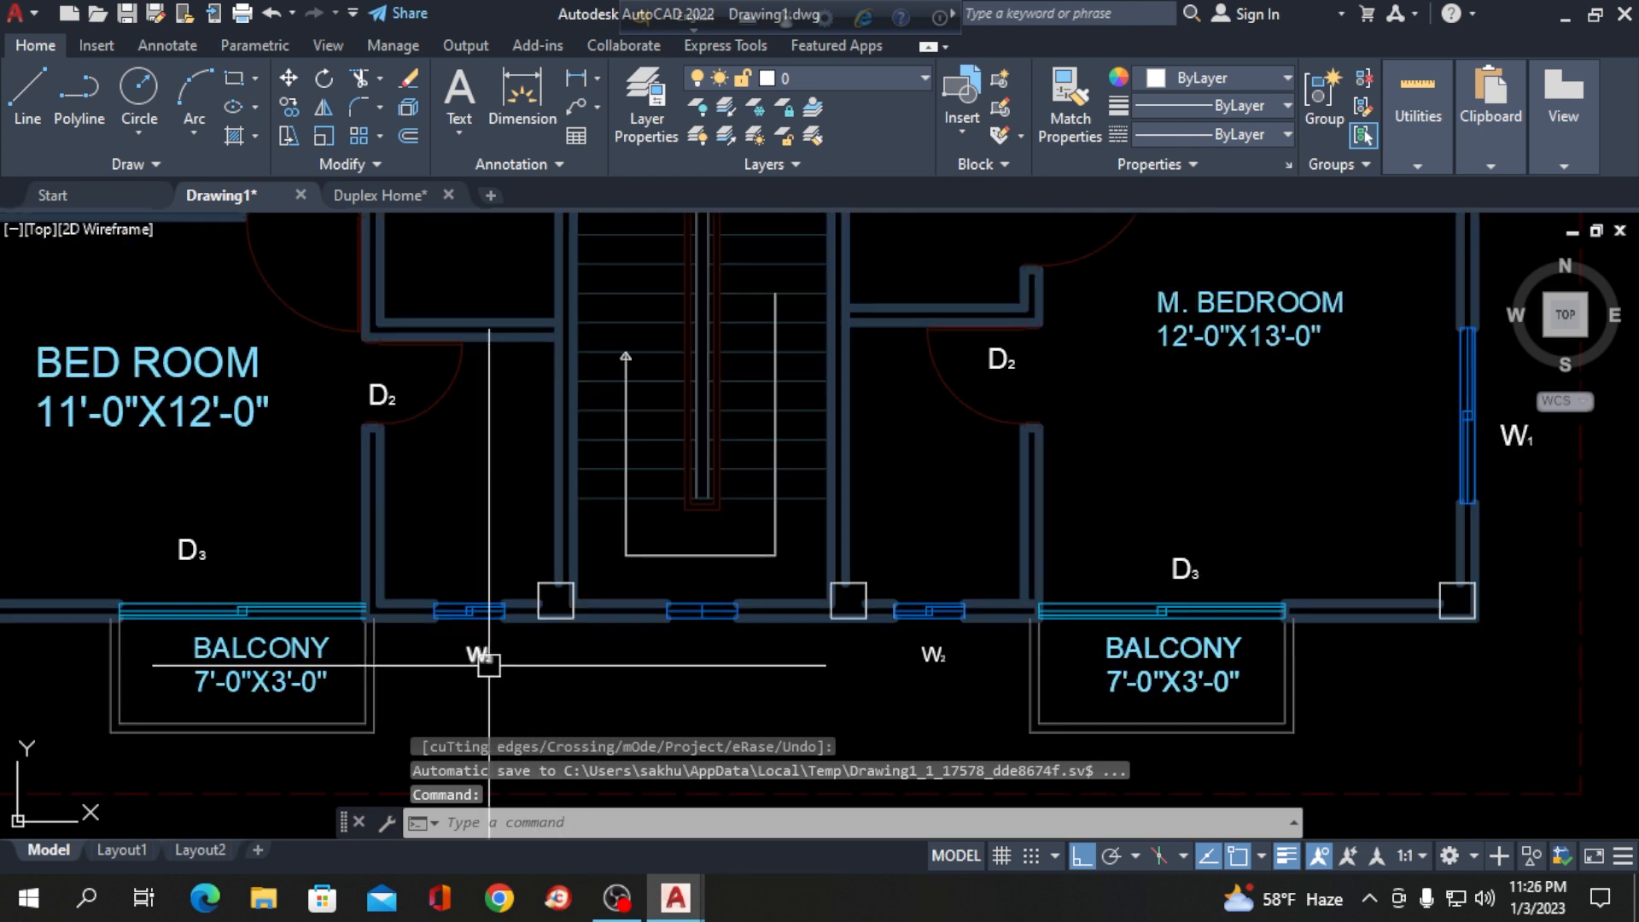
pyautogui.scroll(2, 523, 508)
pyautogui.scroll(-5, 504, 512)
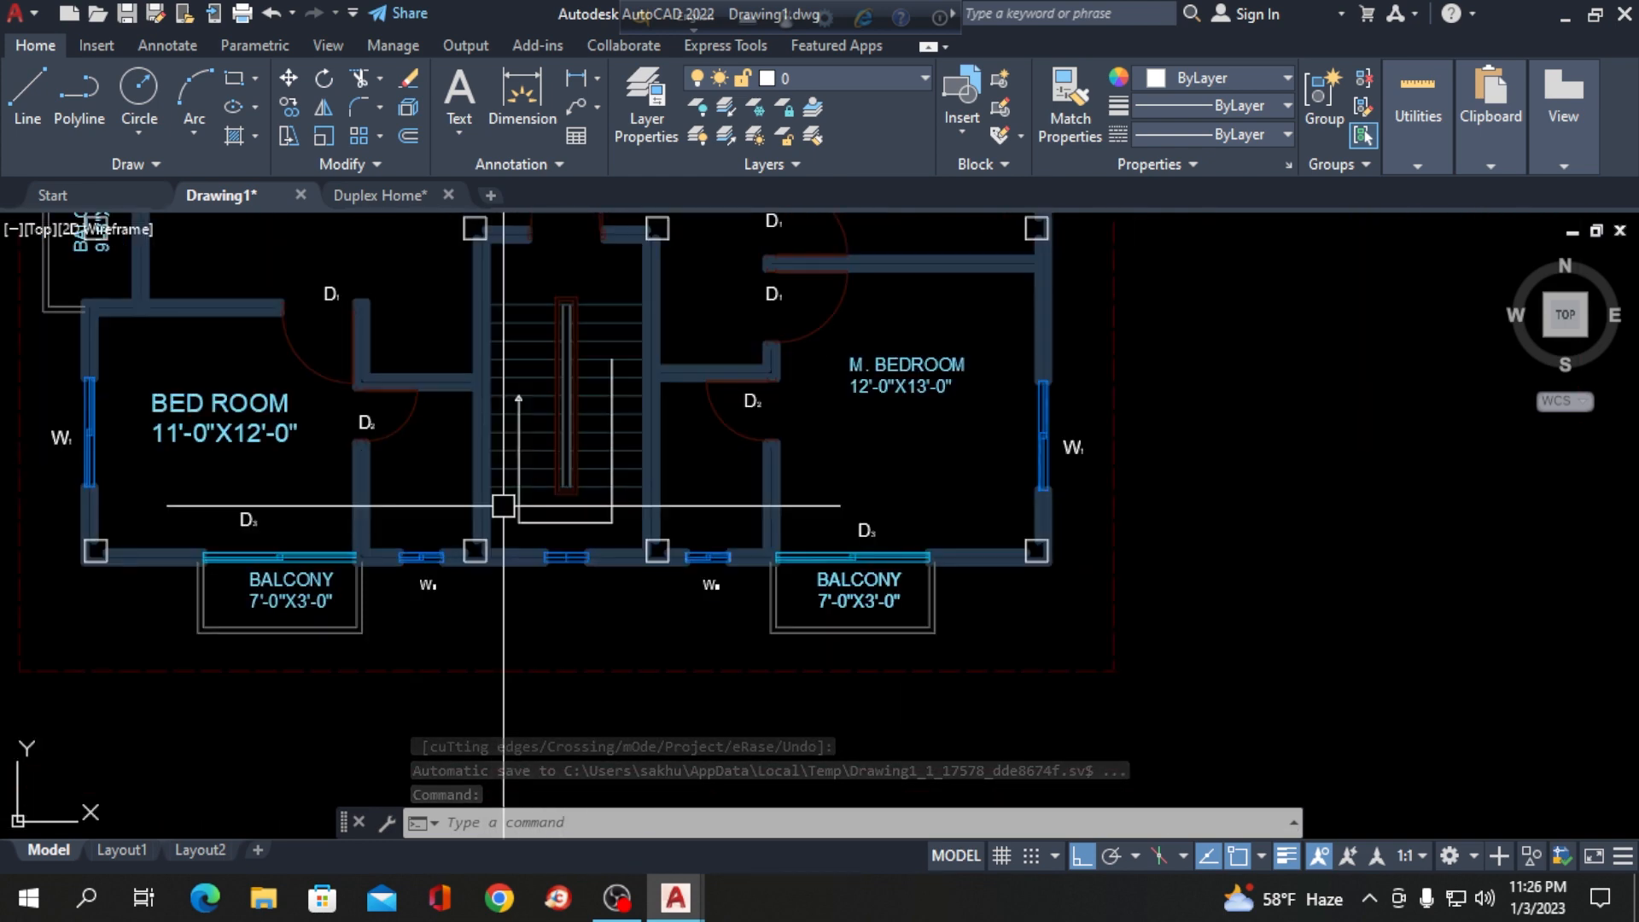
pyautogui.scroll(-3, 504, 536)
pyautogui.scroll(6, 337, 257)
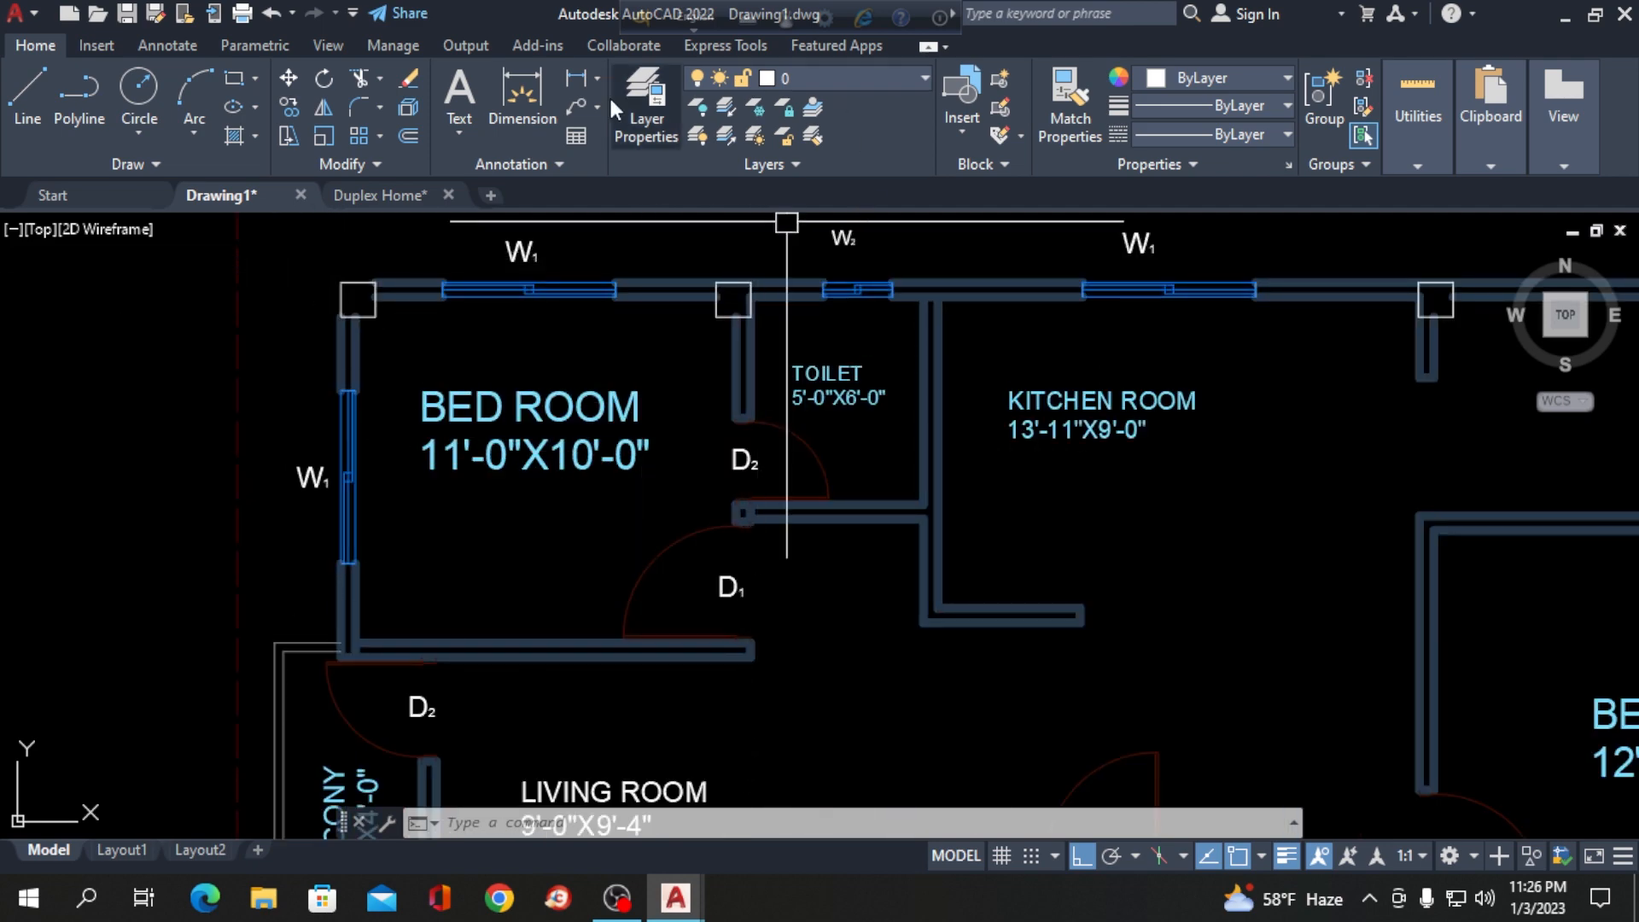
# Rename Layer6 as coloum and set its colour to index 16.
pyautogui.click(639, 99)
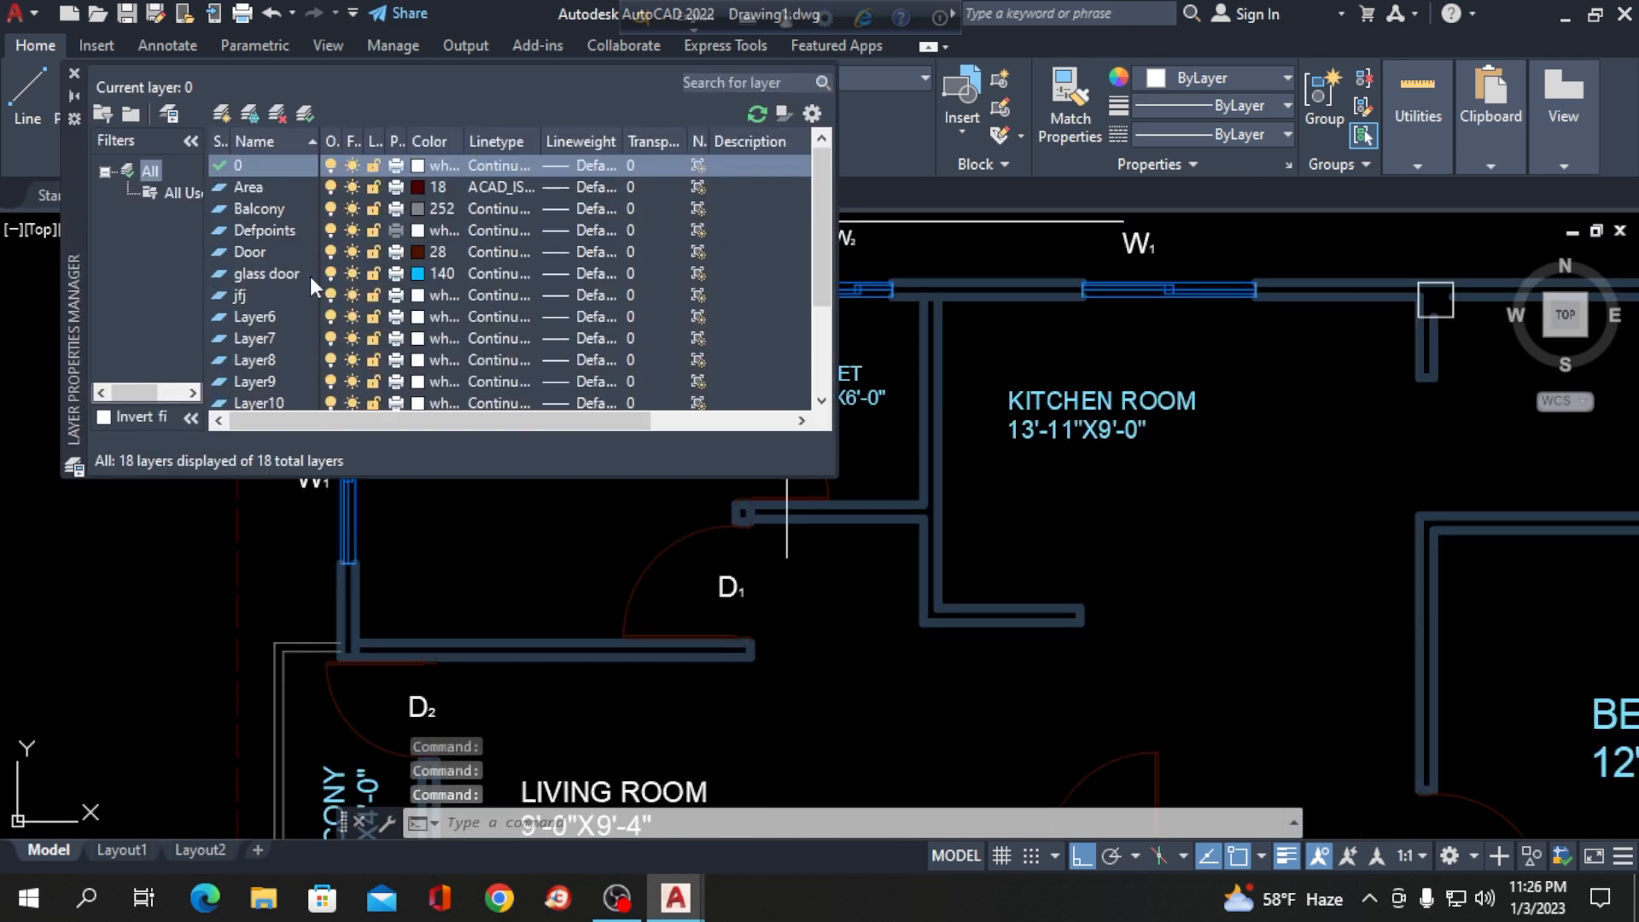
pyautogui.scroll(-1, 262, 291)
pyautogui.click(264, 254)
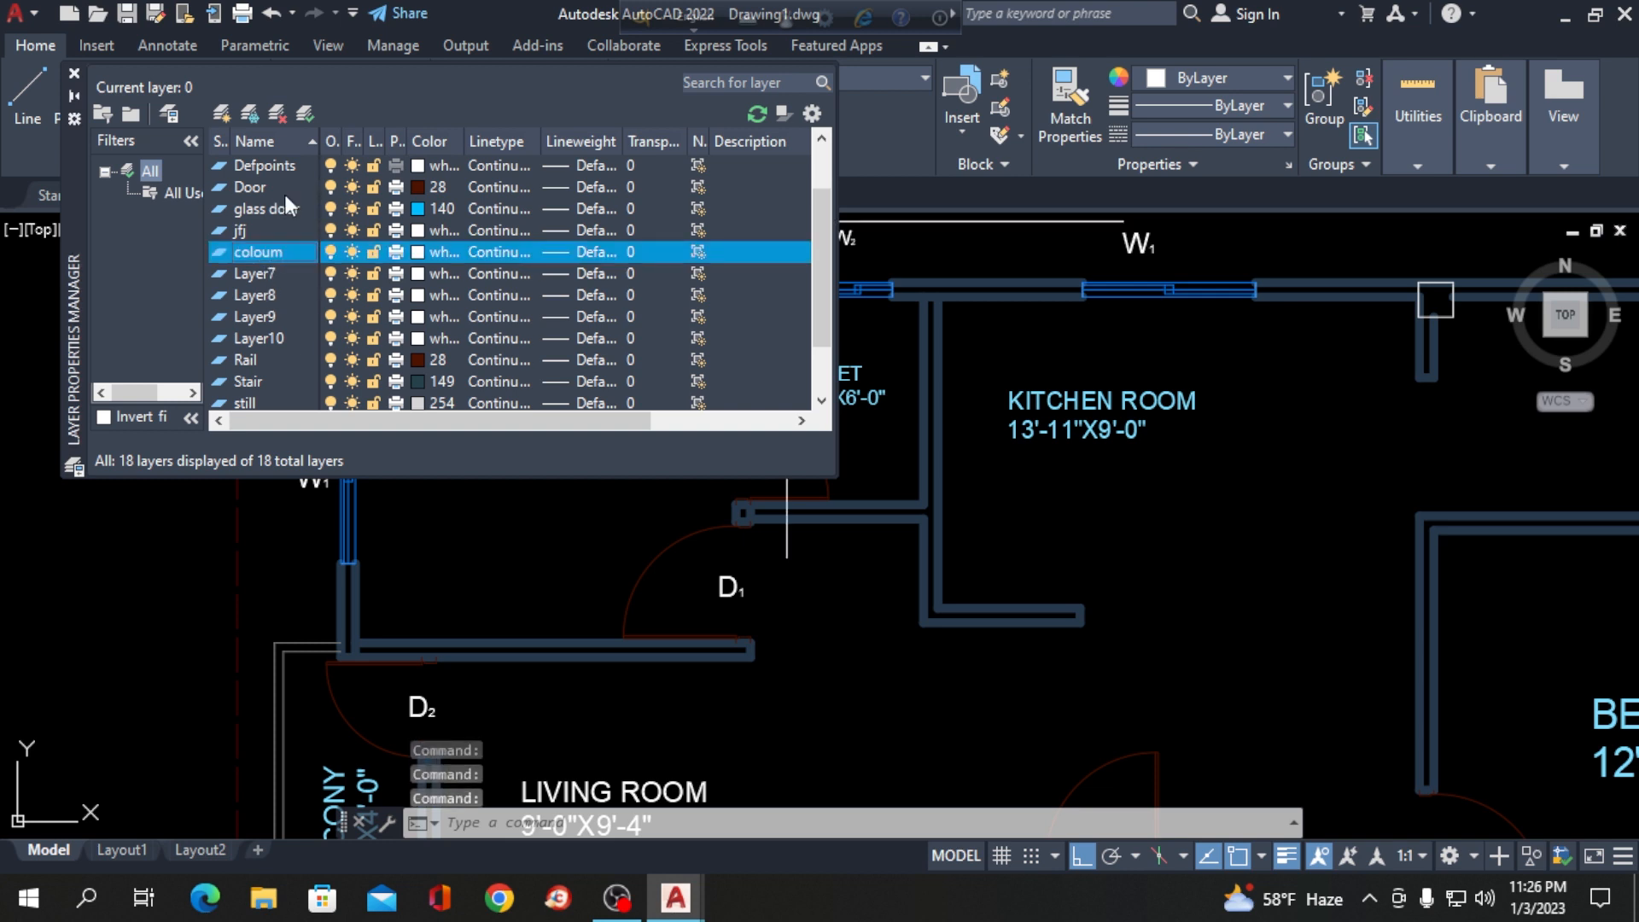
pyautogui.click(418, 253)
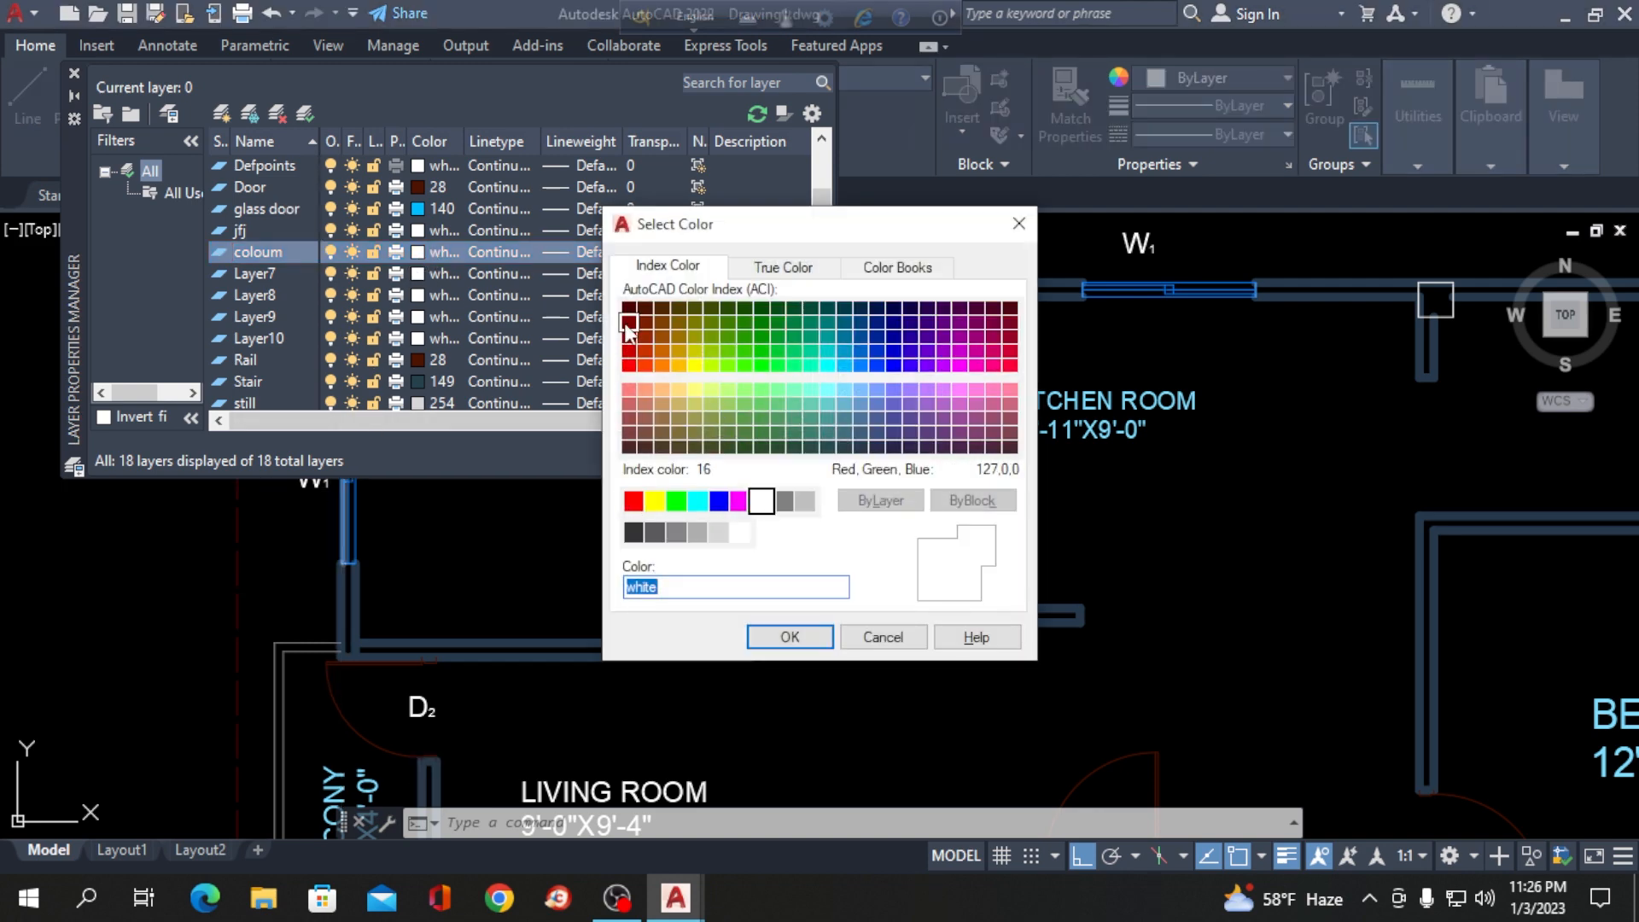
pyautogui.click(787, 642)
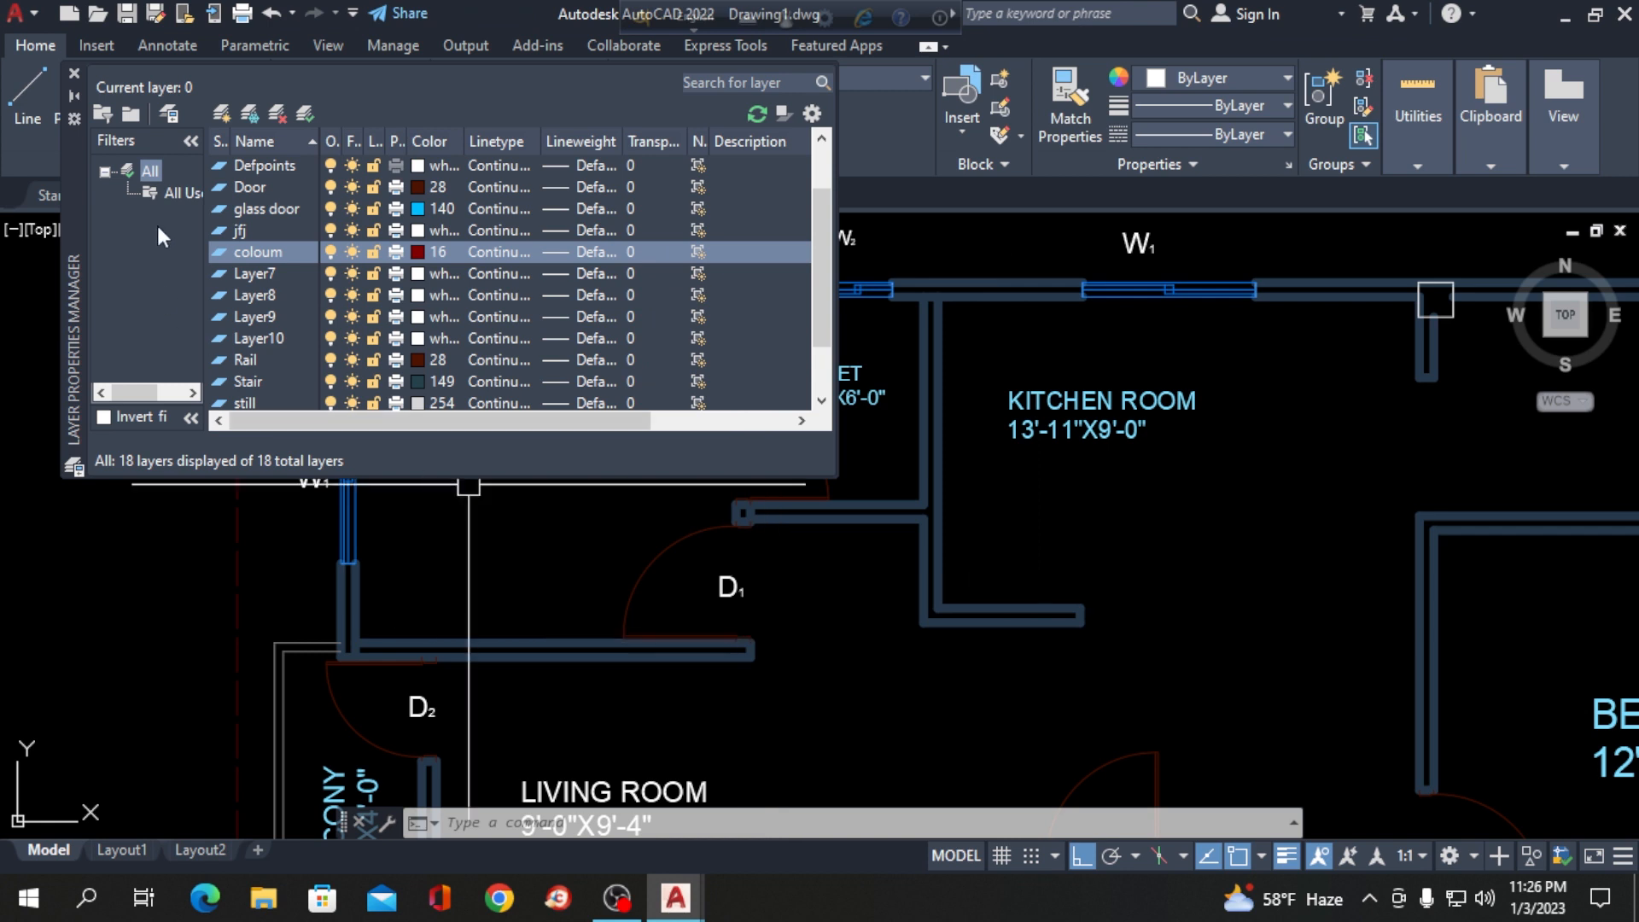
pyautogui.click(74, 73)
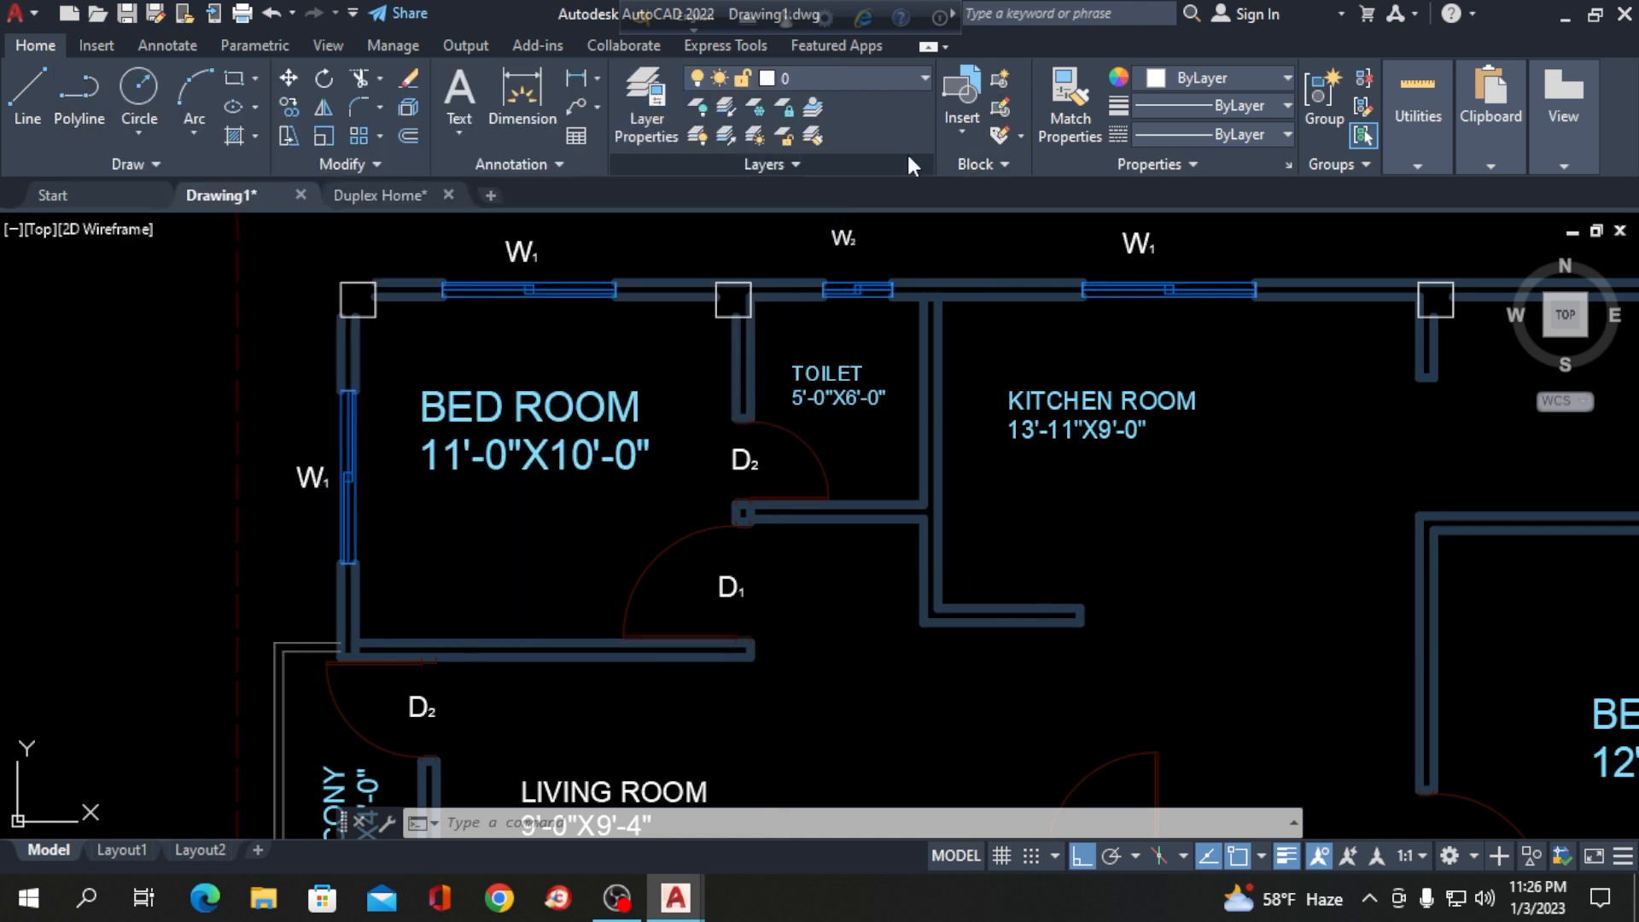
# Select the four column squares along the upper exterior wall, from the bedroom corner to the far corner beyond the kitchen.
pyautogui.click(852, 76)
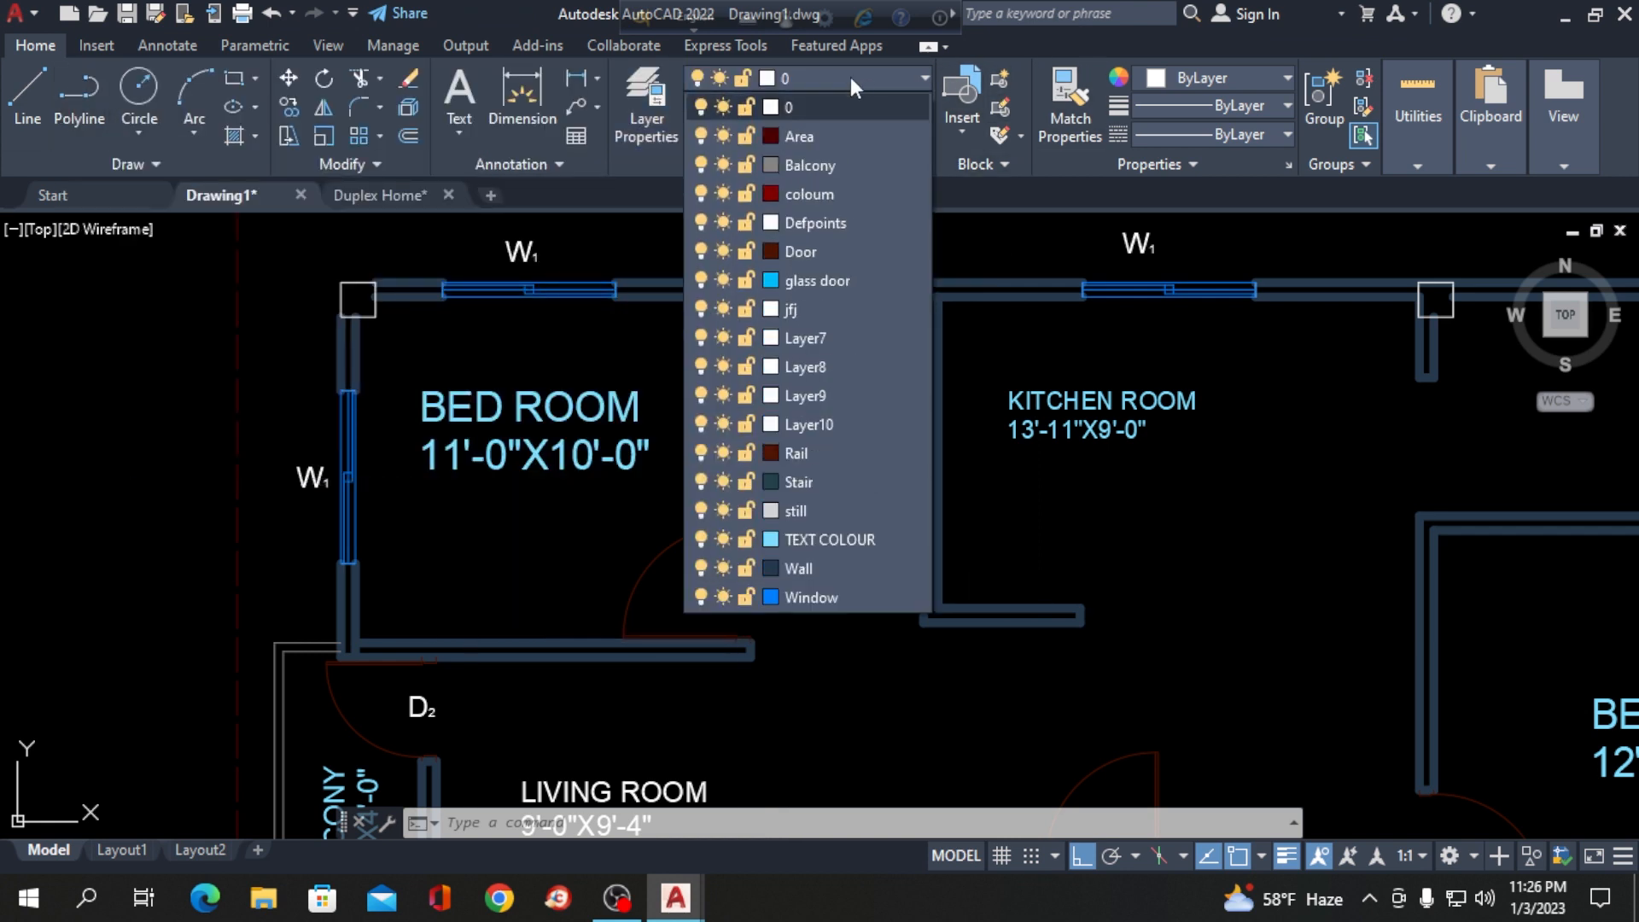
pyautogui.scroll(4, 371, 303)
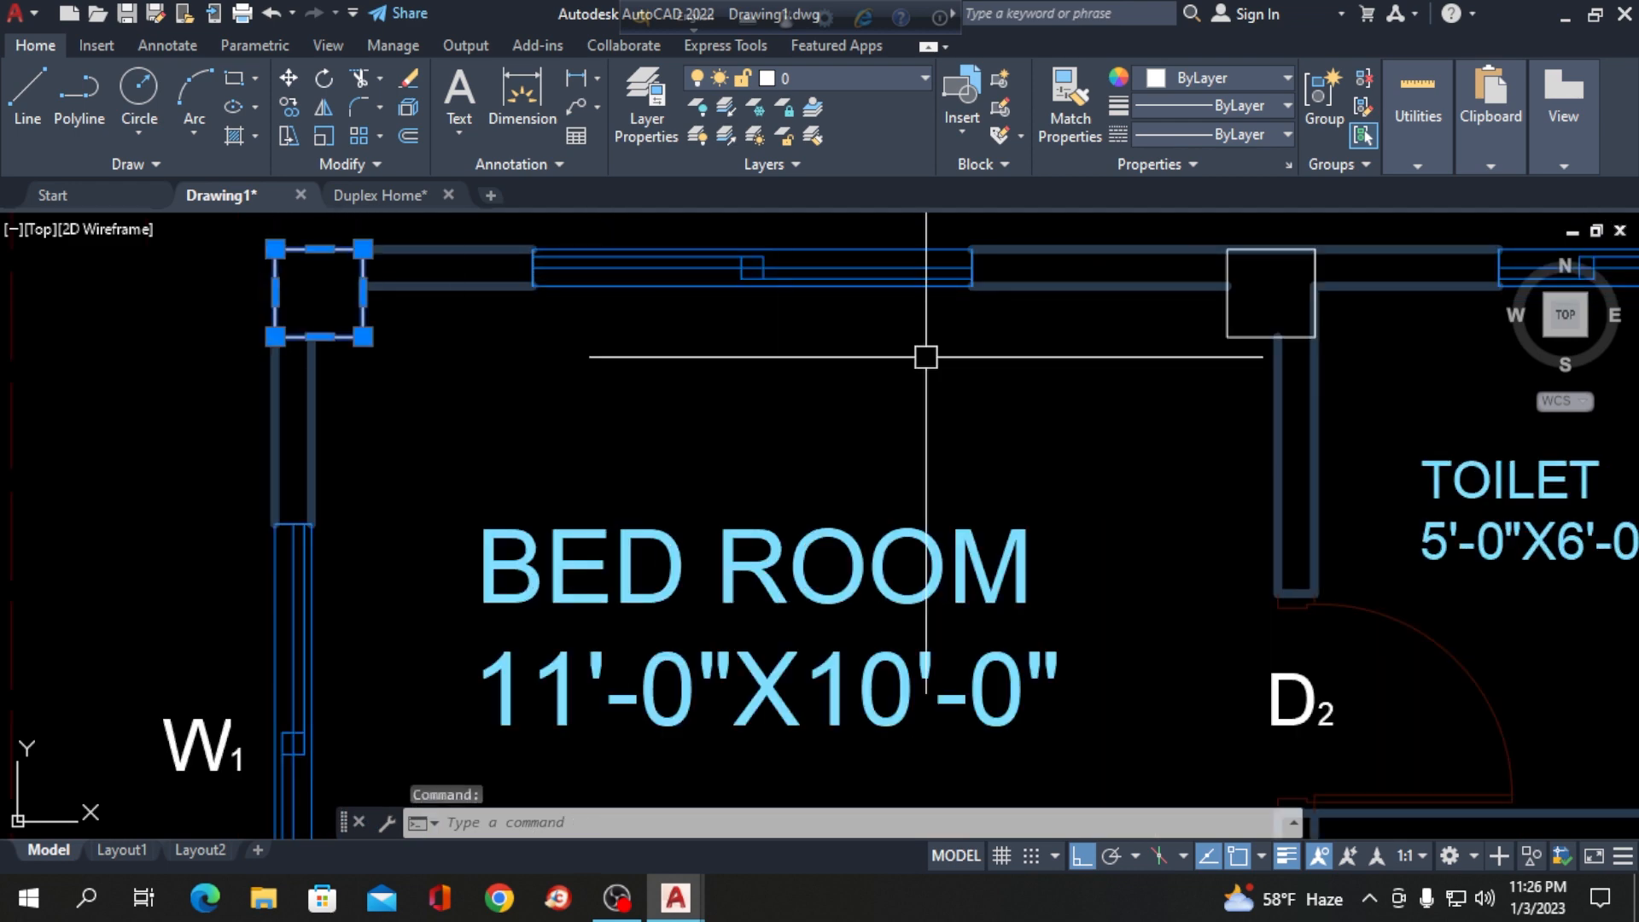
pyautogui.scroll(-2, 853, 335)
pyautogui.scroll(-5, 634, 384)
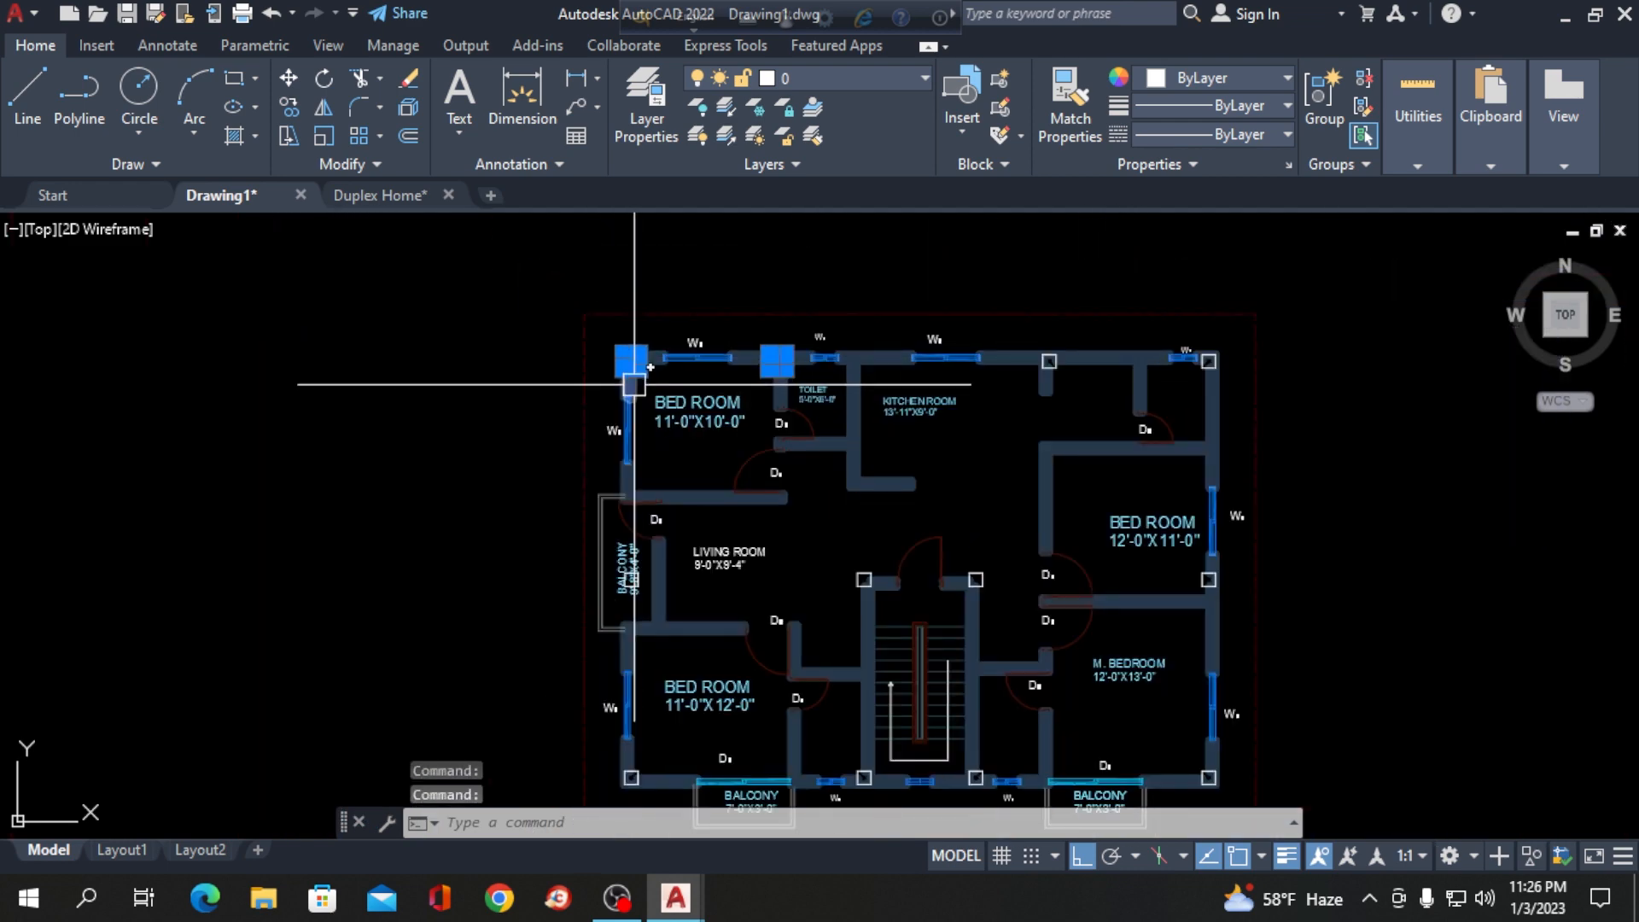
pyautogui.scroll(6, 1061, 373)
pyautogui.click(1052, 363)
pyautogui.scroll(-4, 1055, 365)
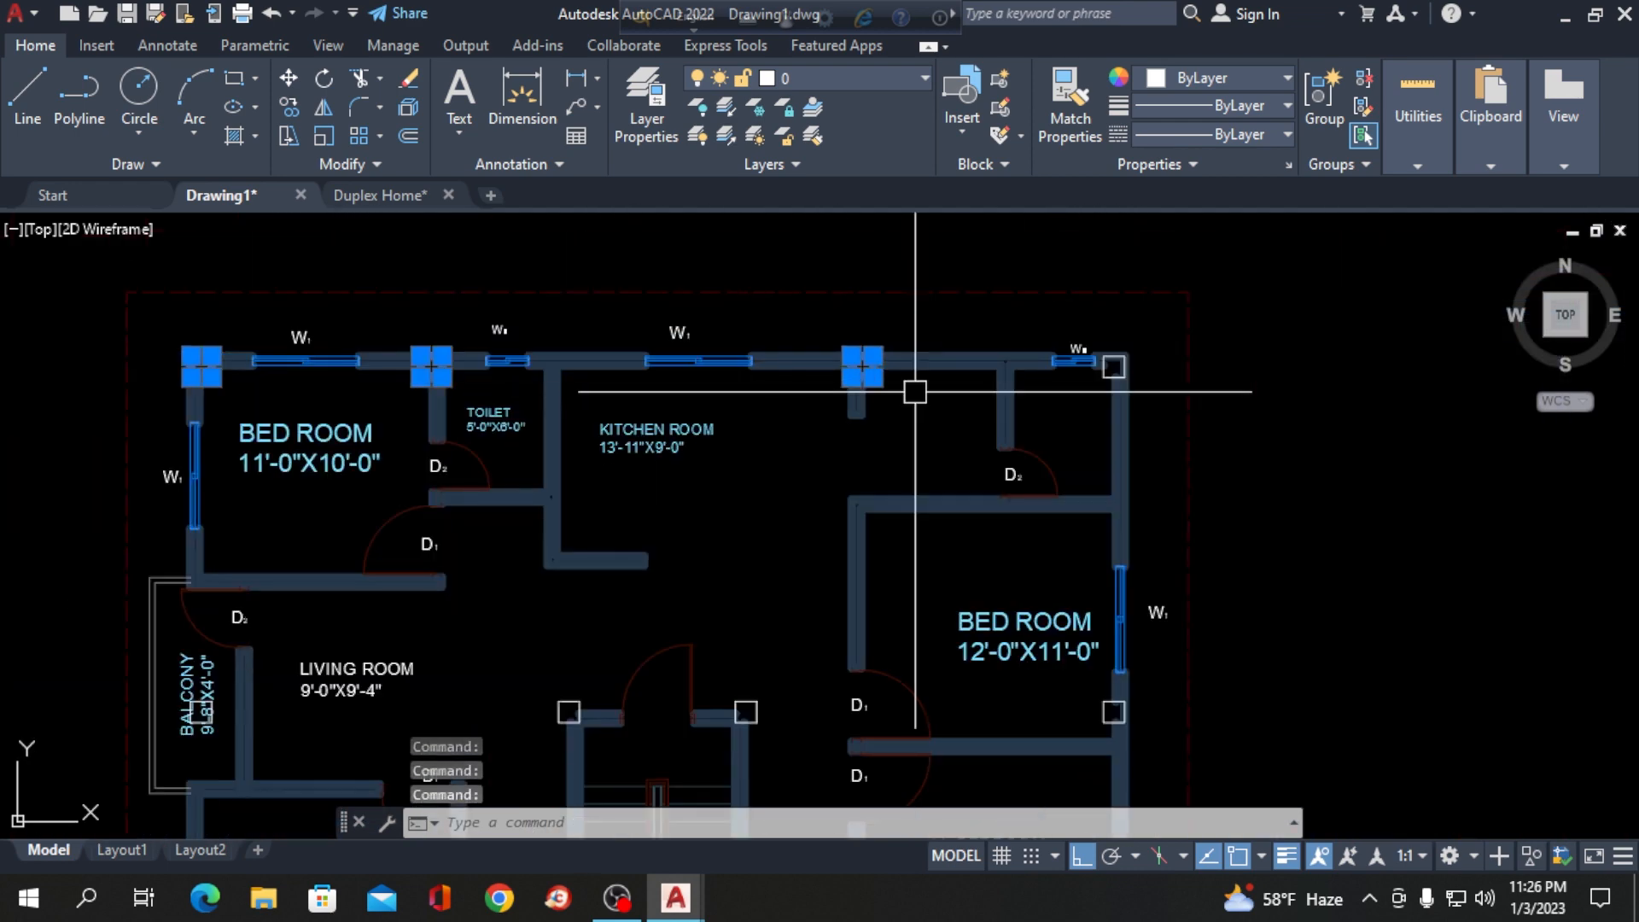
pyautogui.scroll(2, 911, 388)
pyautogui.scroll(2, 1106, 364)
pyautogui.click(1093, 397)
pyautogui.scroll(-3, 943, 350)
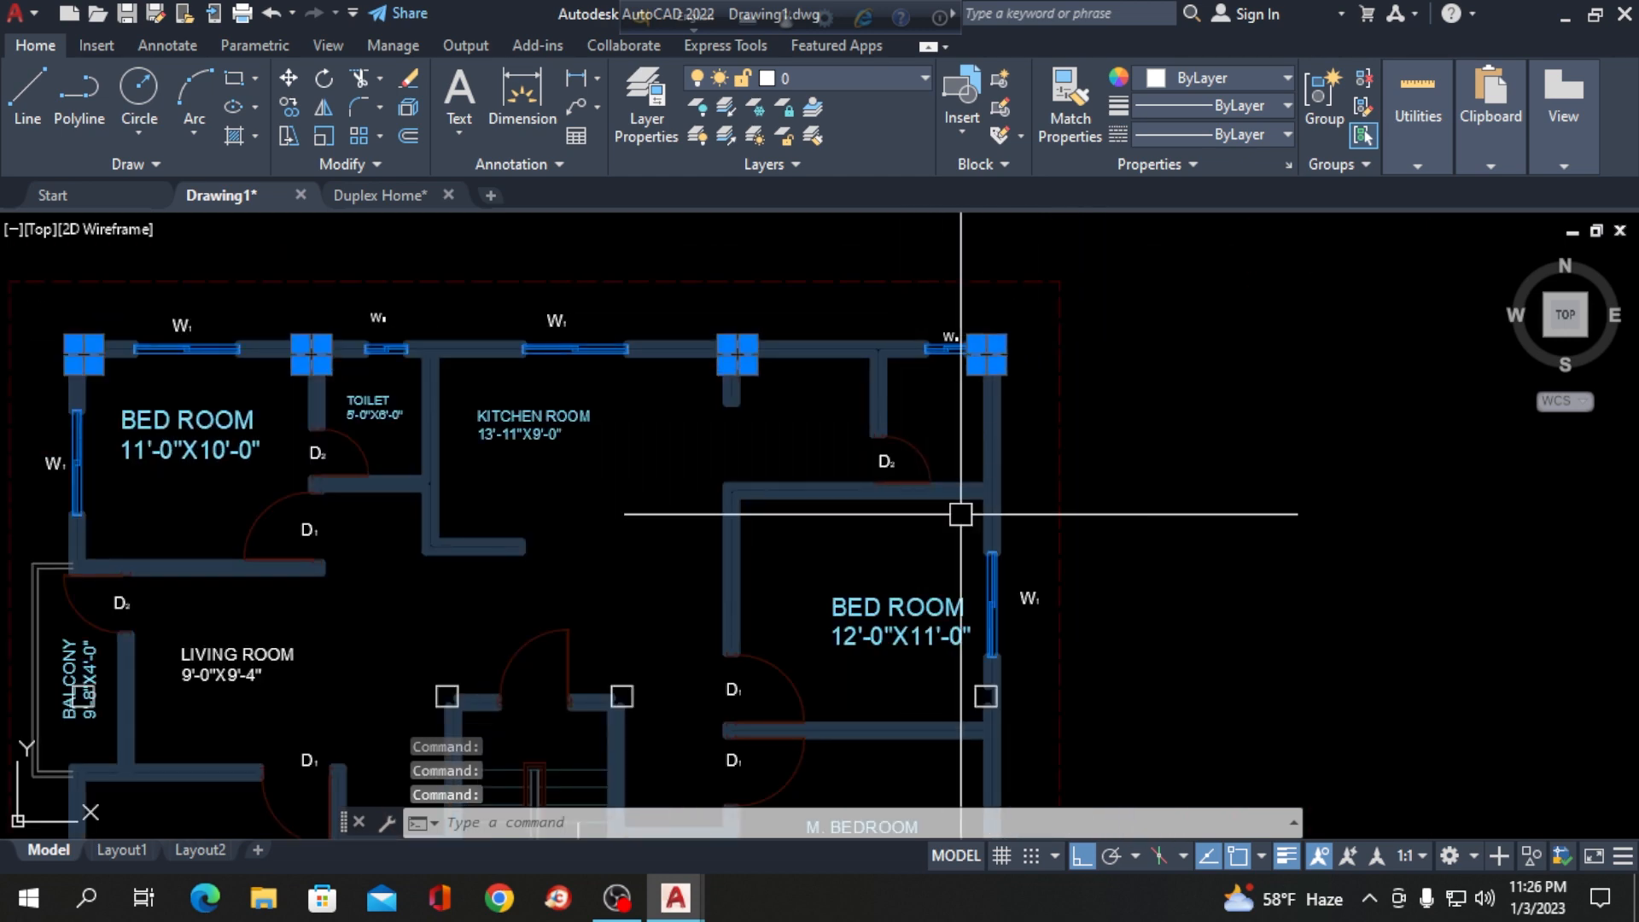
# Add the column squares beside the 12'-0"X11'-0" bedroom and at the master bedroom's outer corner to the selection.
pyautogui.scroll(-4, 893, 533)
pyautogui.scroll(7, 897, 567)
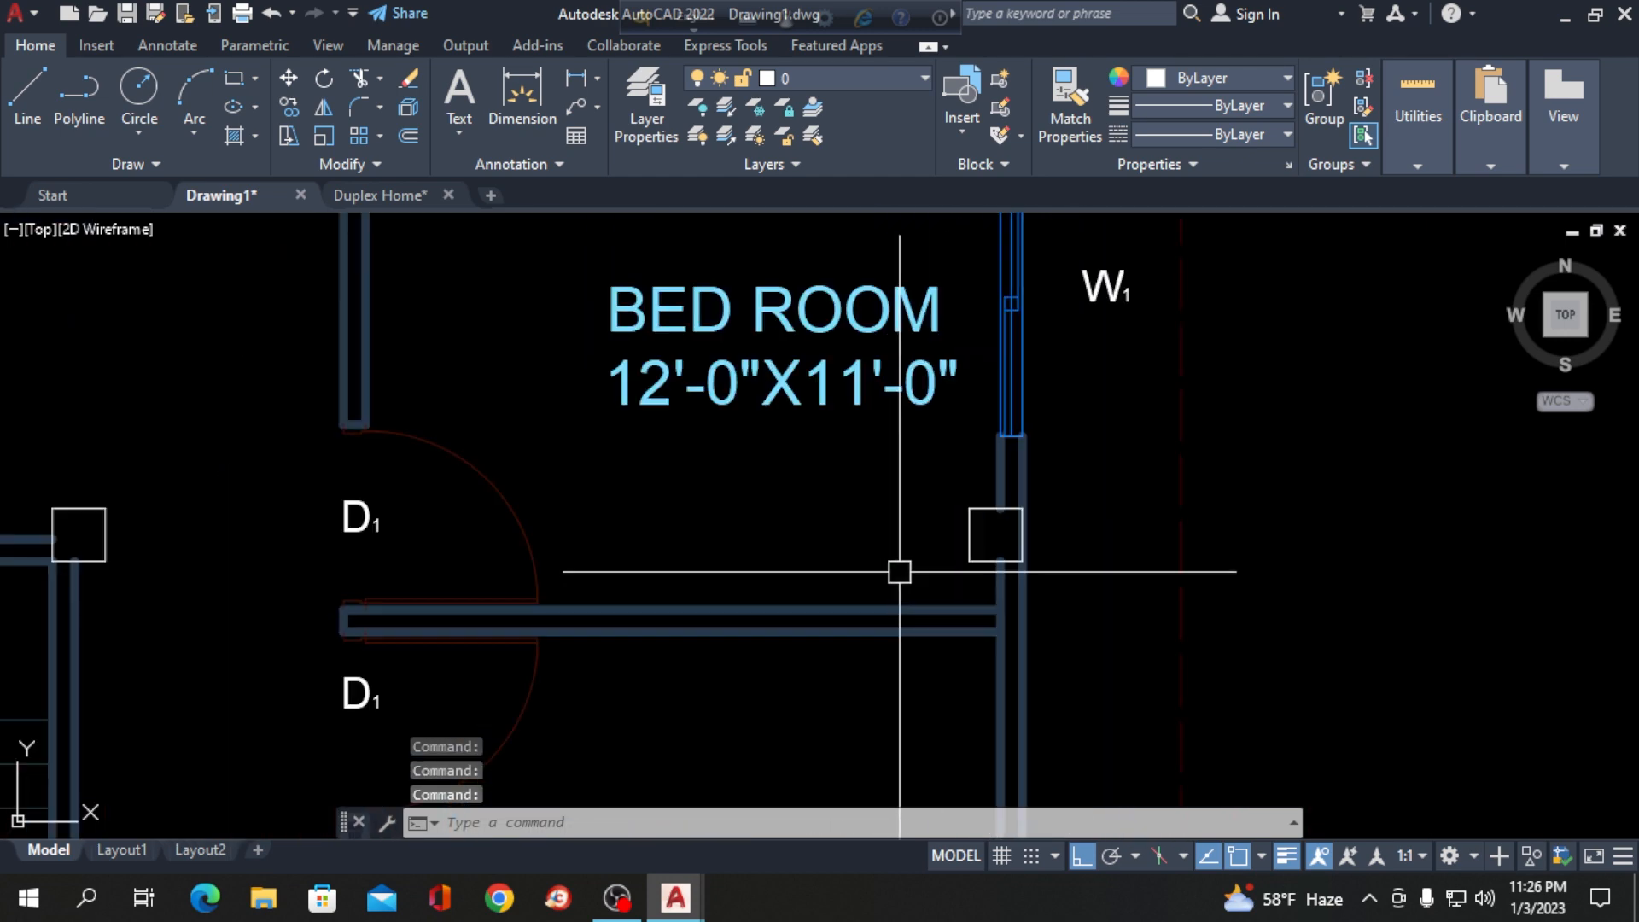
pyautogui.click(982, 546)
pyautogui.scroll(-6, 747, 431)
pyautogui.scroll(6, 812, 635)
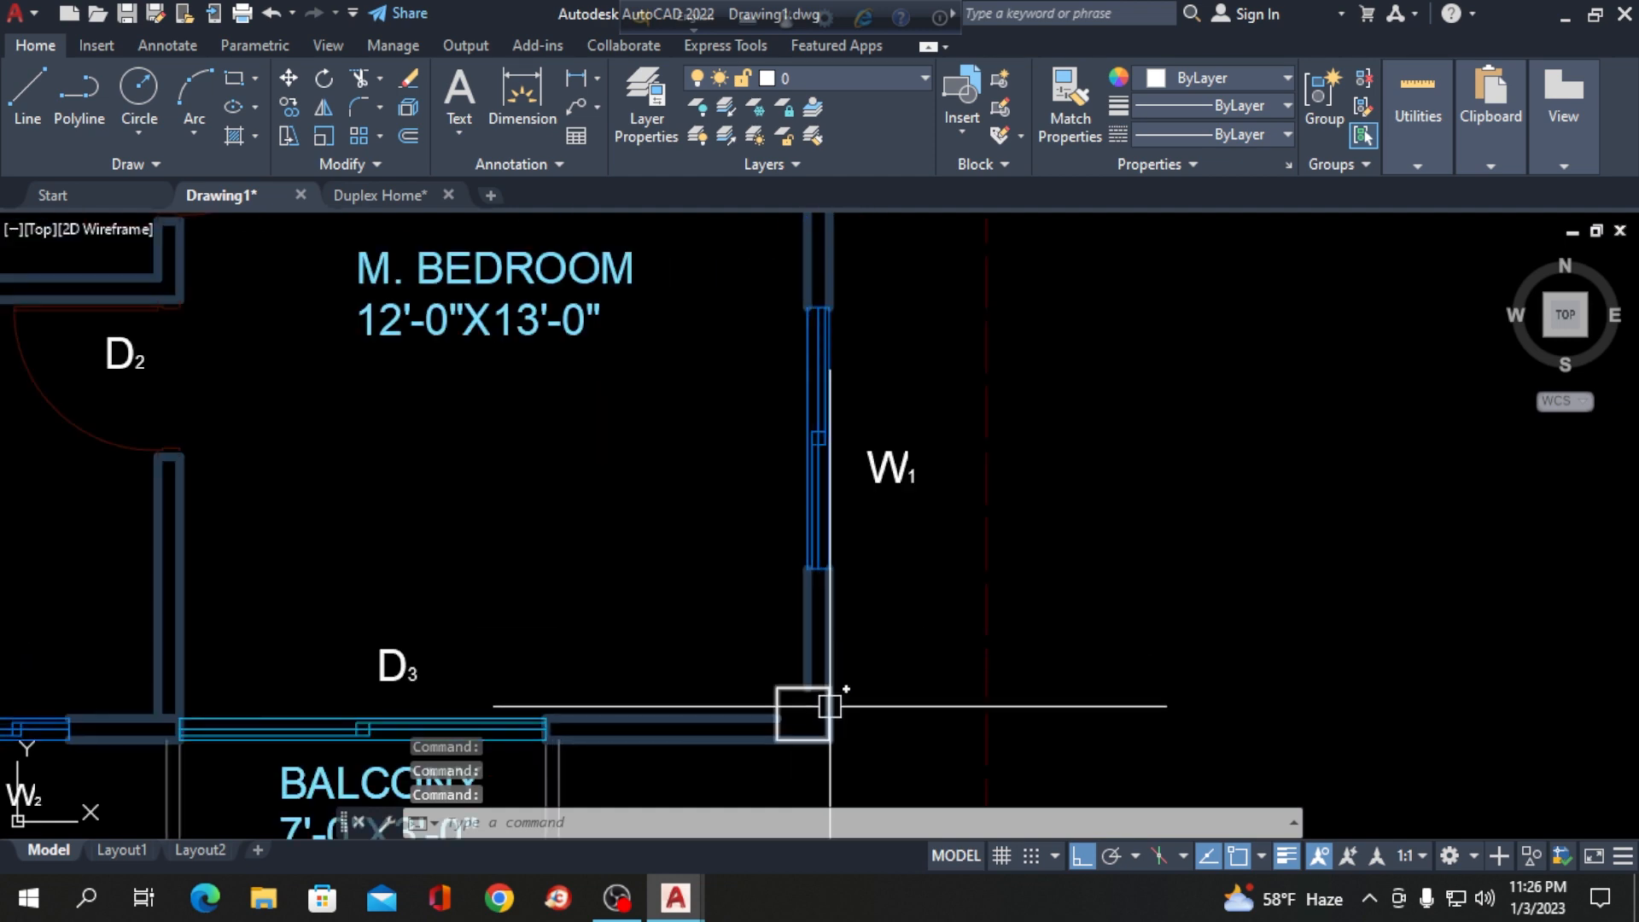
pyautogui.scroll(-6, 812, 549)
# Add the two column squares at the lower corners of the staircase to the selection.
pyautogui.scroll(6, 600, 592)
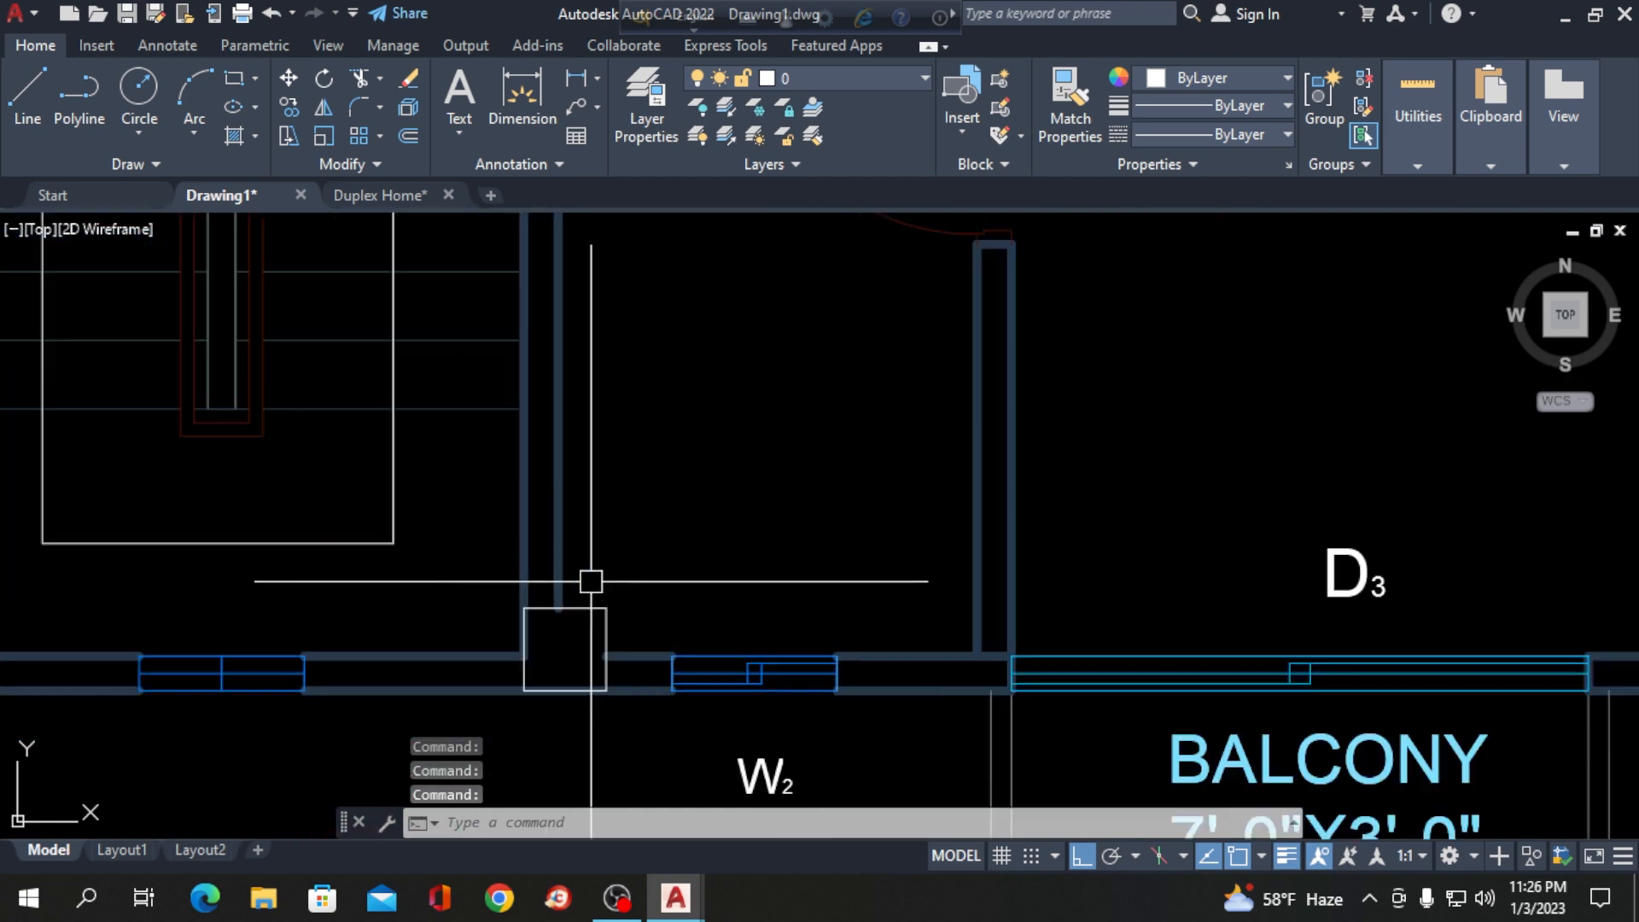
pyautogui.click(559, 641)
pyautogui.scroll(-5, 798, 505)
pyautogui.scroll(3, 555, 560)
pyautogui.scroll(4, 555, 560)
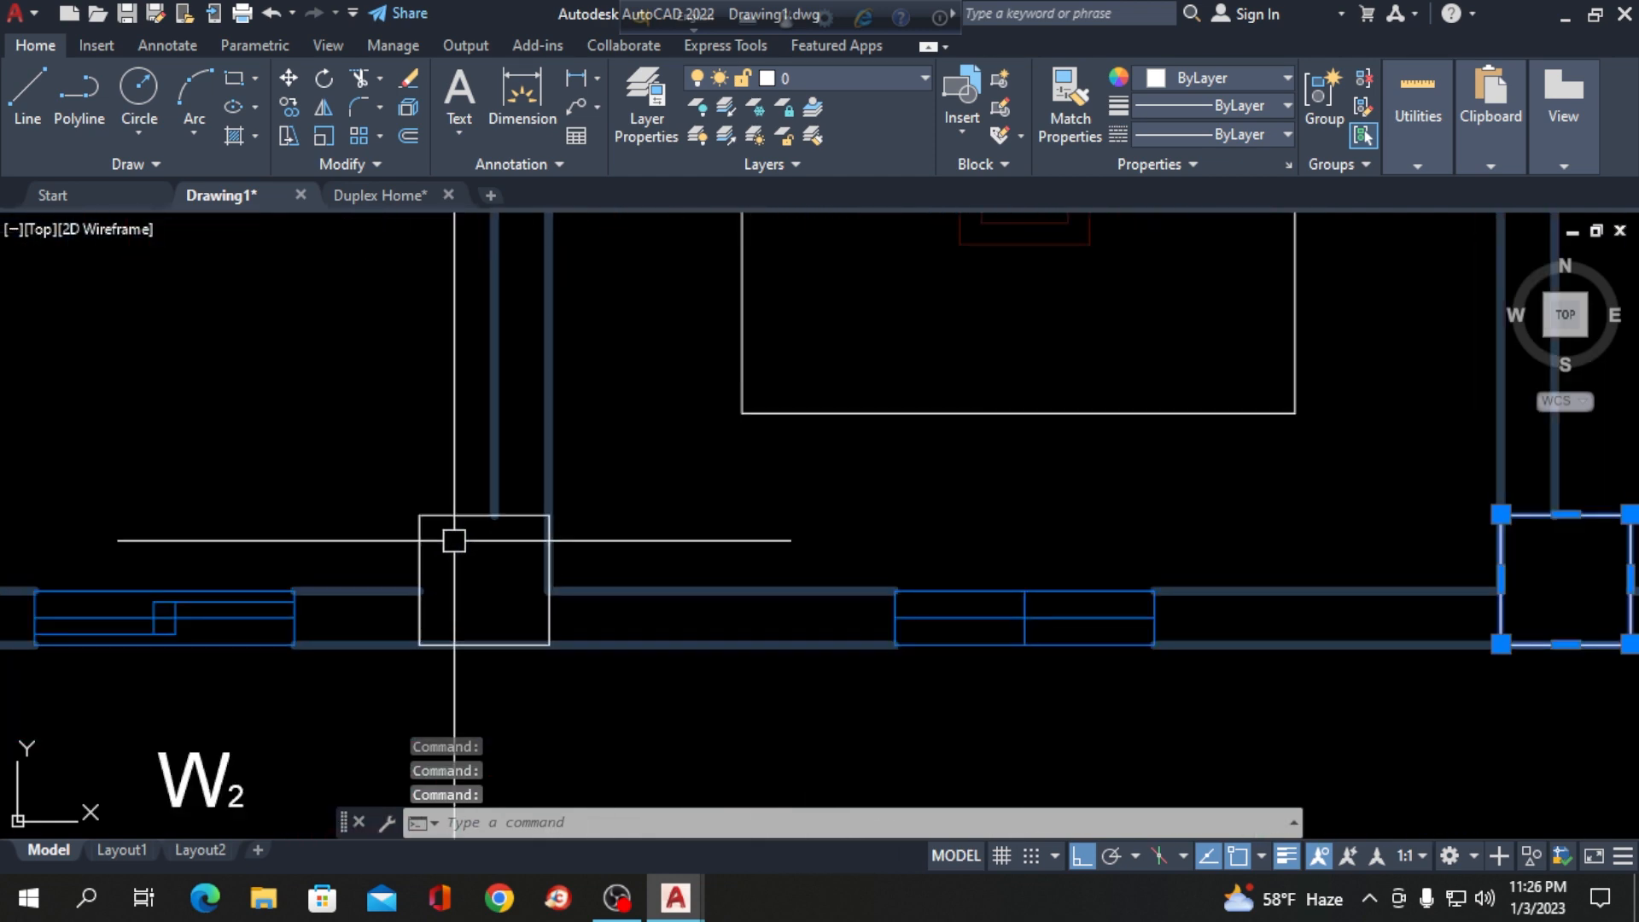
pyautogui.click(448, 522)
pyautogui.scroll(-6, 683, 518)
# Add the plan's lower-left corner square, the living room balcony square and the two upper staircase squares to the selection.
pyautogui.scroll(4, 390, 501)
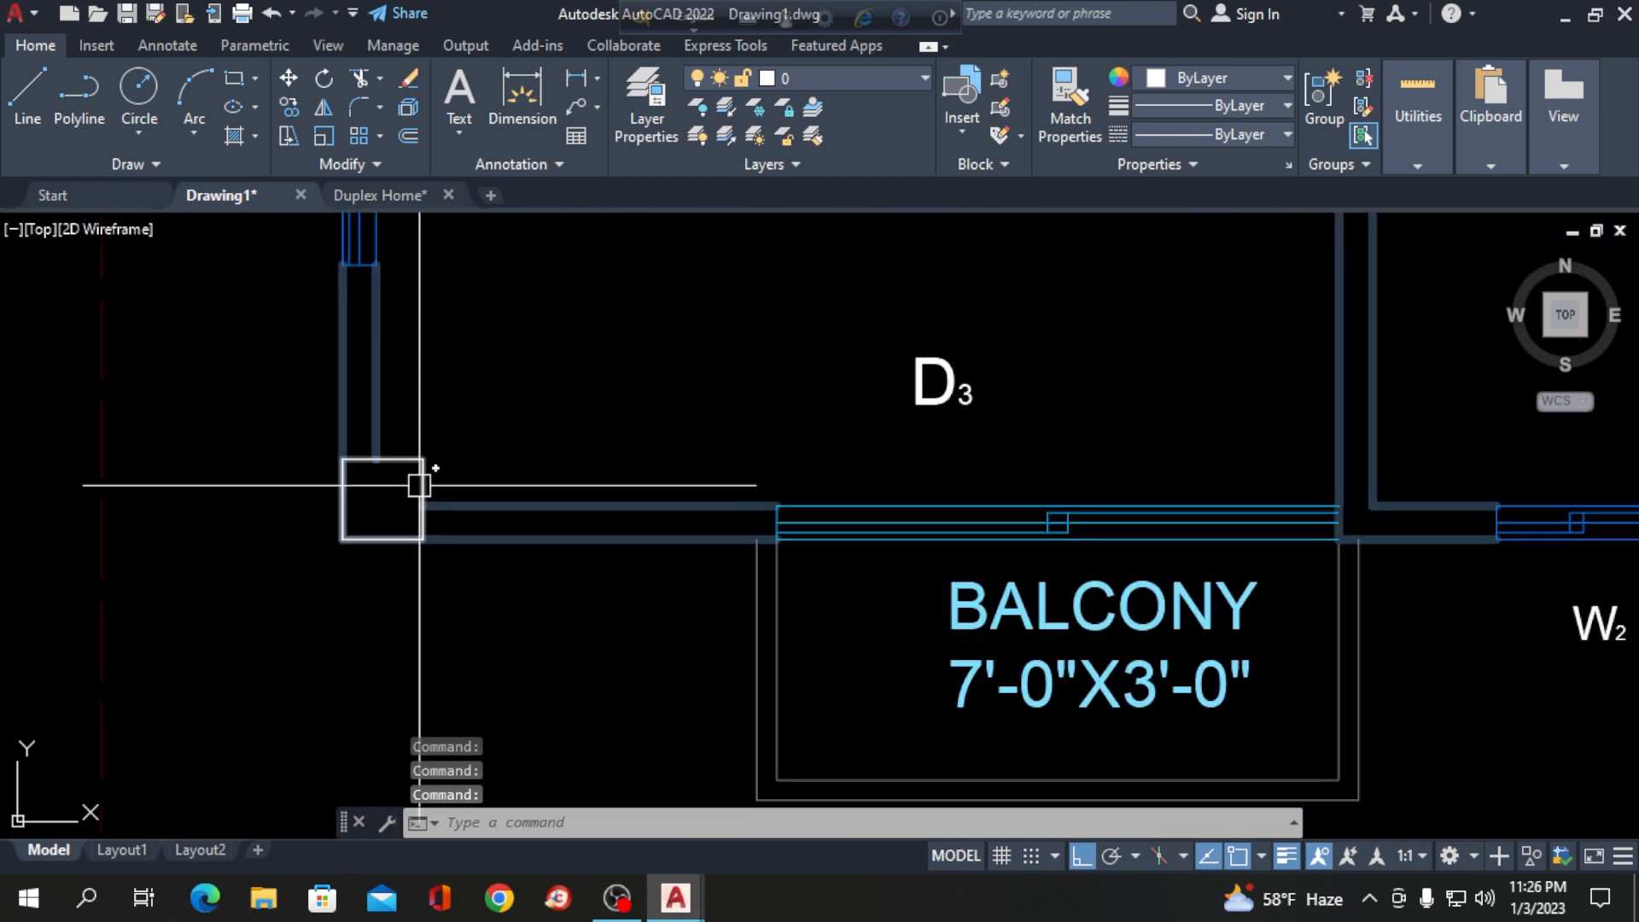
pyautogui.scroll(-6, 324, 577)
pyautogui.scroll(4, 305, 581)
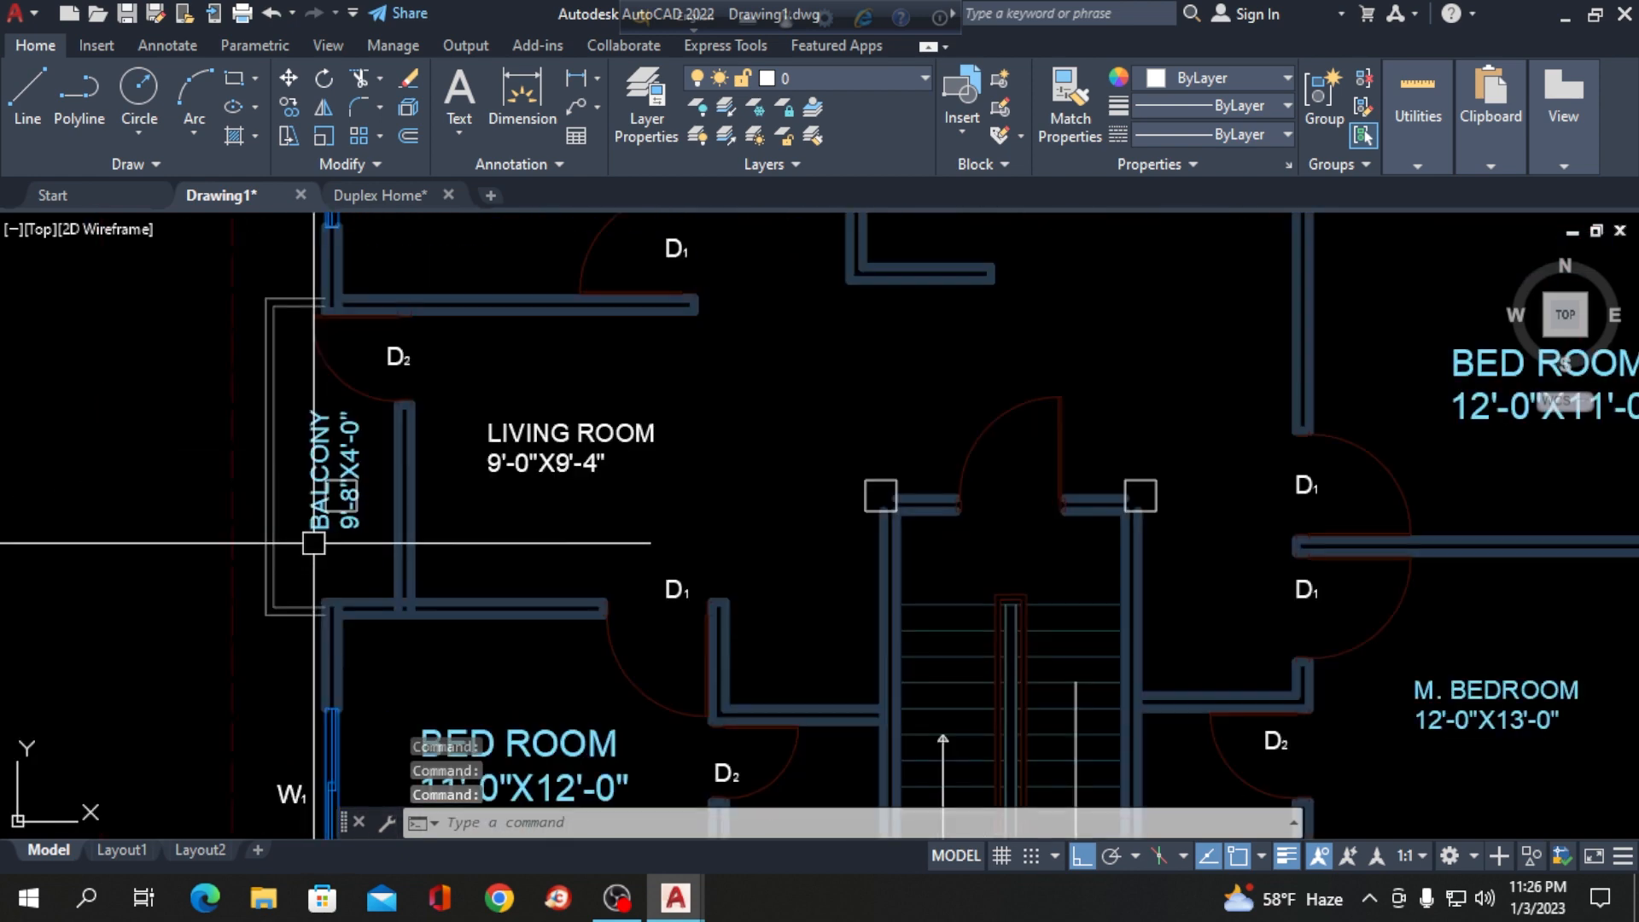
pyautogui.scroll(-4, 329, 615)
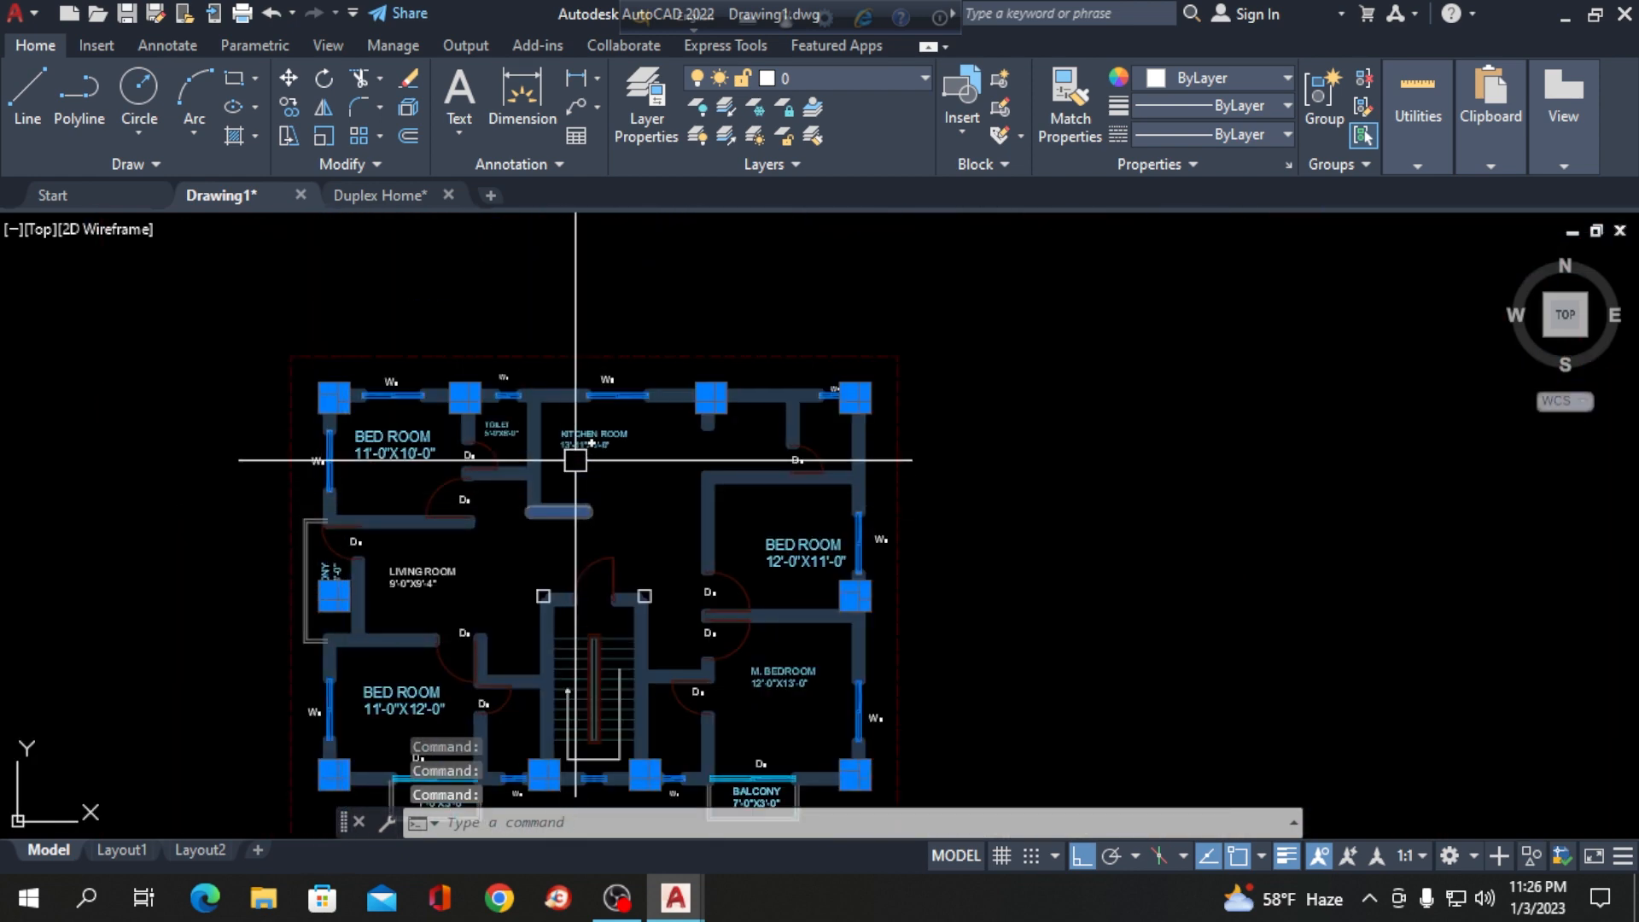
pyautogui.scroll(4, 543, 591)
pyautogui.click(543, 587)
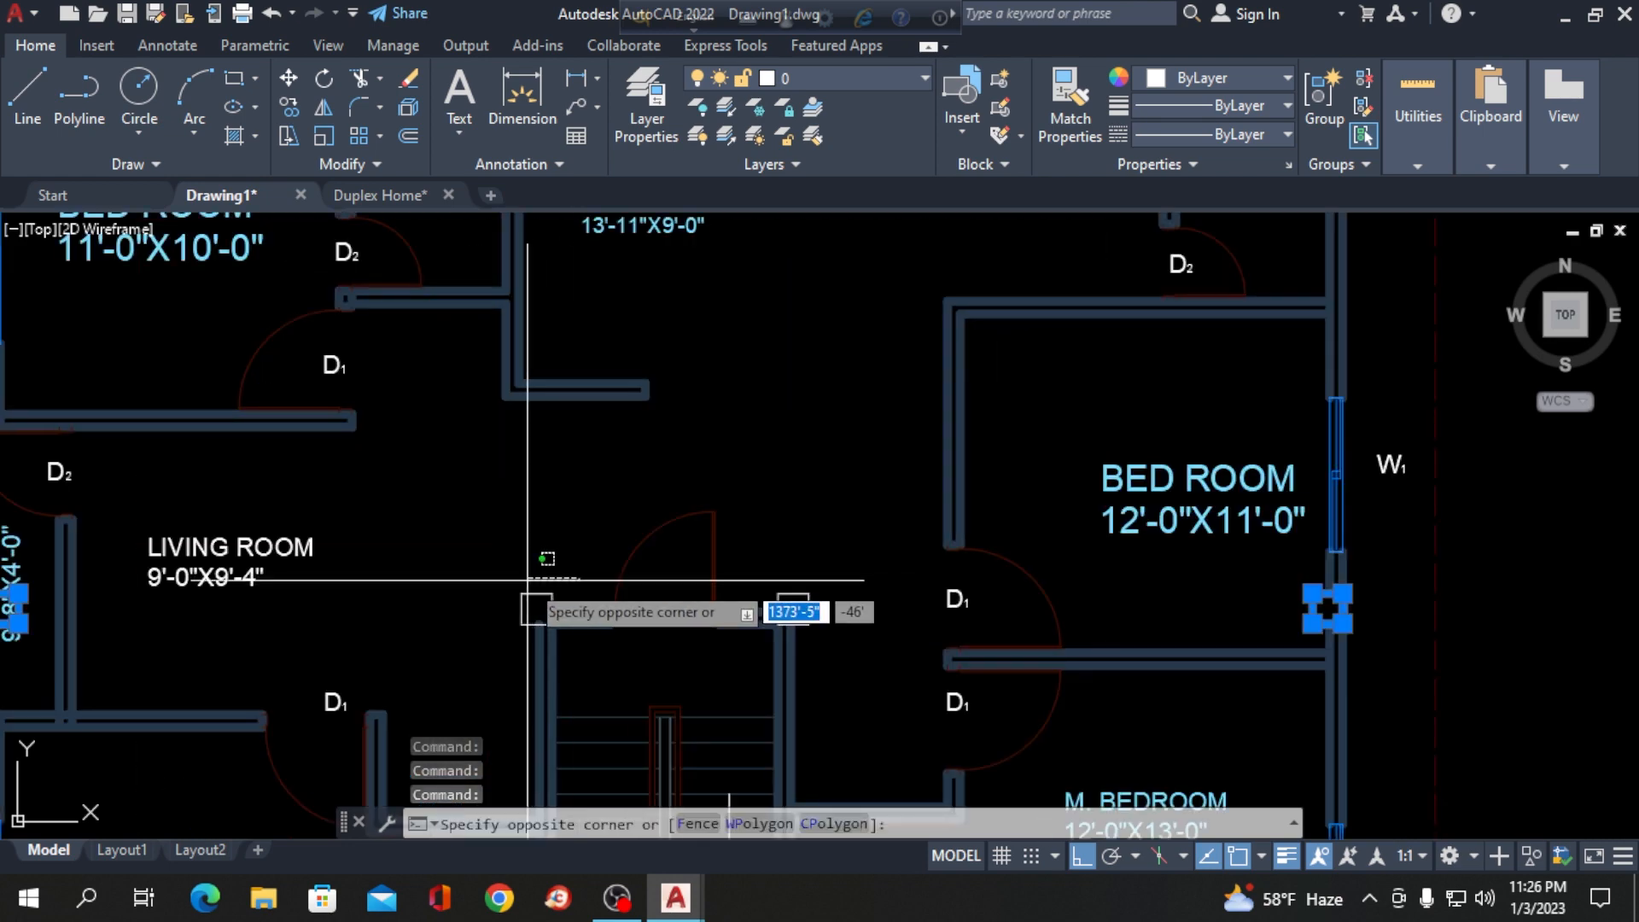
pyautogui.scroll(-6, 816, 597)
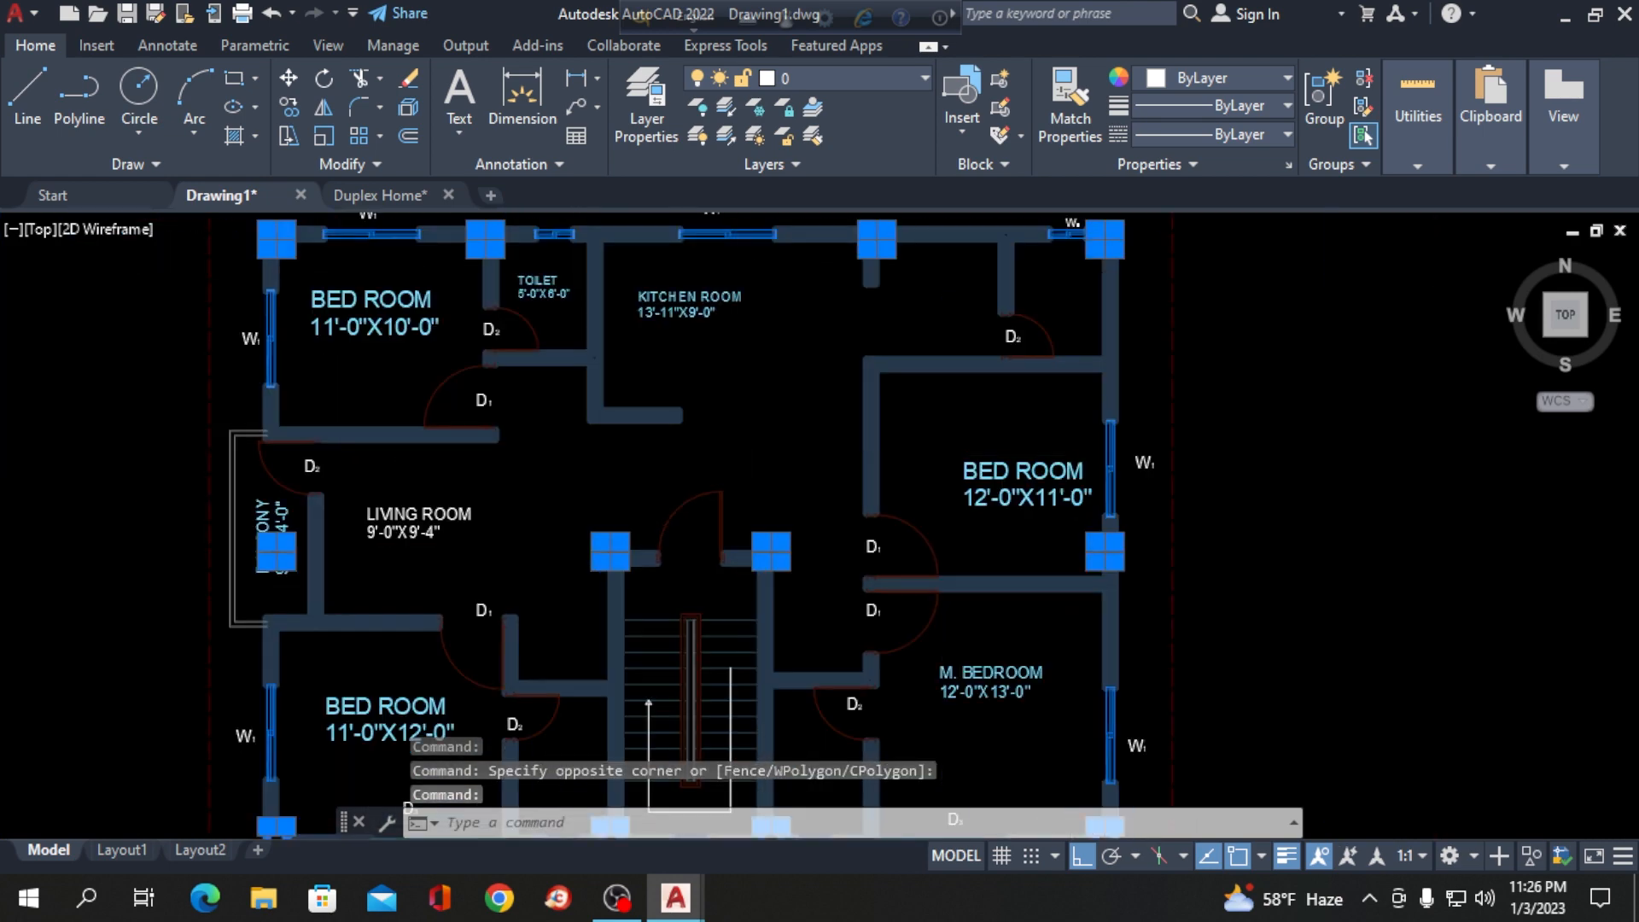
pyautogui.click(762, 401)
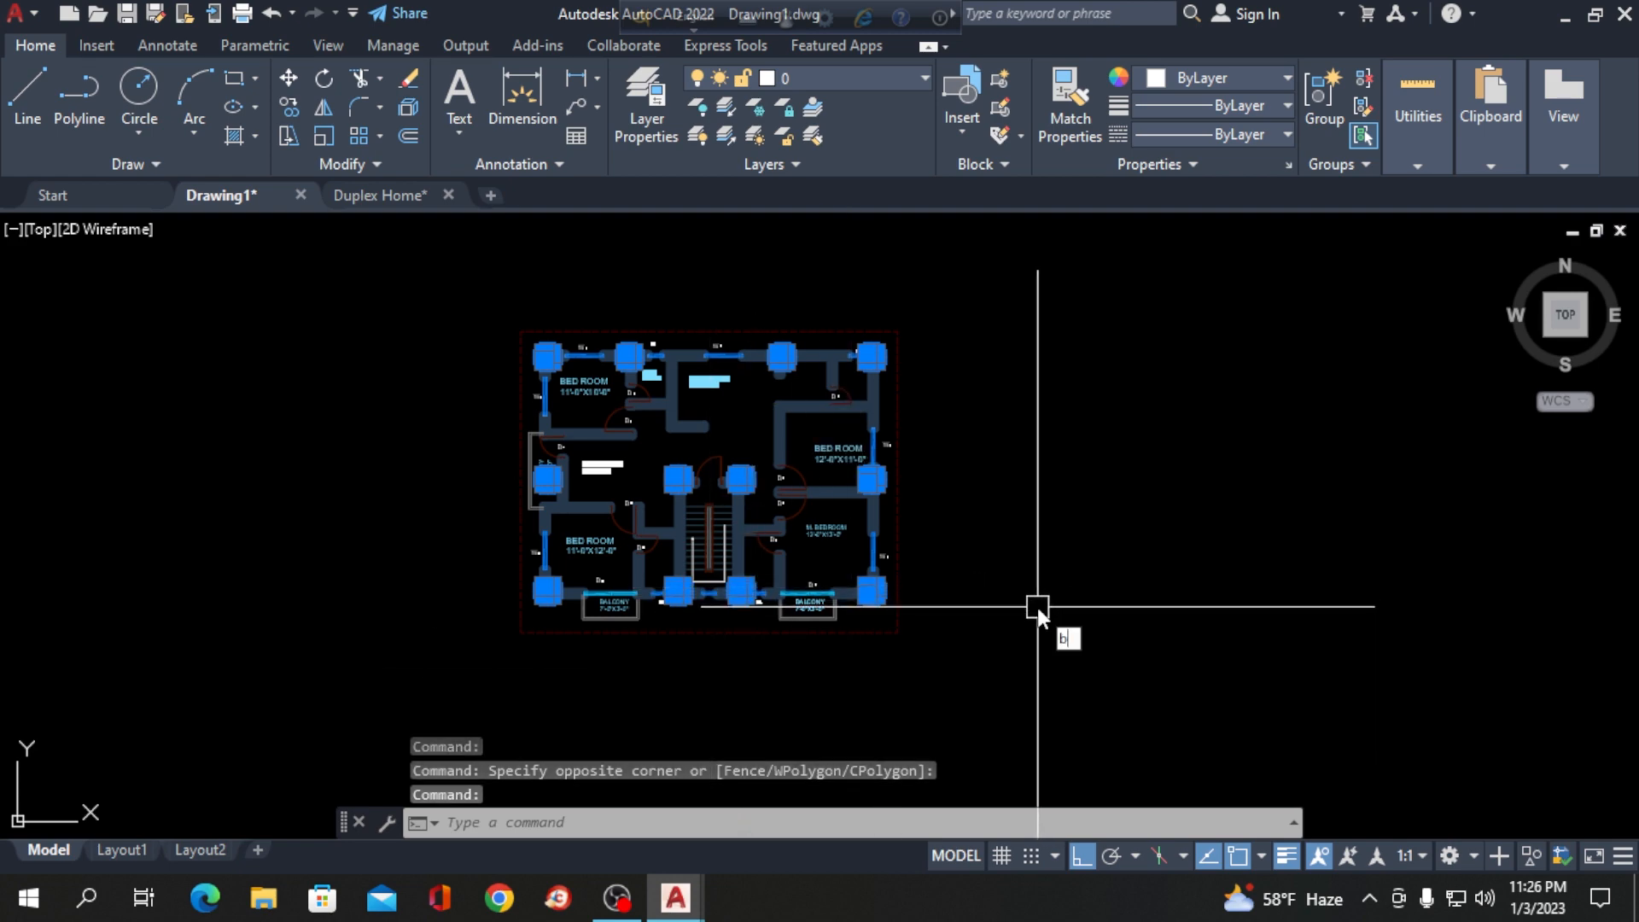
# Convert the selected column squares into a block named coloum.
pyautogui.write('B')
pyautogui.press('Return')
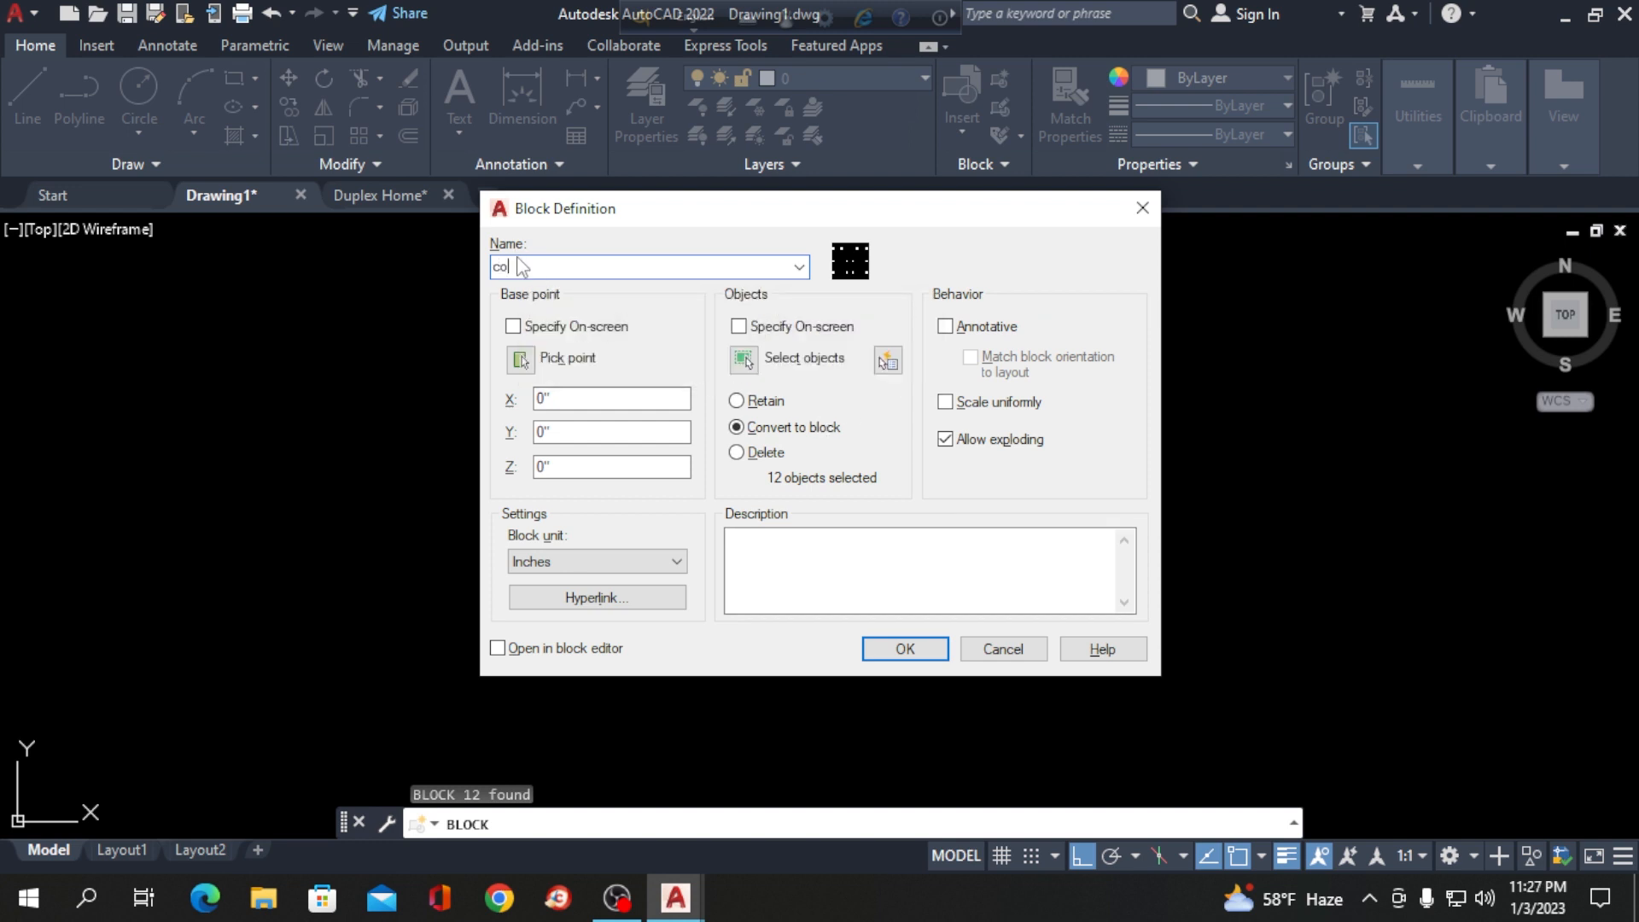
pyautogui.press('Return')
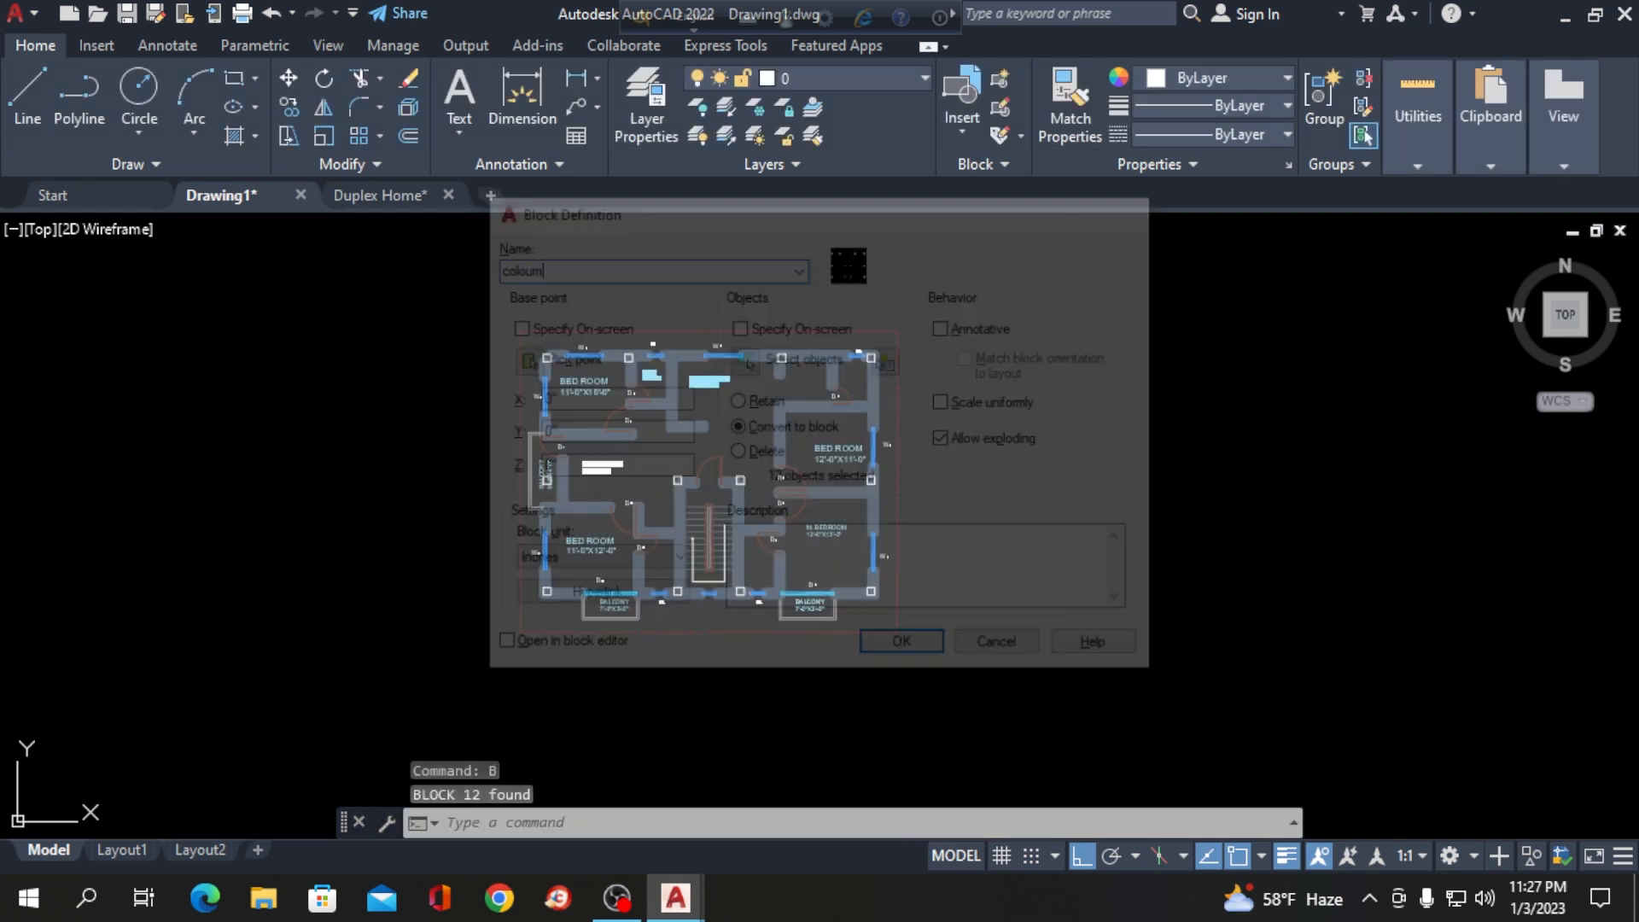
# Select the coloum block to check that it includes every column square across the plan, and clear the selection.
pyautogui.scroll(4, 569, 355)
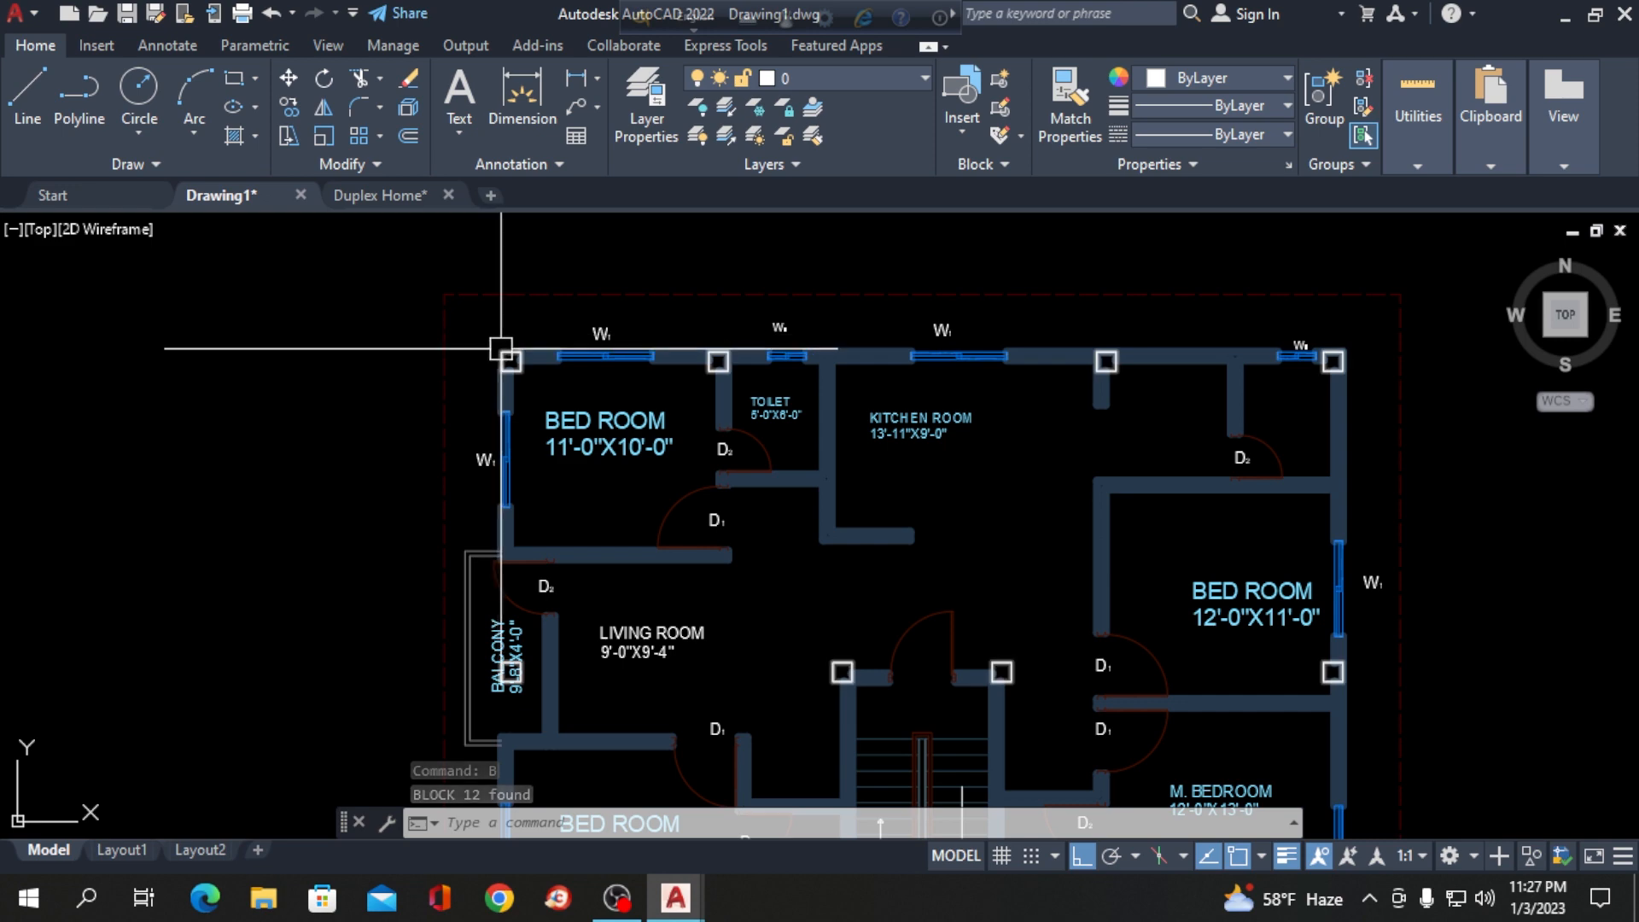
pyautogui.click(503, 352)
pyautogui.scroll(6, 716, 361)
pyautogui.scroll(-6, 652, 258)
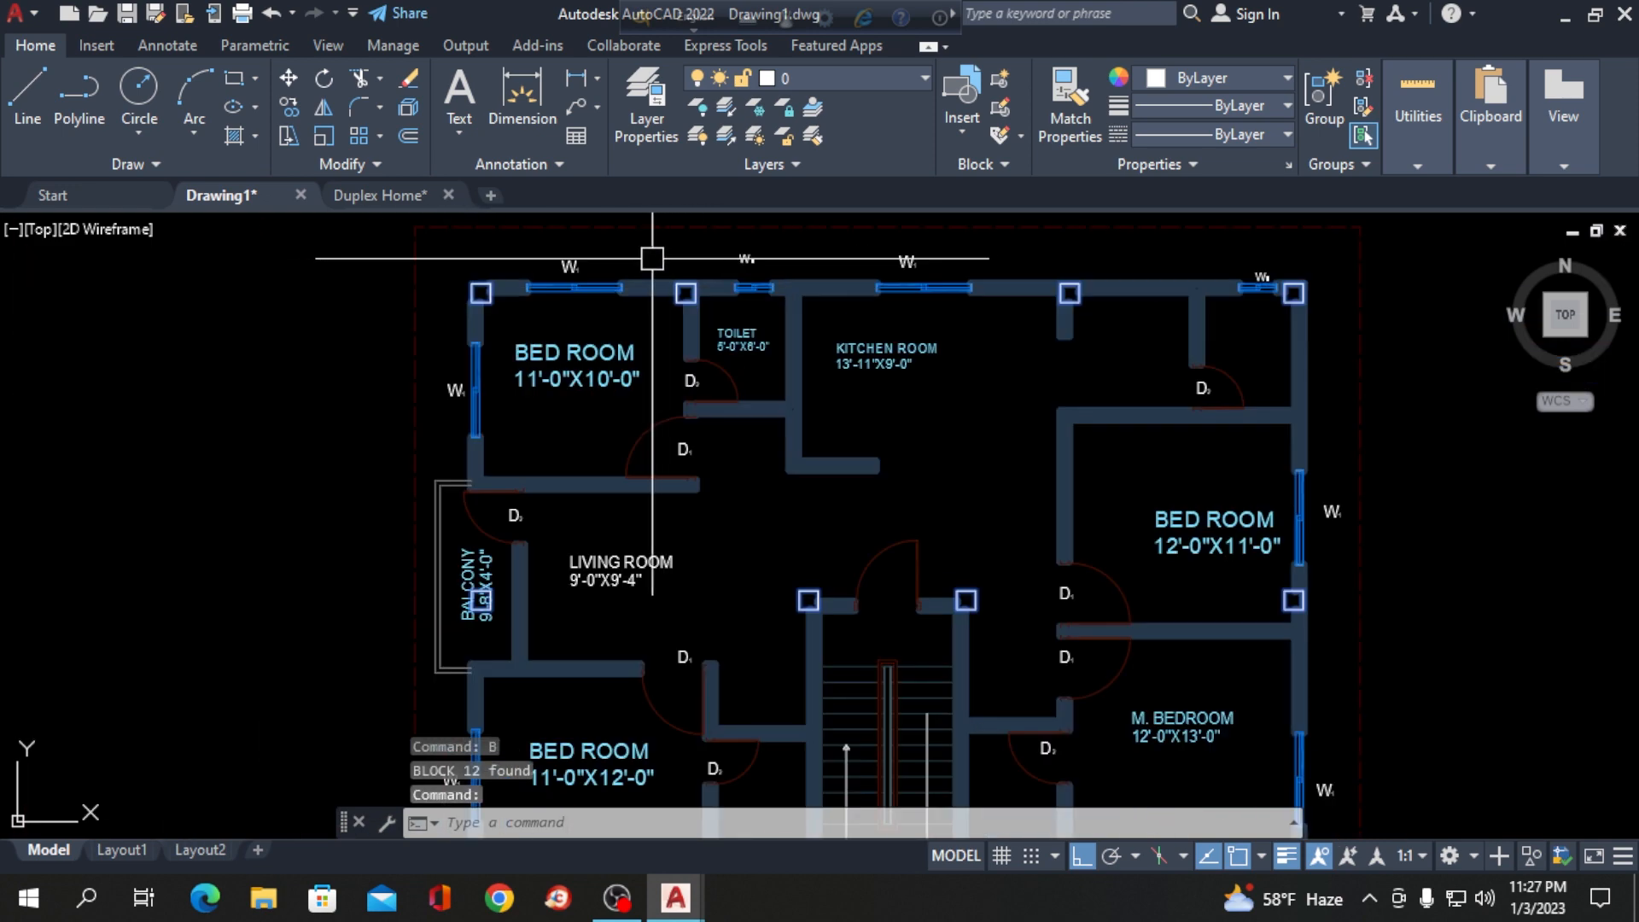
pyautogui.scroll(-3, 725, 487)
pyautogui.scroll(3, 623, 575)
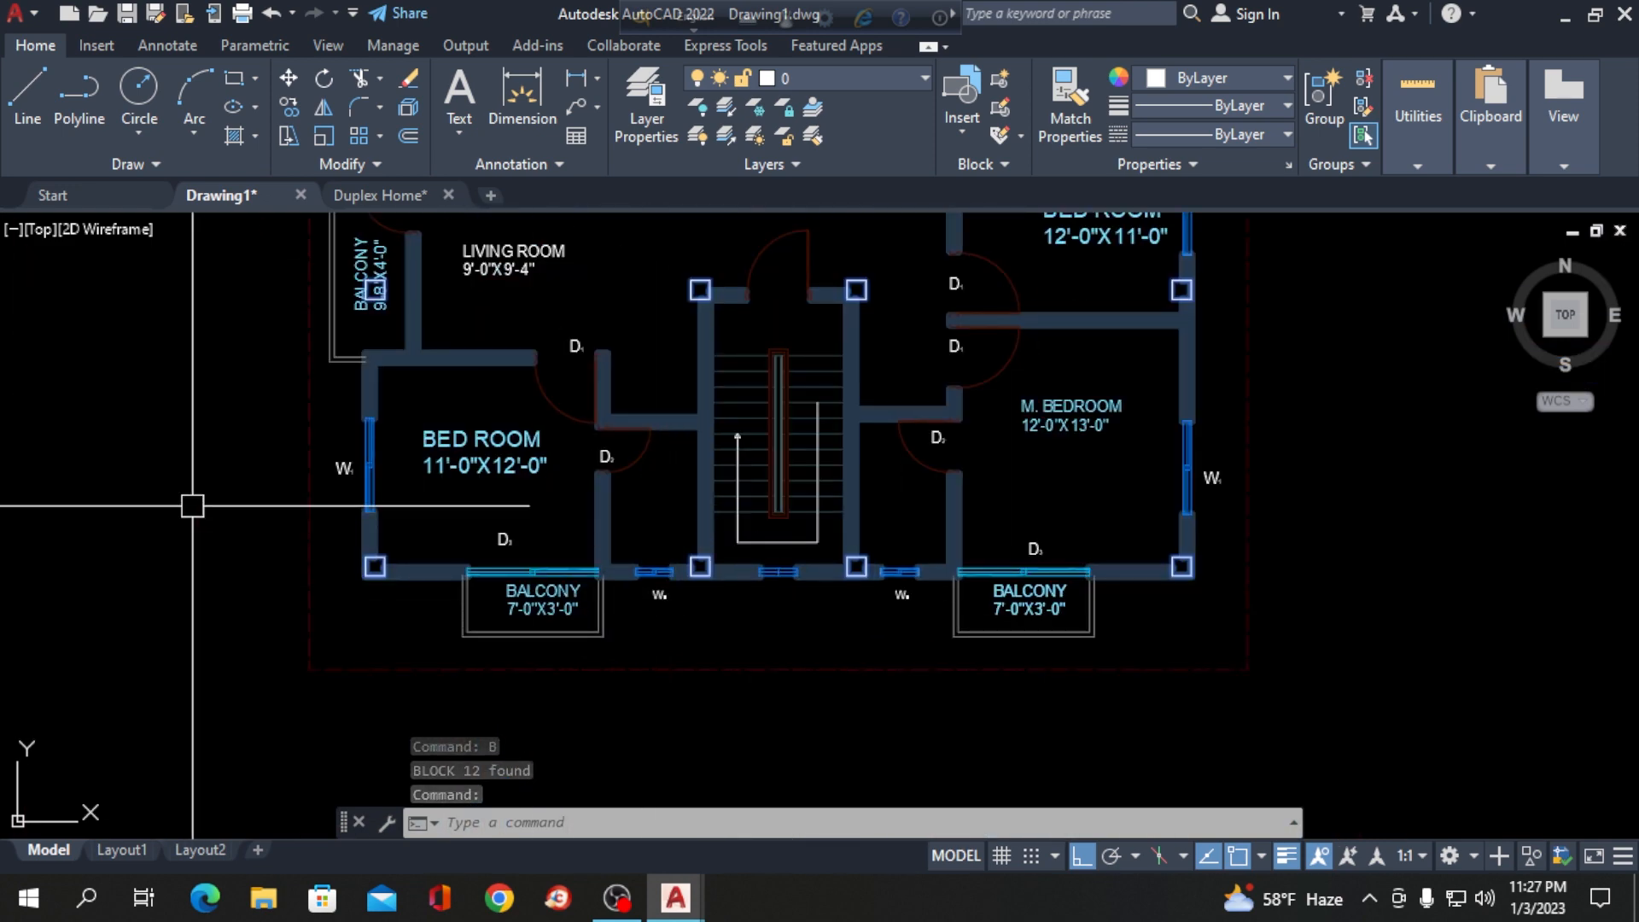
pyautogui.press('Escape')
pyautogui.scroll(-4, 256, 542)
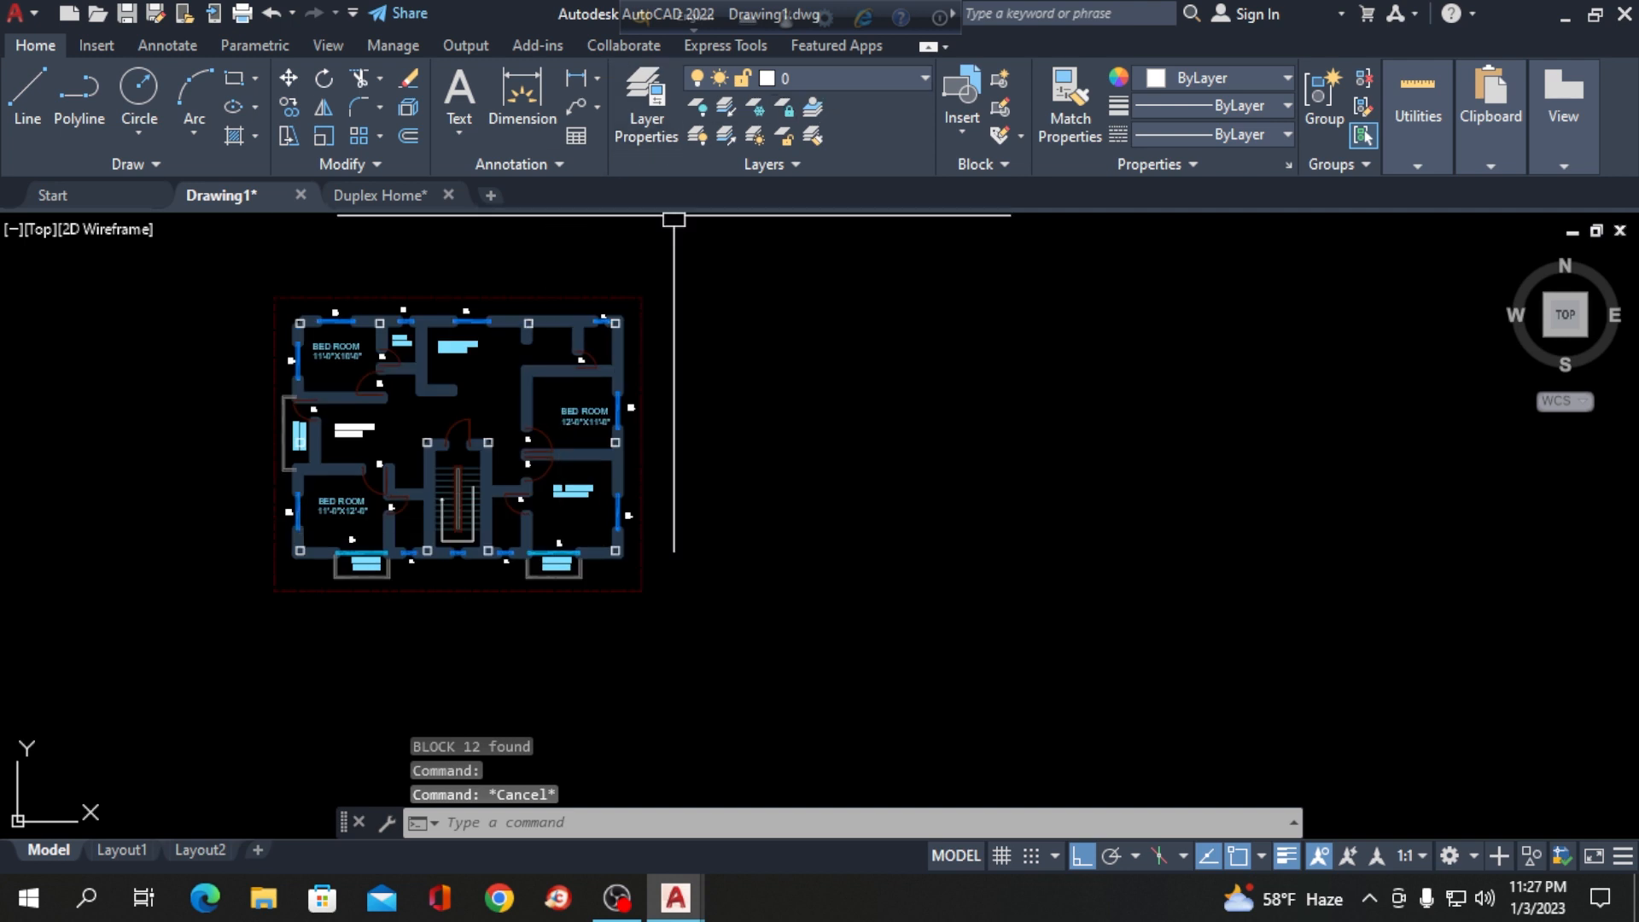
# Assign the column block to the coloum layer and check the squares' appearance around the upper bedroom and toilet.
pyautogui.scroll(10, 549, 322)
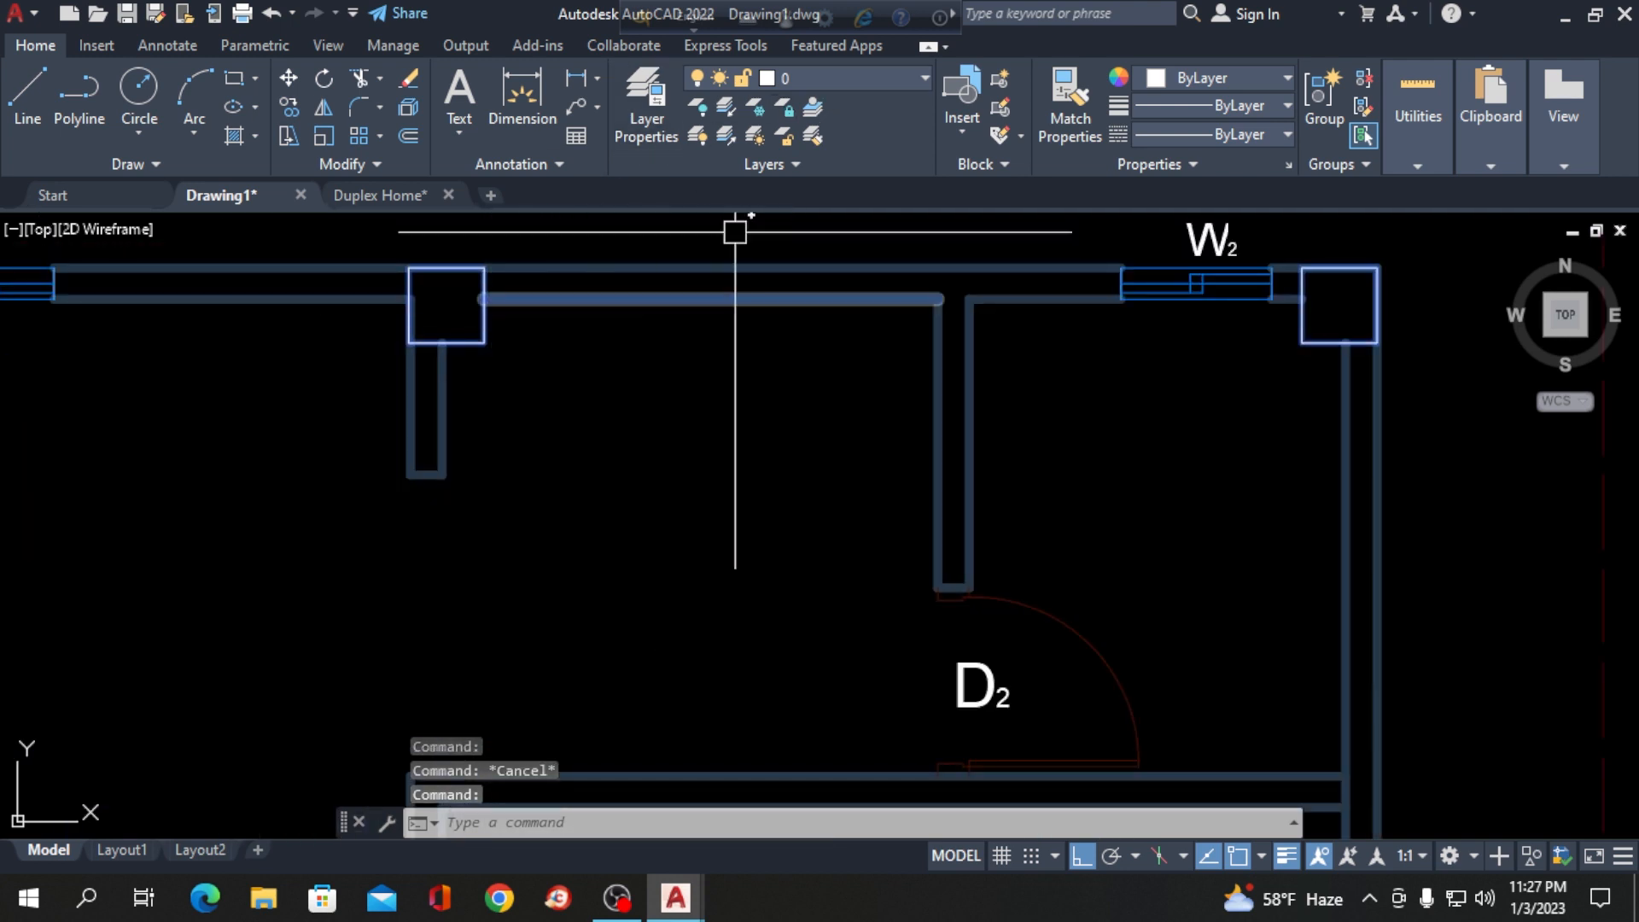
pyautogui.click(874, 78)
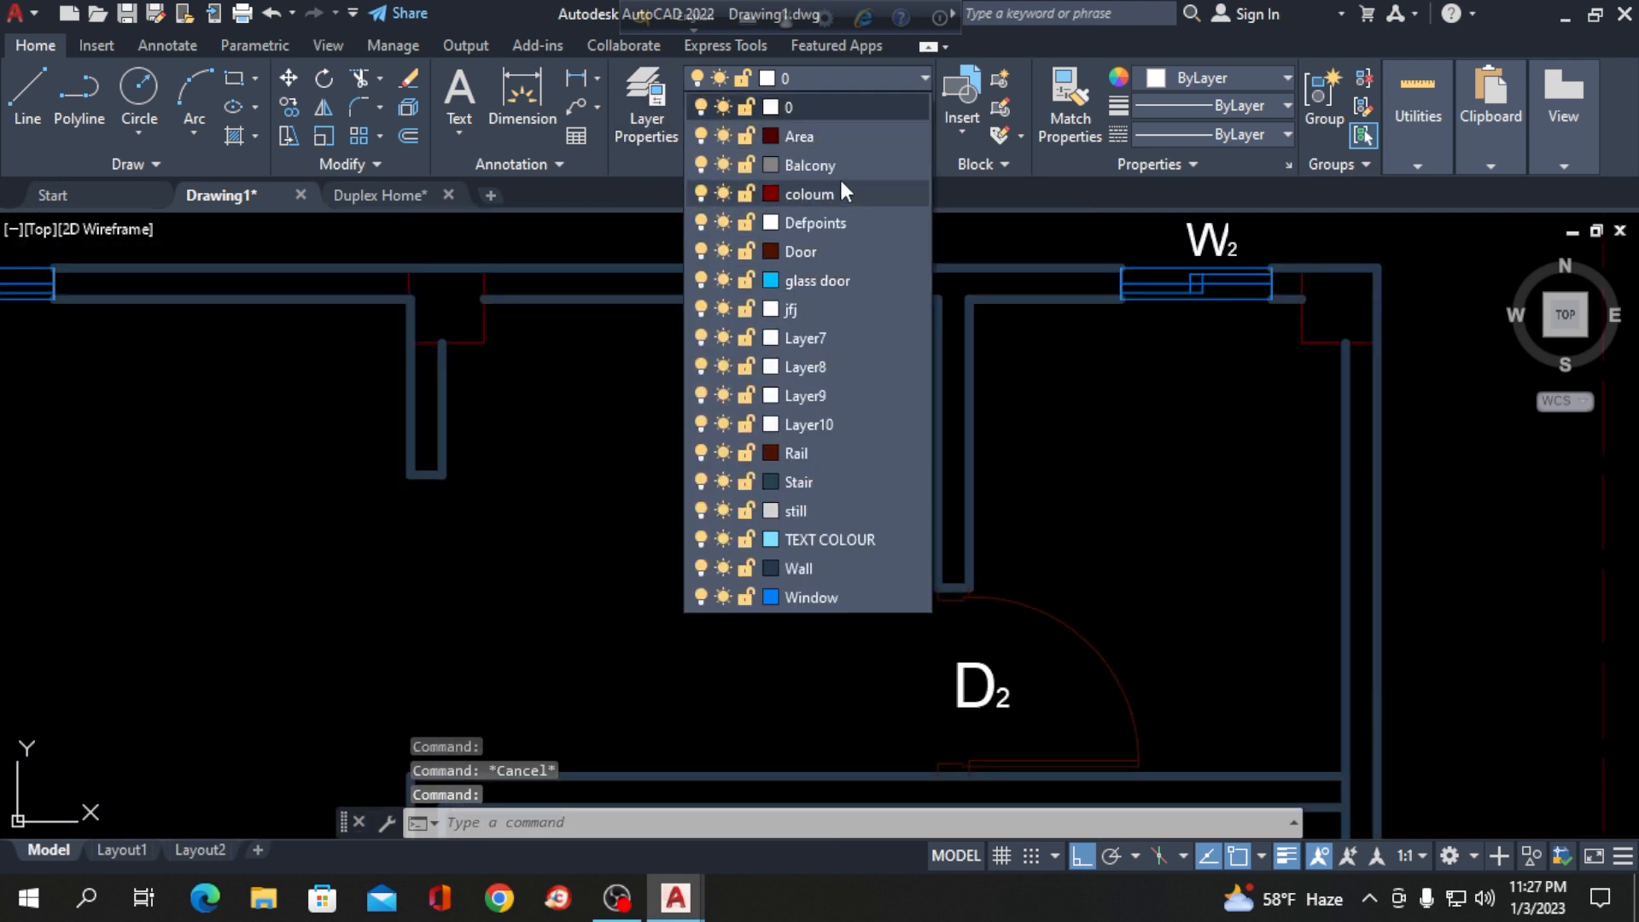
pyautogui.press('Escape')
pyautogui.scroll(-5, 726, 474)
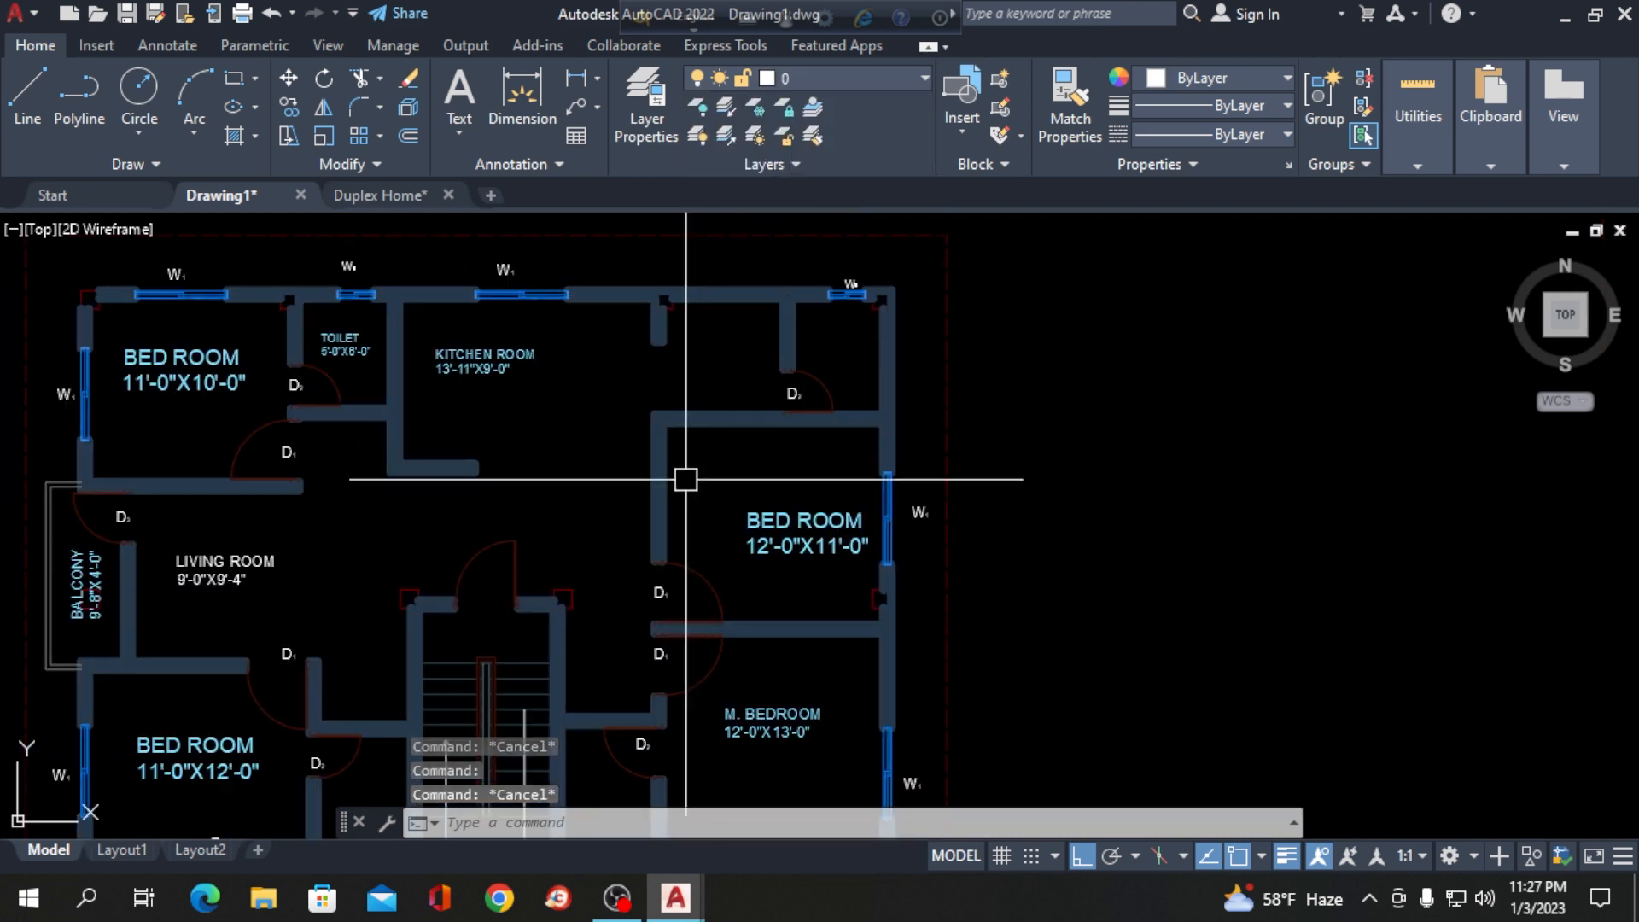
pyautogui.scroll(-4, 720, 367)
pyautogui.scroll(10, 479, 355)
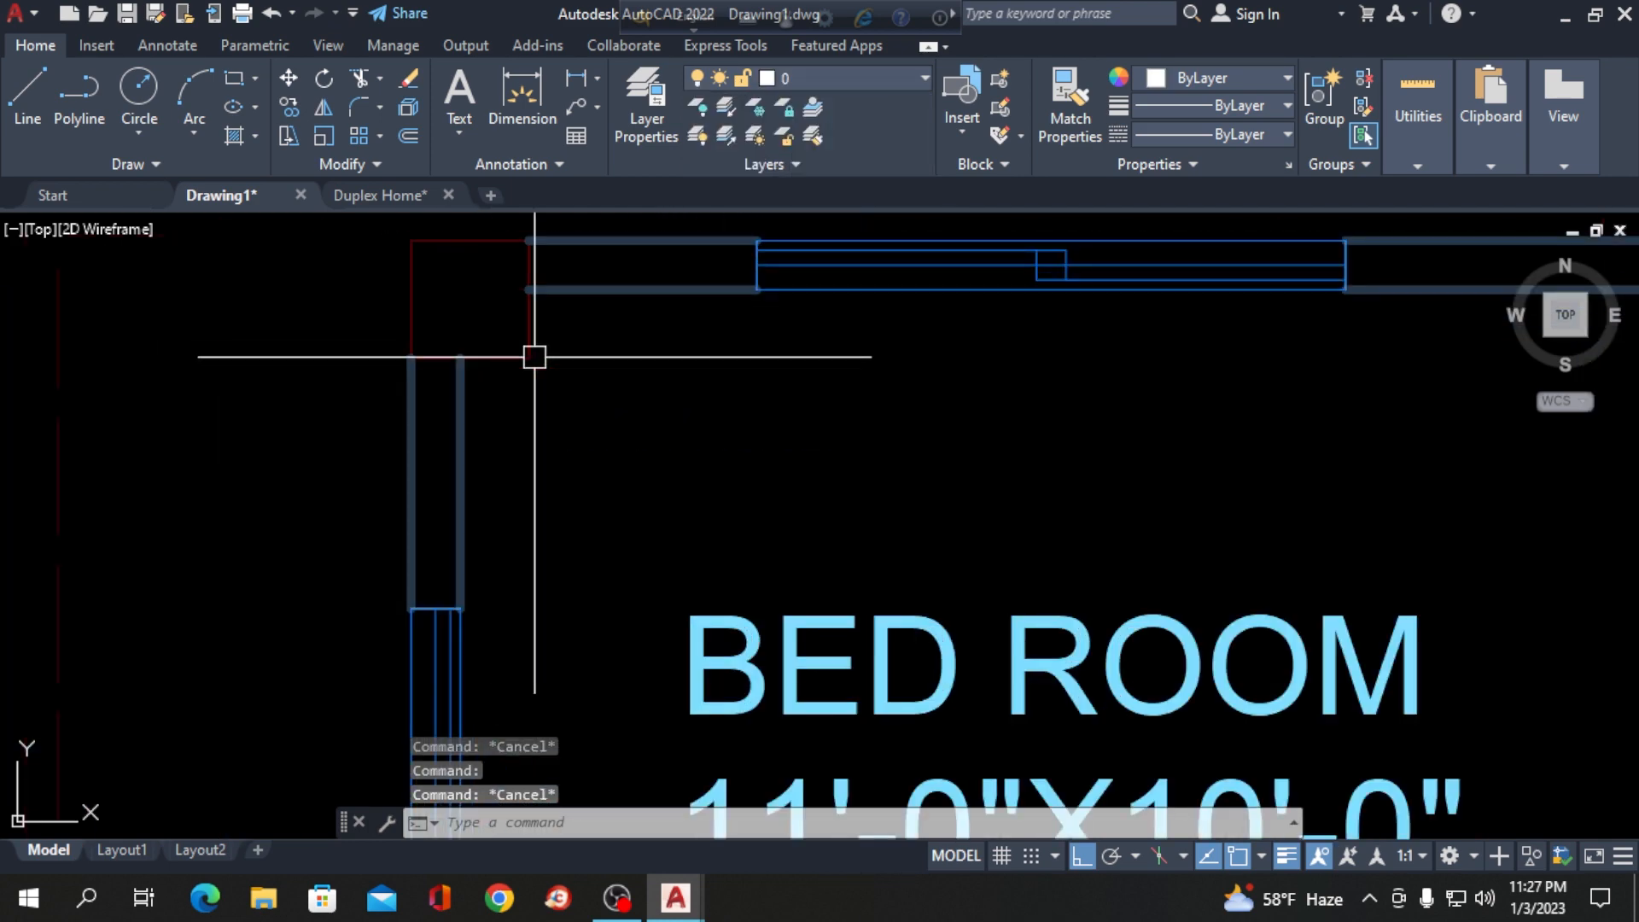
pyautogui.scroll(-5, 535, 357)
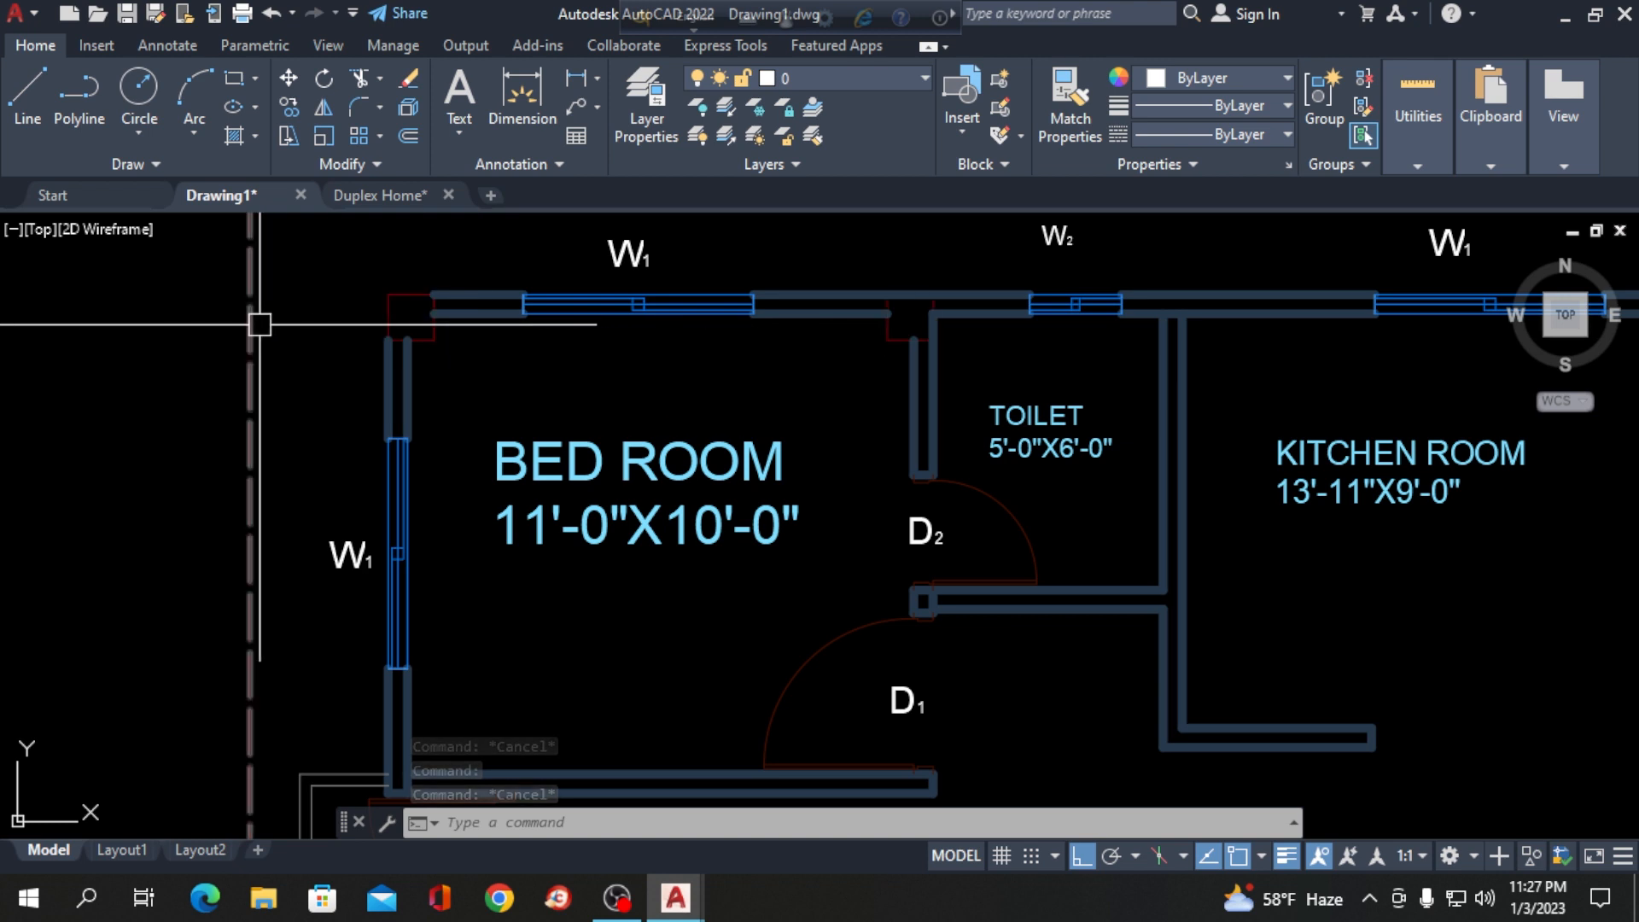
pyautogui.scroll(4, 982, 304)
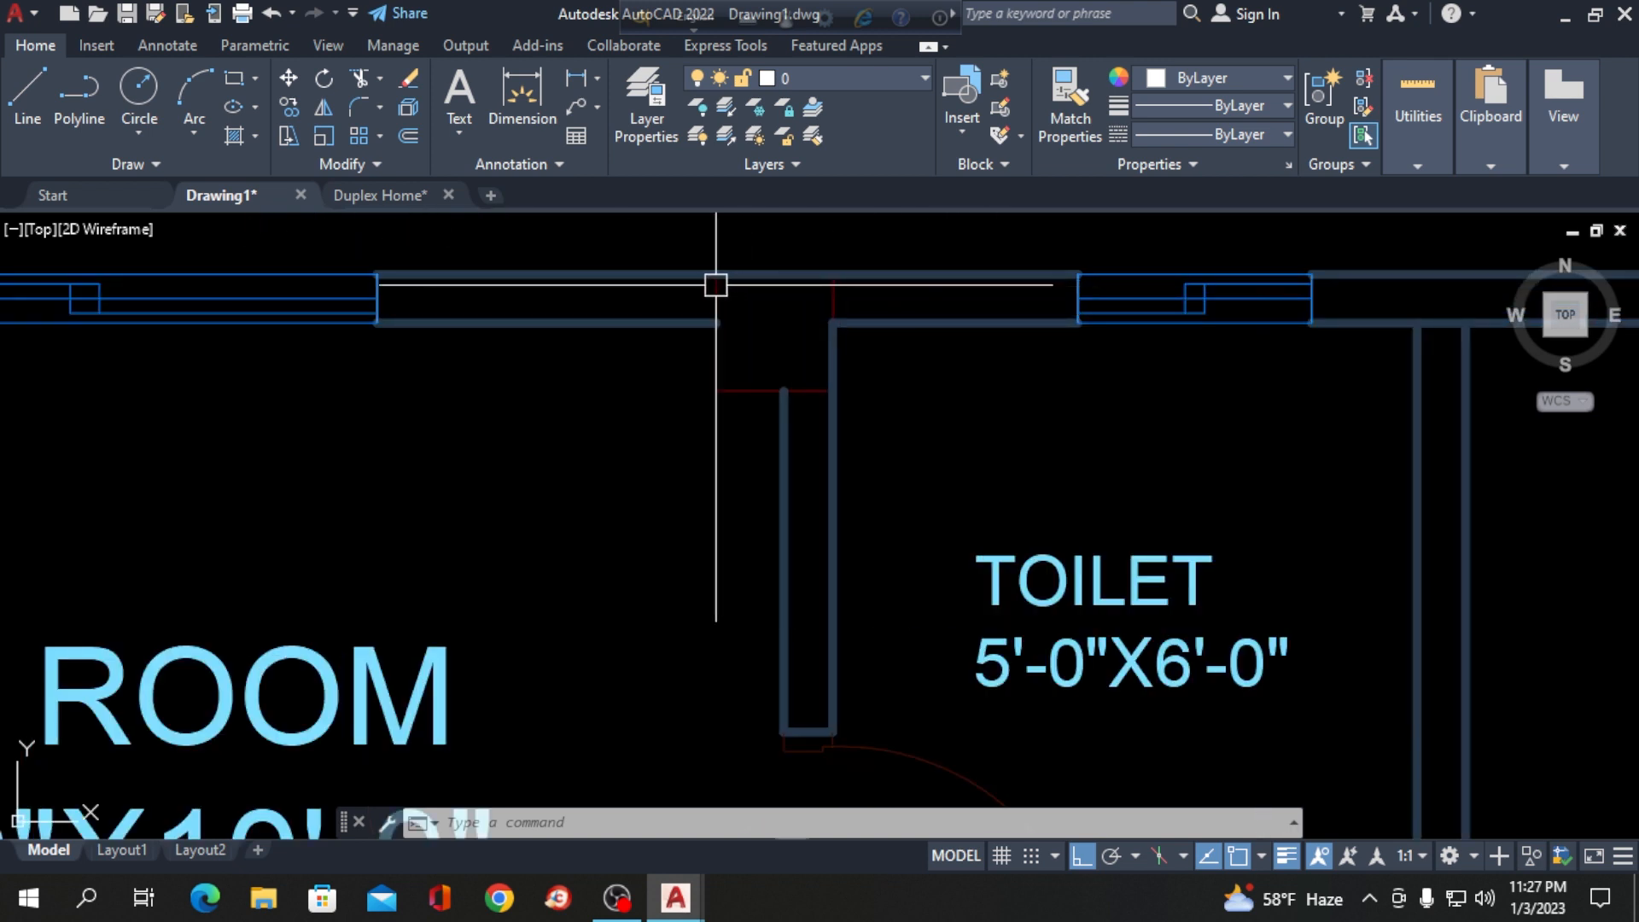
# Set the coloum layer's lineweight to 0.60 mm in the layer properties, keeping its Continuous linetype.
pyautogui.click(804, 79)
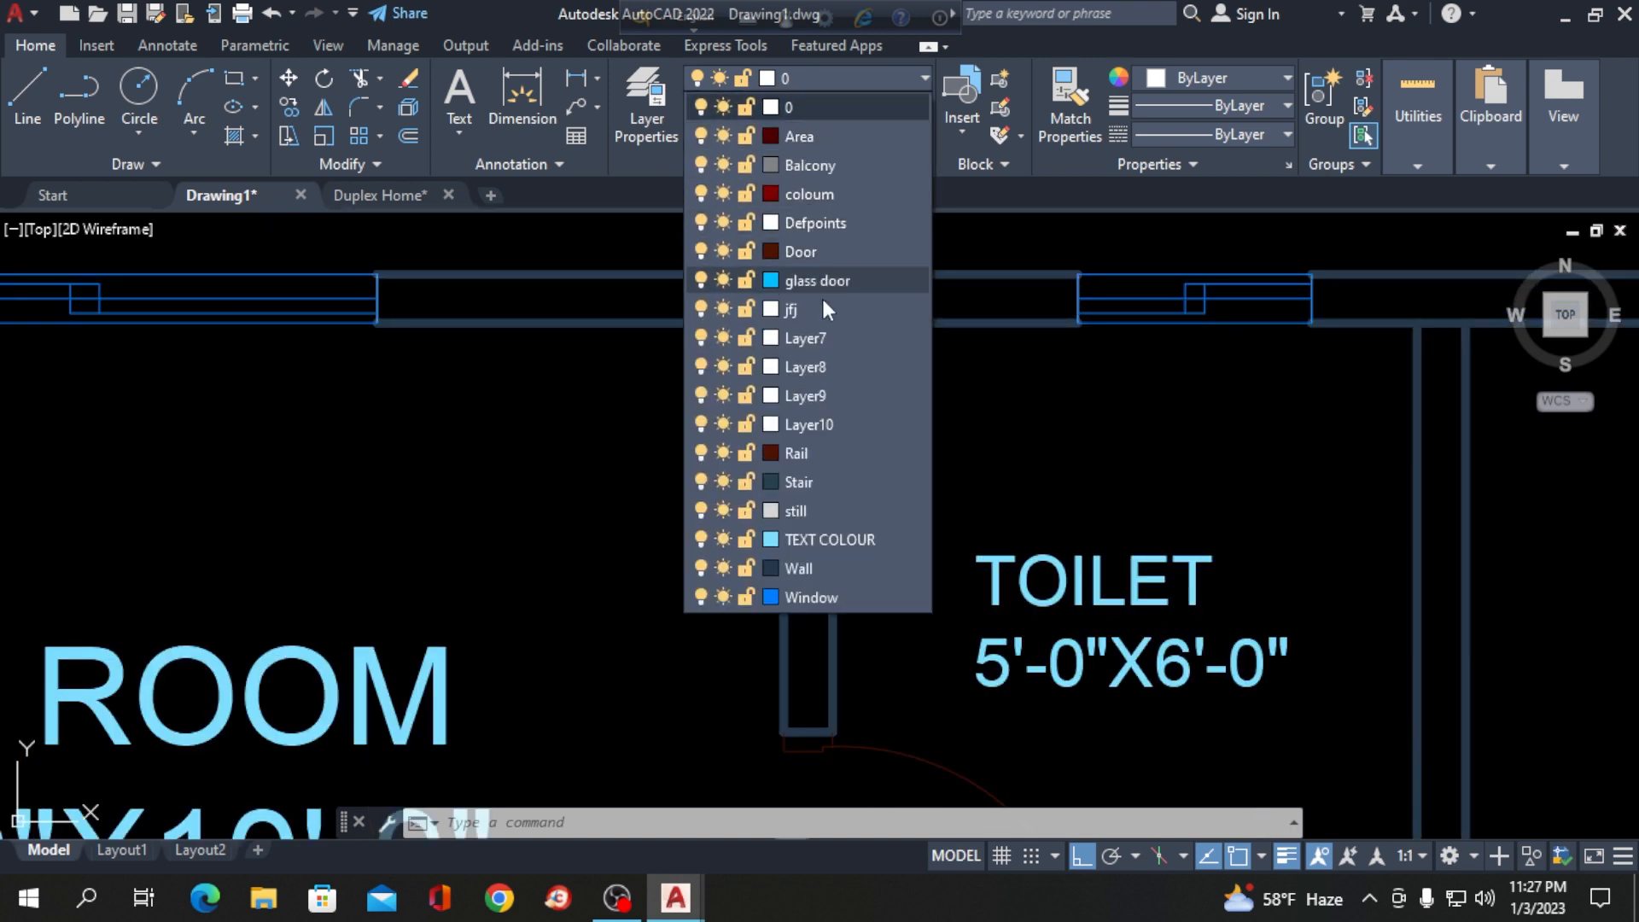
pyautogui.click(810, 82)
pyautogui.click(652, 108)
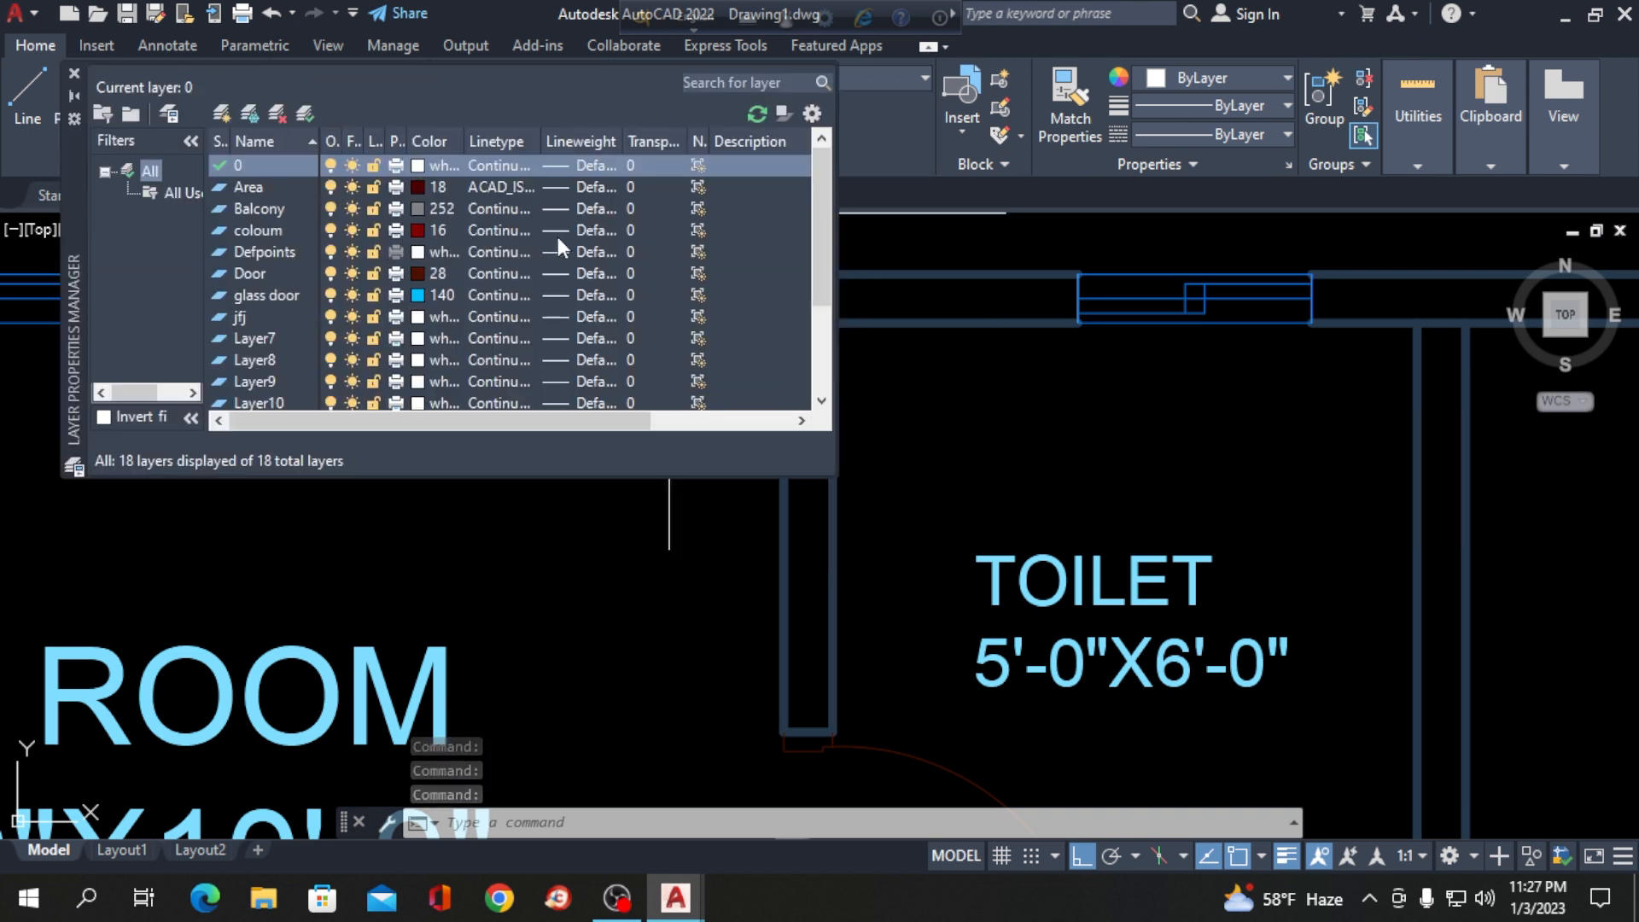
pyautogui.click(487, 229)
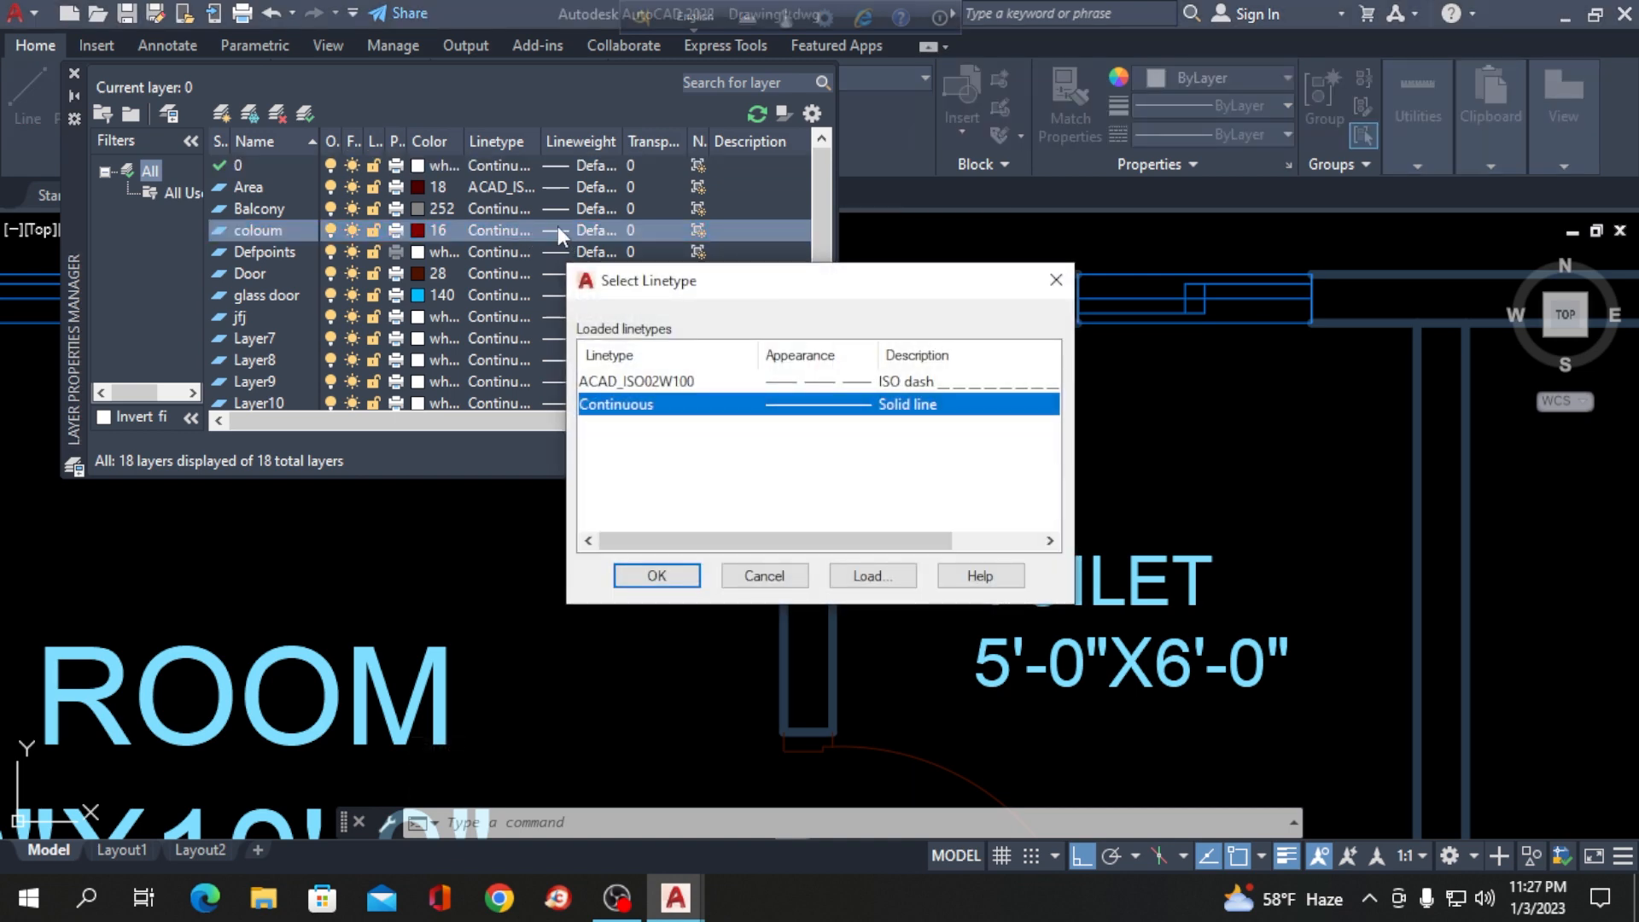
pyautogui.click(1056, 280)
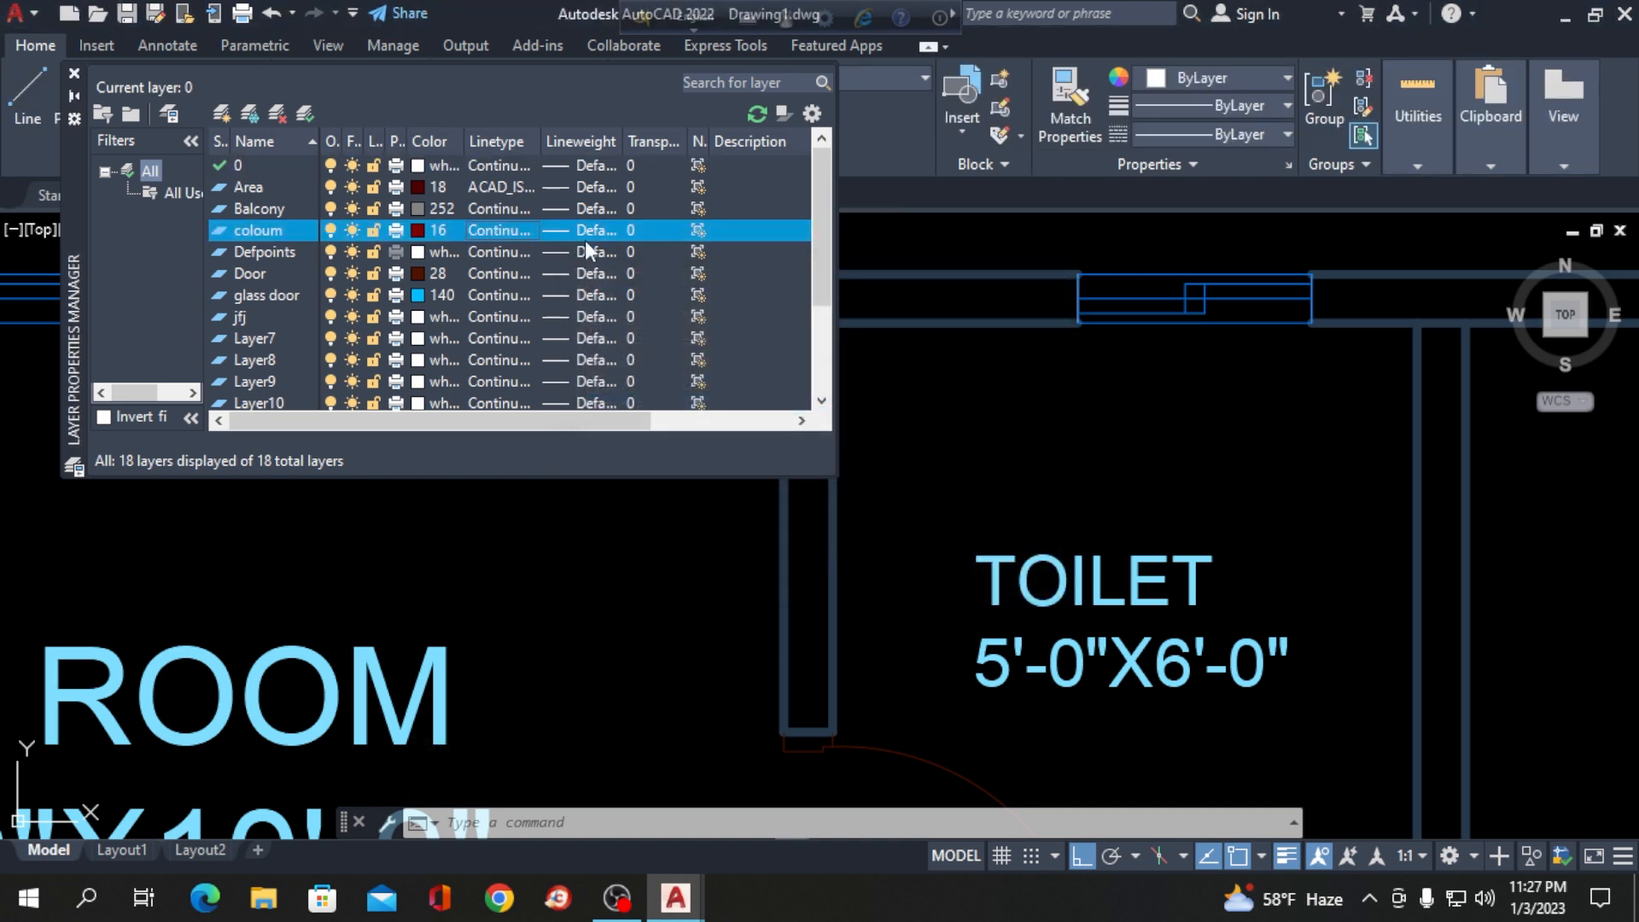
pyautogui.click(556, 231)
pyautogui.scroll(-3, 741, 462)
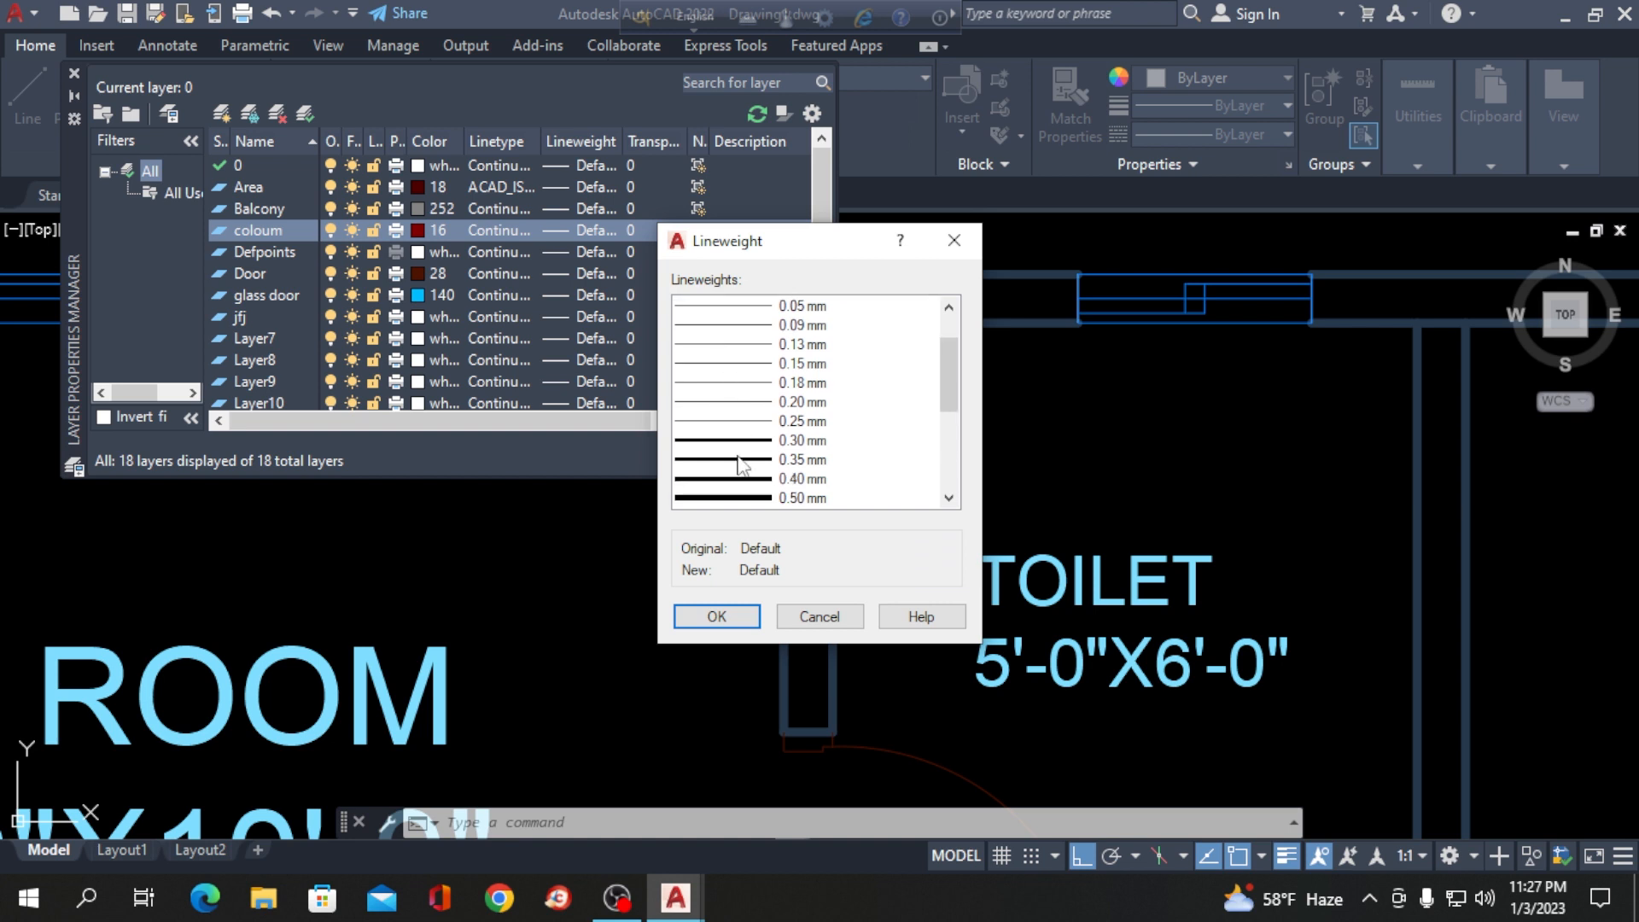
pyautogui.scroll(-1, 742, 462)
pyautogui.scroll(2, 730, 431)
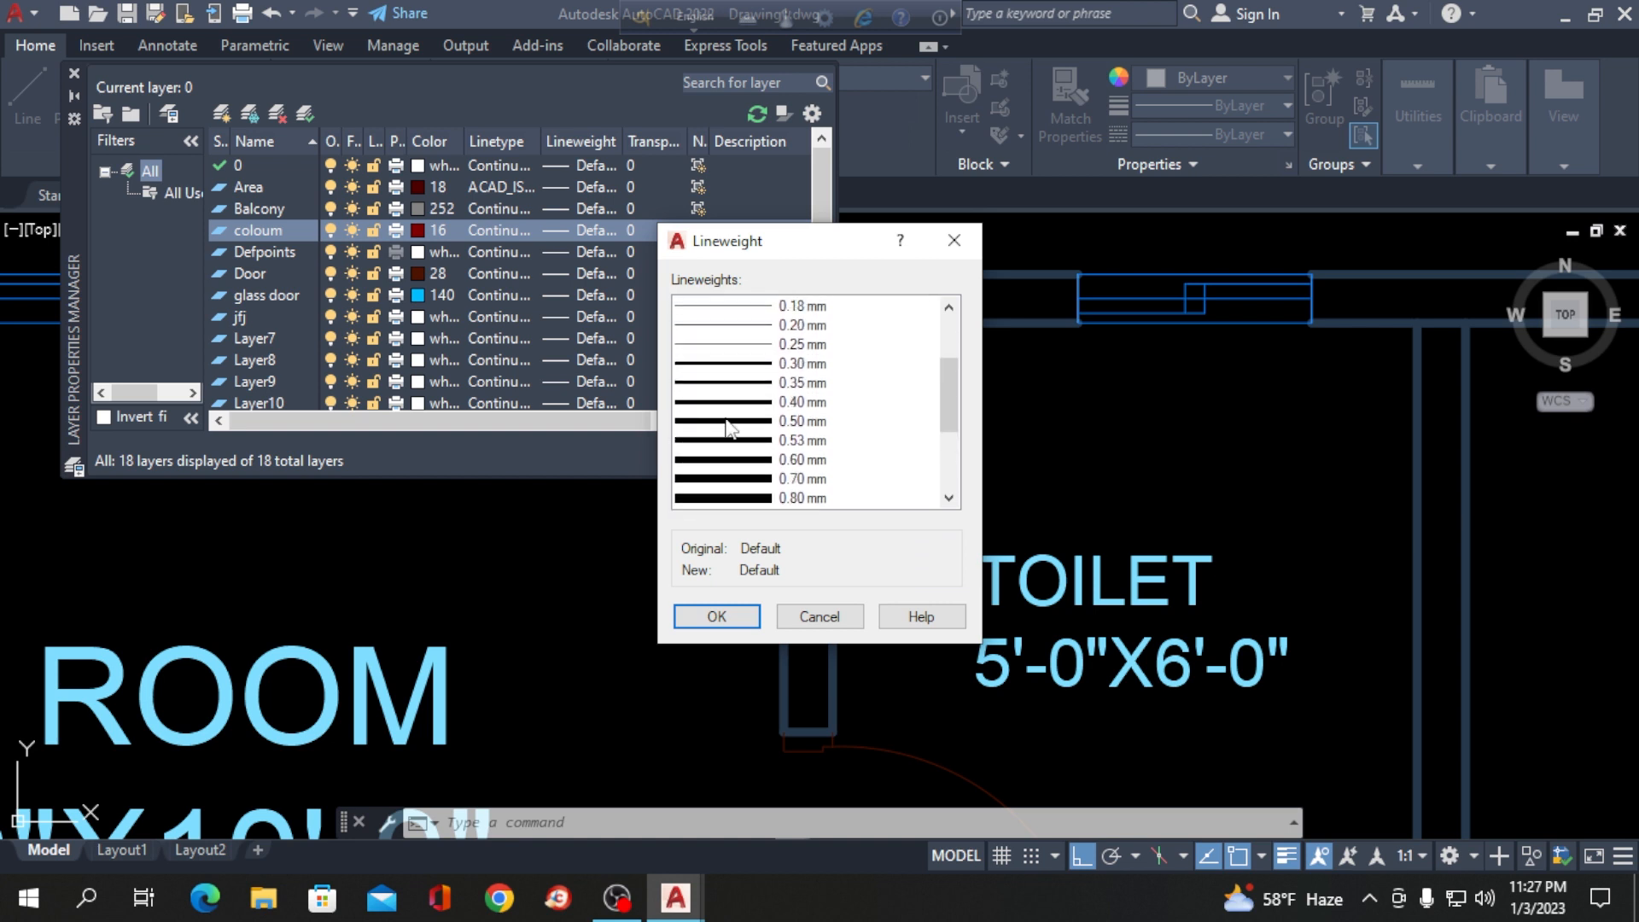
pyautogui.click(727, 617)
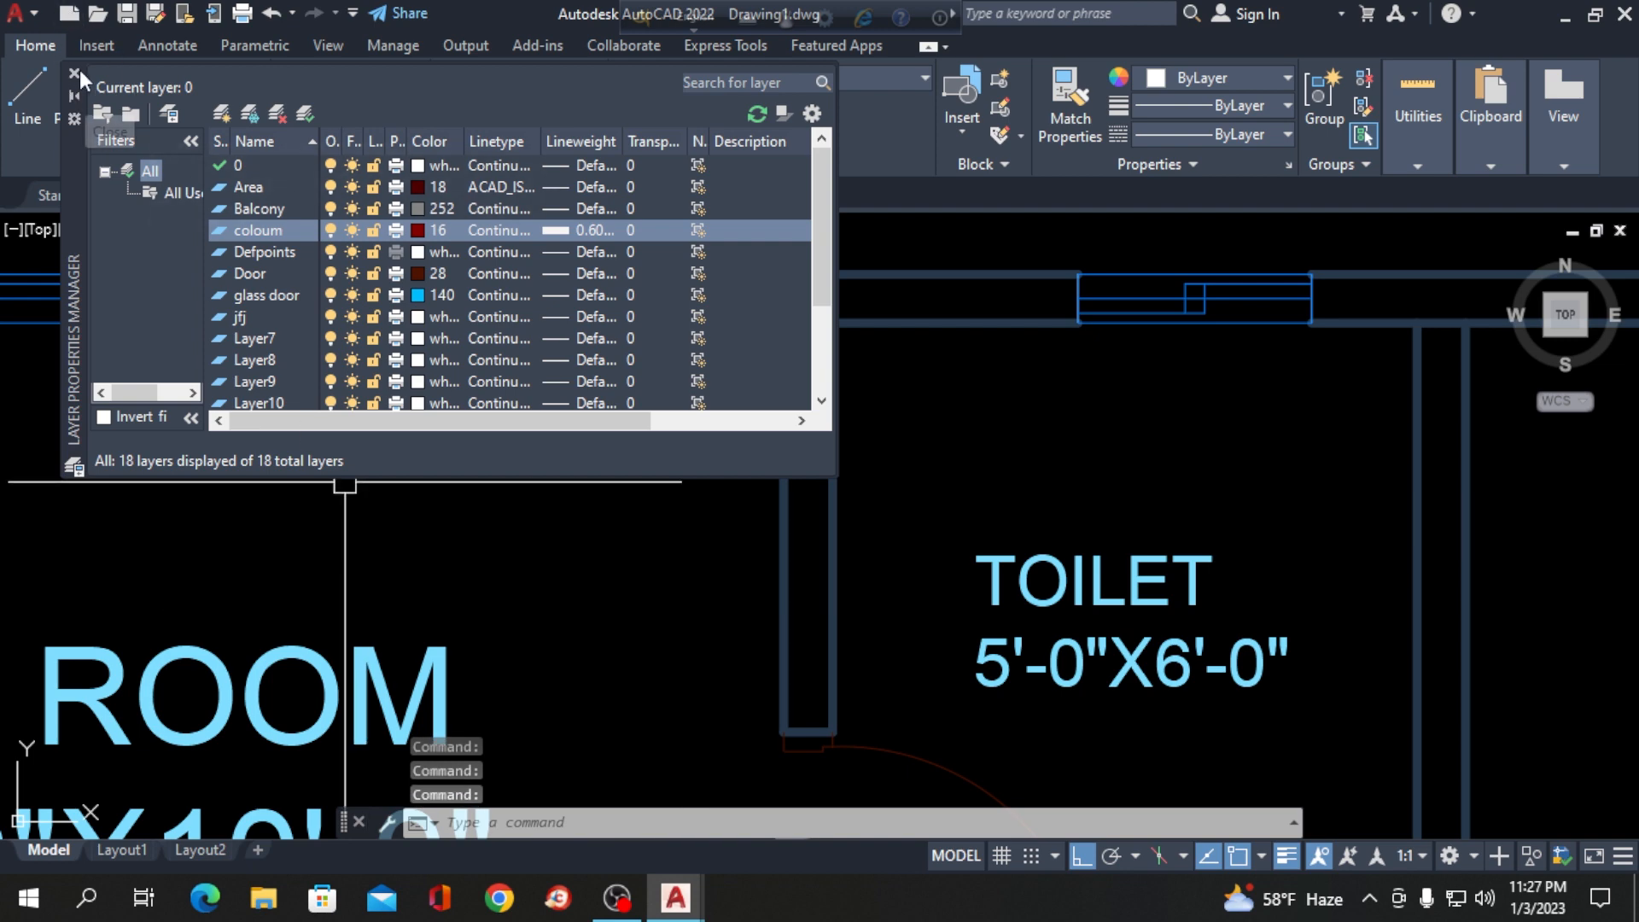
pyautogui.click(76, 73)
pyautogui.scroll(-5, 640, 270)
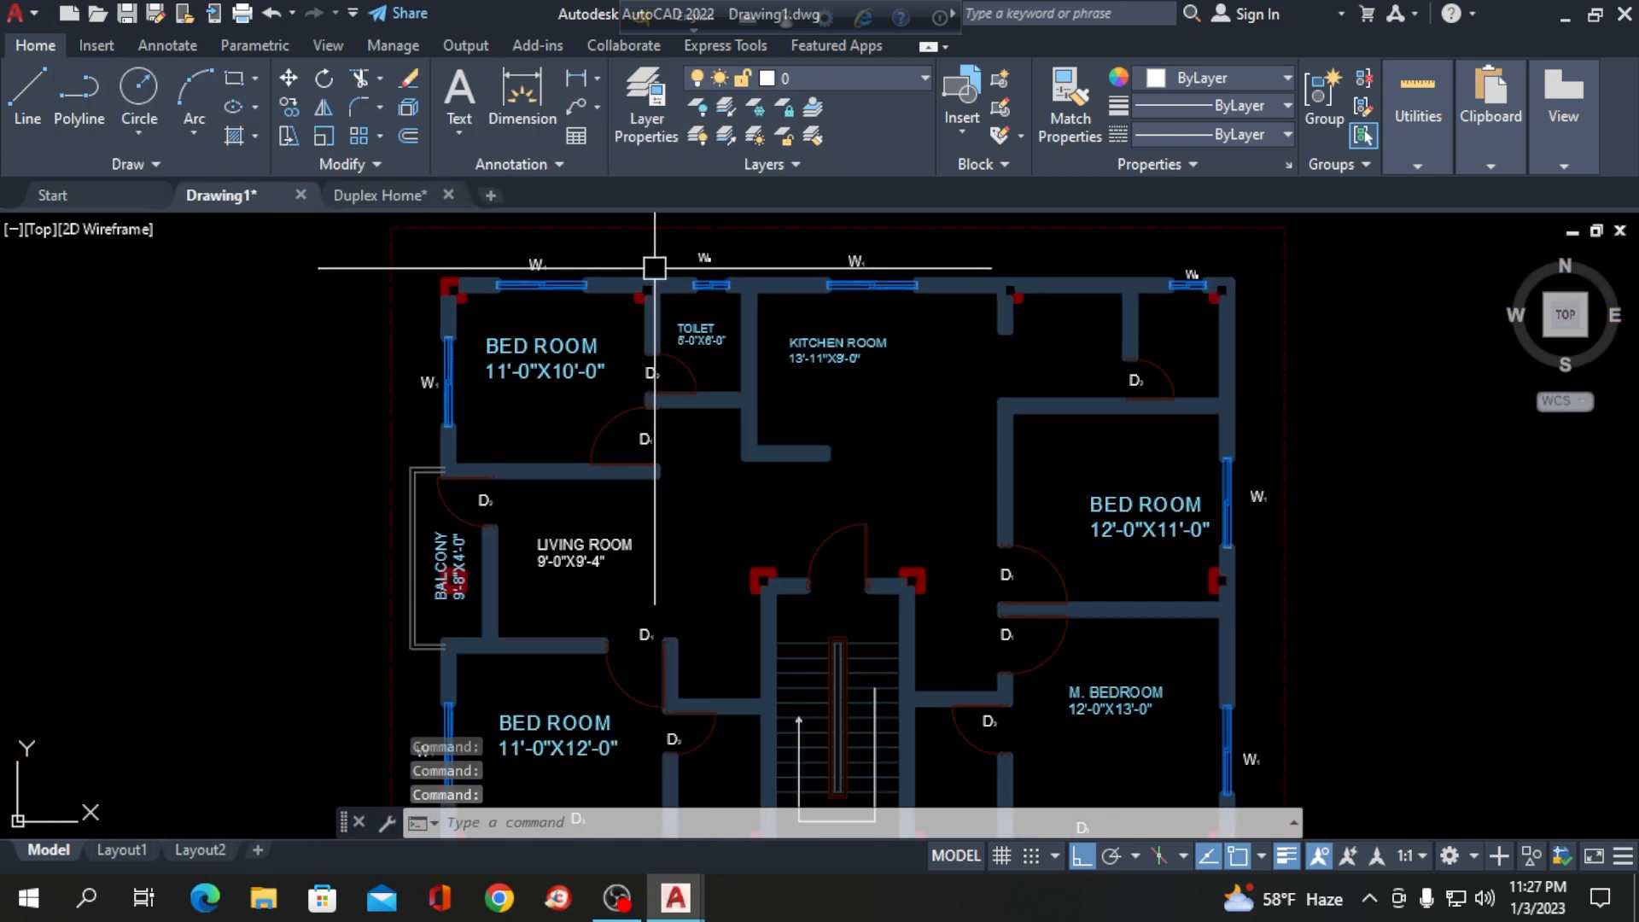
# Shorten the toilet-side line of the bedroom–toilet wall so its upper end stops at the column's lower corner.
pyautogui.scroll(6, 654, 267)
pyautogui.click(649, 251)
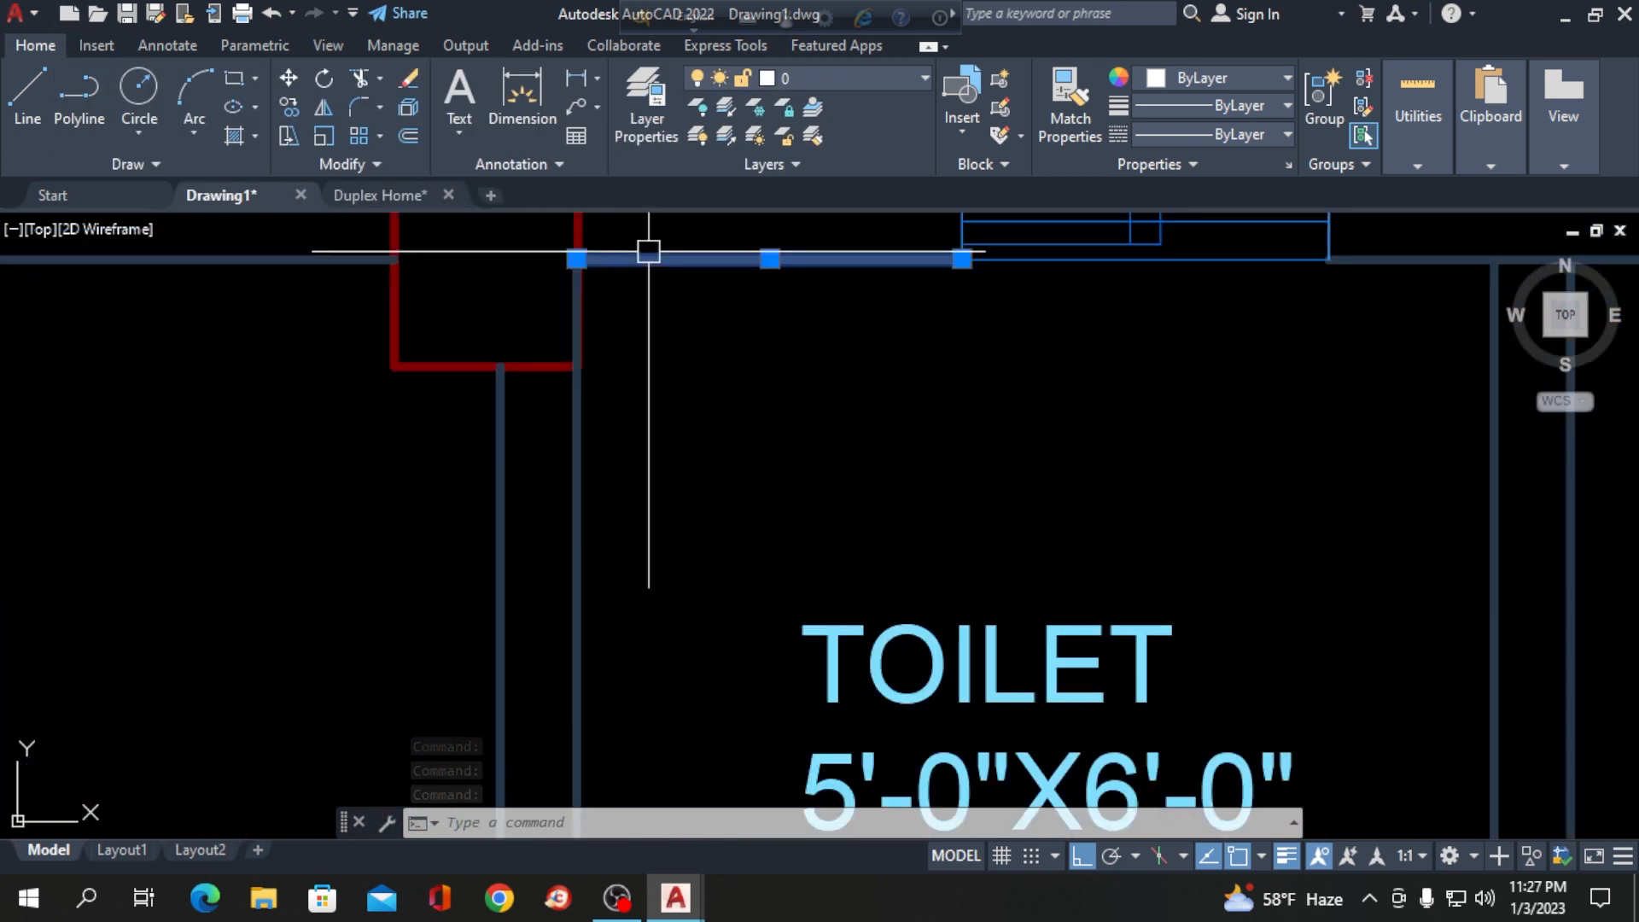
pyautogui.click(579, 433)
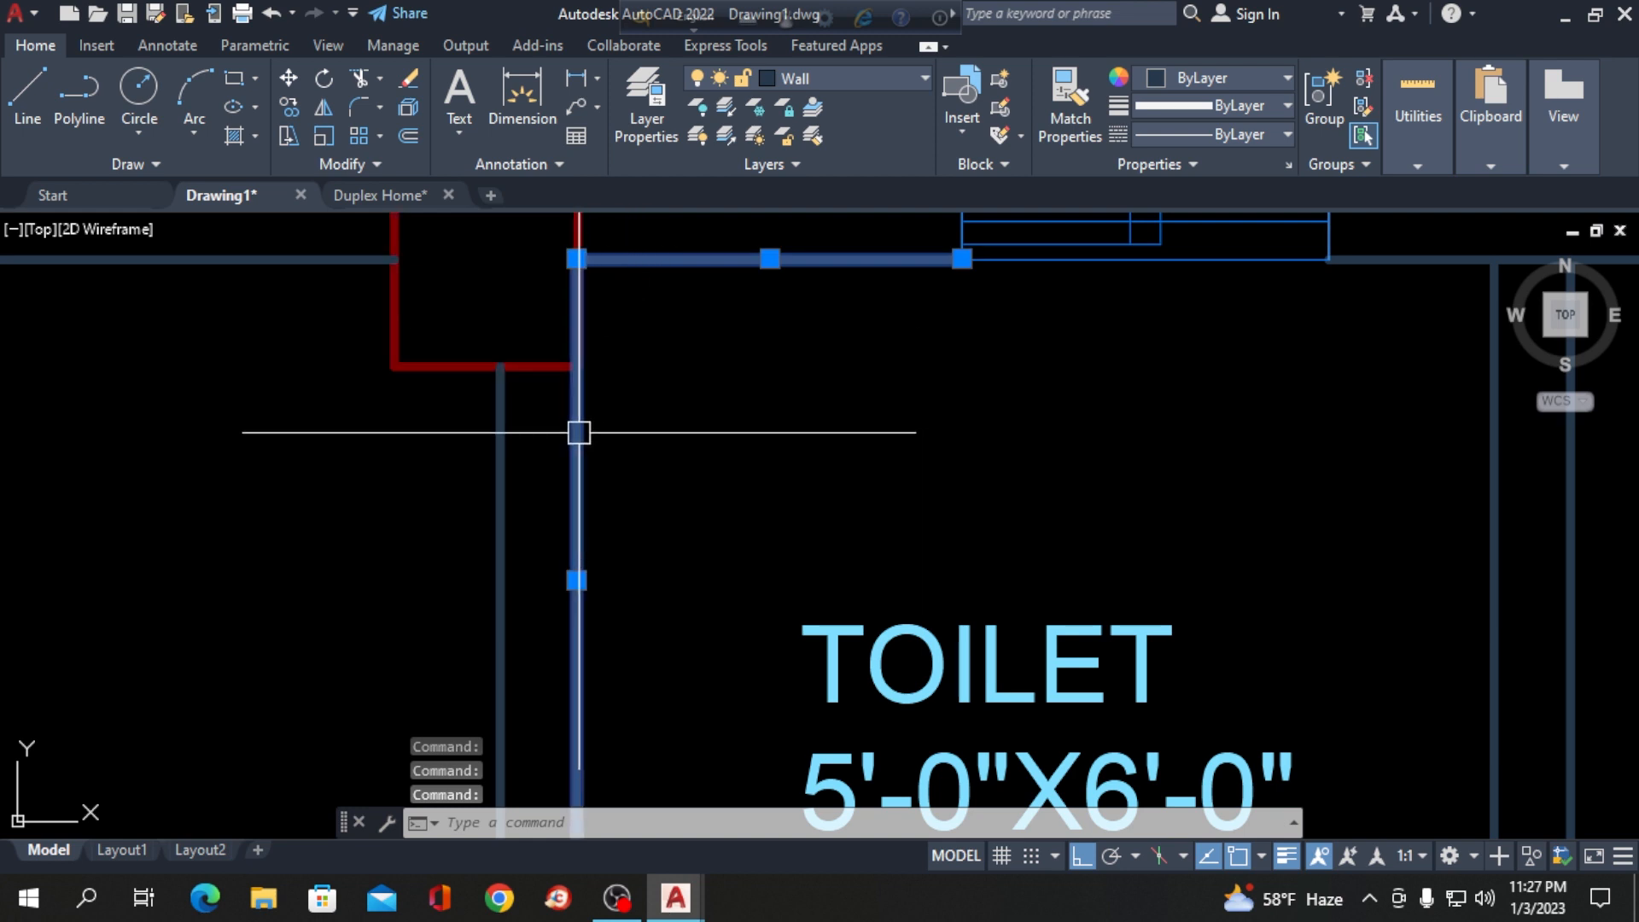
pyautogui.press('Escape')
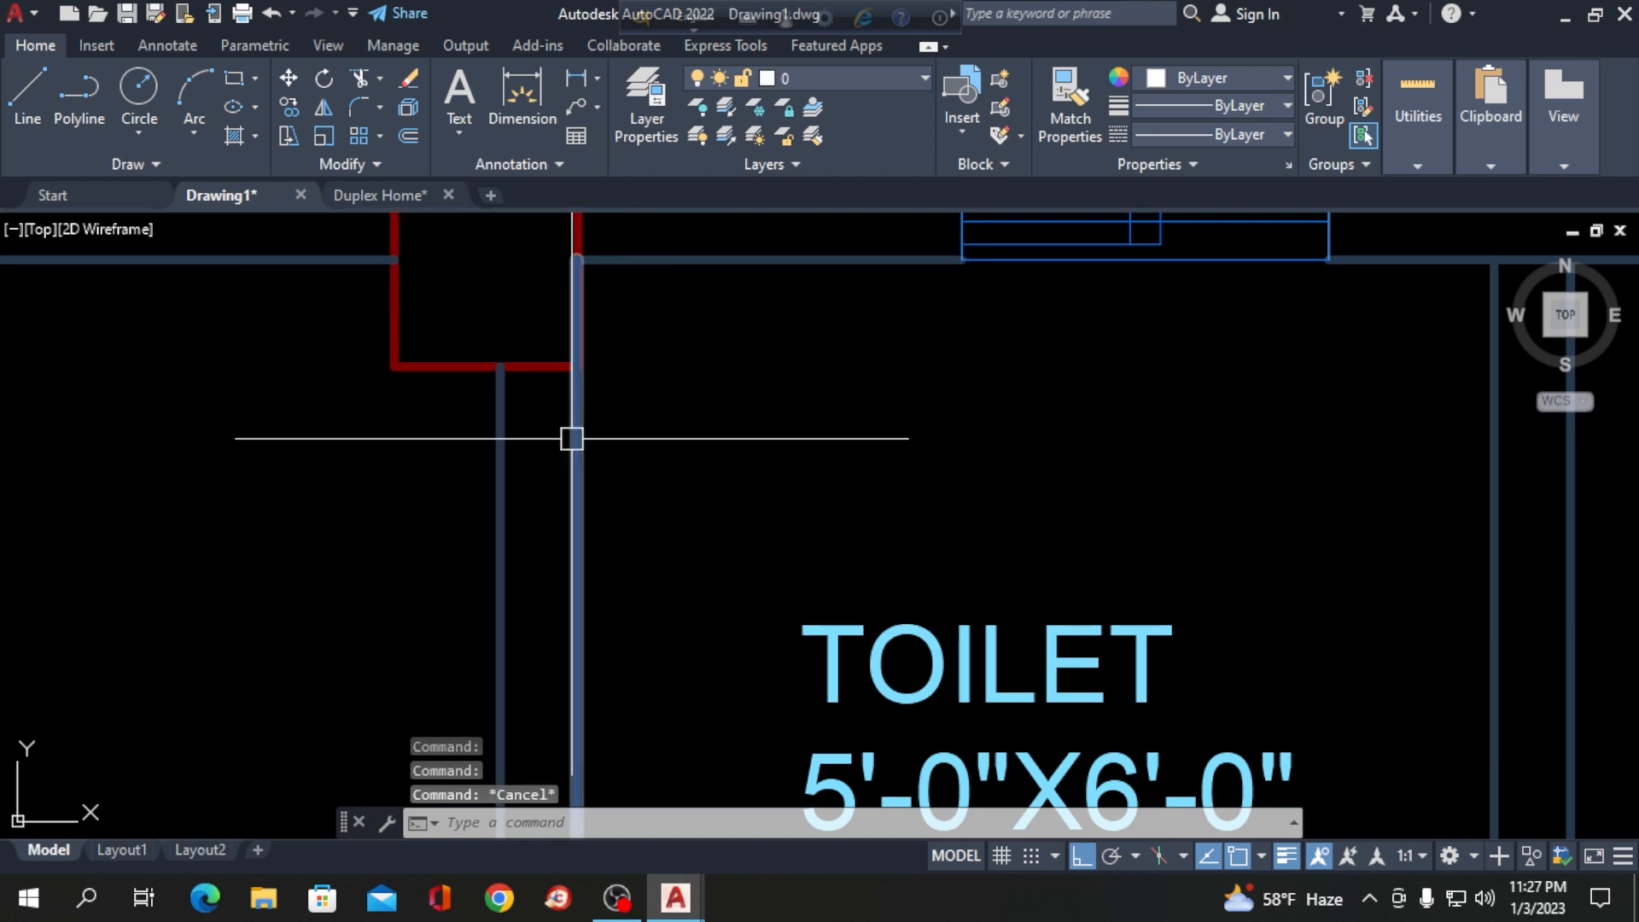
pyautogui.click(577, 277)
pyautogui.click(577, 257)
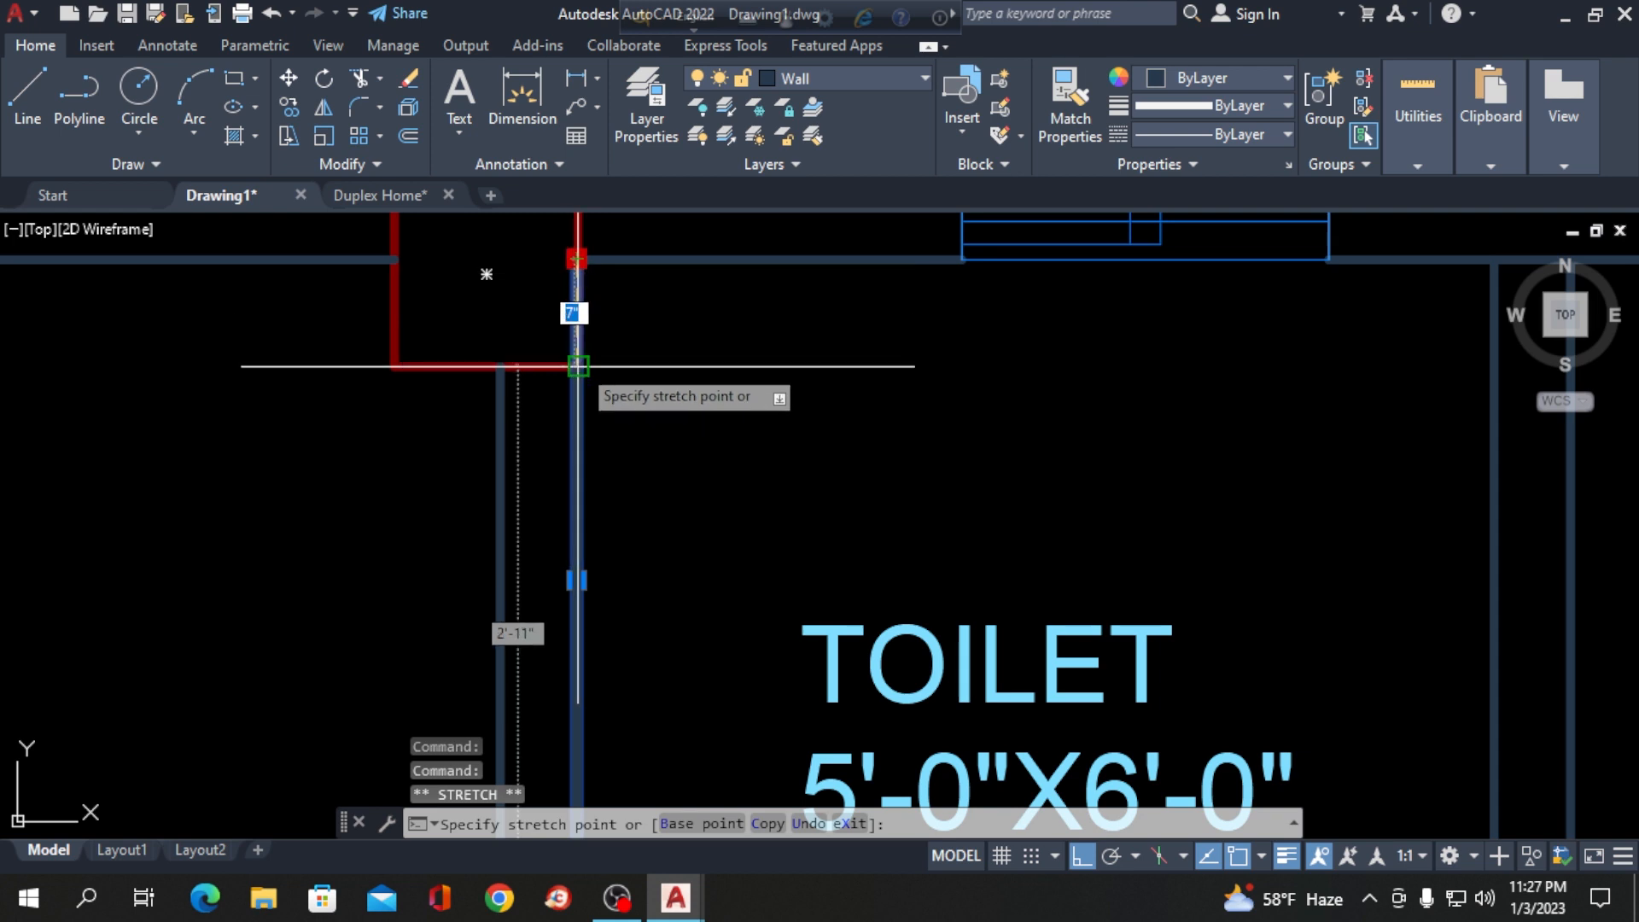
pyautogui.scroll(-5, 650, 330)
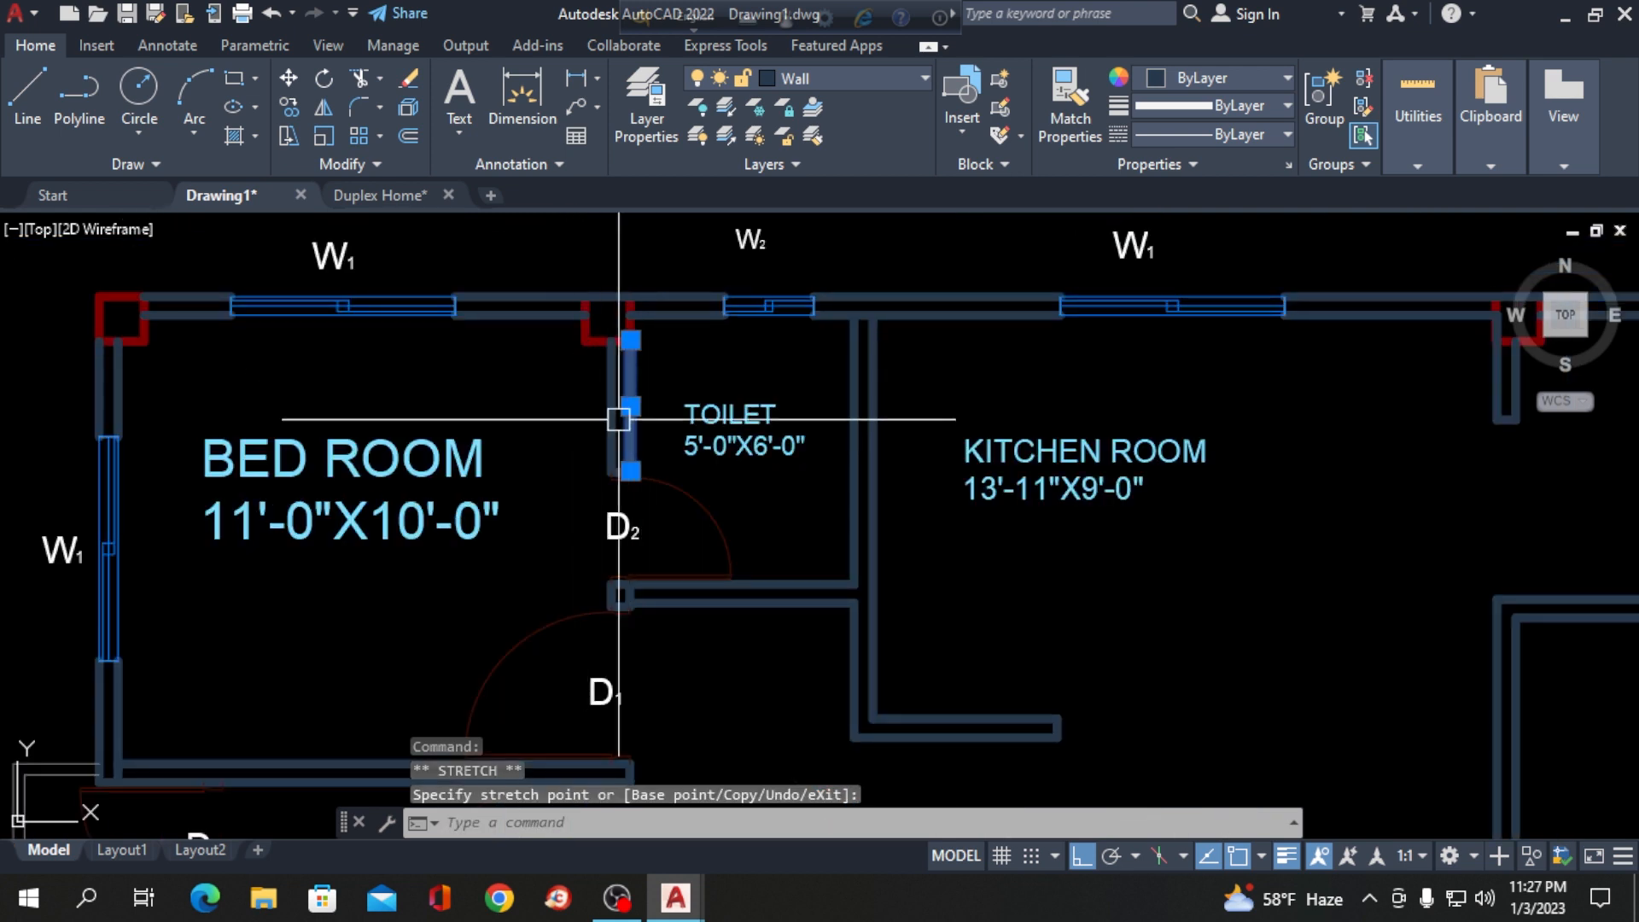
pyautogui.press('Escape')
# Select the wall lines around the column between bedroom and toilet to check where they end, and clear the selection.
pyautogui.scroll(2, 462, 340)
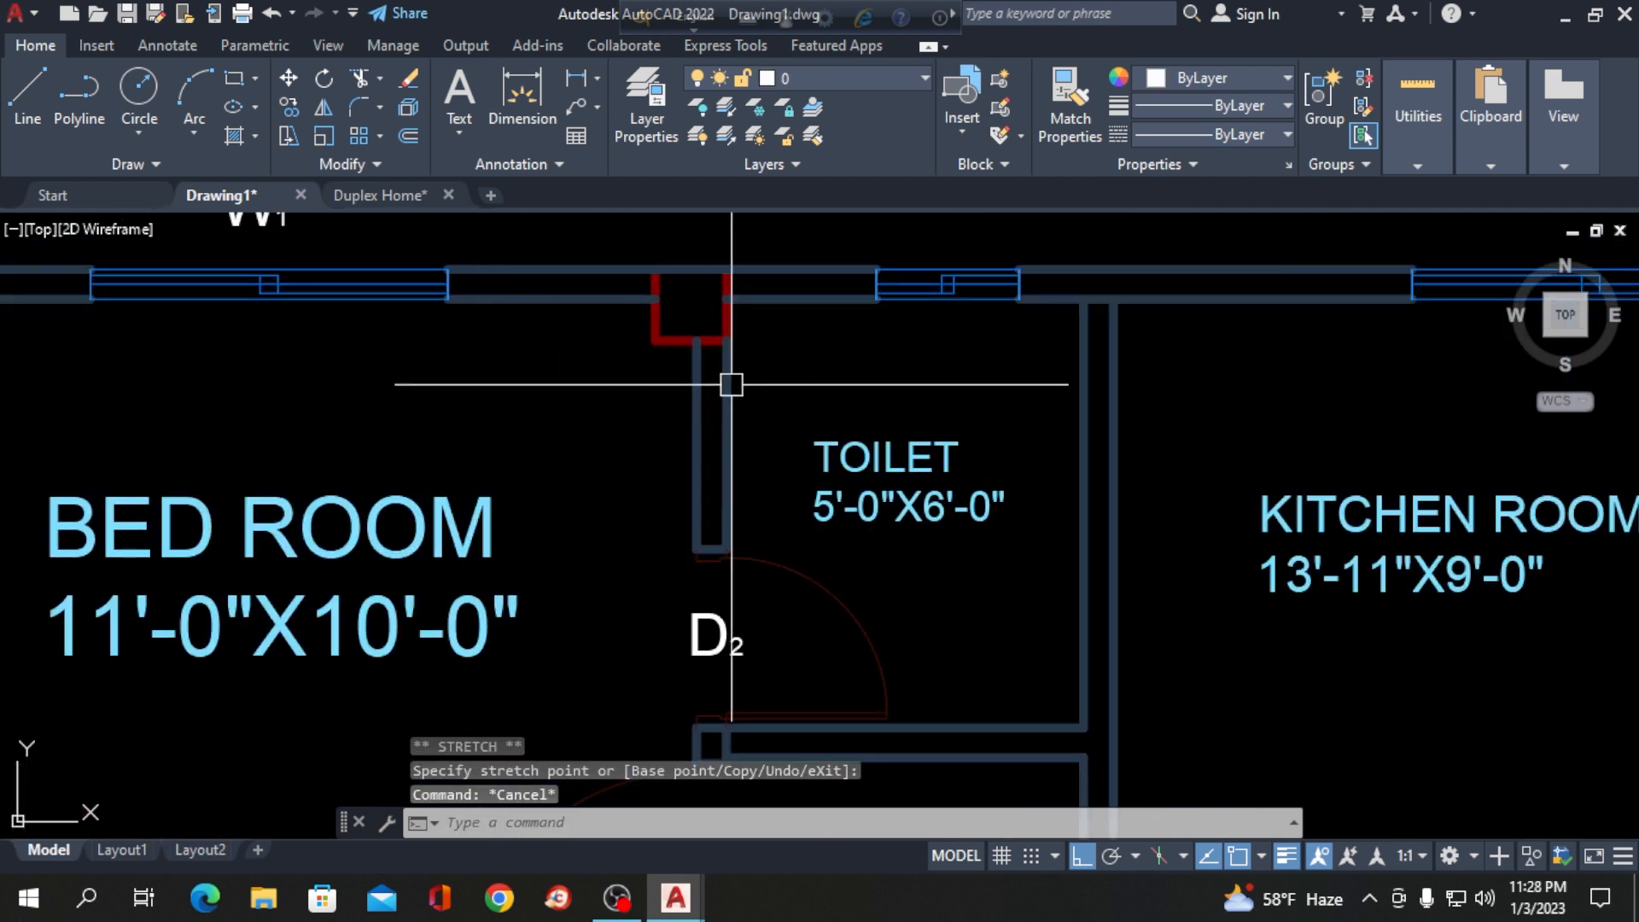
pyautogui.click(546, 302)
pyautogui.click(536, 261)
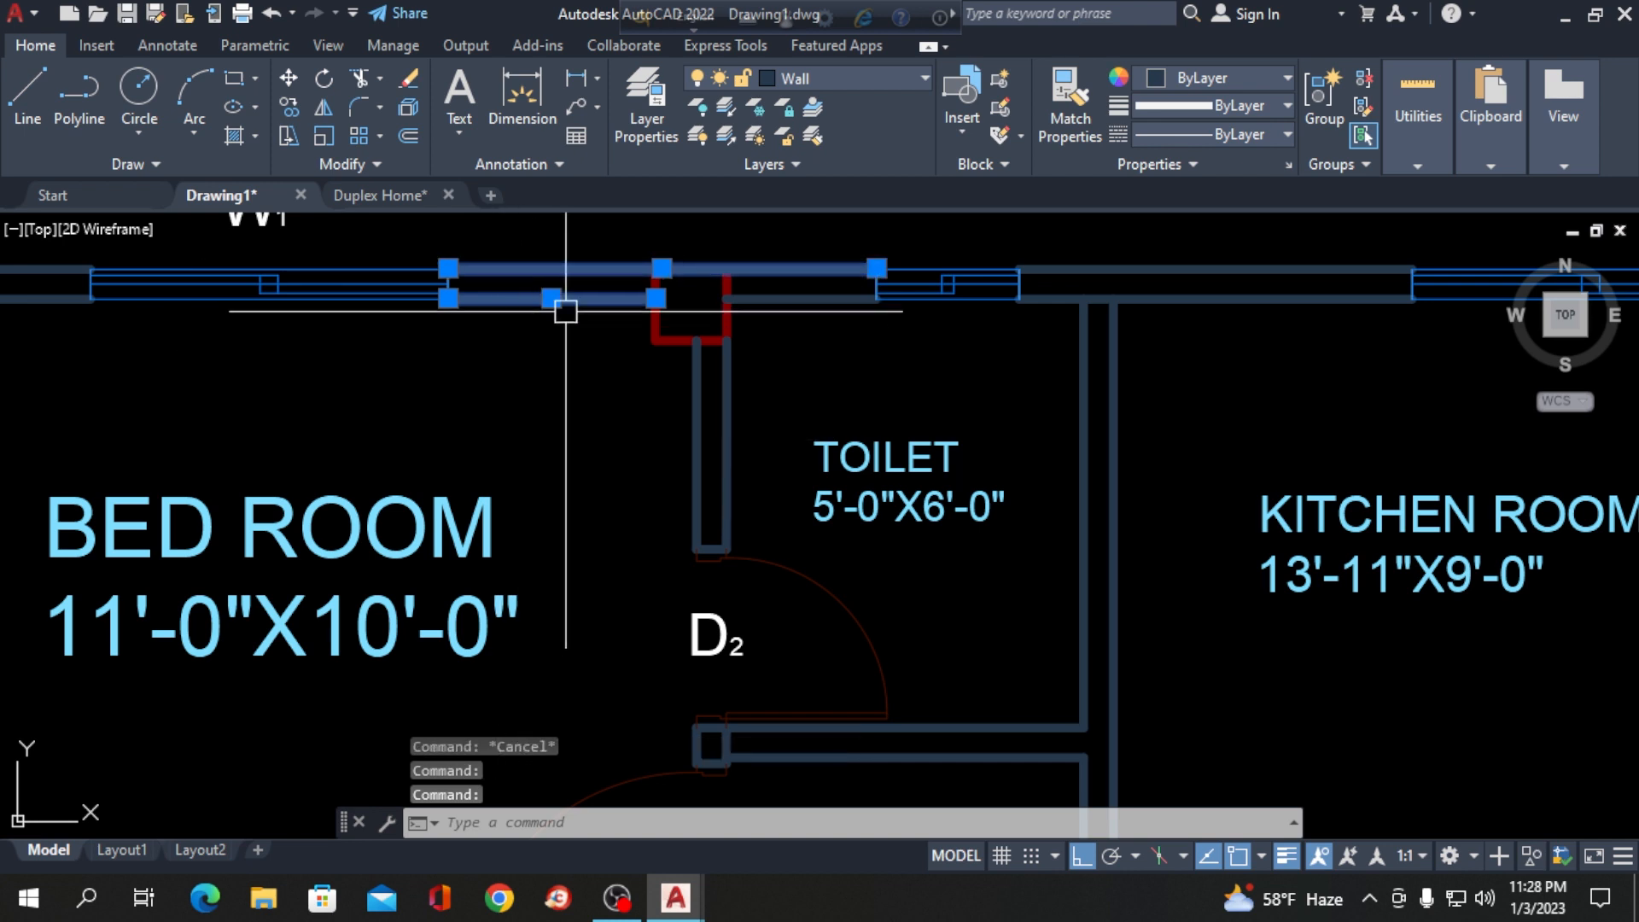
pyautogui.click(724, 421)
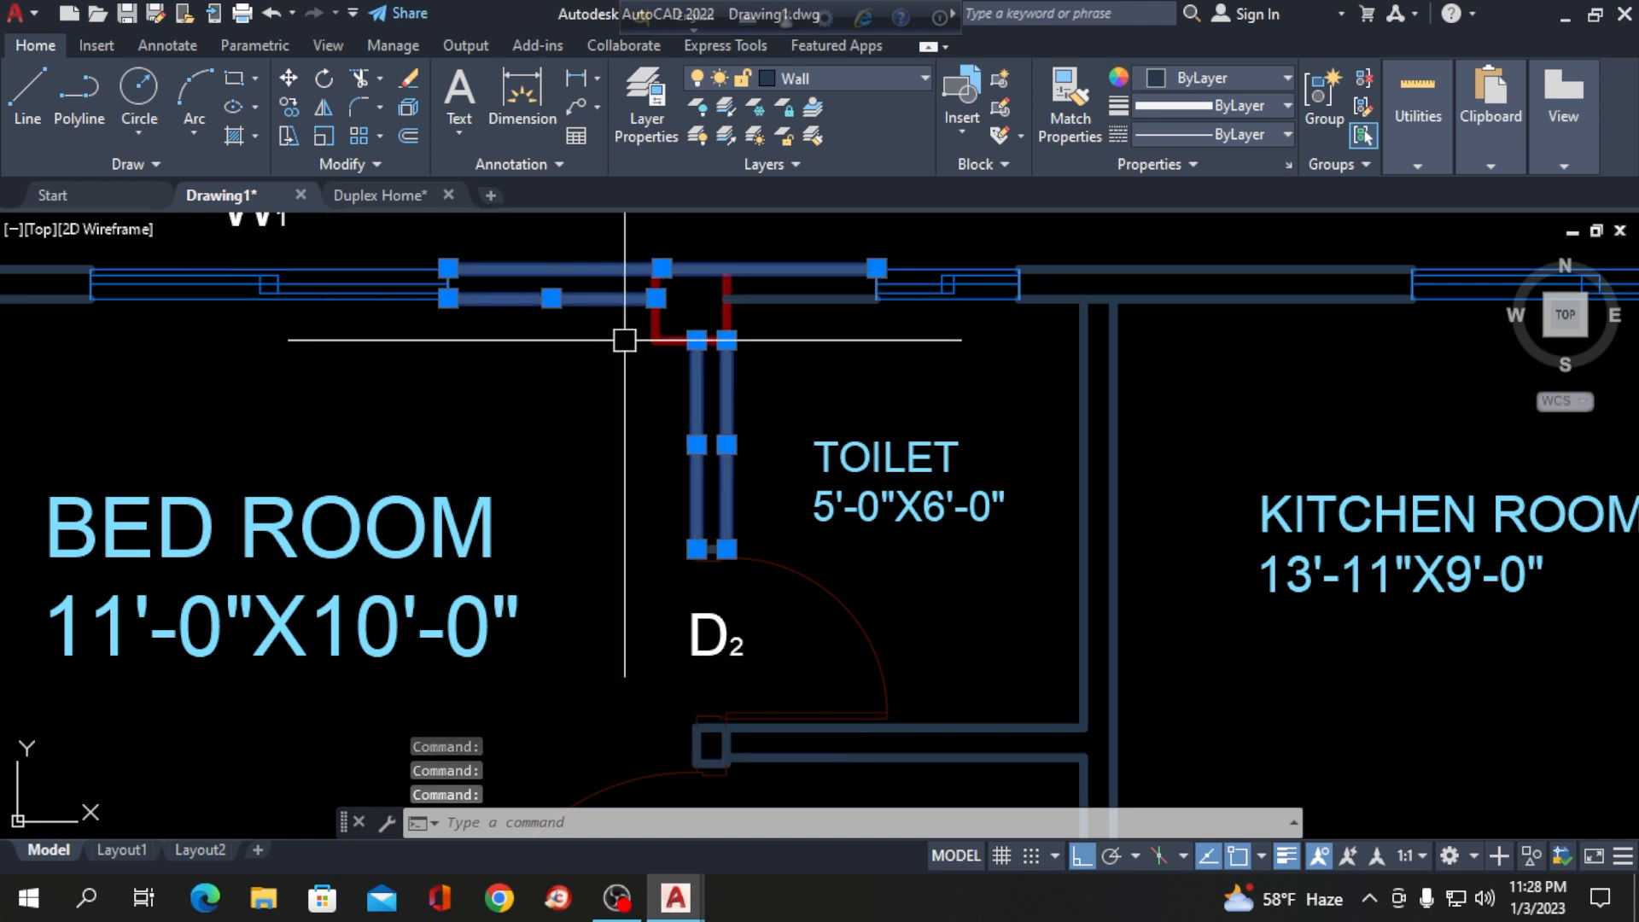
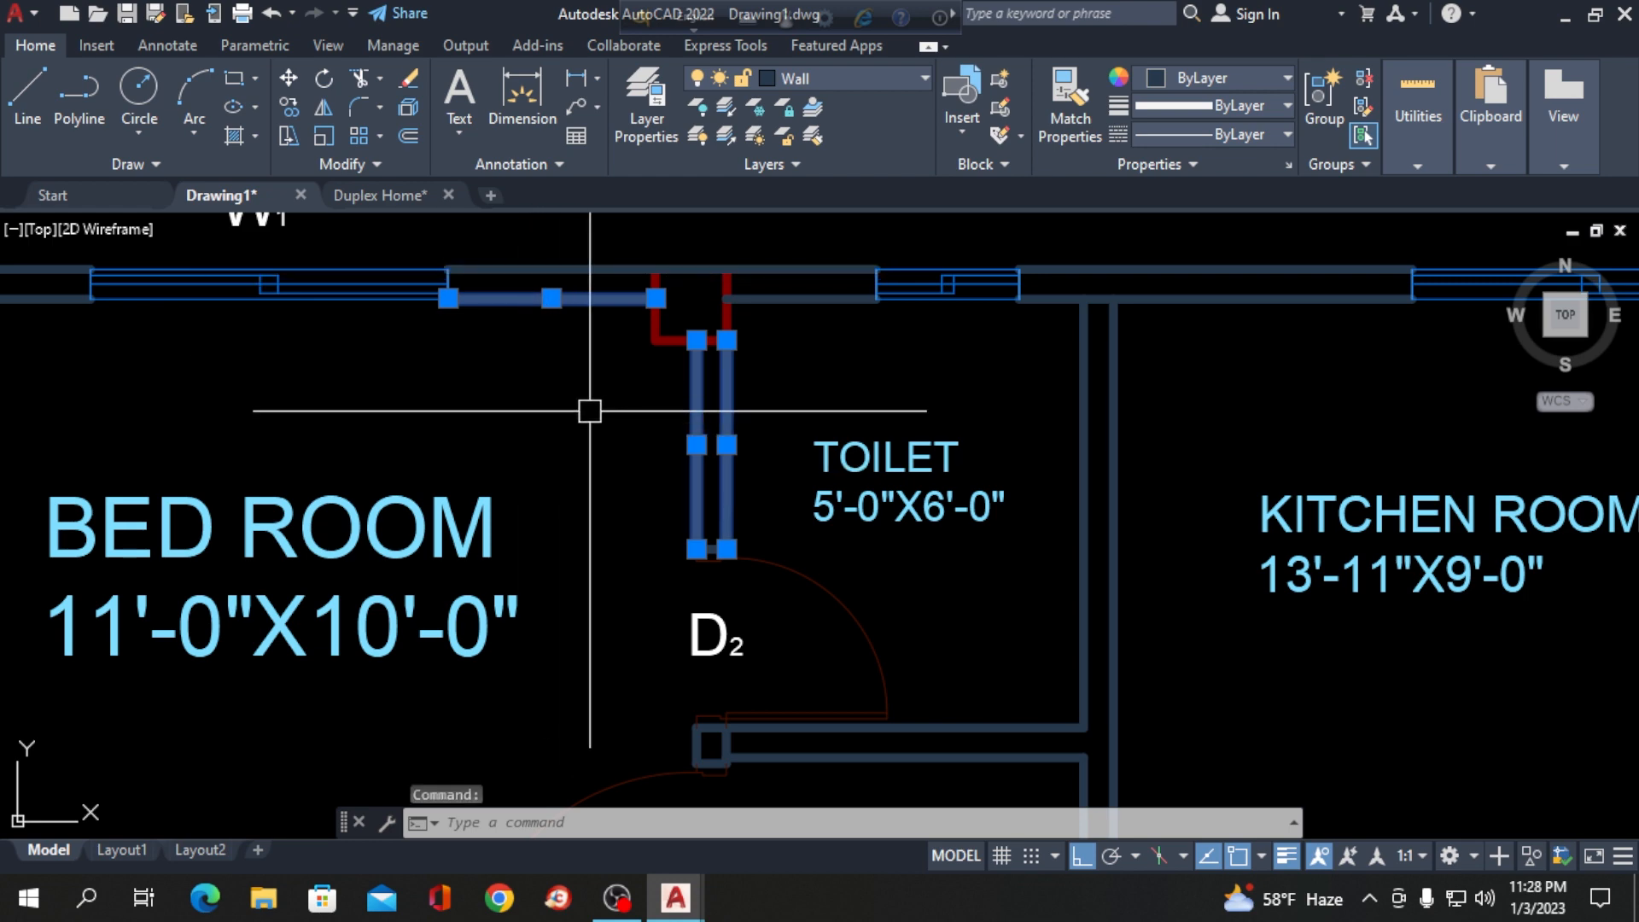
pyautogui.press('Escape')
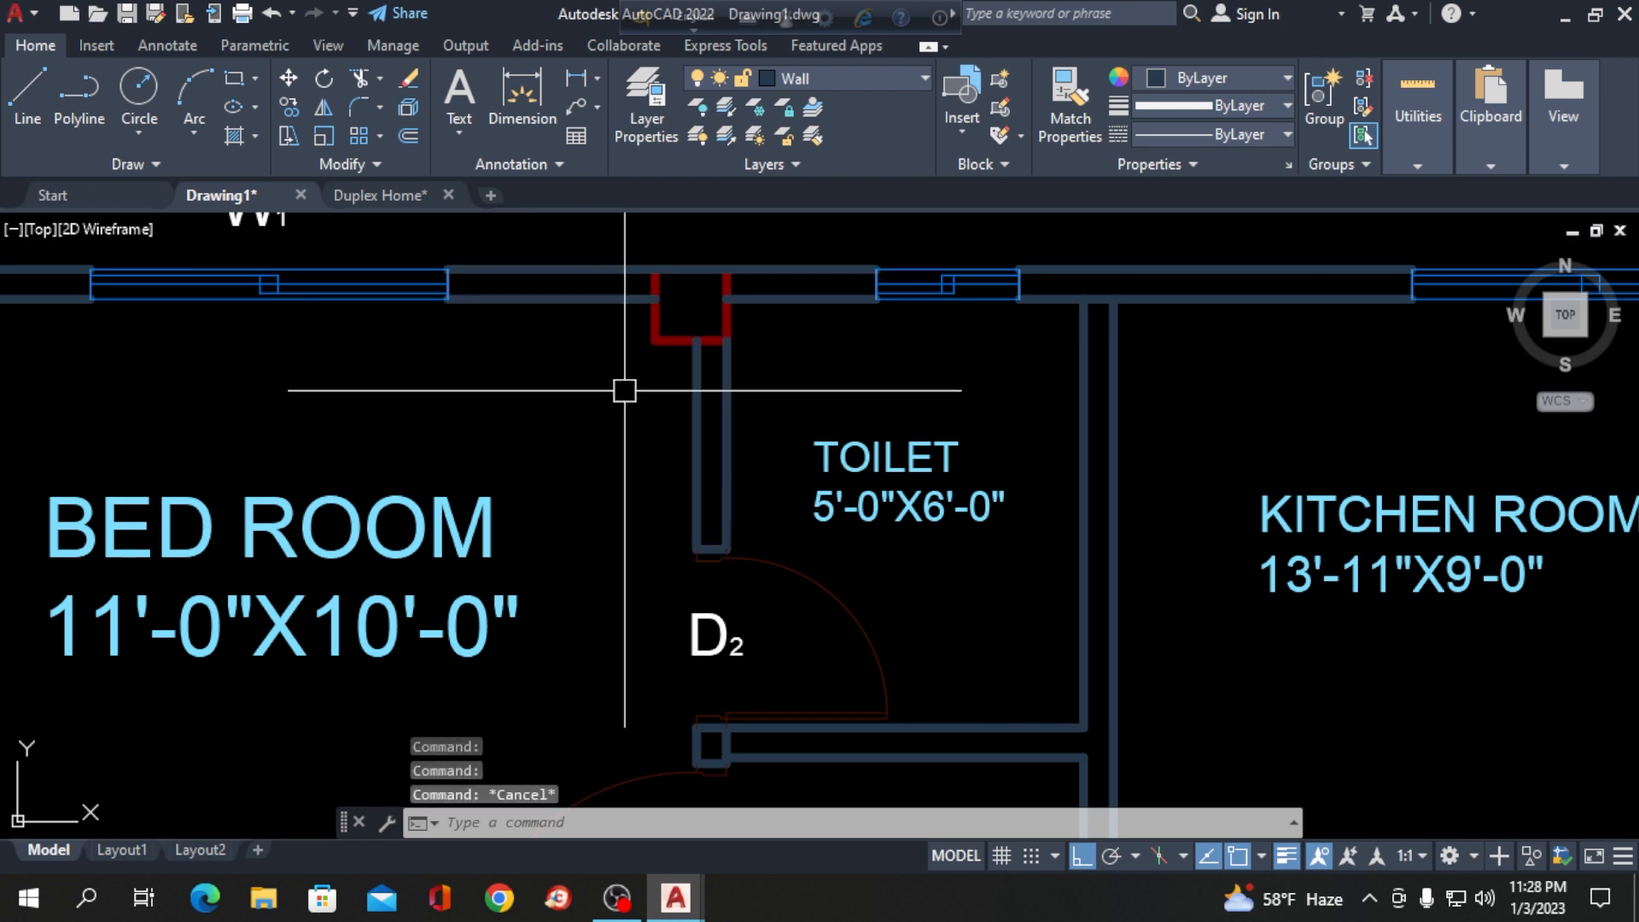
# Shorten the outer wall line above the bedroom and toilet so it ends at the column's upper bedroom-side corner.
pyautogui.scroll(-4, 602, 302)
pyautogui.scroll(8, 632, 312)
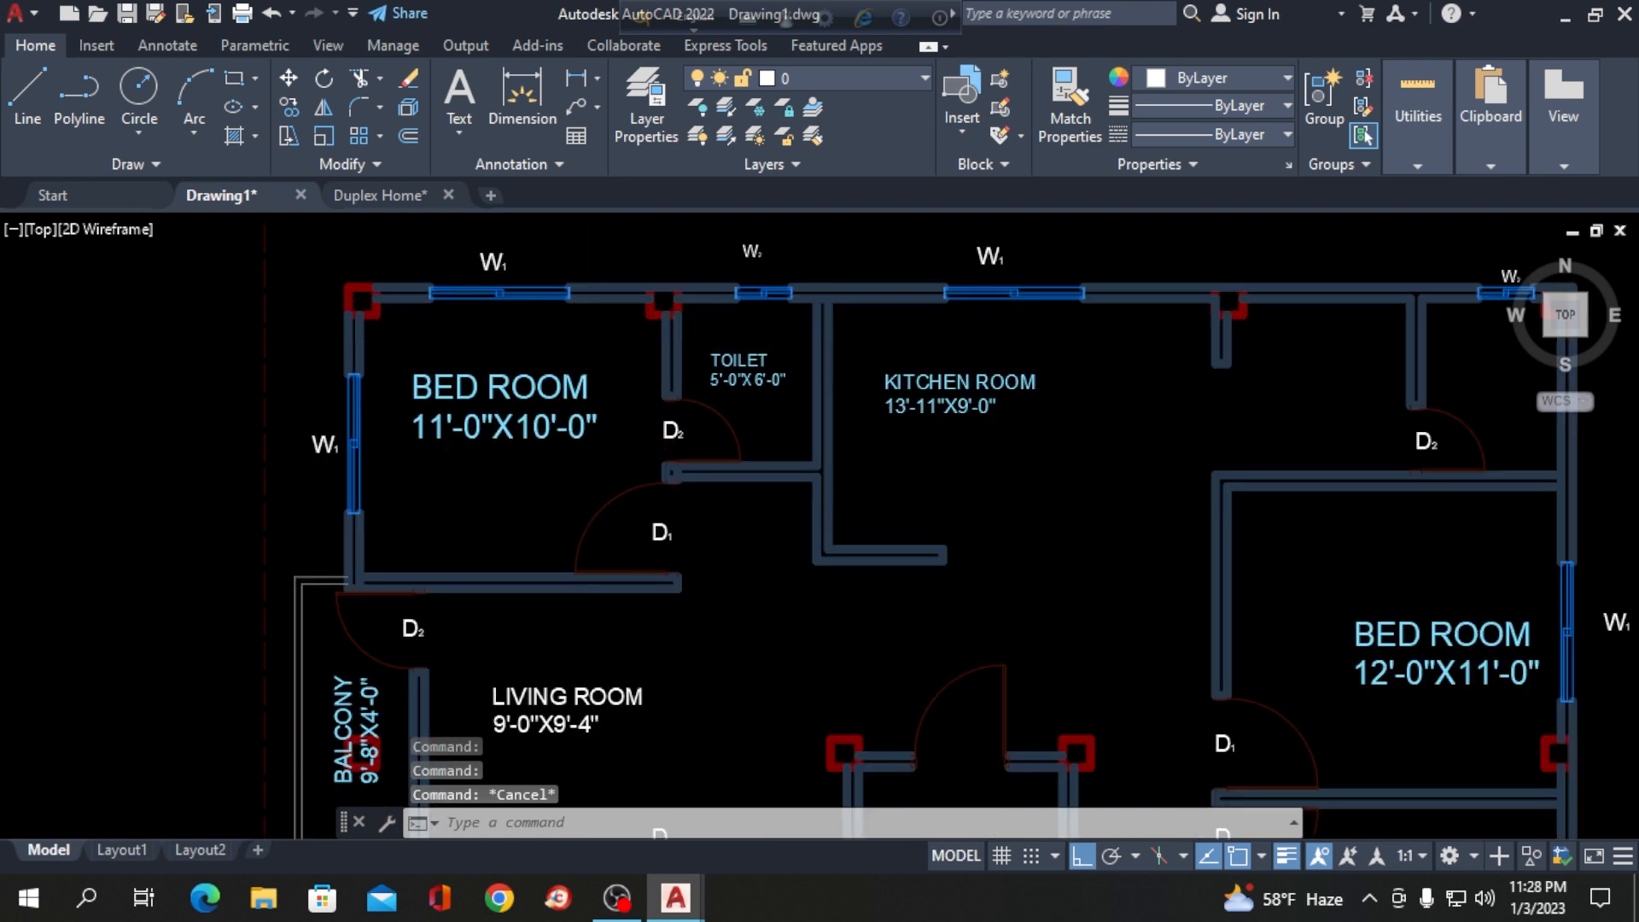
pyautogui.scroll(4, 679, 311)
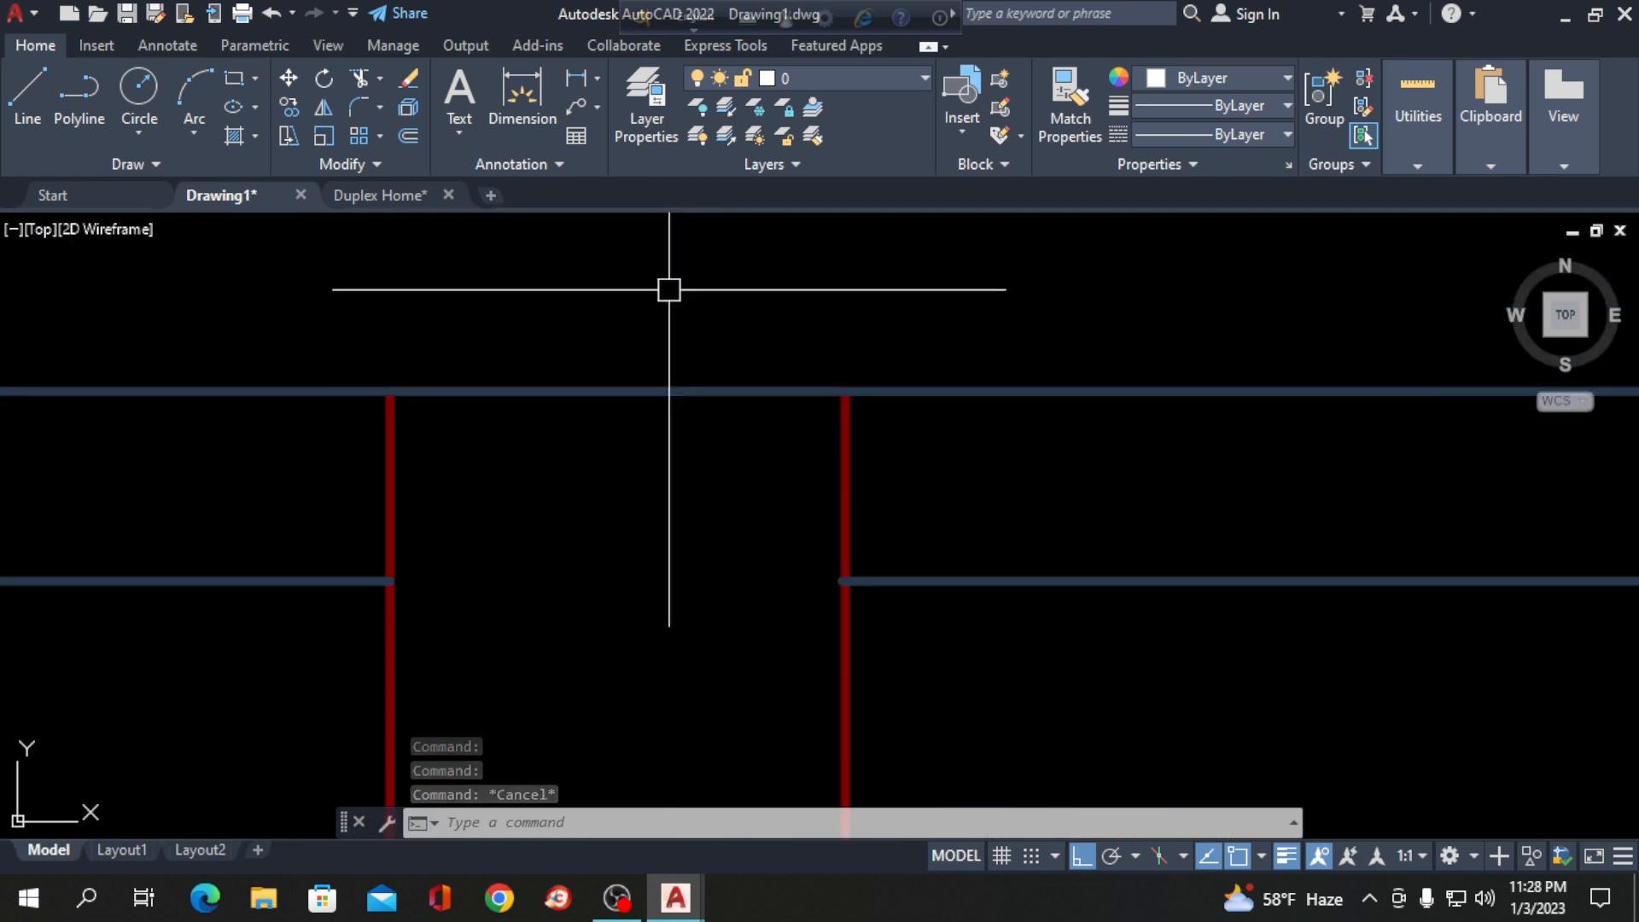
pyautogui.scroll(-2, 649, 367)
pyautogui.click(829, 373)
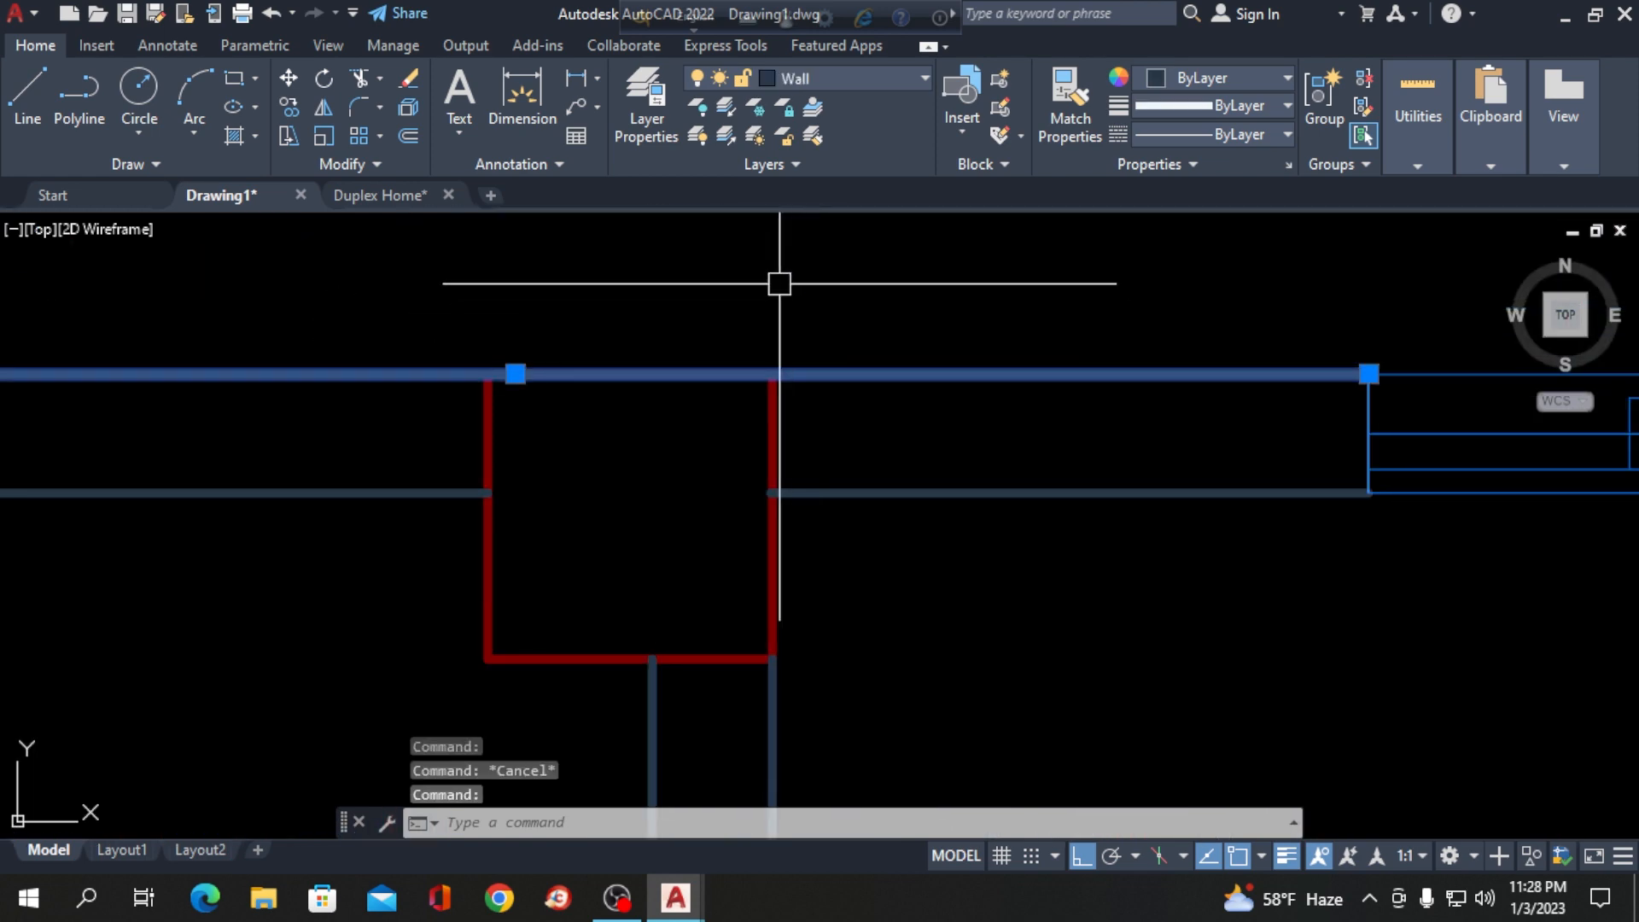
pyautogui.scroll(-4, 776, 275)
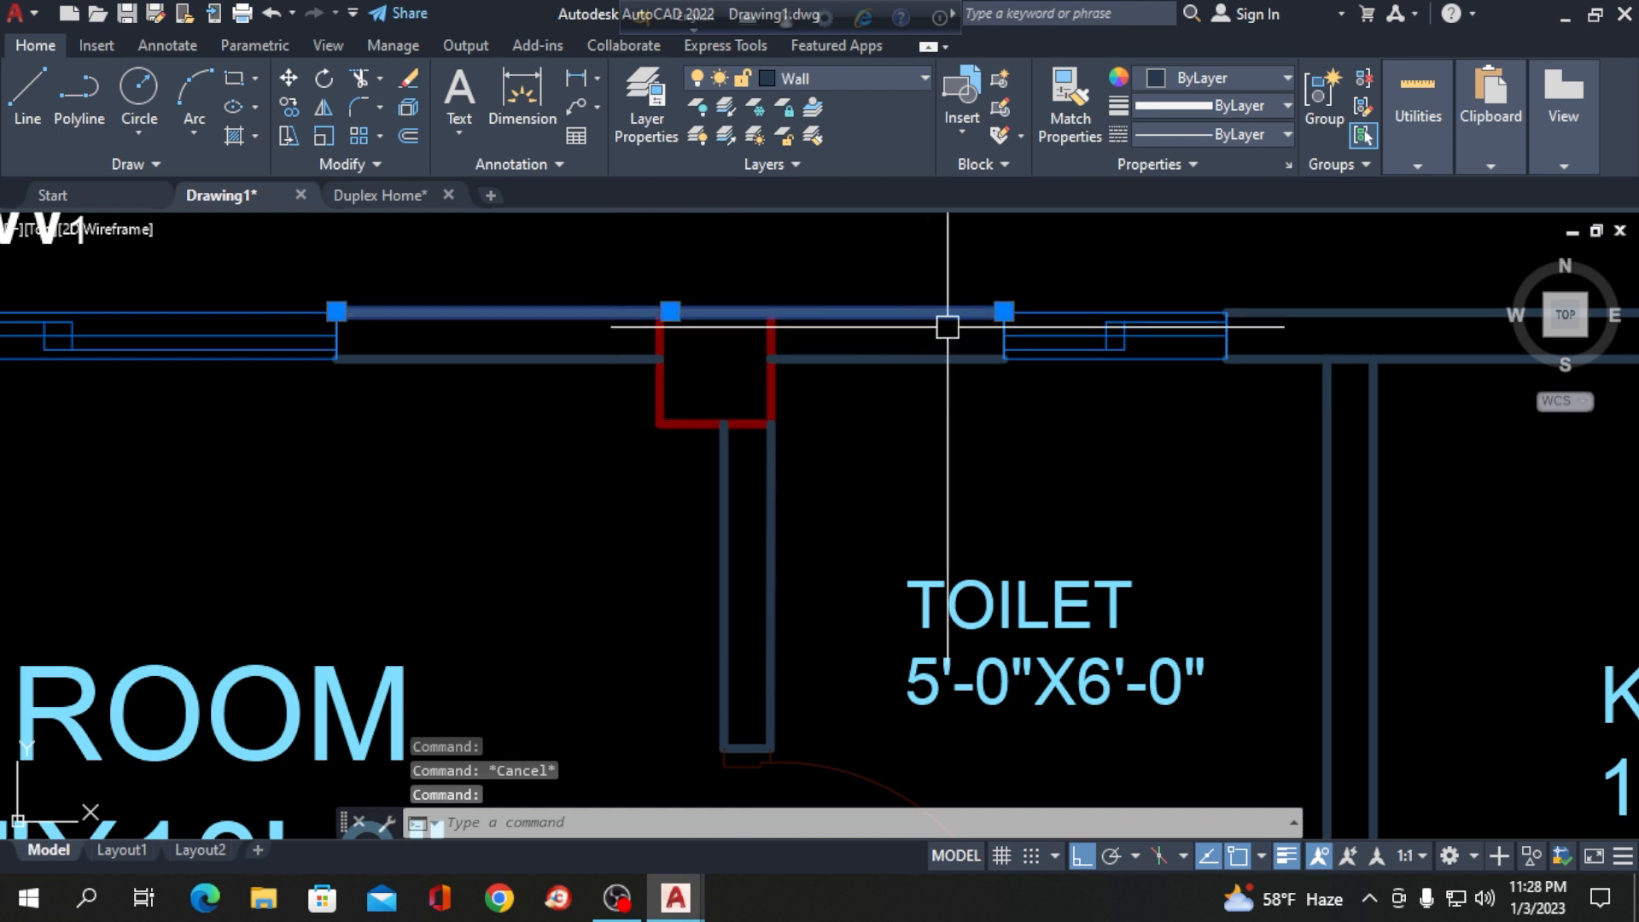
pyautogui.click(1003, 312)
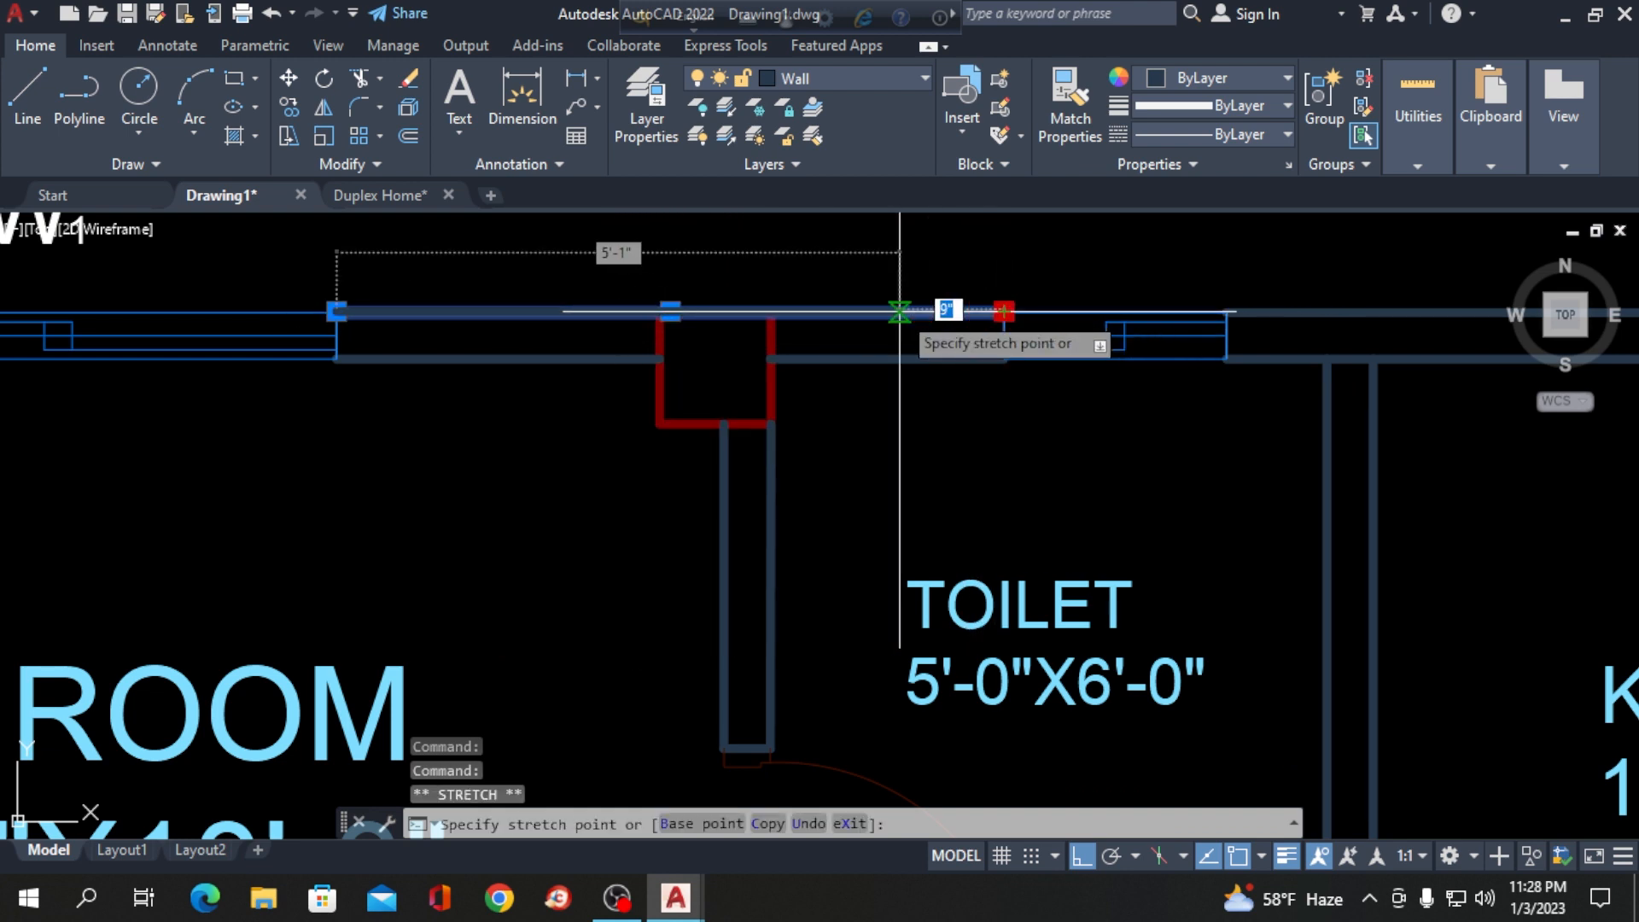
pyautogui.click(662, 311)
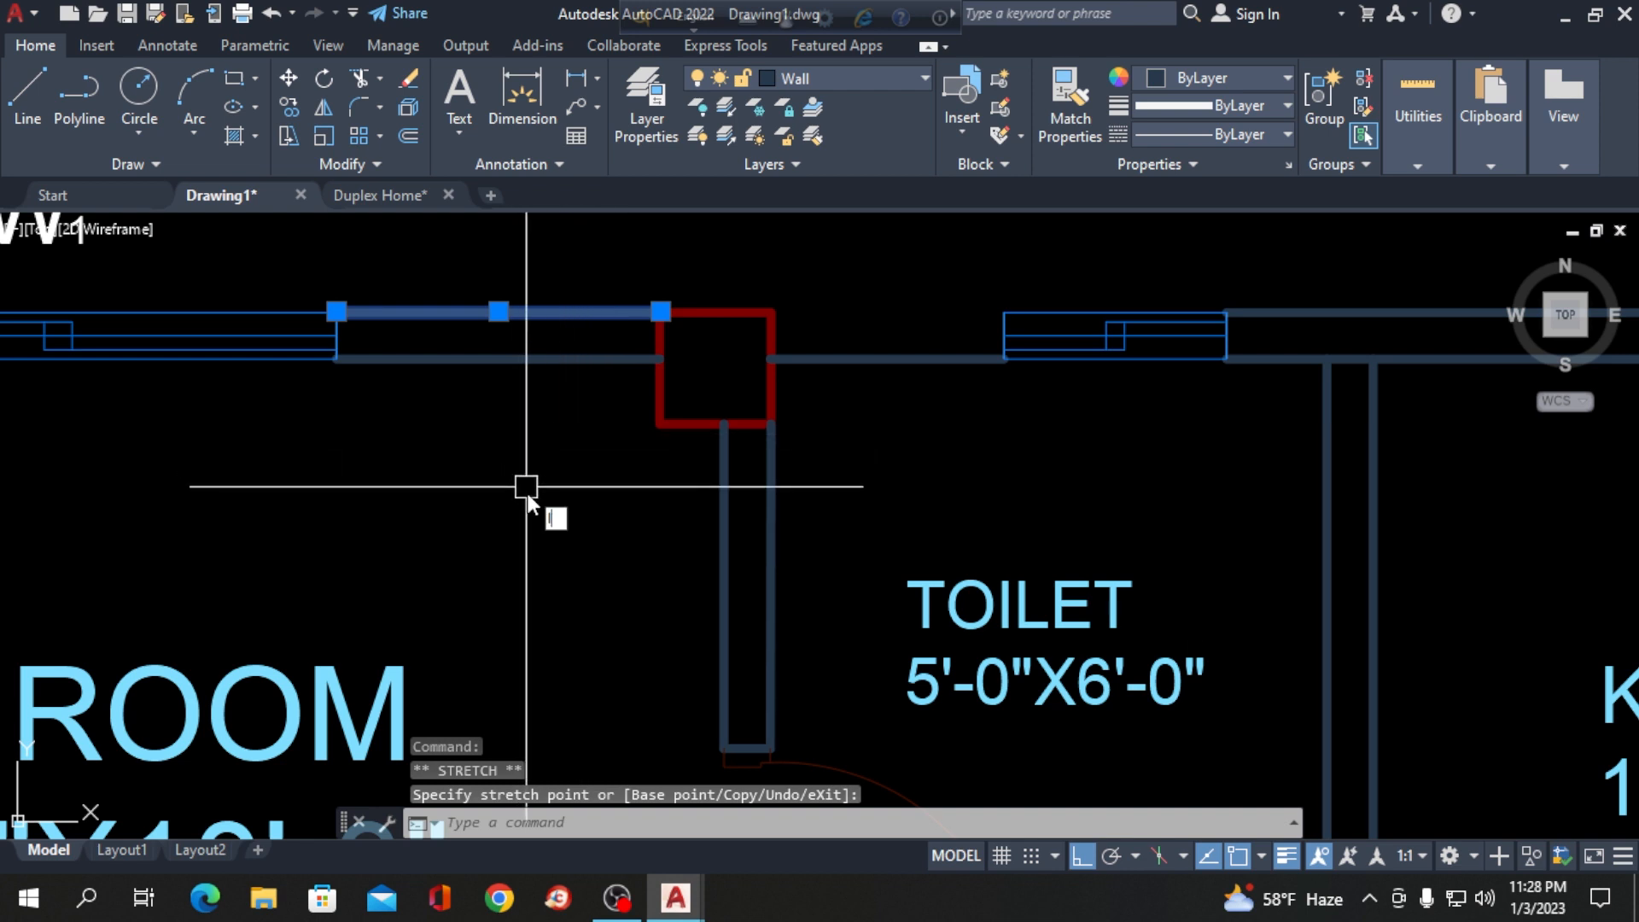
pyautogui.press('Escape')
# Draw a line from the column's upper toilet-side corner to the outer corner of the toilet window.
pyautogui.write('l')
pyautogui.press('Return')
pyautogui.click(771, 312)
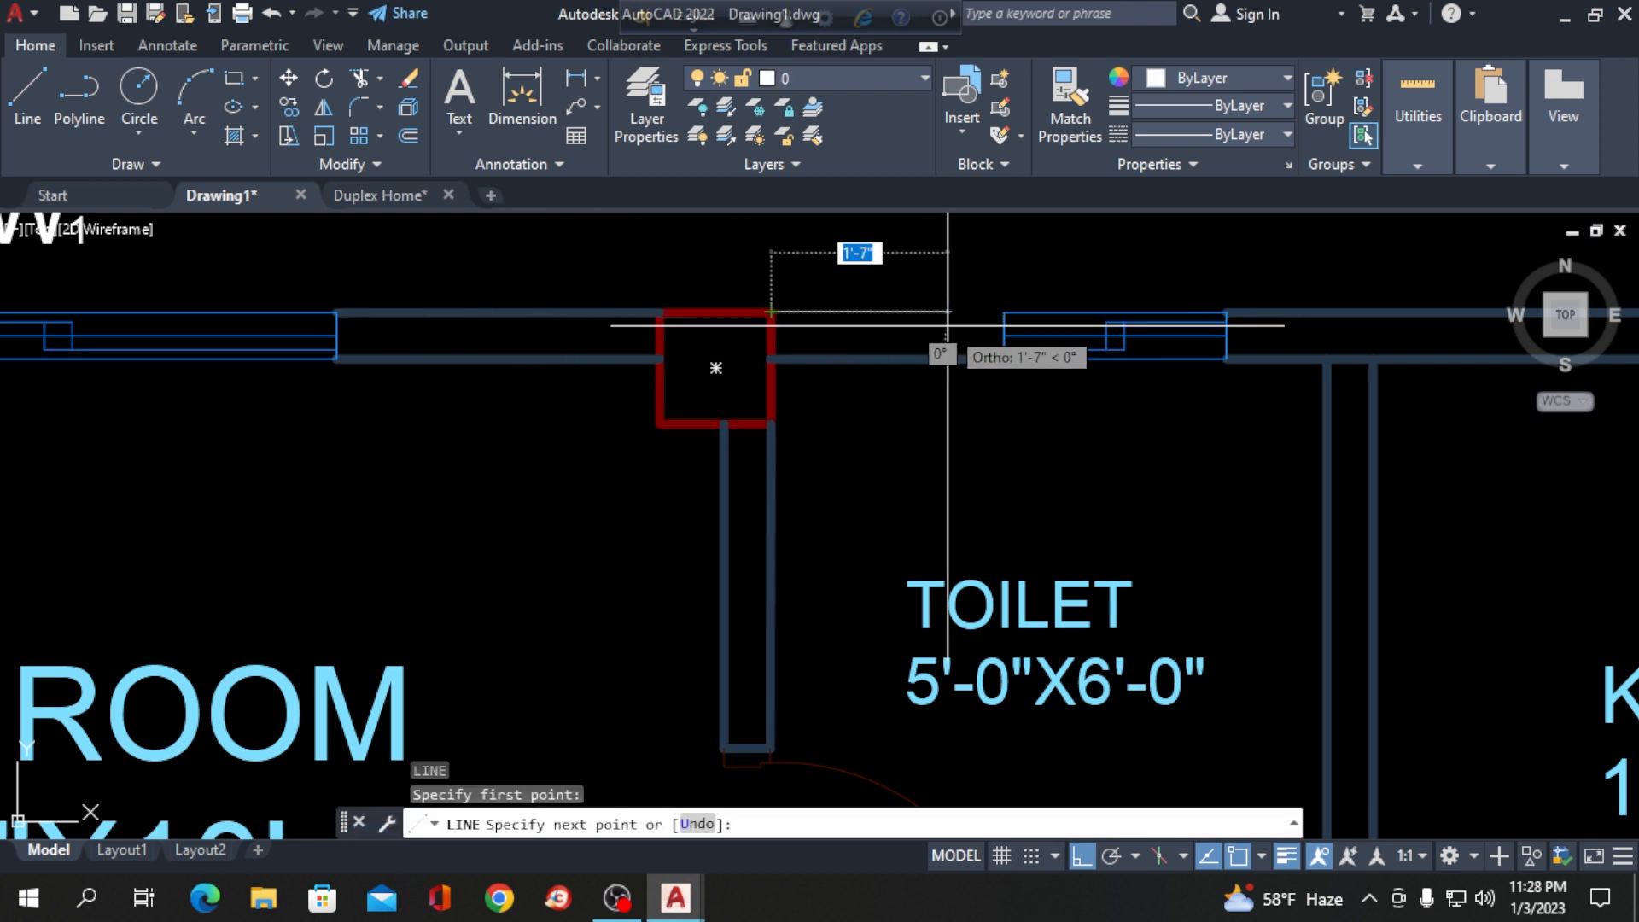
pyautogui.click(1004, 312)
pyautogui.press('Return')
# Assign the new line between the column and the toilet window to the Wall layer.
pyautogui.click(905, 312)
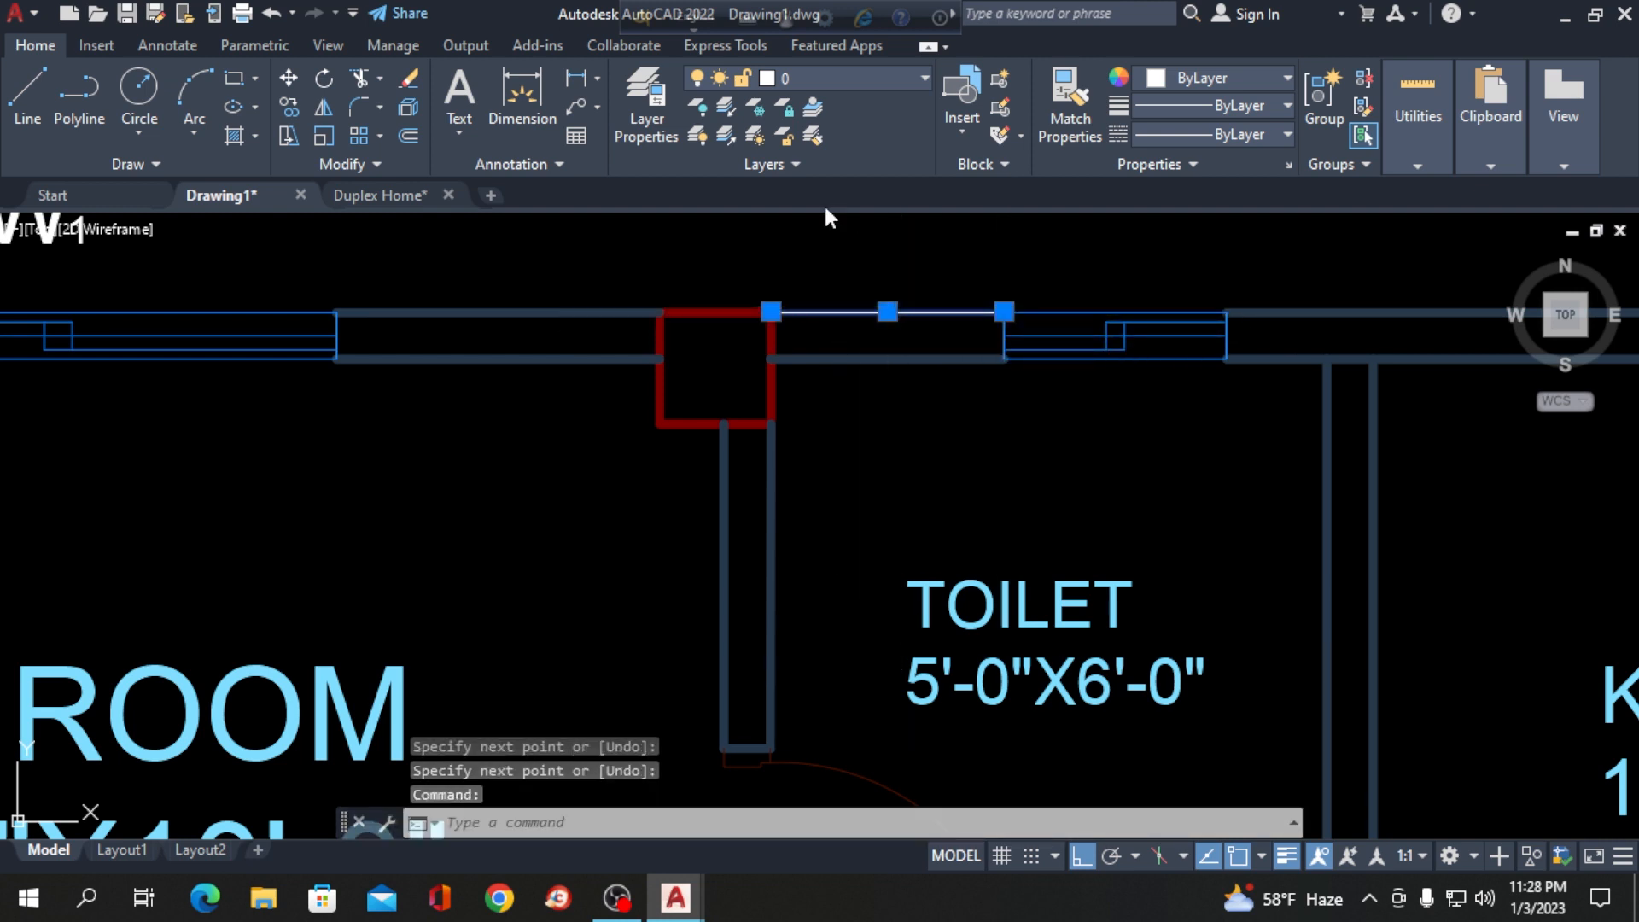
pyautogui.click(838, 78)
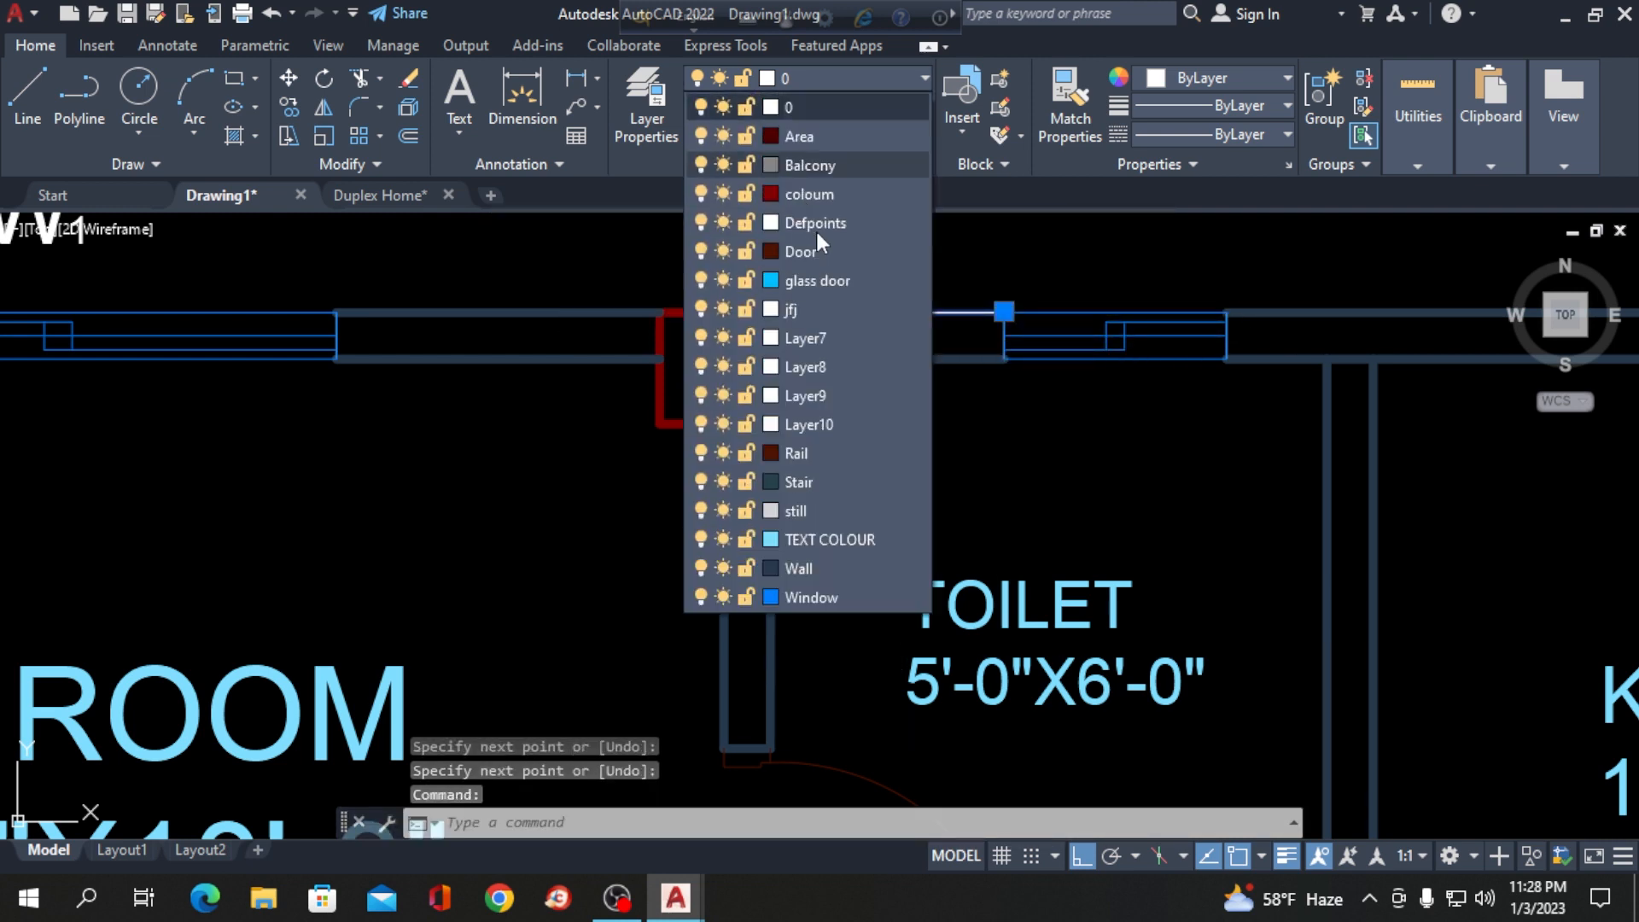
pyautogui.click(856, 569)
pyautogui.press('Escape')
# Pull the outer wall line's end at the kitchen window back to the far upper corner of the column beyond the kitchen.
pyautogui.scroll(-3, 888, 512)
pyautogui.scroll(2, 827, 370)
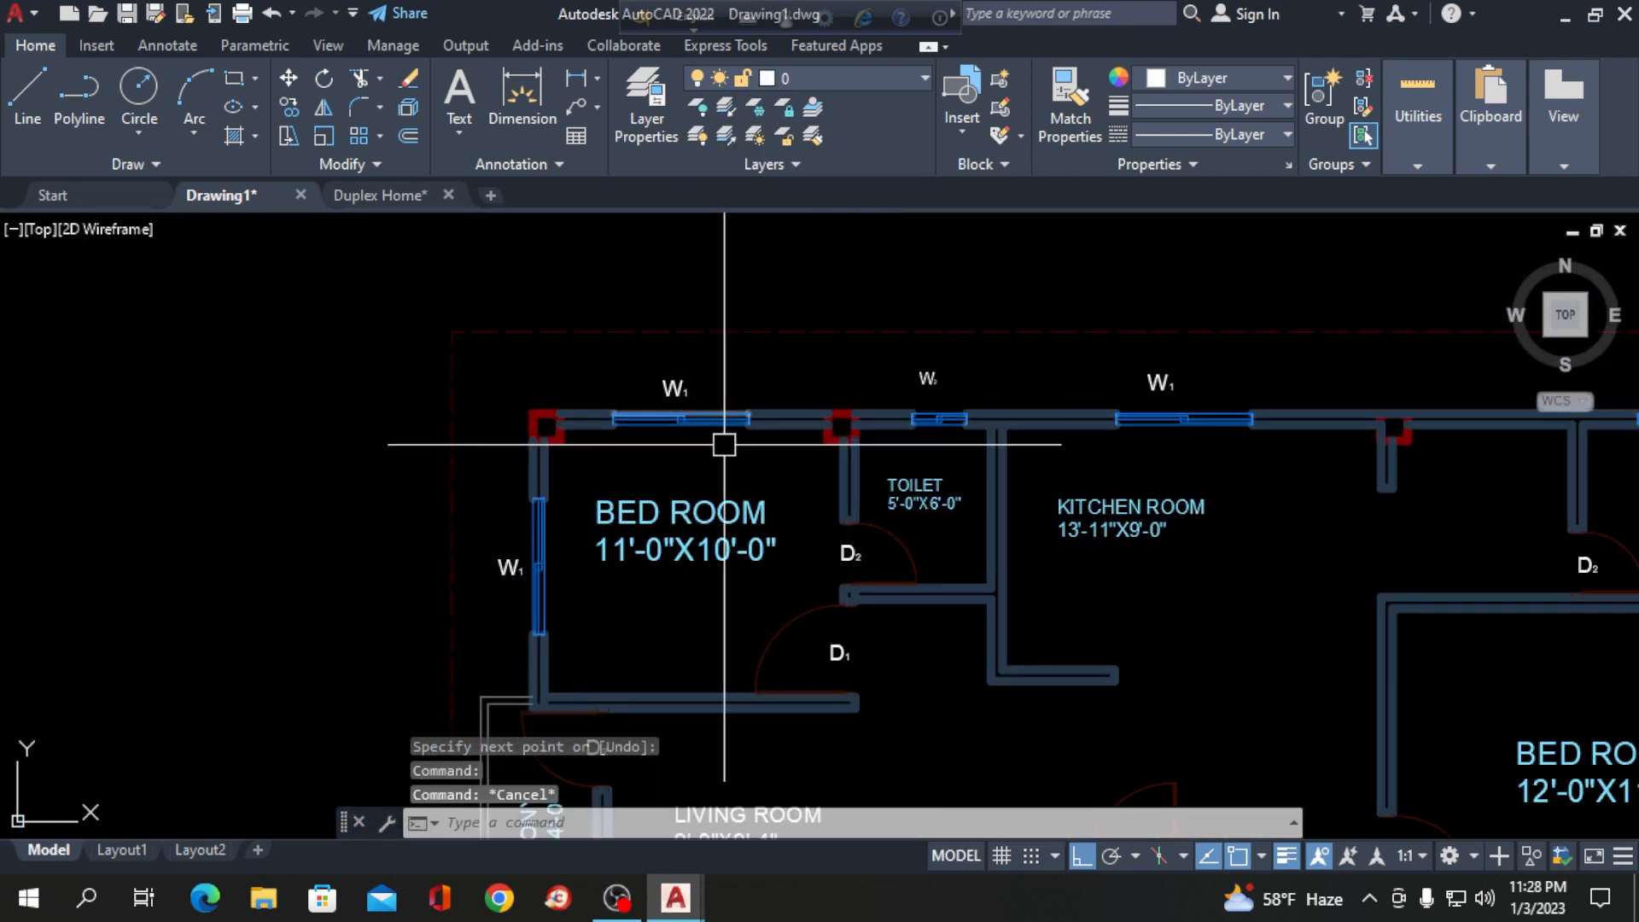
pyautogui.scroll(2, 552, 370)
pyautogui.scroll(-4, 549, 359)
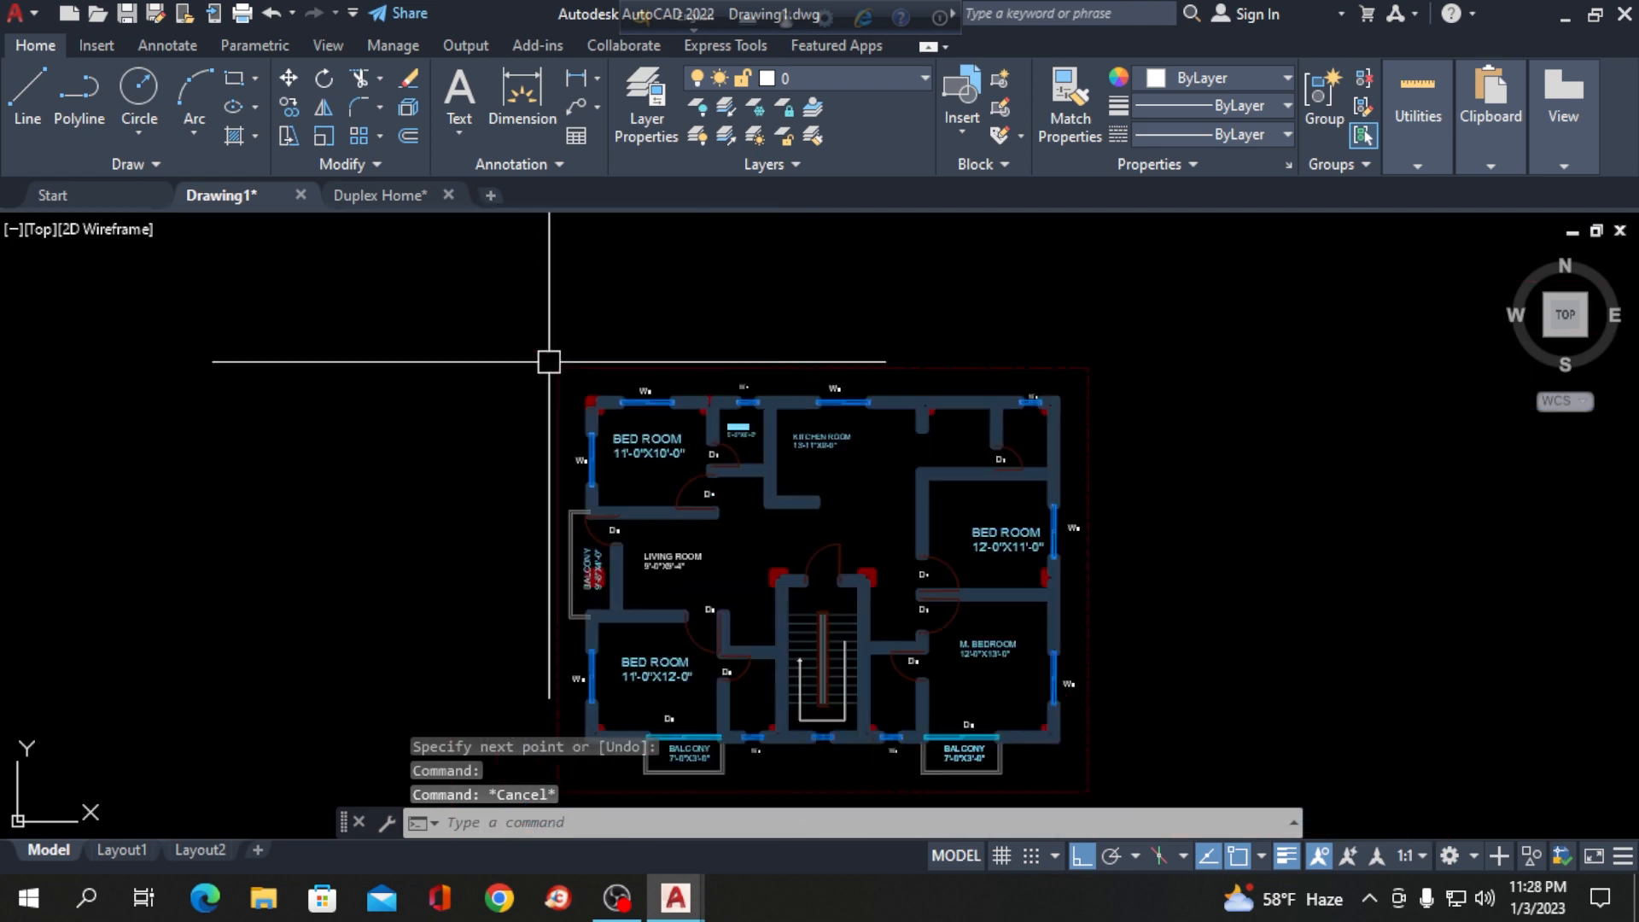
pyautogui.scroll(5, 929, 402)
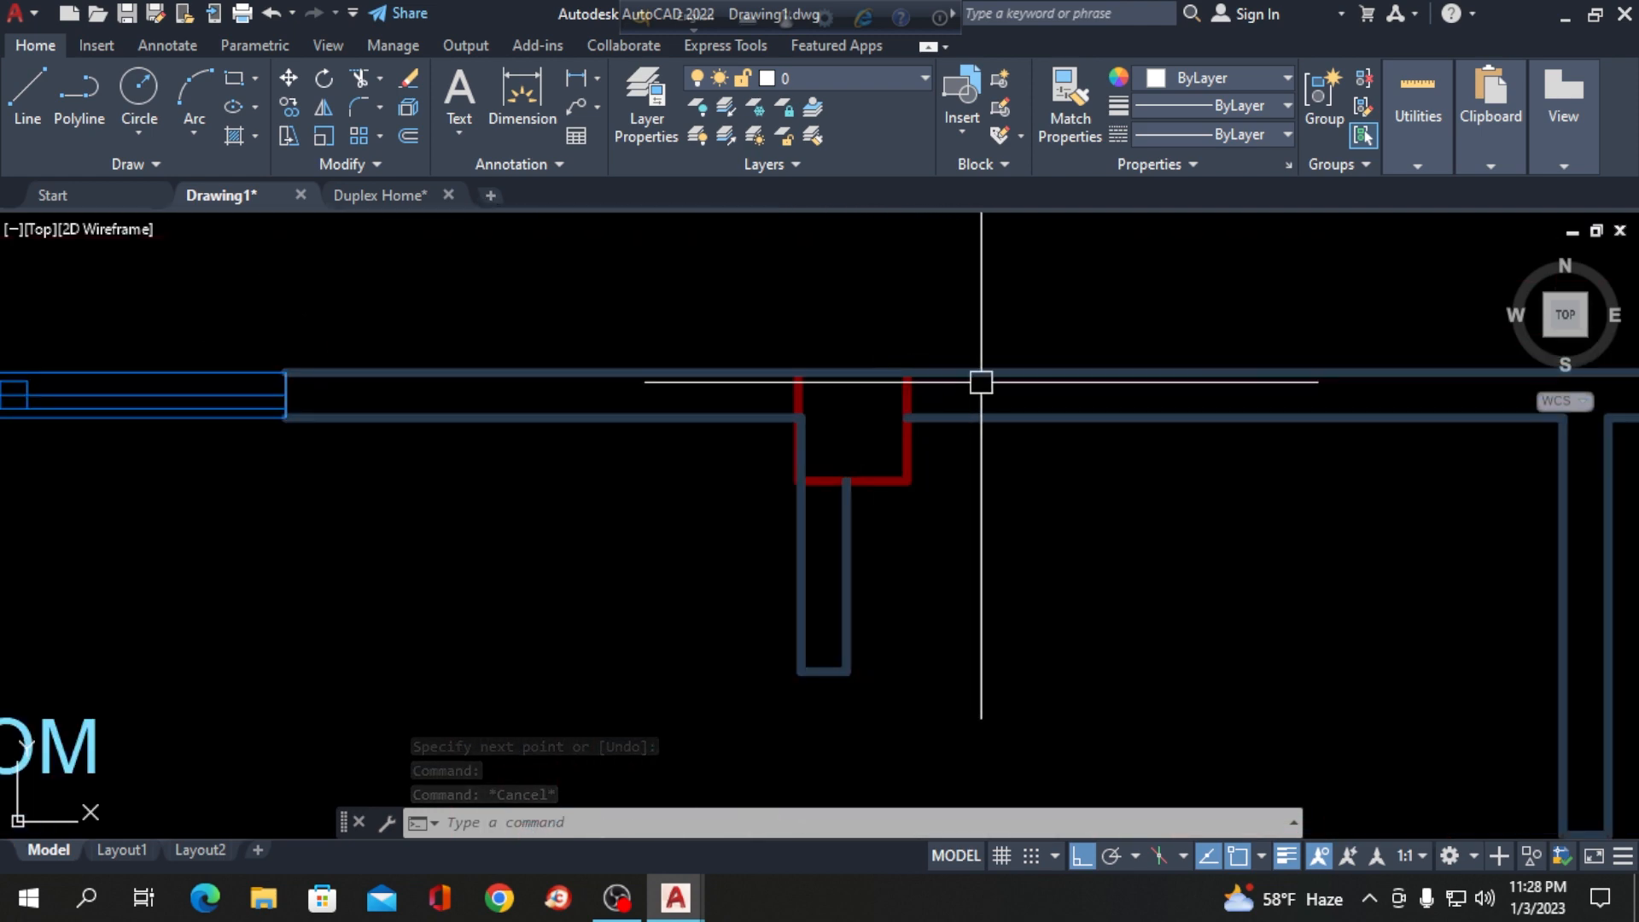
pyautogui.click(567, 372)
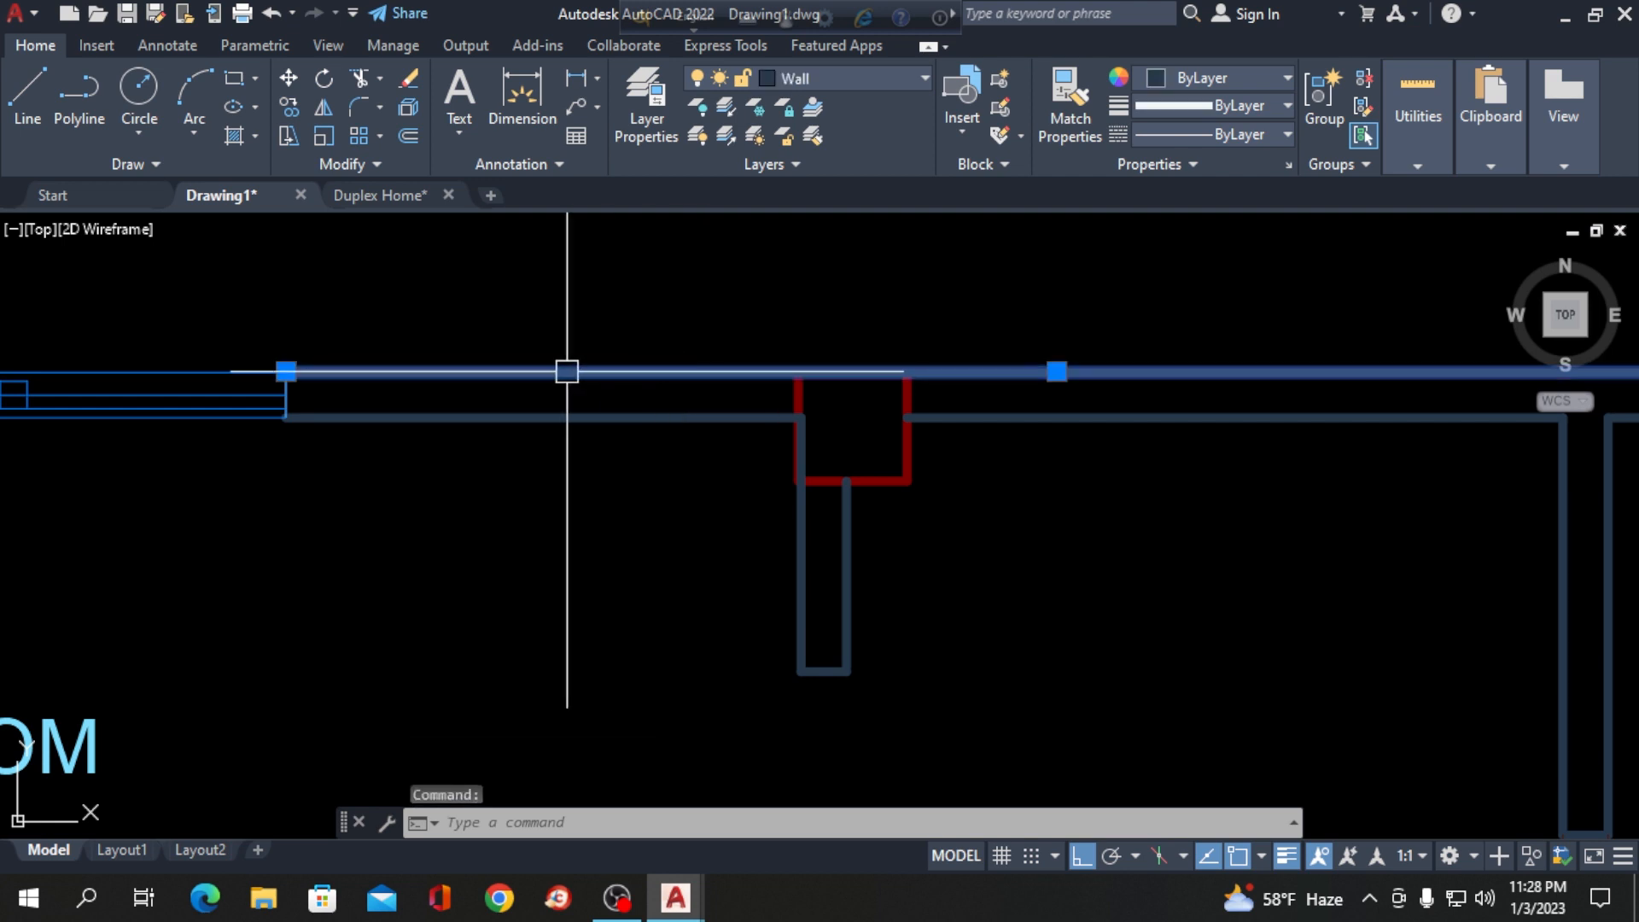
pyautogui.click(286, 371)
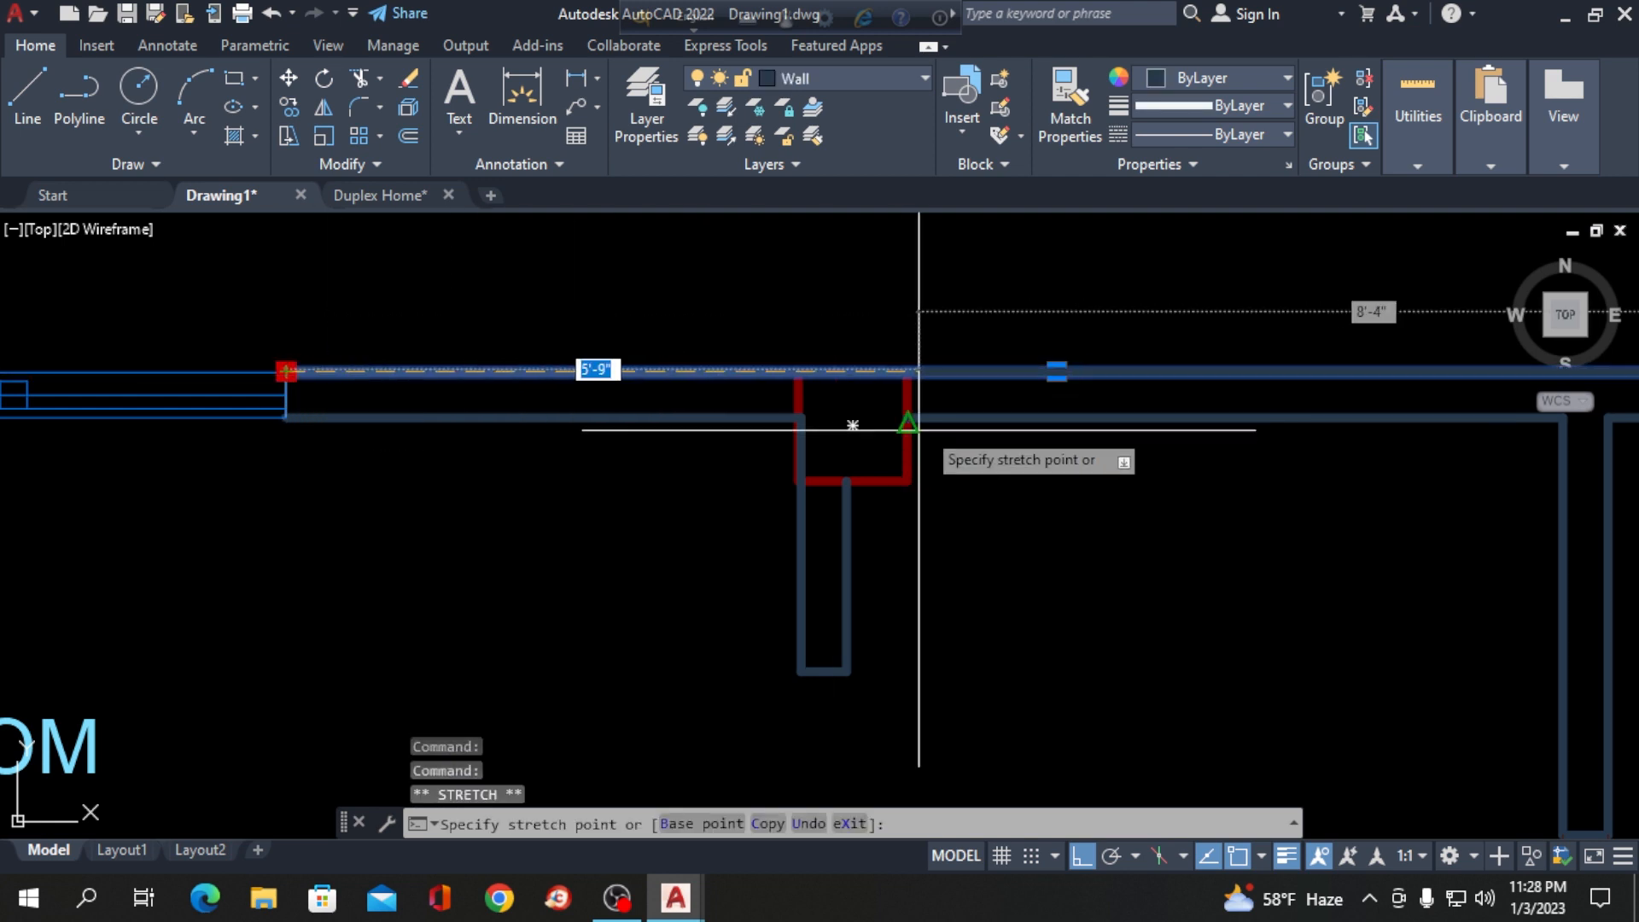
pyautogui.click(906, 371)
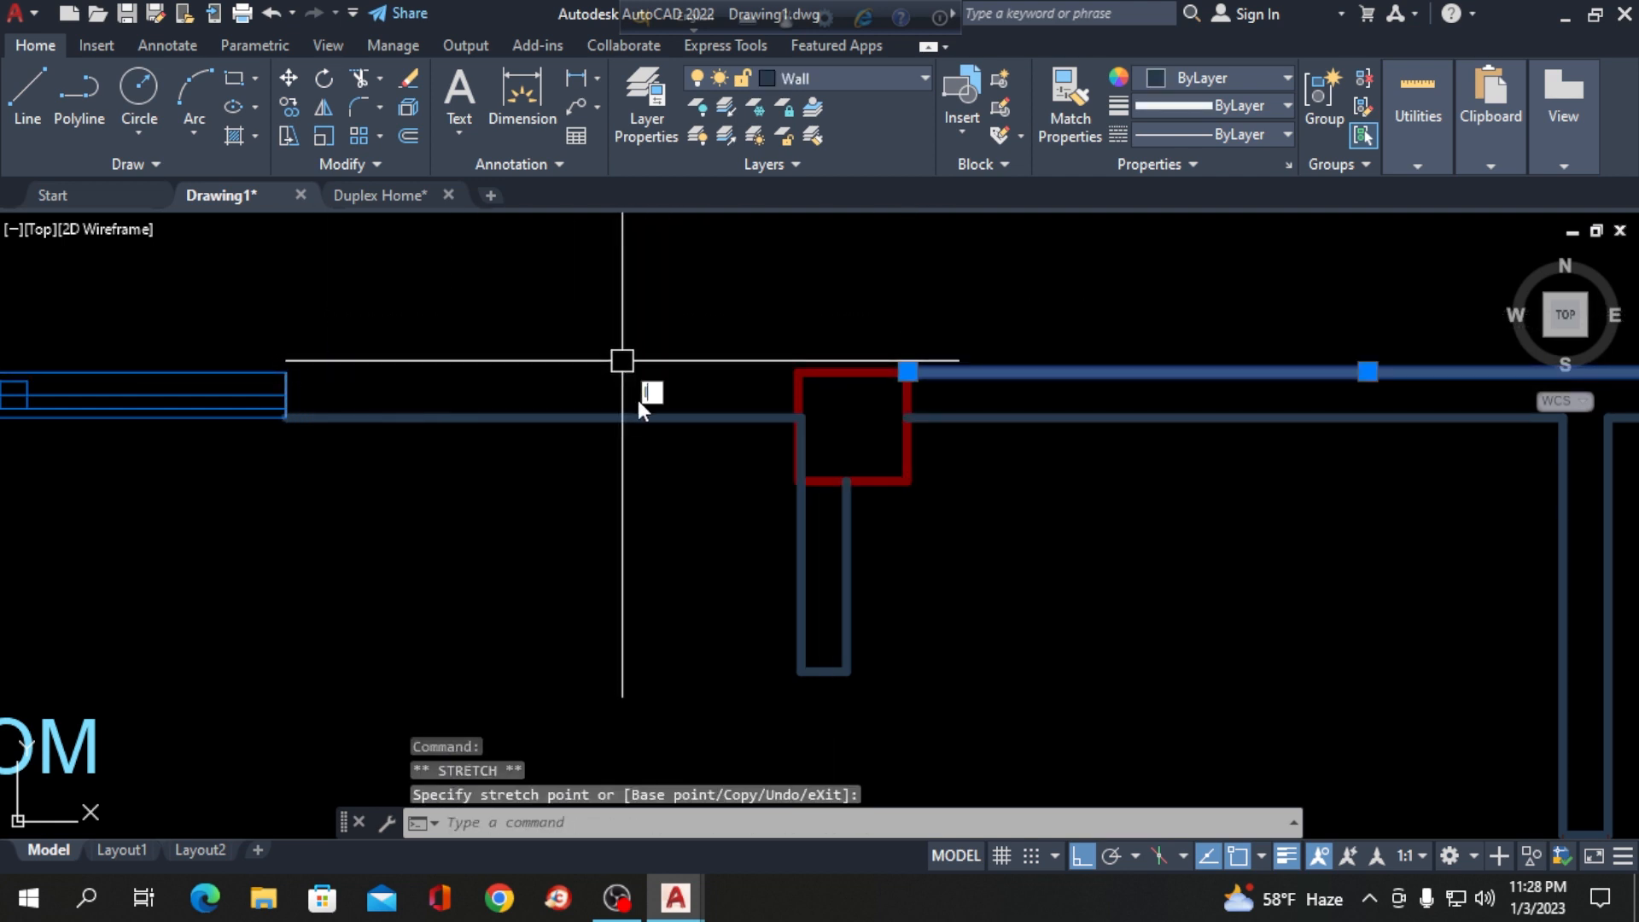
# Draw a line from that column's upper kitchen-side corner to the outer corner of the kitchen window.
pyautogui.write('l')
pyautogui.press('space')
pyautogui.click(797, 371)
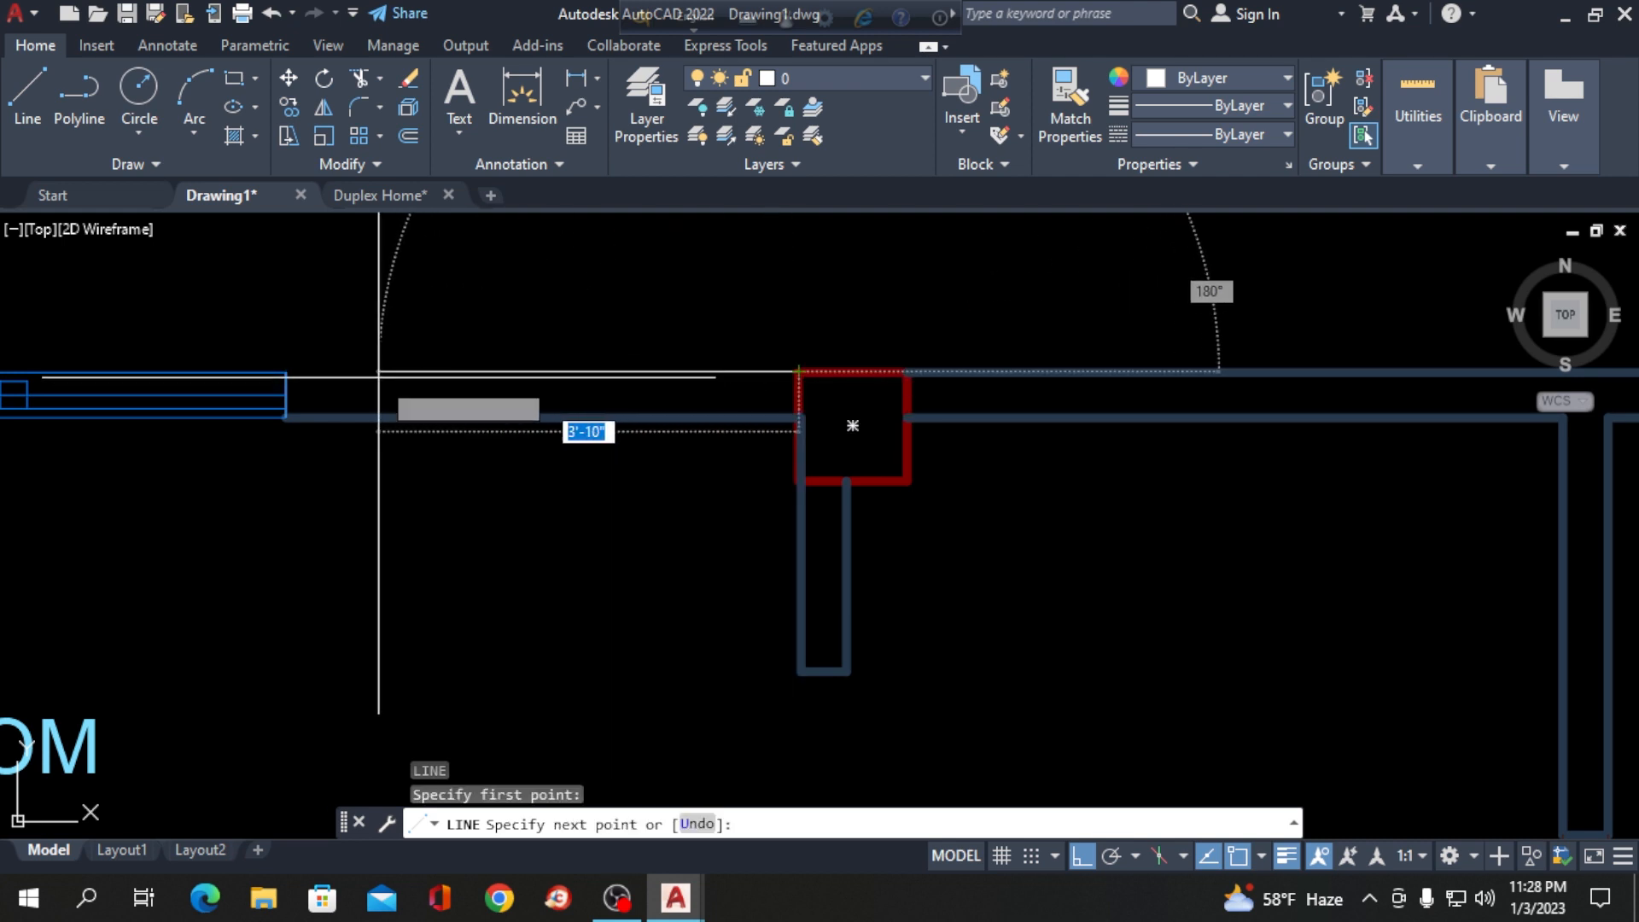
pyautogui.click(286, 372)
pyautogui.press('space')
# Assign the new line between the kitchen window and the column to the Wall layer.
pyautogui.click(424, 373)
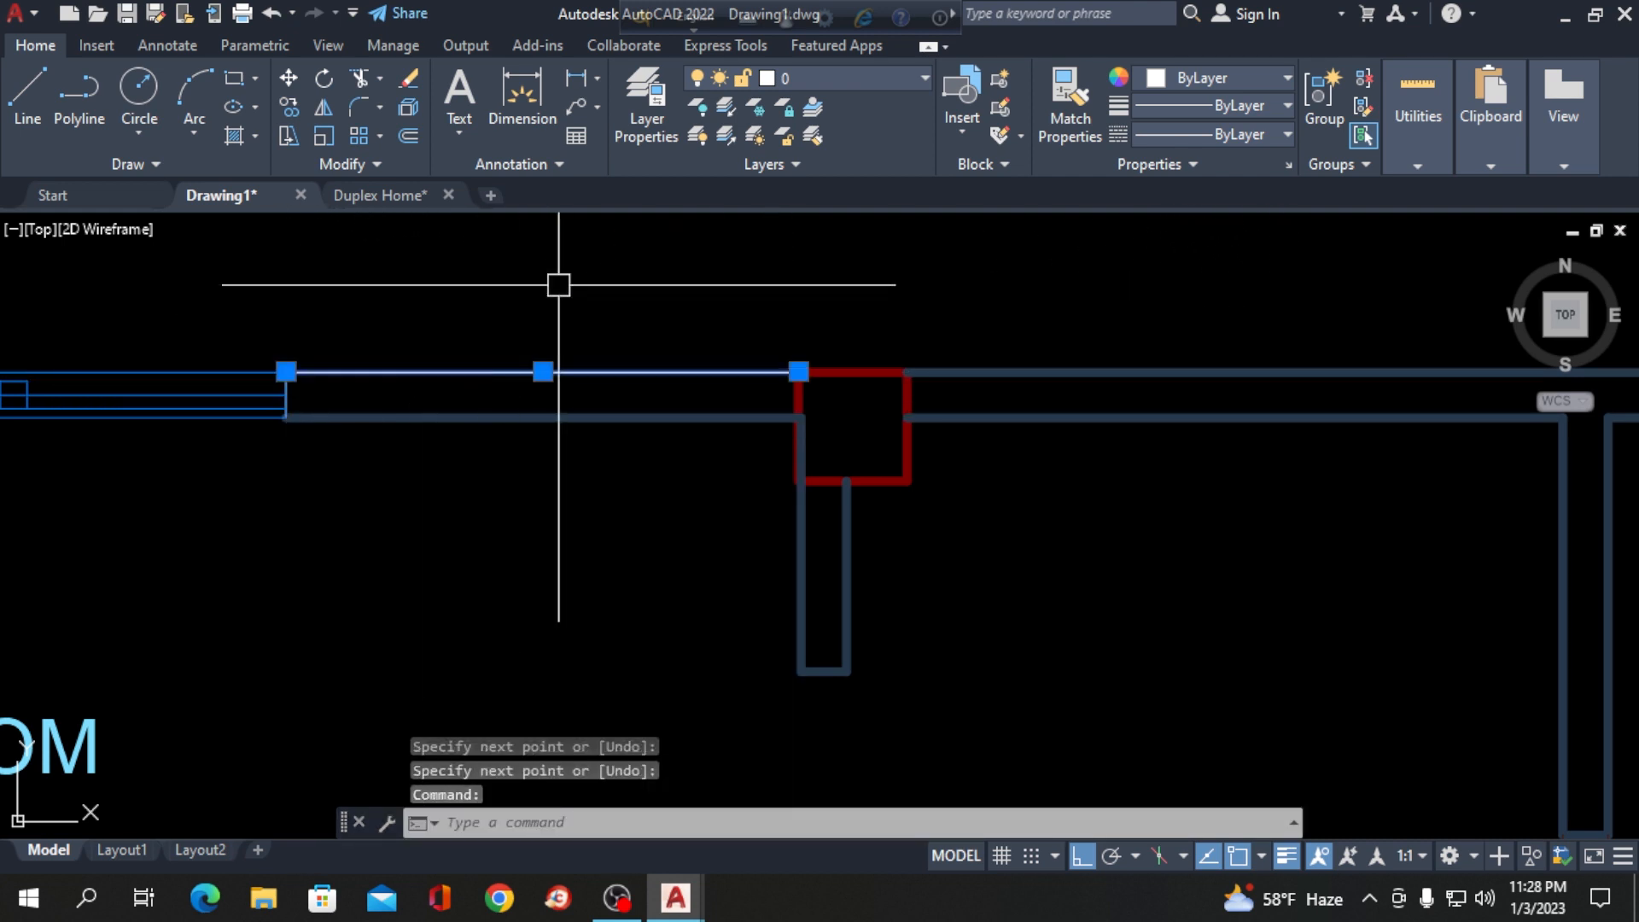
pyautogui.click(845, 81)
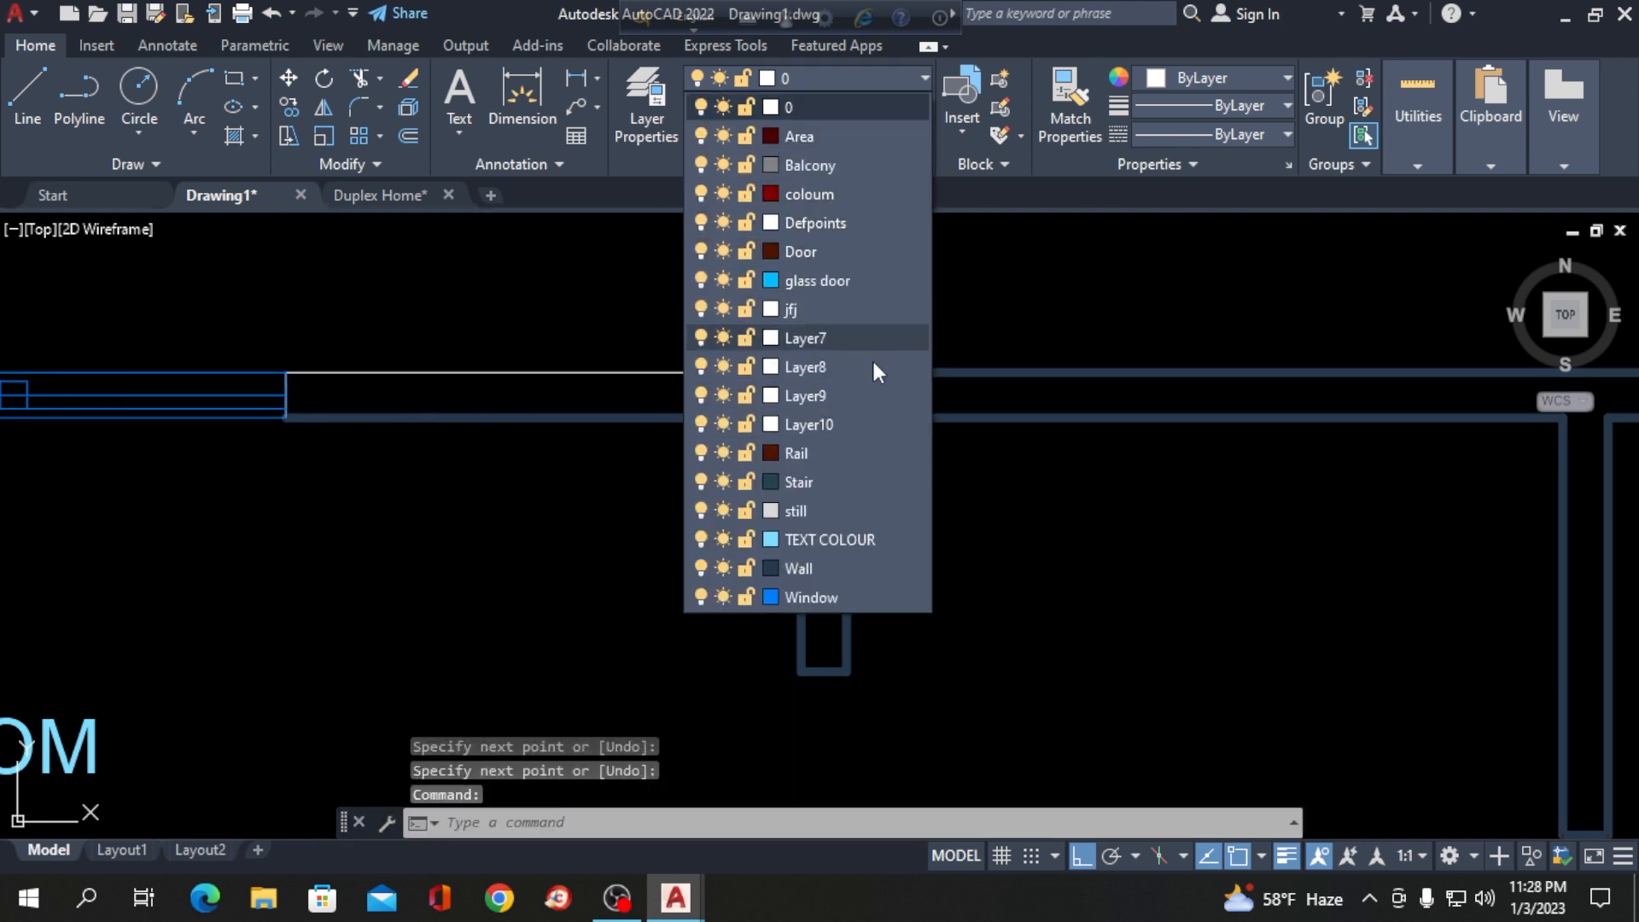
pyautogui.click(859, 565)
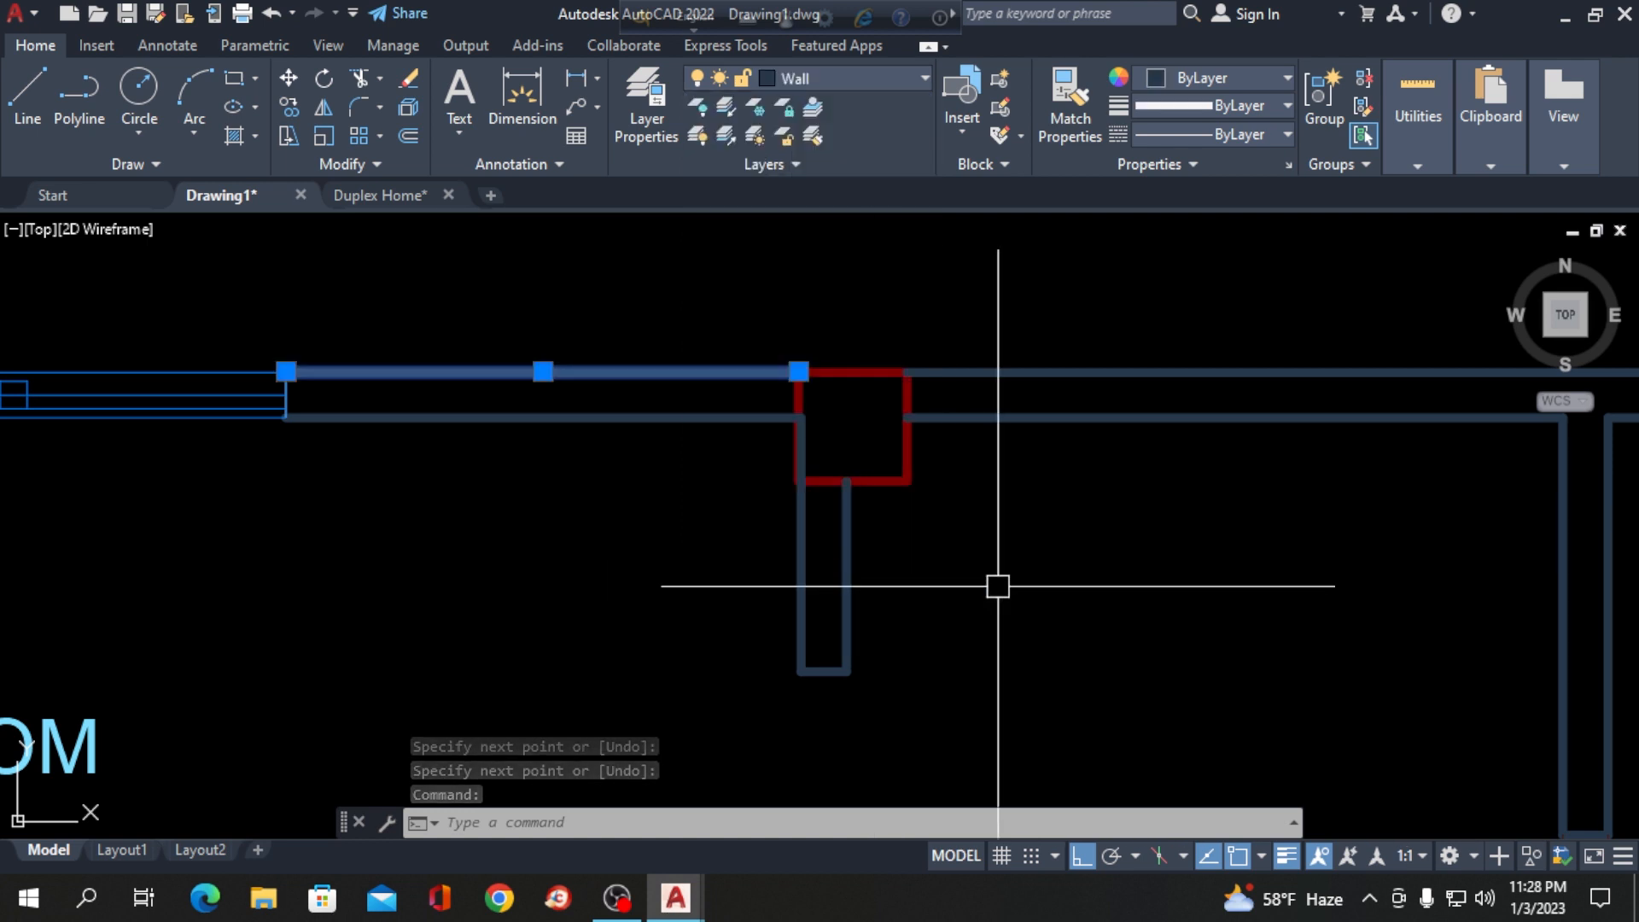
pyautogui.press('Escape')
# Shorten the kitchen-side line of the short wall stub so it starts at the column's lower corner.
pyautogui.scroll(-4, 488, 309)
pyautogui.scroll(4, 598, 440)
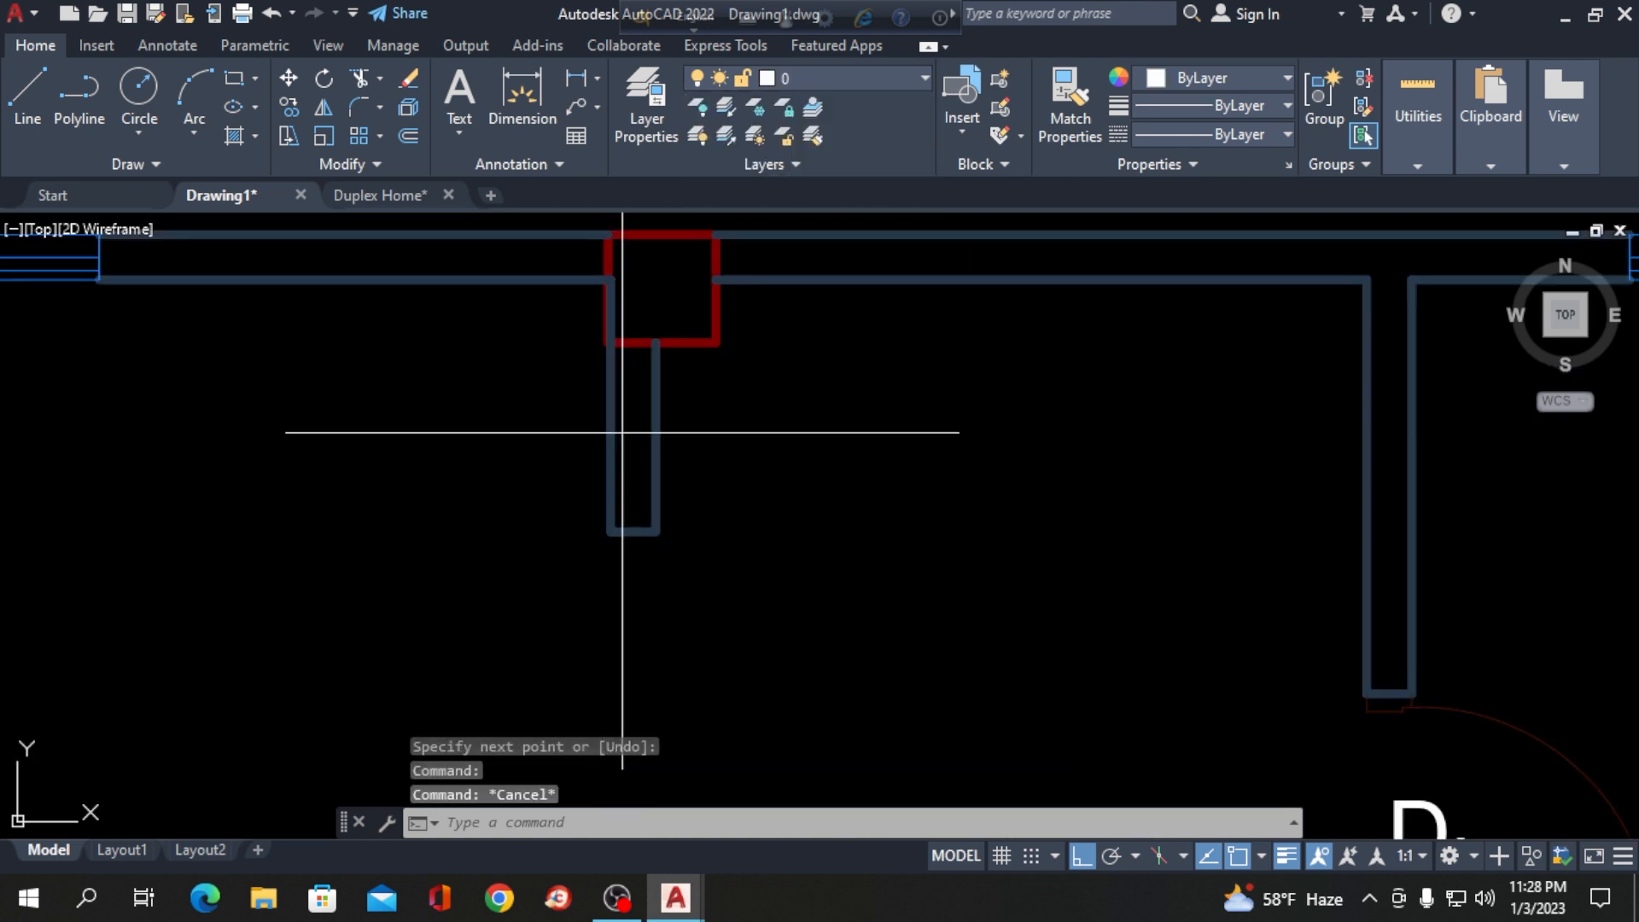
pyautogui.click(621, 431)
pyautogui.press('Escape')
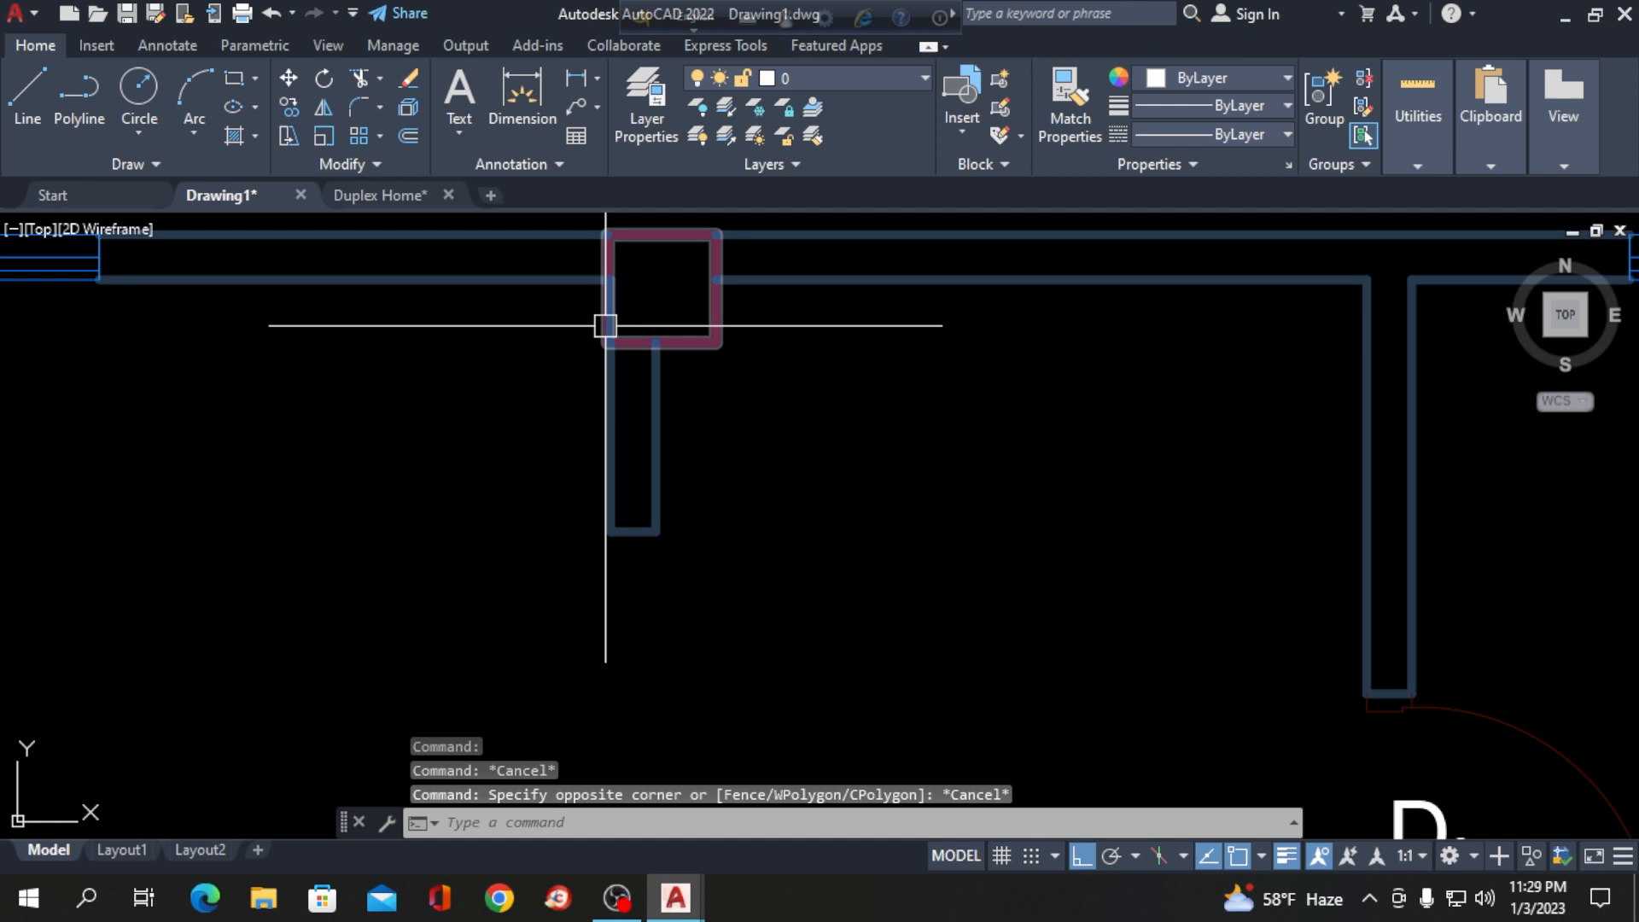
pyautogui.click(609, 403)
pyautogui.click(611, 278)
pyautogui.click(608, 342)
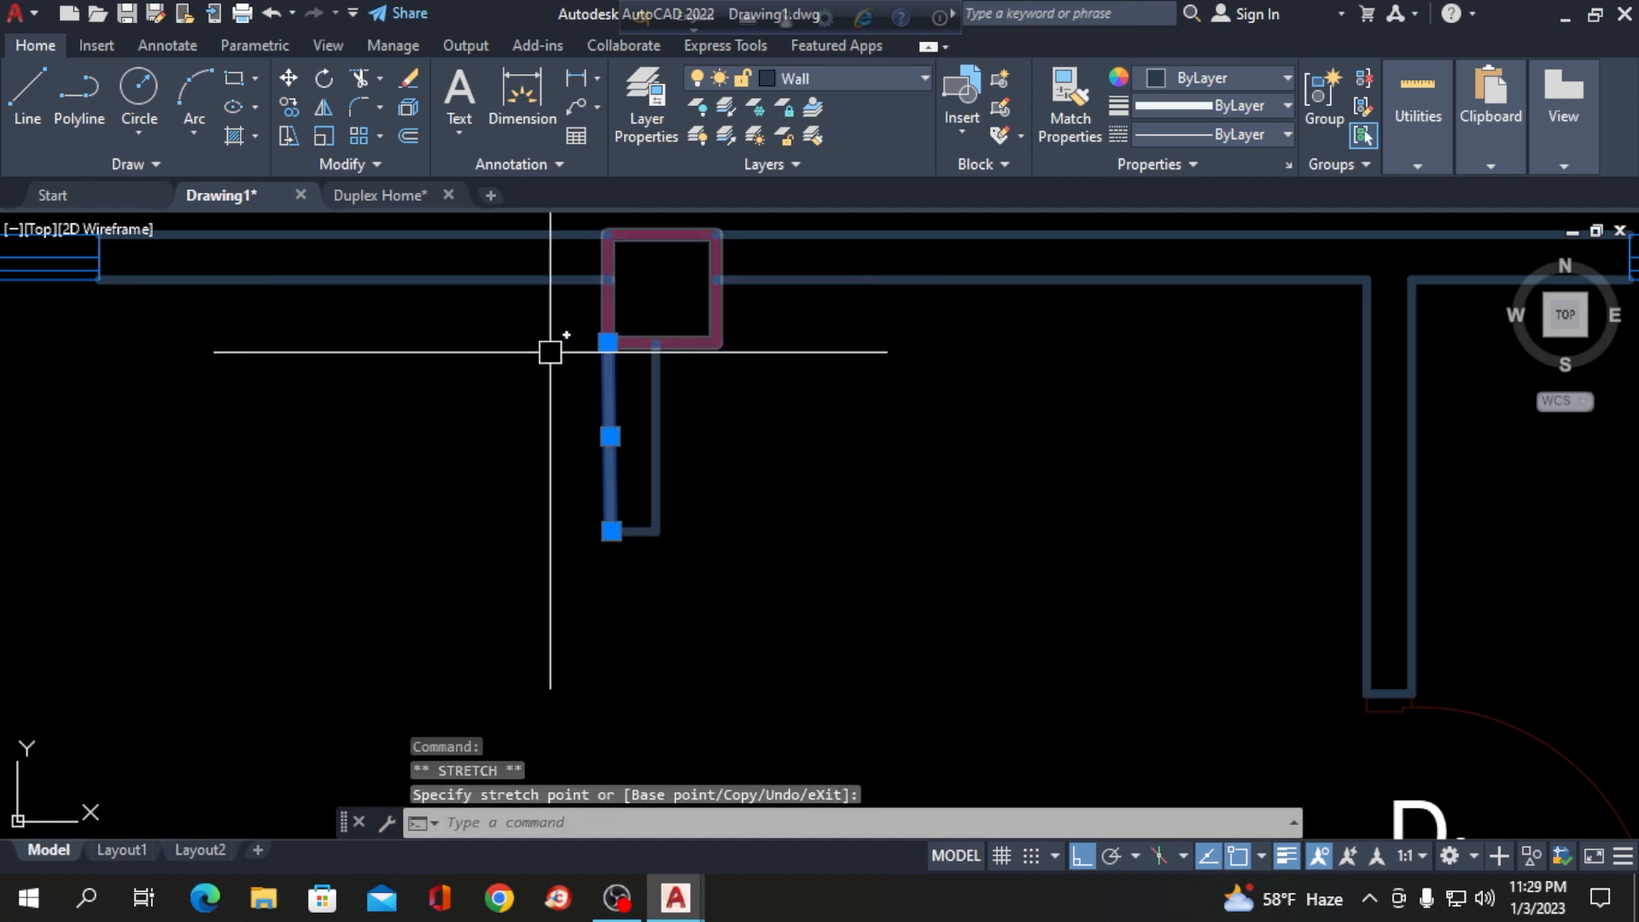
pyautogui.press('Escape')
# Shorten the outer side wall line at the upper corner by window W2 so it starts at the column's lower outer corner.
pyautogui.scroll(-5, 649, 228)
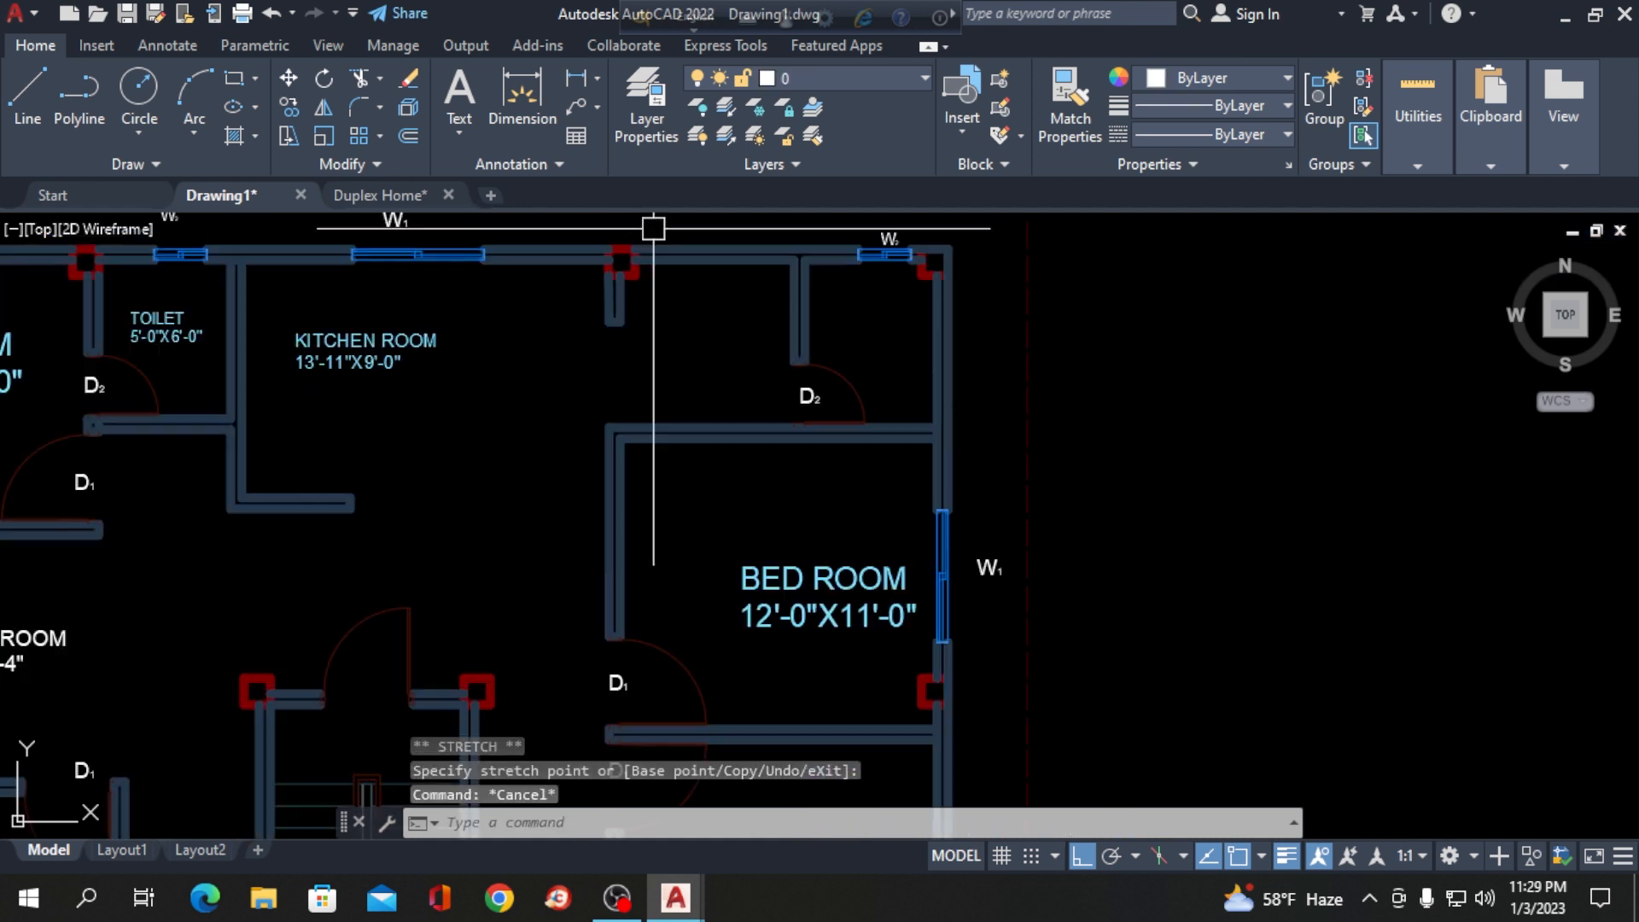
pyautogui.scroll(6, 824, 242)
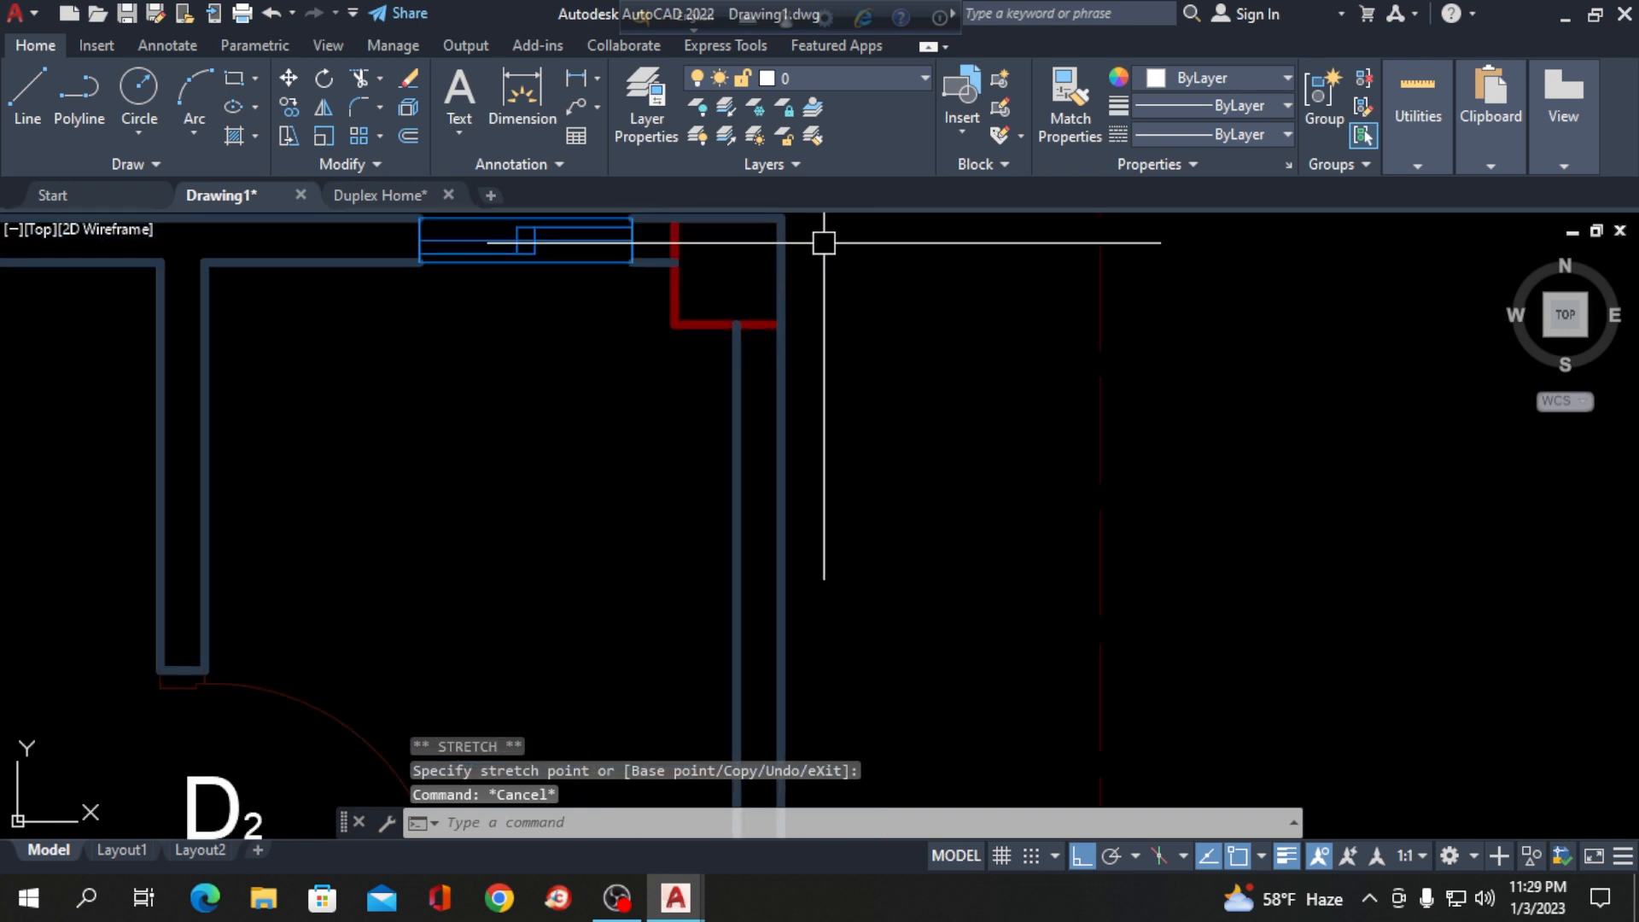
pyautogui.scroll(-2, 738, 254)
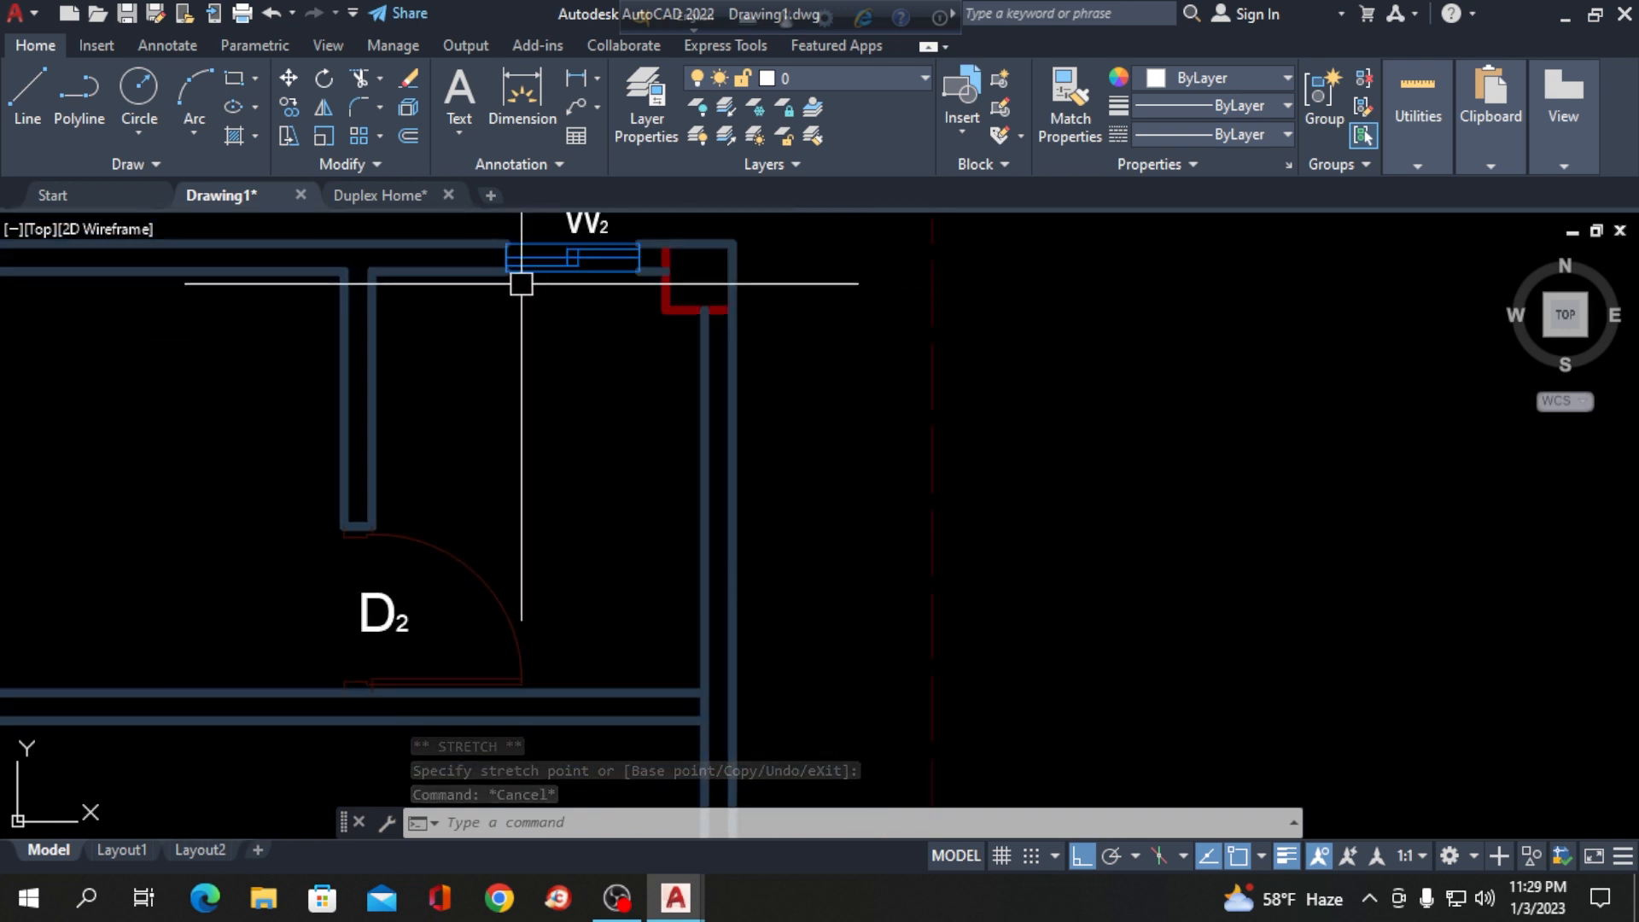
pyautogui.scroll(4, 743, 282)
pyautogui.scroll(-4, 564, 318)
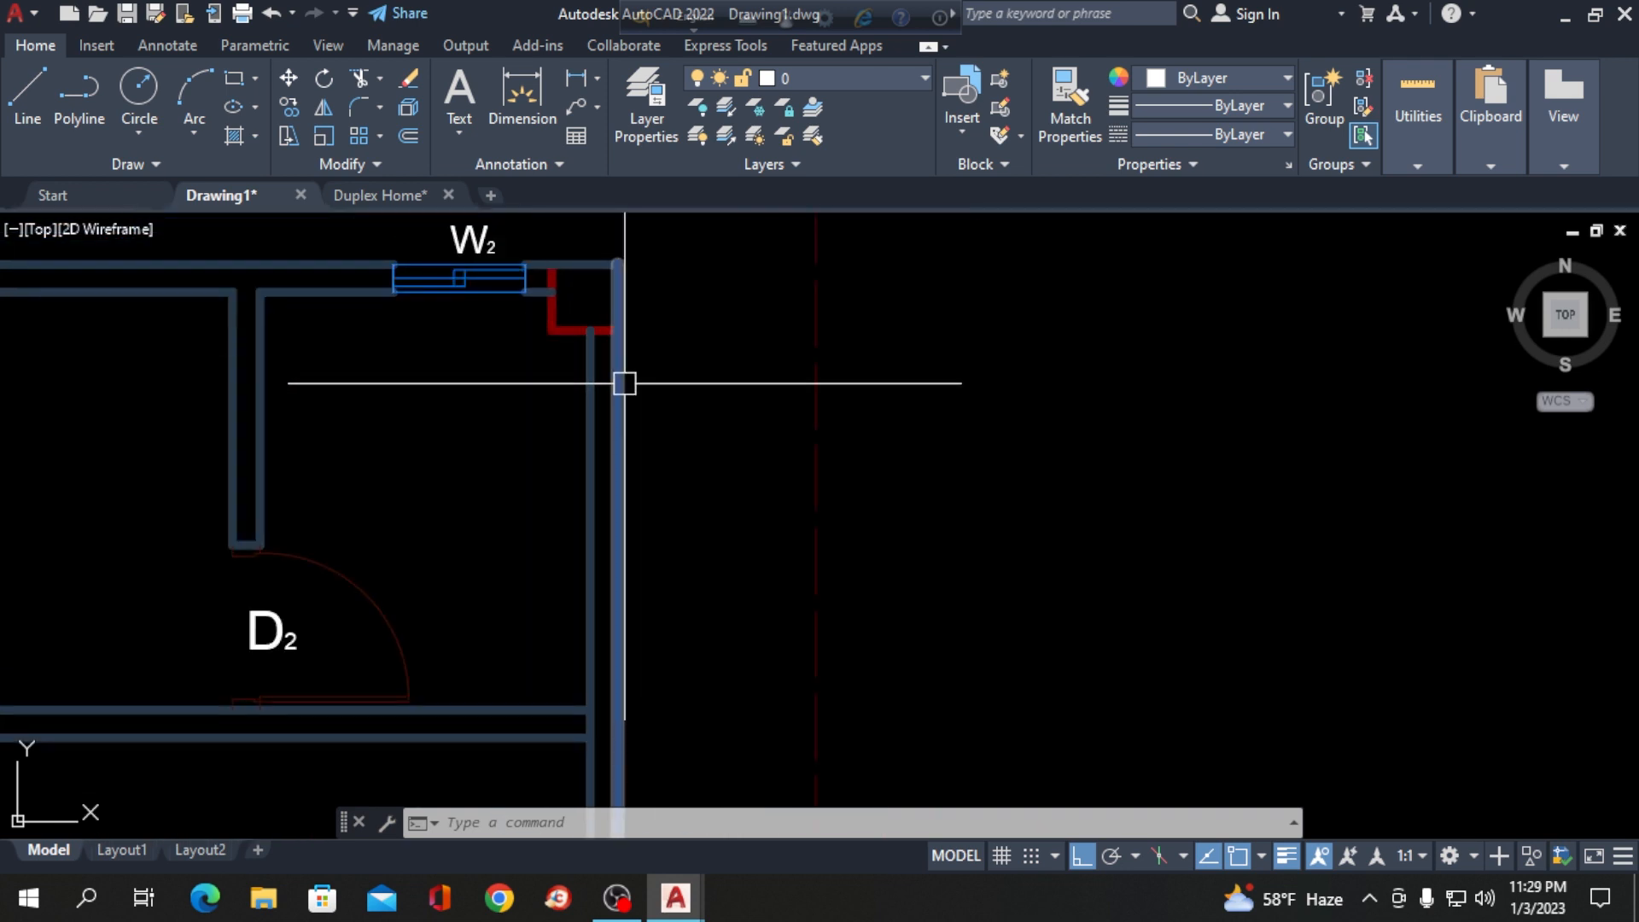
pyautogui.click(618, 263)
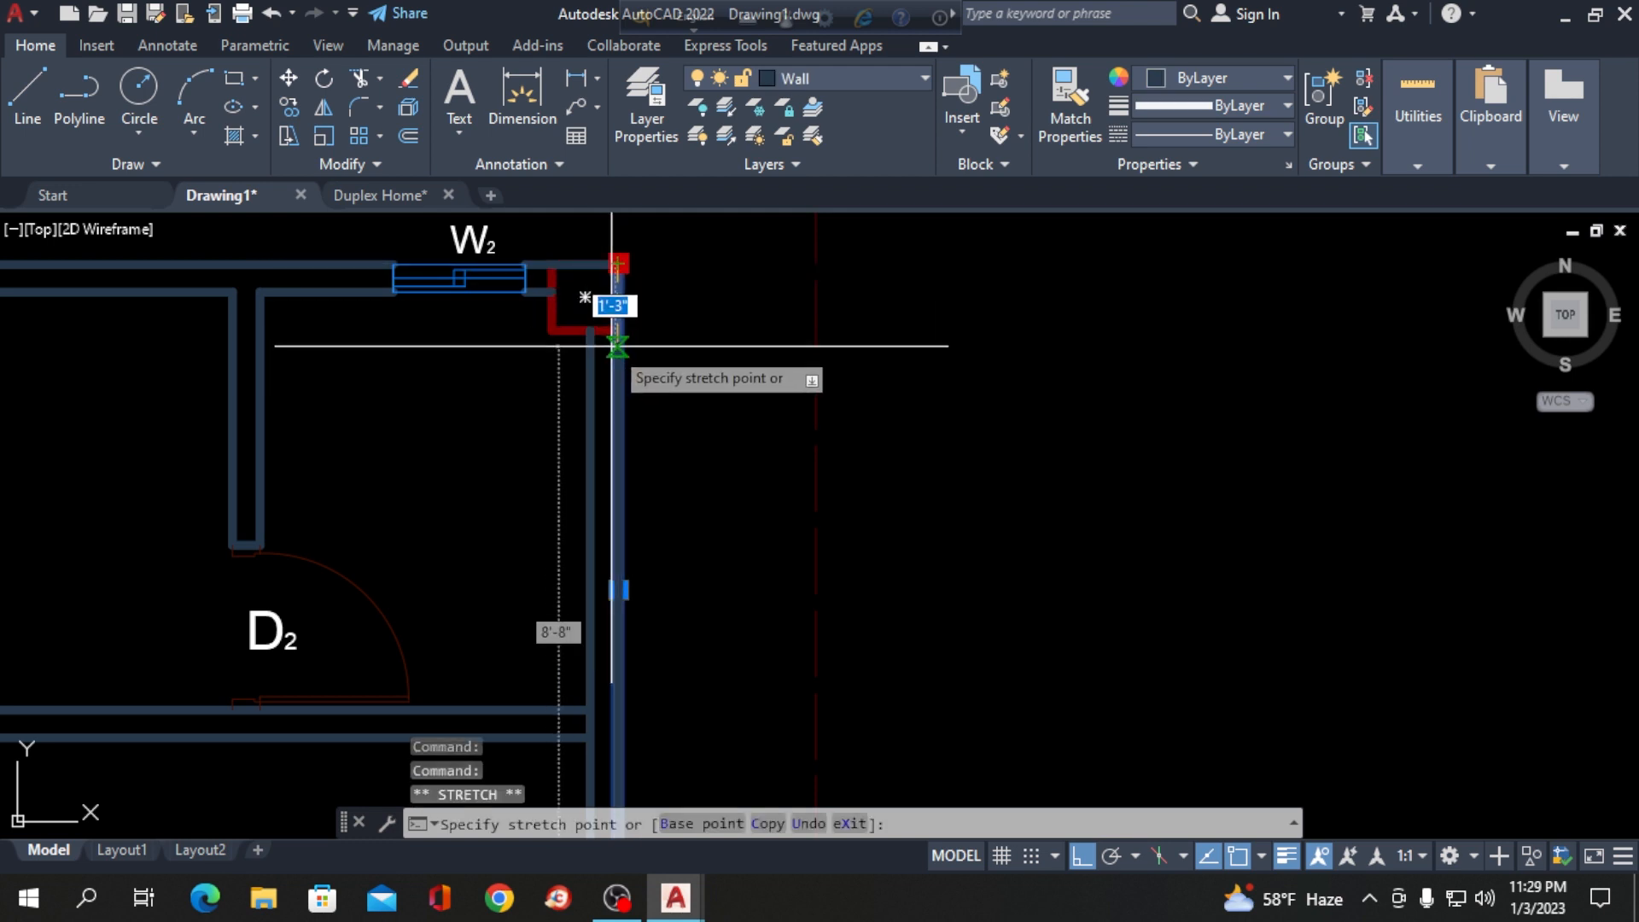
pyautogui.click(618, 329)
pyautogui.press('Escape')
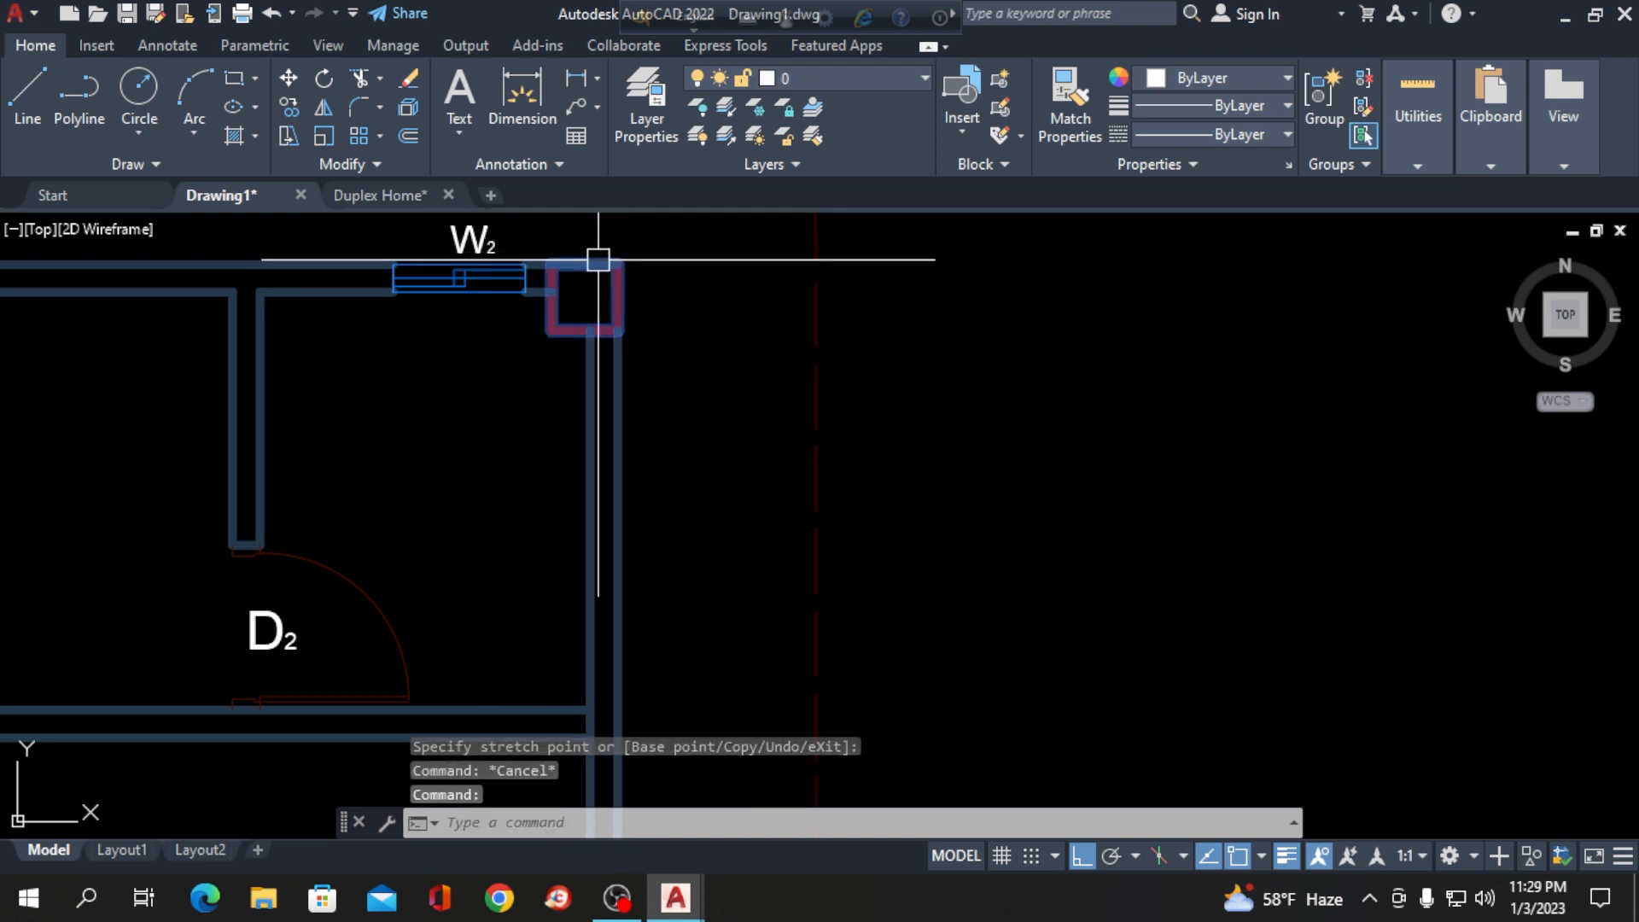
# Pull the upper outer wall line's end beside window W2 back to the window-side corner of the corner column.
pyautogui.press('Escape')
pyautogui.press('Escape')
pyautogui.scroll(5, 551, 262)
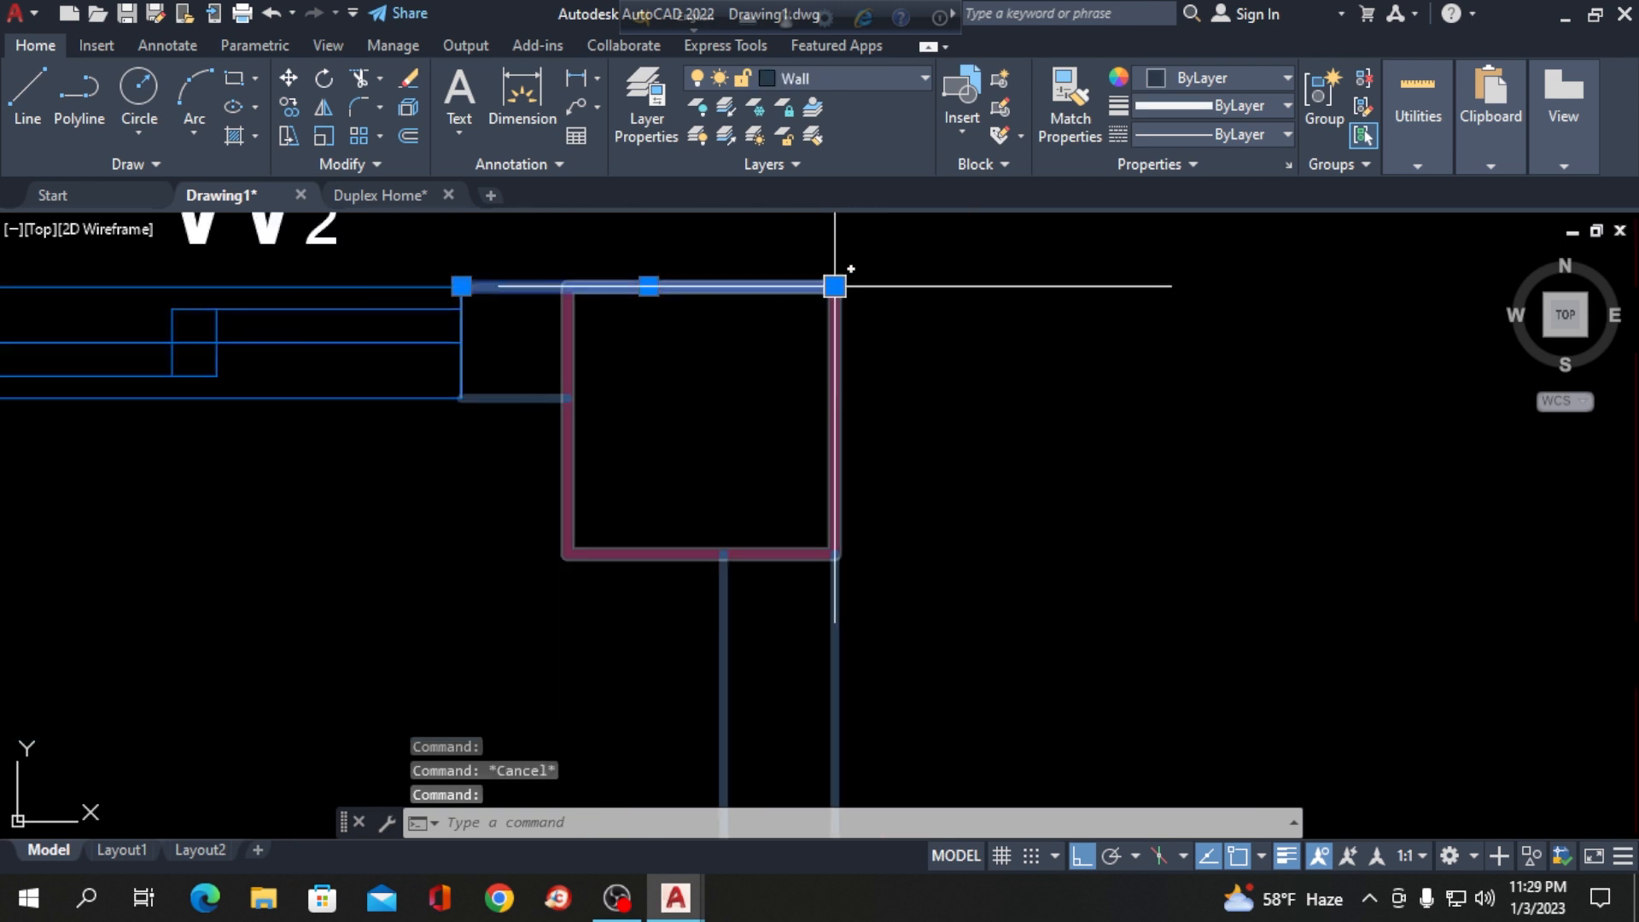
pyautogui.click(836, 286)
pyautogui.scroll(-5, 567, 282)
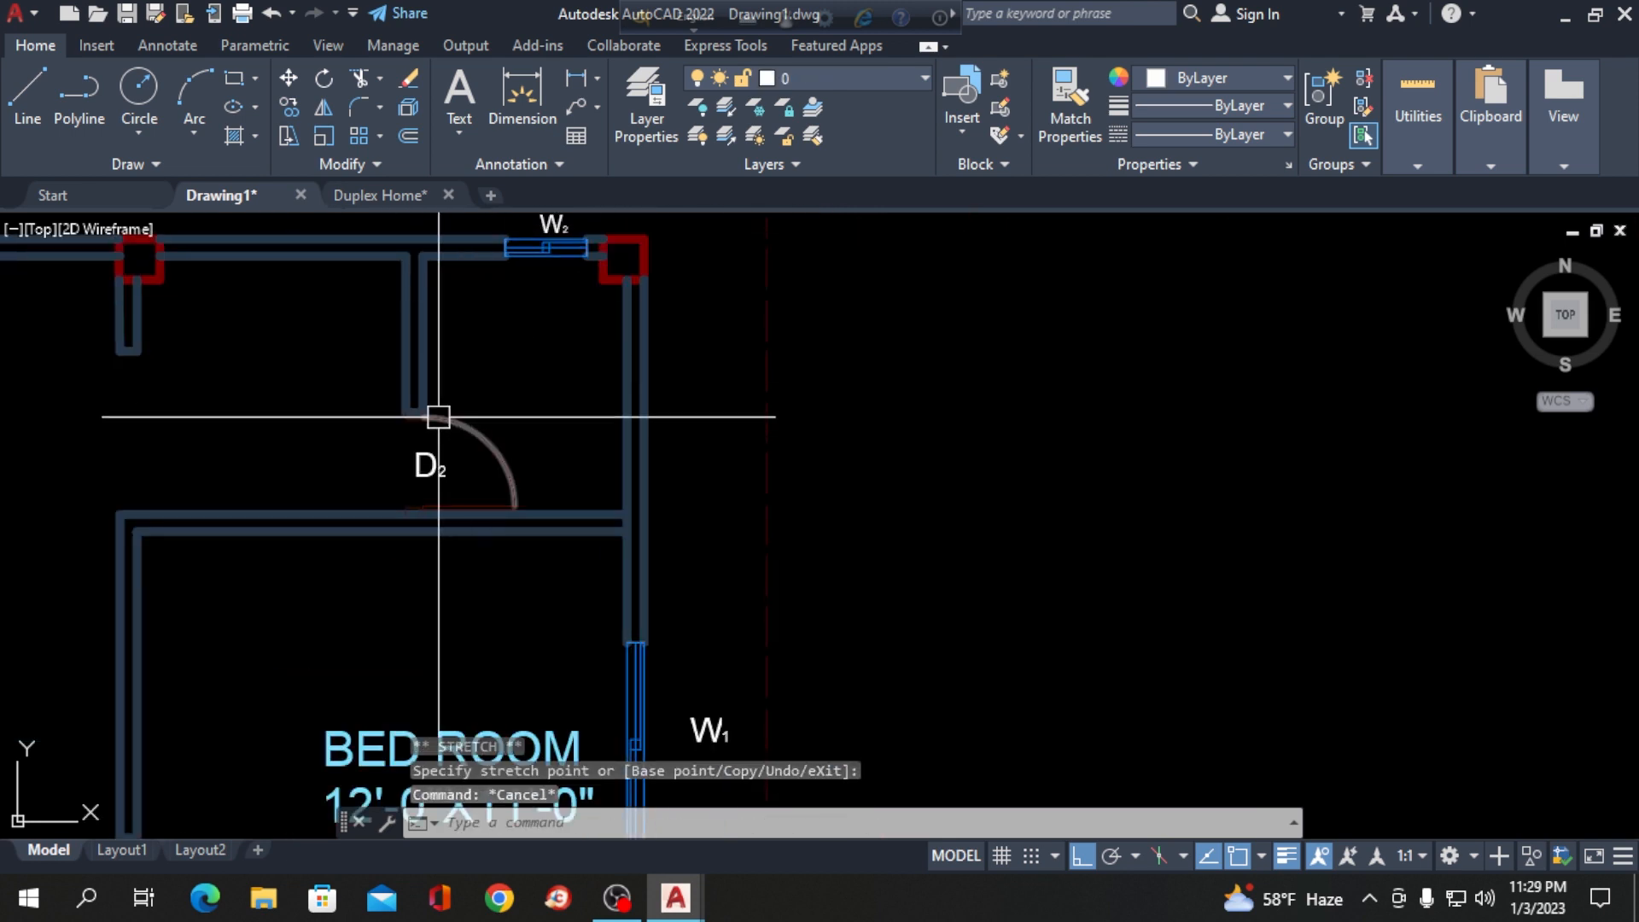
pyautogui.press('Escape')
# Shorten the stair-side wall line at the lower column on the M. Bedroom side so it ends at the column's upper corner.
pyautogui.scroll(-5, 669, 255)
pyautogui.scroll(6, 488, 300)
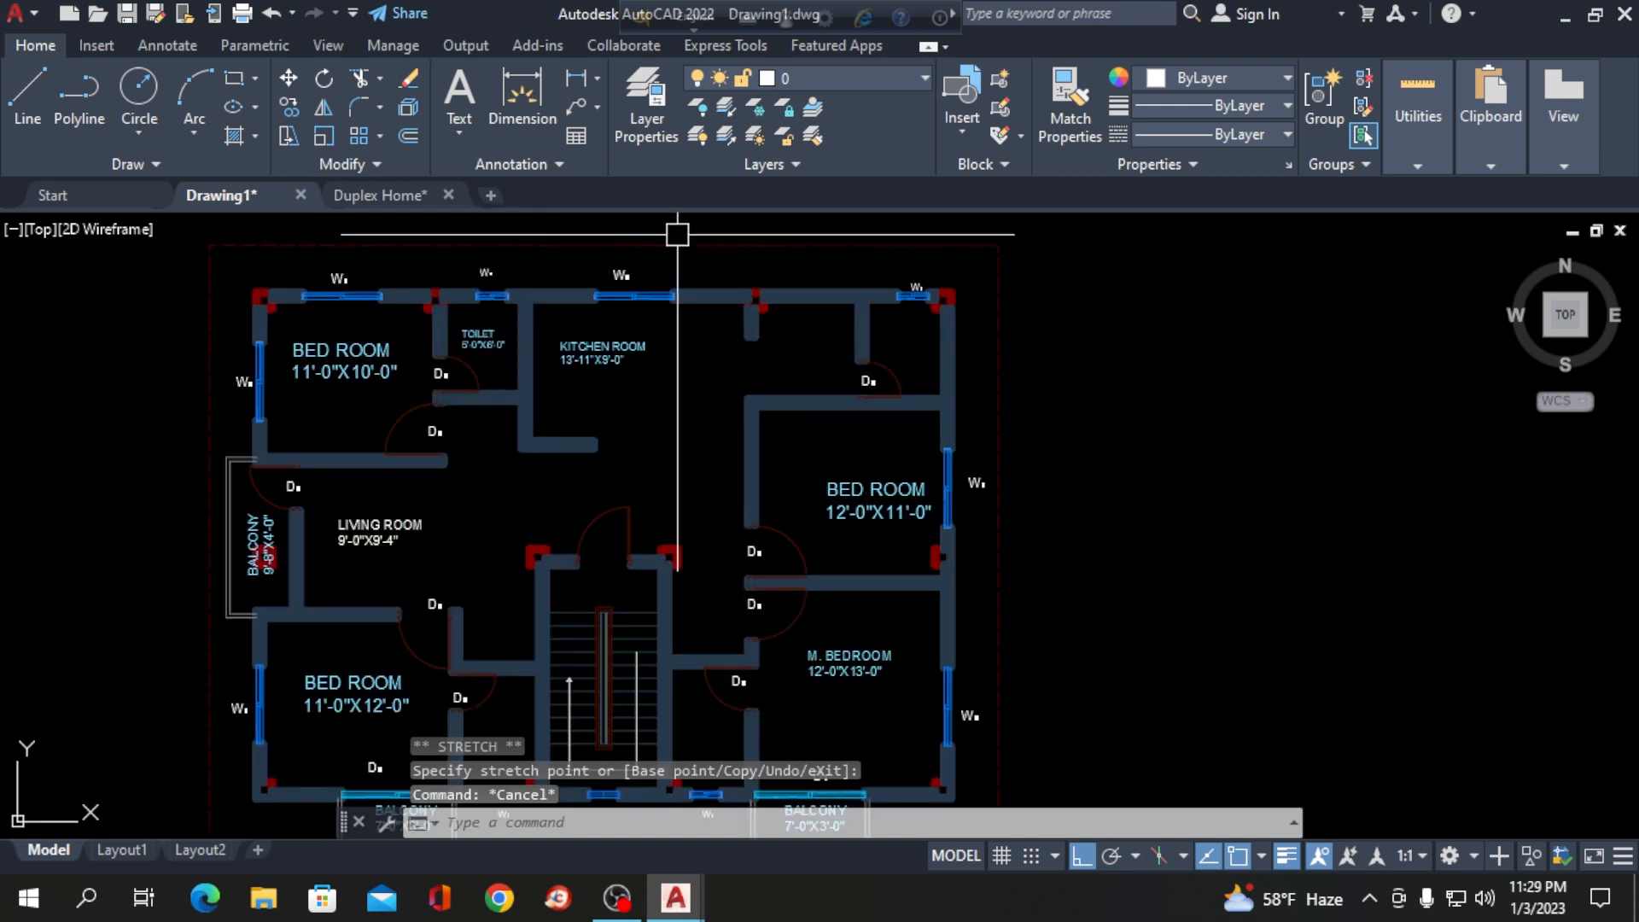
pyautogui.scroll(-2, 663, 264)
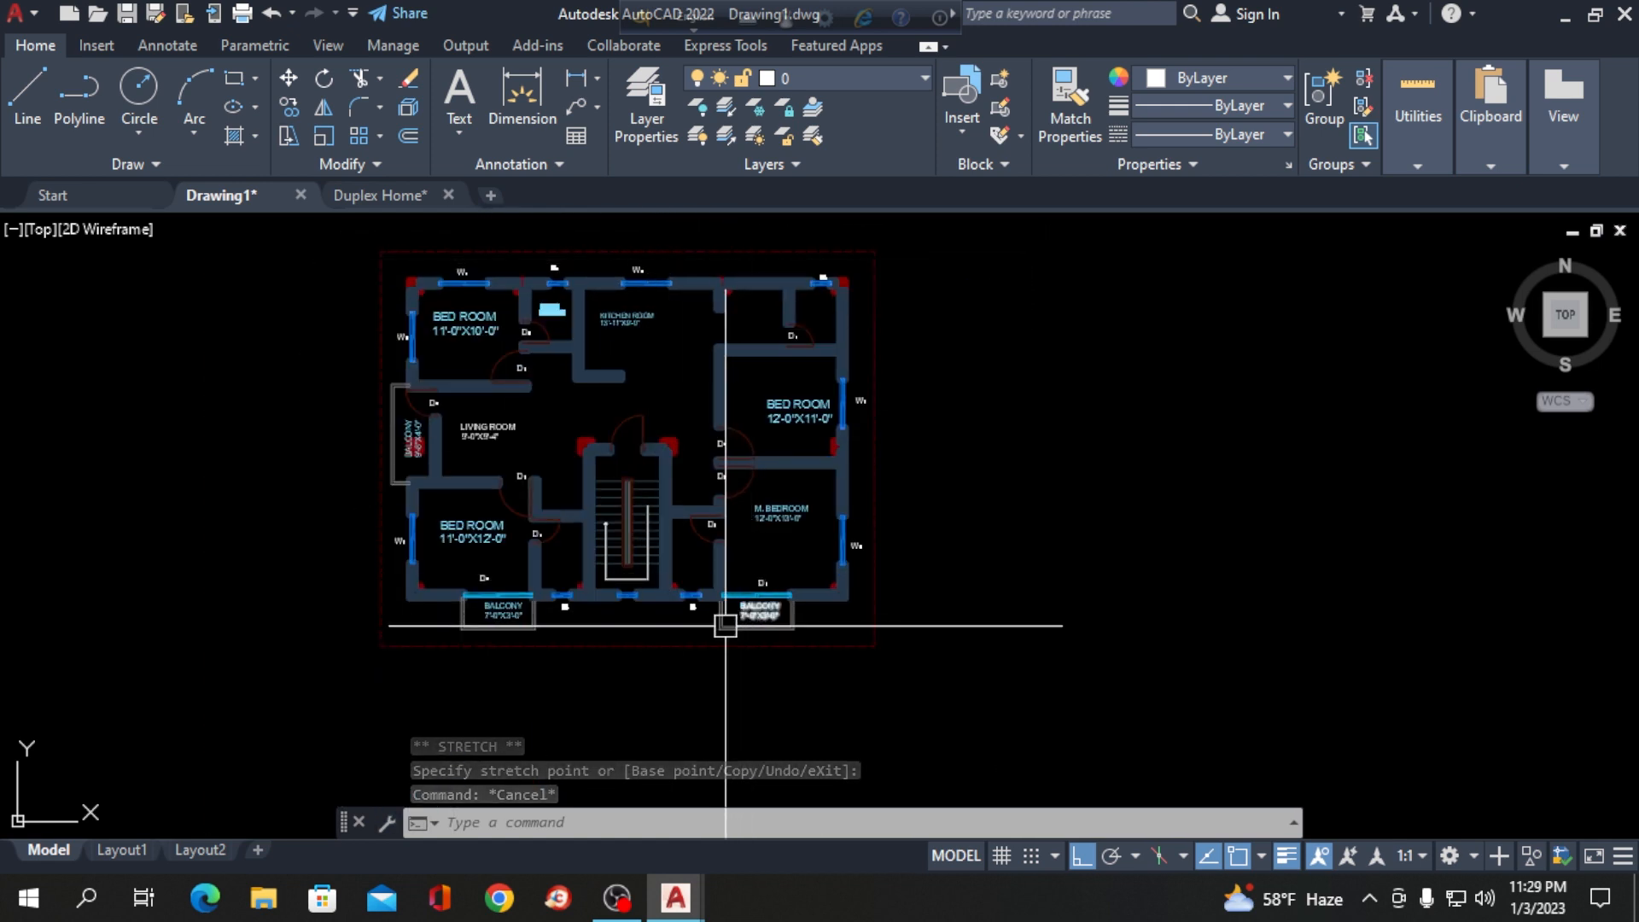
pyautogui.scroll(4, 624, 591)
pyautogui.scroll(5, 625, 591)
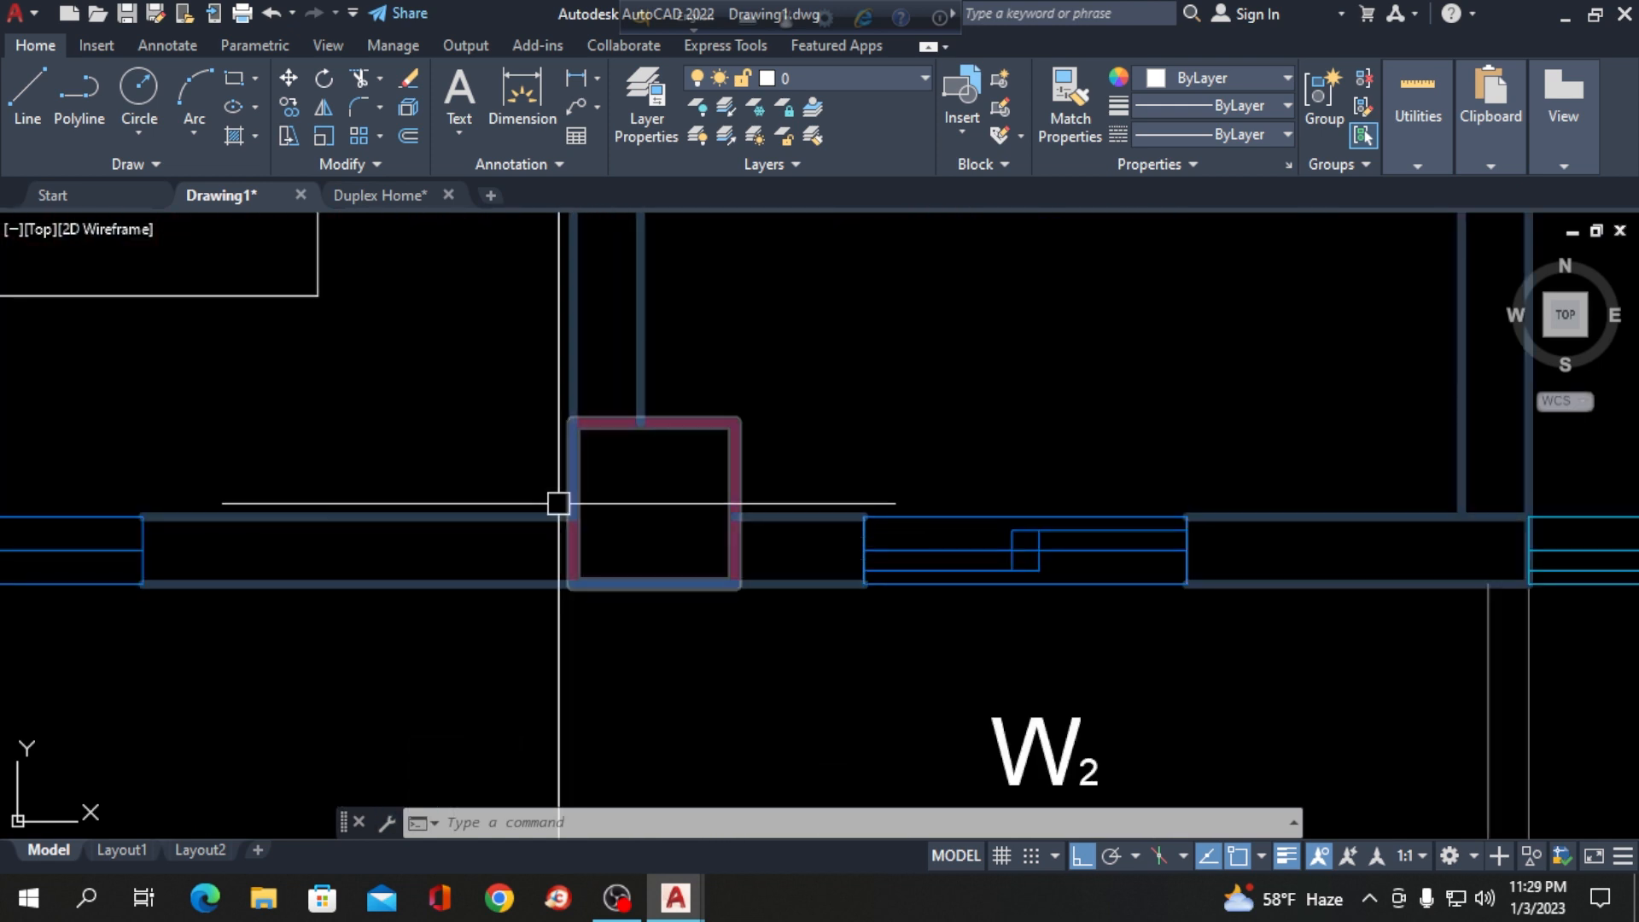
pyautogui.click(540, 518)
pyautogui.press('Escape')
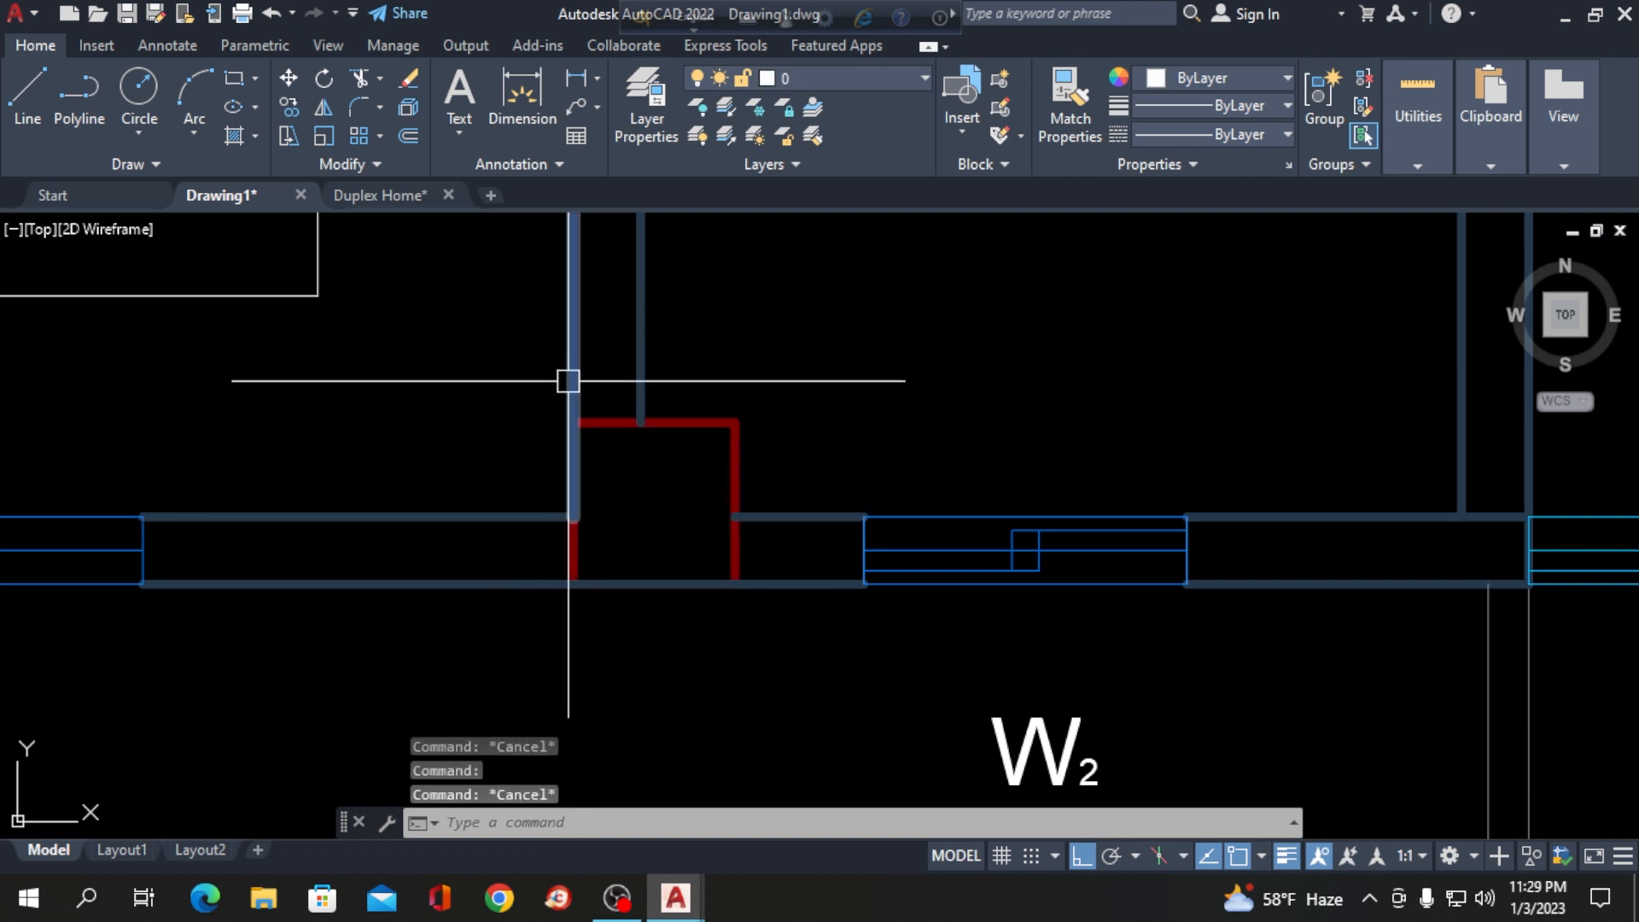
pyautogui.click(567, 381)
pyautogui.click(575, 516)
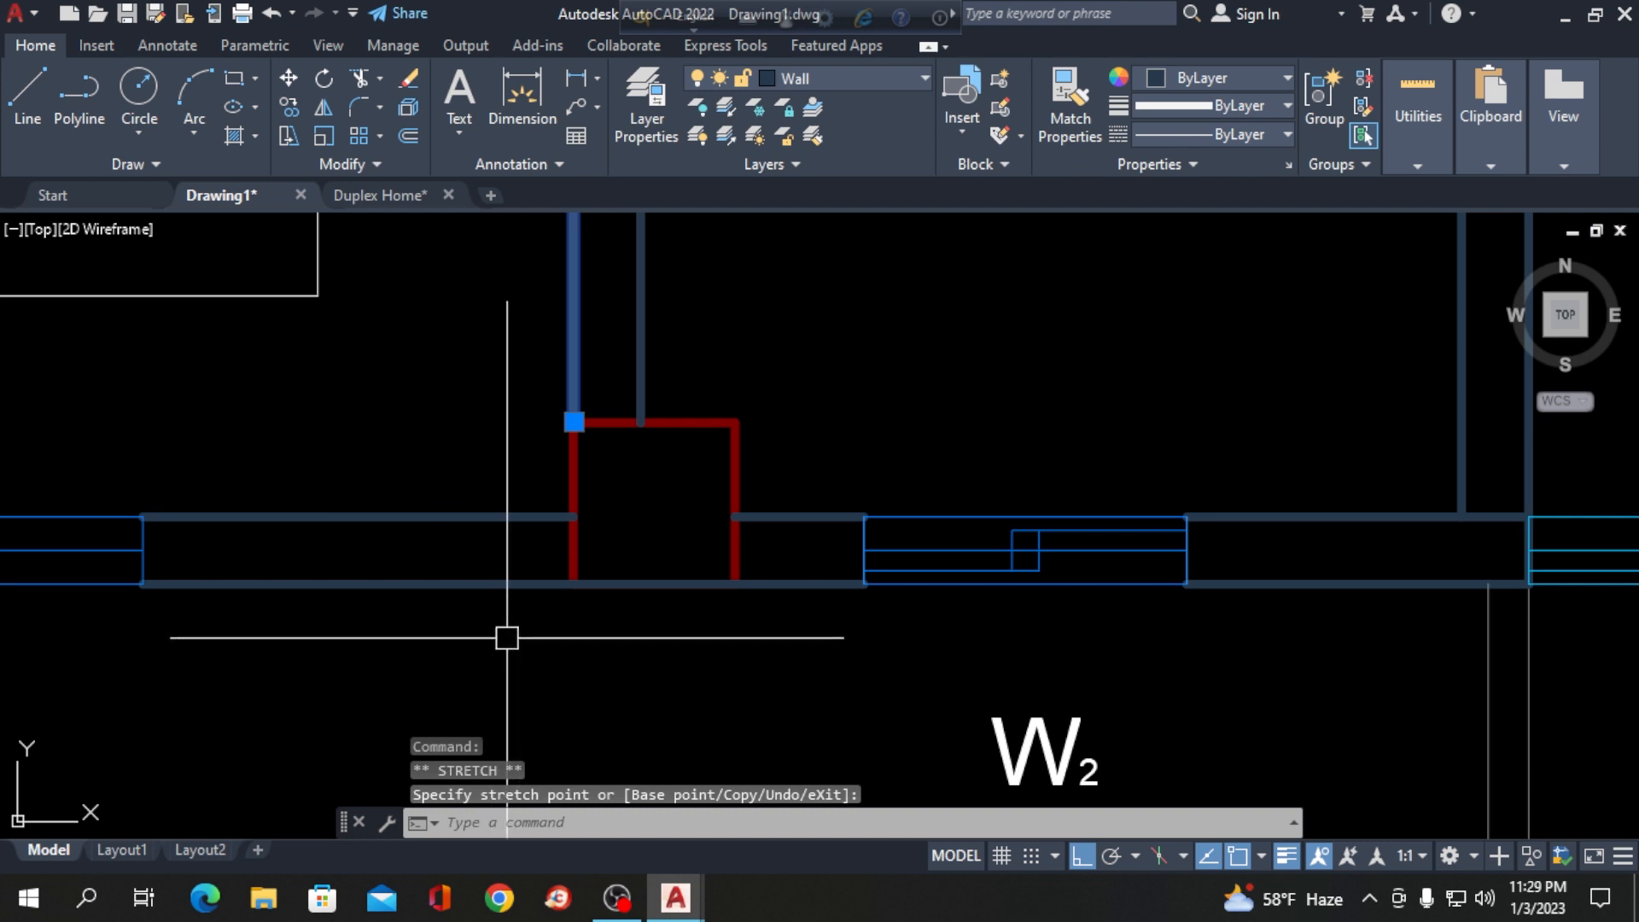
# Pull the lower outer wall line's end at window W2 back to that column's stair-side outer corner.
pyautogui.click(516, 586)
pyautogui.click(864, 584)
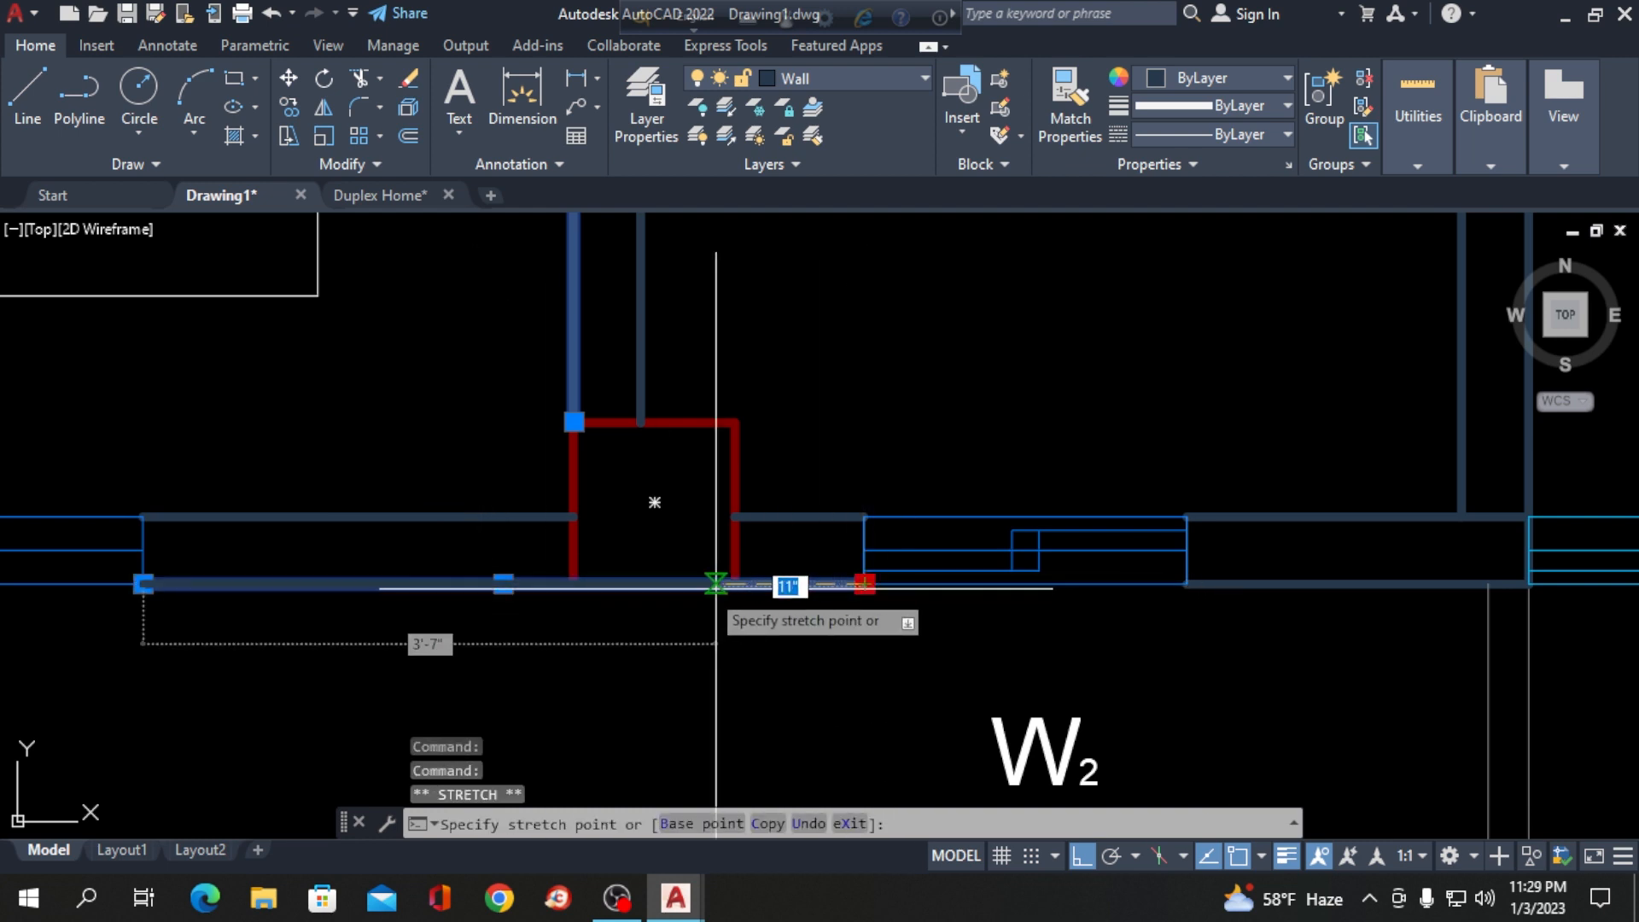
pyautogui.click(575, 584)
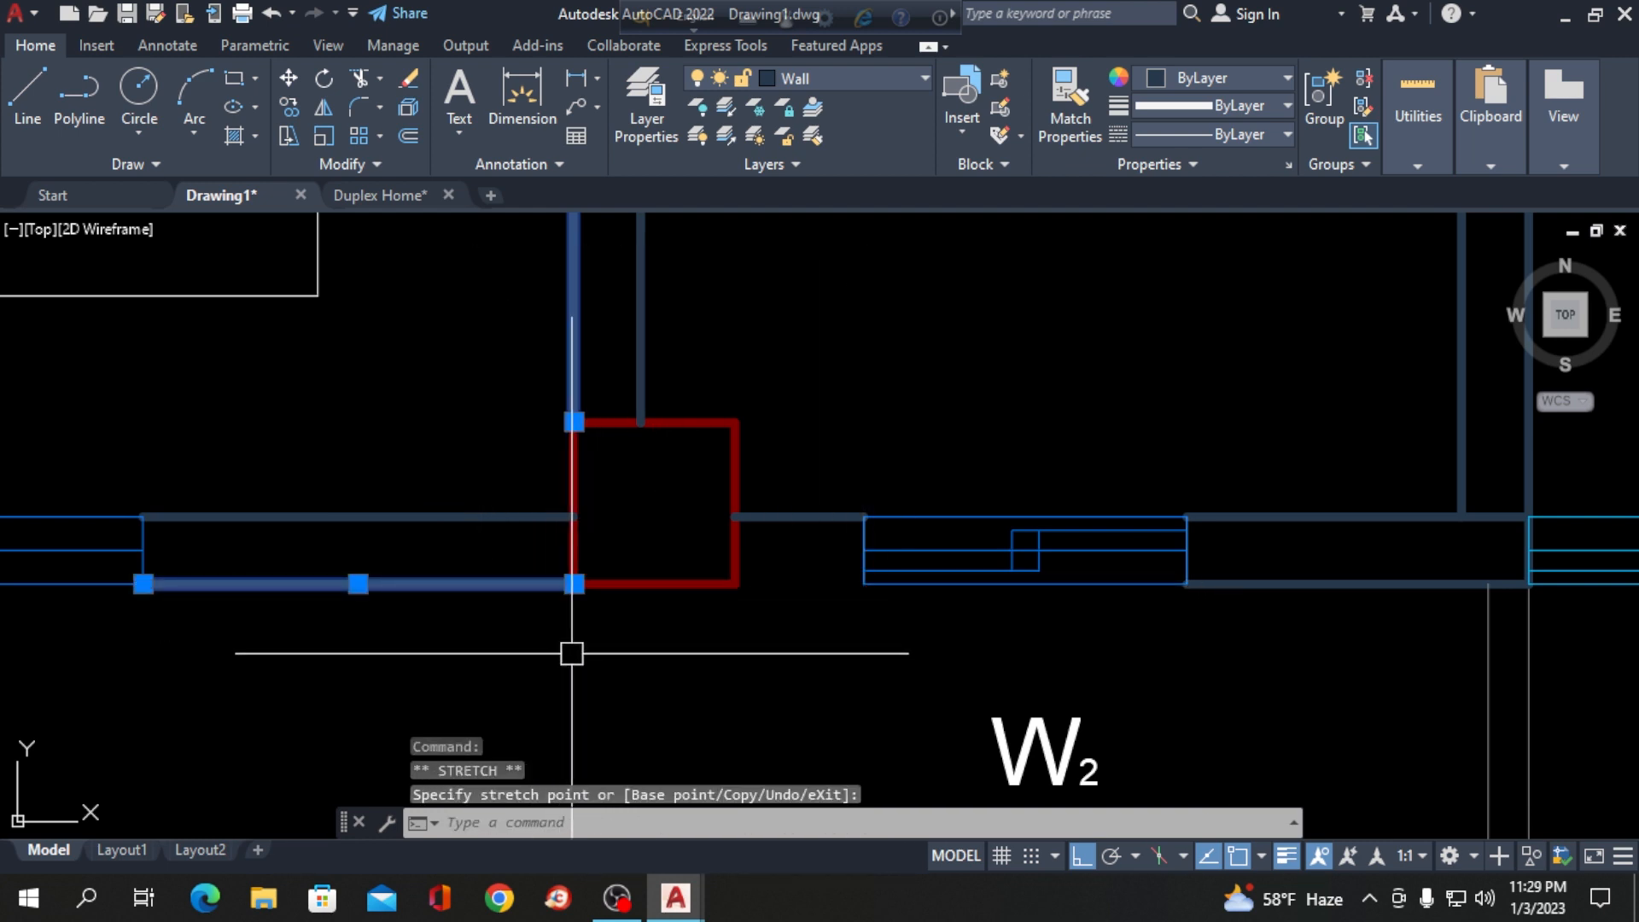
# Draw a line from the column's lower W2-side corner to the outer corner of window W2.
pyautogui.write('l')
pyautogui.press('Return')
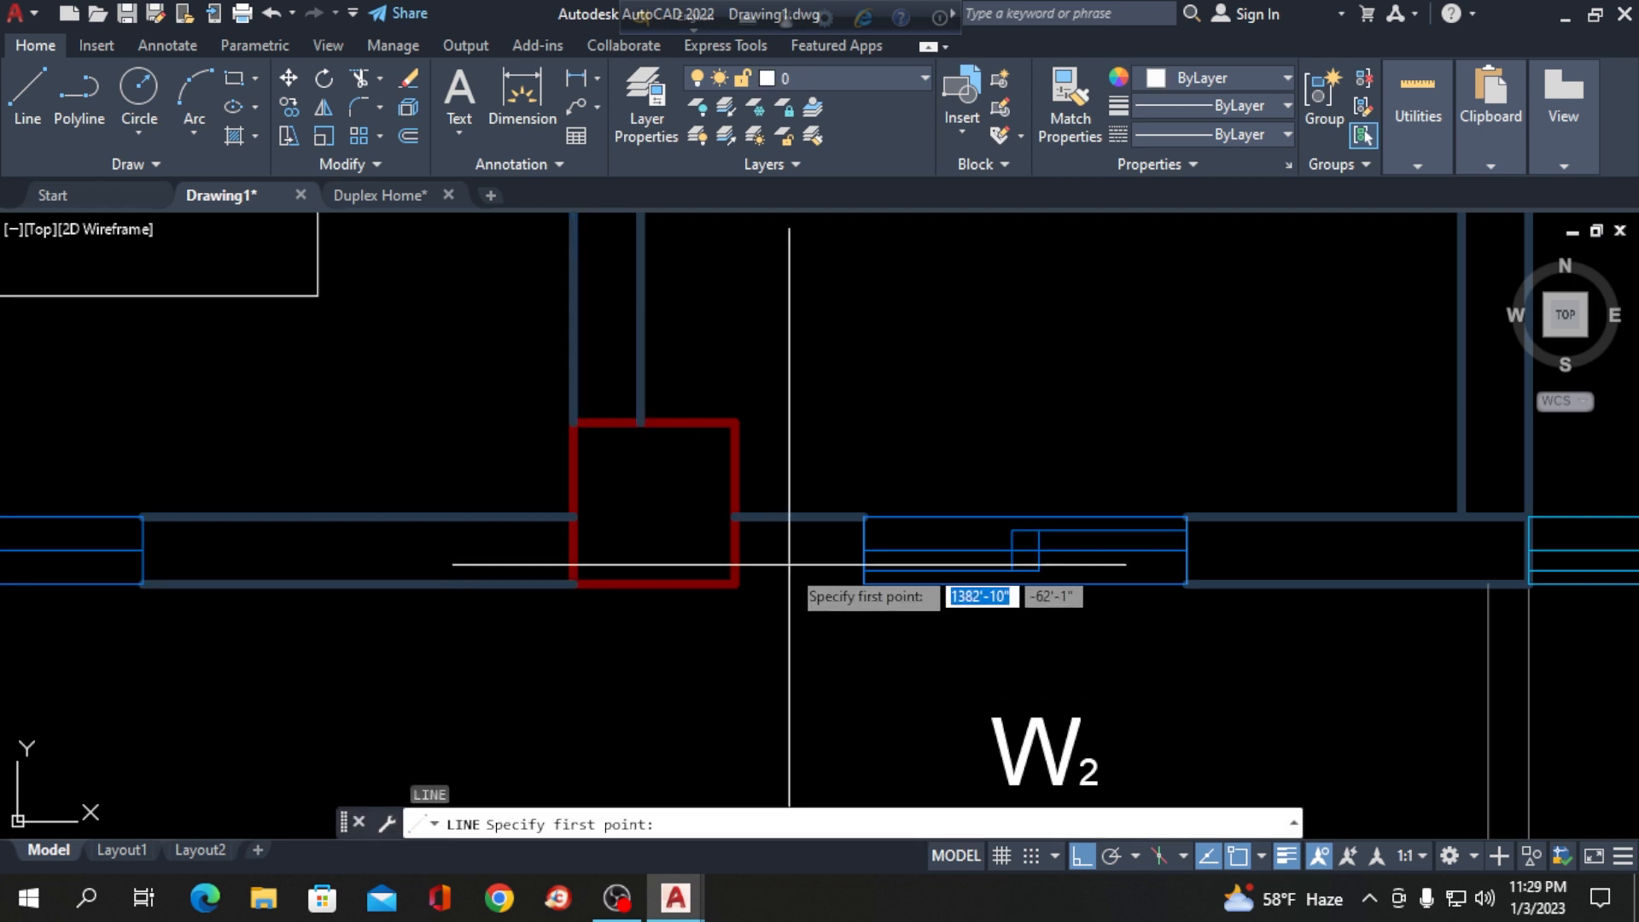
pyautogui.click(735, 584)
pyautogui.click(865, 584)
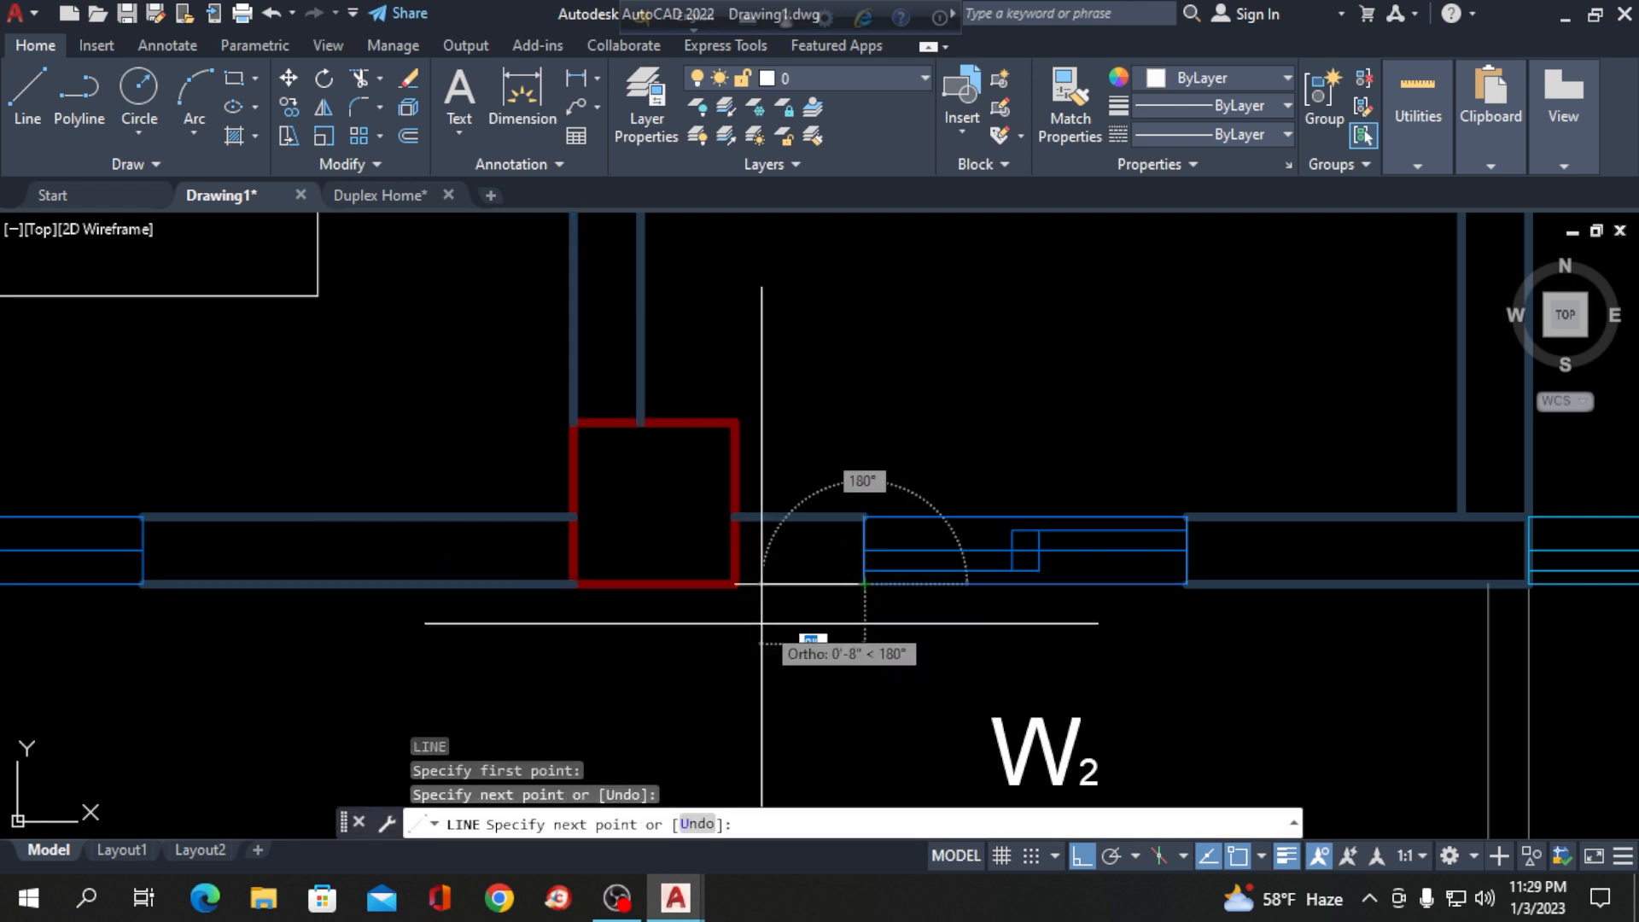
pyautogui.press('Return')
# Assign the new line between the column and window W2 to the Wall layer.
pyautogui.click(794, 581)
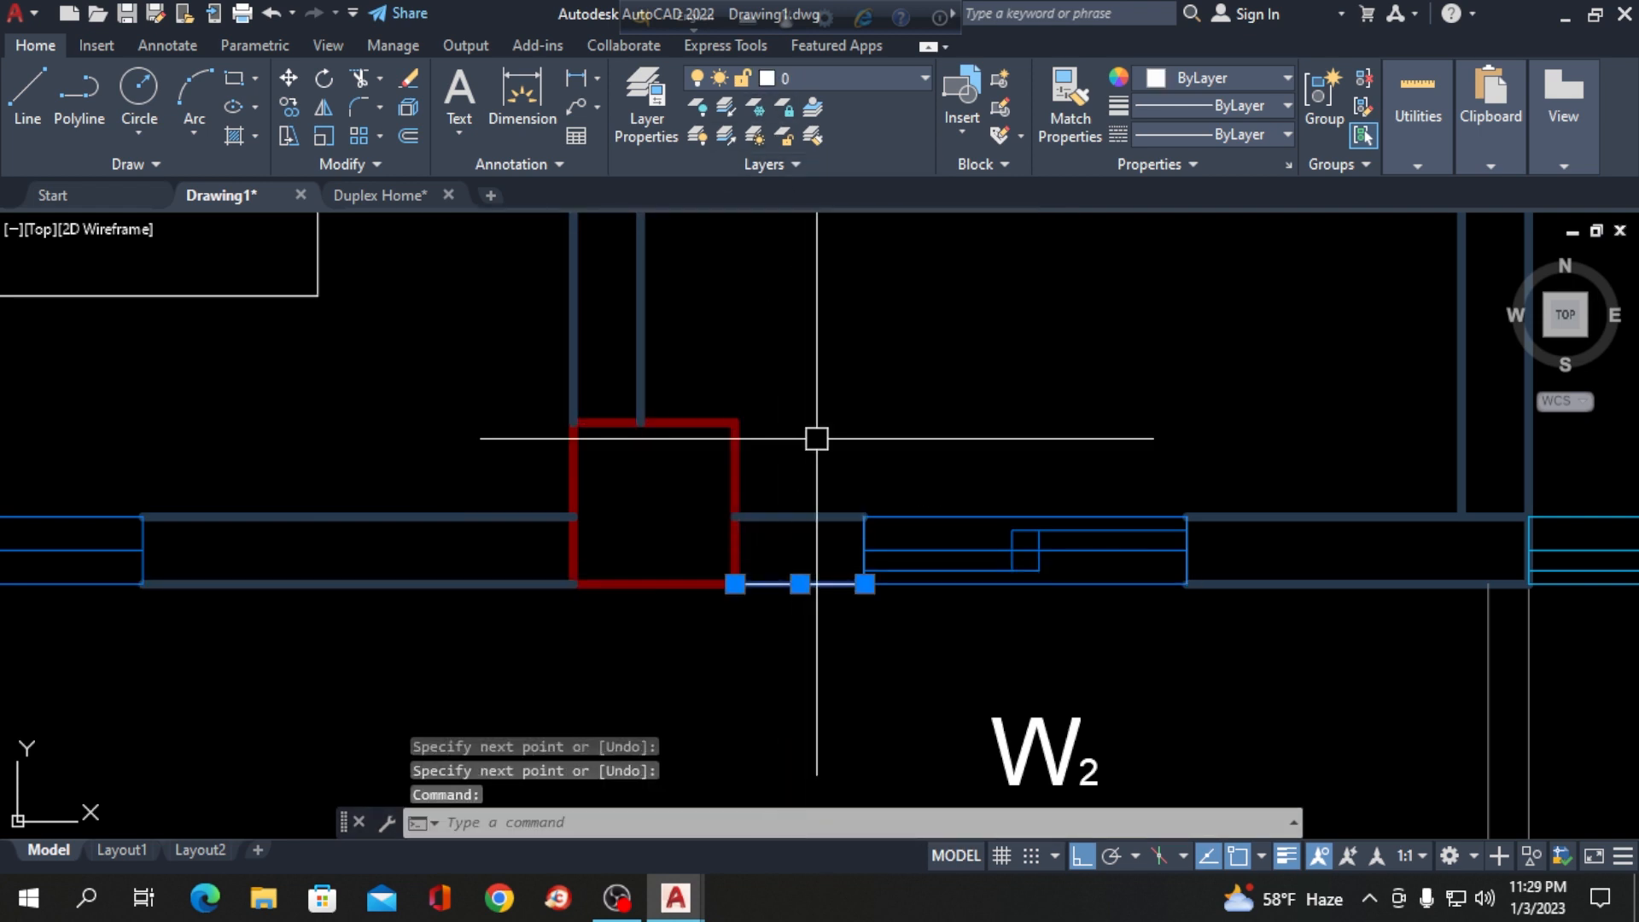
pyautogui.click(879, 75)
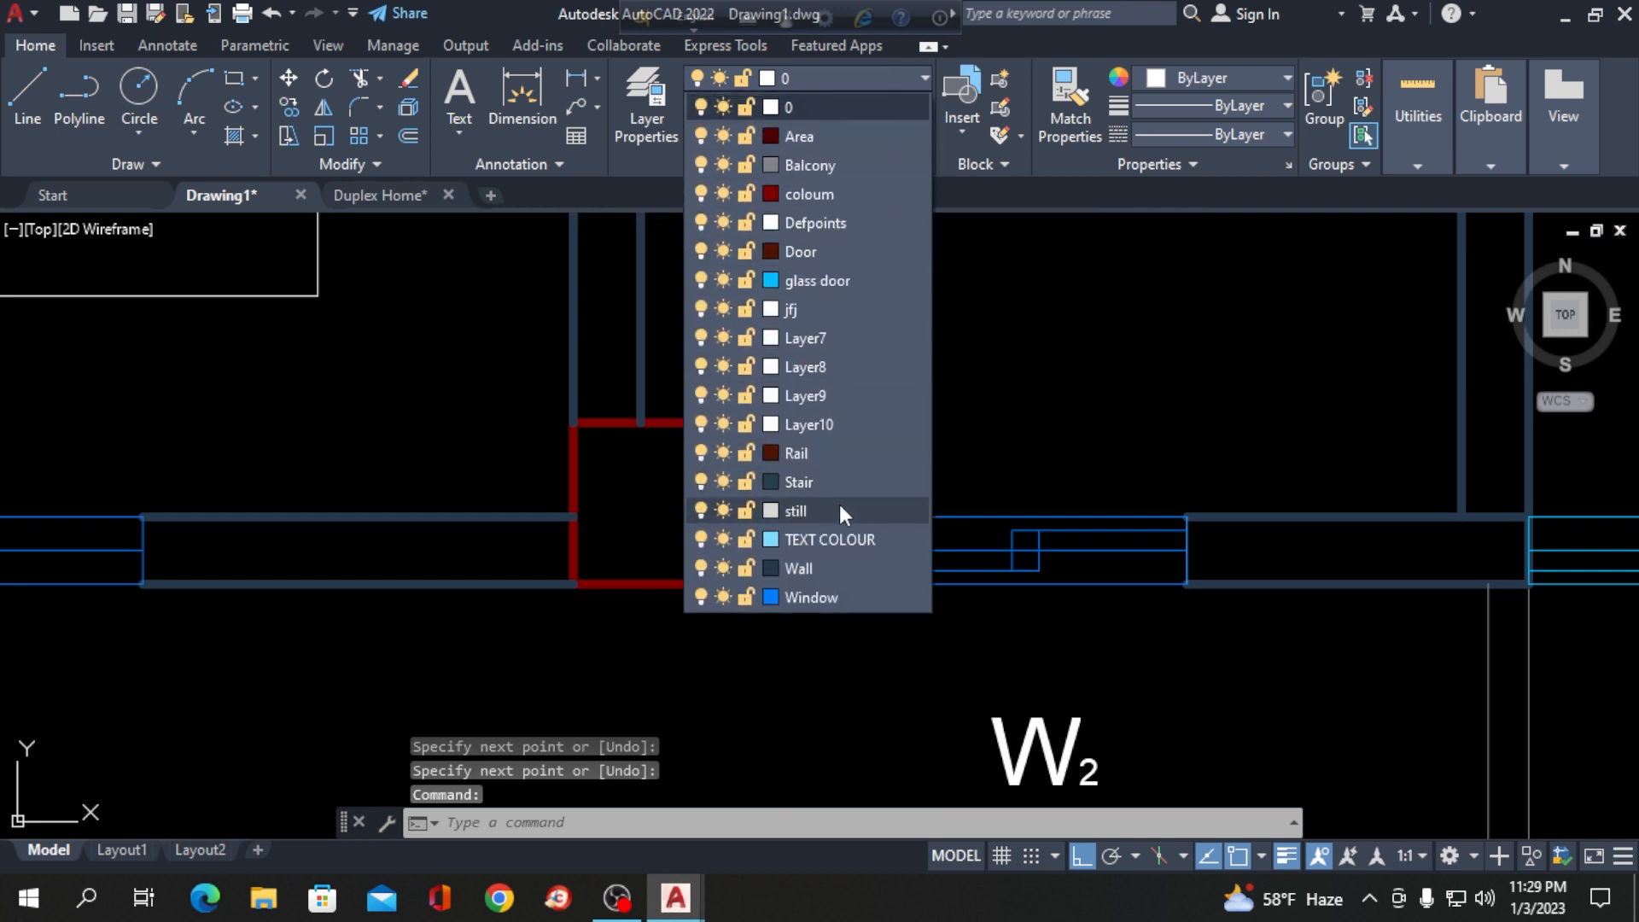
pyautogui.click(845, 567)
pyautogui.press('Escape')
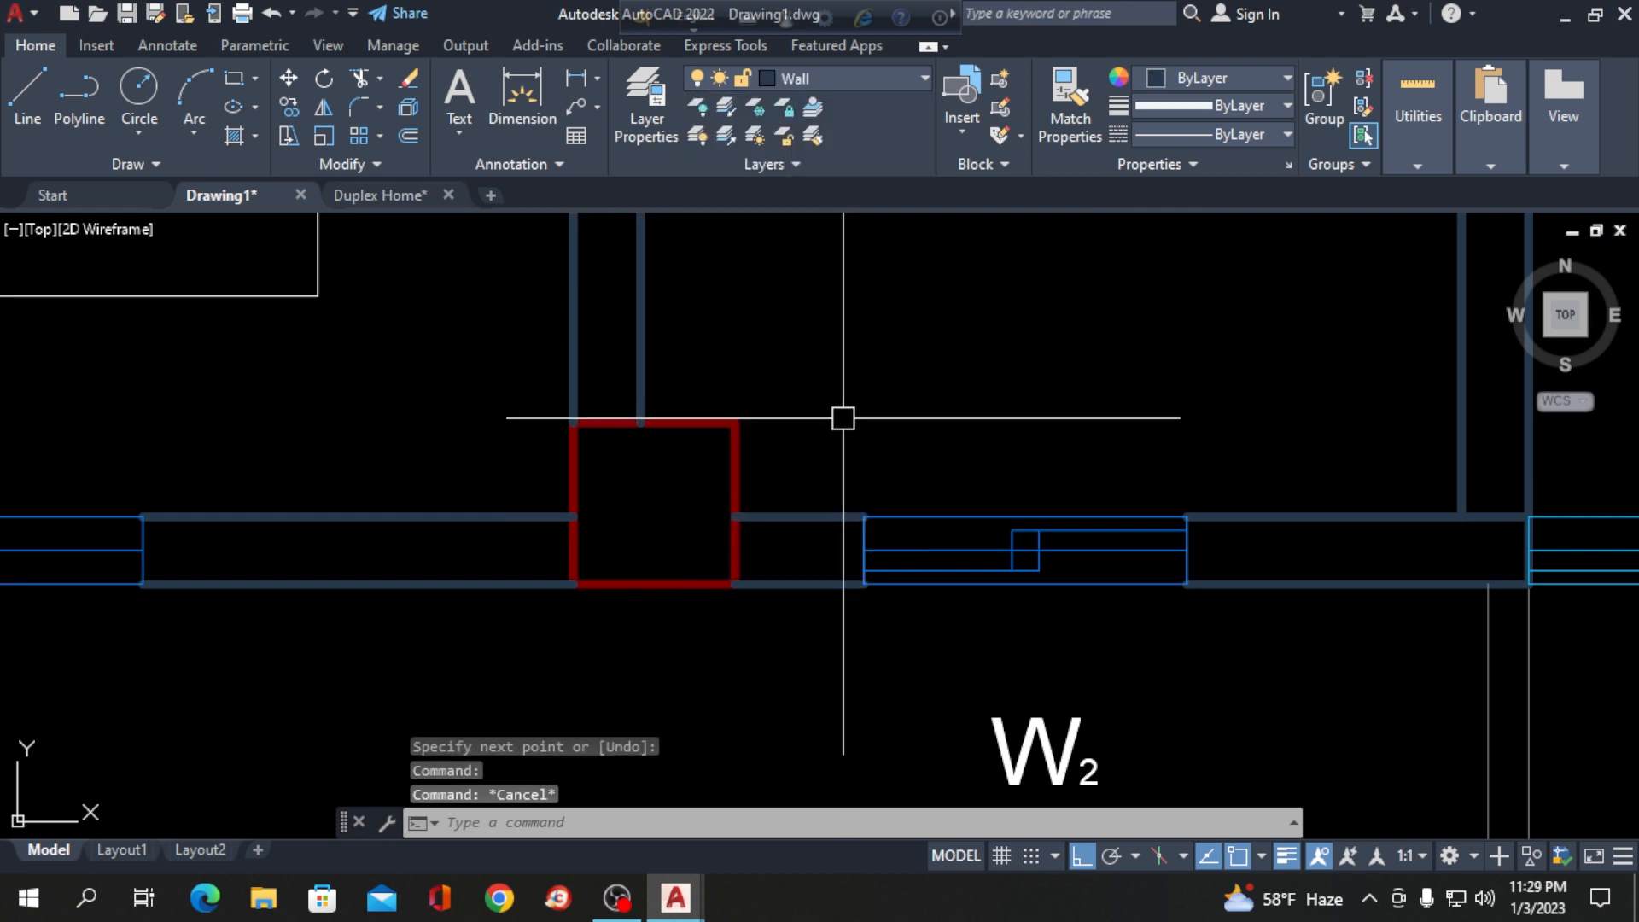
# At the other lower stair column, pull the outer wall line's W2 end back to the column's stair-side outer corner.
pyautogui.scroll(-4, 843, 418)
pyautogui.scroll(6, 658, 444)
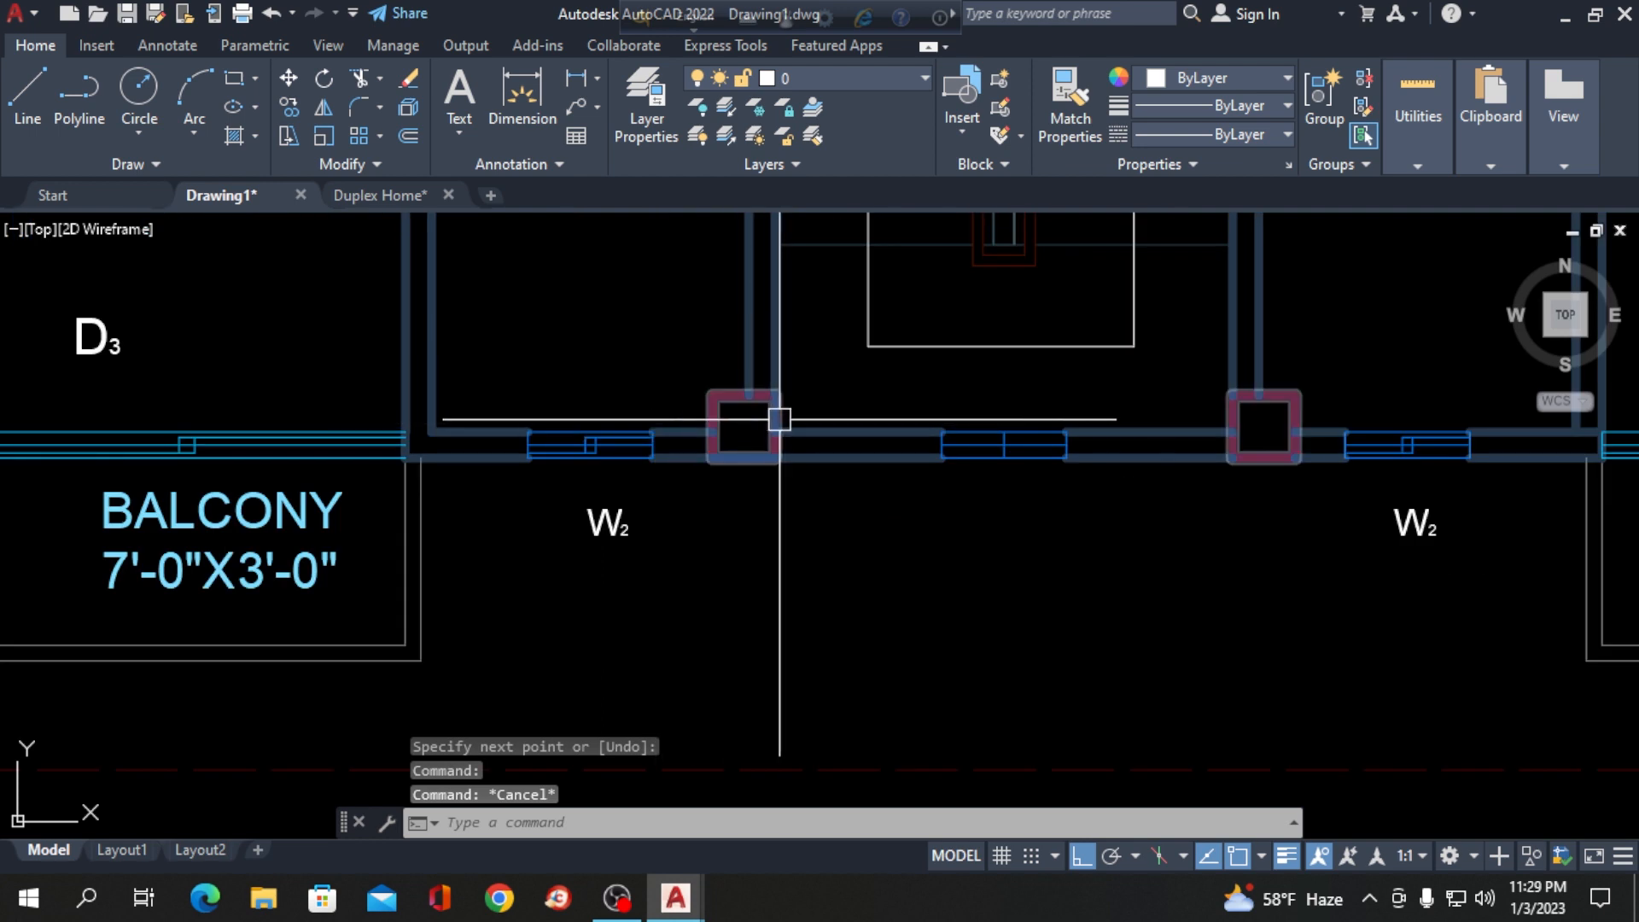
pyautogui.click(801, 462)
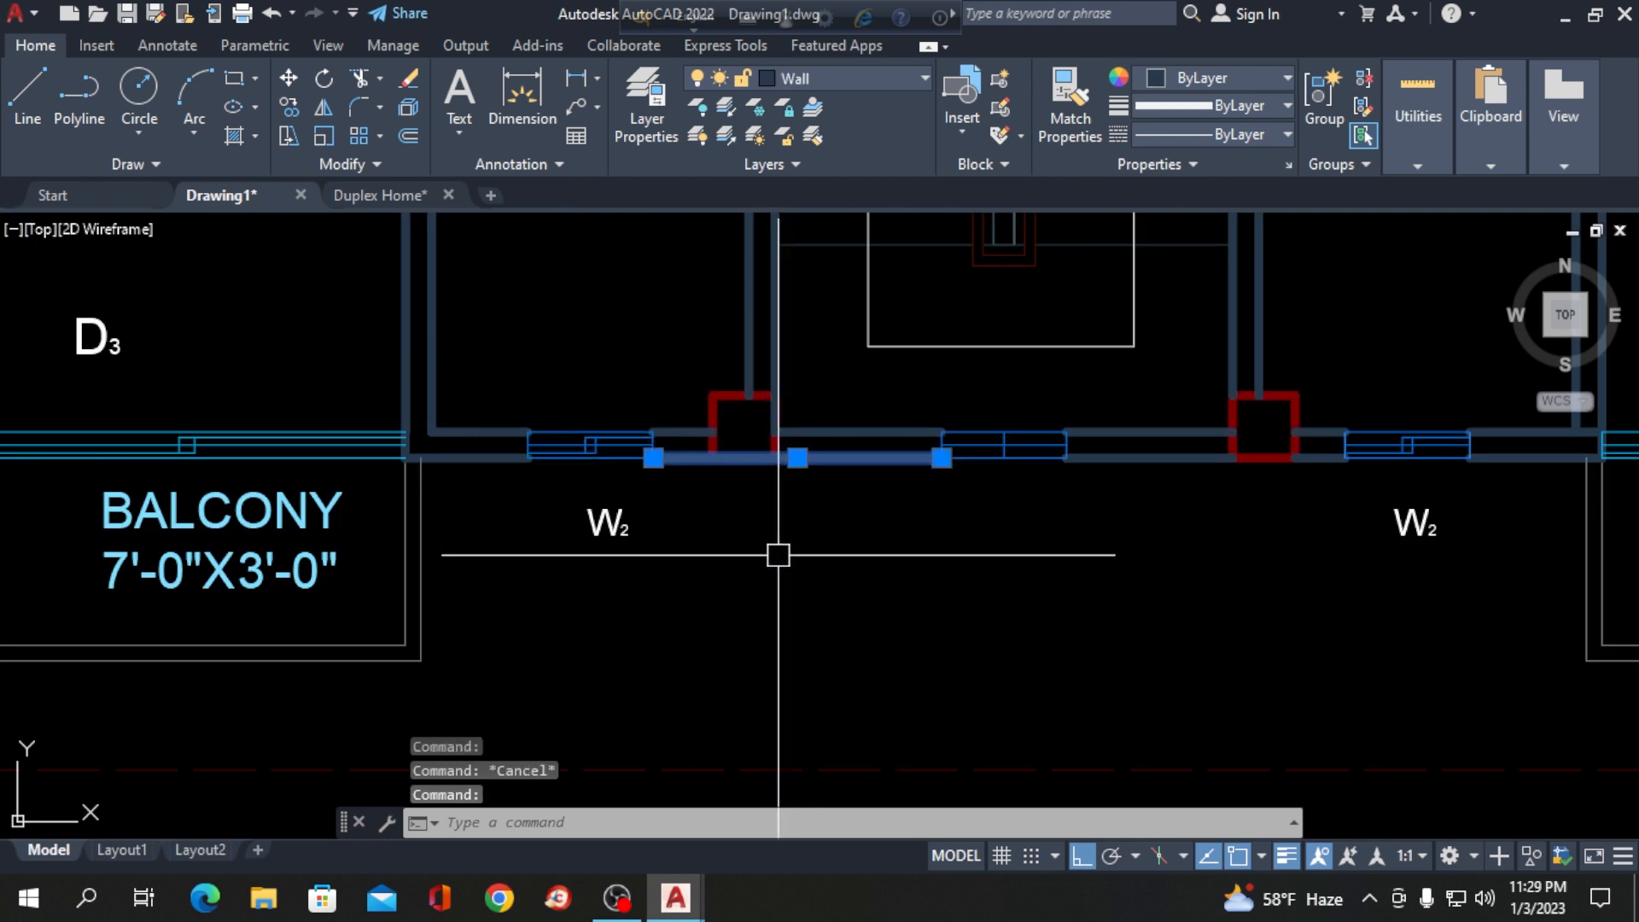
pyautogui.scroll(4, 651, 453)
pyautogui.click(620, 422)
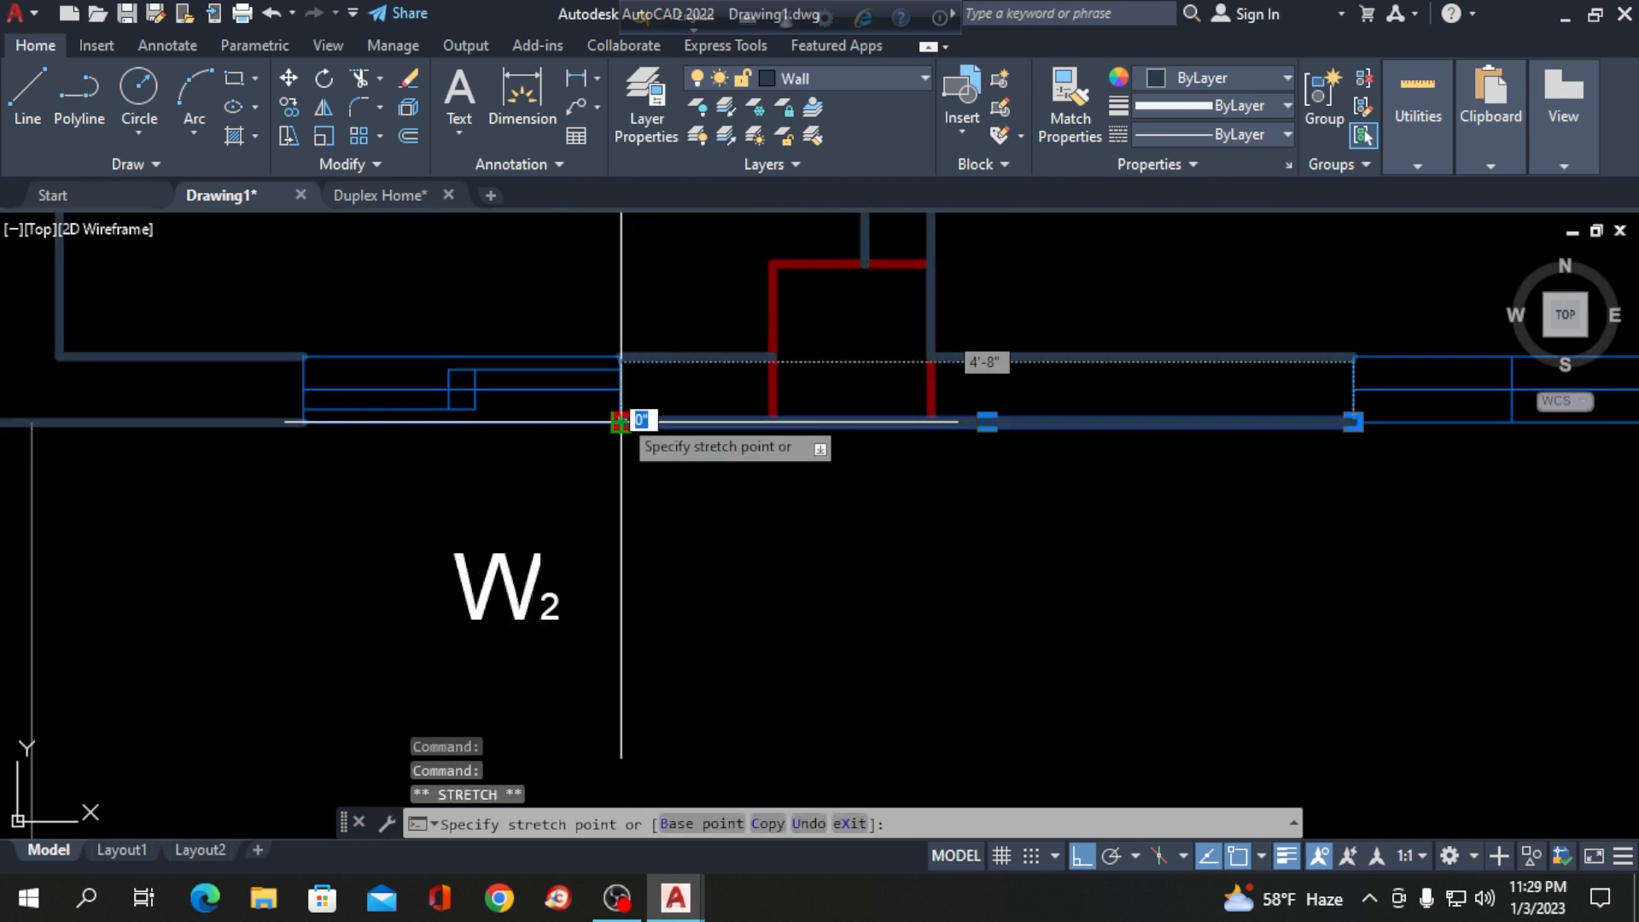
pyautogui.click(931, 422)
pyautogui.press('Escape')
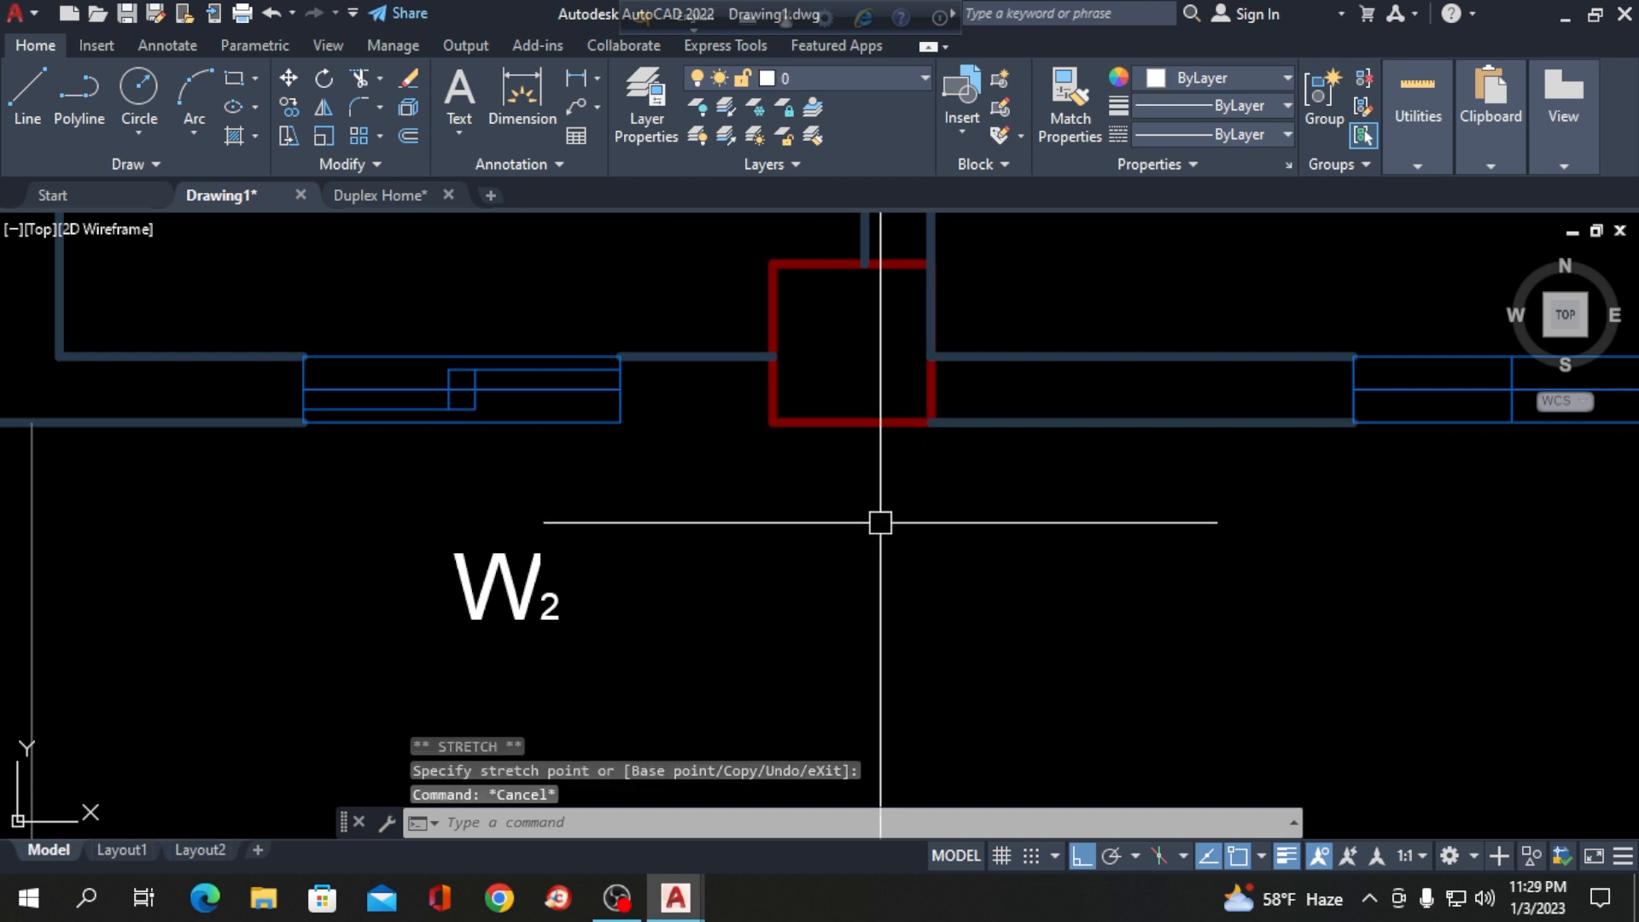
# Draw a line from this second stair column's lower outer corner to the outer corner of its neighbouring window W2.
pyautogui.write('l')
pyautogui.press('Return')
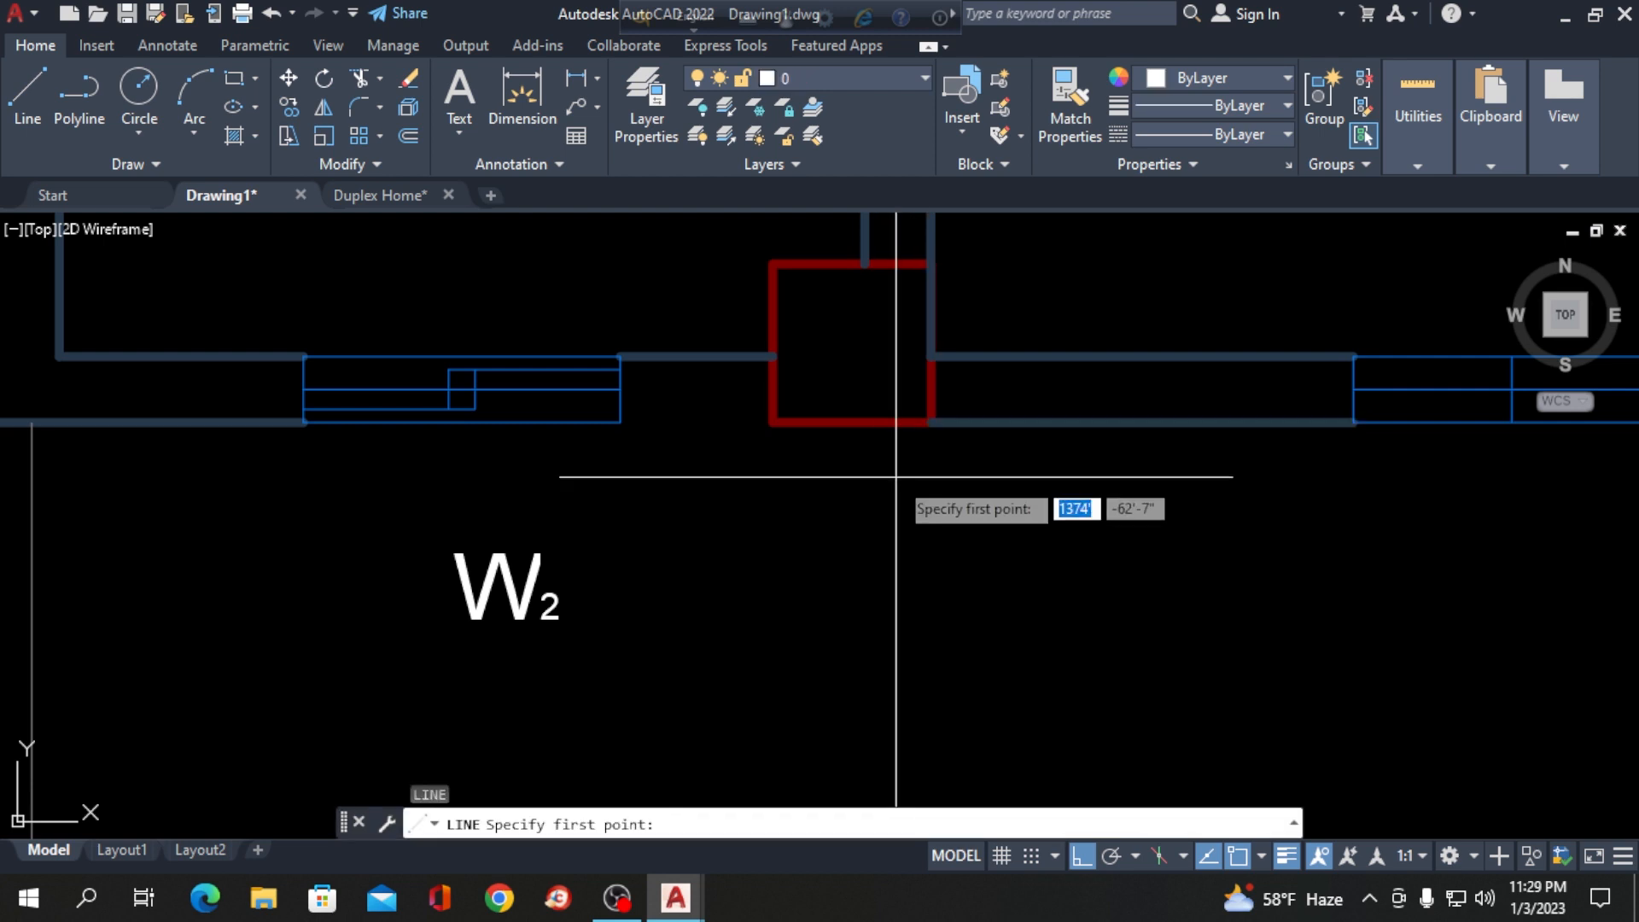
pyautogui.click(774, 421)
pyautogui.click(621, 421)
pyautogui.press('Return')
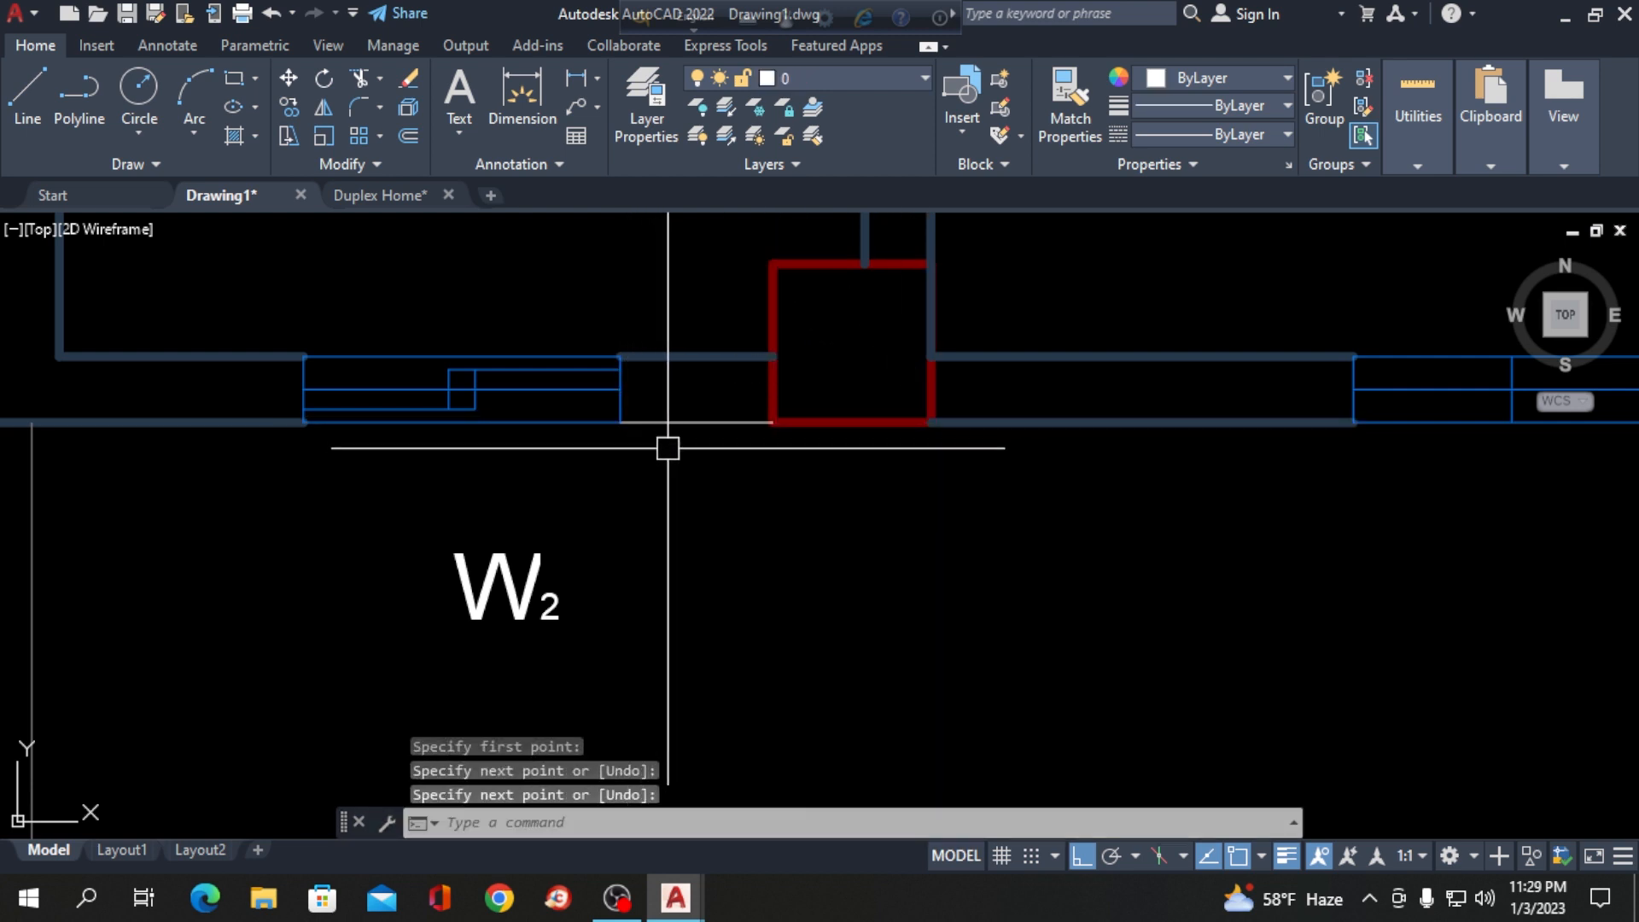
# Assign the new line between the second stair column and its window W2 to the Wall layer.
pyautogui.click(671, 420)
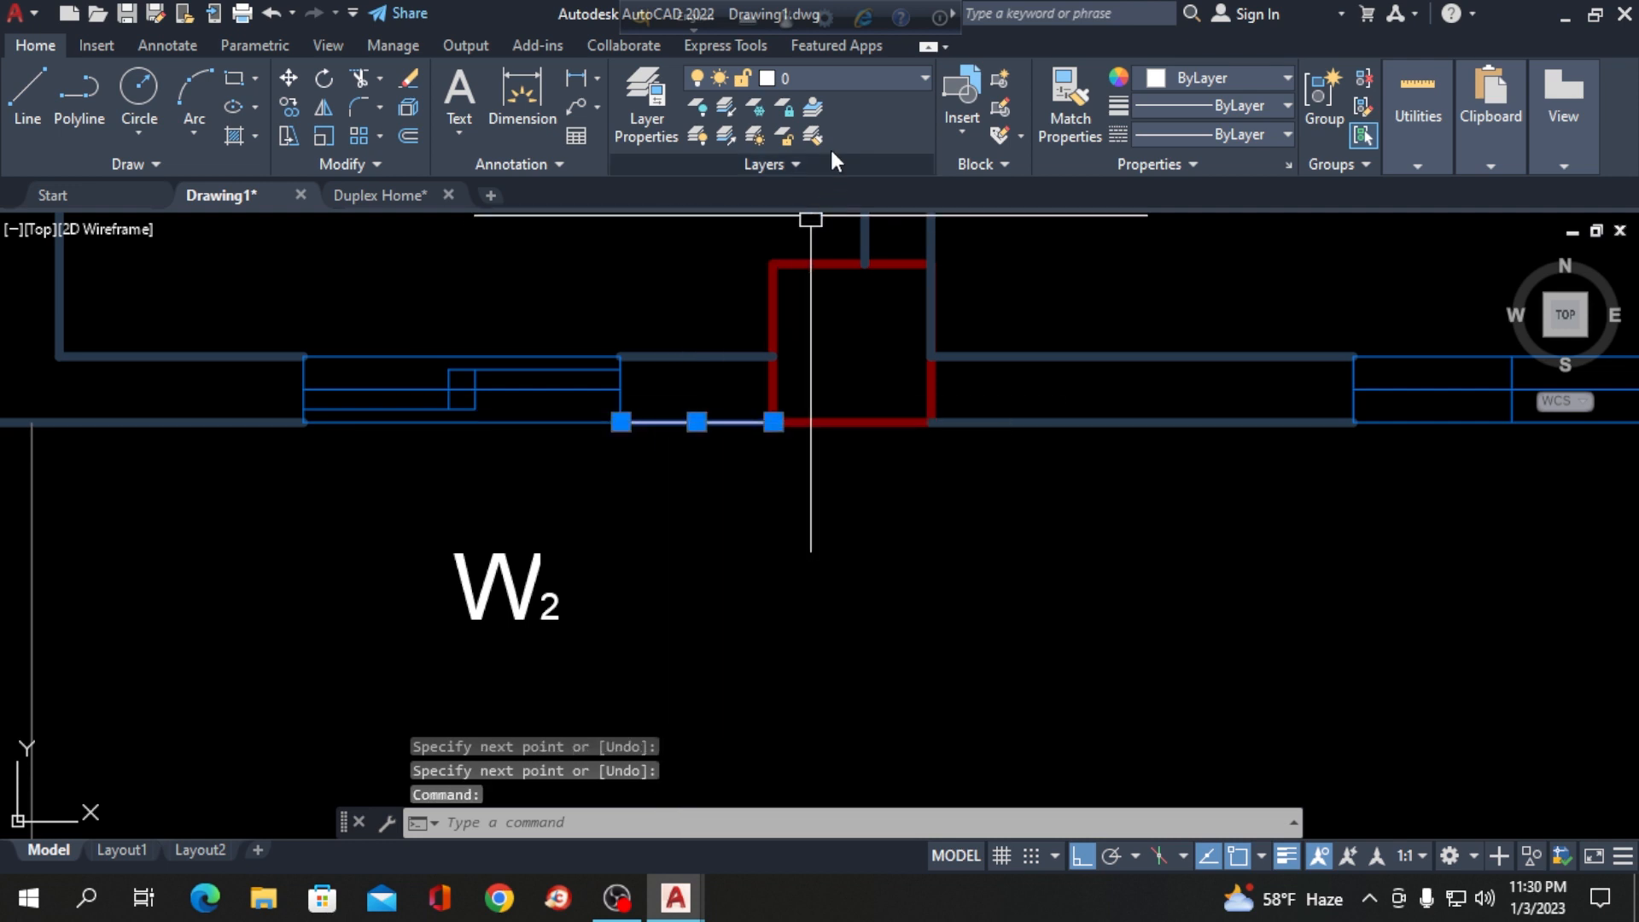
pyautogui.click(852, 76)
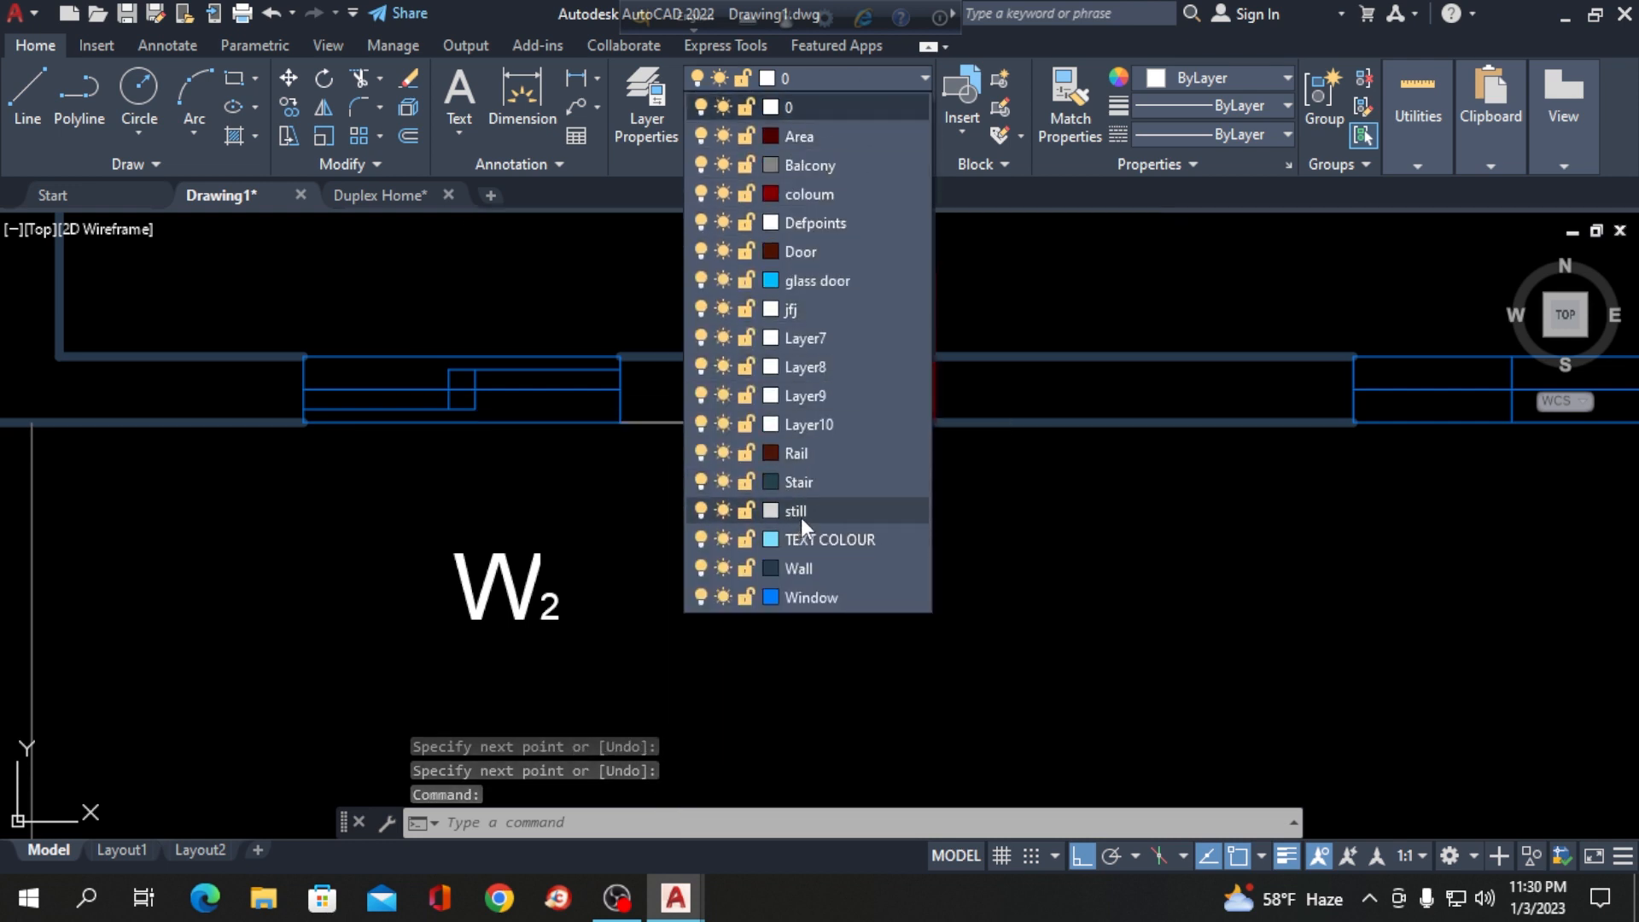
pyautogui.click(799, 568)
pyautogui.press('Escape')
# Shorten the stair-side wall line at the second stair column so it ends at the column's upper corner.
pyautogui.scroll(-2, 465, 478)
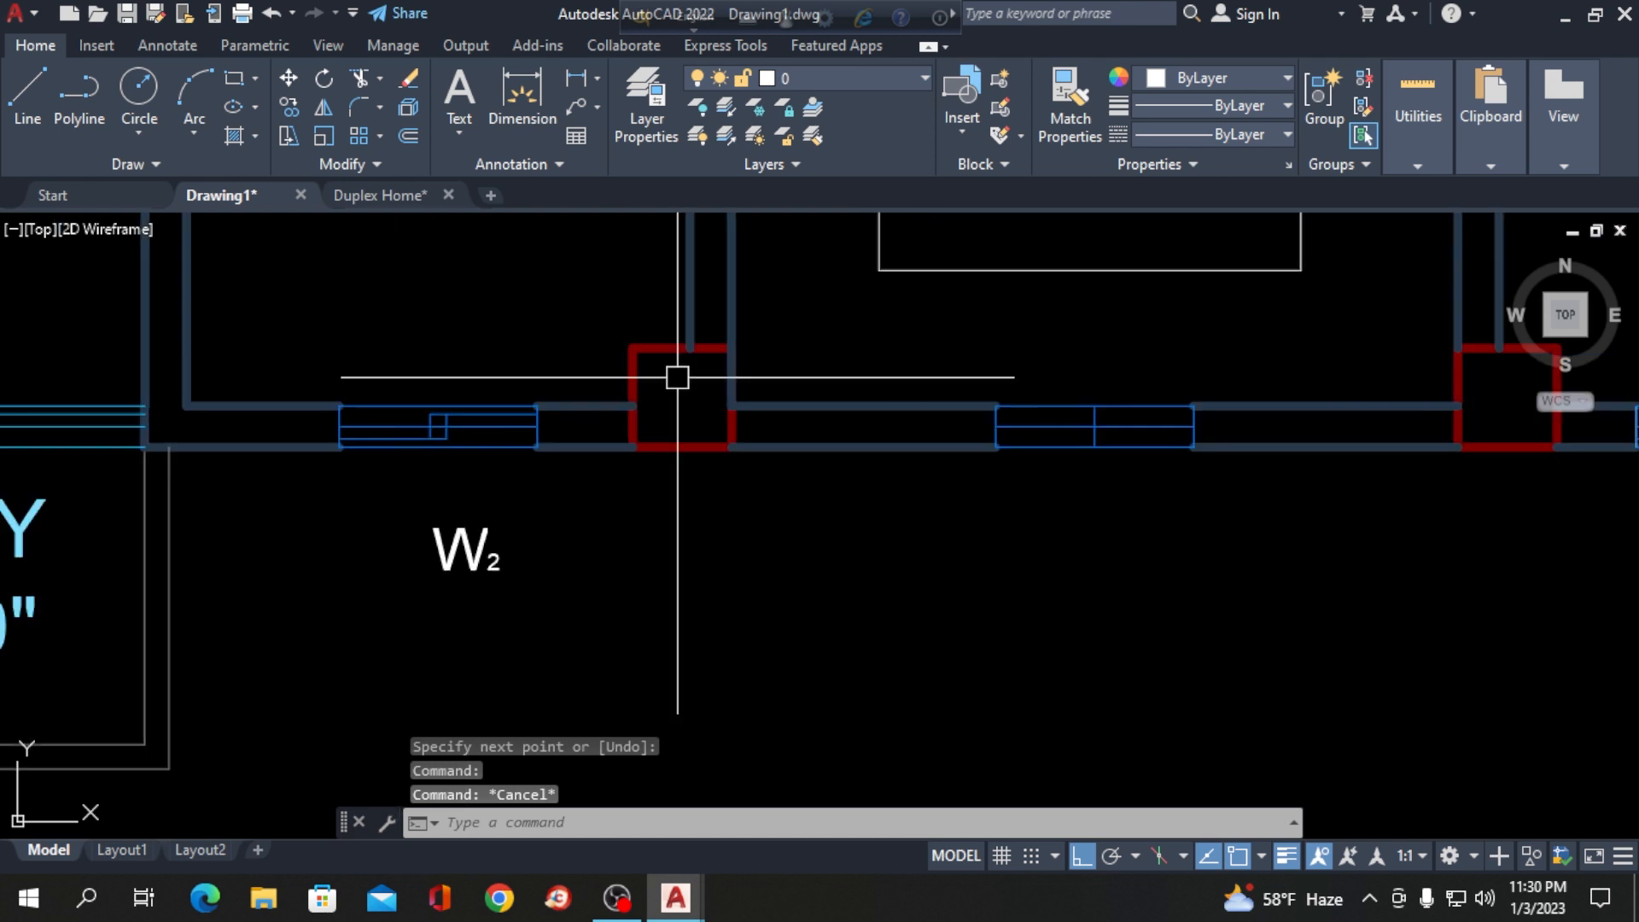
pyautogui.click(731, 373)
pyautogui.click(732, 405)
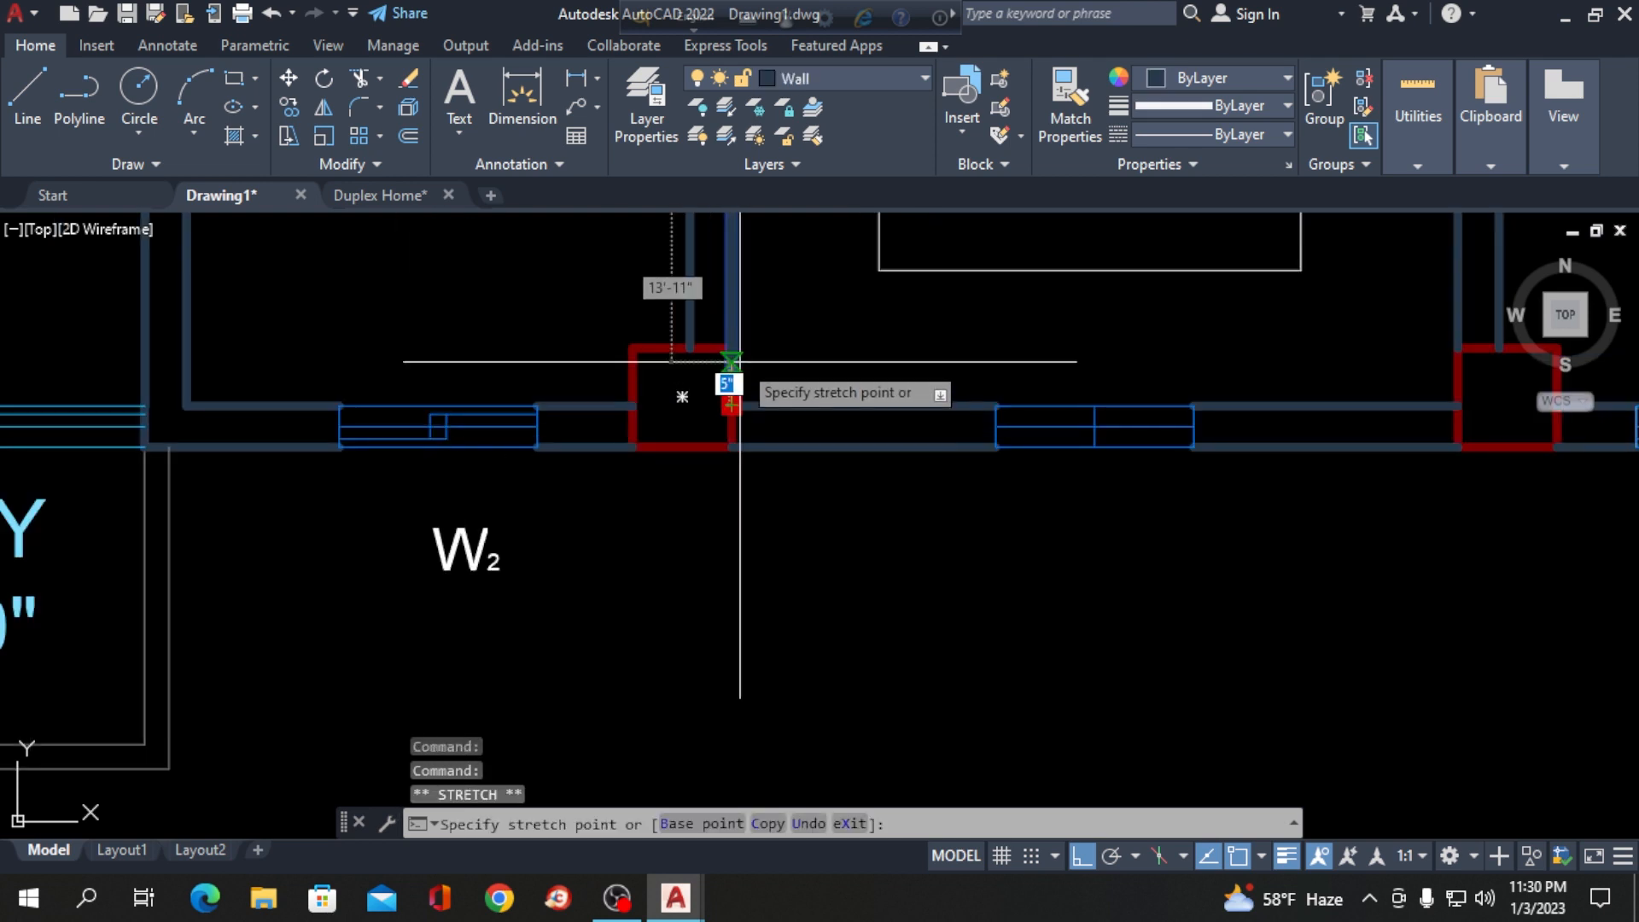
pyautogui.press('Escape')
# Shorten the lower outer wall line beside the 7'-0"X3'-0" balcony so it starts at the corner column's balcony-side lower corner.
pyautogui.scroll(-2, 637, 262)
pyautogui.scroll(-4, 780, 432)
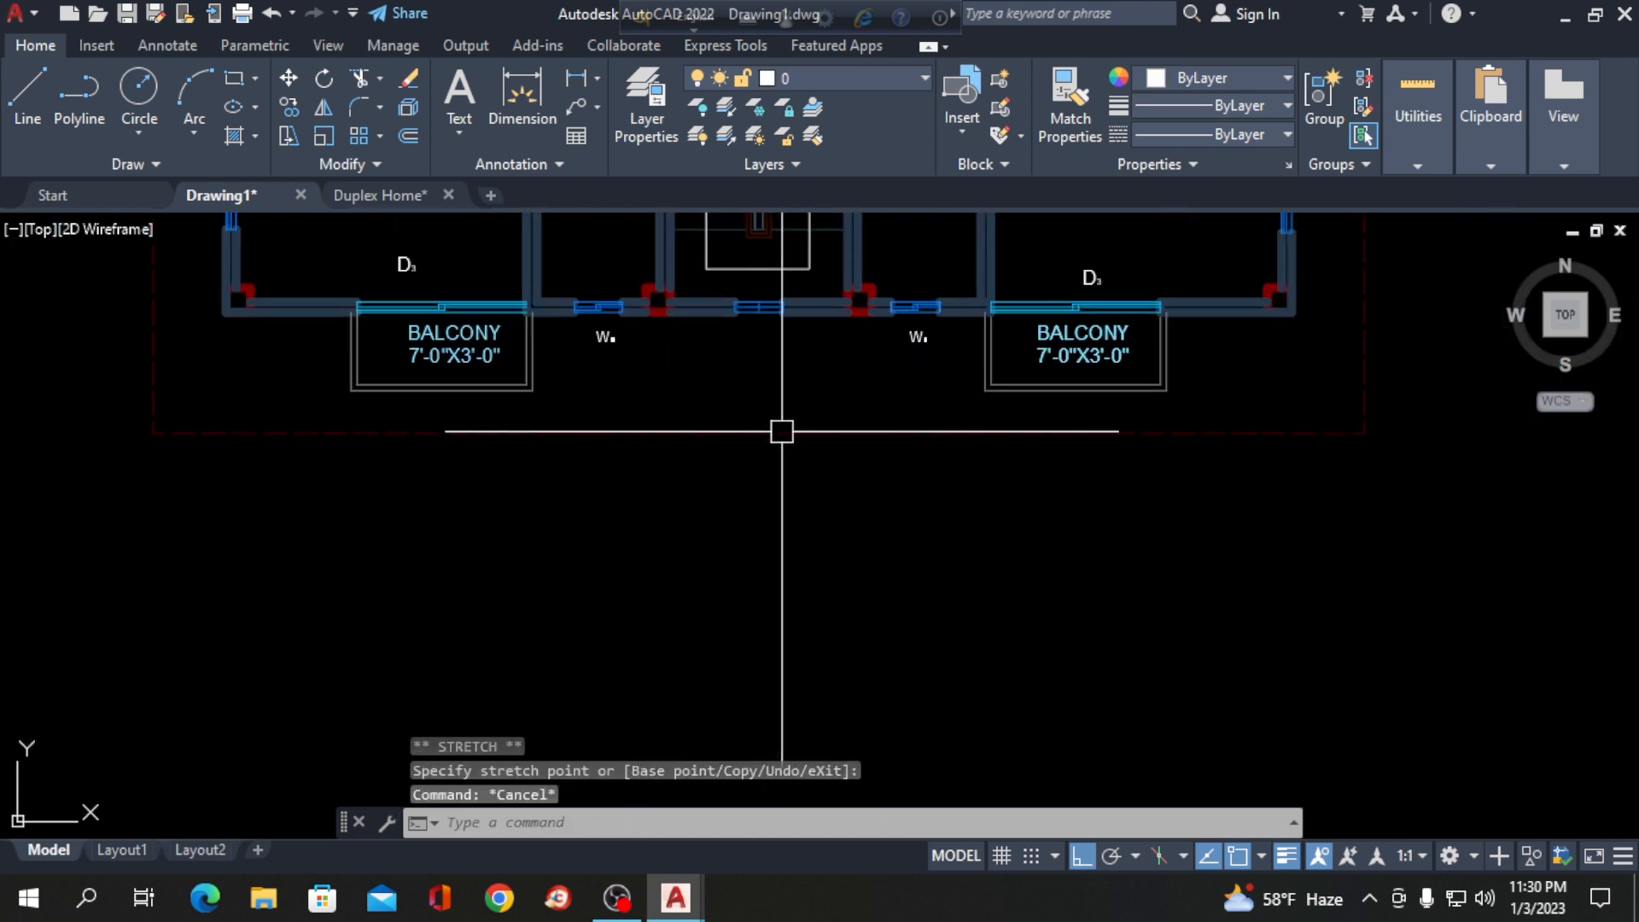
pyautogui.scroll(5, 534, 373)
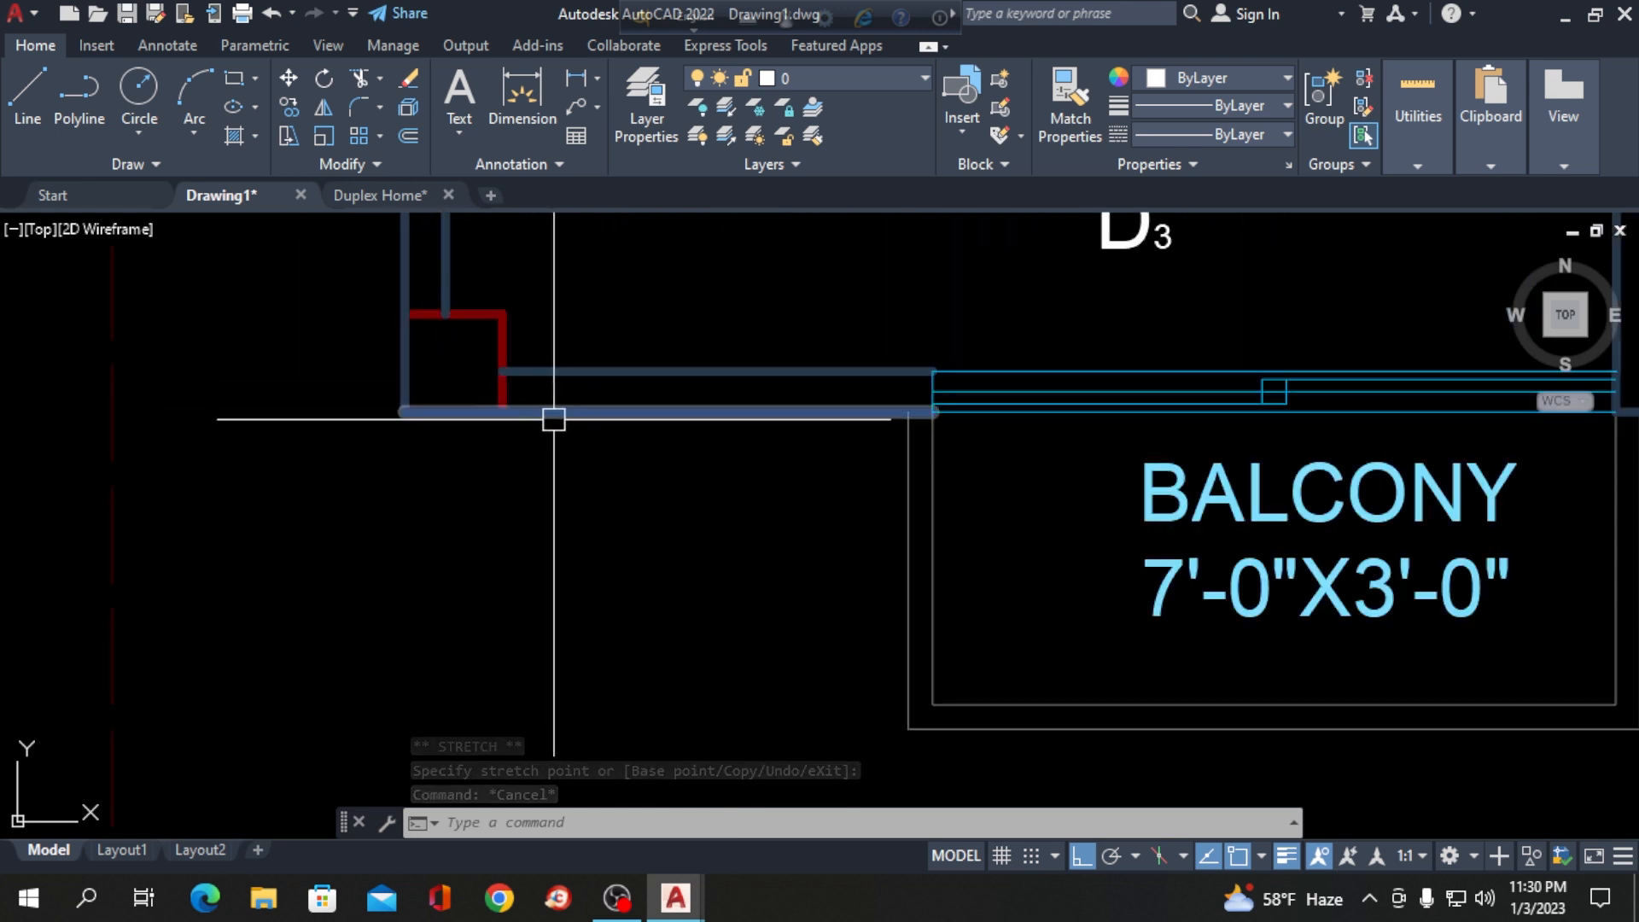
pyautogui.click(413, 409)
pyautogui.click(405, 411)
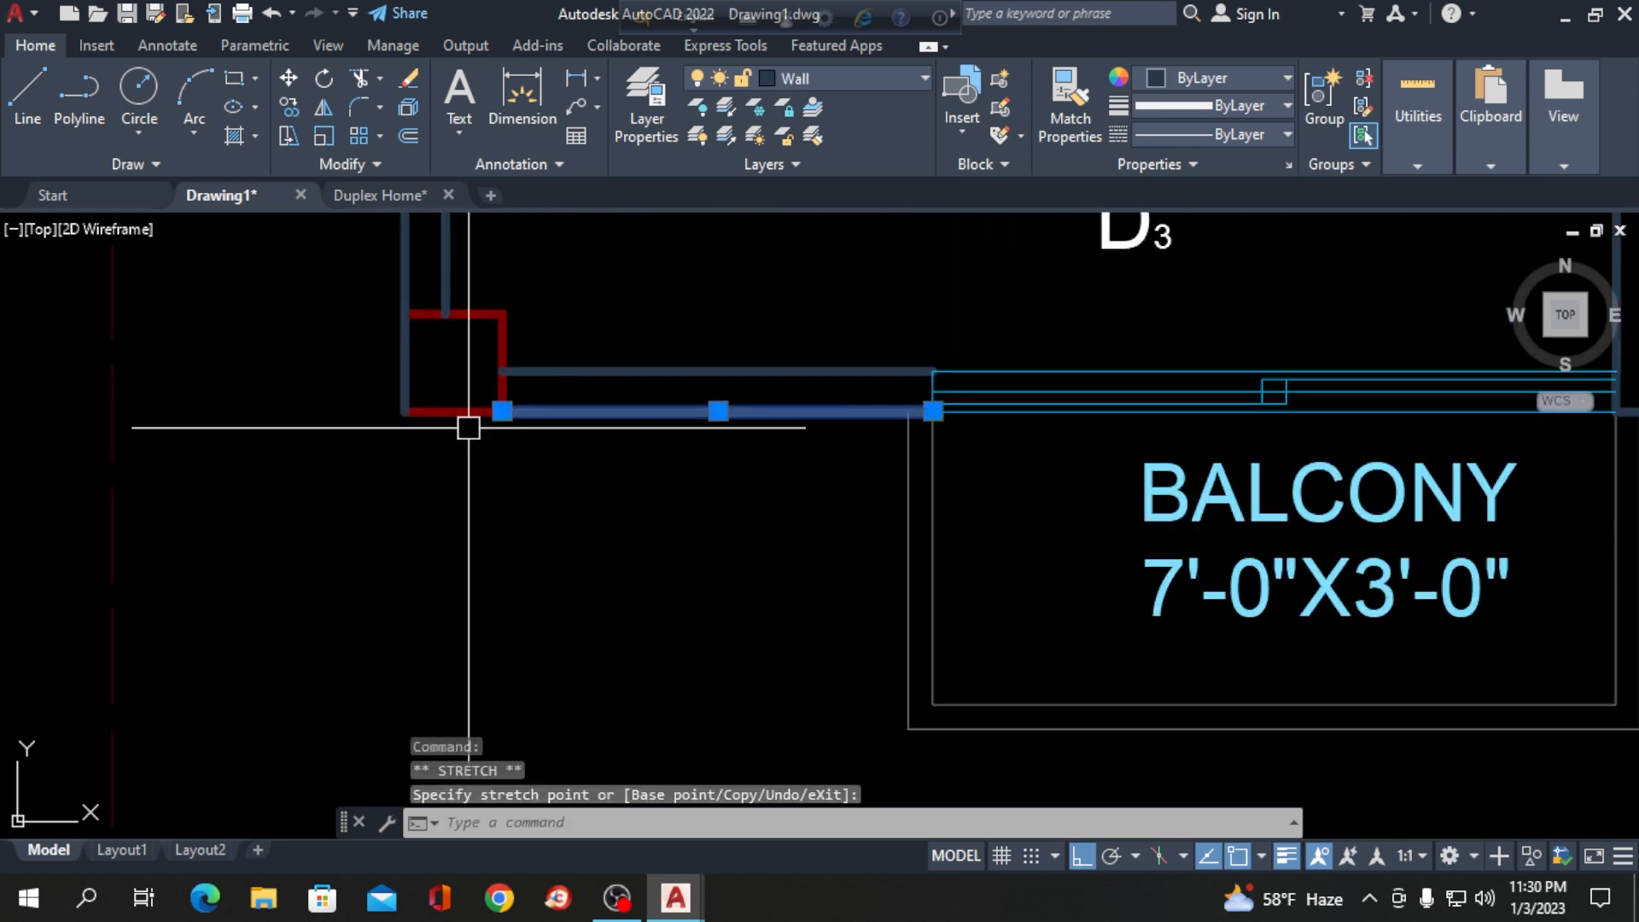
pyautogui.press('Escape')
pyautogui.press('Escape')
# Pull the outer side wall line's lower end up to just above the corner column beside the balcony.
pyautogui.click(406, 293)
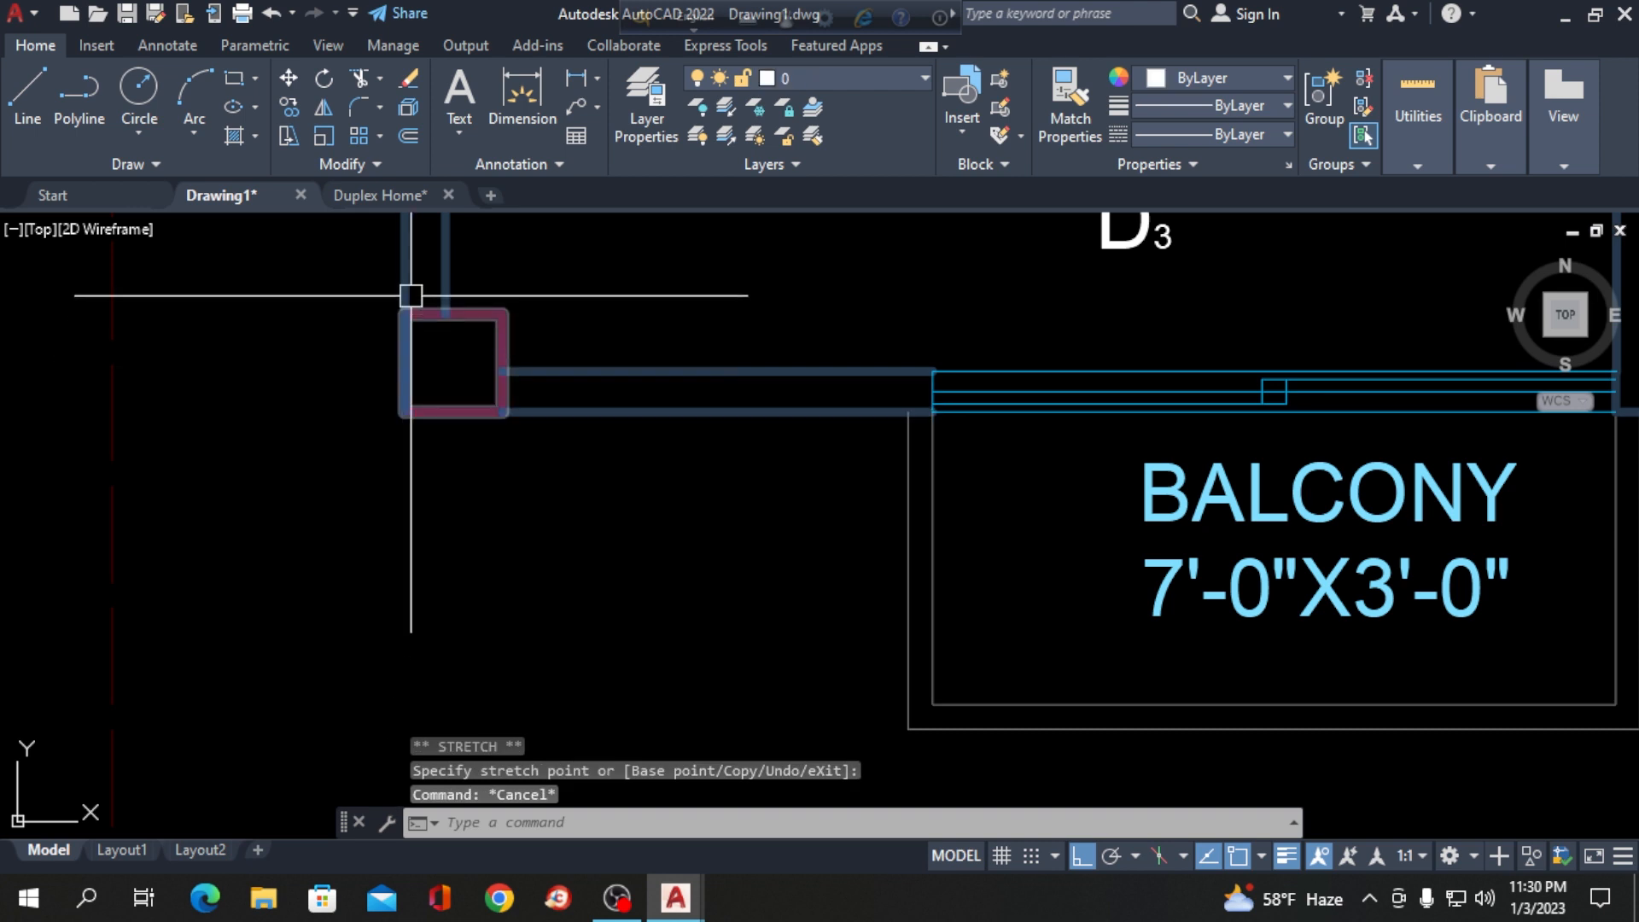
pyautogui.click(406, 411)
pyautogui.click(405, 298)
pyautogui.press('Escape')
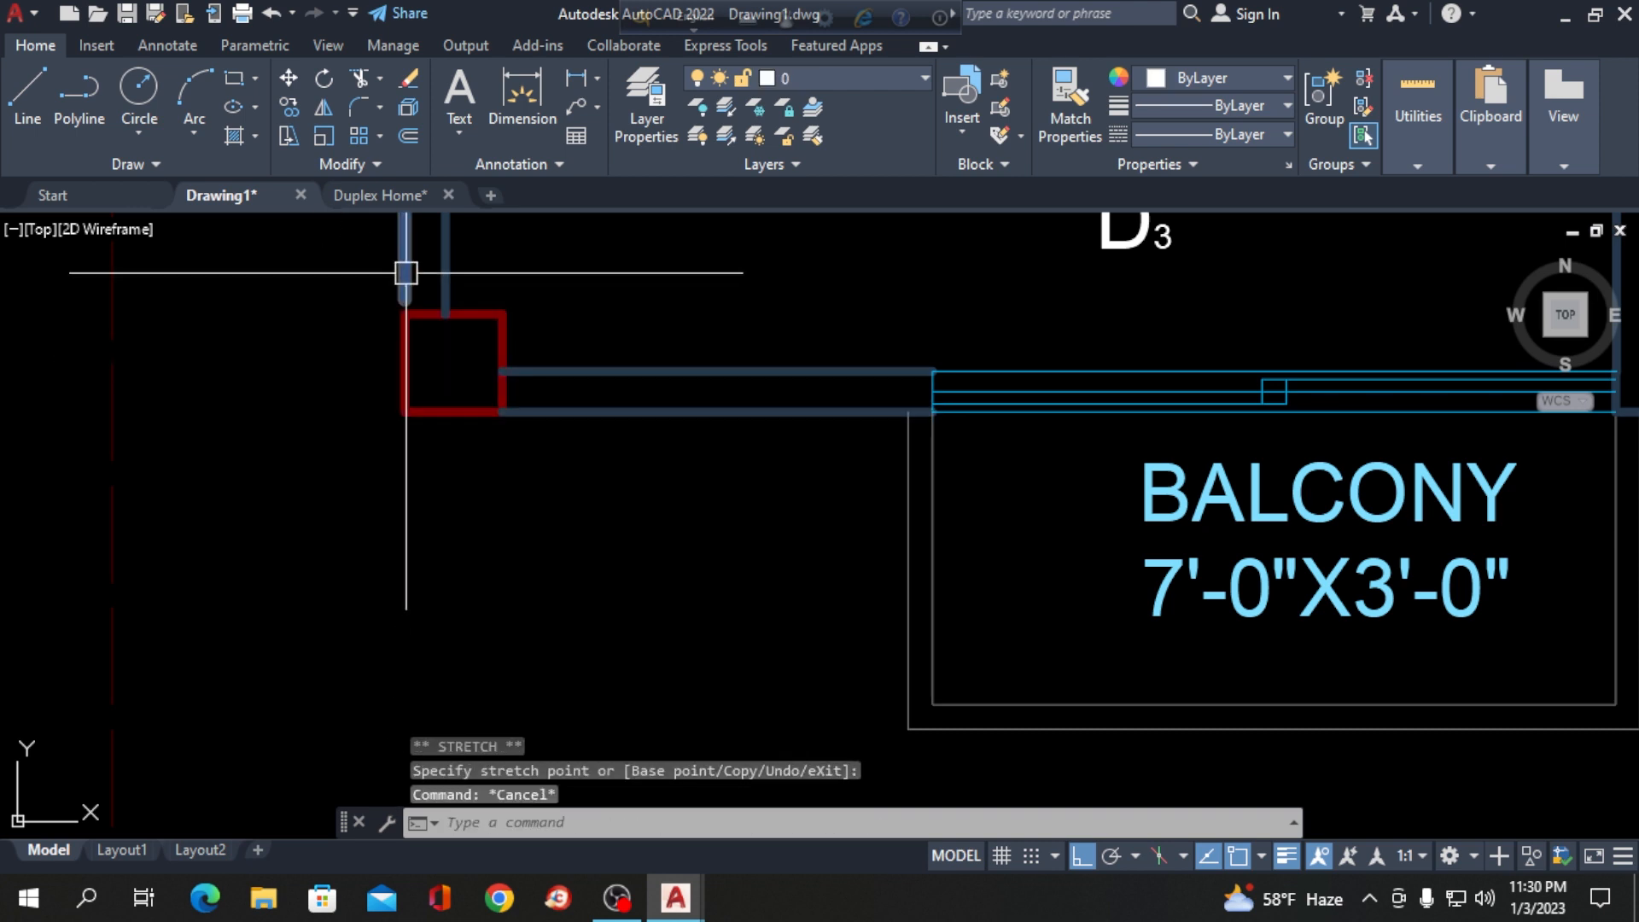
# Extend the outer side wall line's lower end to the upper corner of the corner column beside the balcony.
pyautogui.click(405, 298)
pyautogui.press('Escape')
pyautogui.press('Escape')
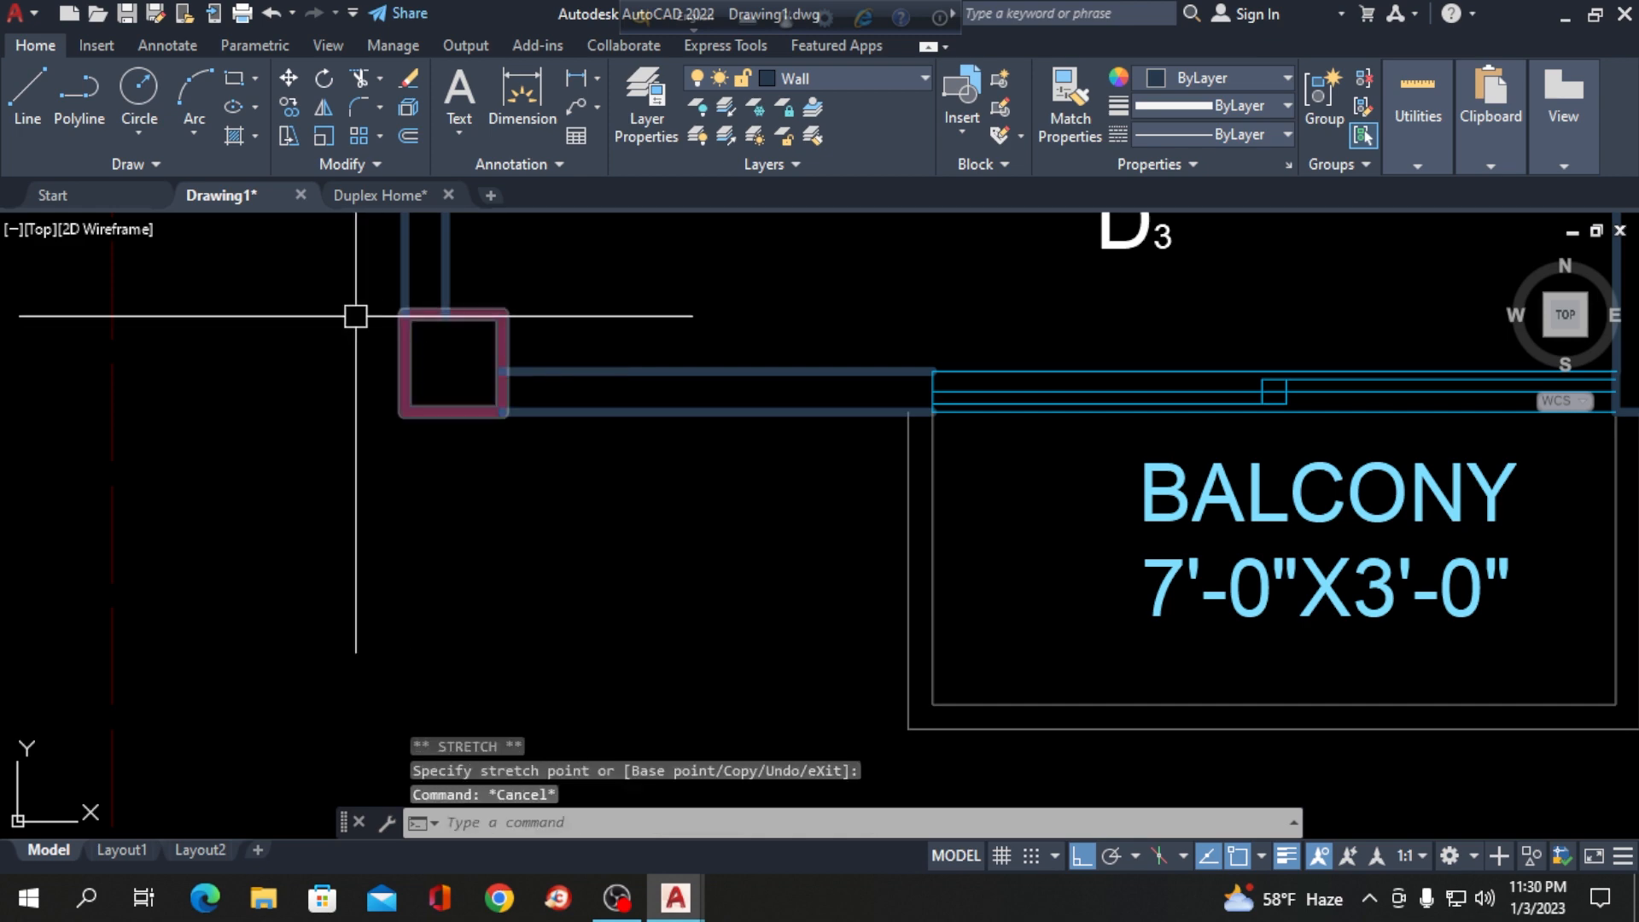
# Shorten the outer wall line beside the M. BEDROOM so its upper end stops at the side column's lower outer corner.
pyautogui.scroll(-8, 355, 315)
pyautogui.scroll(2, 391, 336)
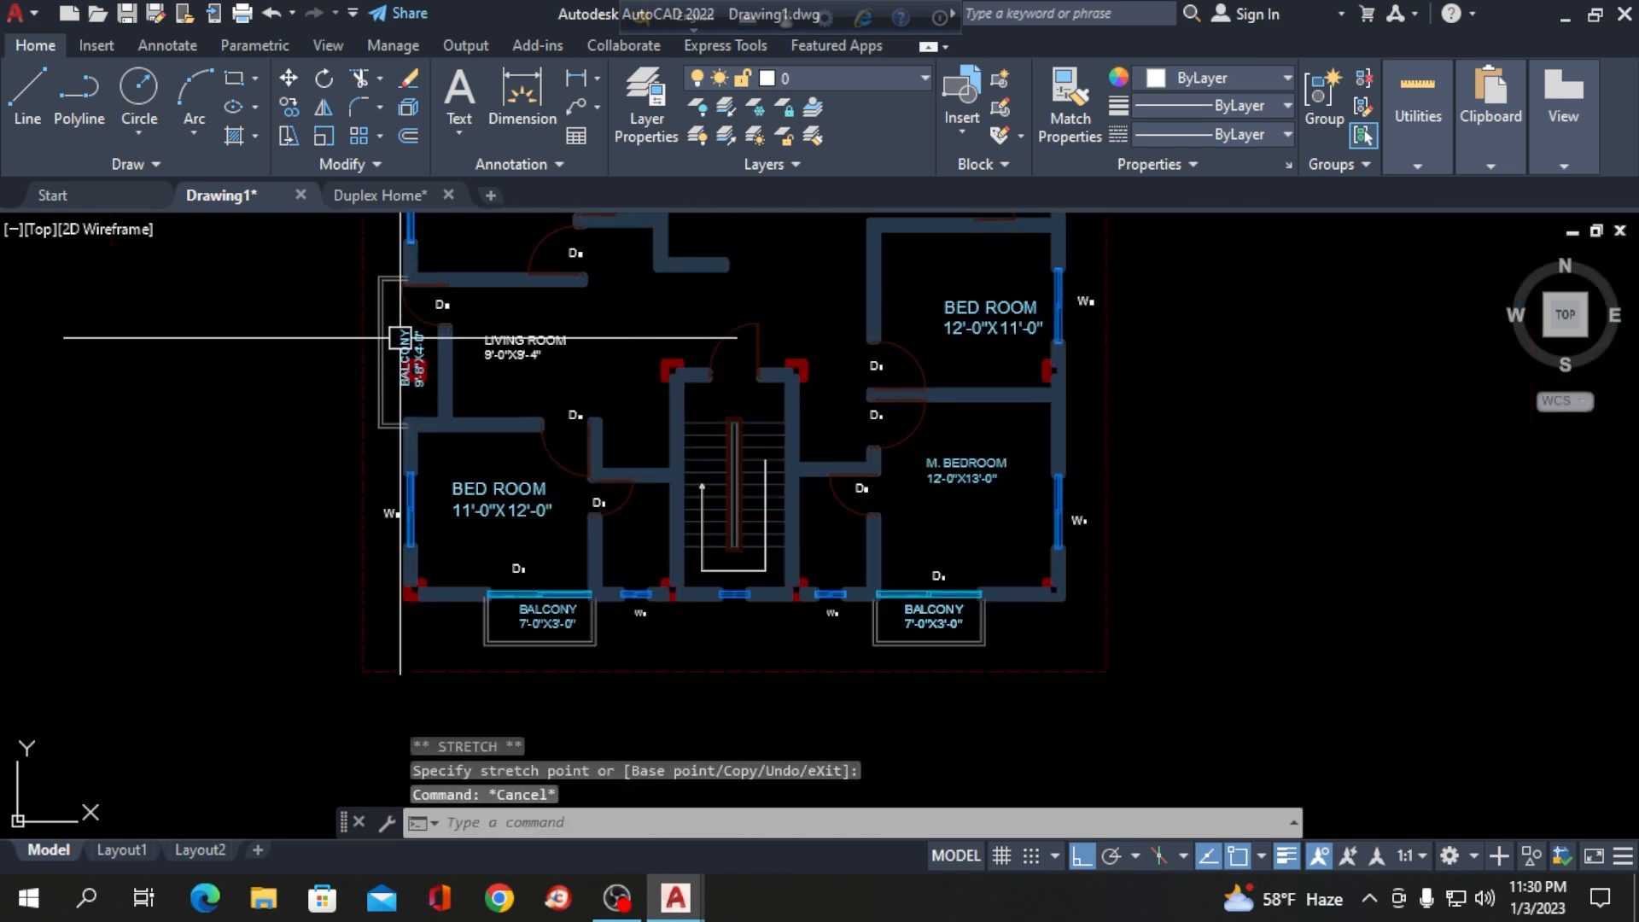
pyautogui.scroll(2, 651, 439)
pyautogui.scroll(-4, 762, 440)
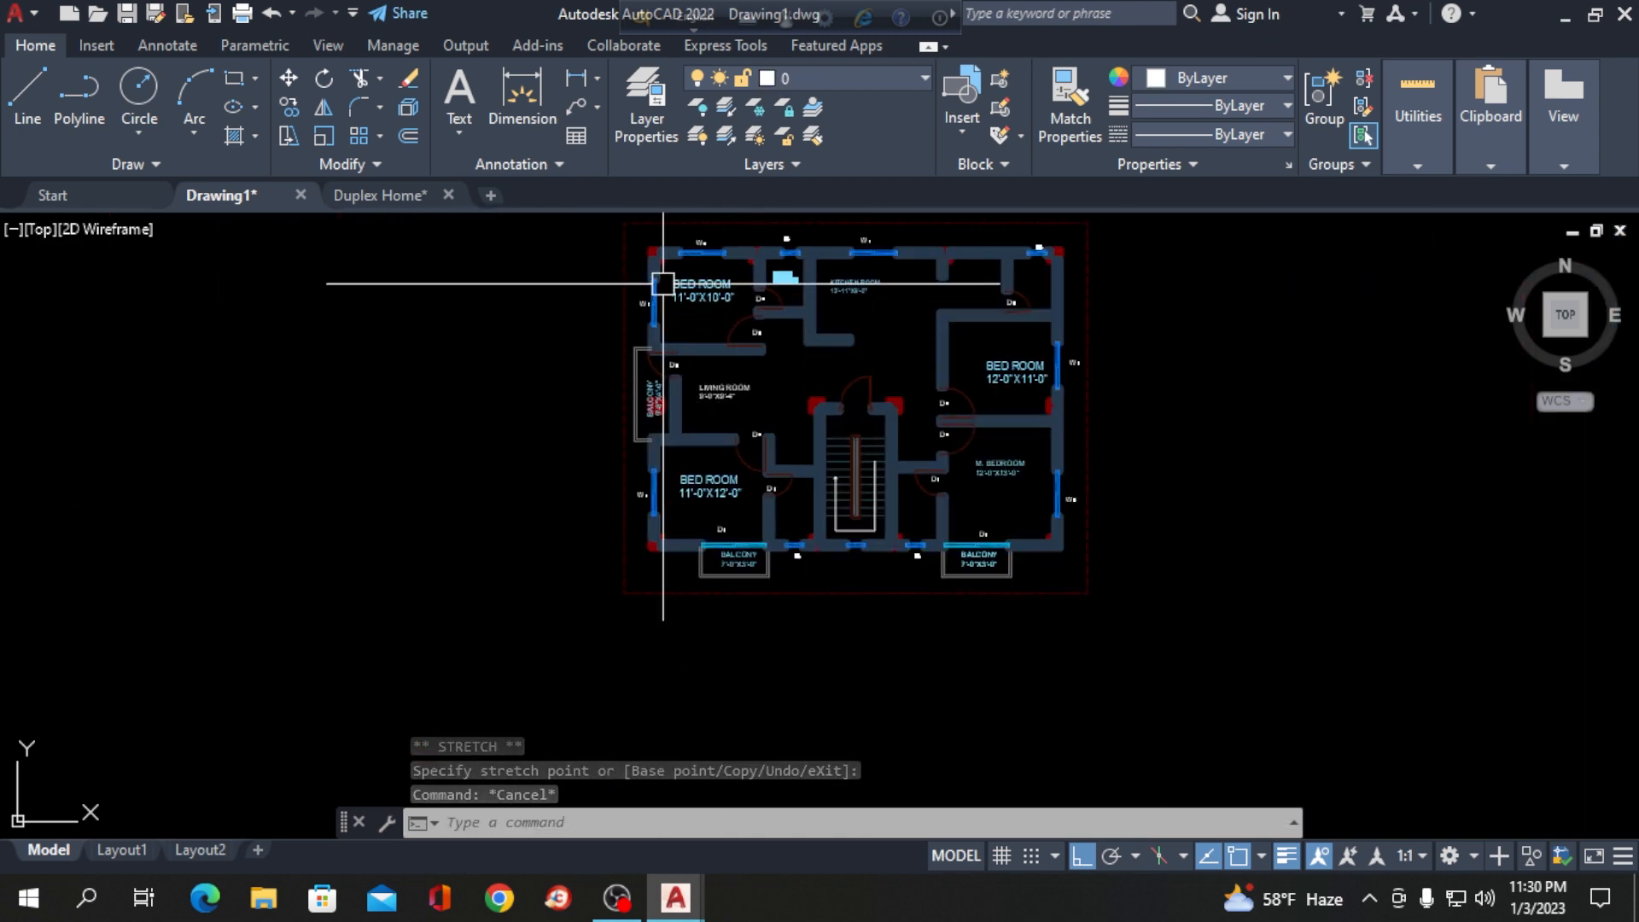
pyautogui.scroll(3, 659, 274)
pyautogui.scroll(-3, 176, 256)
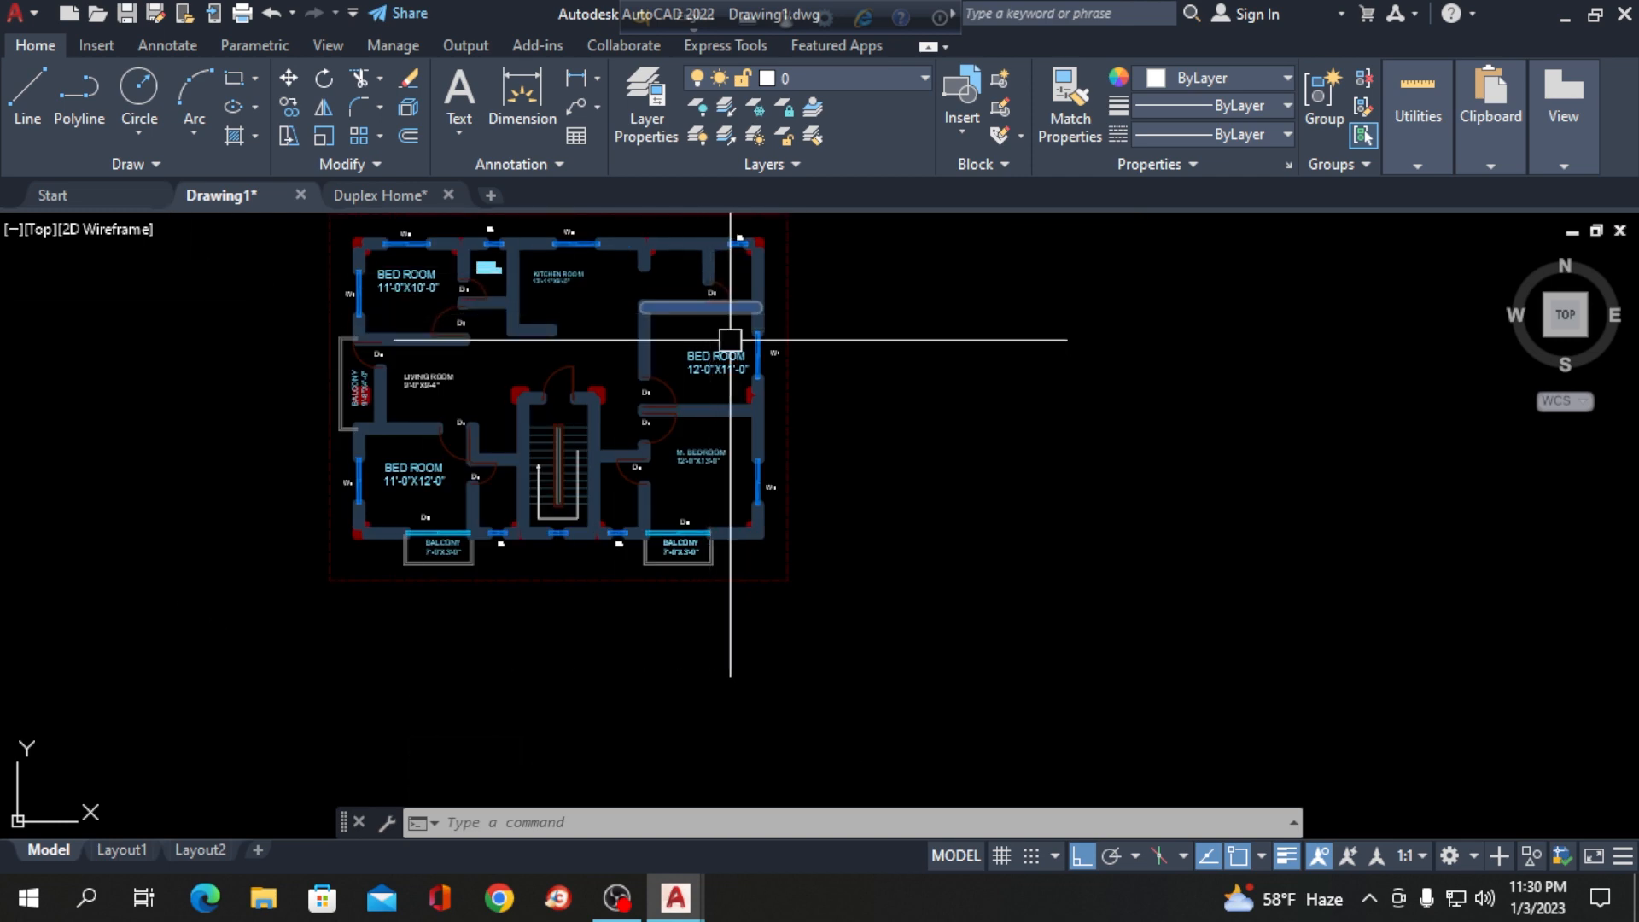
pyautogui.scroll(8, 734, 358)
pyautogui.click(727, 419)
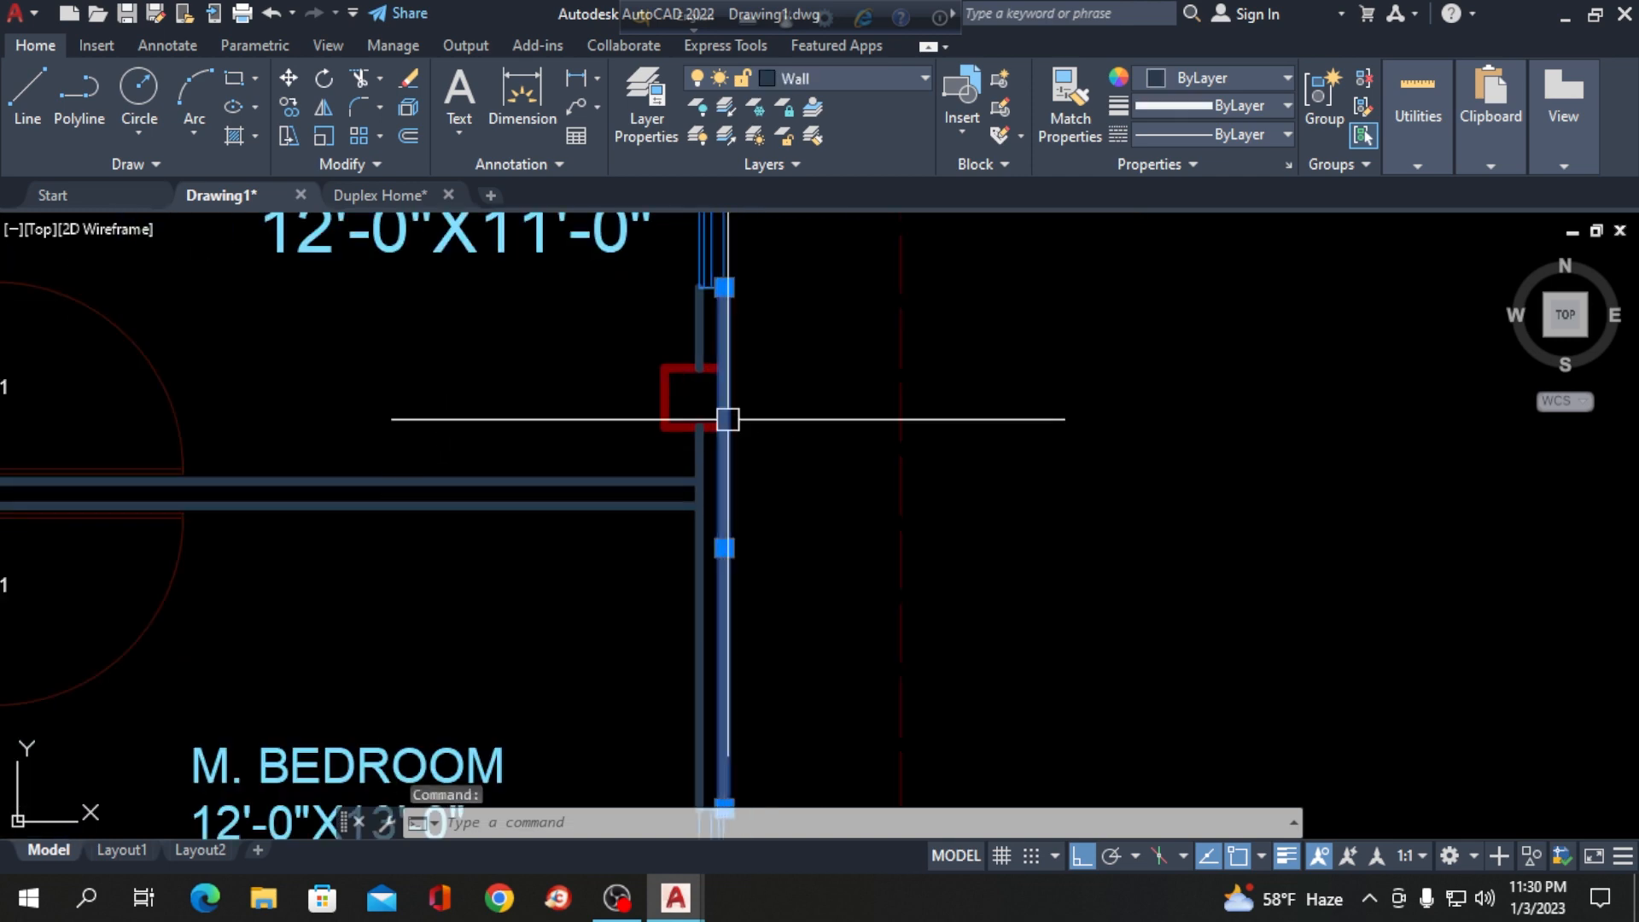
pyautogui.click(724, 286)
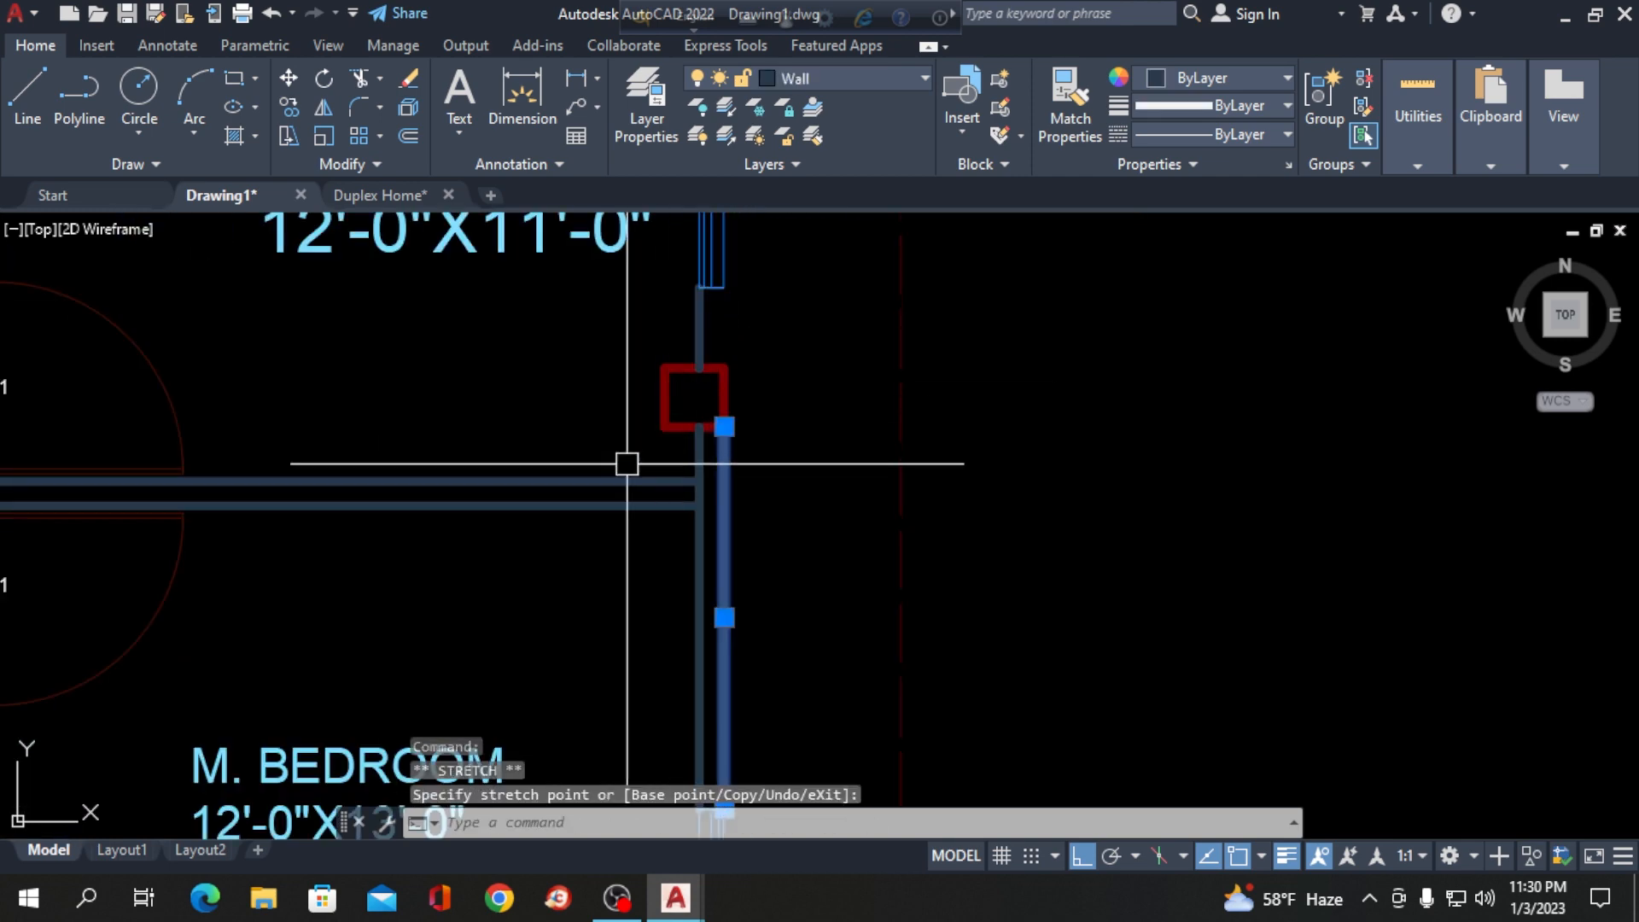
pyautogui.press('Escape')
# Draw a line from the side column's upper outer corner to the lower outer corner of the 12'-0"X11'-0" bedroom's window.
pyautogui.write('l')
pyautogui.press('Return')
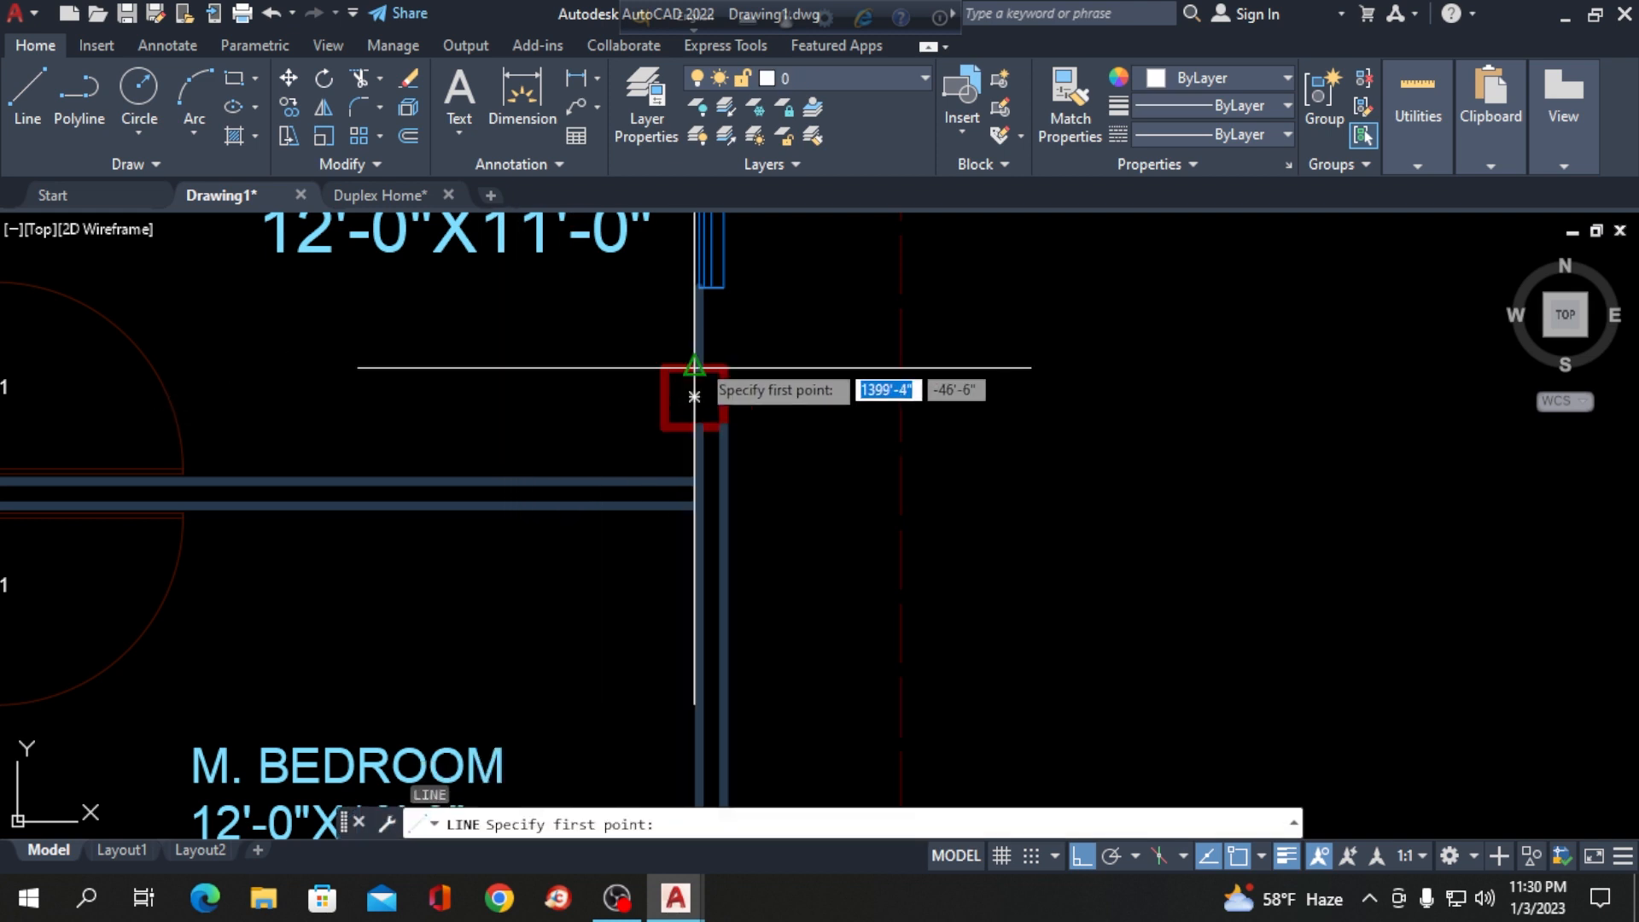
pyautogui.click(724, 367)
pyautogui.click(724, 287)
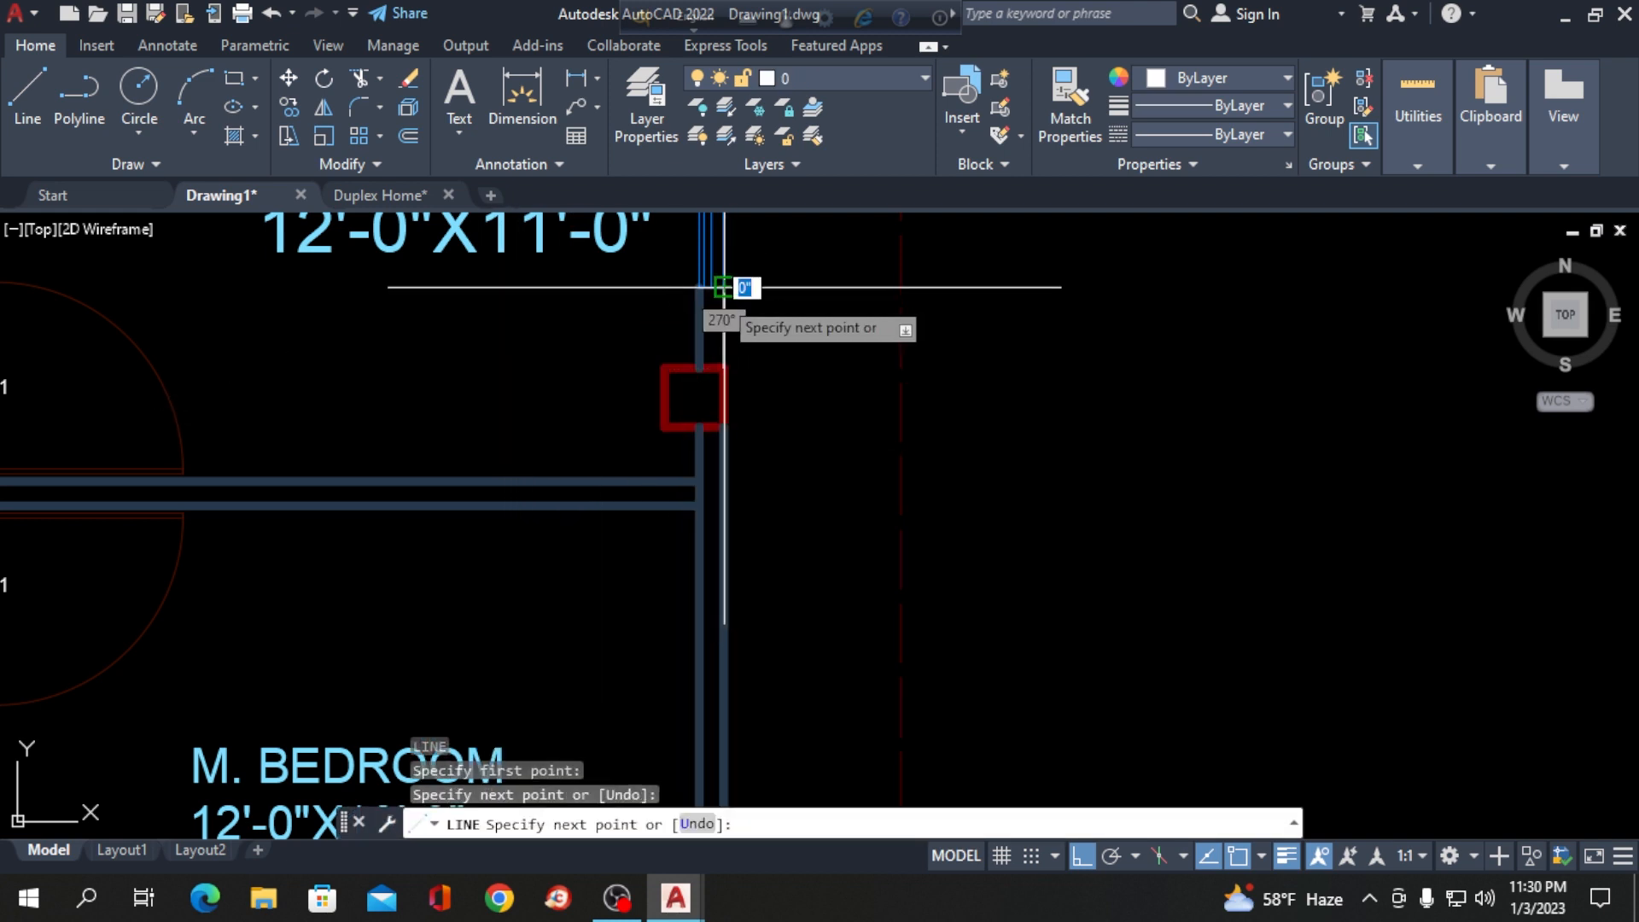
pyautogui.press('Return')
# Assign the new line between the side column and the 12'-0"X11'-0" bedroom's window to the Wall layer.
pyautogui.click(724, 325)
pyautogui.click(832, 73)
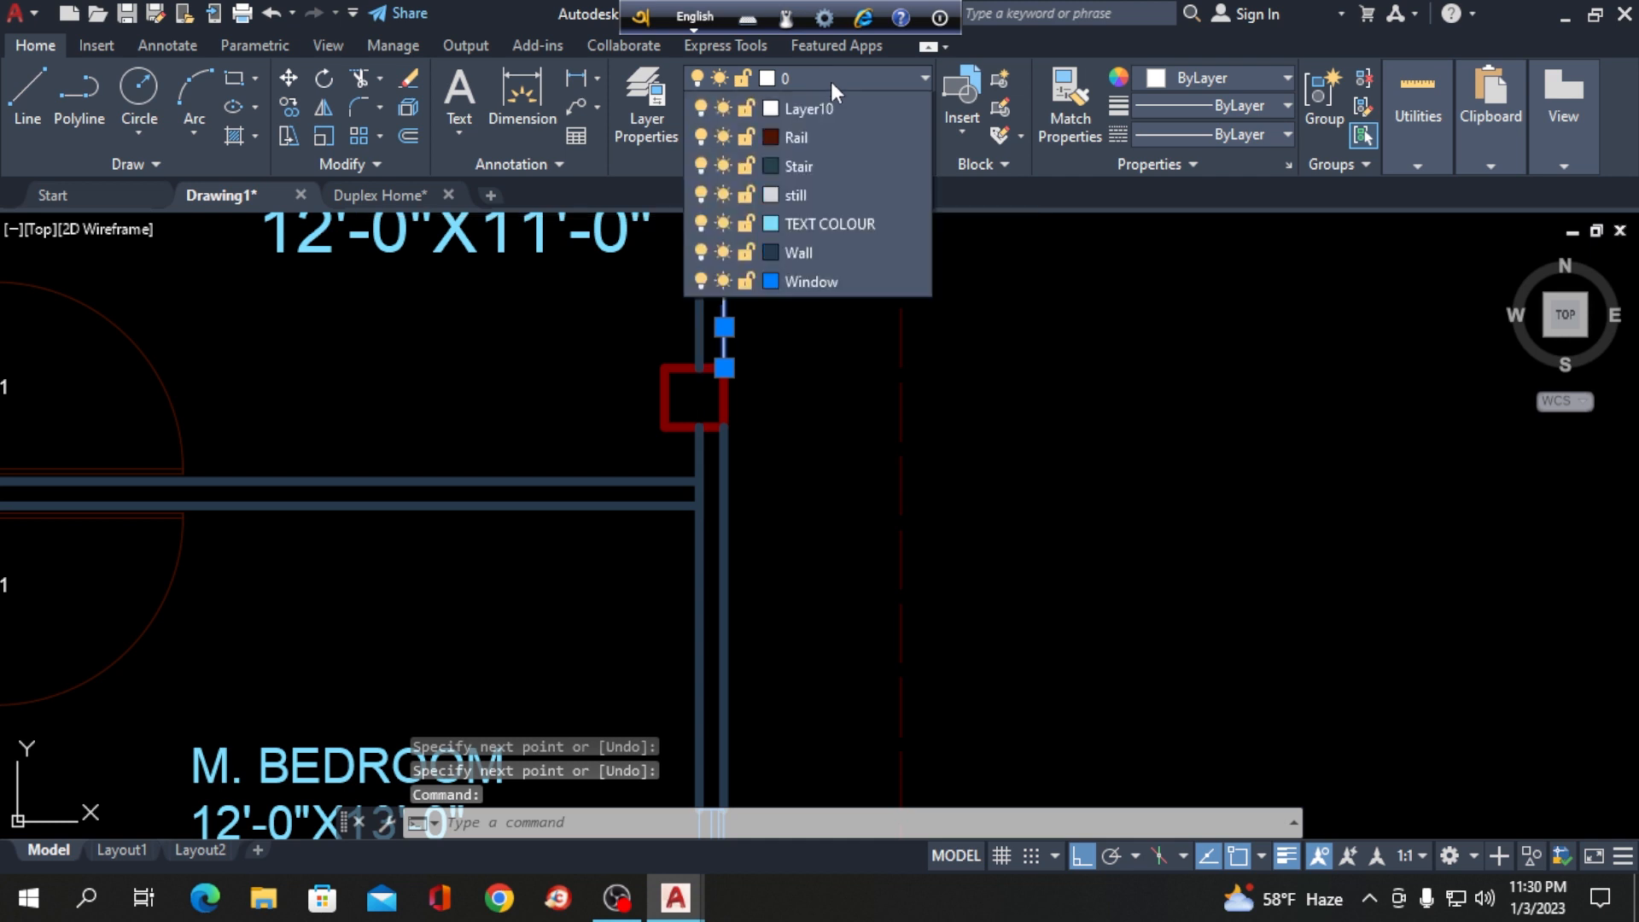
pyautogui.click(829, 510)
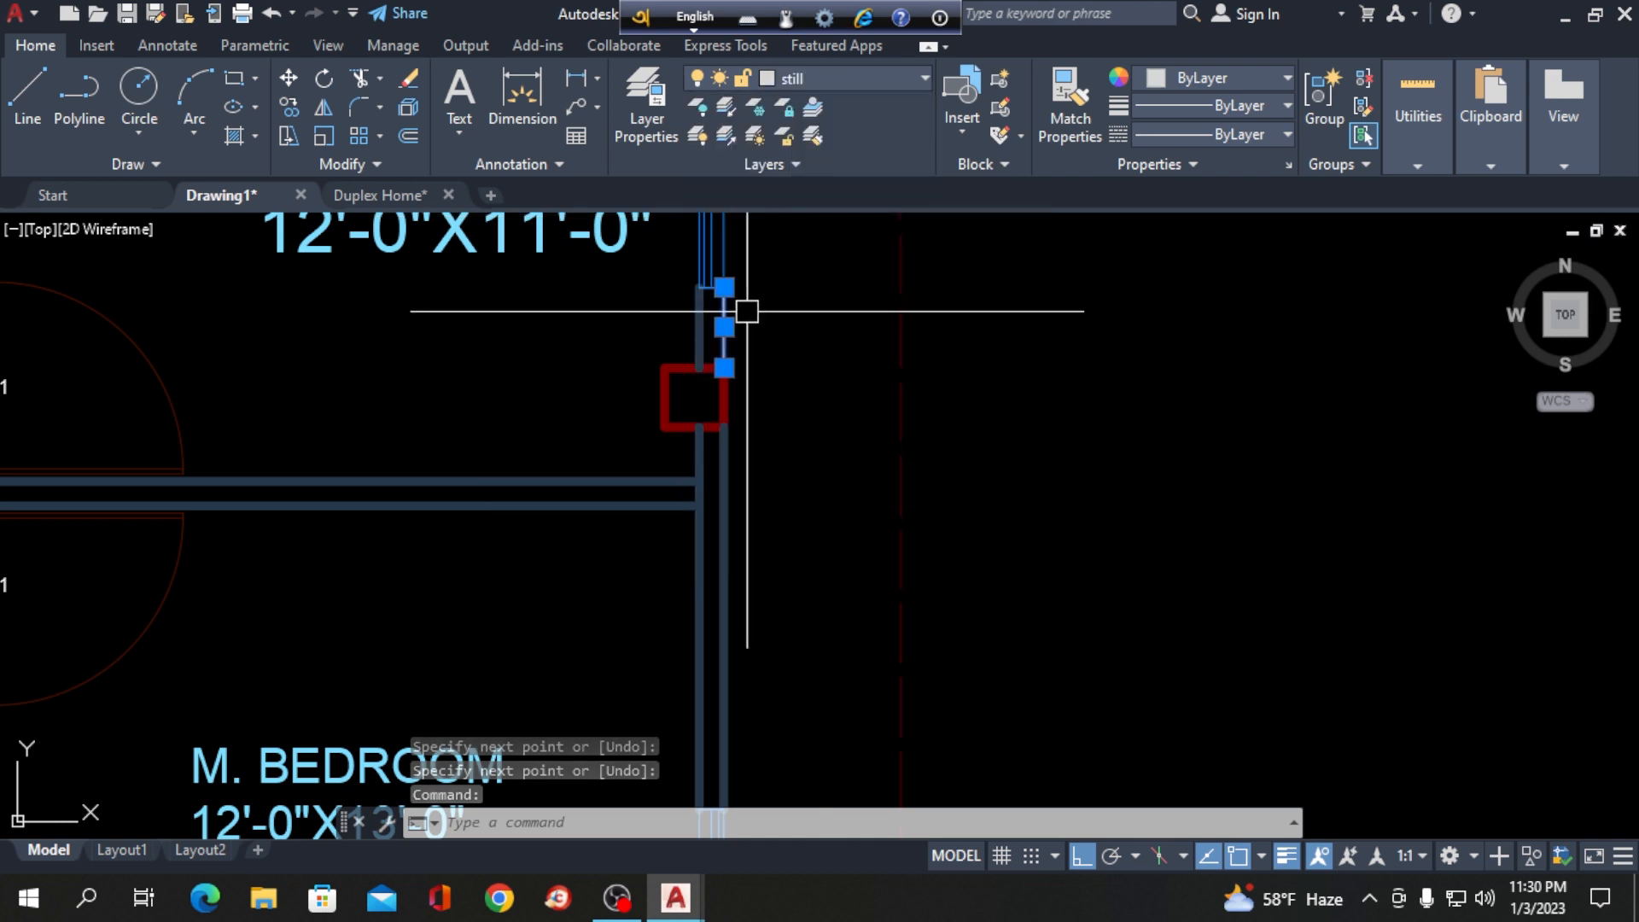
pyautogui.click(829, 82)
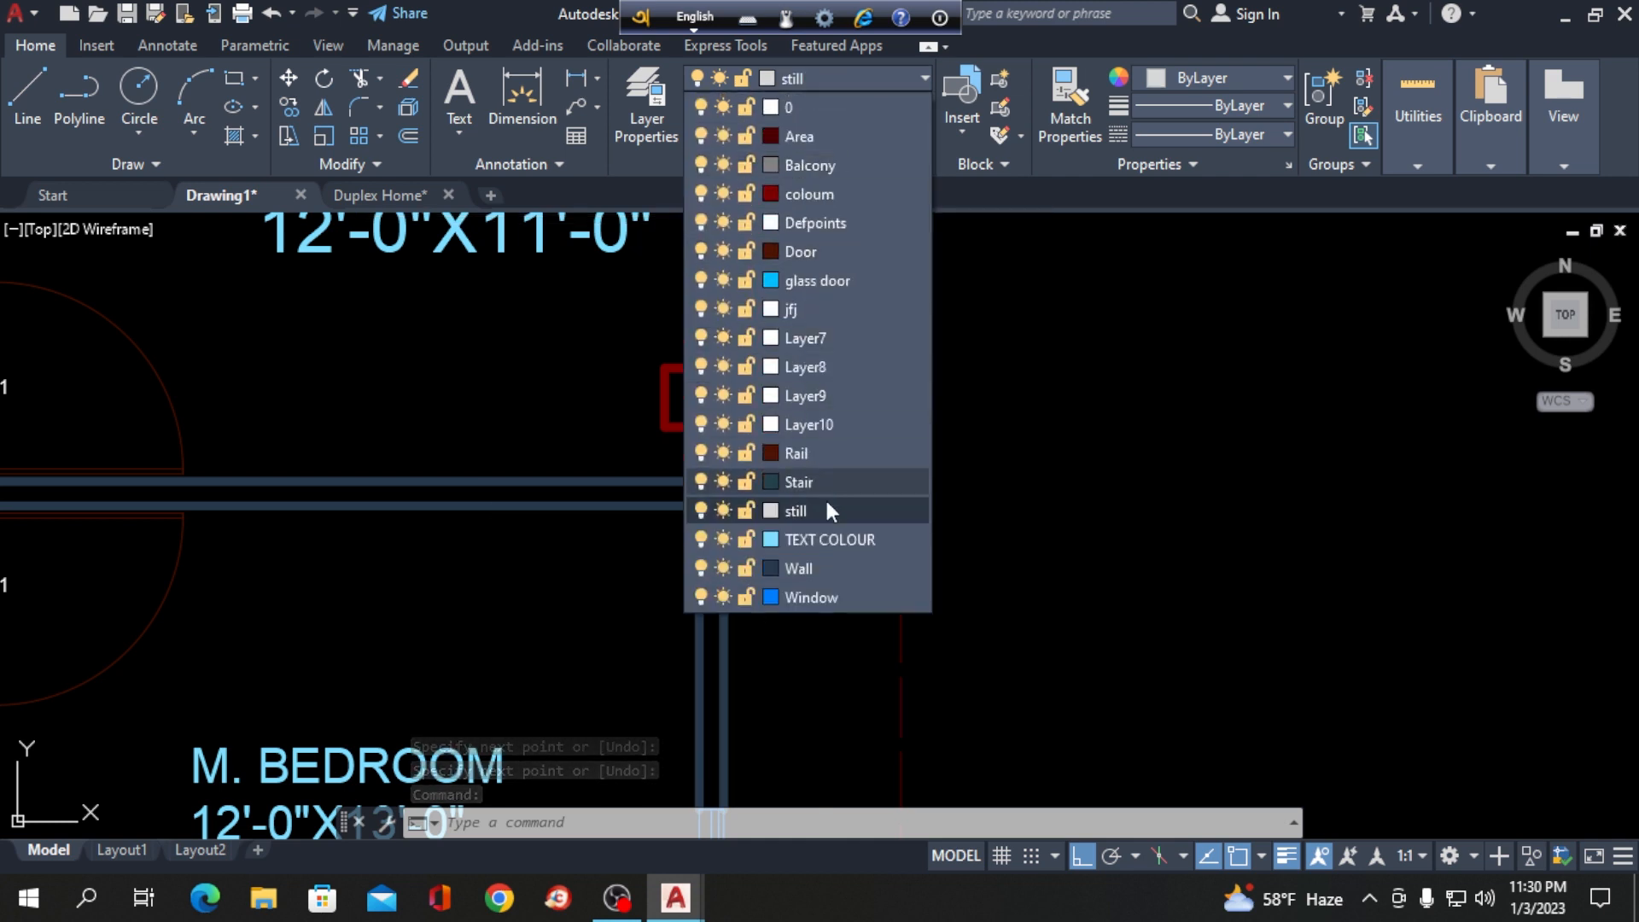
pyautogui.click(818, 573)
# Look over the whole floor plan to check the columns and the wall lines meeting them.
pyautogui.scroll(-5, 834, 464)
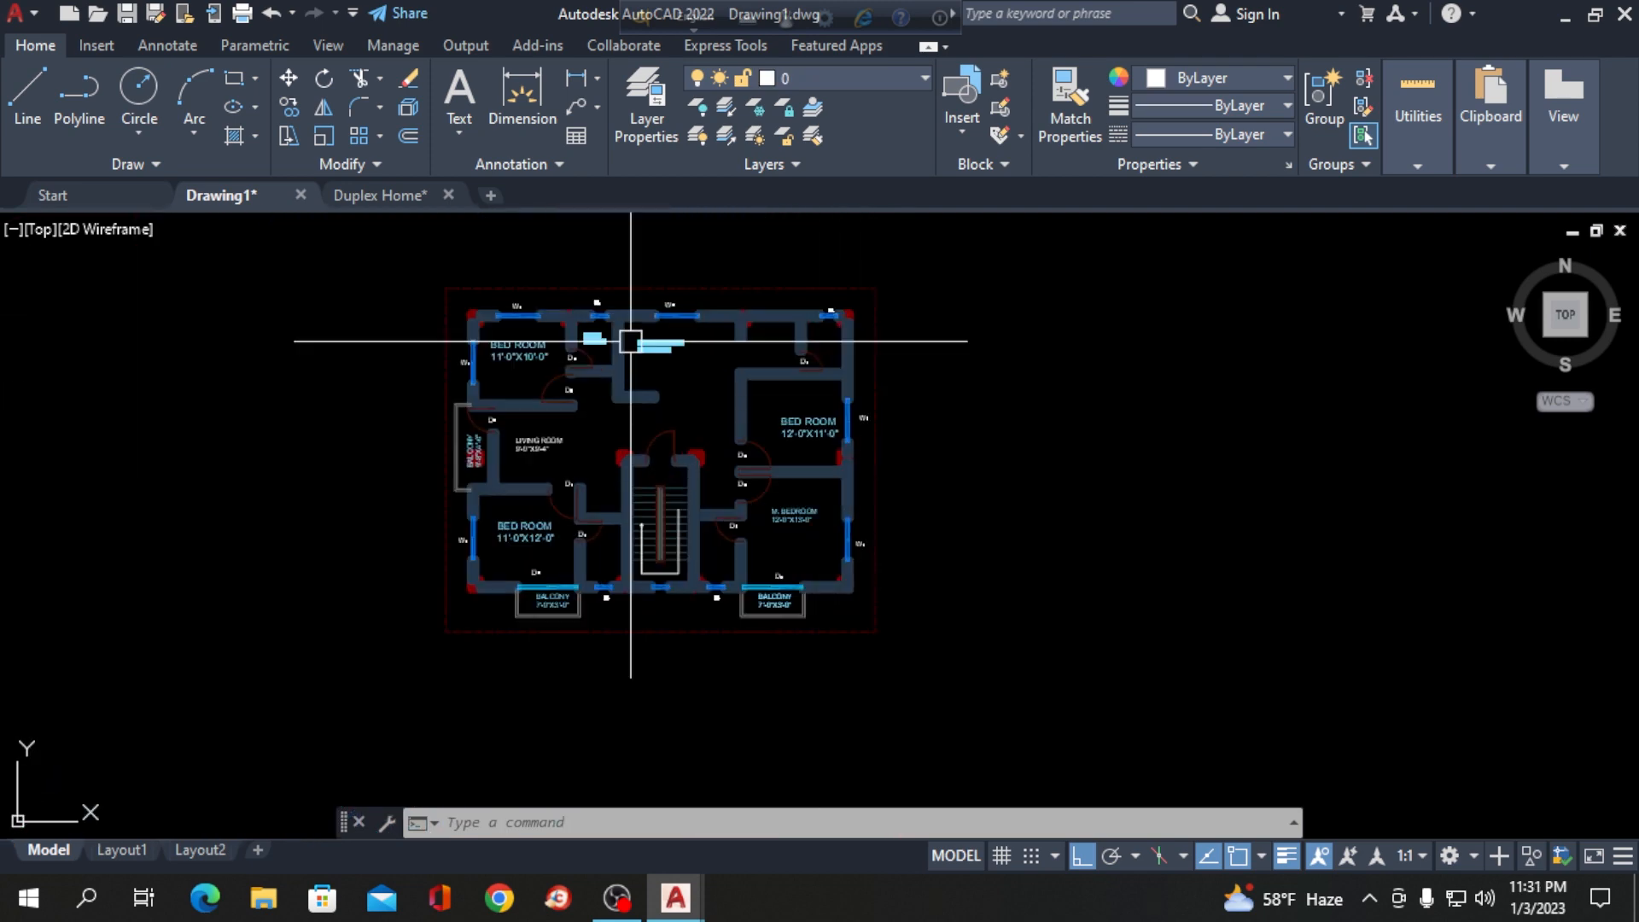
pyautogui.scroll(-3, 630, 342)
pyautogui.scroll(6, 674, 598)
pyautogui.scroll(-4, 427, 495)
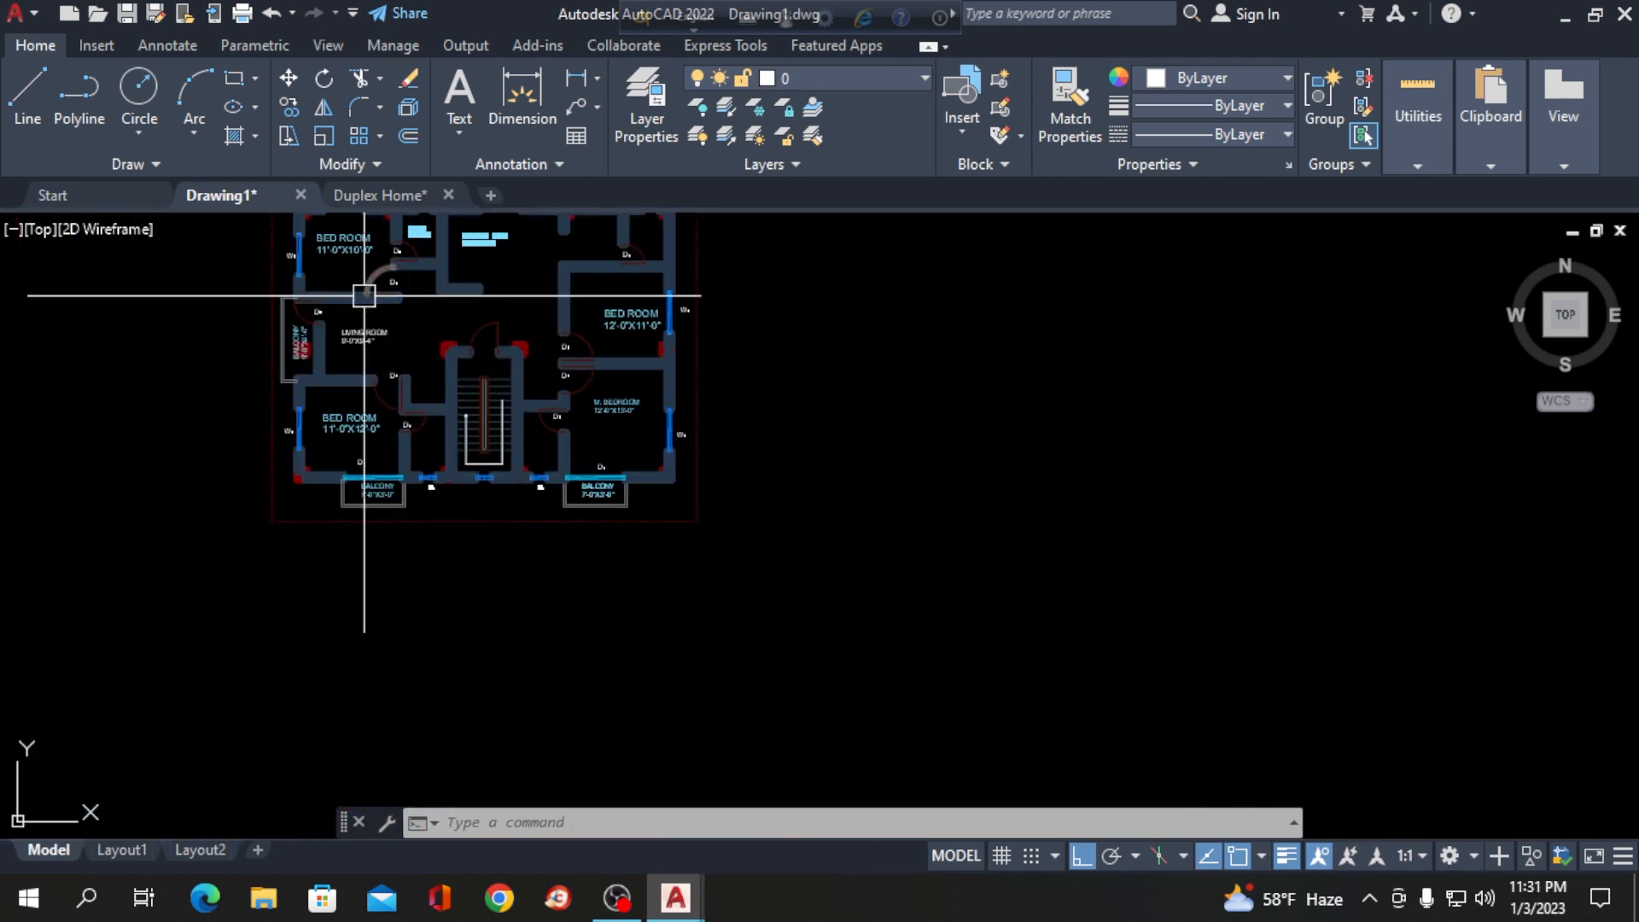
pyautogui.scroll(-3, 336, 432)
pyautogui.scroll(5, 304, 322)
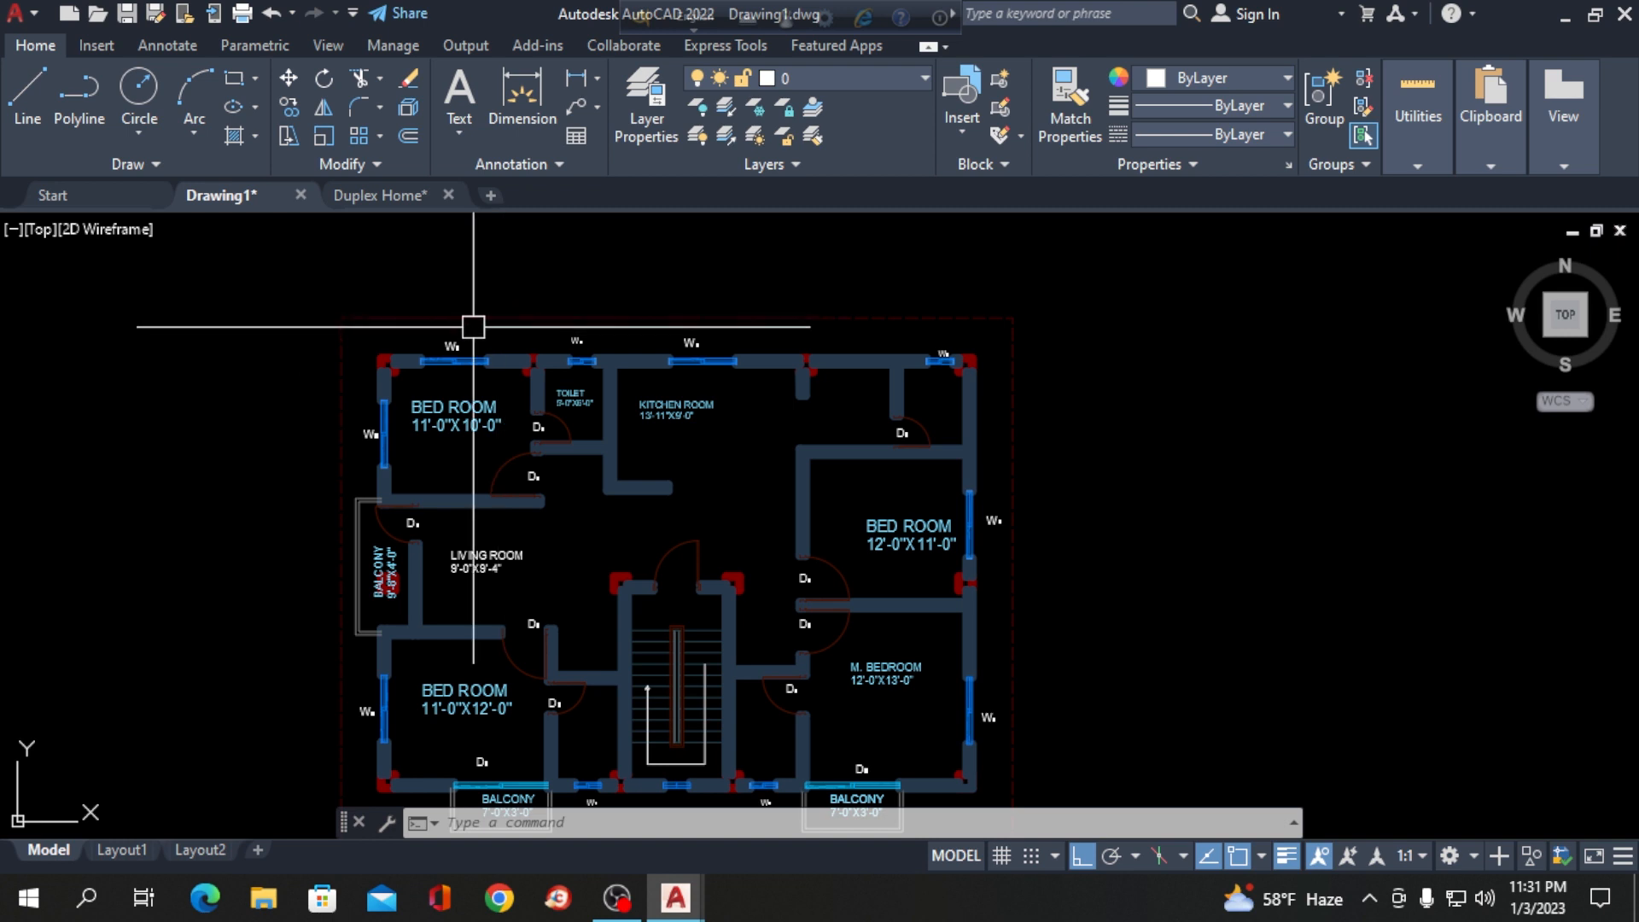
pyautogui.scroll(-3, 598, 341)
pyautogui.scroll(6, 650, 323)
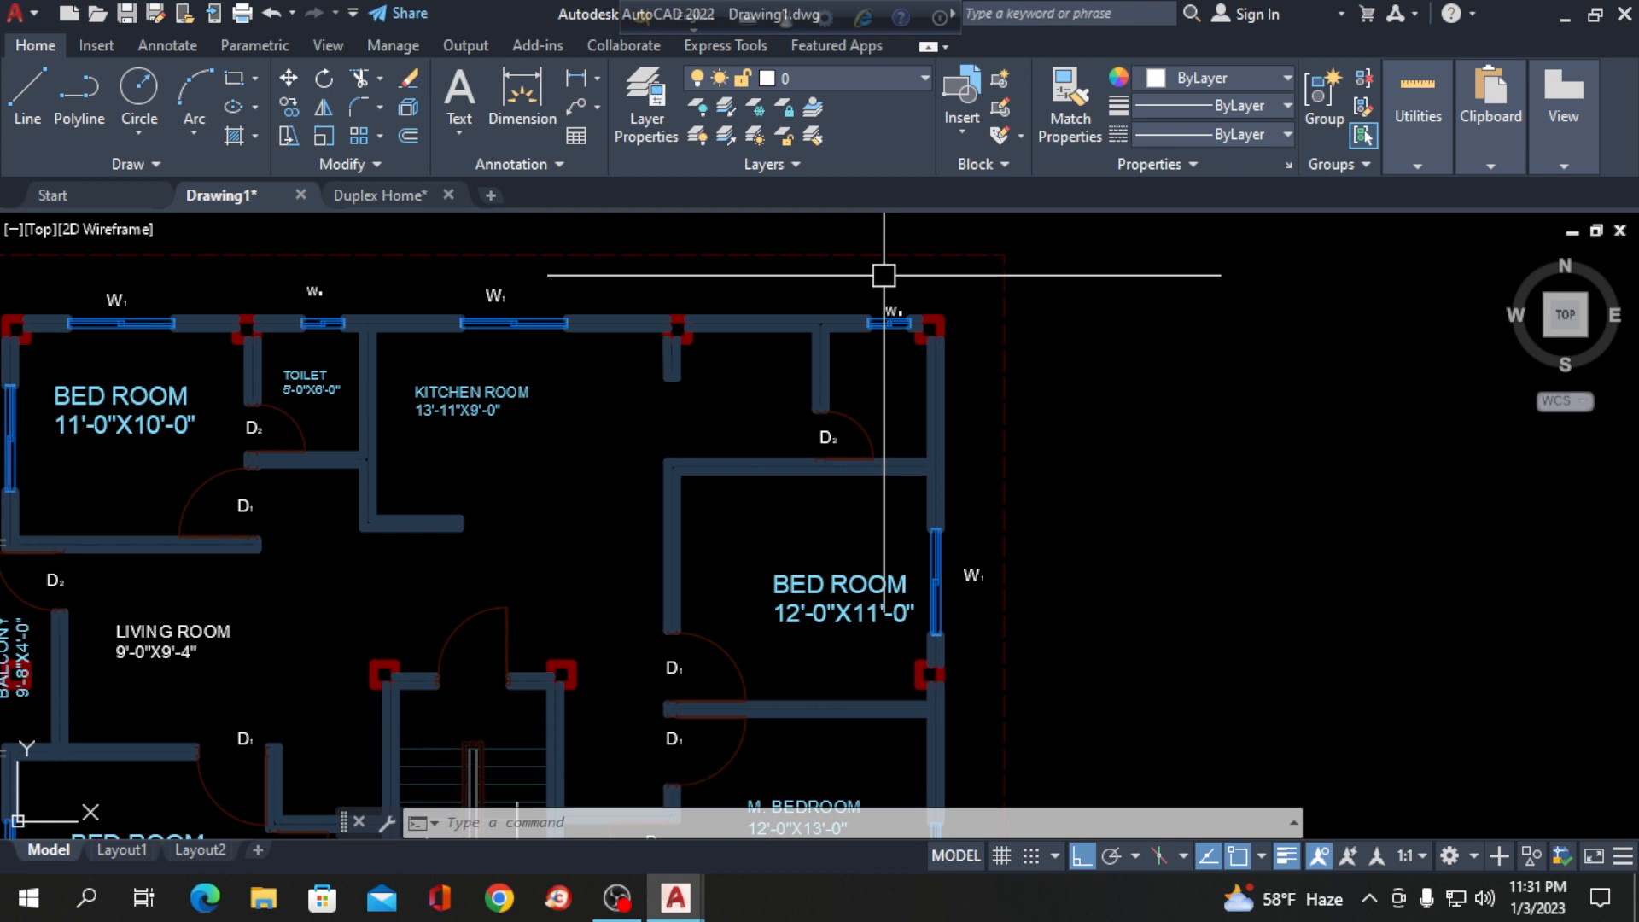
pyautogui.scroll(-3, 663, 333)
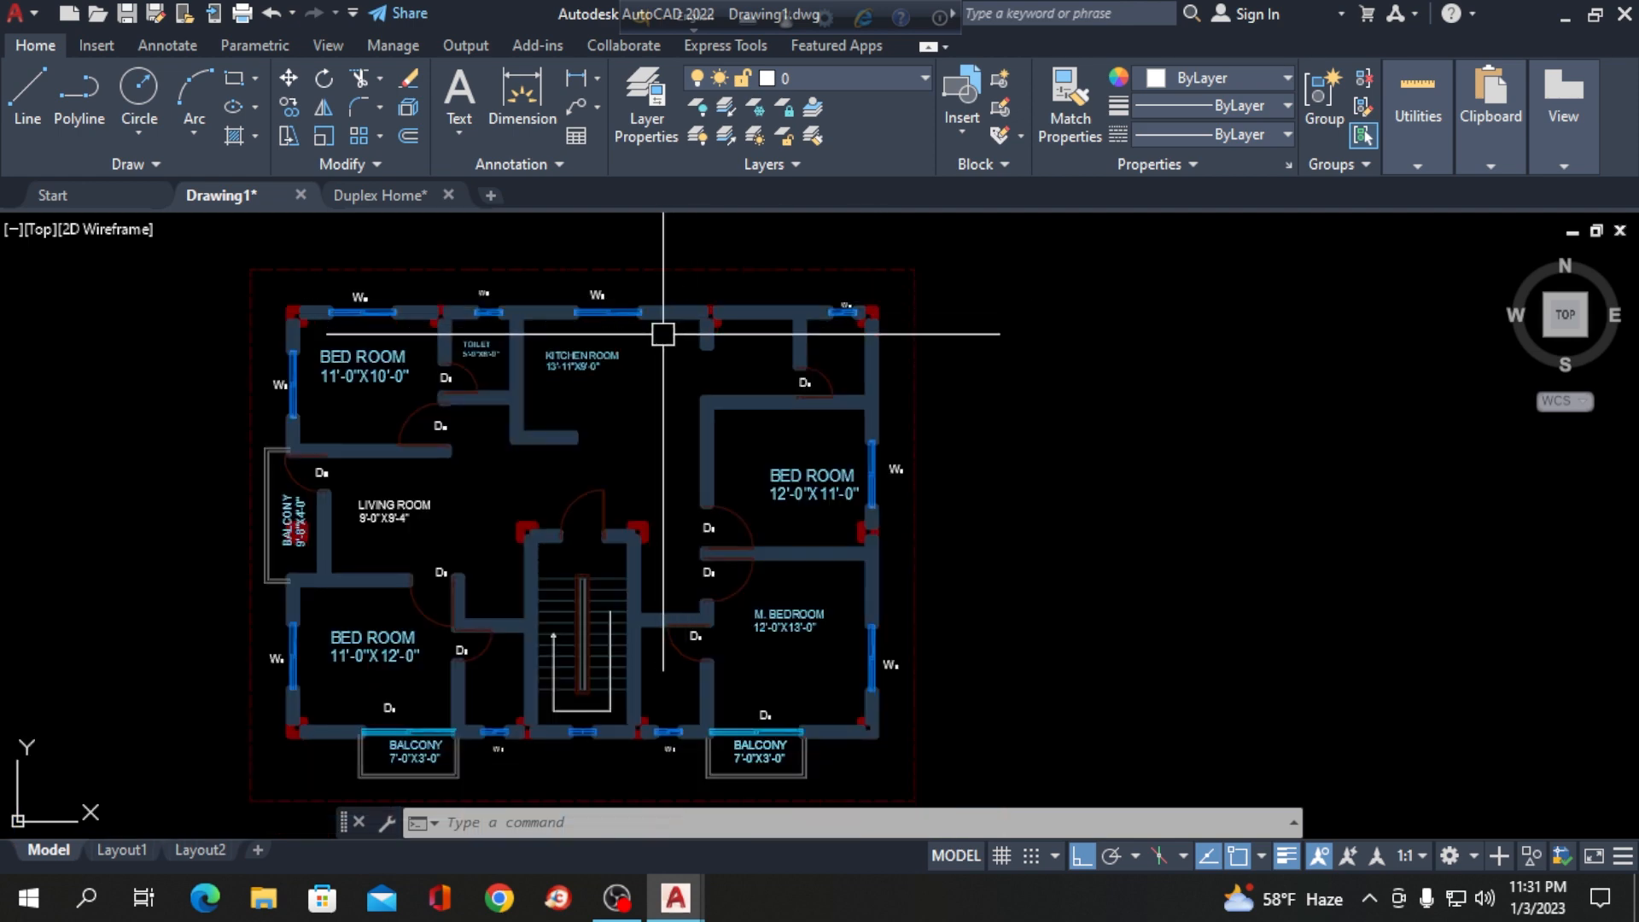
pyautogui.scroll(3, 725, 286)
pyautogui.scroll(-3, 641, 231)
# Inspect the two columns at the stair entrance and the wall lines that end at their edges.
pyautogui.scroll(4, 568, 530)
pyautogui.scroll(3, 487, 355)
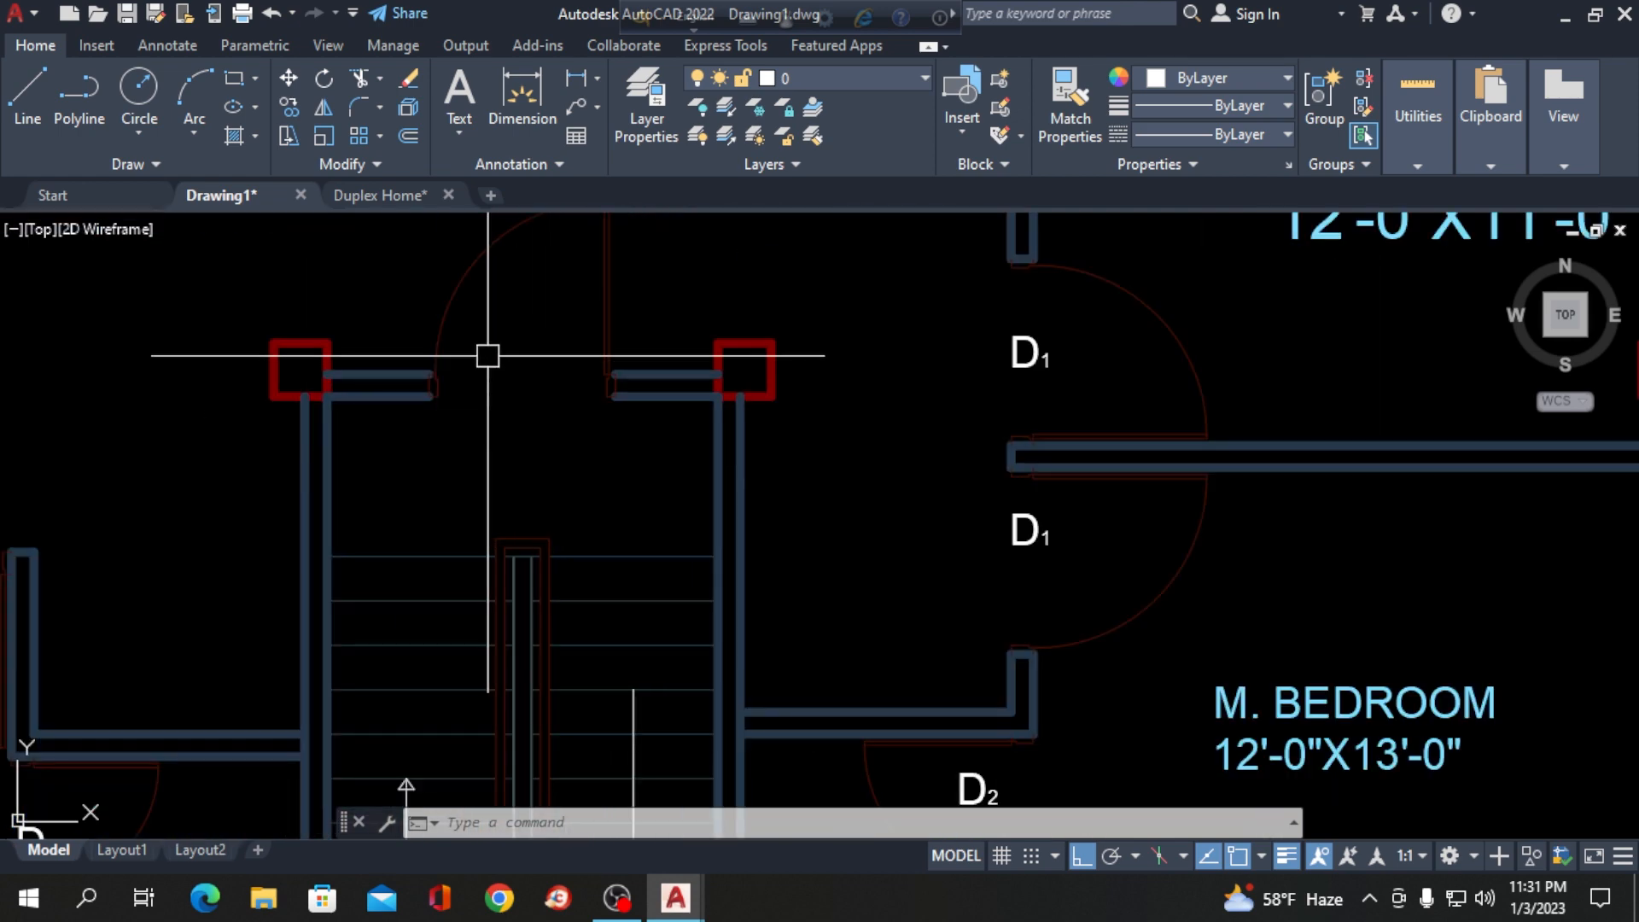
pyautogui.scroll(-3, 428, 362)
pyautogui.scroll(3, 406, 366)
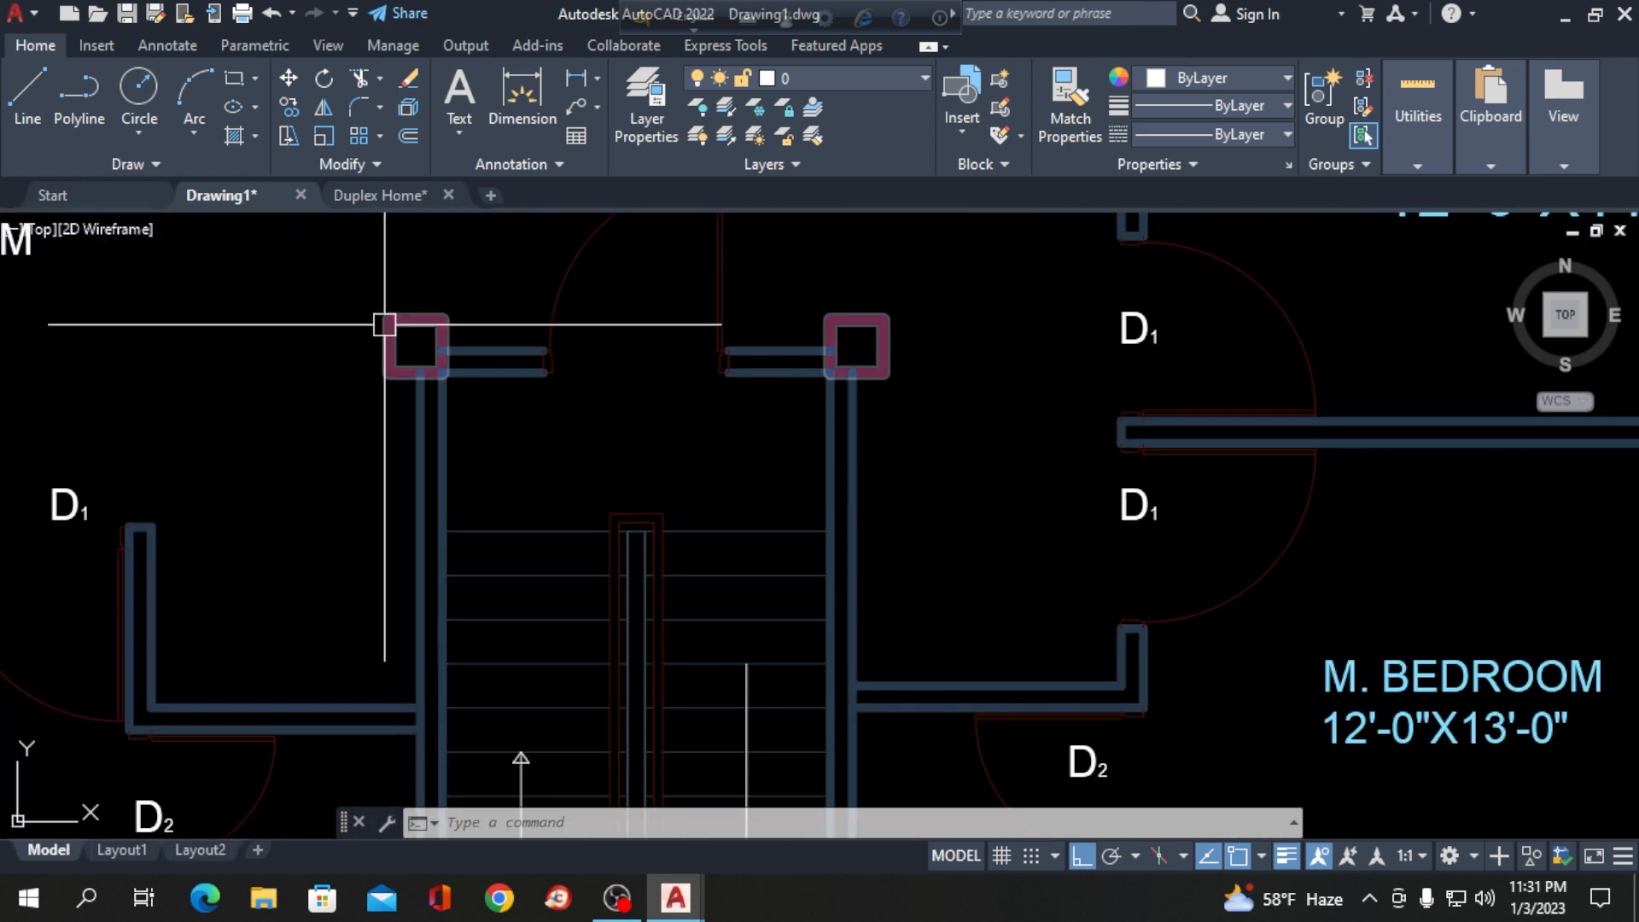
pyautogui.scroll(3, 395, 353)
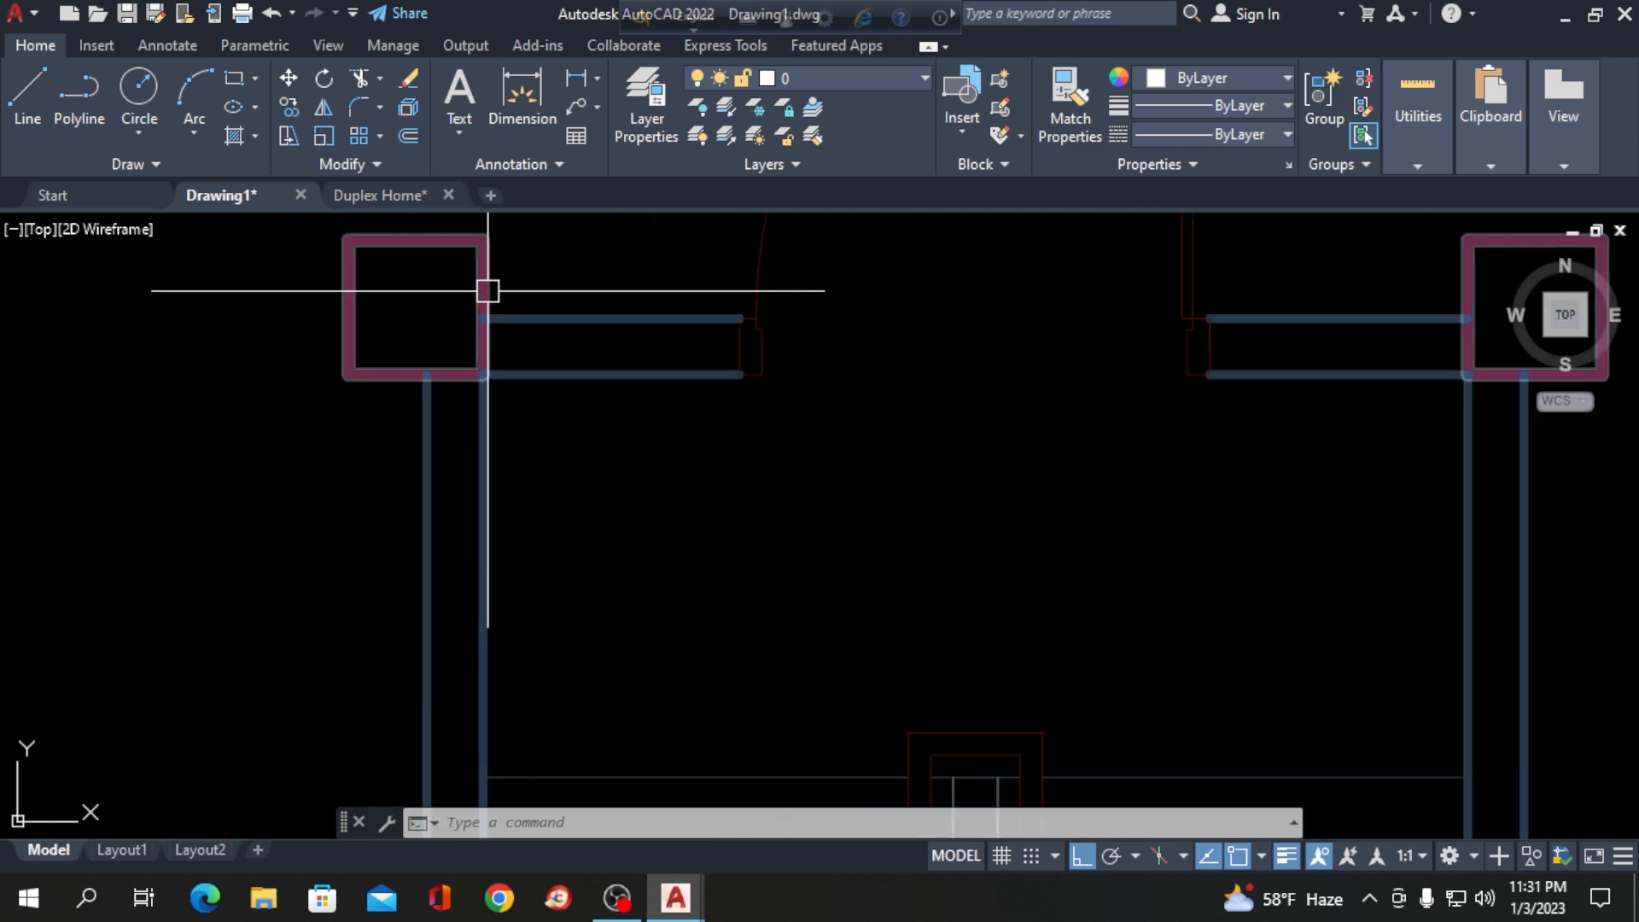
pyautogui.scroll(-2, 373, 233)
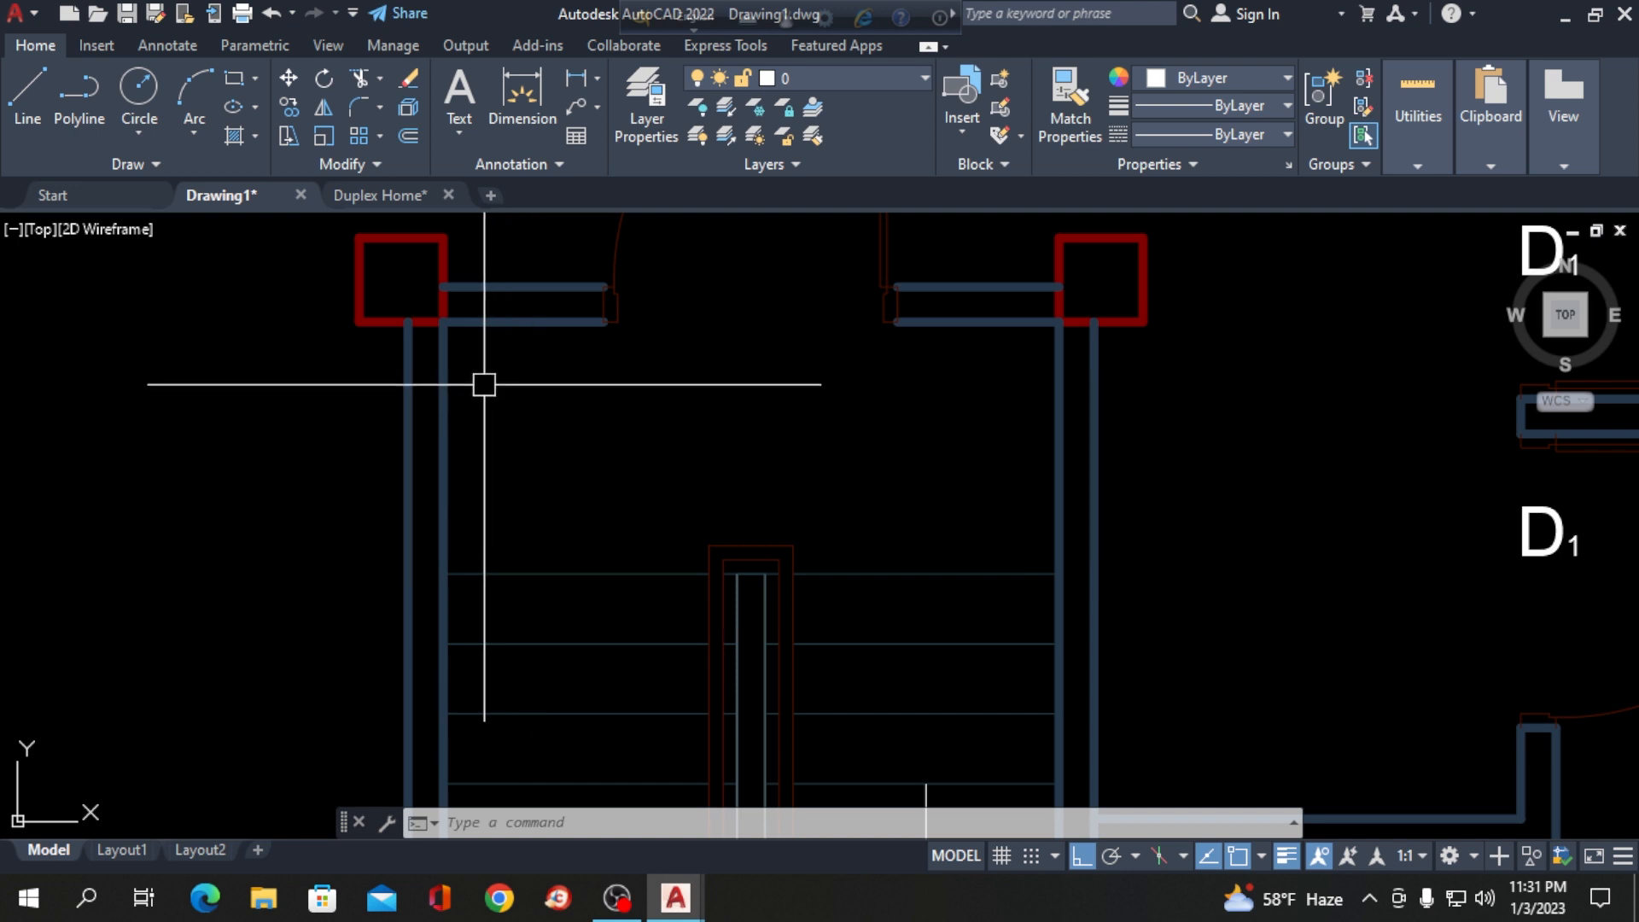
pyautogui.scroll(-4, 512, 367)
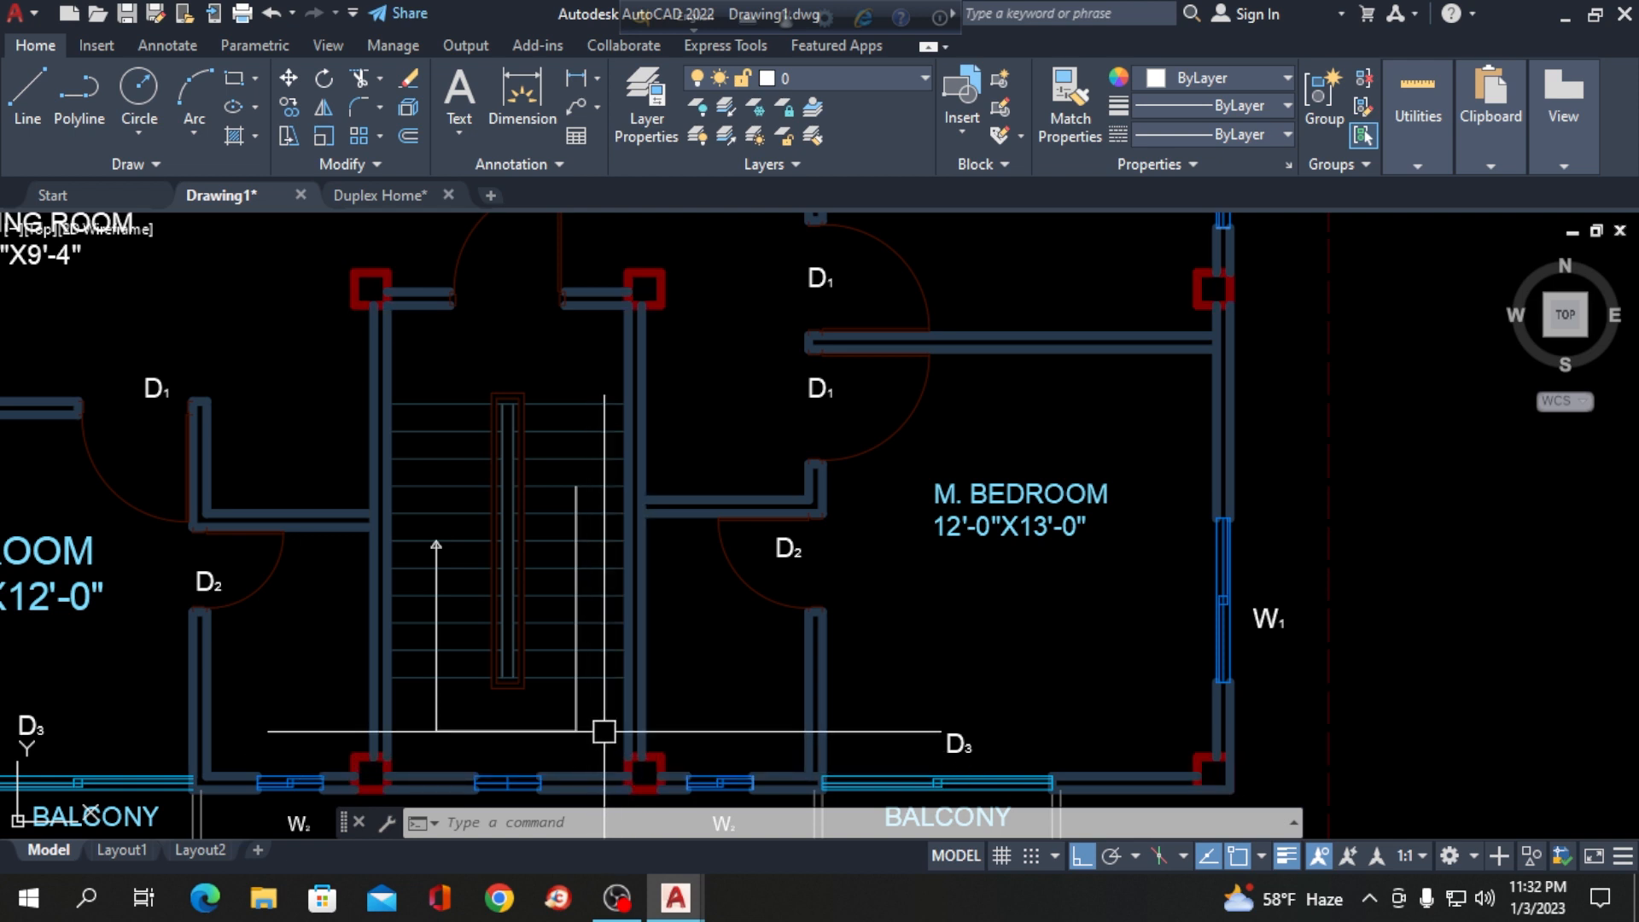
# Inspect the columns along the lower outer wall between the two 7'-0"X3'-0" balconies and around the stair.
pyautogui.scroll(-2, 619, 731)
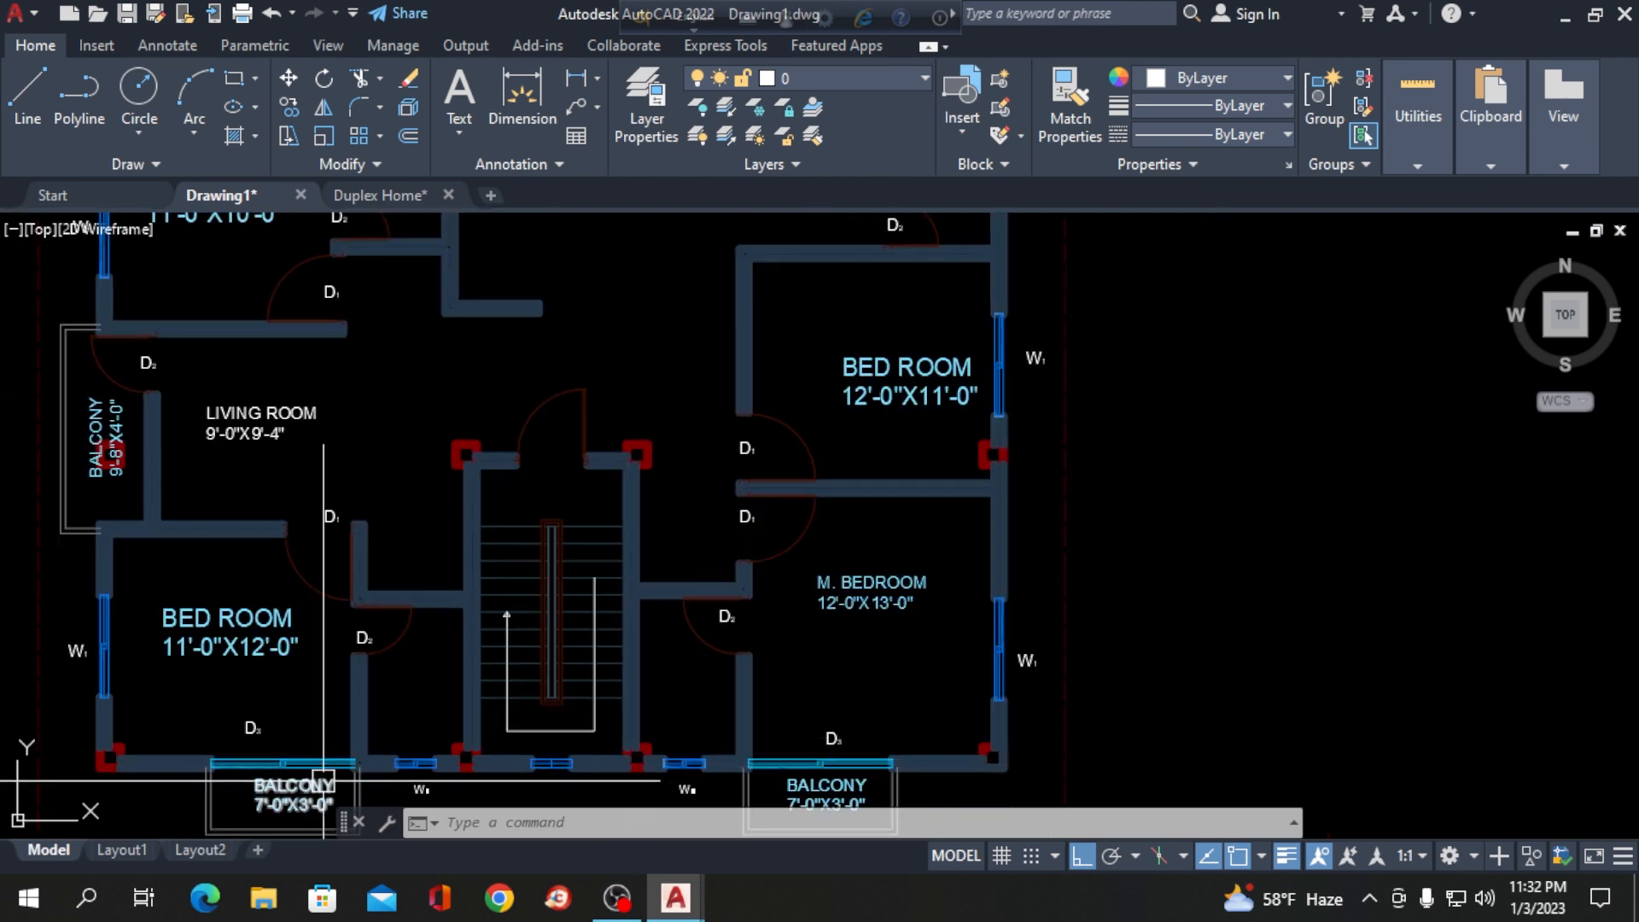
pyautogui.scroll(-2, 469, 677)
pyautogui.scroll(7, 450, 750)
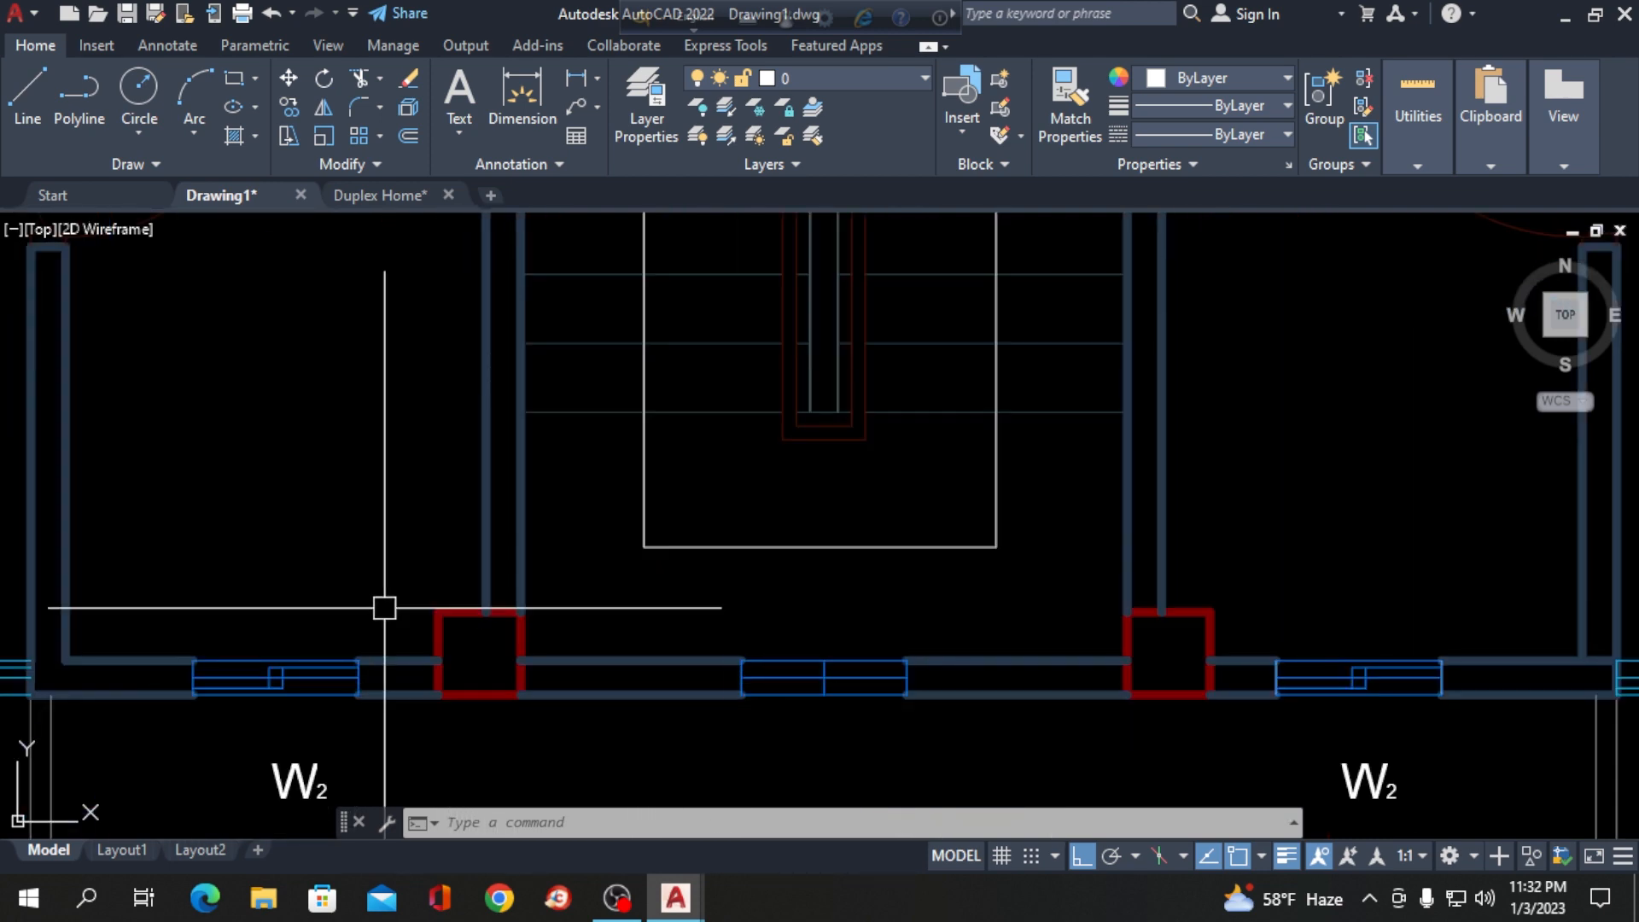
pyautogui.scroll(-4, 734, 611)
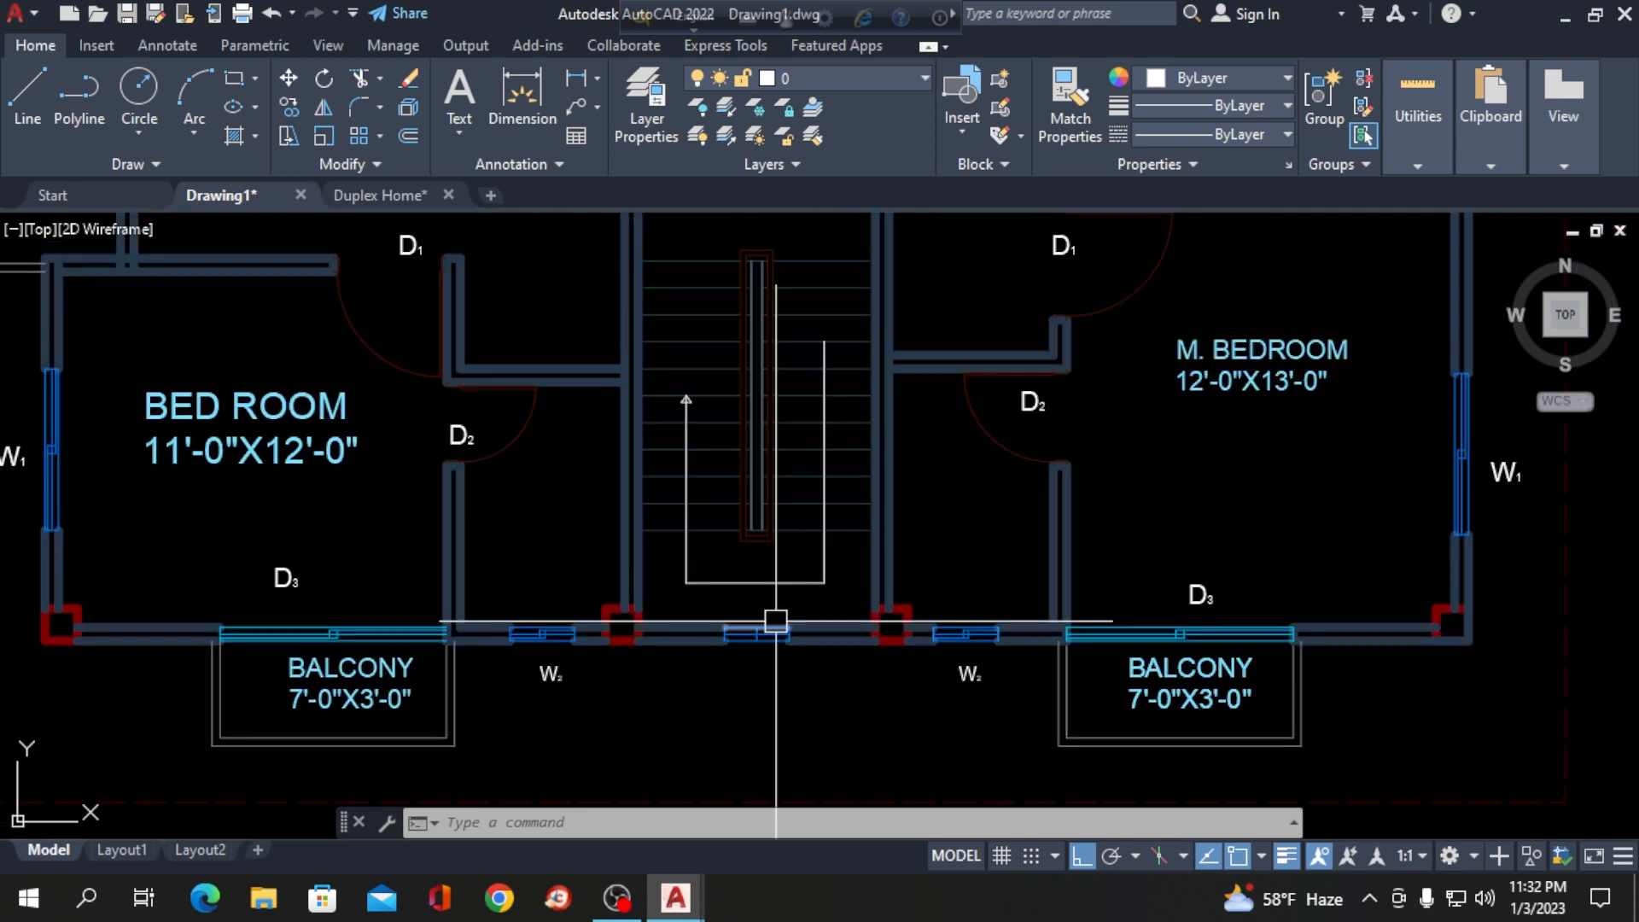
pyautogui.scroll(-2, 863, 630)
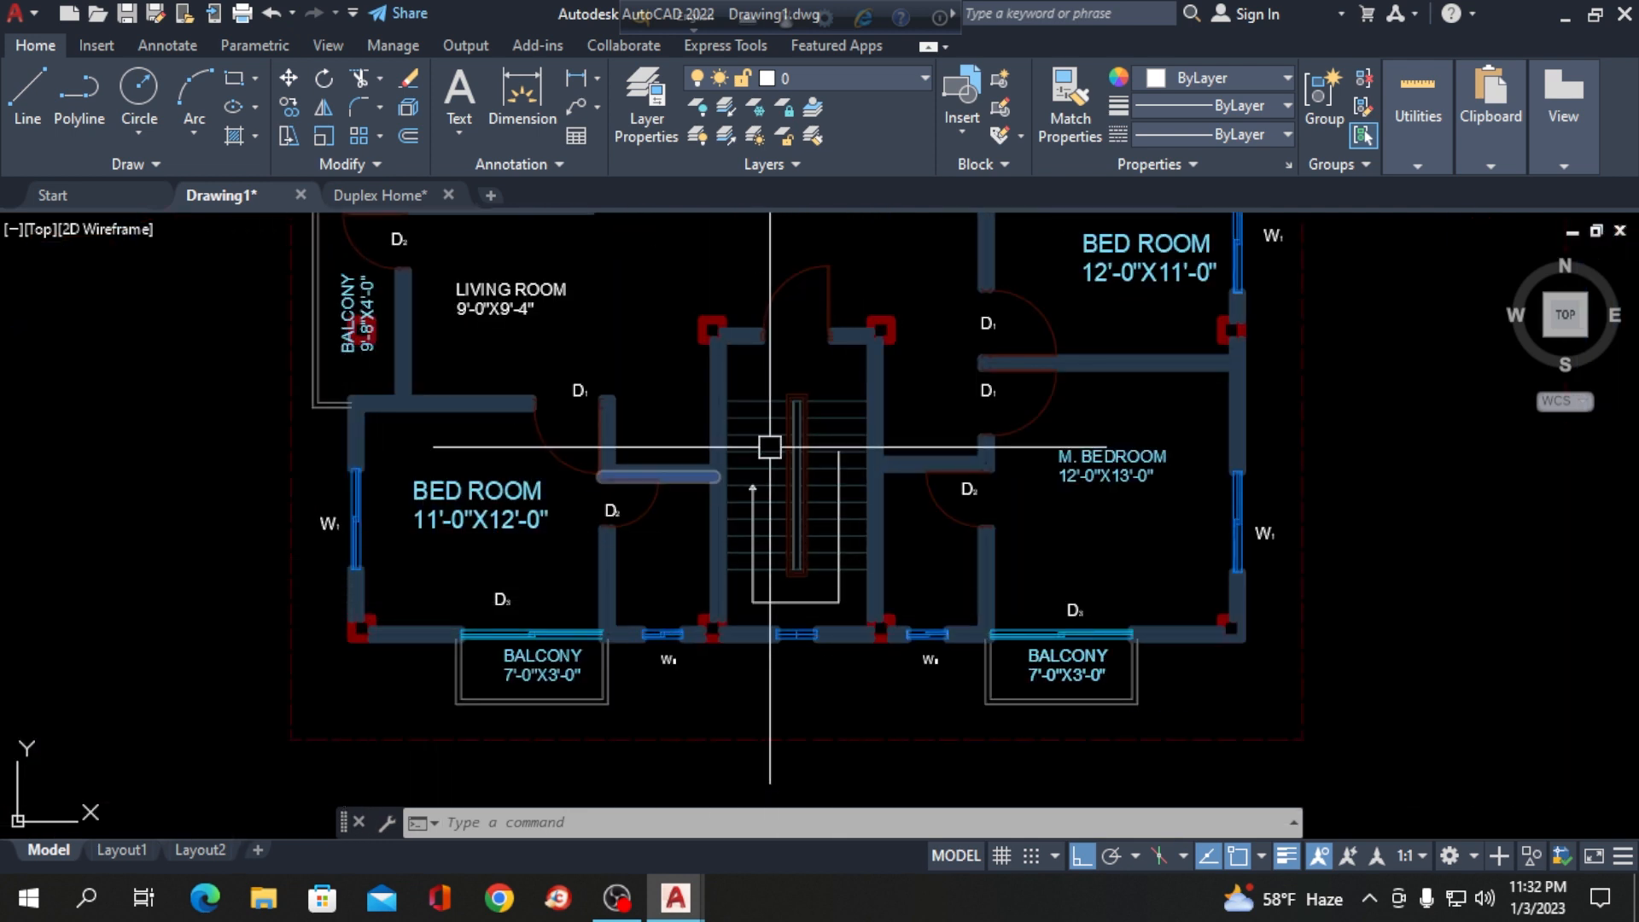
pyautogui.scroll(-6, 769, 448)
pyautogui.scroll(4, 641, 427)
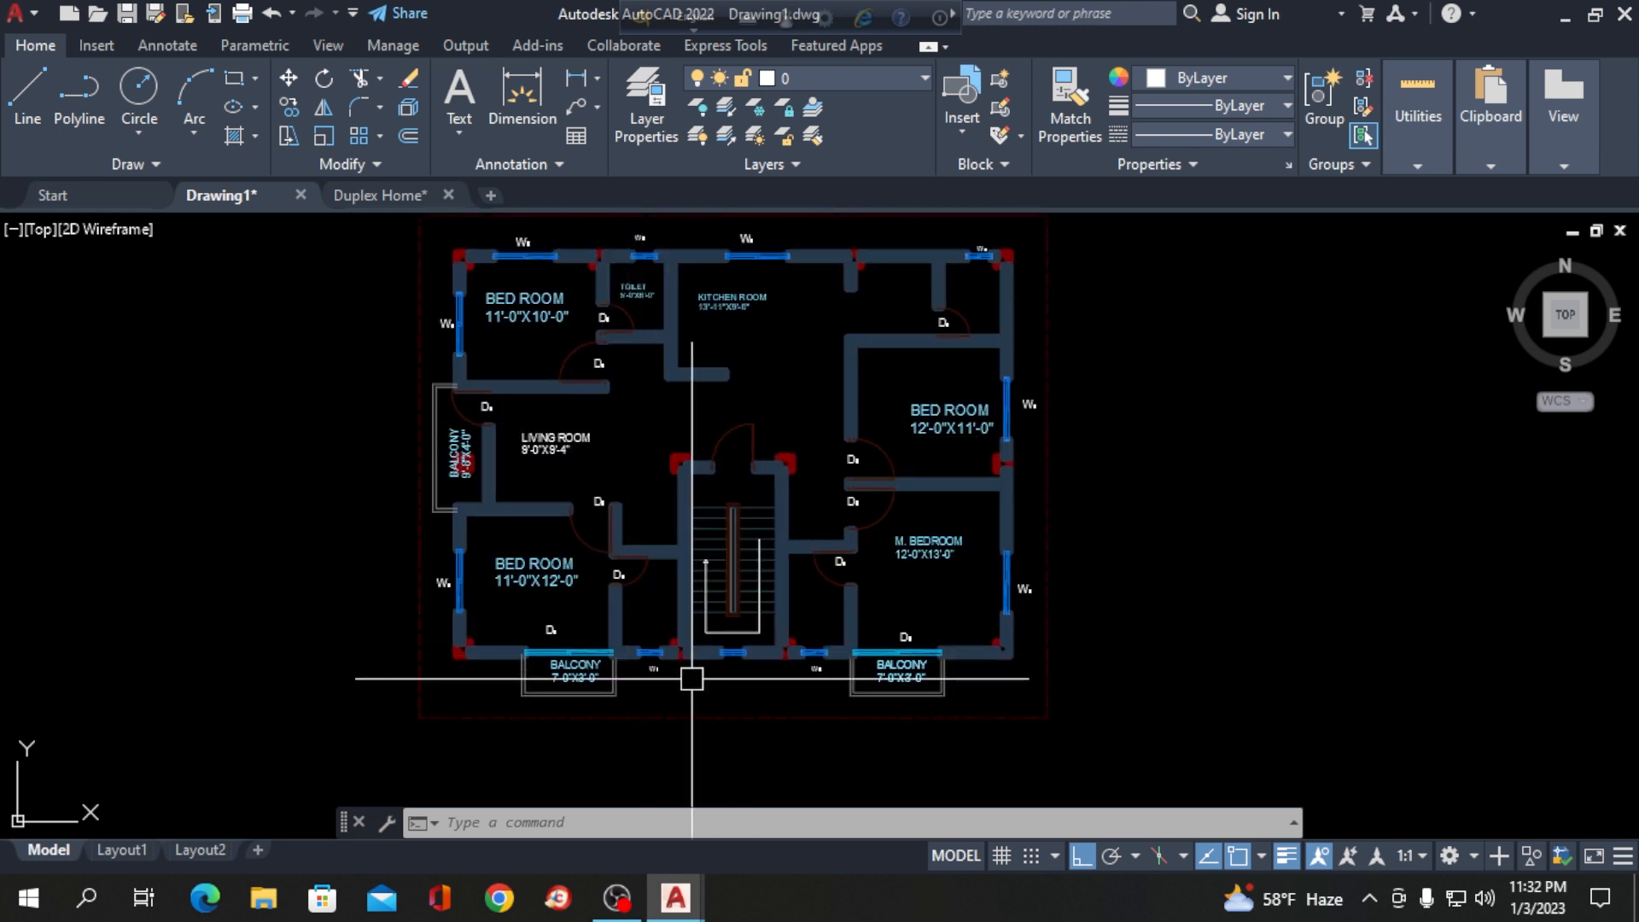
pyautogui.scroll(4, 692, 679)
pyautogui.scroll(-4, 461, 265)
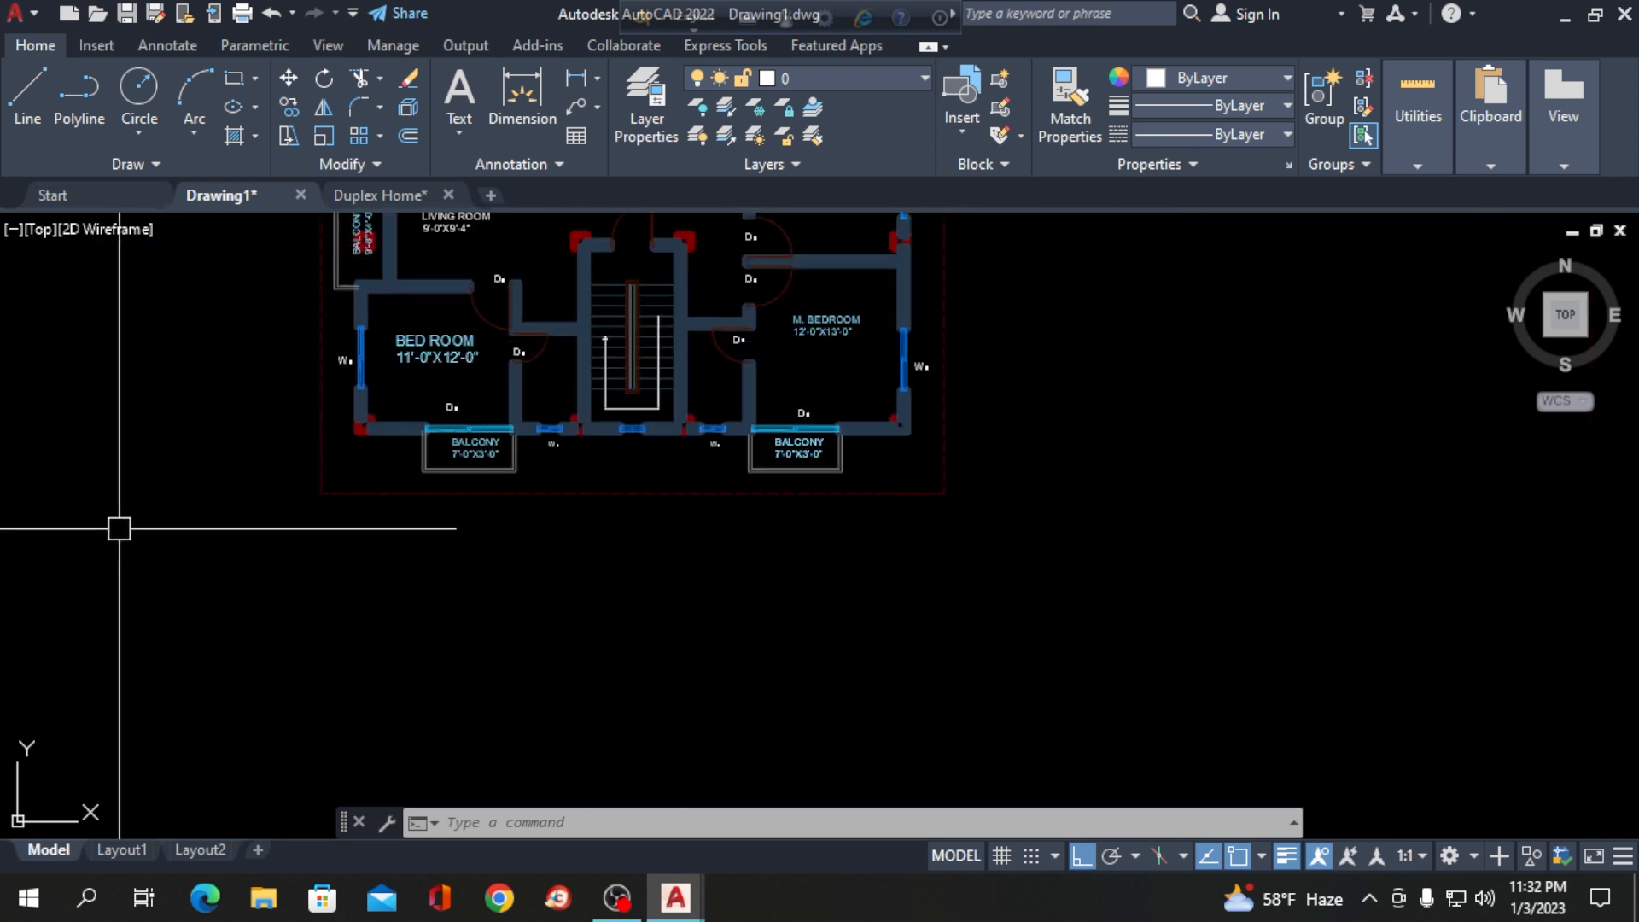
# Measure the clear distance between the lower and upper columns on the living-room side of the stair with a temporary line.
pyautogui.write('x')
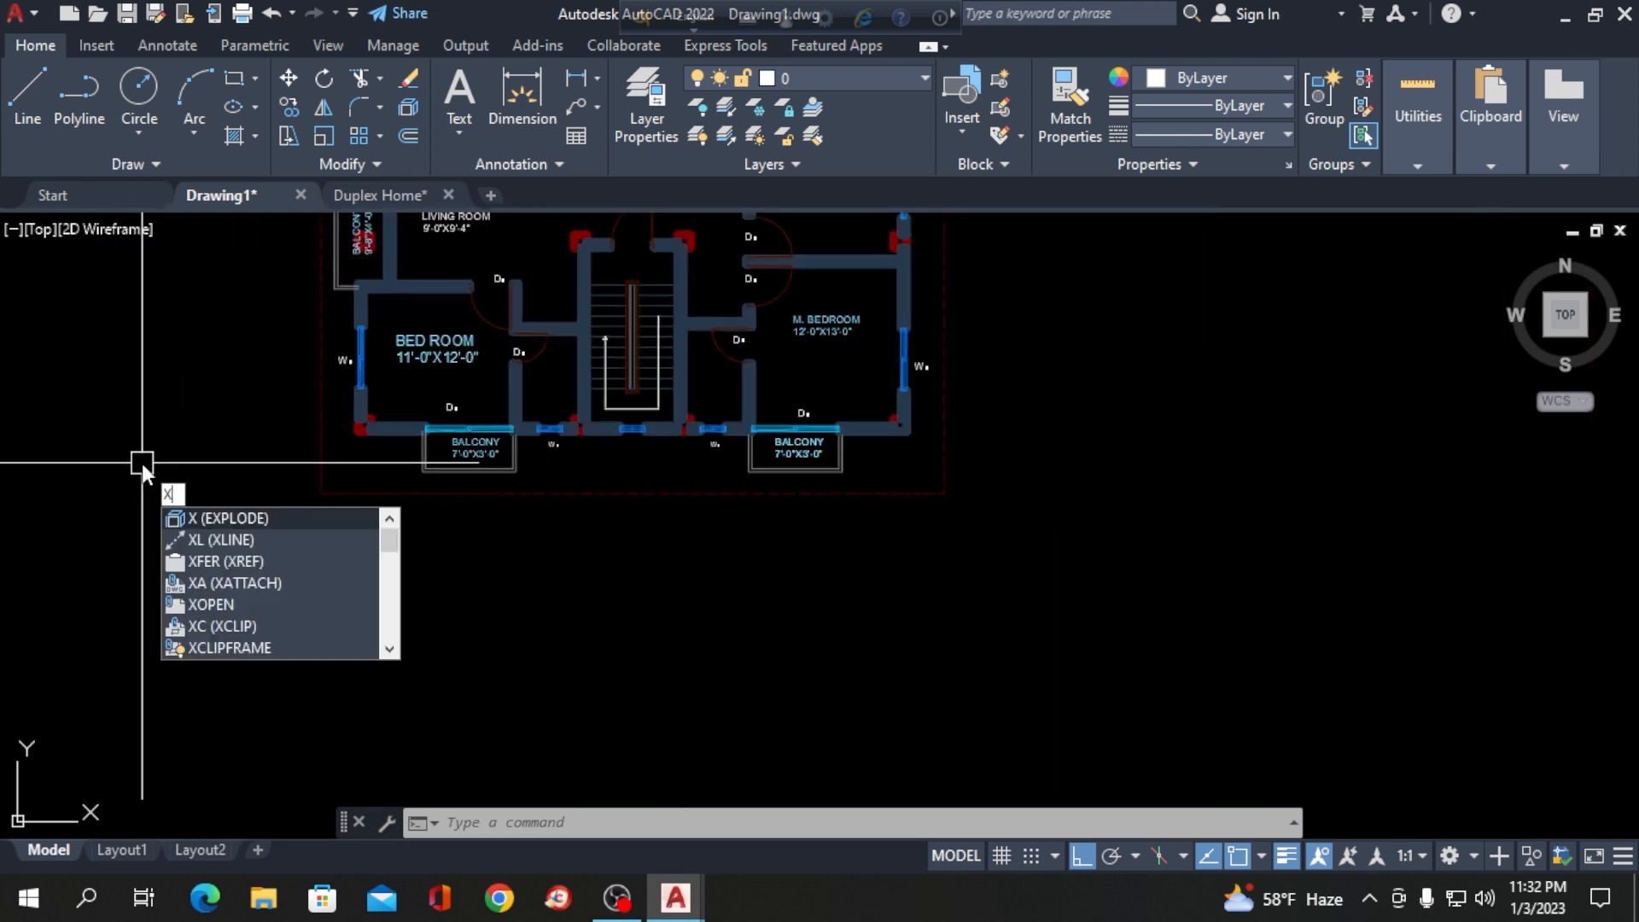
pyautogui.press('Escape')
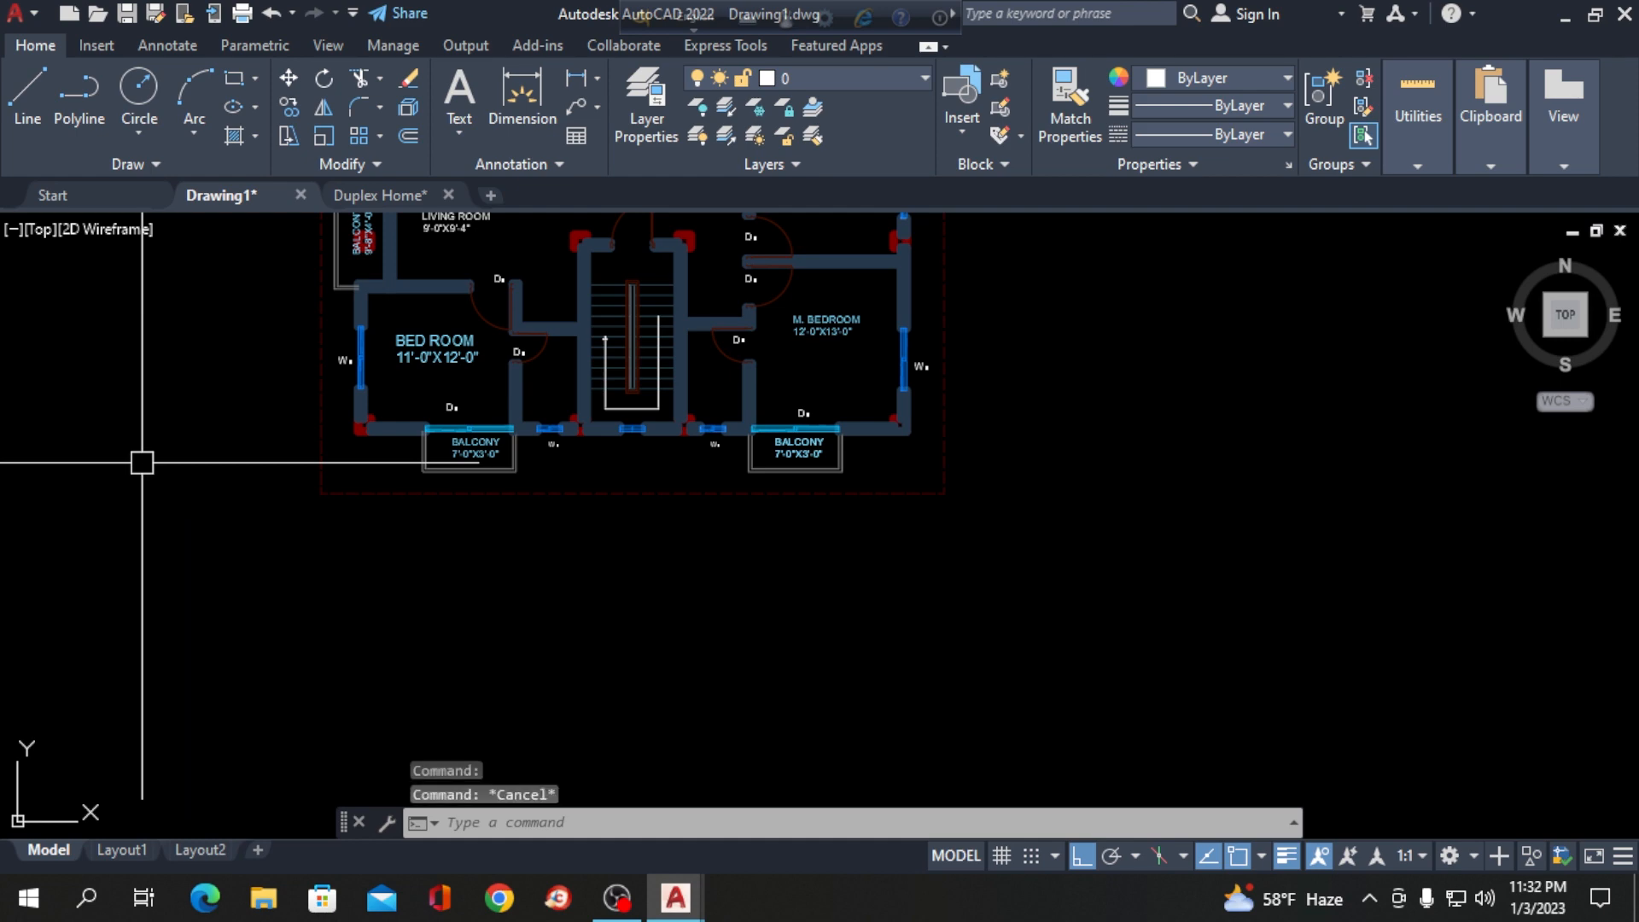
pyautogui.write('l')
pyautogui.press('Return')
pyautogui.scroll(-2, 525, 649)
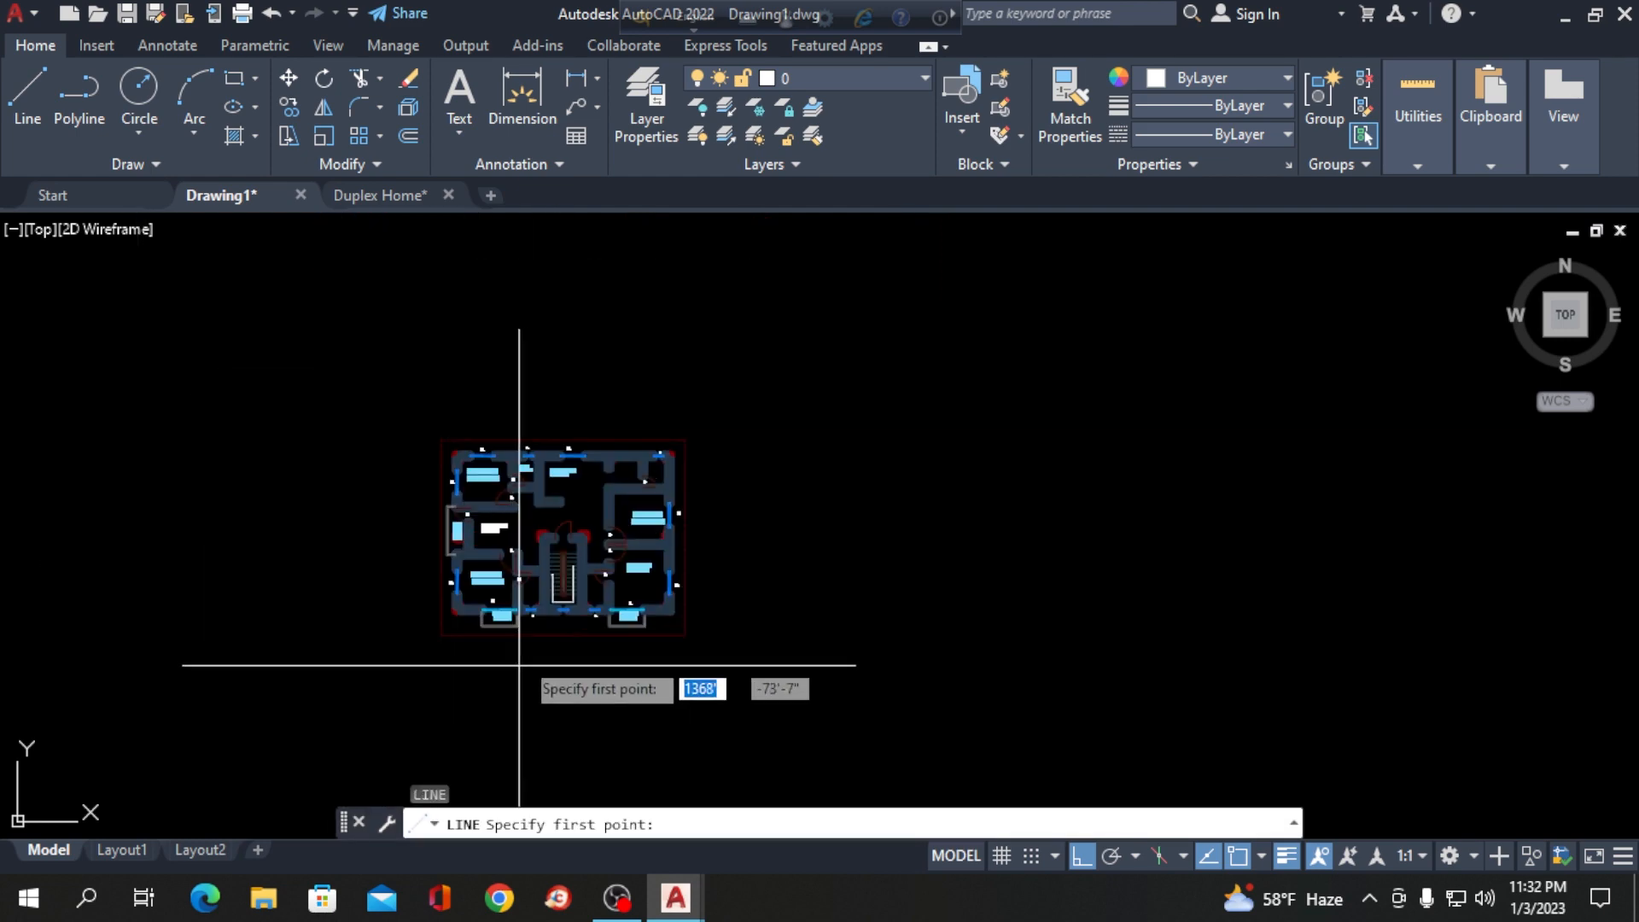
pyautogui.scroll(4, 547, 596)
pyautogui.scroll(6, 510, 679)
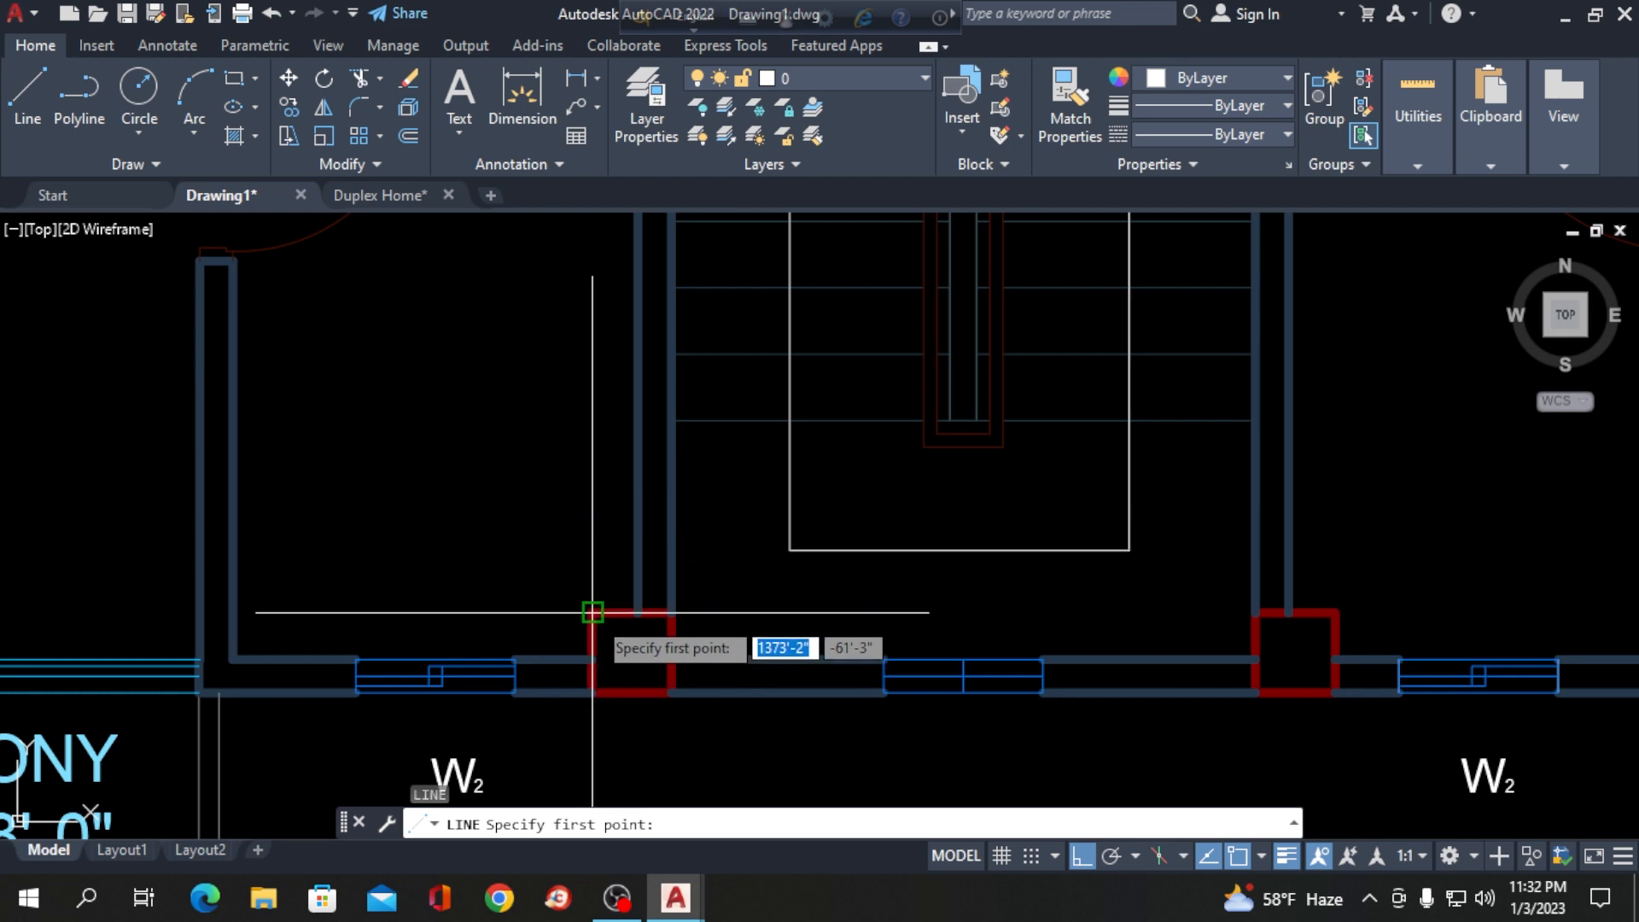
pyautogui.click(597, 615)
pyautogui.scroll(-2, 630, 761)
pyautogui.scroll(-3, 597, 666)
pyautogui.scroll(4, 614, 444)
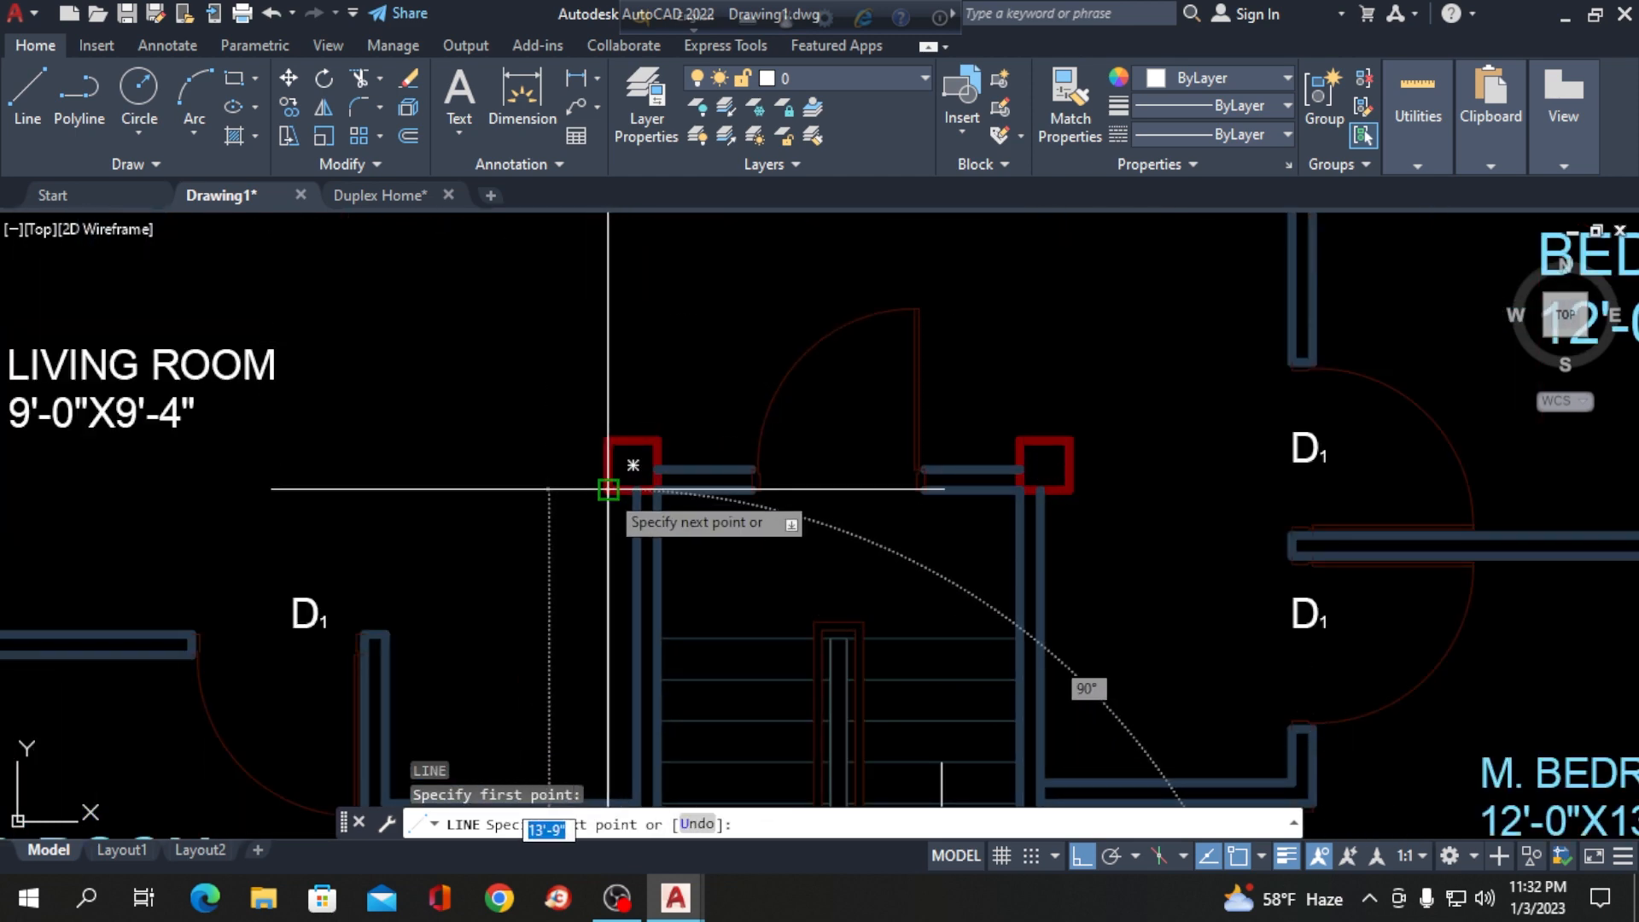
pyautogui.press('Return')
pyautogui.scroll(-4, 538, 303)
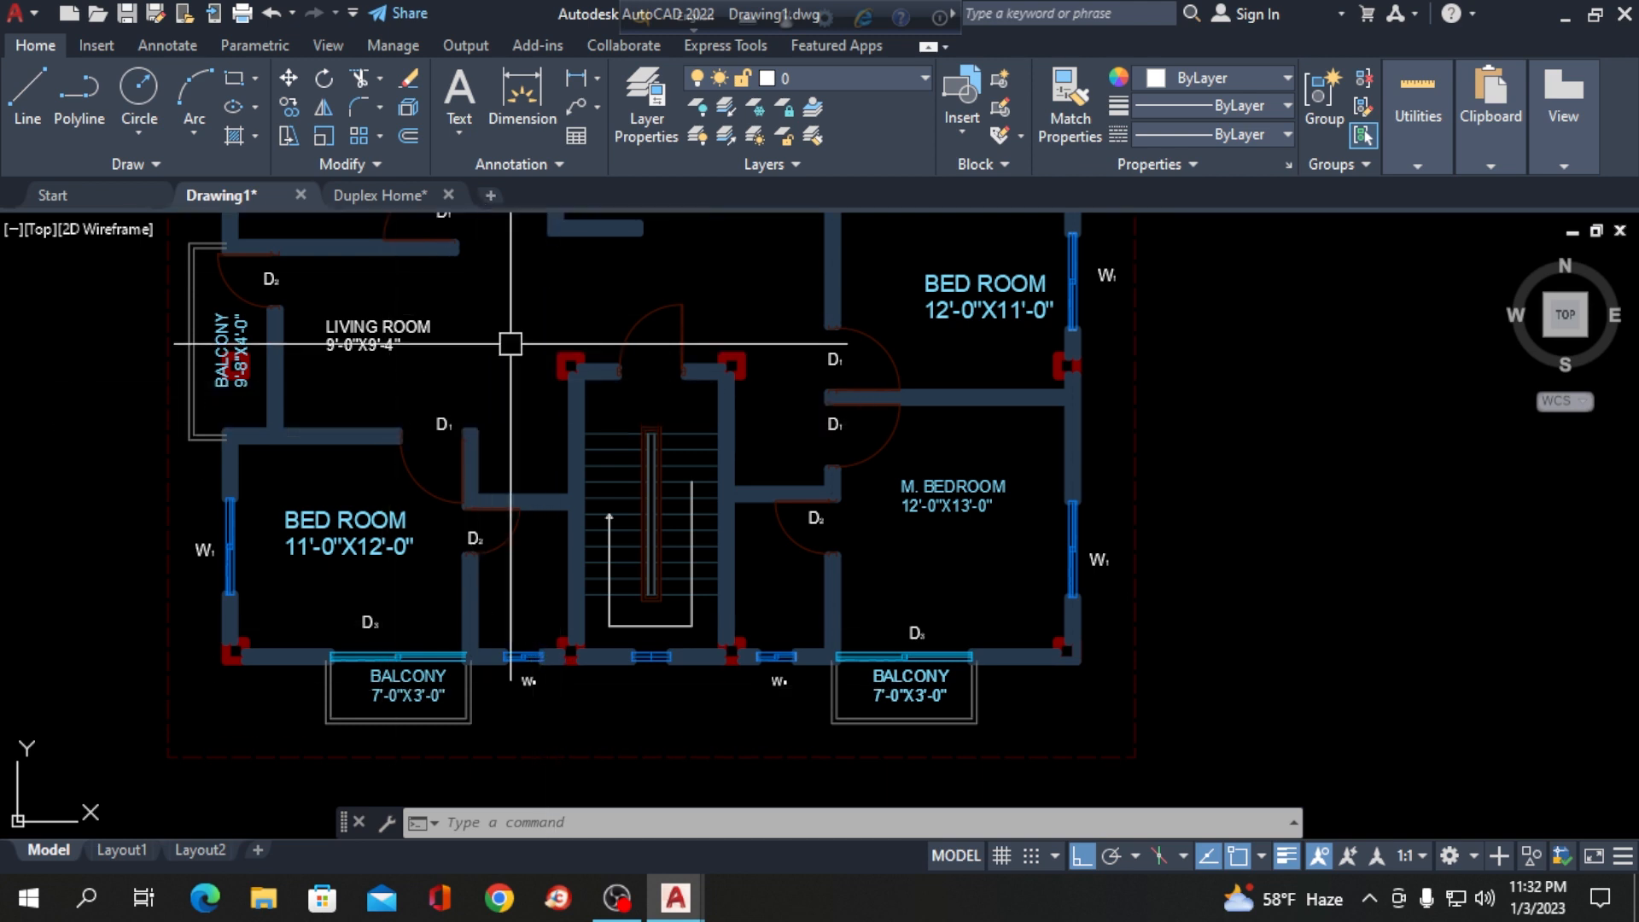
pyautogui.scroll(-3, 487, 350)
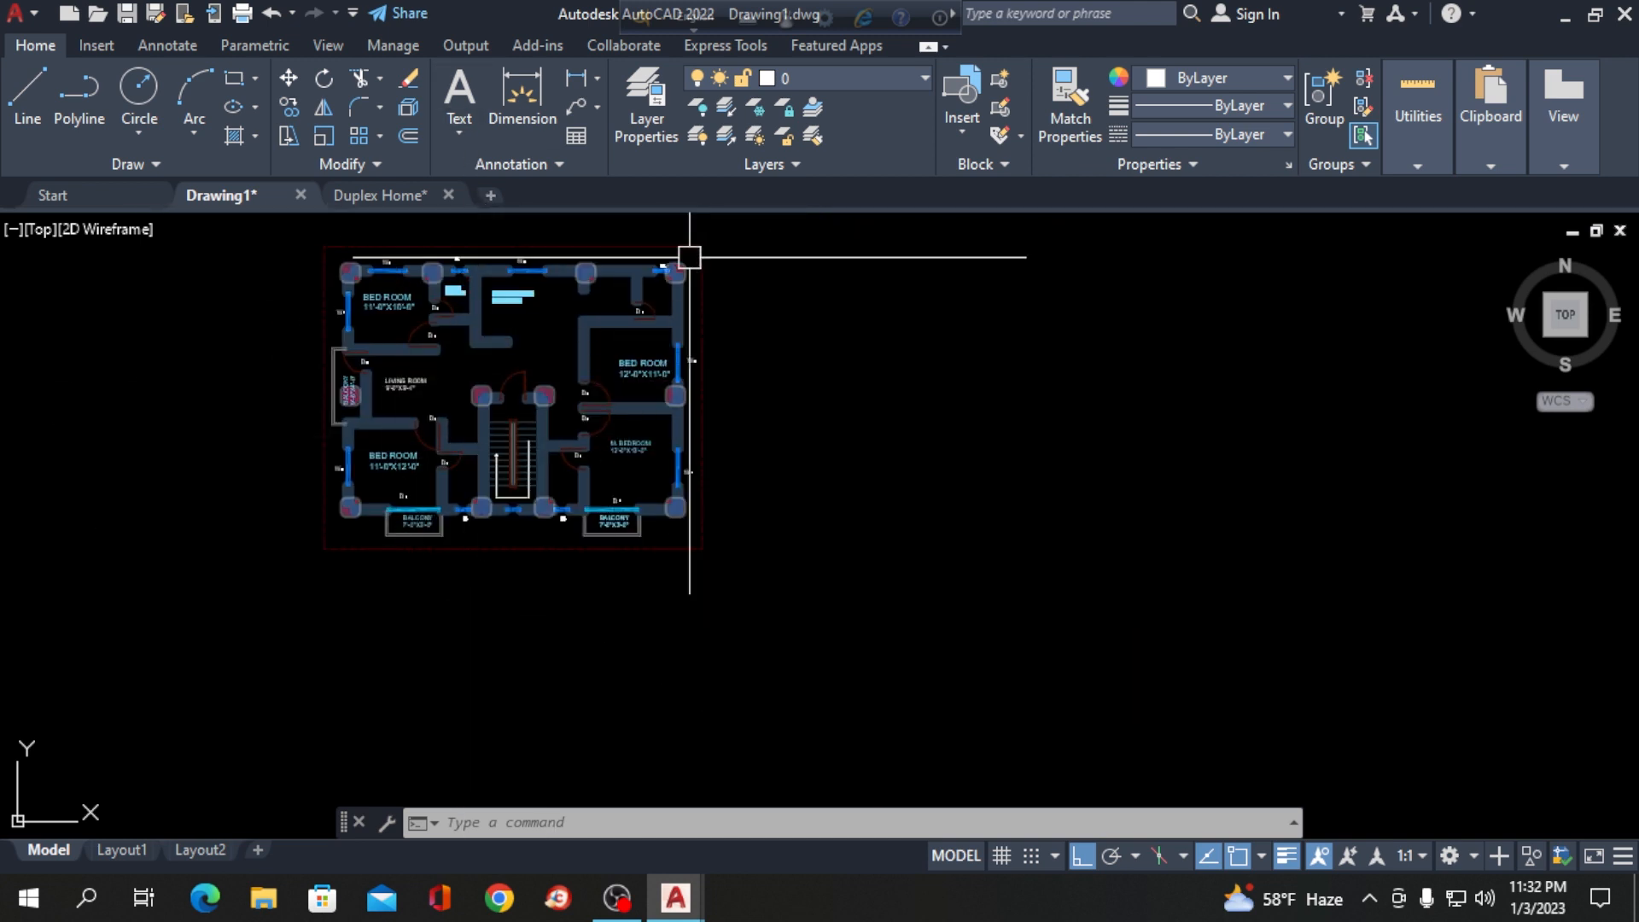
pyautogui.scroll(3, 511, 419)
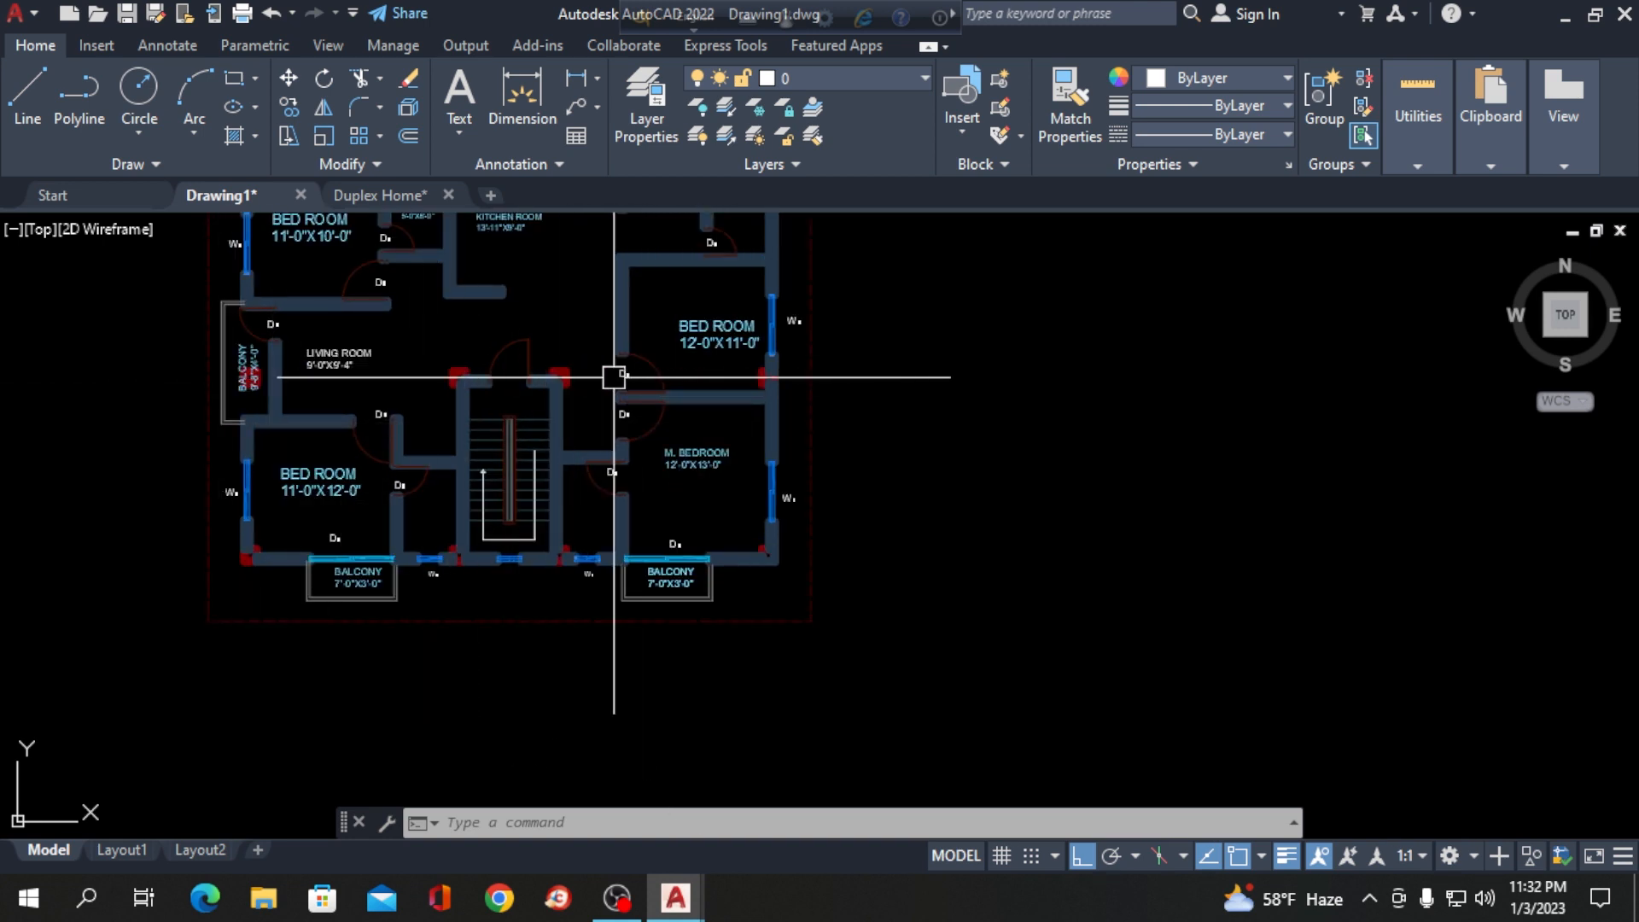
# Move the 9'-8"X4'-0" BALCONY label upward, clear of the column beside the living room.
pyautogui.scroll(4, 424, 381)
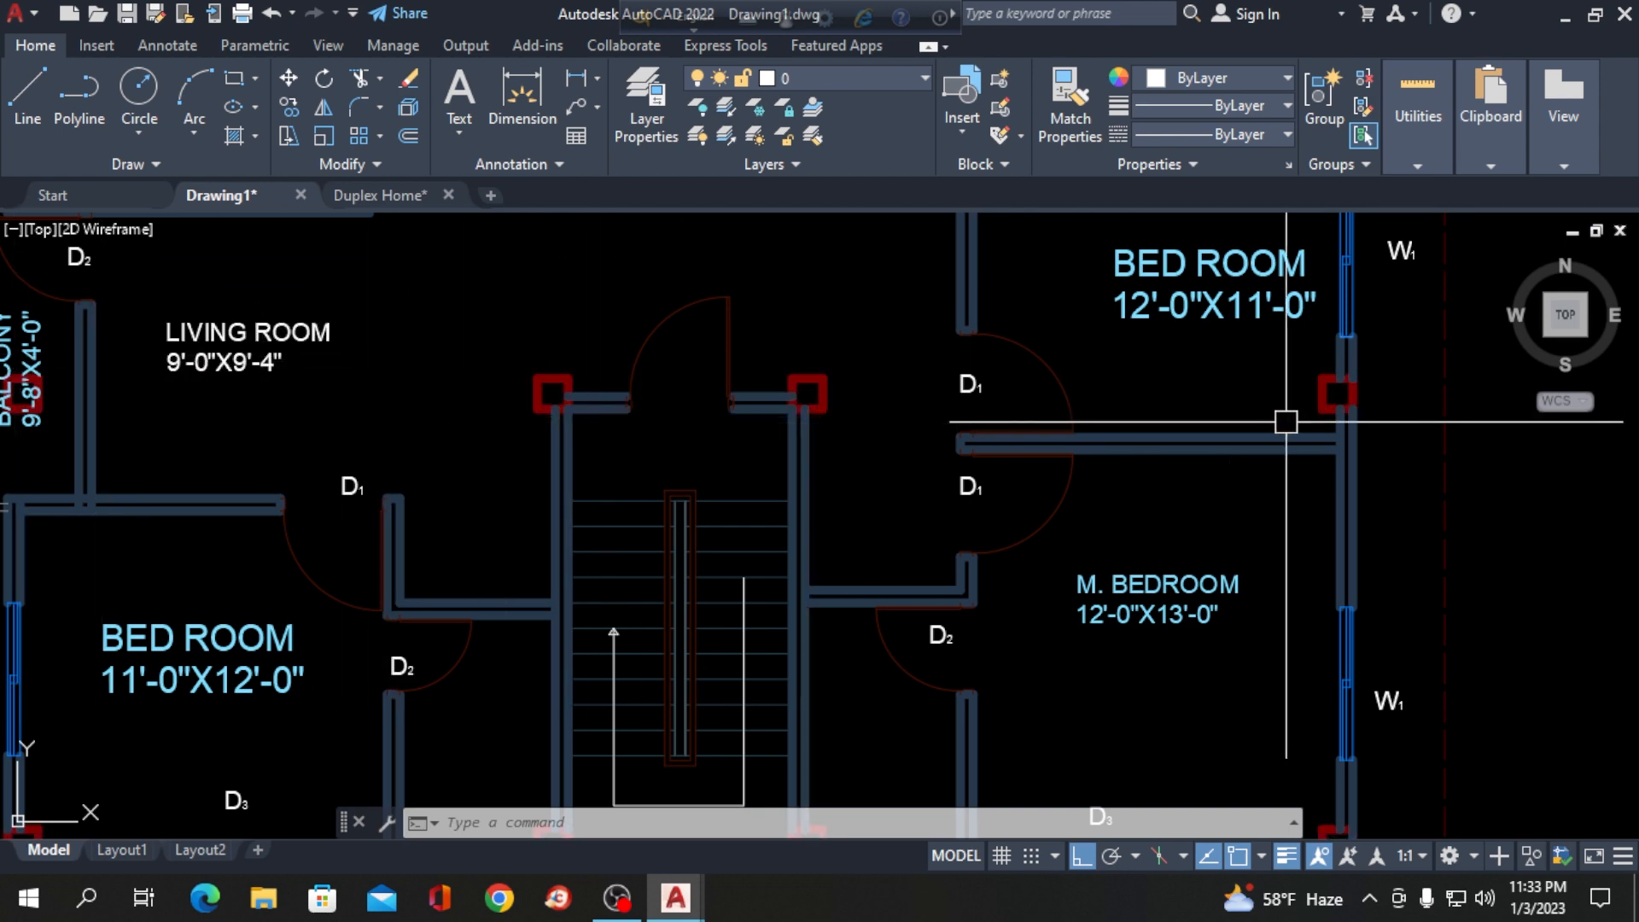
pyautogui.scroll(-4, 1339, 341)
pyautogui.scroll(5, 792, 341)
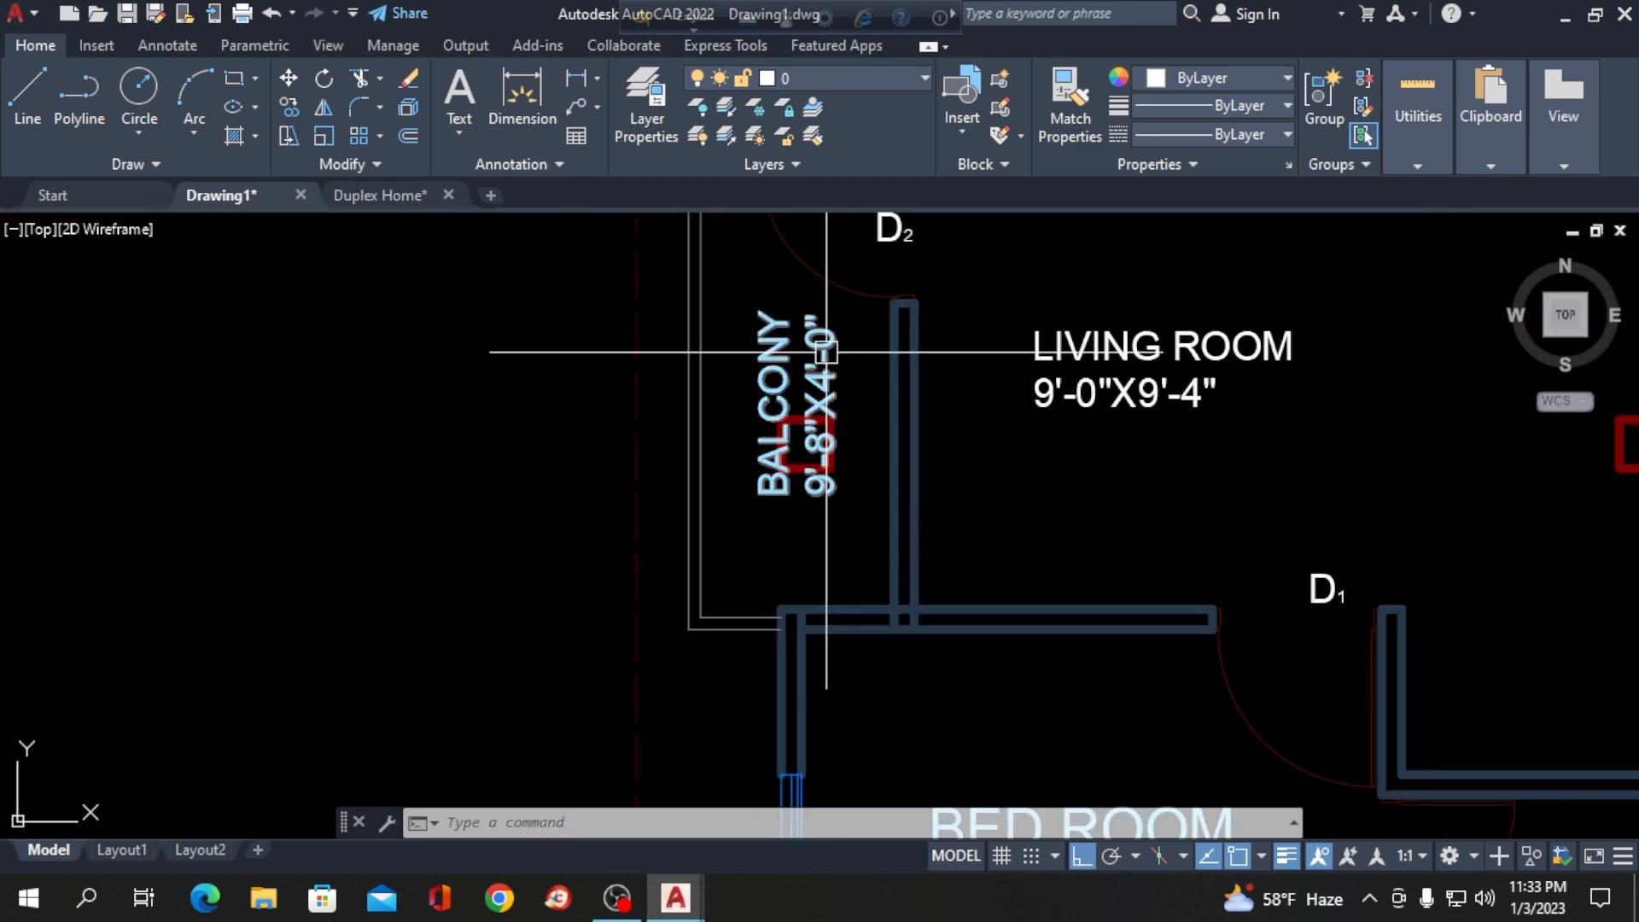
pyautogui.click(768, 351)
pyautogui.write('M')
pyautogui.press('Return')
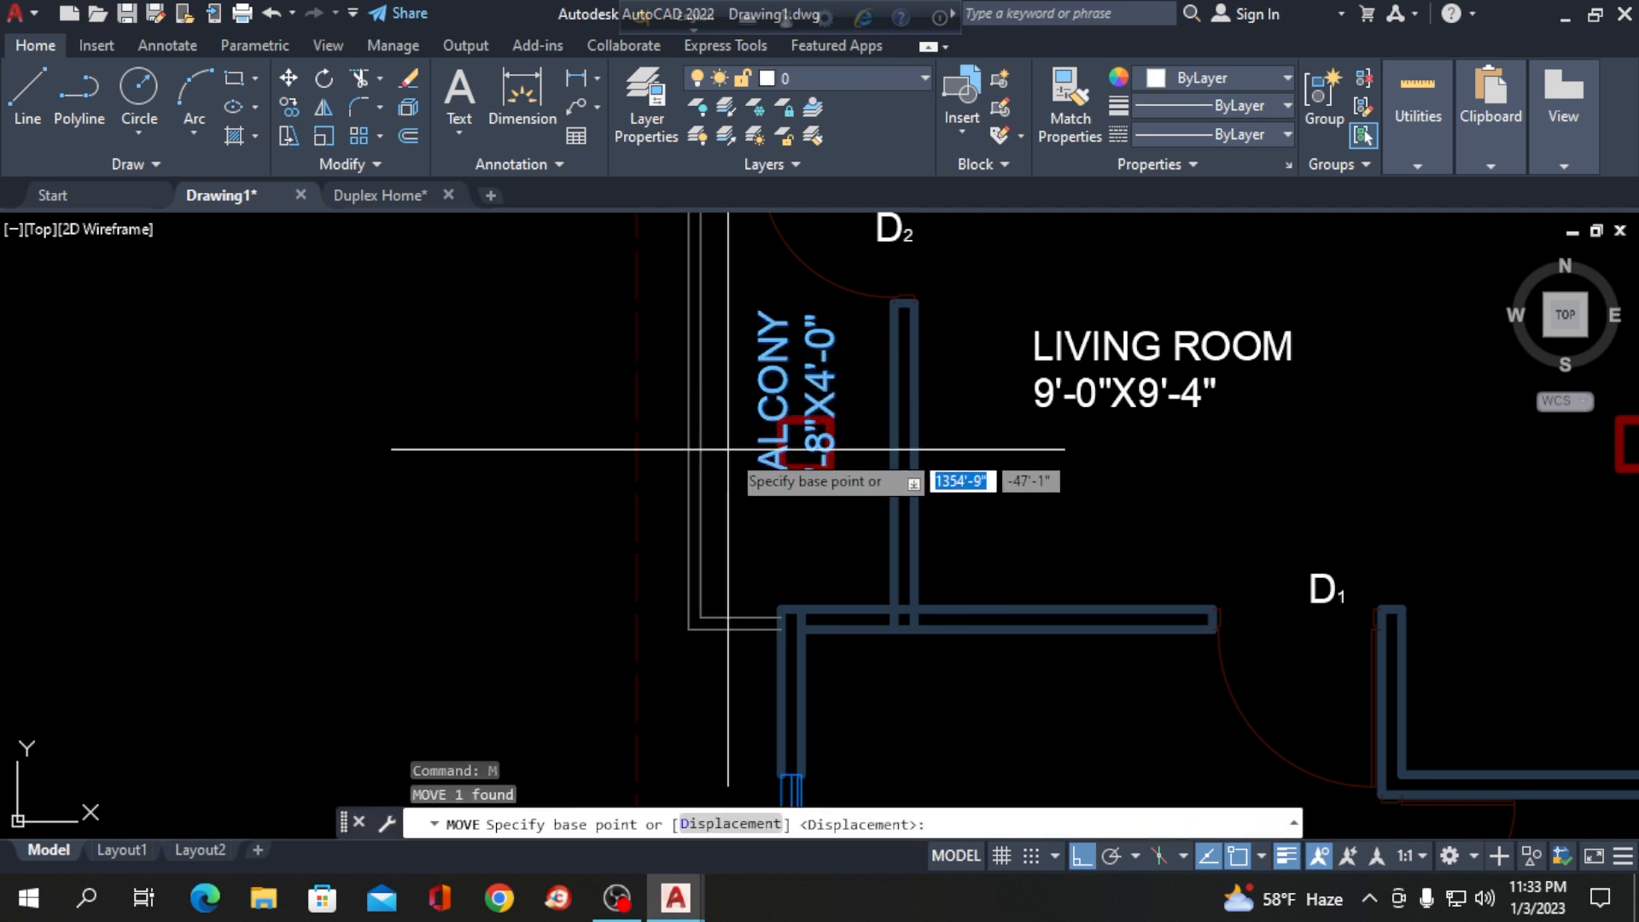
pyautogui.click(759, 493)
pyautogui.press('Escape')
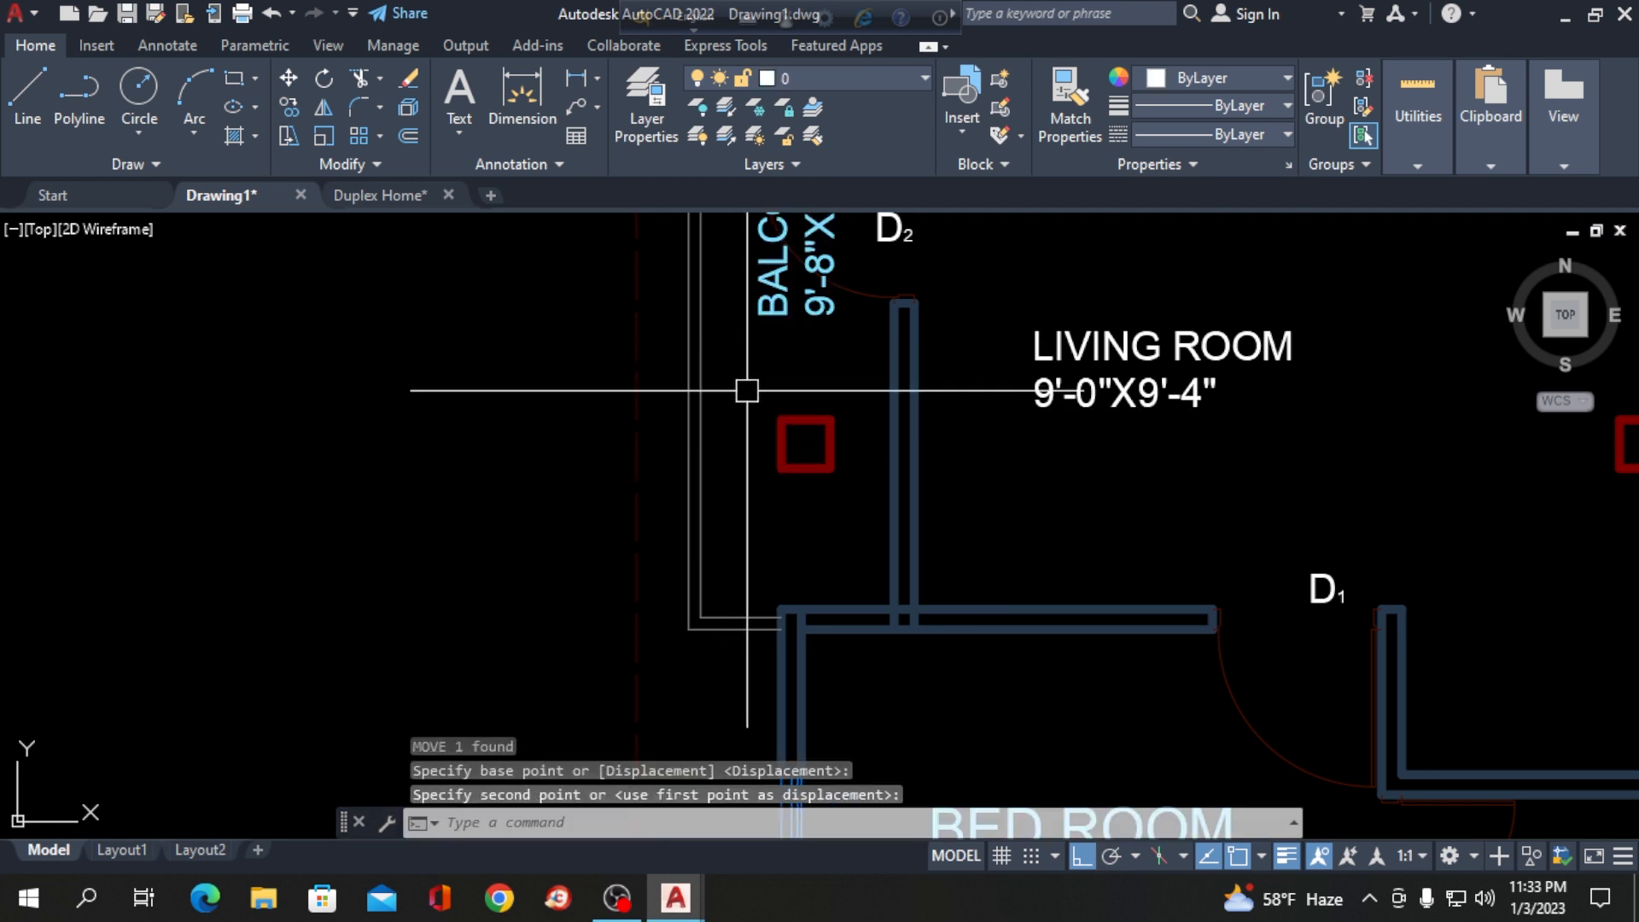
# Examine the column positions along the lower outer wall, from the 11'-0"X12'-0" bedroom past the stair to the M. BEDROOM corner.
pyautogui.scroll(-5, 334, 356)
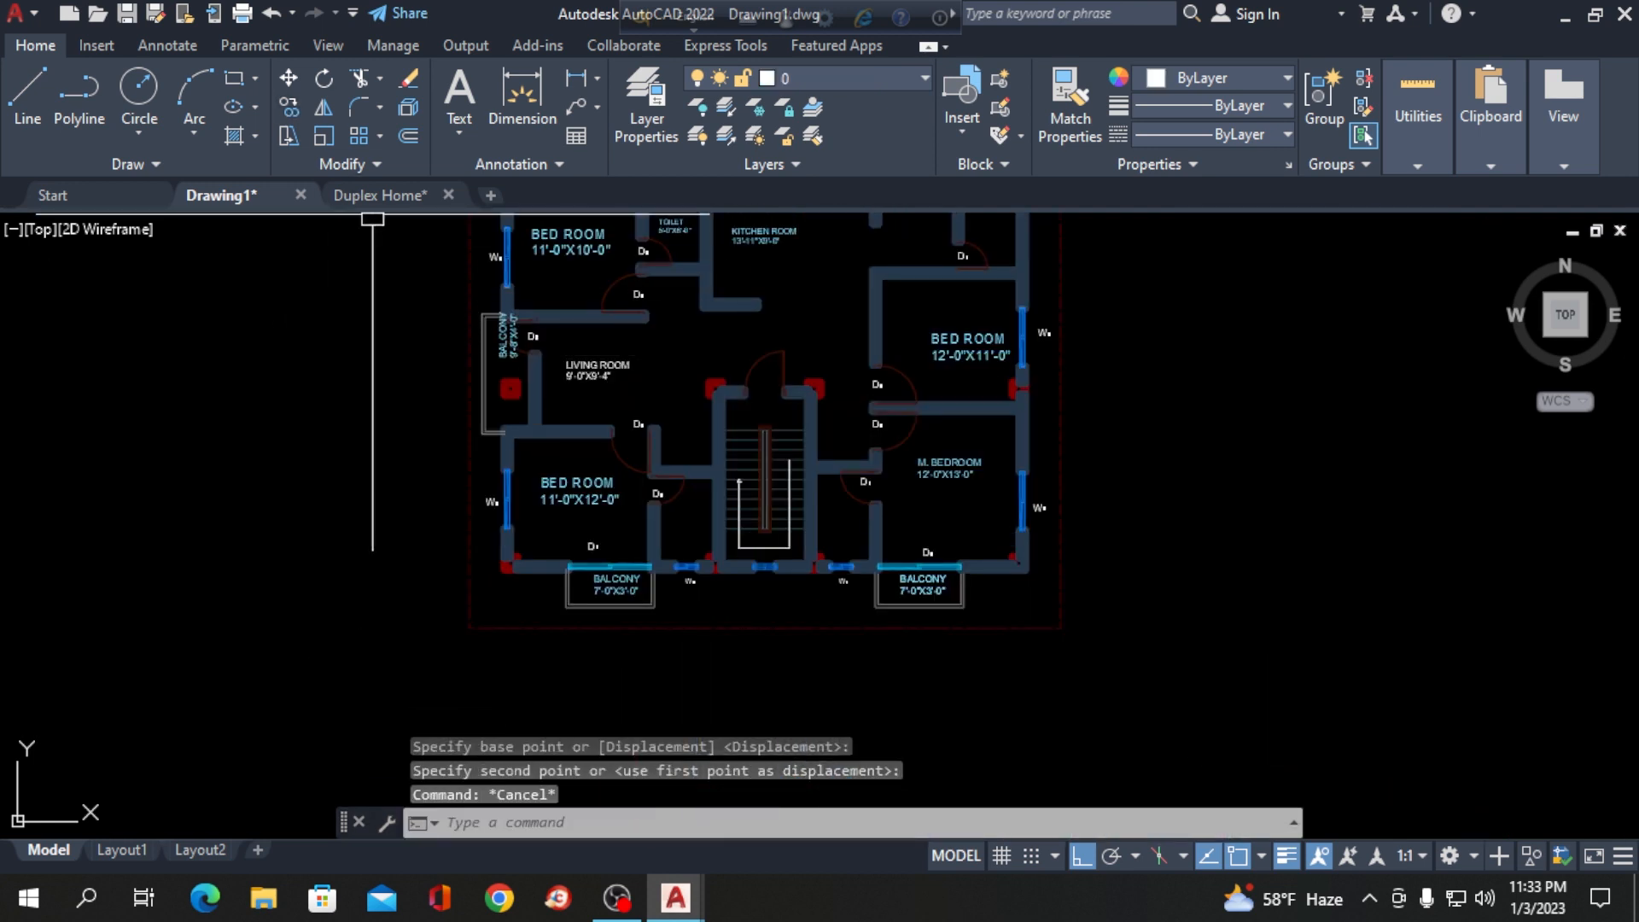
pyautogui.scroll(-3, 879, 403)
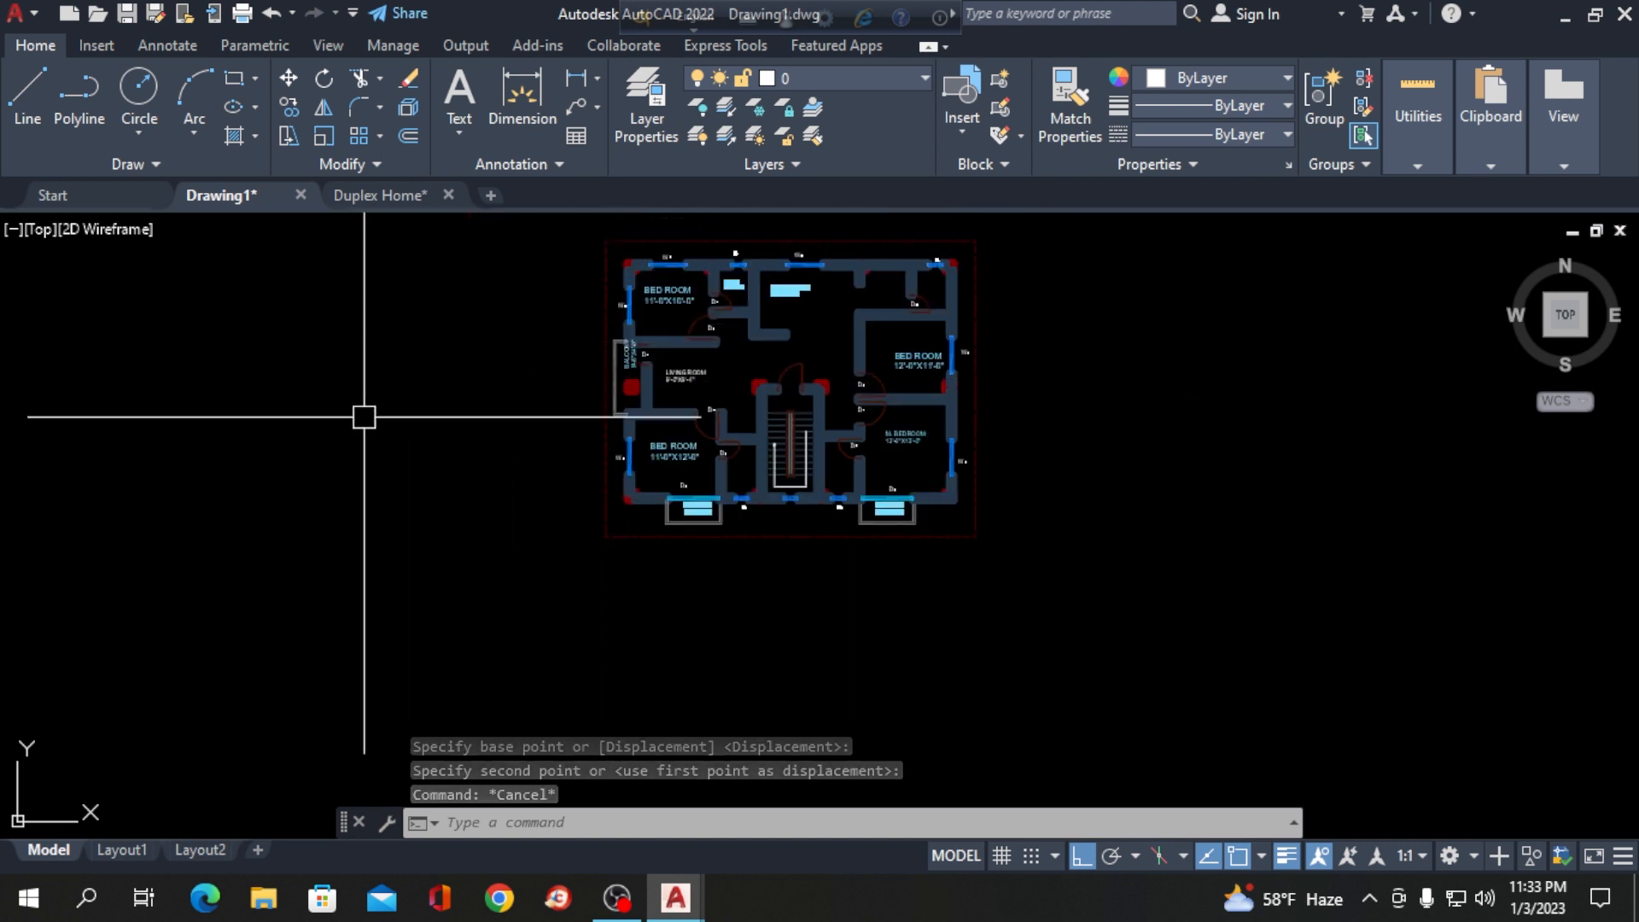
pyautogui.scroll(-2, 367, 414)
pyautogui.scroll(5, 673, 443)
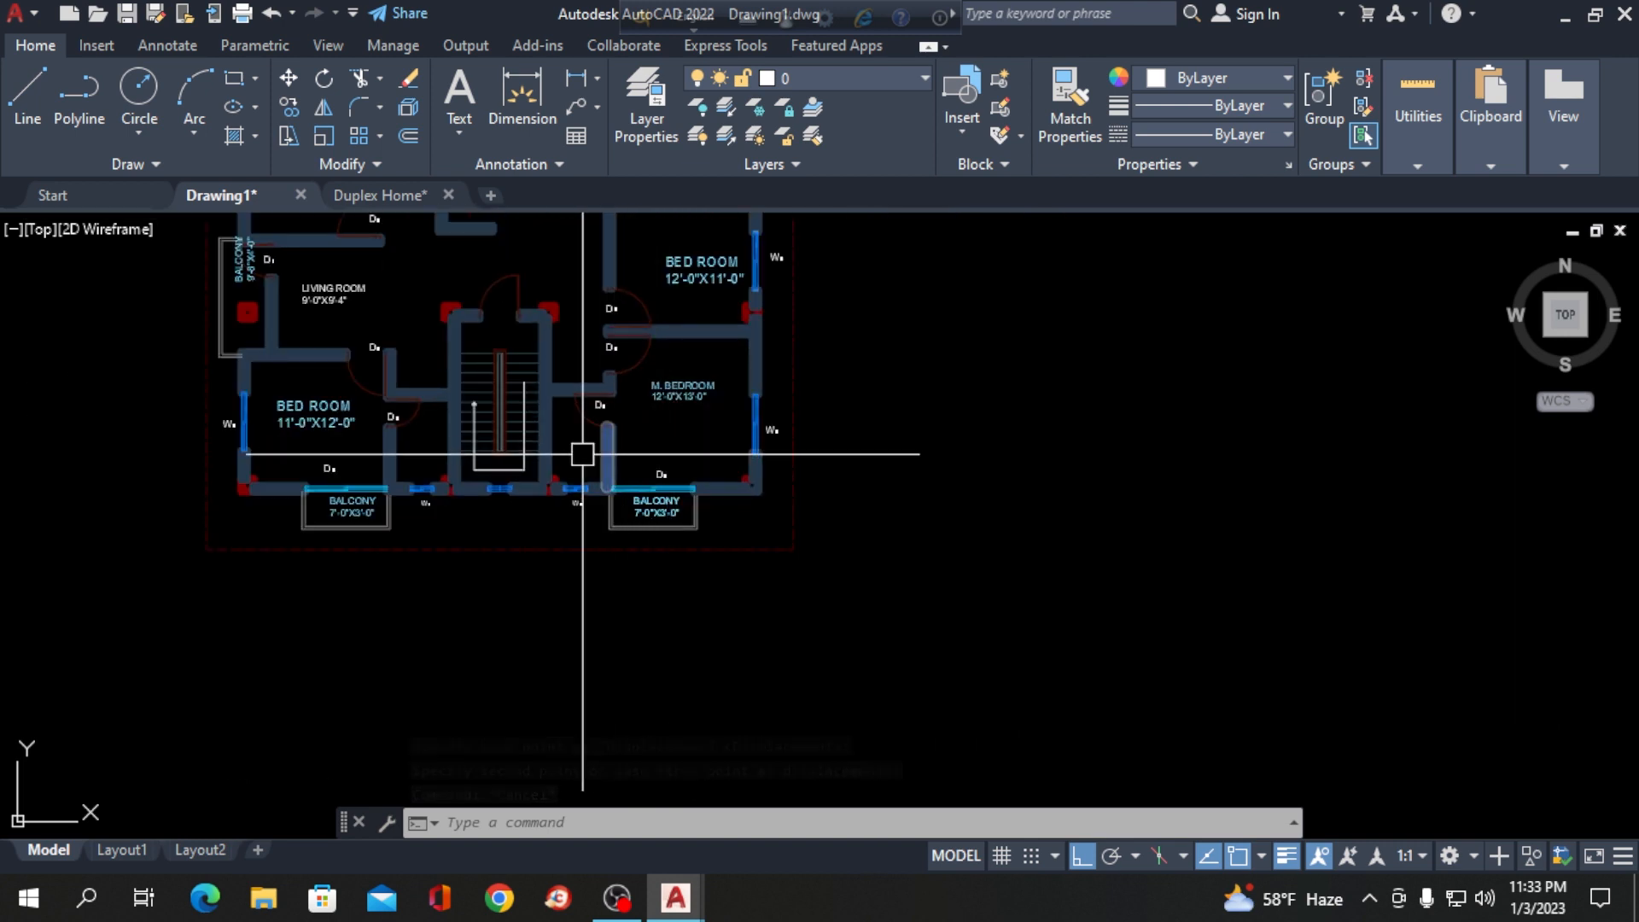
pyautogui.scroll(2, 568, 461)
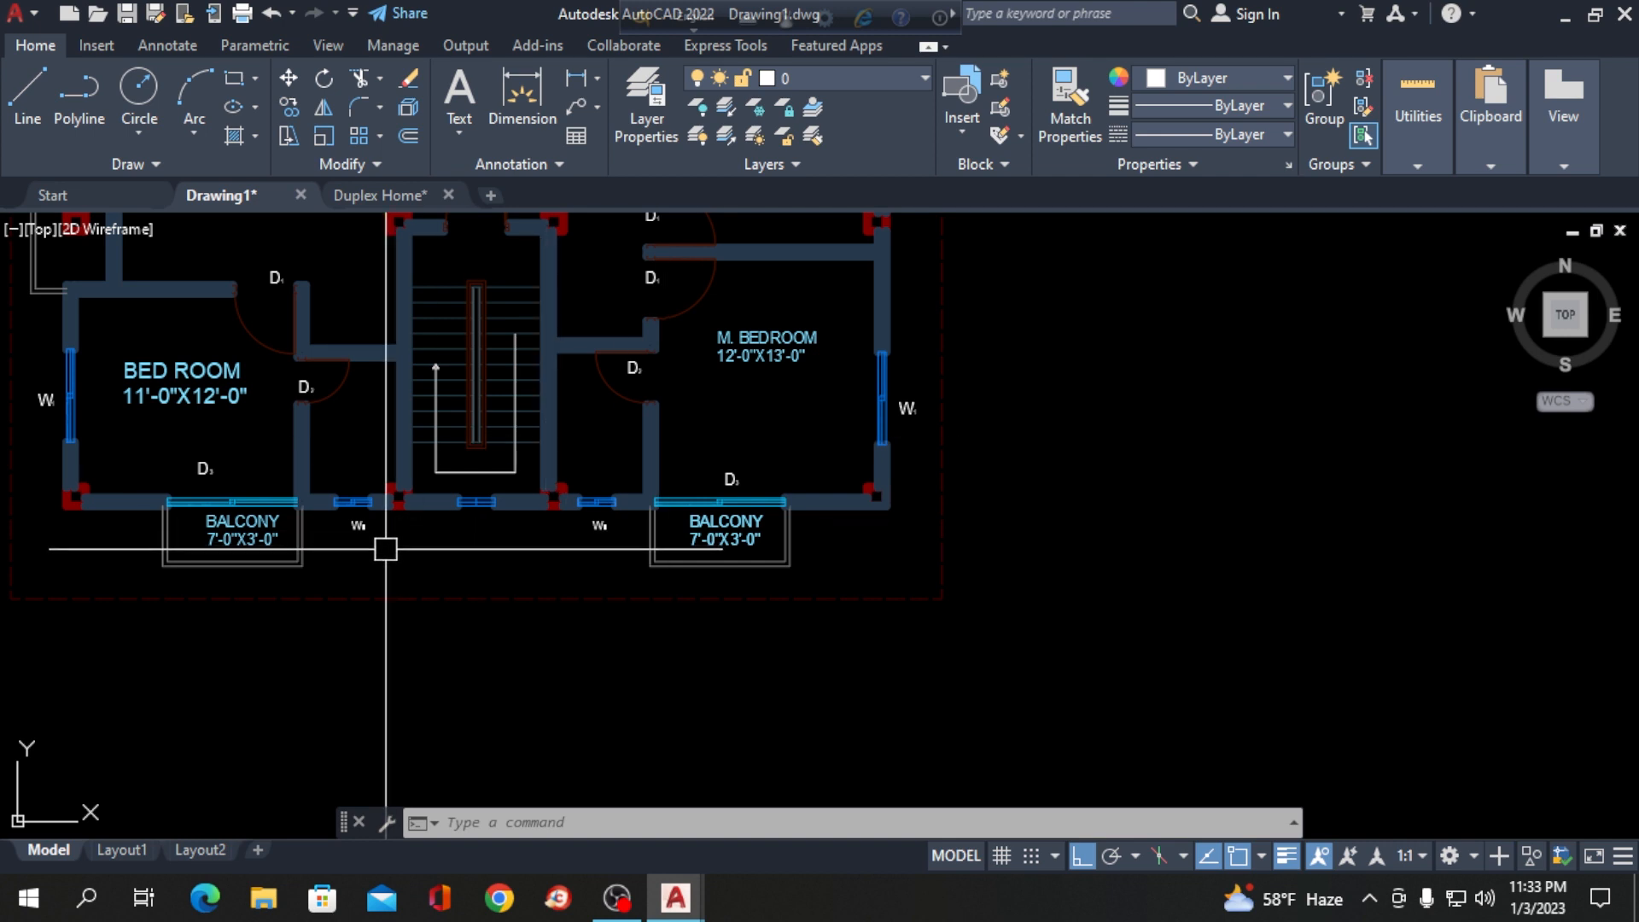
pyautogui.scroll(2, 388, 542)
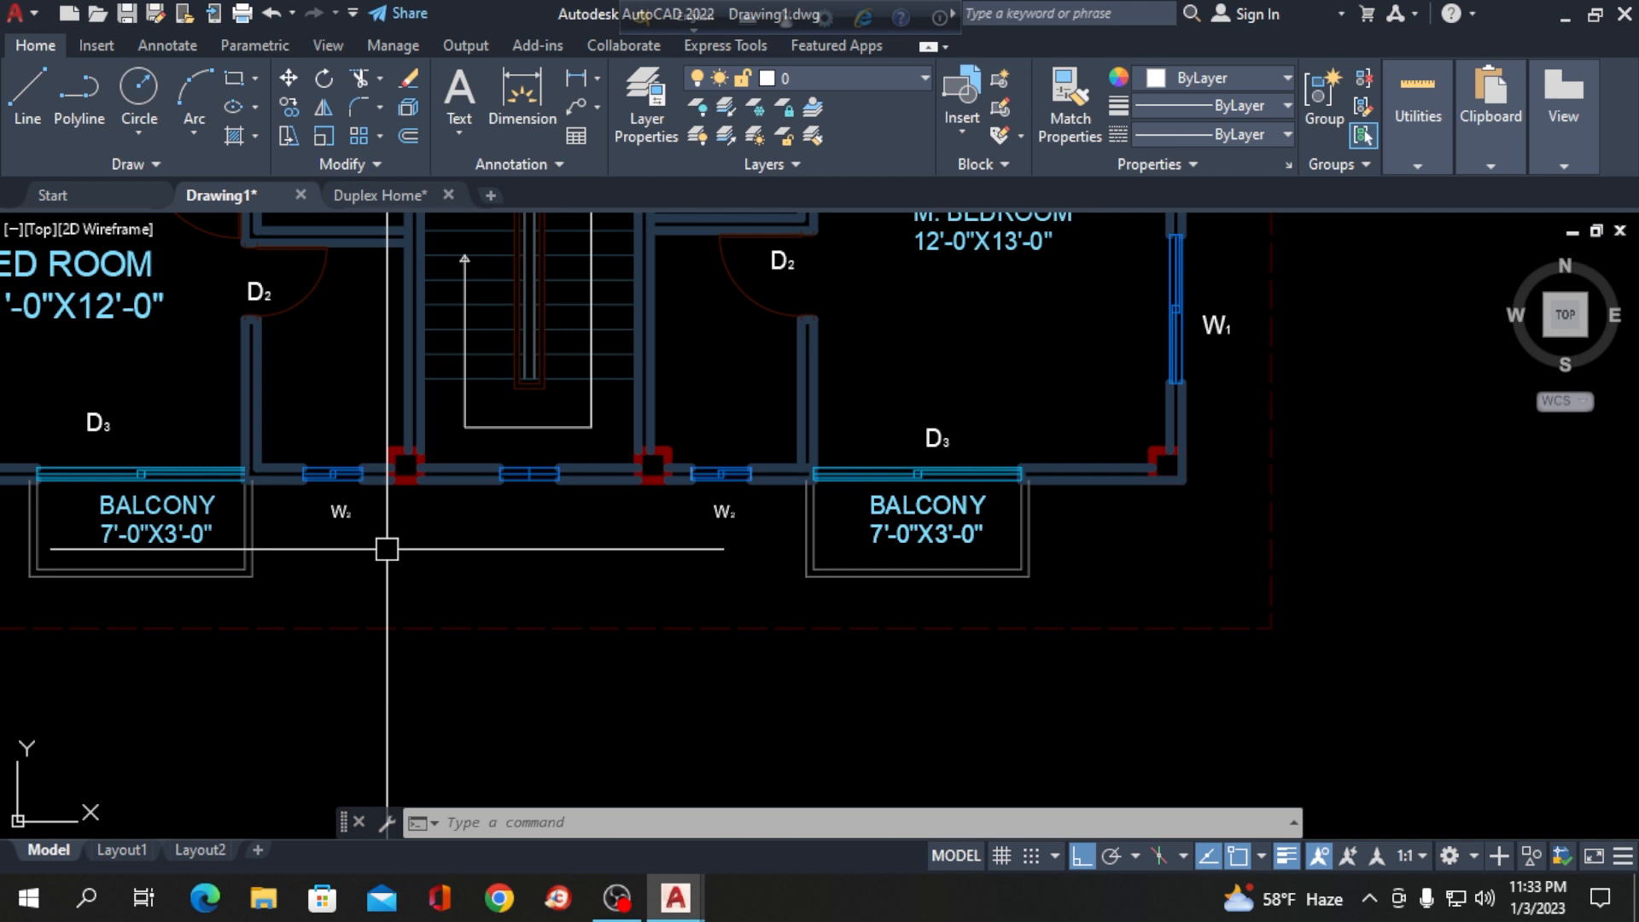
pyautogui.scroll(-5, 389, 547)
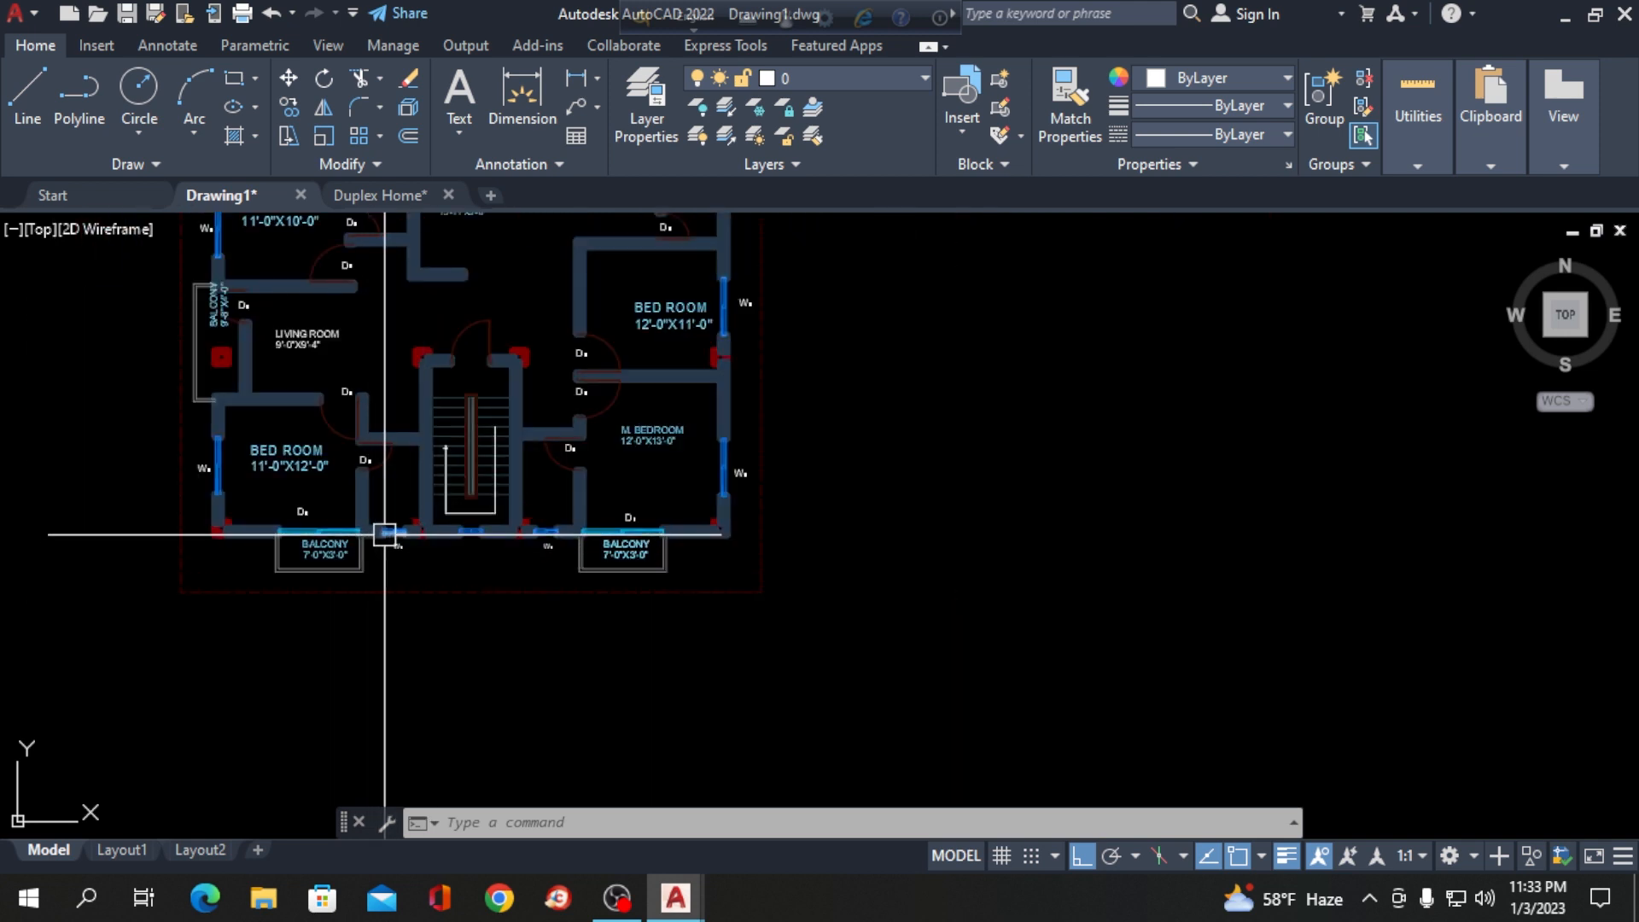
pyautogui.scroll(5, 406, 521)
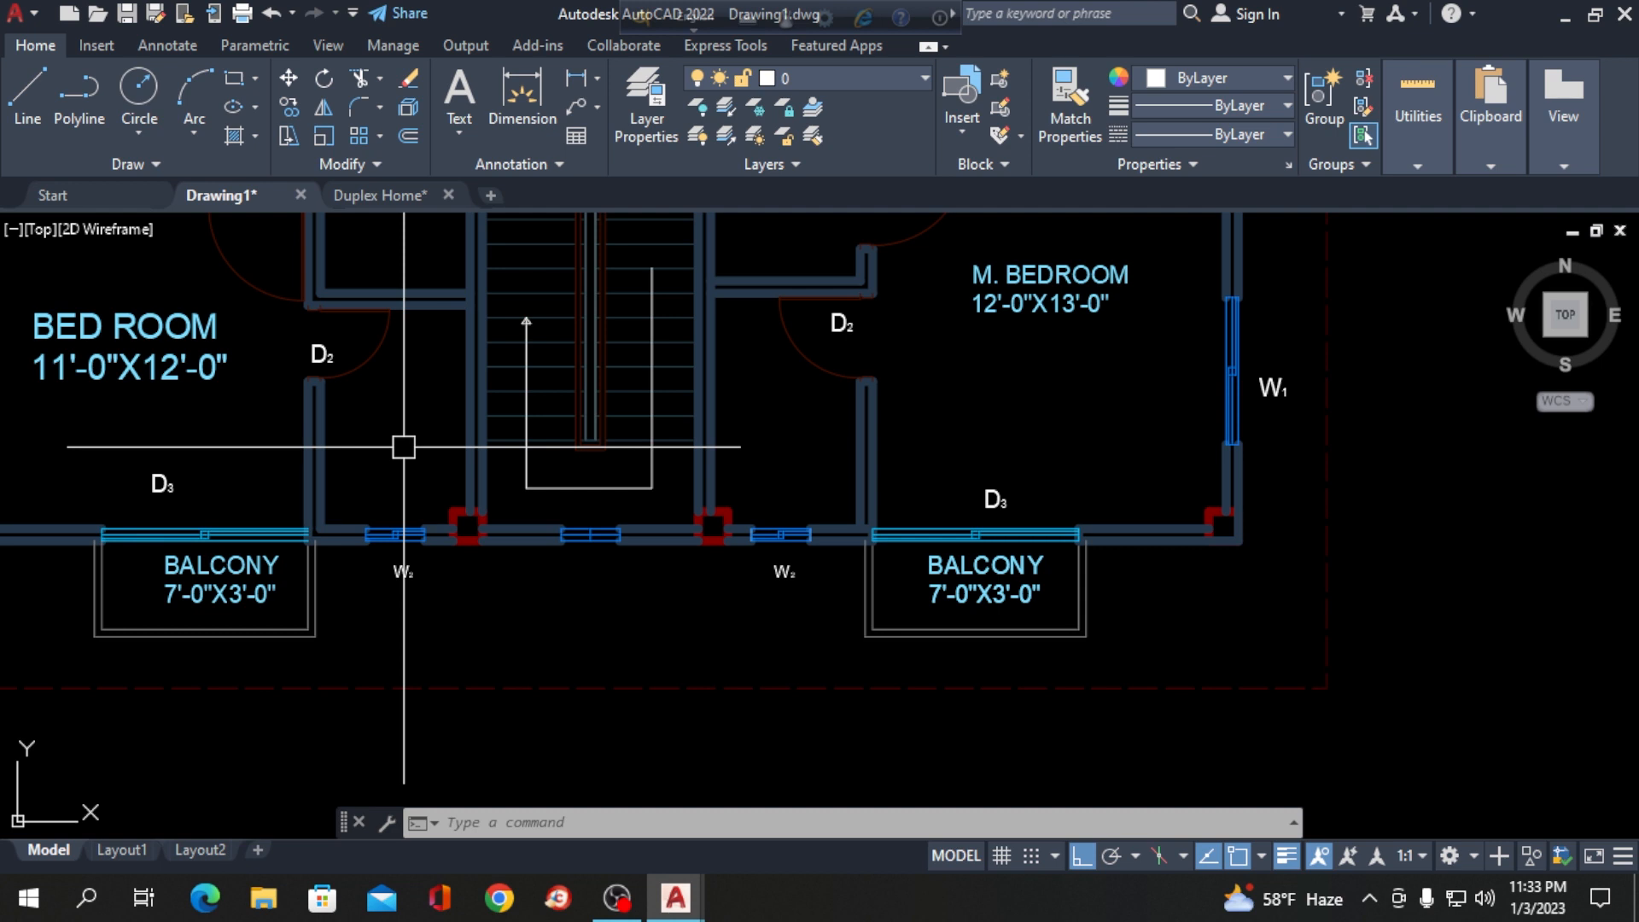
pyautogui.scroll(-3, 384, 448)
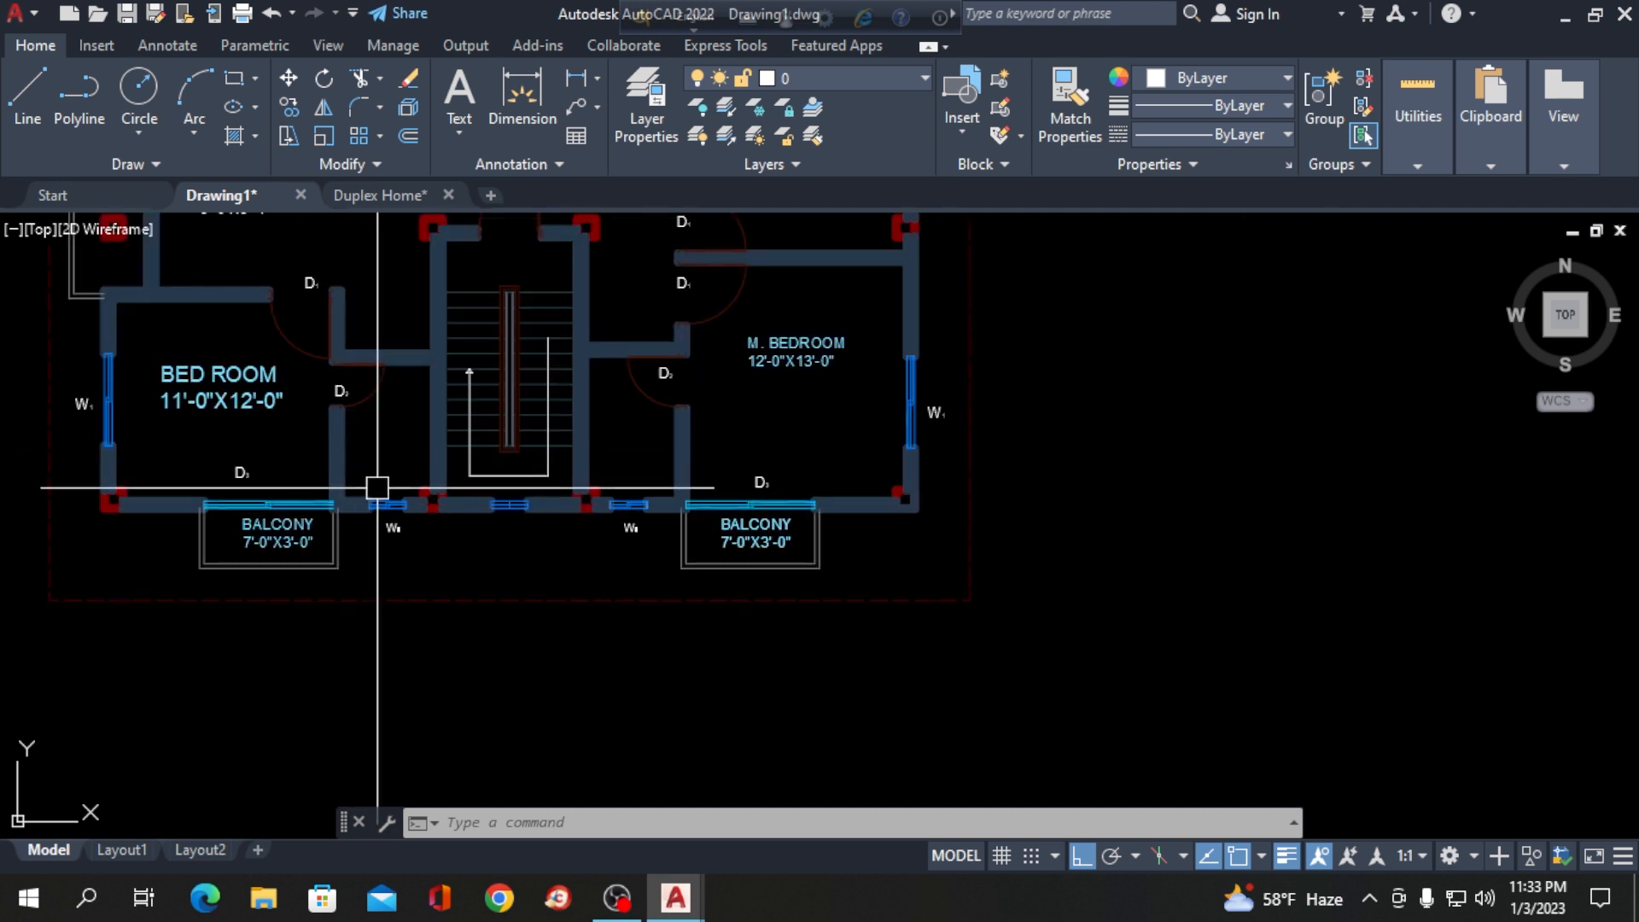
pyautogui.scroll(-5, 325, 489)
pyautogui.scroll(4, 295, 496)
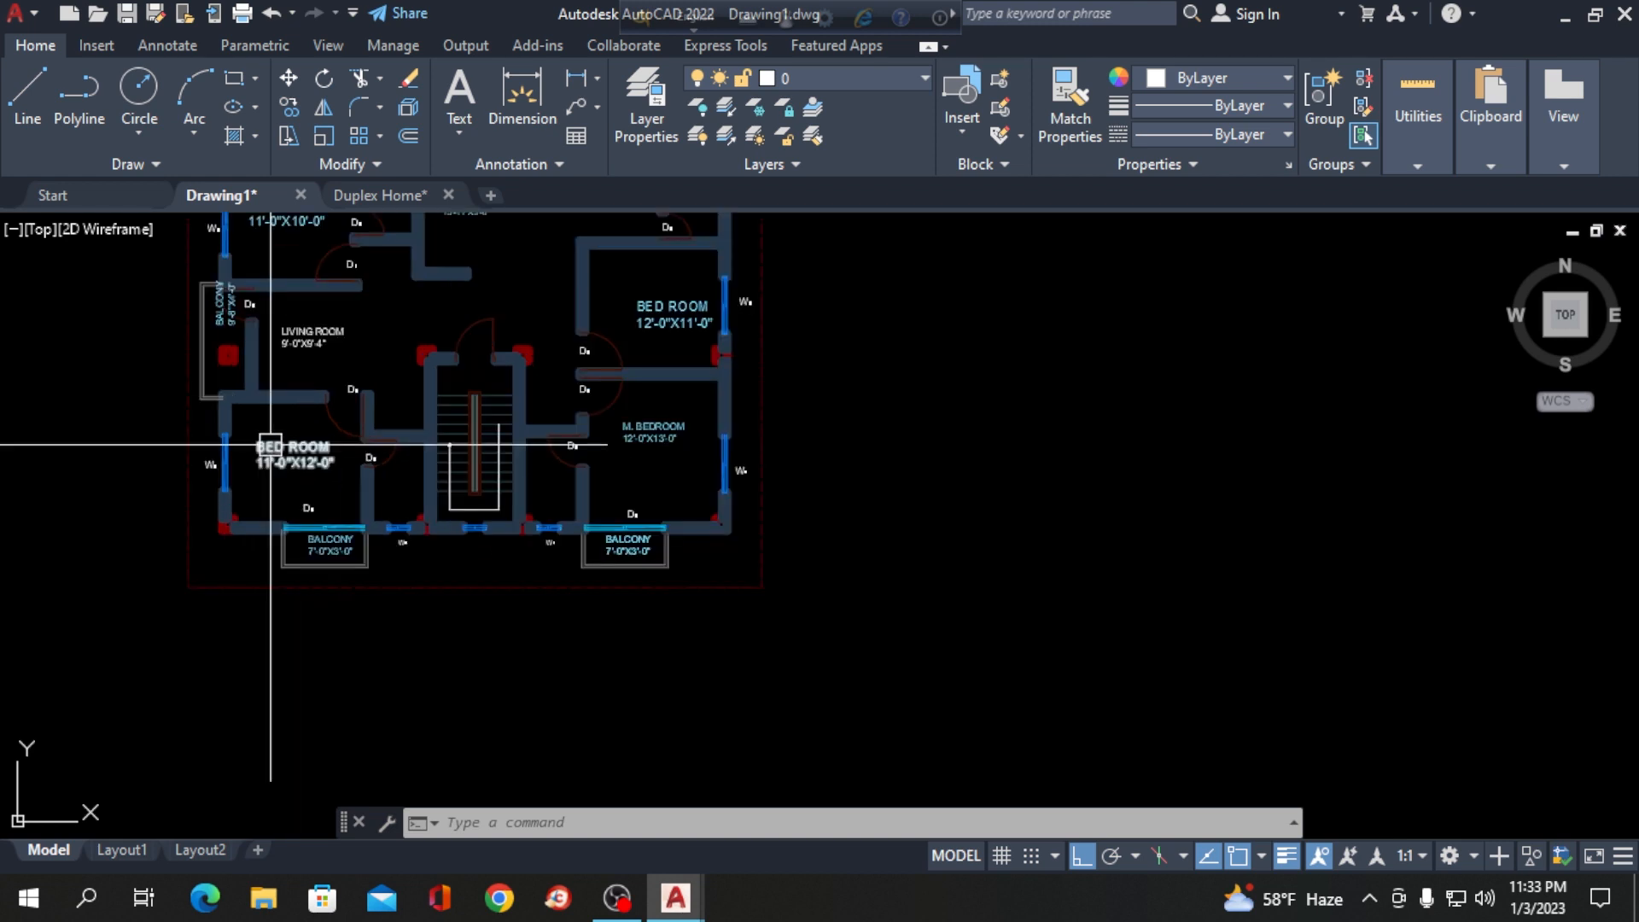
# Examine the middle row of columns from the living-room balcony across the stair entrance to the 12'-0"X11'-0" bedroom's outer wall.
pyautogui.scroll(-2, 453, 464)
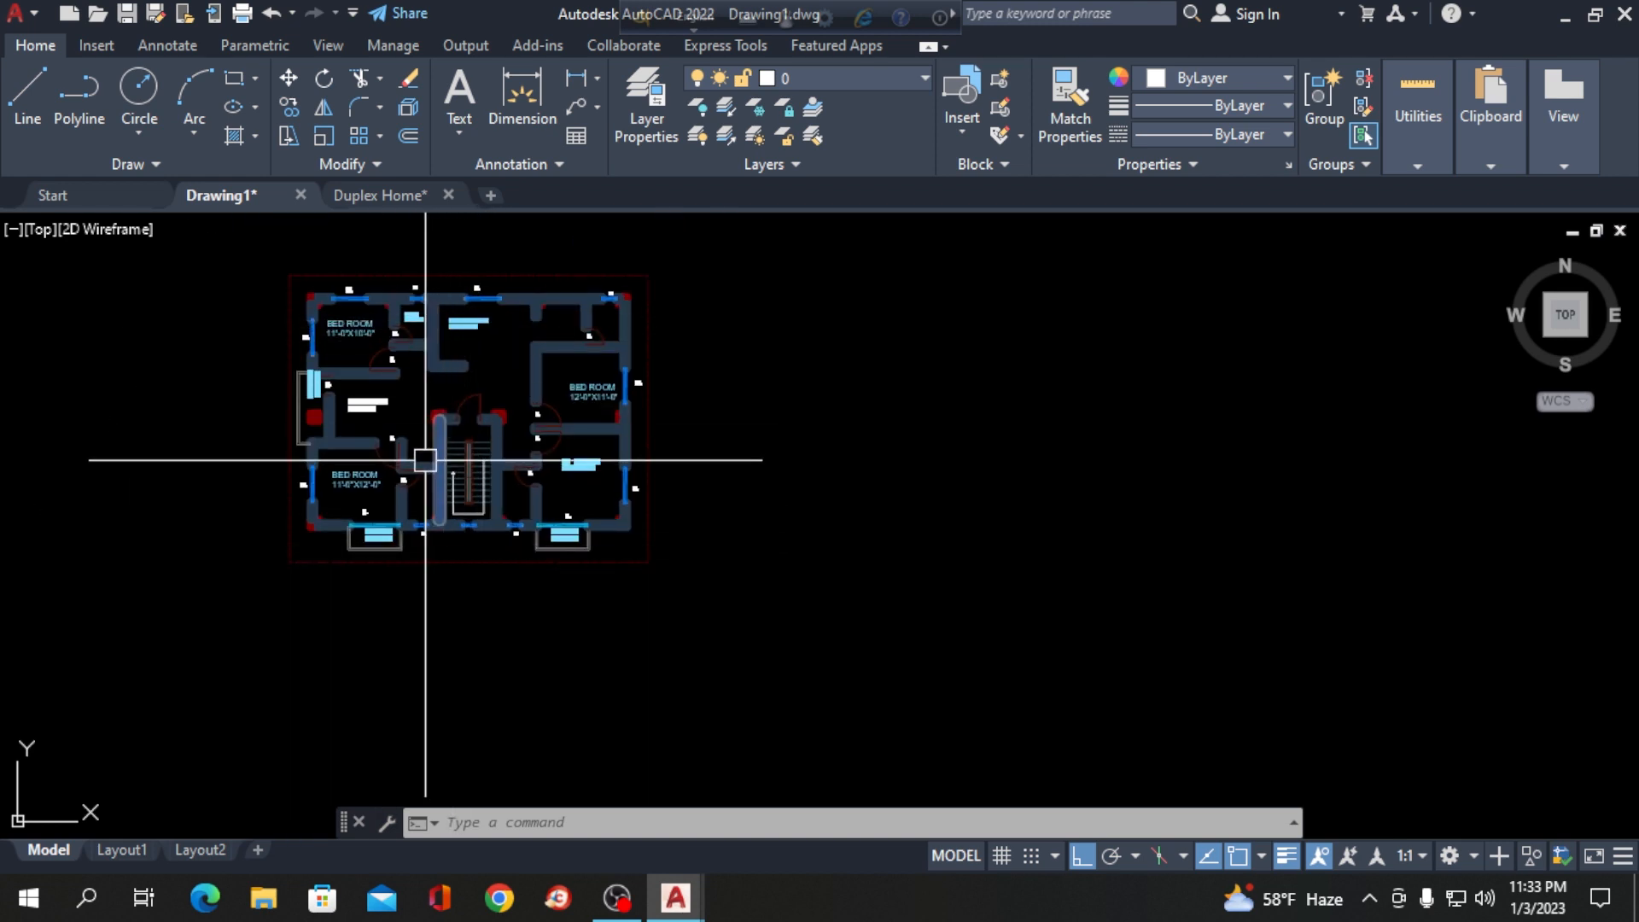
pyautogui.scroll(6, 402, 407)
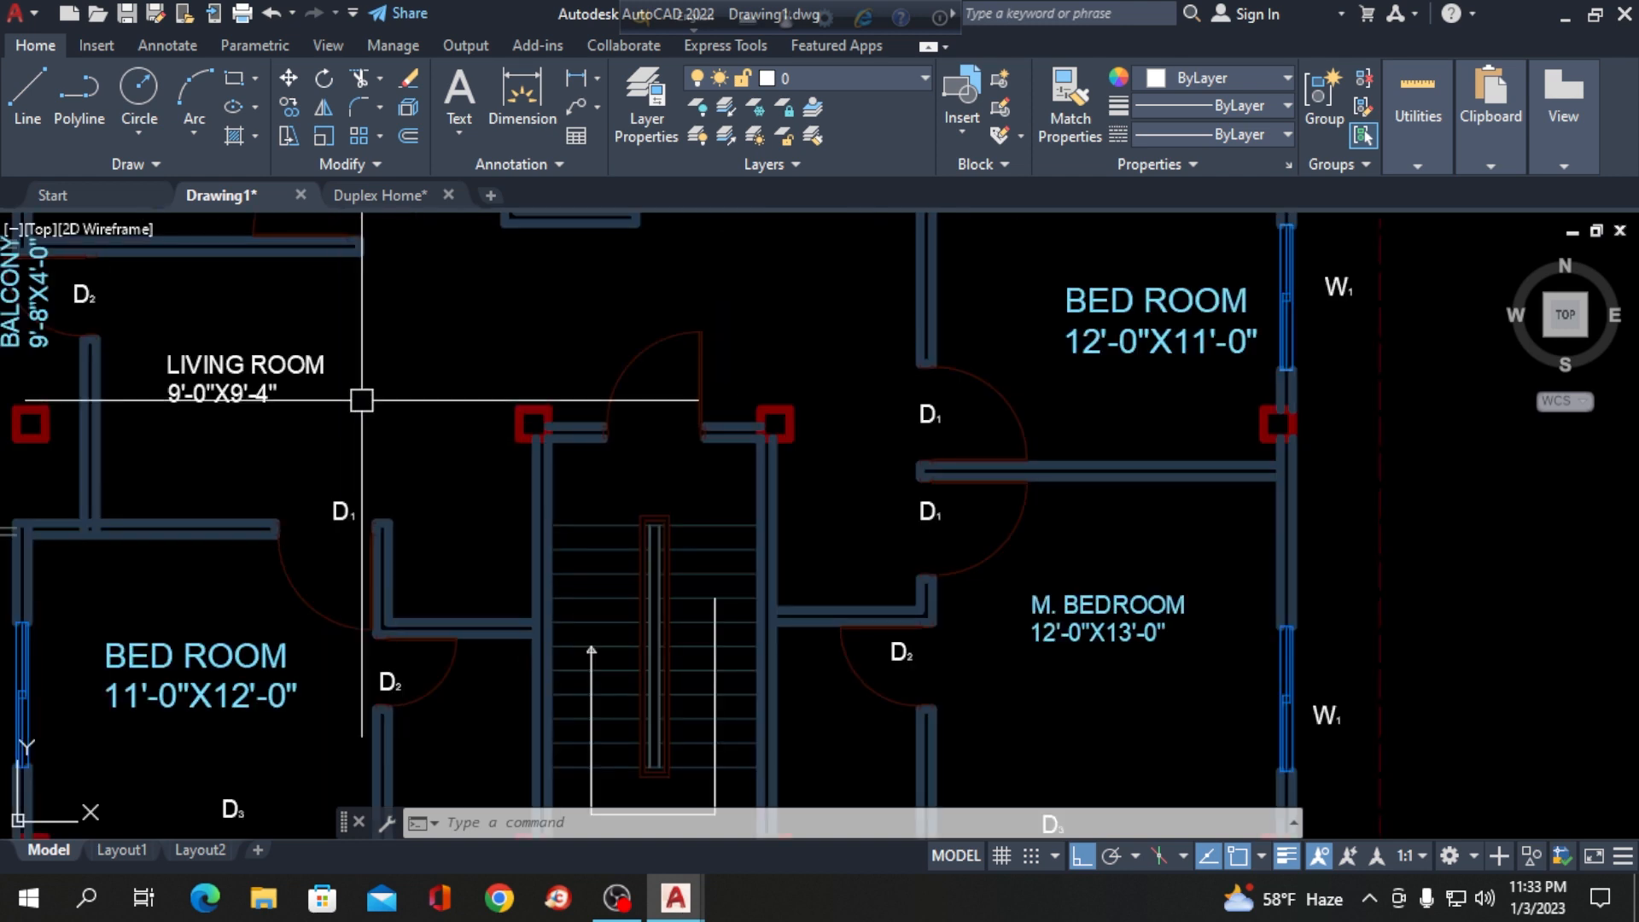
pyautogui.scroll(-2, 421, 432)
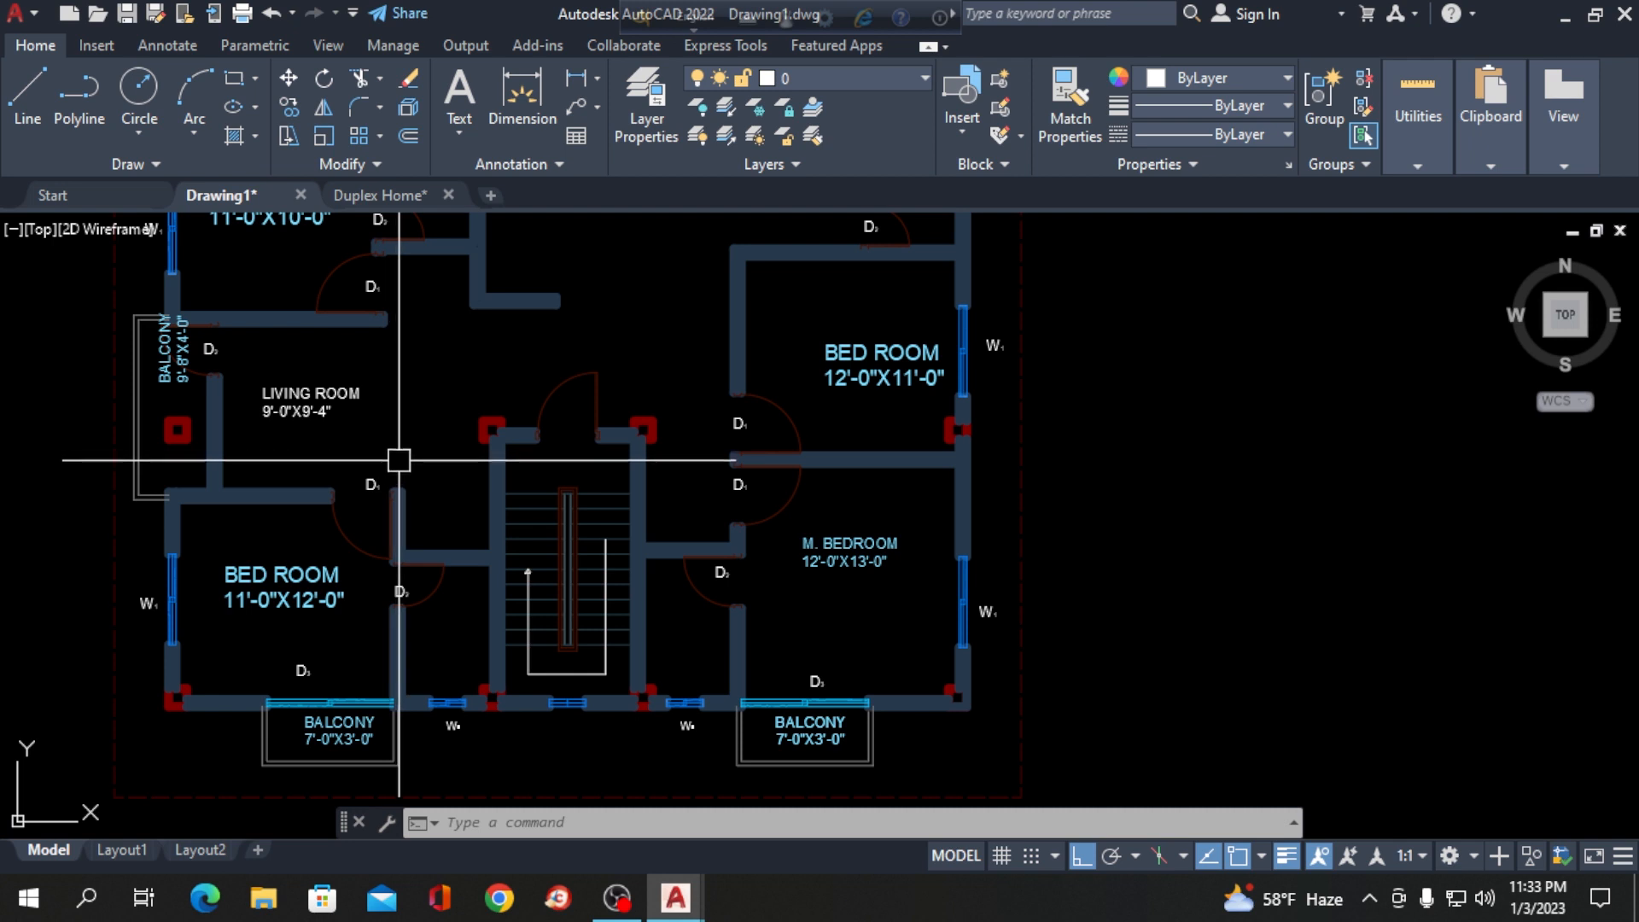
pyautogui.scroll(-4, 290, 495)
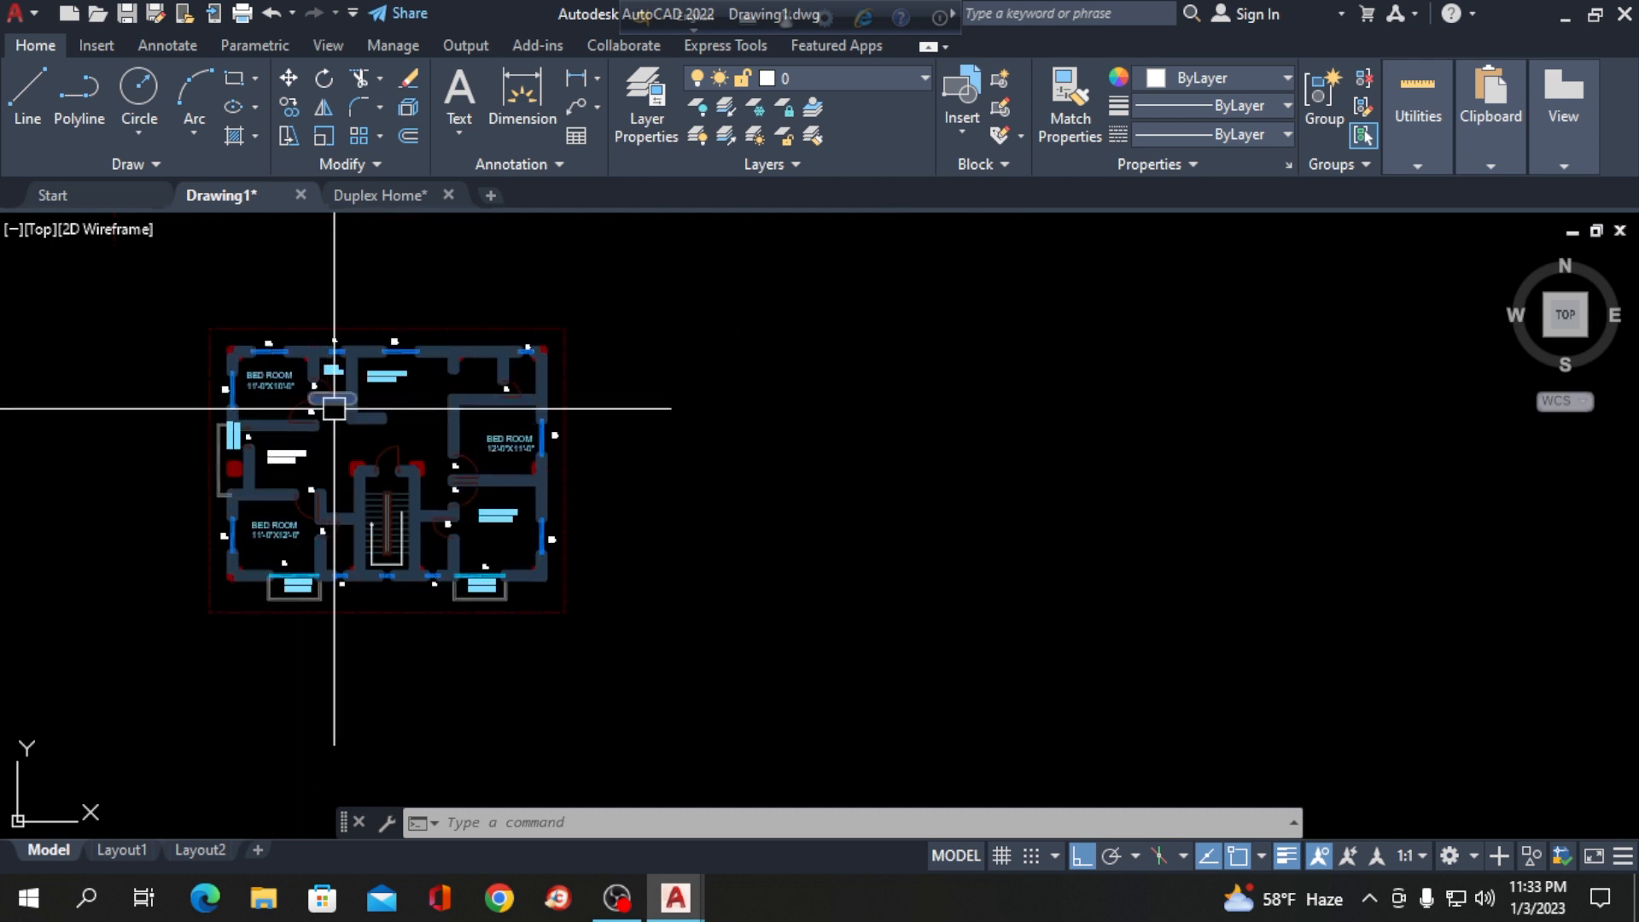
pyautogui.scroll(4, 261, 478)
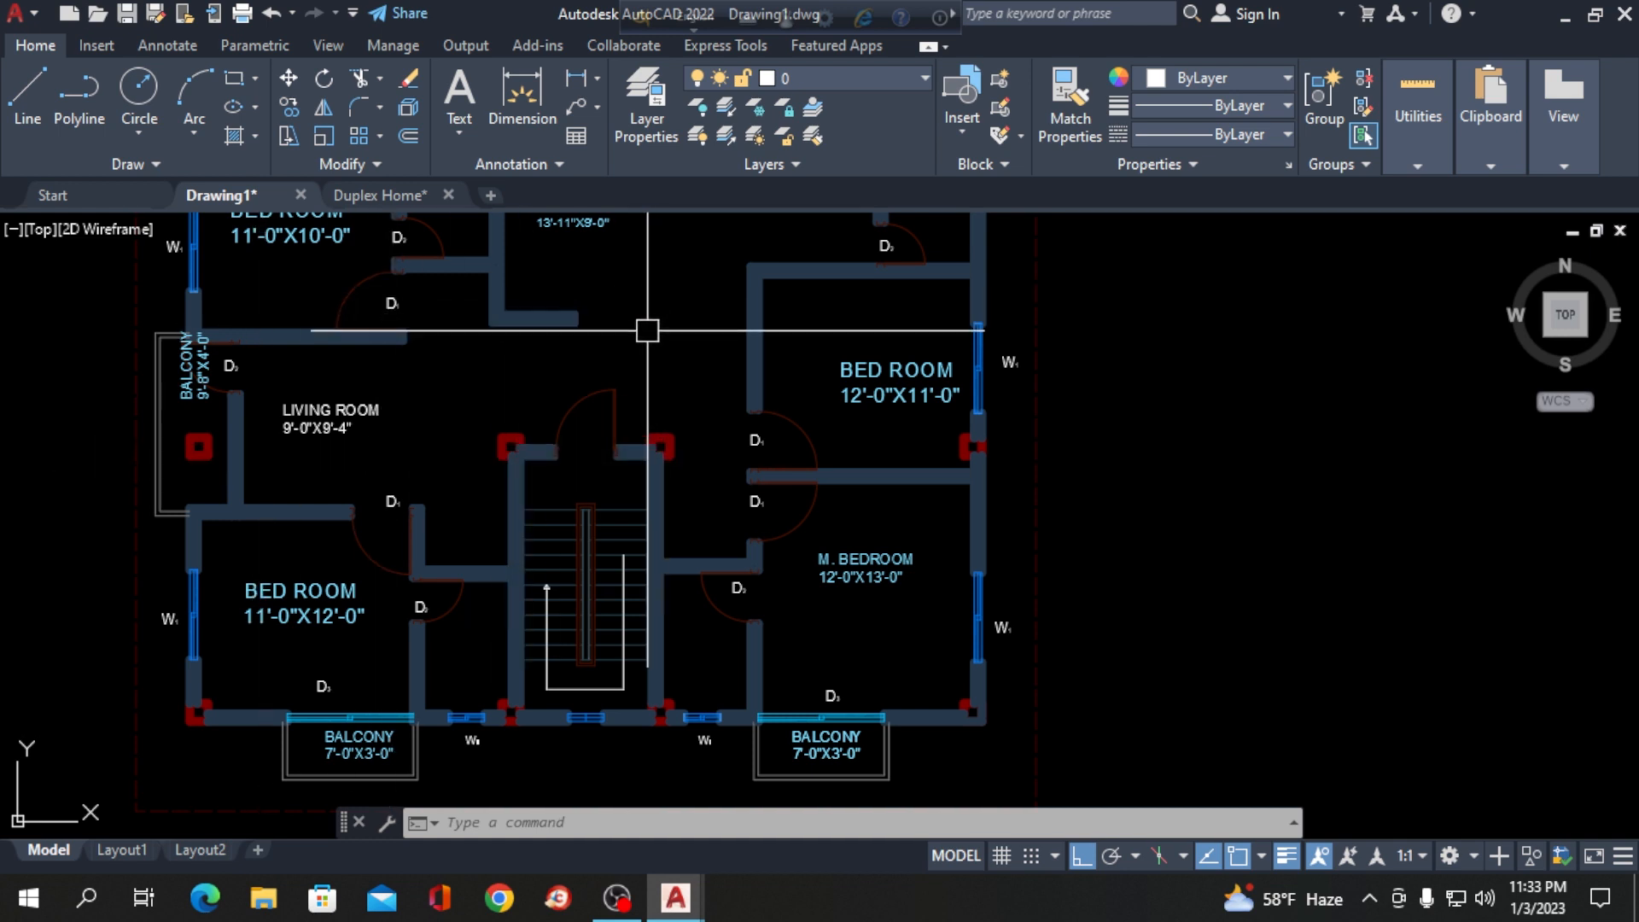
pyautogui.scroll(-2, 546, 376)
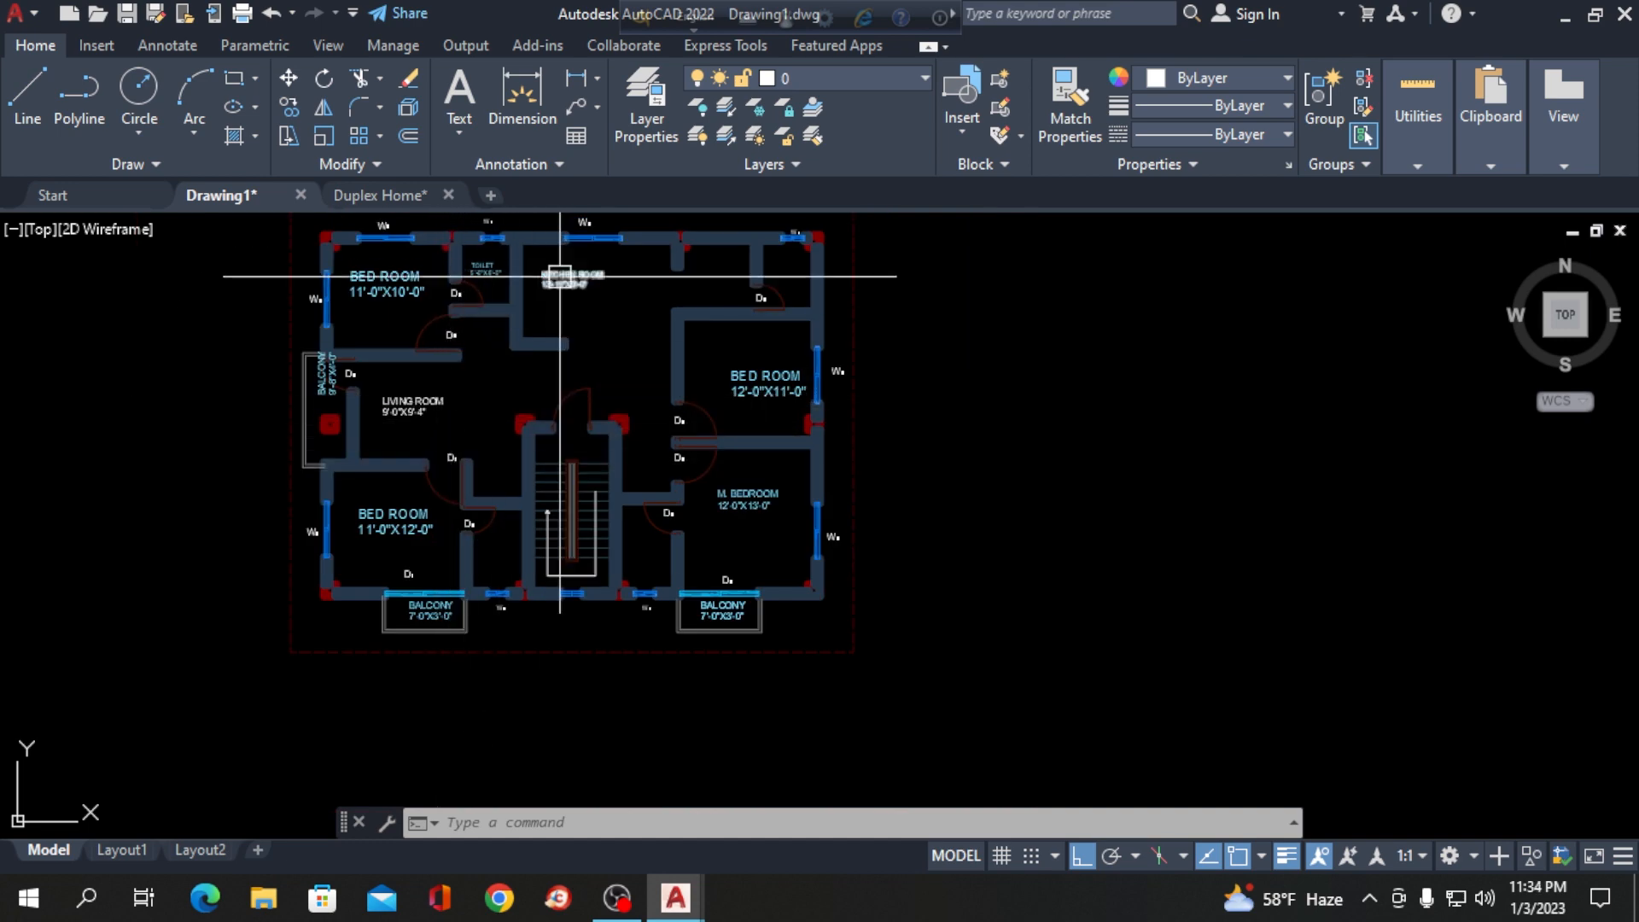
pyautogui.scroll(-2, 432, 322)
pyautogui.scroll(5, 340, 427)
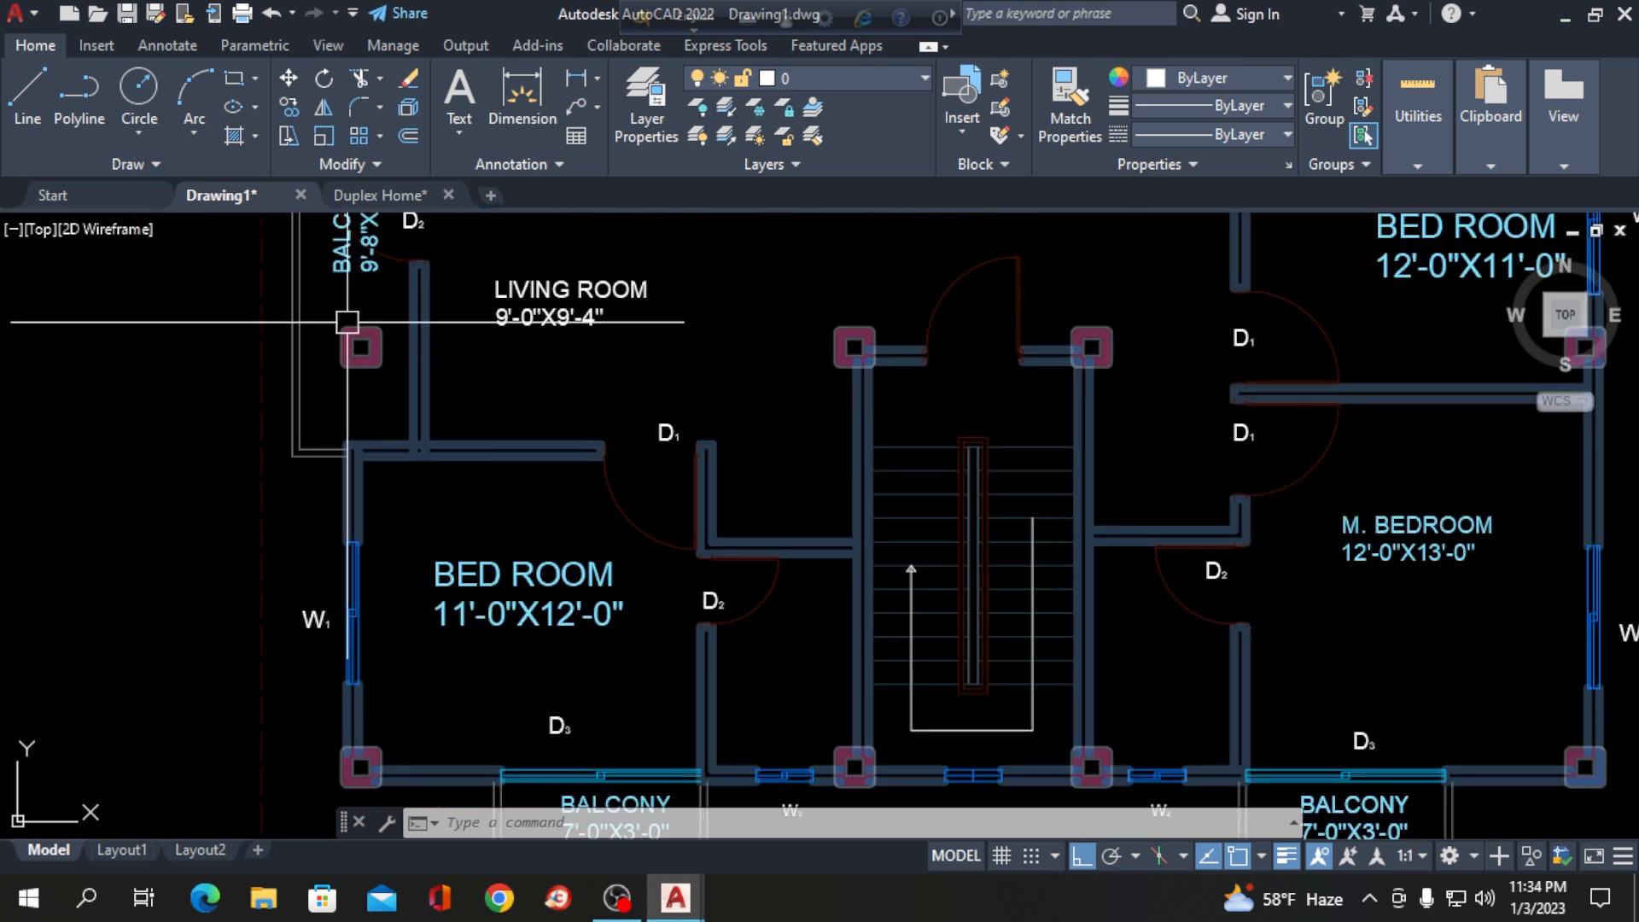